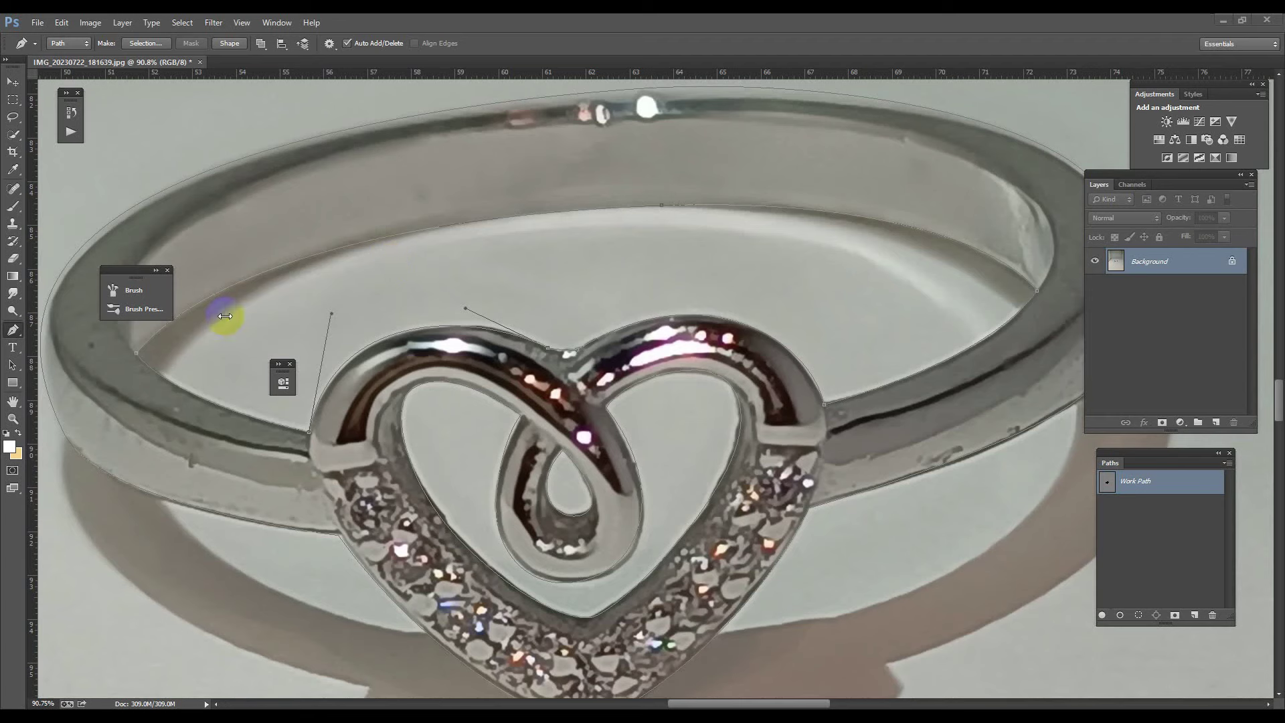
# Step: Close the traced ring outline and save it as Path 1
pyautogui.click(473, 387)
pyautogui.scroll(-5, 473, 401)
pyautogui.doubleClick(1112, 483)
pyautogui.click(718, 249)
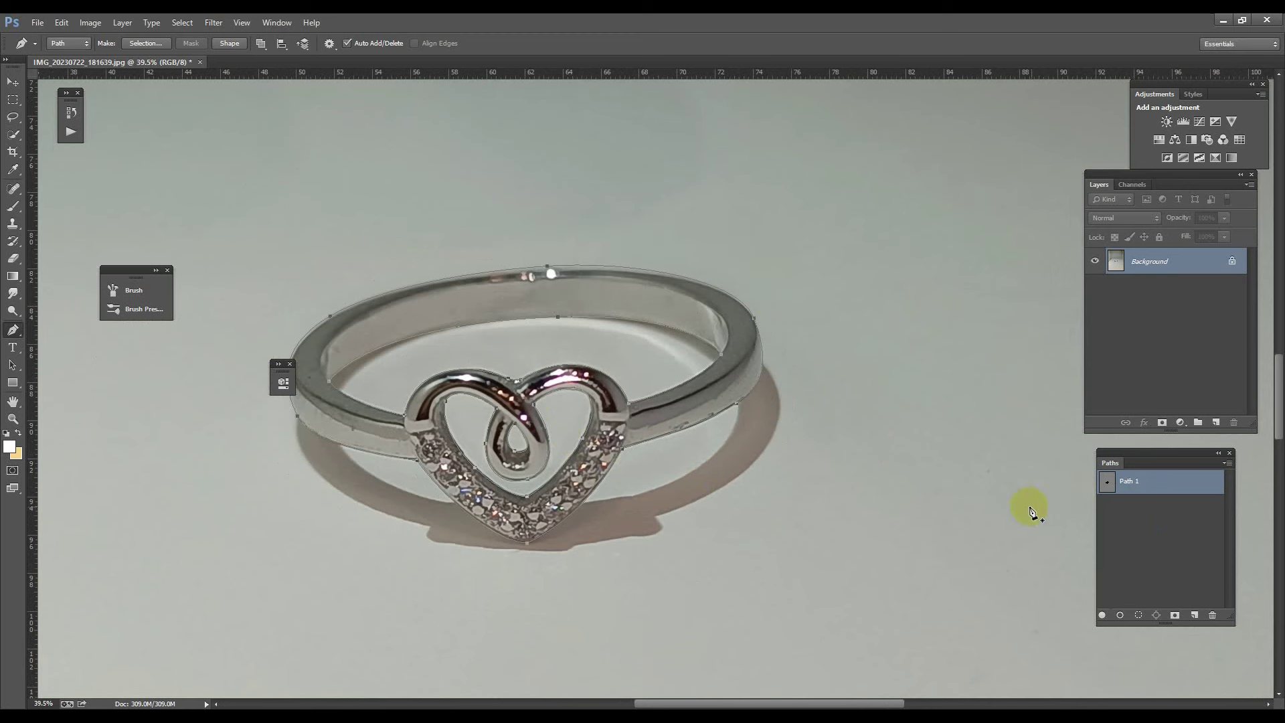
# Step: Load Path 1 as a selection with a tiny feather, copy it to new layers, and select Layer 1
pyautogui.keyDown('ctrl'); pyautogui.click(1111, 483); pyautogui.keyUp('ctrl')
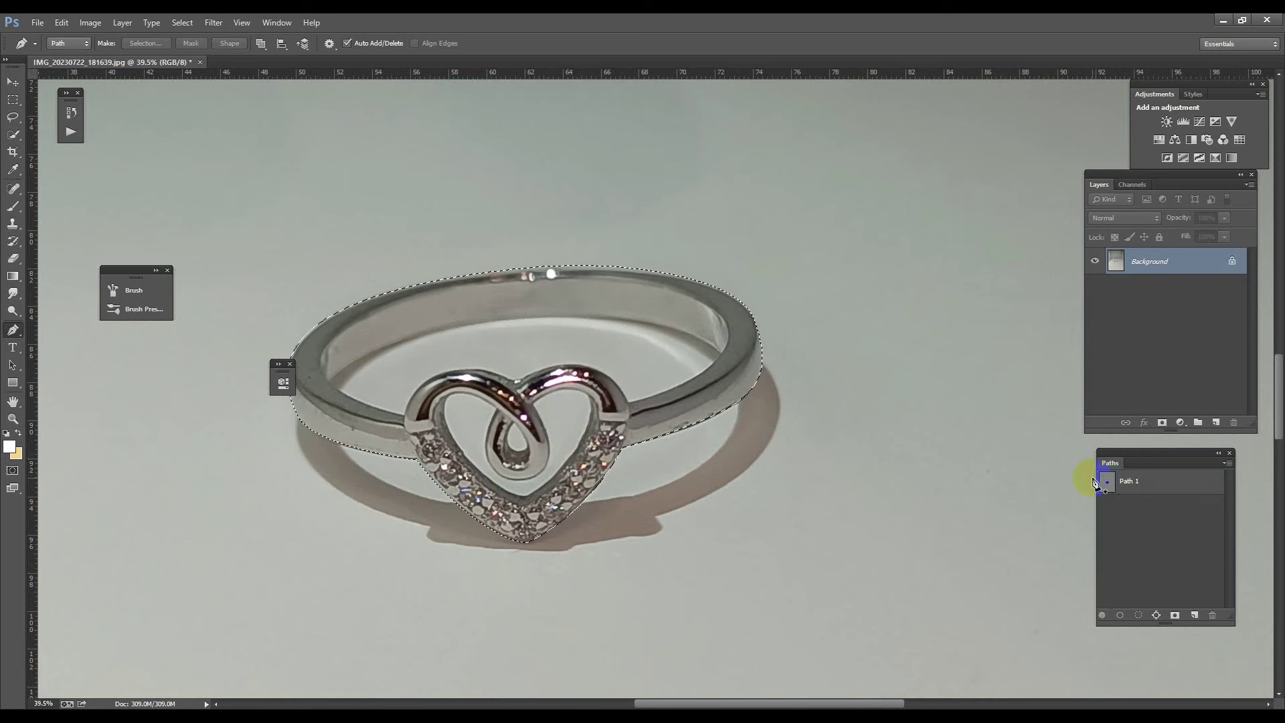
pyautogui.hotkey('shift', 'F6')
pyautogui.write('0')
pyautogui.write('3')
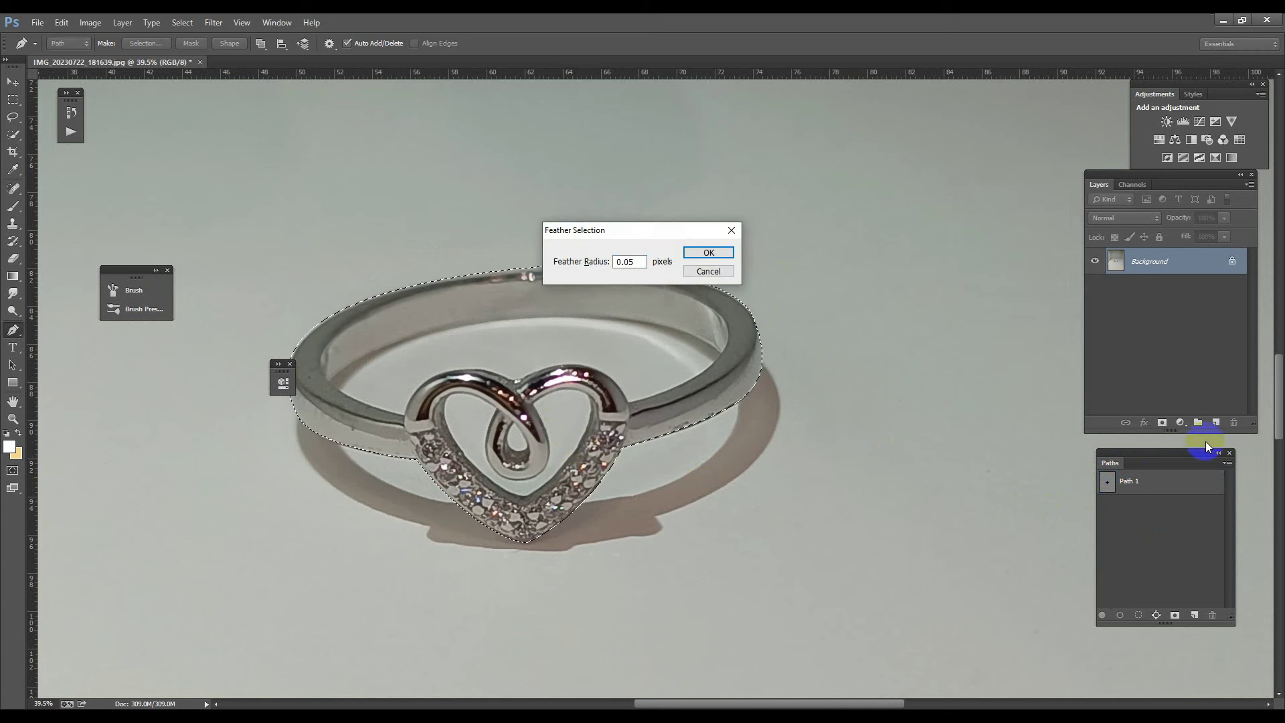
pyautogui.press('Return')
pyautogui.hotkey('ctrl', 'j')
pyautogui.hotkey('ctrl', 'j')
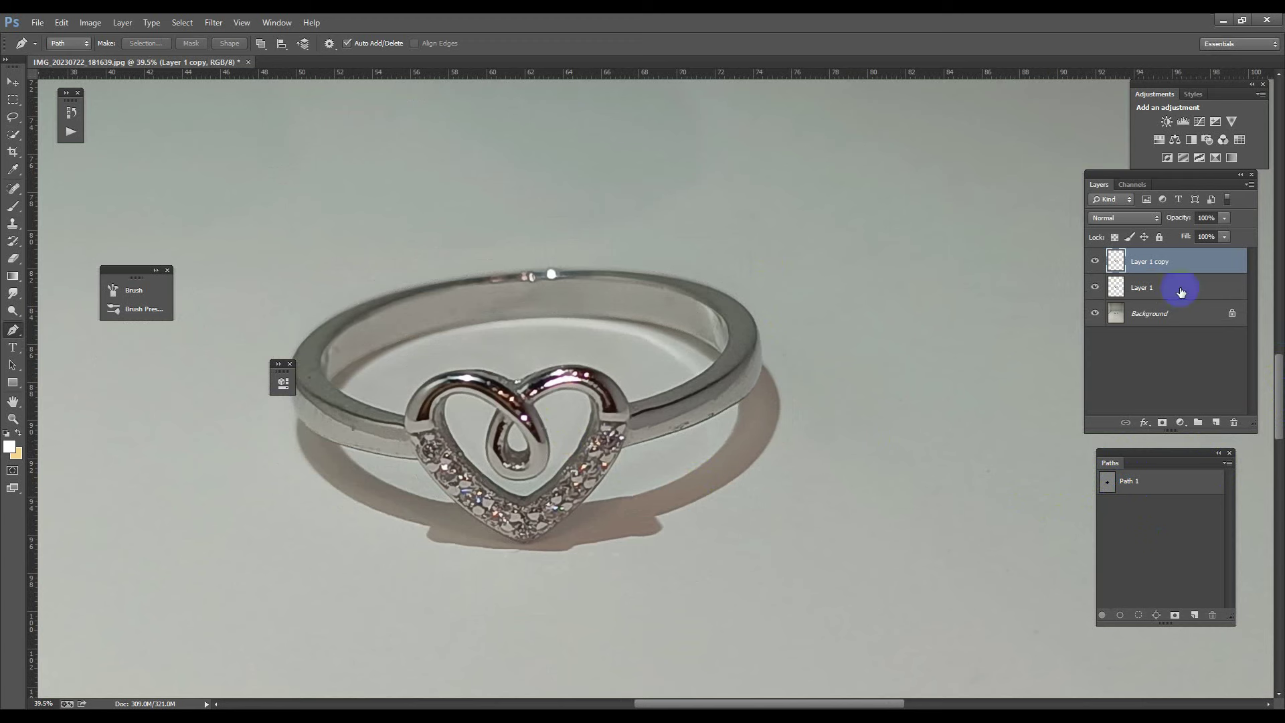
pyautogui.click(1180, 289)
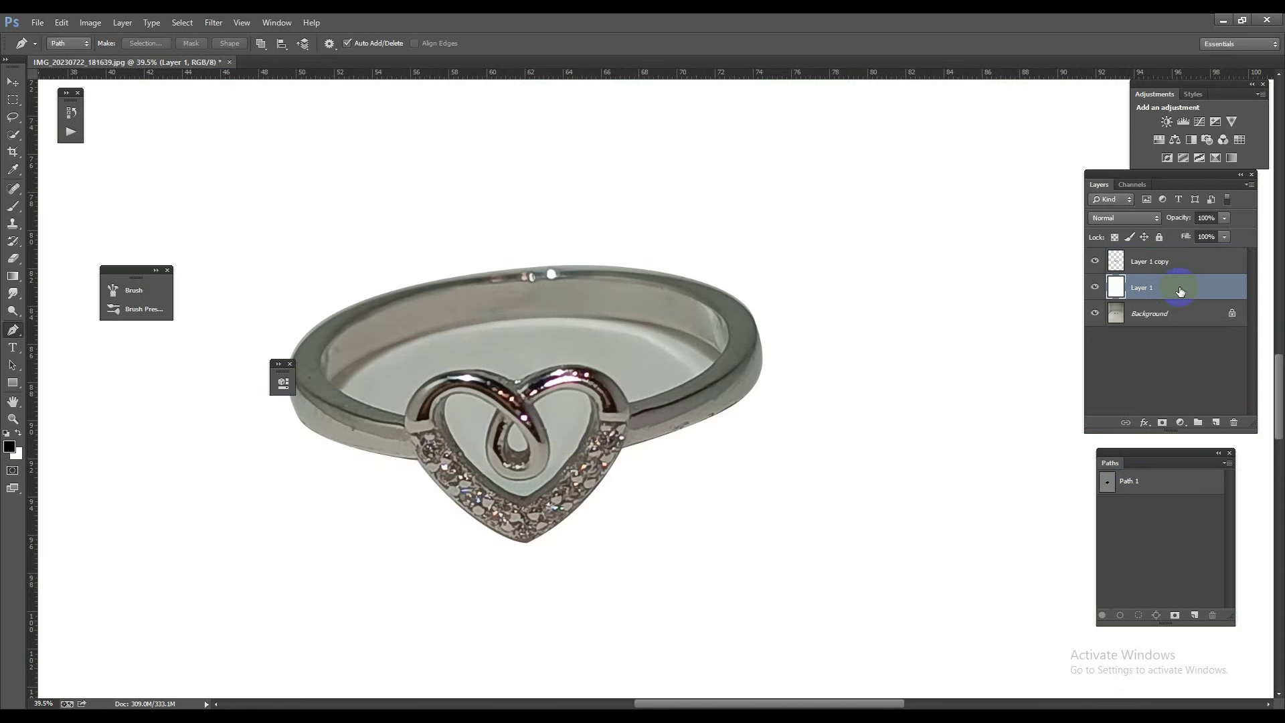
# Step: Reload the Path 1 ring outline, select its anchor points, and create an empty Path 2
pyautogui.keyDown('ctrl'); pyautogui.click(1108, 480); pyautogui.keyUp('ctrl')
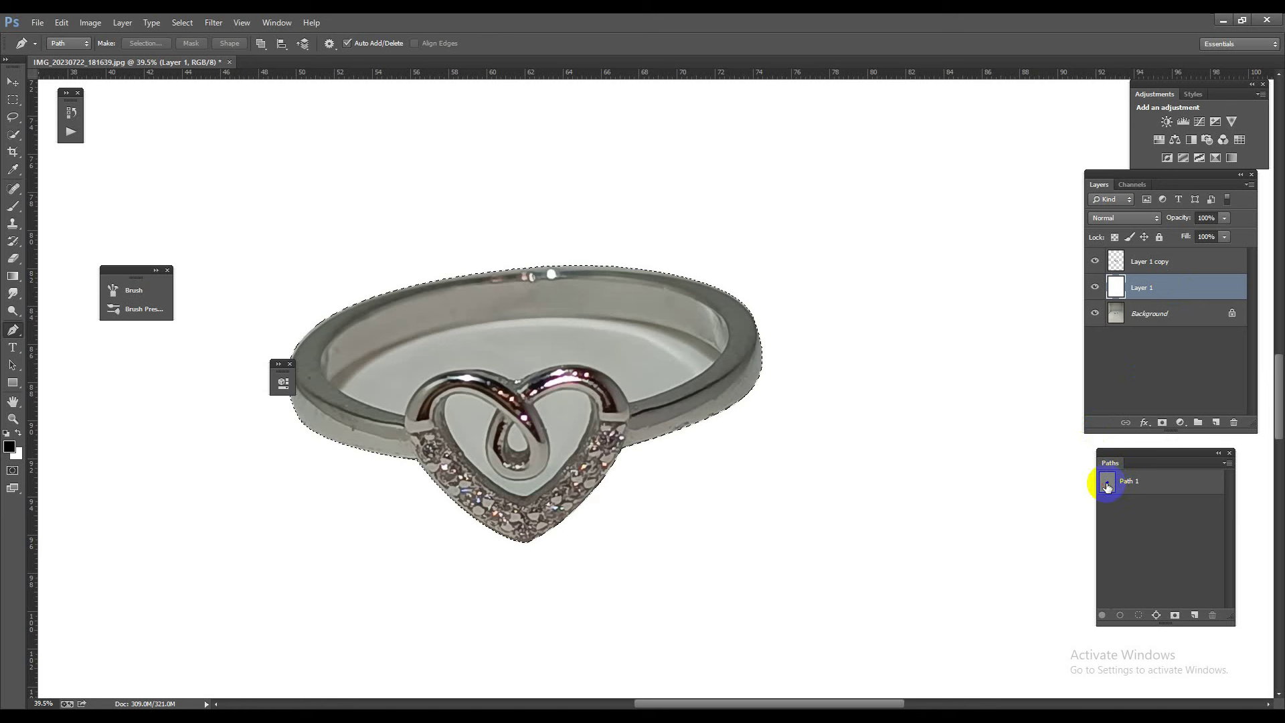
pyautogui.click(1108, 486)
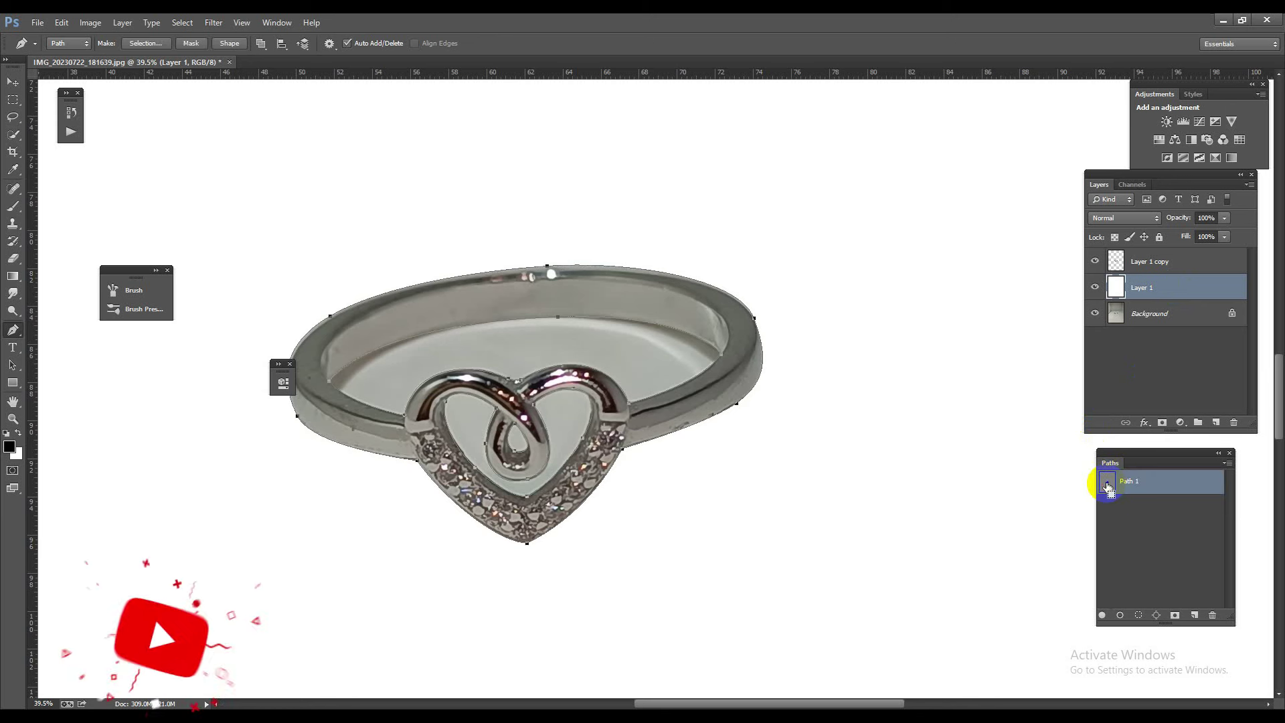
pyautogui.press('Return')
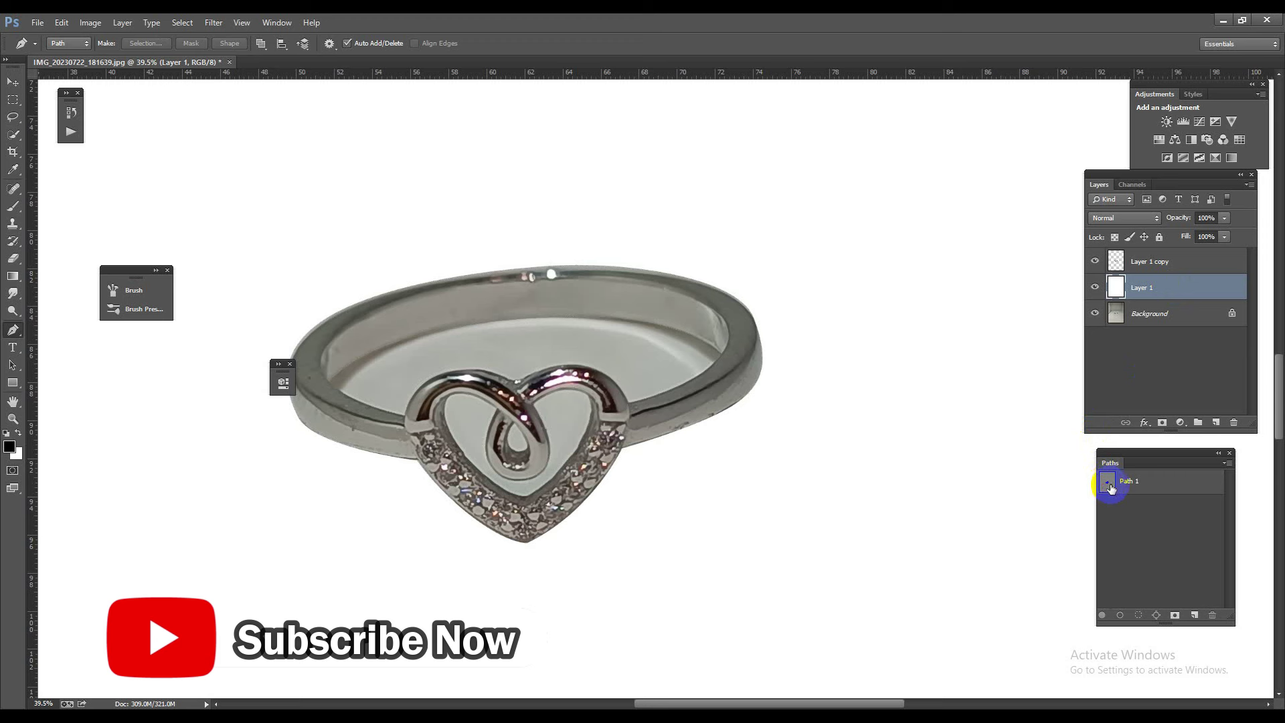
pyautogui.click(1112, 486)
pyautogui.moveTo(164, 186); pyautogui.dragTo(804, 572)
pyautogui.click(1196, 615)
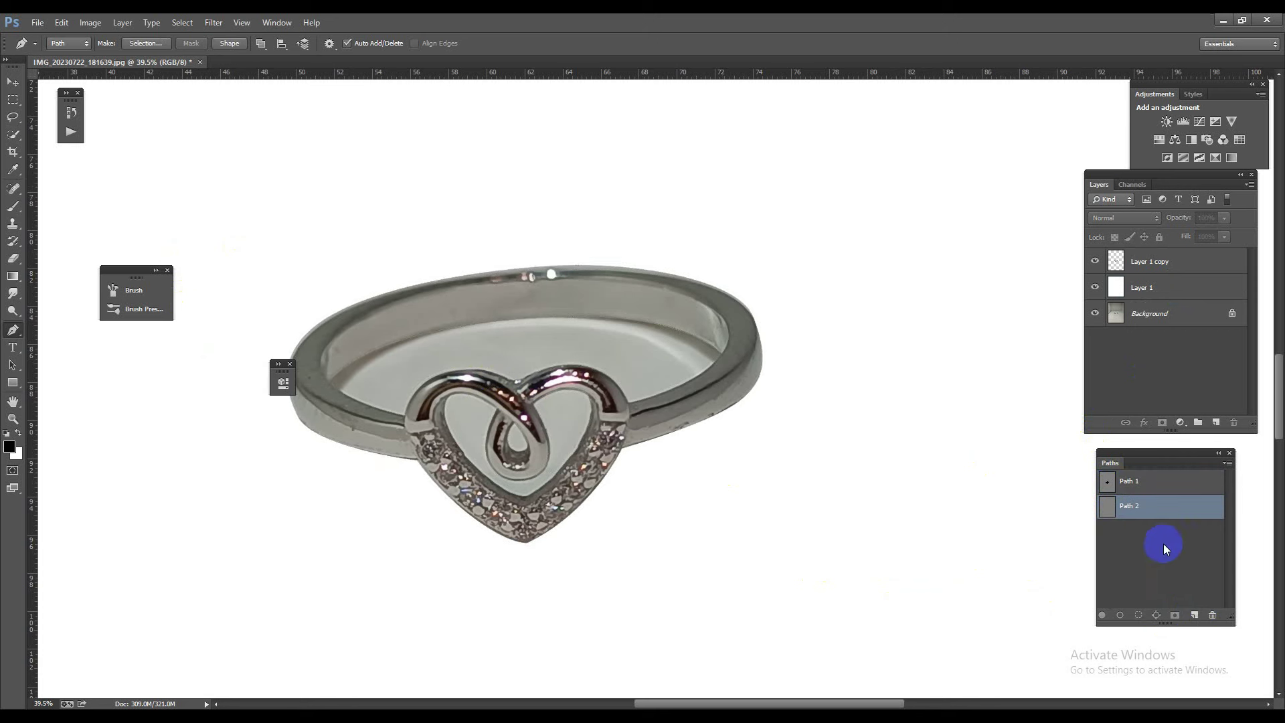
# Step: Trace the band's inner opening in Path 2 and delete its grey from Layer 1 copy
pyautogui.hotkey('ctrl', 'v')
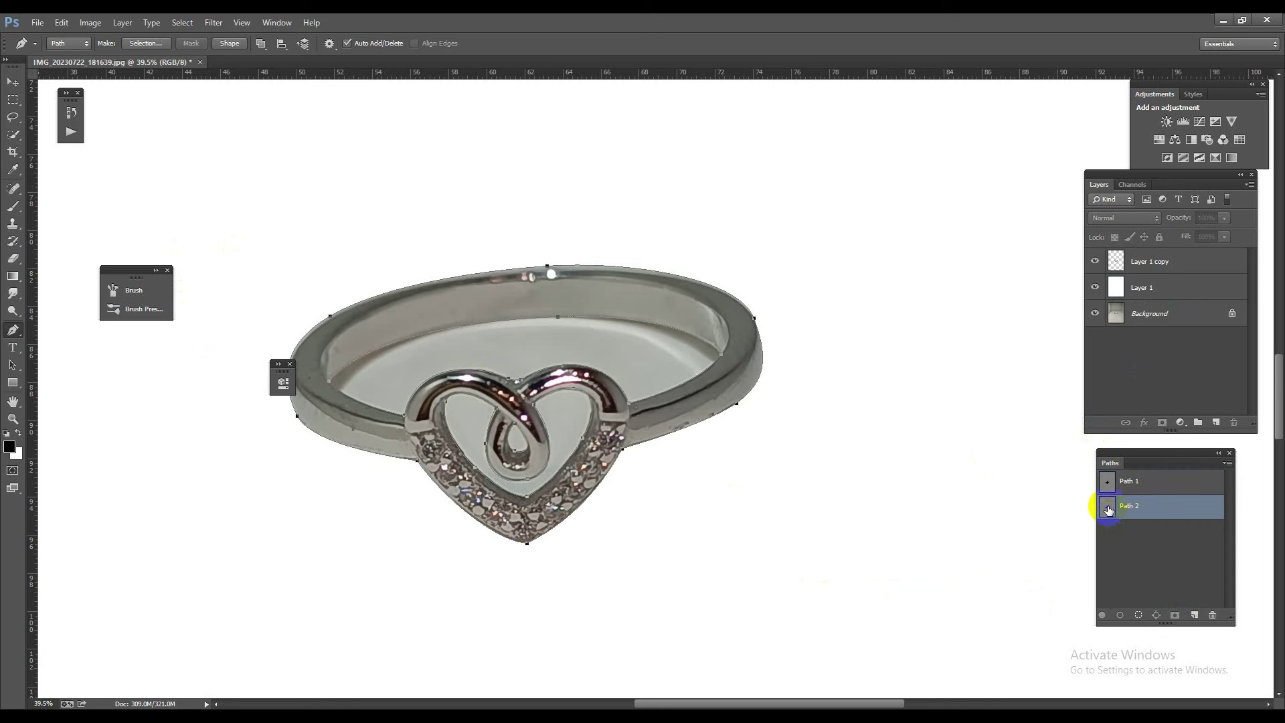
pyautogui.click(467, 528)
pyautogui.hotkey('ctrl', 'h')
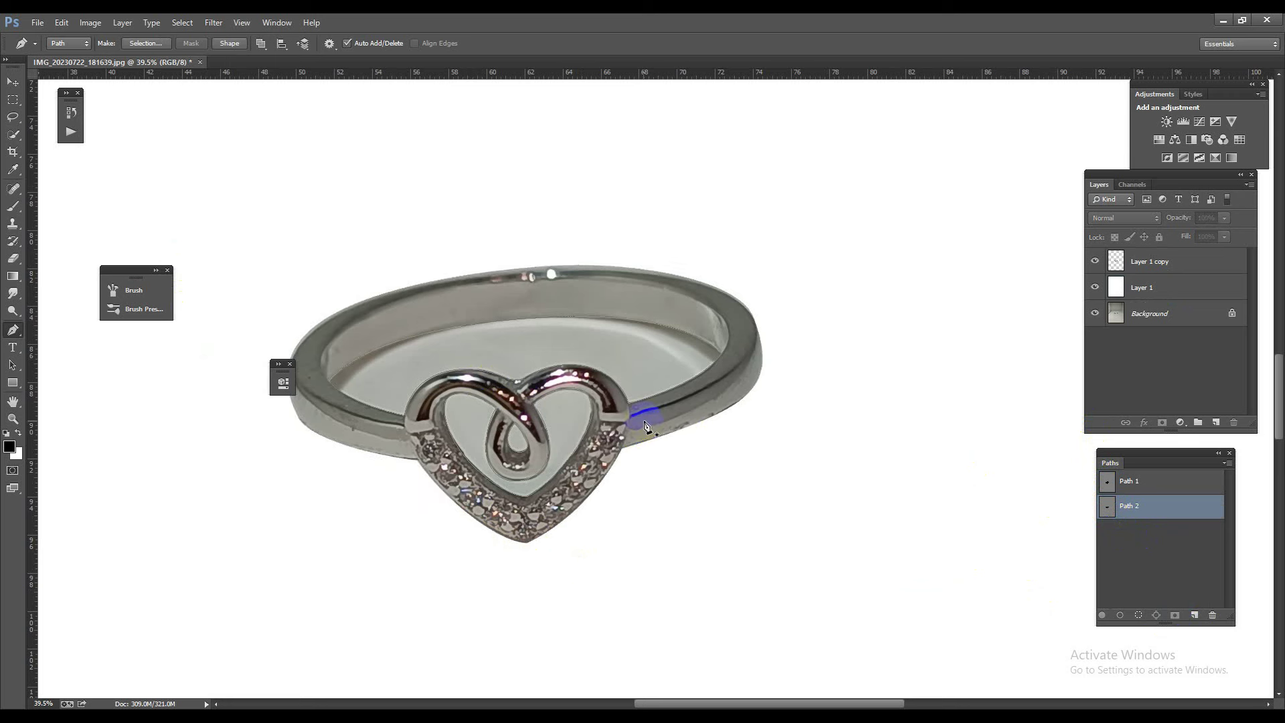
pyautogui.moveTo(529, 499); pyautogui.dragTo(538, 548)
pyautogui.click(479, 474)
pyautogui.hotkey('ctrl', 'Return')
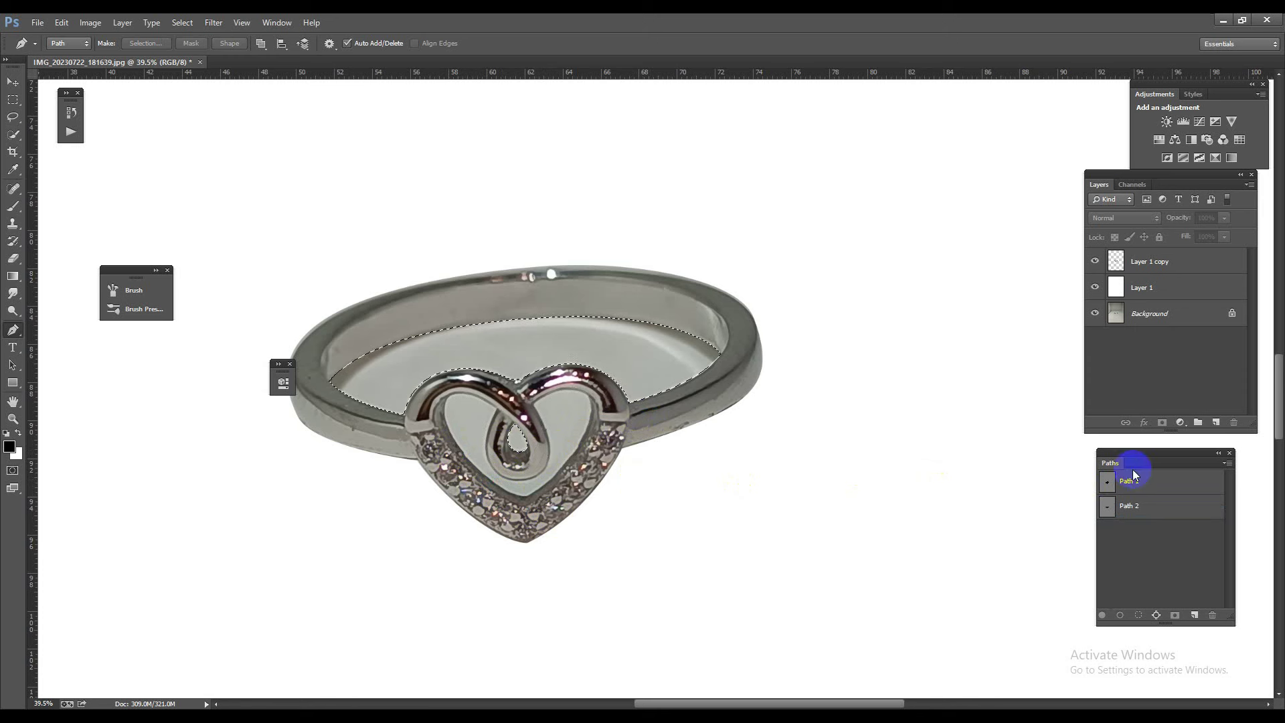
pyautogui.click(1180, 264)
pyautogui.press('Delete')
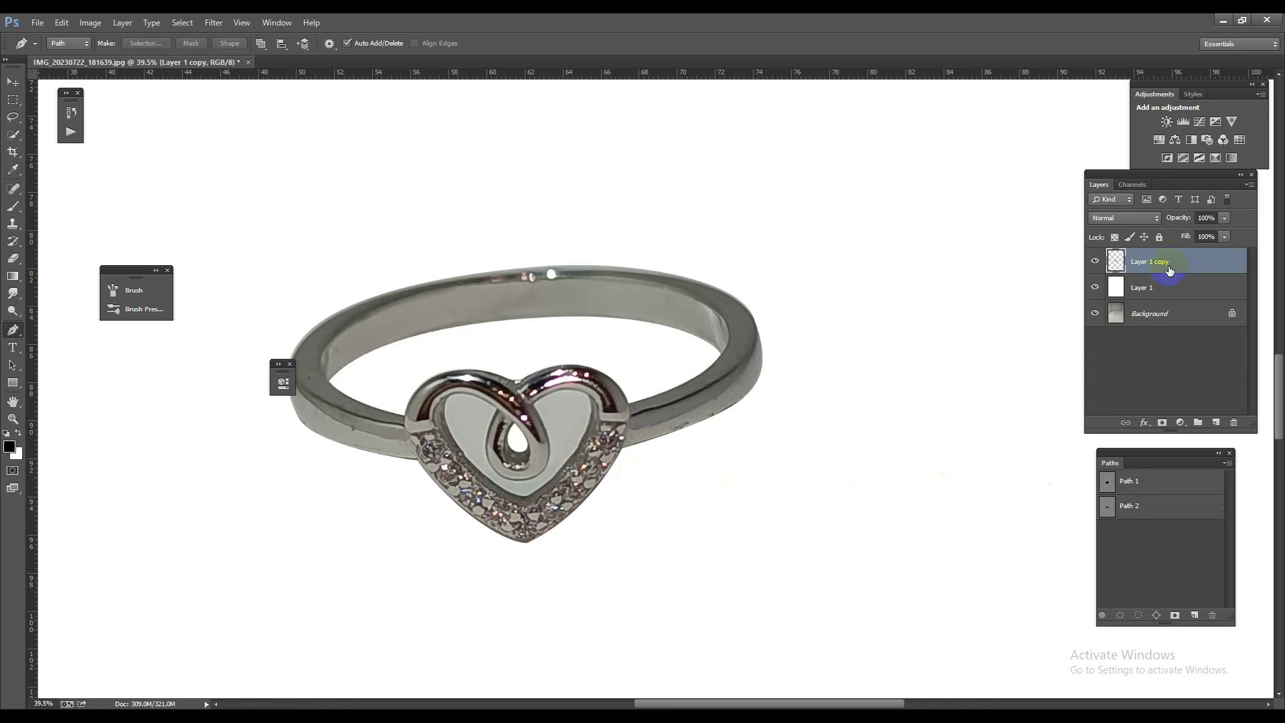
# Step: Trace the heart interior as Path 3 and delete its grey from Layer 1 copy
pyautogui.click(1124, 481)
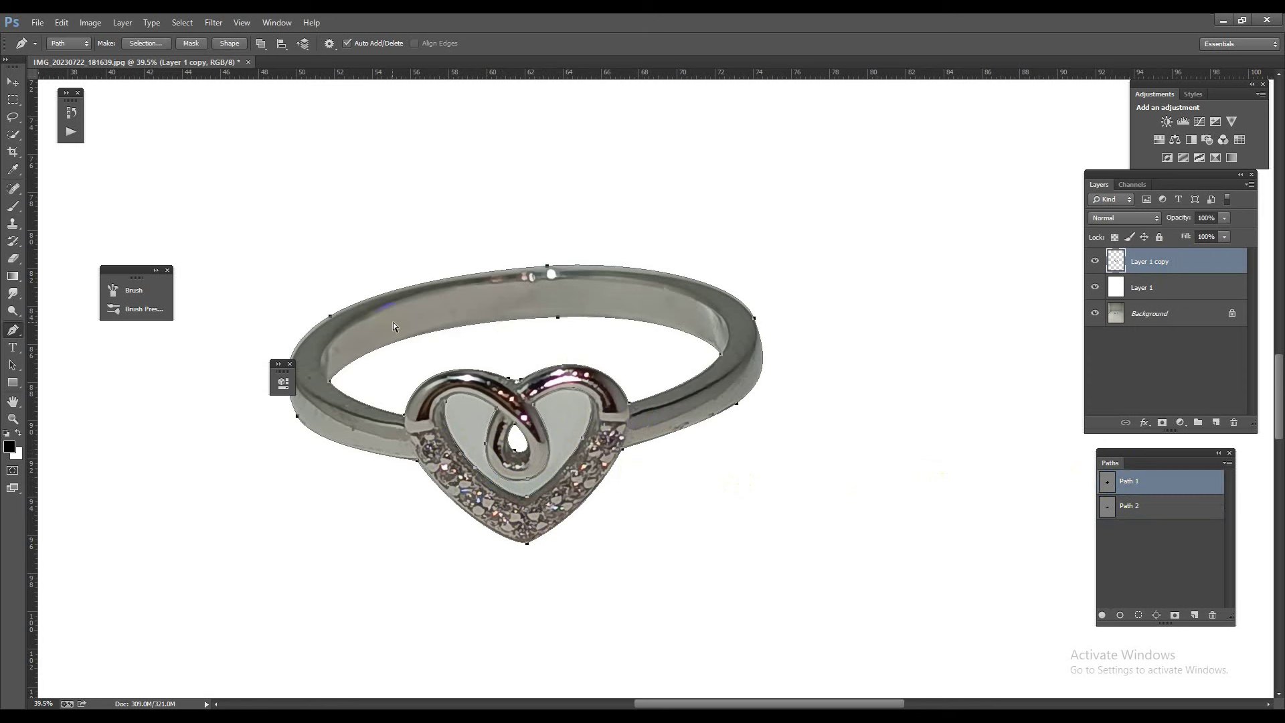
pyautogui.moveTo(600, 472); pyautogui.dragTo(628, 500)
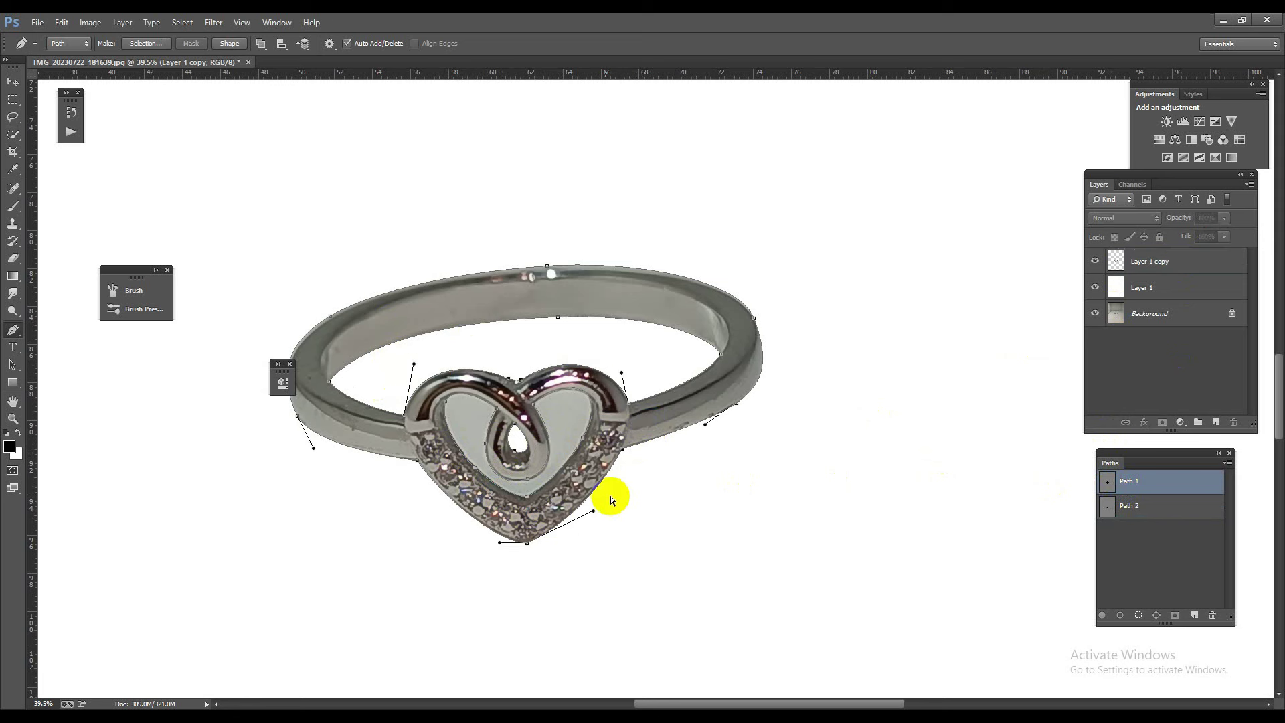
pyautogui.moveTo(387, 359); pyautogui.dragTo(663, 553)
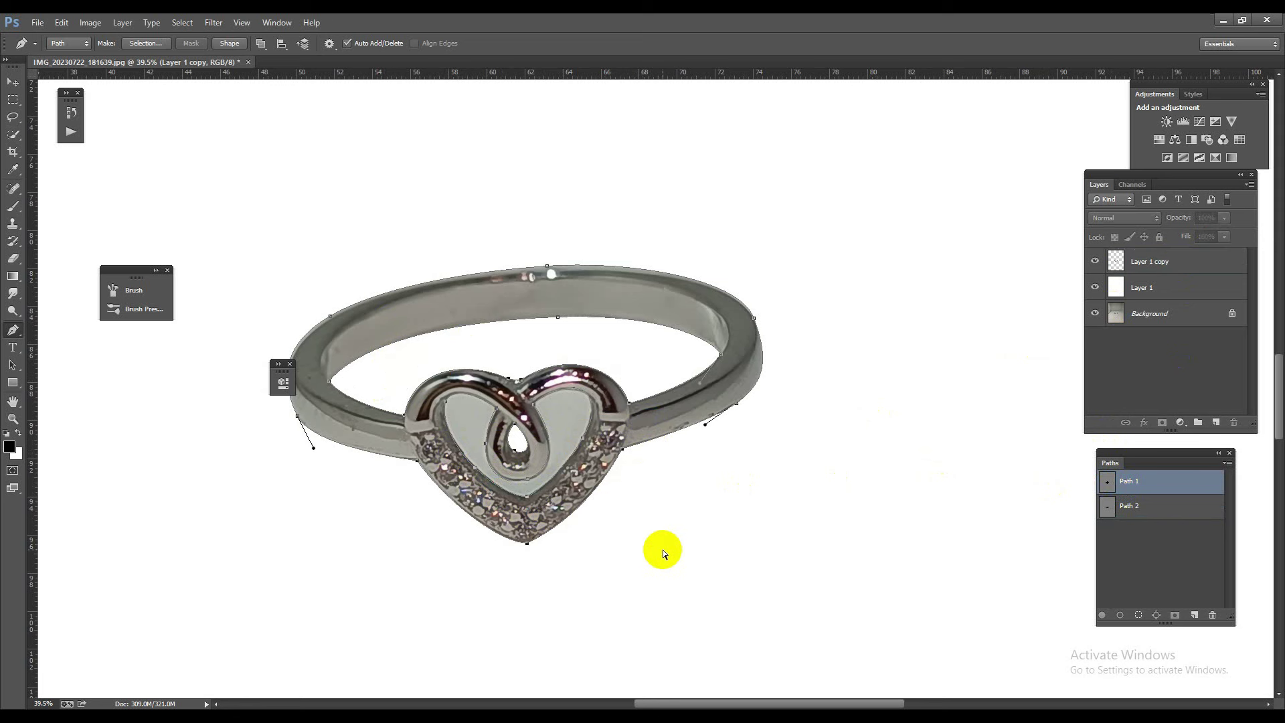
pyautogui.moveTo(1161, 514); pyautogui.dragTo(1202, 615)
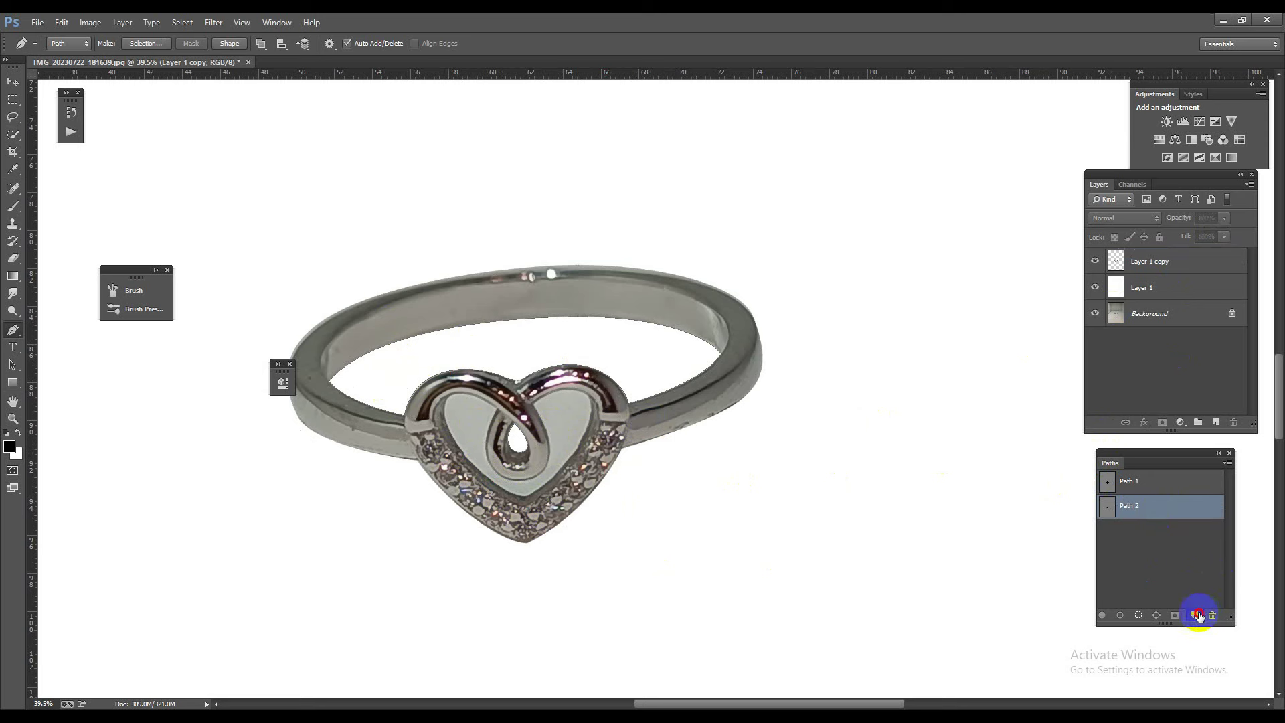
pyautogui.moveTo(411, 528)
pyautogui.mouseDown()
pyautogui.moveTo(561, 557)
pyautogui.moveTo(626, 589)
pyautogui.mouseUp()
pyautogui.keyDown('ctrl'); pyautogui.click(625, 583); pyautogui.keyUp('ctrl')
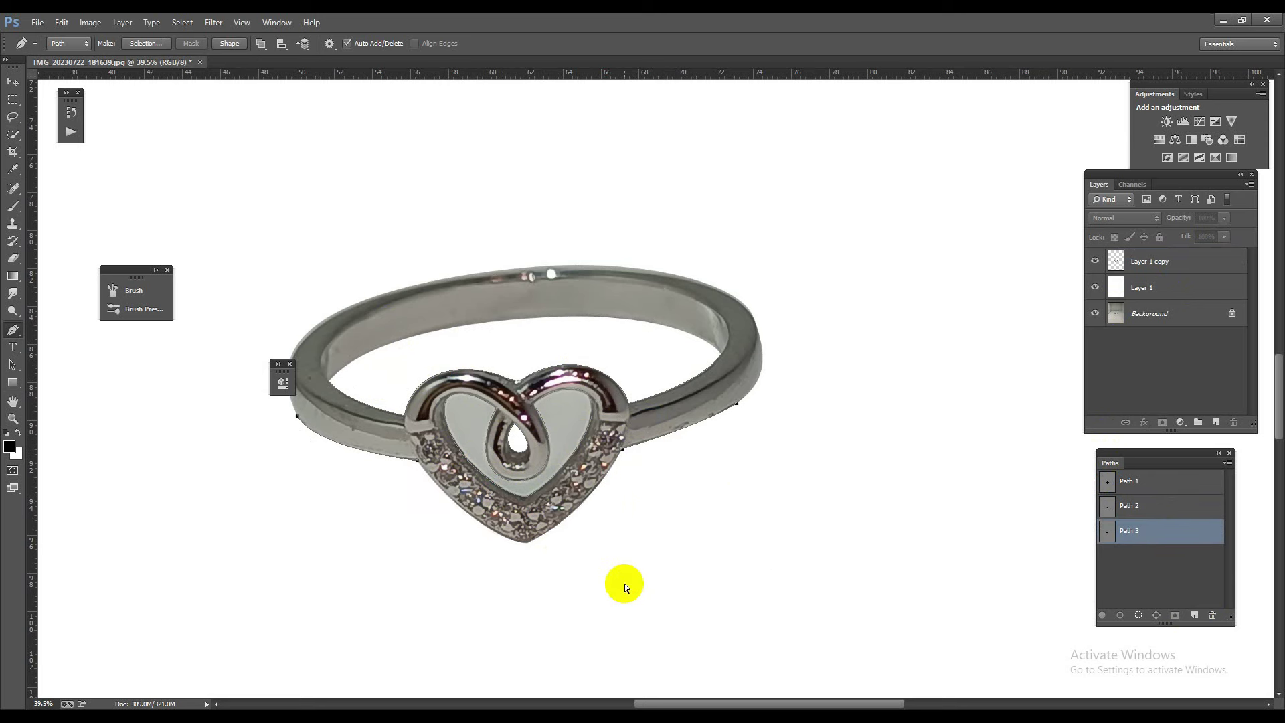
pyautogui.keyDown('ctrl'); pyautogui.click(415, 447); pyautogui.keyUp('ctrl')
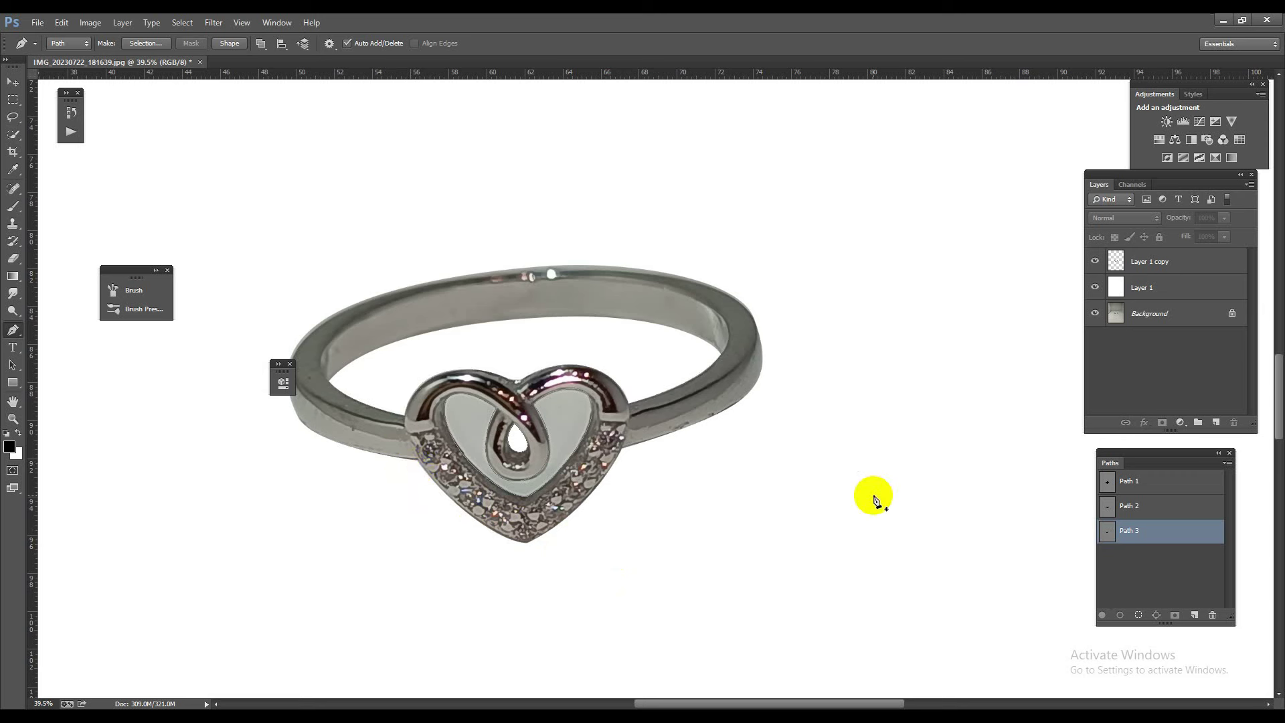
pyautogui.hotkey('ctrl', 'Return')
pyautogui.click(1225, 256)
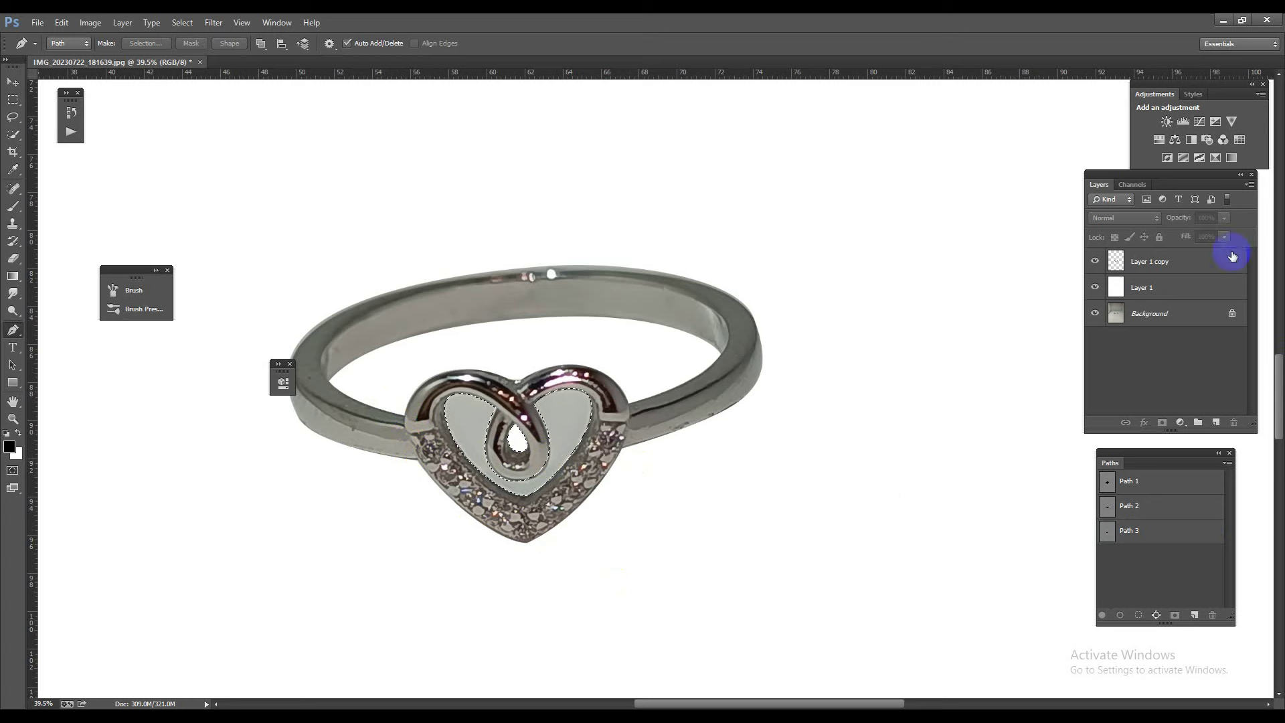
pyautogui.press('Delete')
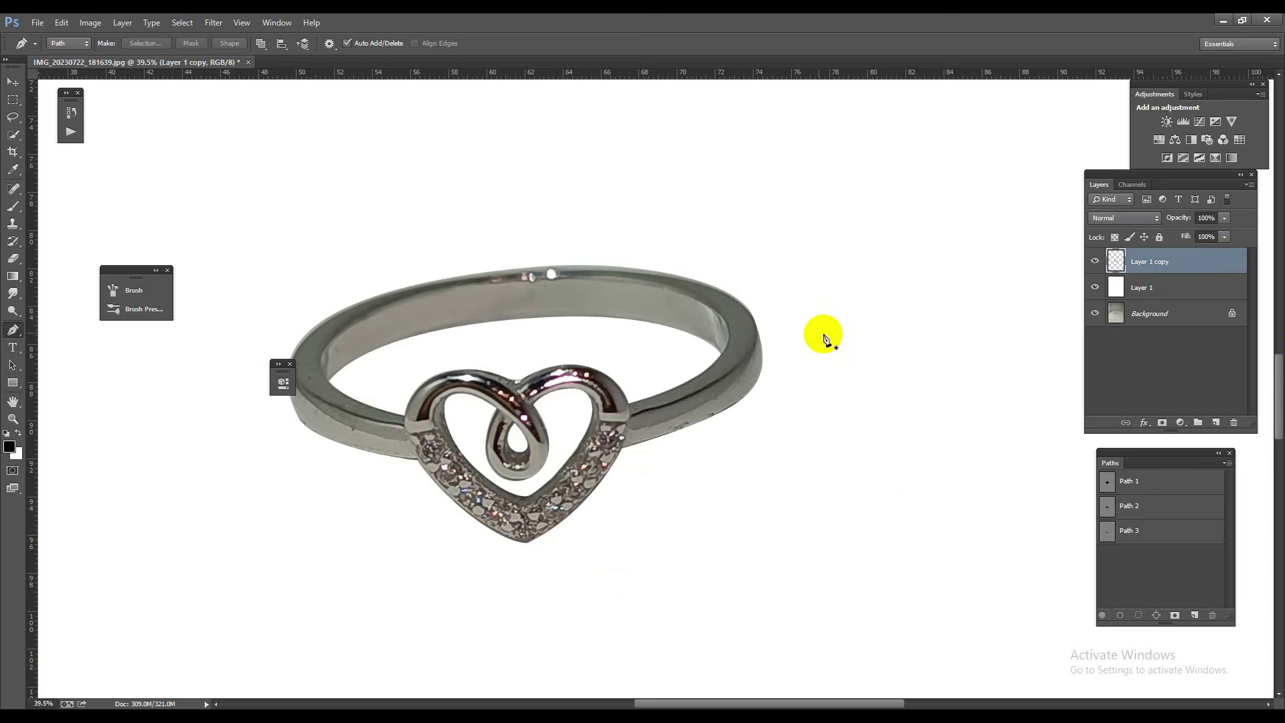
# Step: Crop the canvas to a 1:1 square tightly framing the centred ring
pyautogui.scroll(1, 509, 404)
pyautogui.scroll(-3, 510, 404)
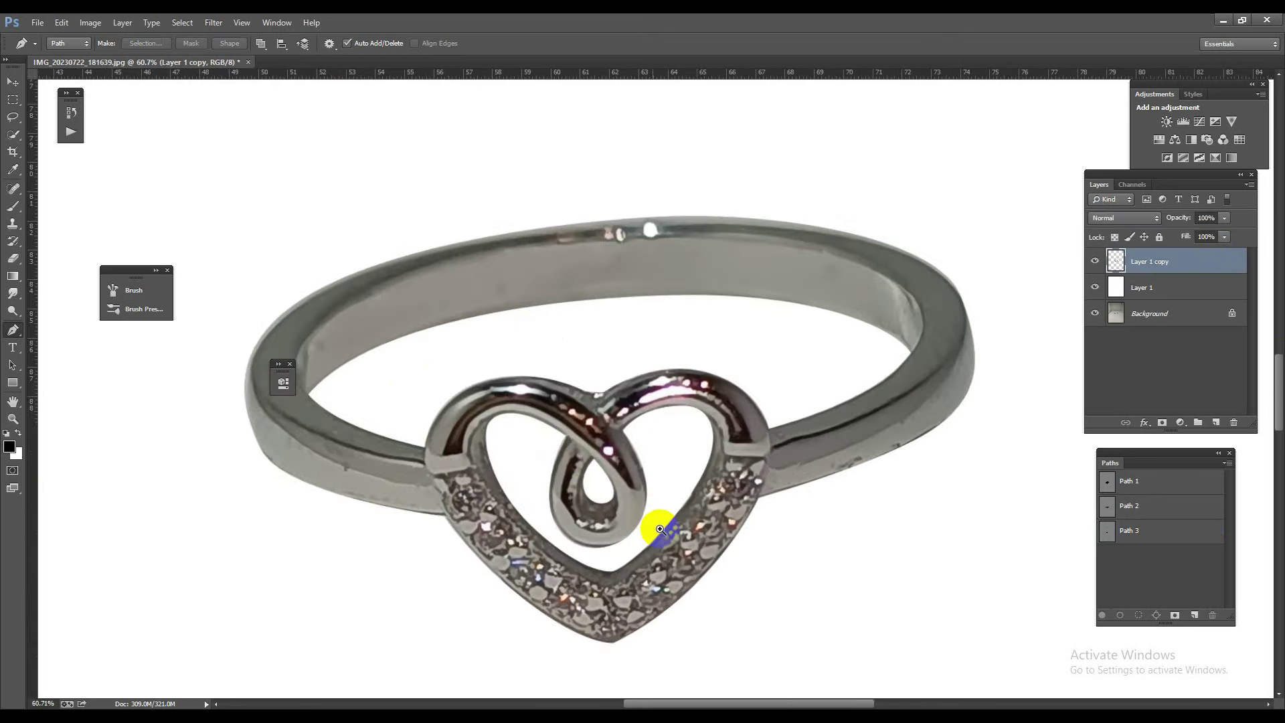
pyautogui.scroll(1, 625, 502)
pyautogui.hotkey('ctrl', '0')
pyautogui.click(13, 152)
pyautogui.moveTo(655, 192); pyautogui.dragTo(696, 406)
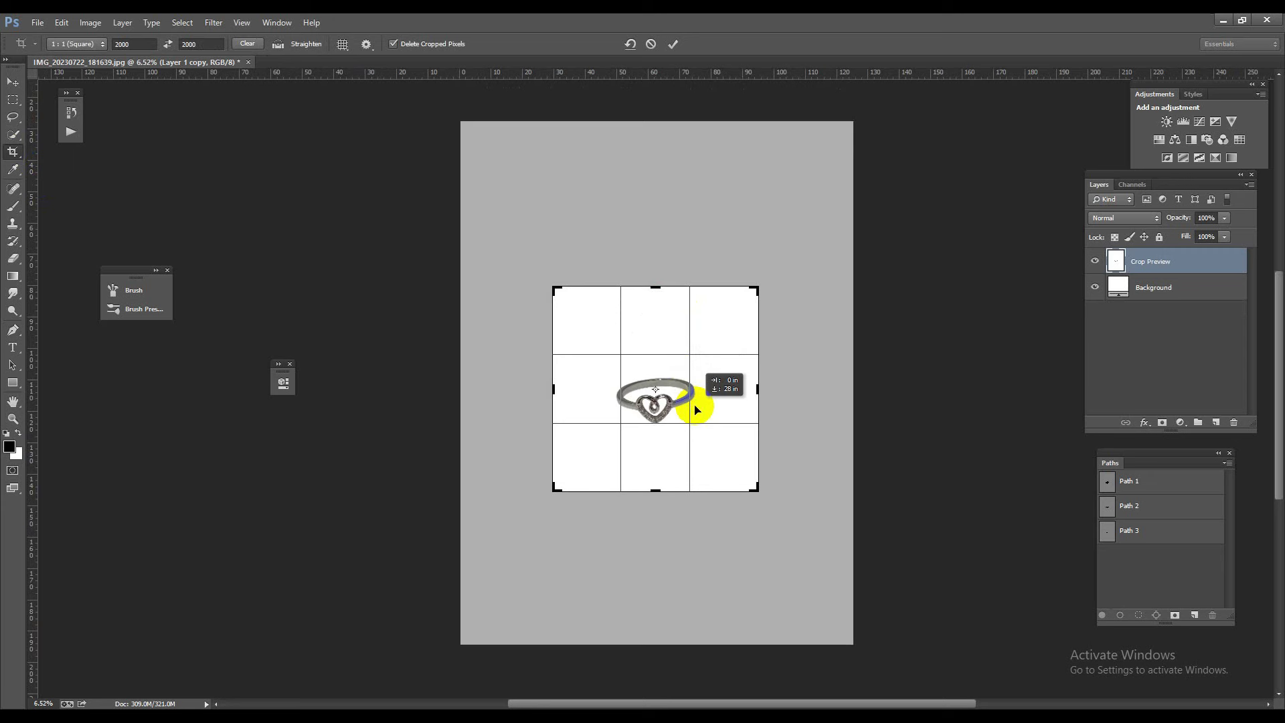
pyautogui.moveTo(661, 286); pyautogui.dragTo(673, 365)
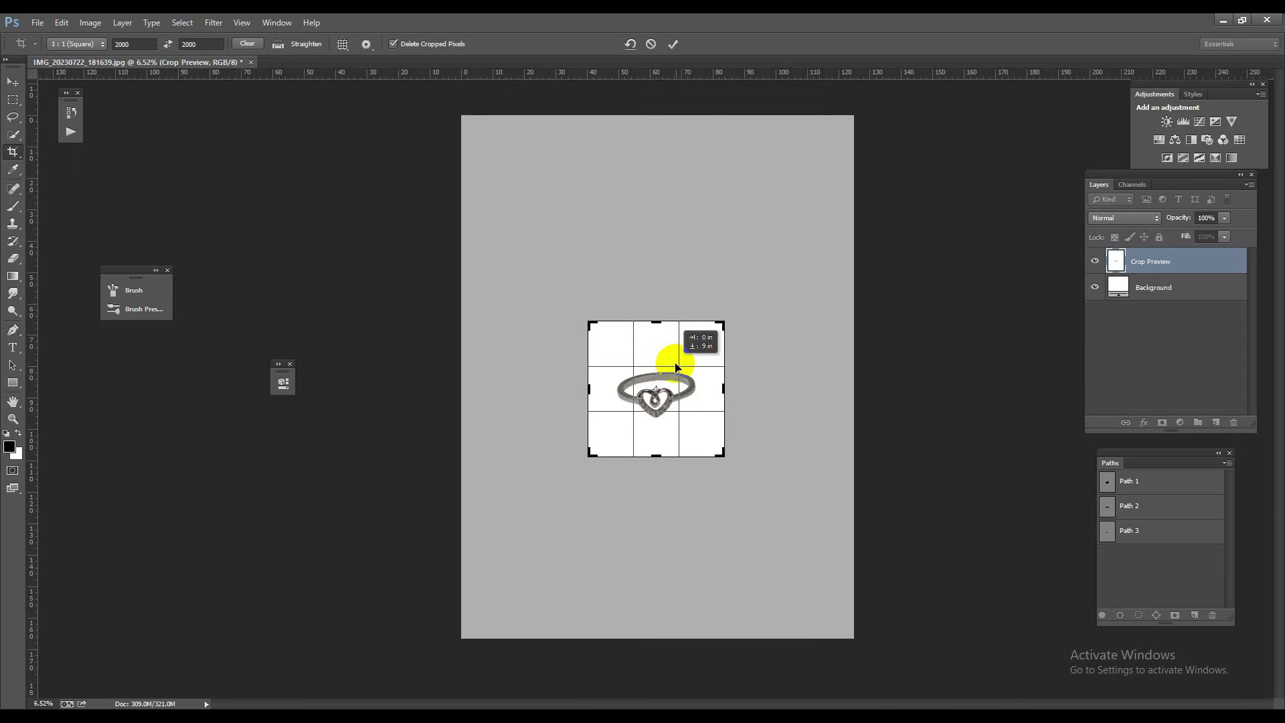
pyautogui.press('Return')
pyautogui.moveTo(701, 435)
pyautogui.mouseDown()
pyautogui.moveTo(629, 372)
pyautogui.moveTo(860, 377)
pyautogui.mouseUp()
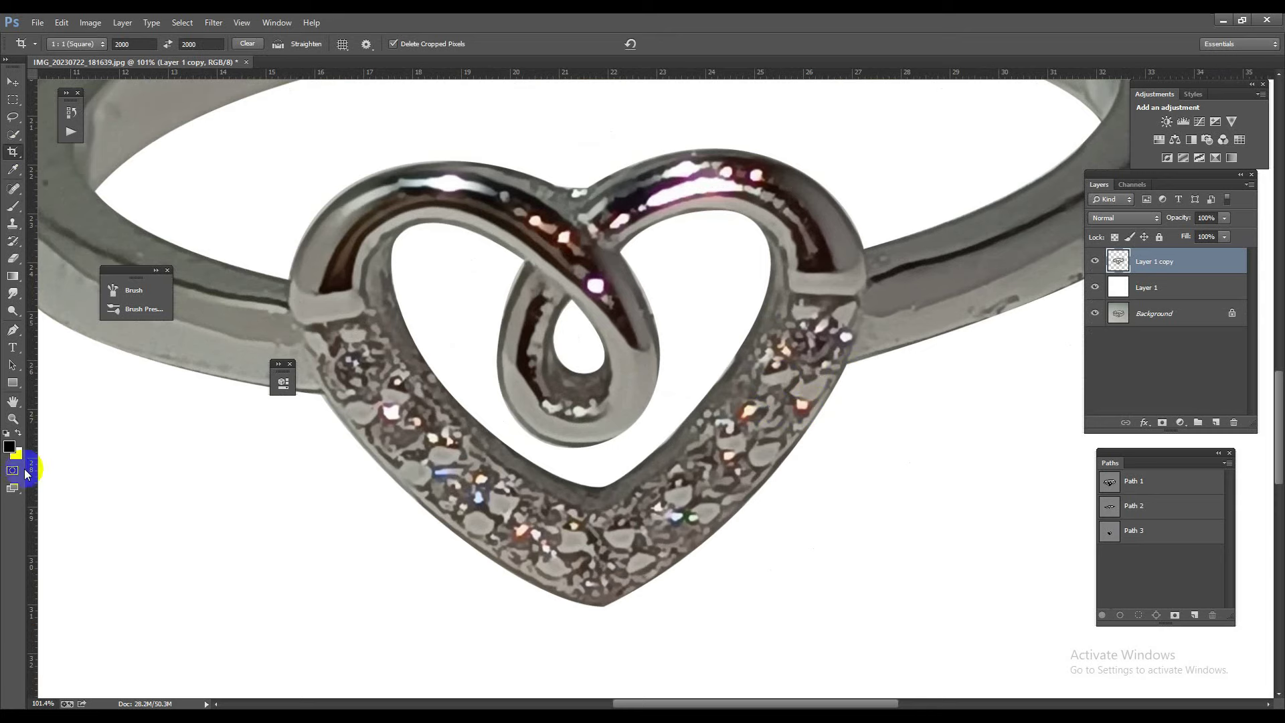
# Step: Save the ring document with Save As in Photoshop PSD format
pyautogui.click(12, 330)
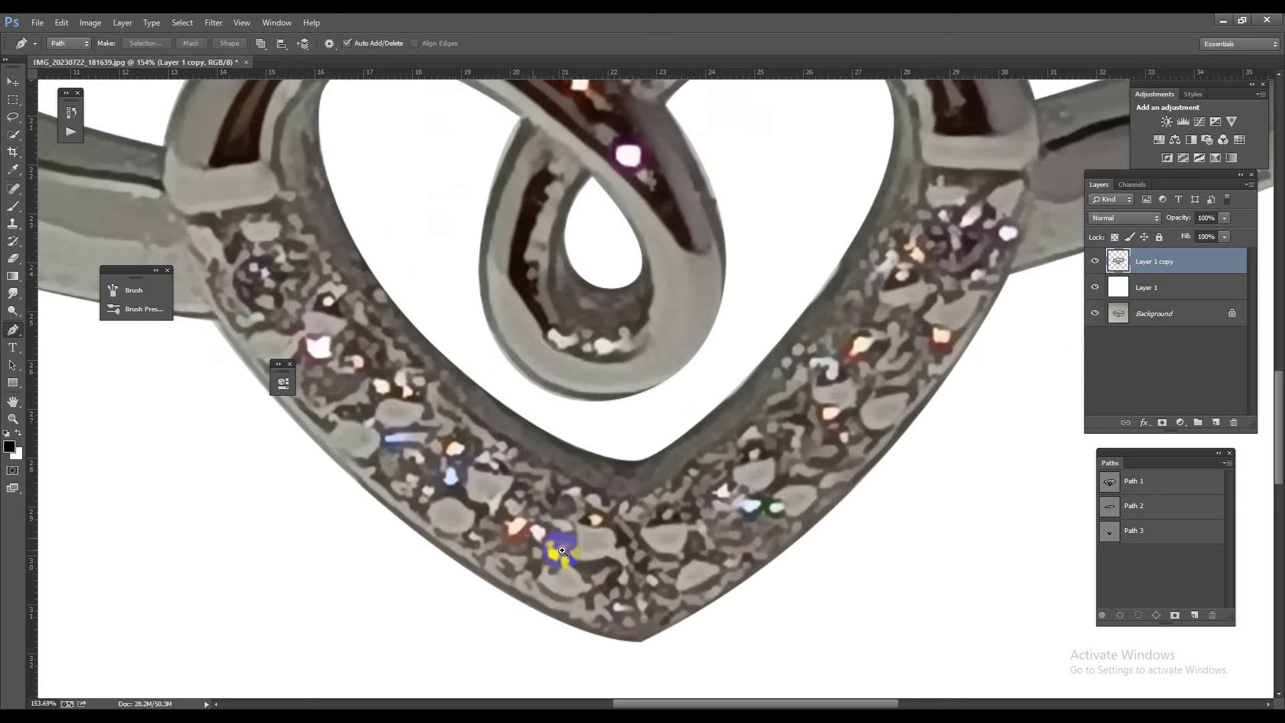
pyautogui.scroll(-5, 591, 479)
pyautogui.hotkey('ctrl', 'shift', 's')
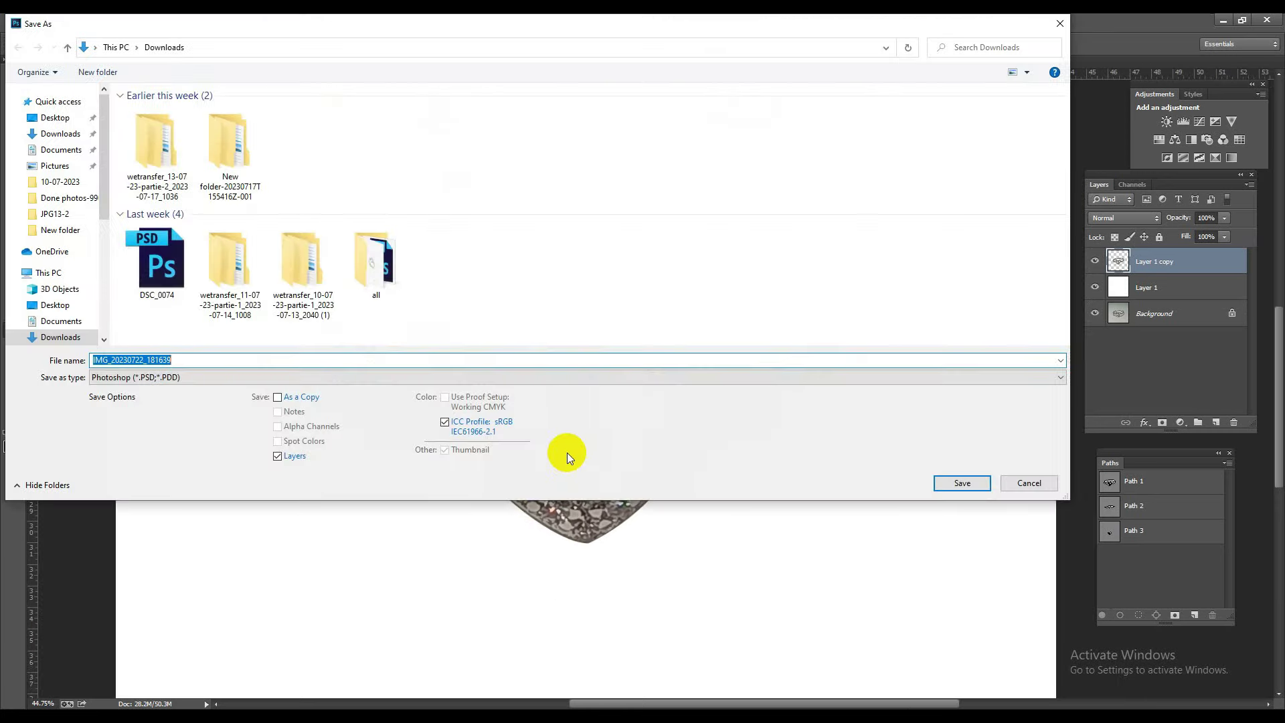
pyautogui.press('Return')
pyautogui.press('Return')
pyautogui.scroll(-1, 510, 463)
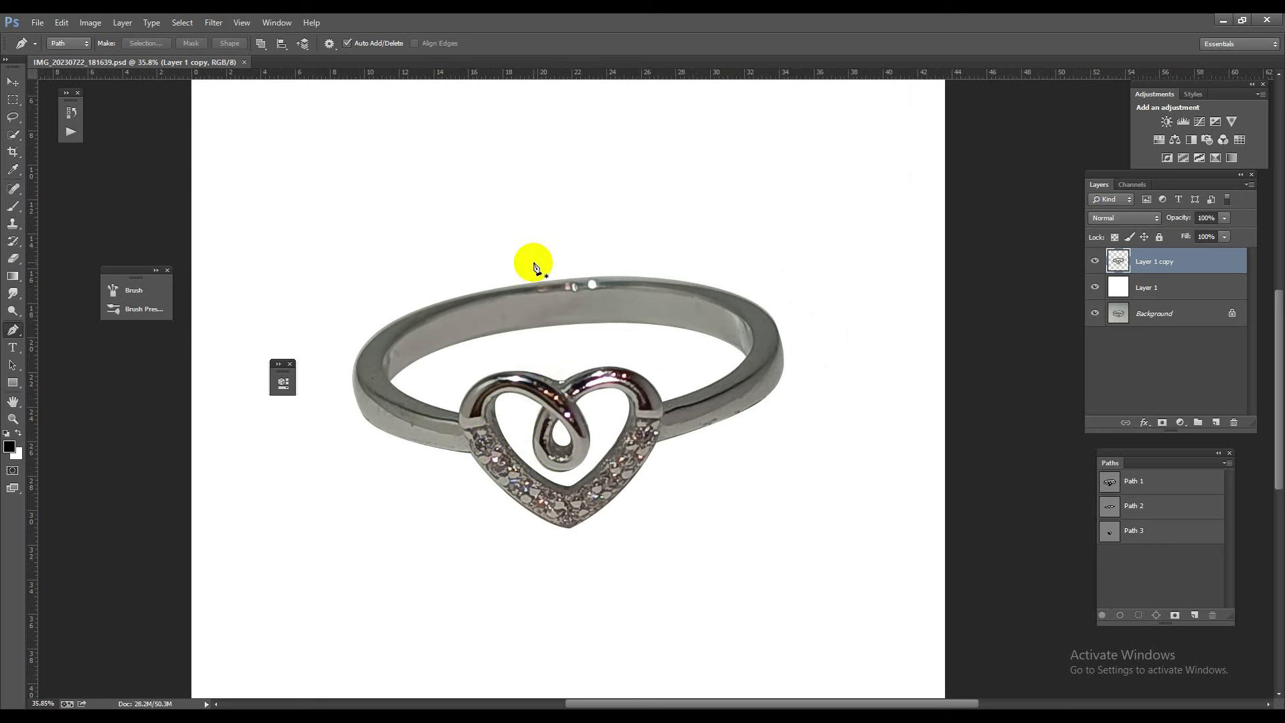
# Step: Open the 'sopport files' image from the Desktop folder
pyautogui.click(38, 22)
pyautogui.click(51, 51)
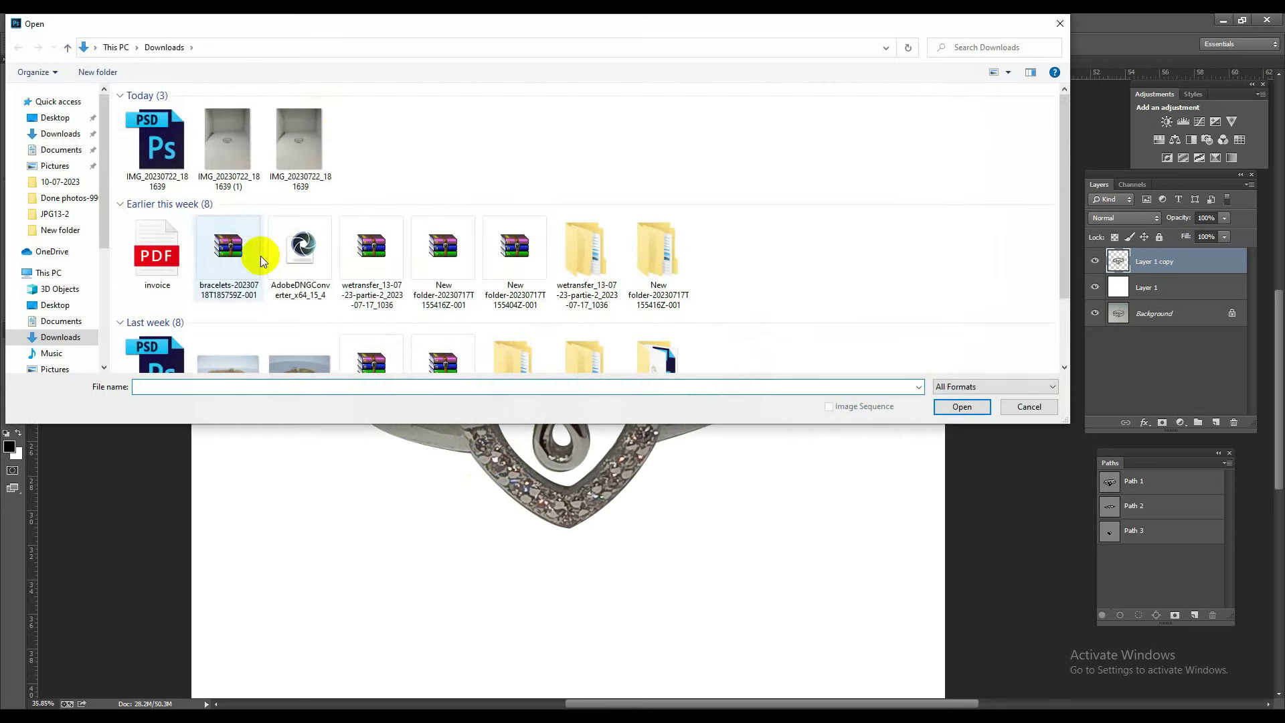
pyautogui.click(55, 118)
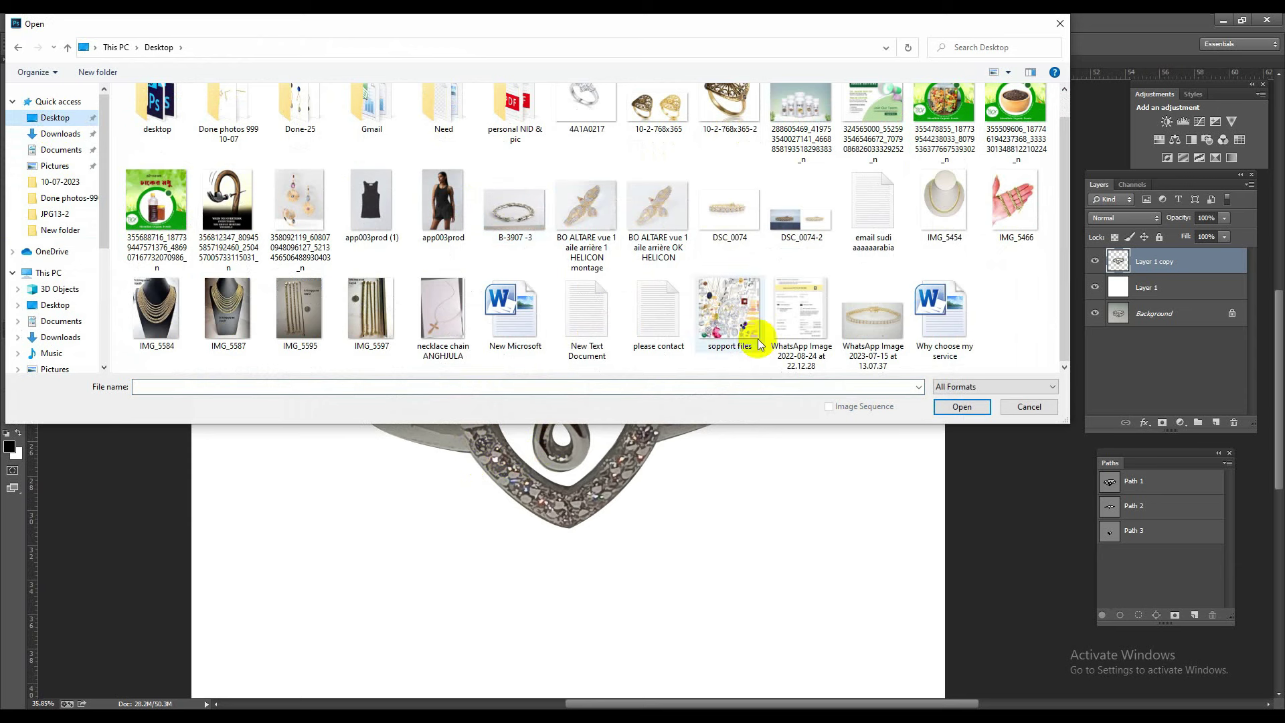
pyautogui.doubleClick(737, 316)
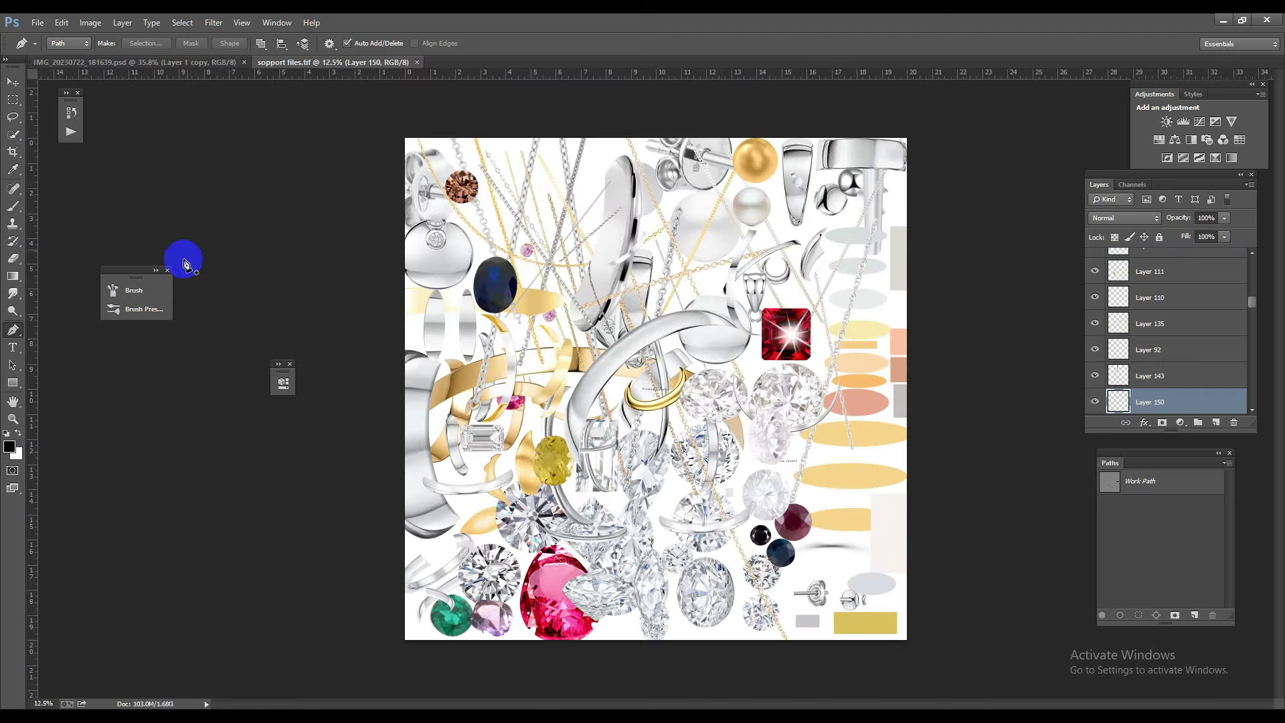
# Step: With the Move tool, drag the gold piece from the sopport files collage toward the ring photo
pyautogui.click(181, 65)
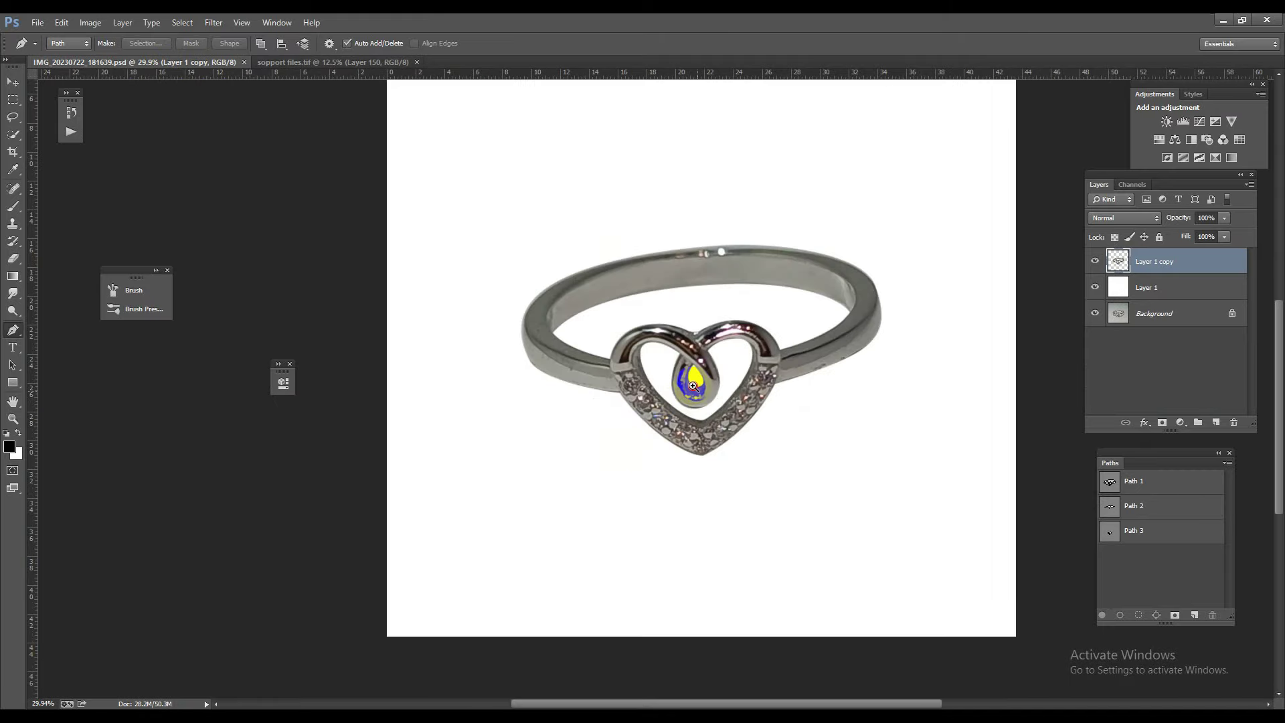
pyautogui.moveTo(561, 445)
pyautogui.mouseDown()
pyautogui.moveTo(743, 394)
pyautogui.moveTo(545, 493)
pyautogui.moveTo(752, 368)
pyautogui.moveTo(793, 425)
pyautogui.moveTo(703, 359)
pyautogui.mouseUp()
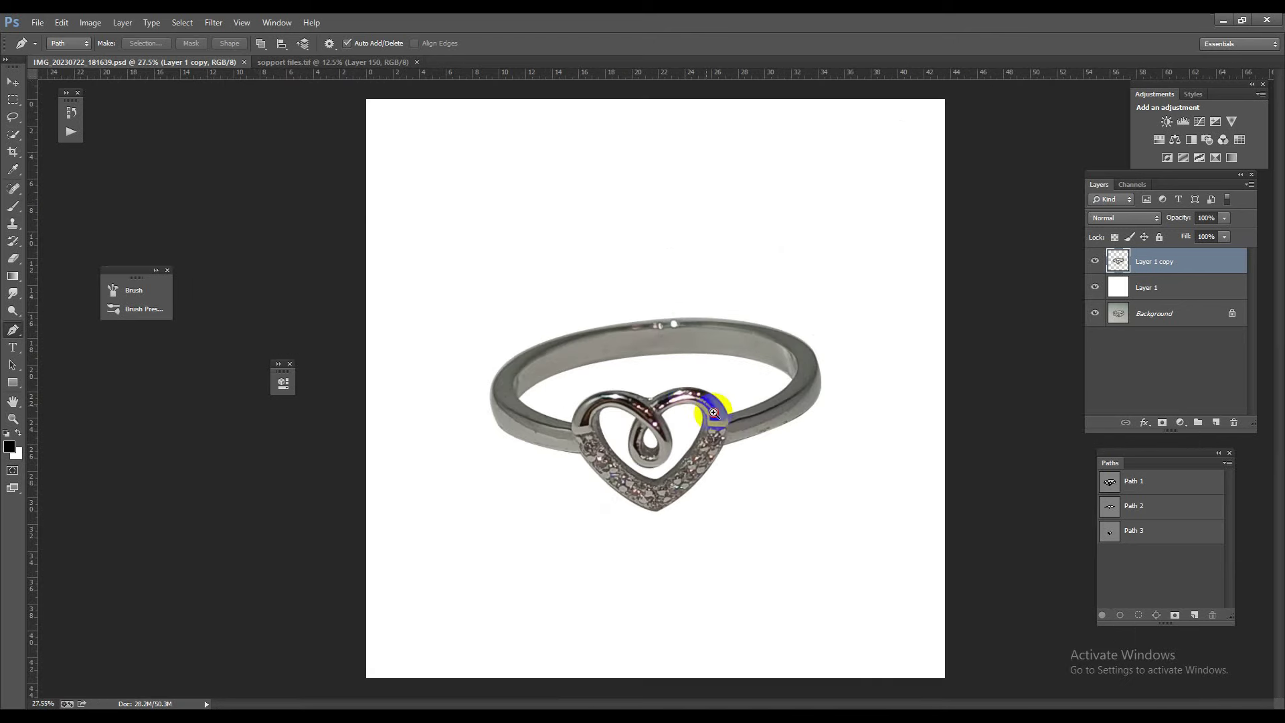
pyautogui.click(324, 62)
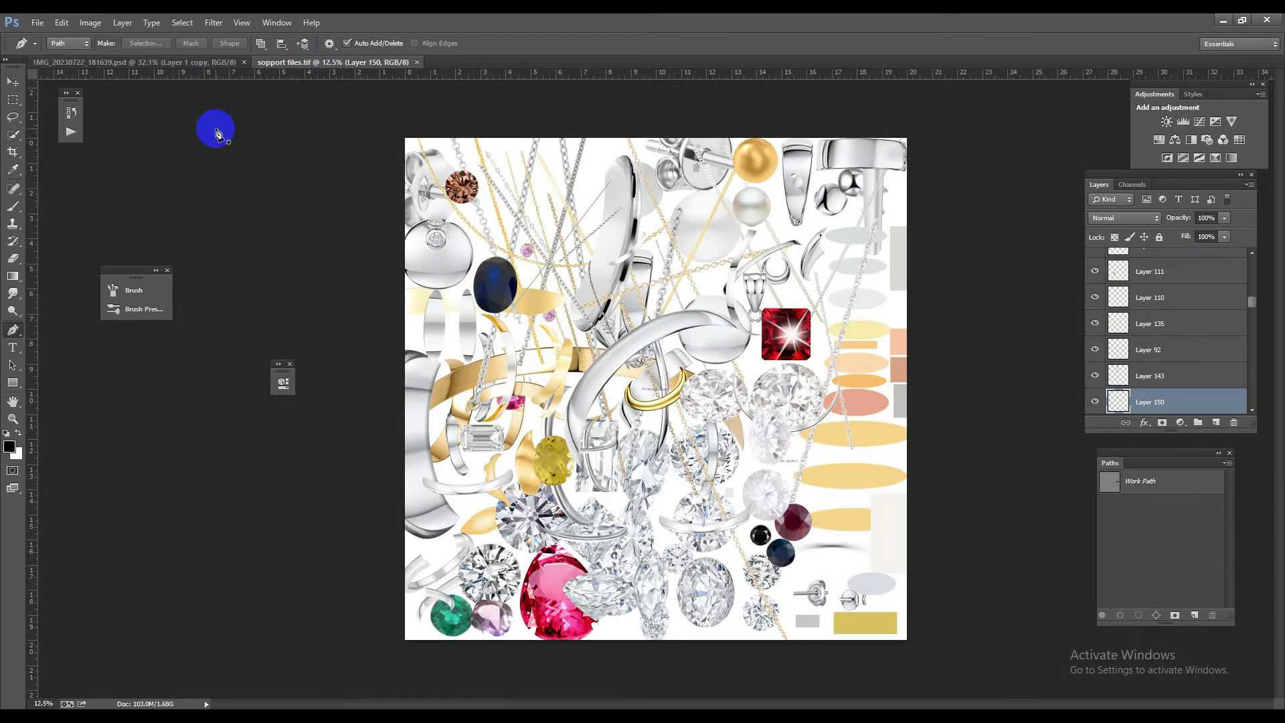
pyautogui.click(13, 81)
pyautogui.moveTo(601, 333)
pyautogui.mouseDown()
pyautogui.moveTo(561, 335)
pyautogui.moveTo(529, 419)
pyautogui.moveTo(1127, 413)
pyautogui.mouseUp()
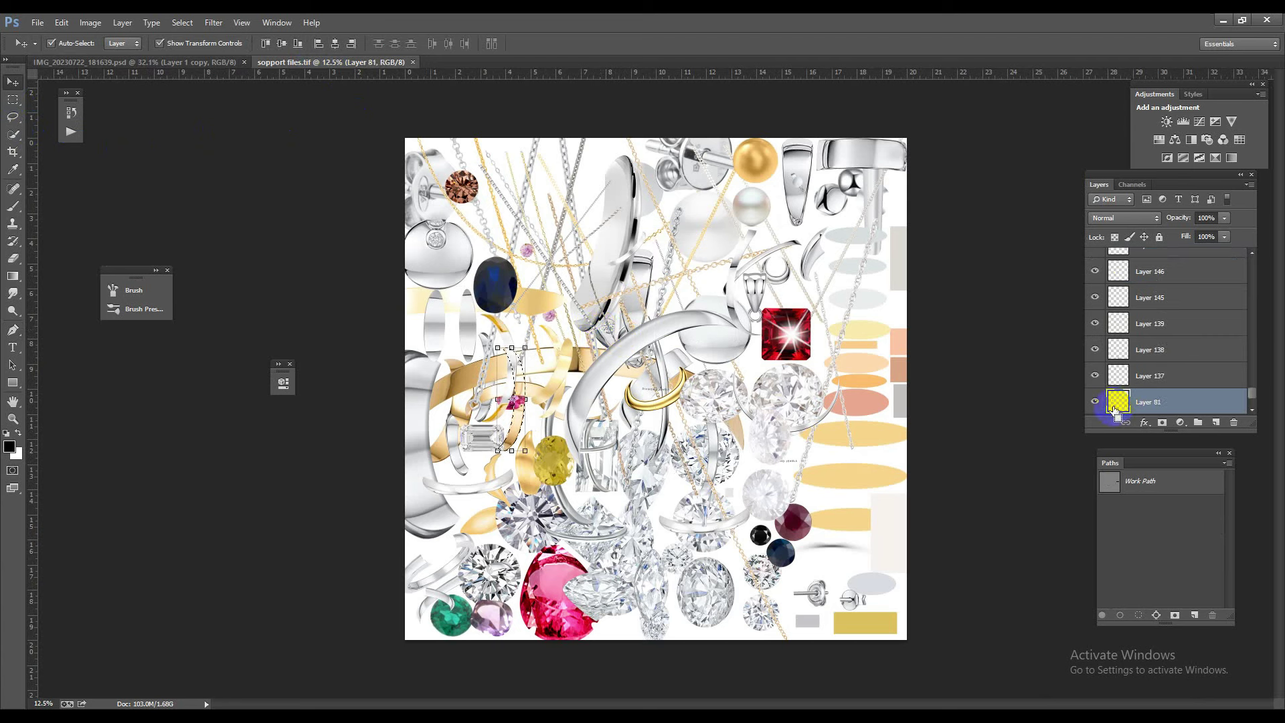
pyautogui.moveTo(1114, 412)
pyautogui.mouseDown()
pyautogui.moveTo(195, 63)
pyautogui.moveTo(401, 253)
pyautogui.moveTo(599, 293)
pyautogui.mouseUp()
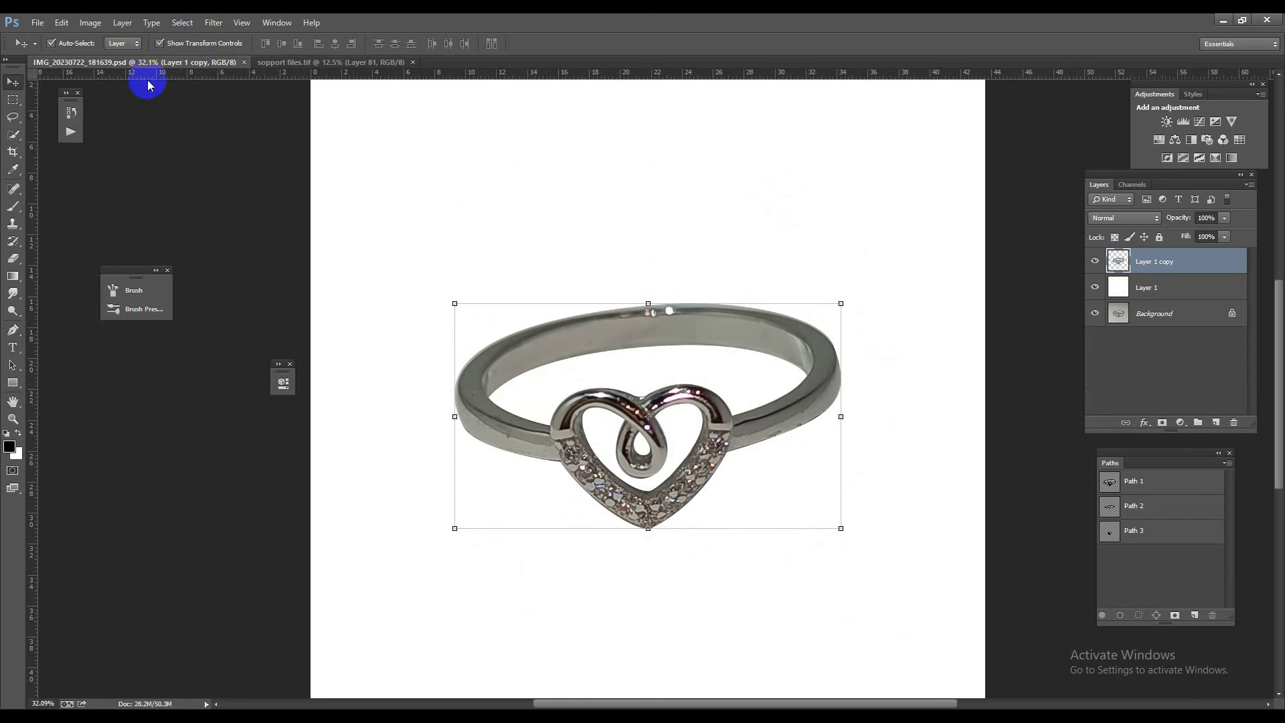
# Step: Drop the gold band into the ring photo as Layer 2 and zoom in on the ring
pyautogui.click(159, 43)
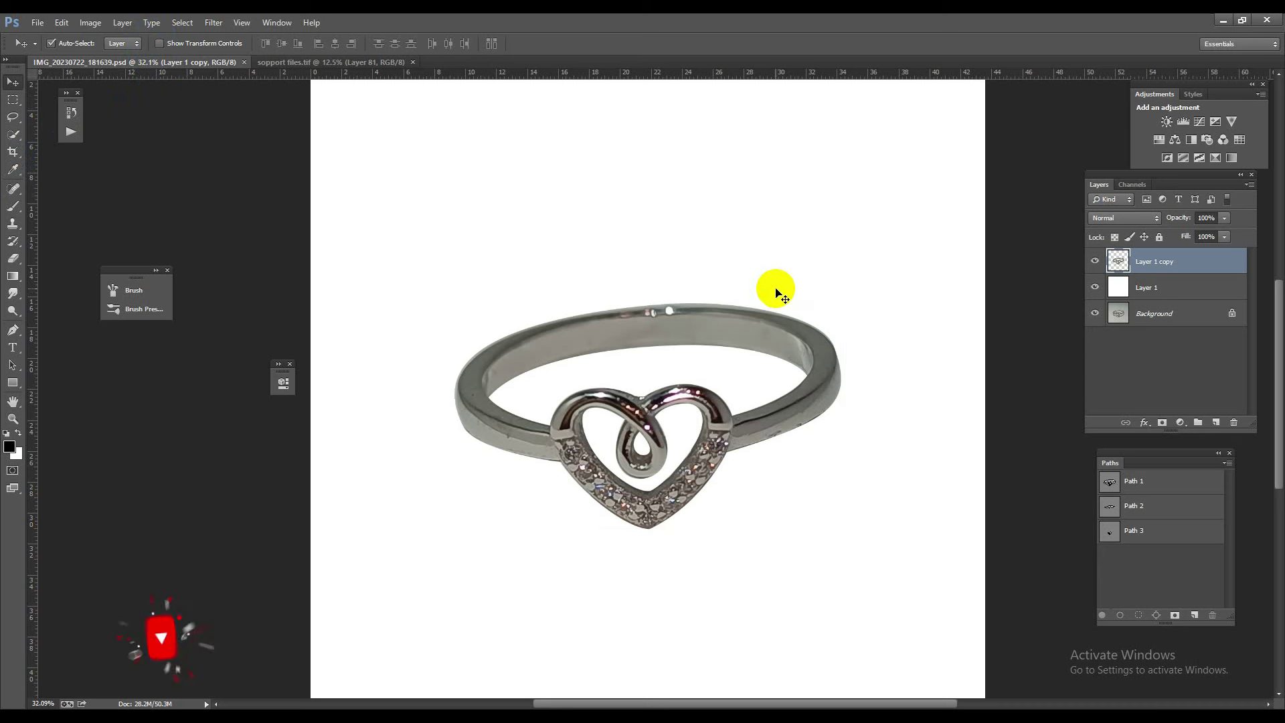
pyautogui.hotkey('ctrl', 'shift', 'alt', 'n')
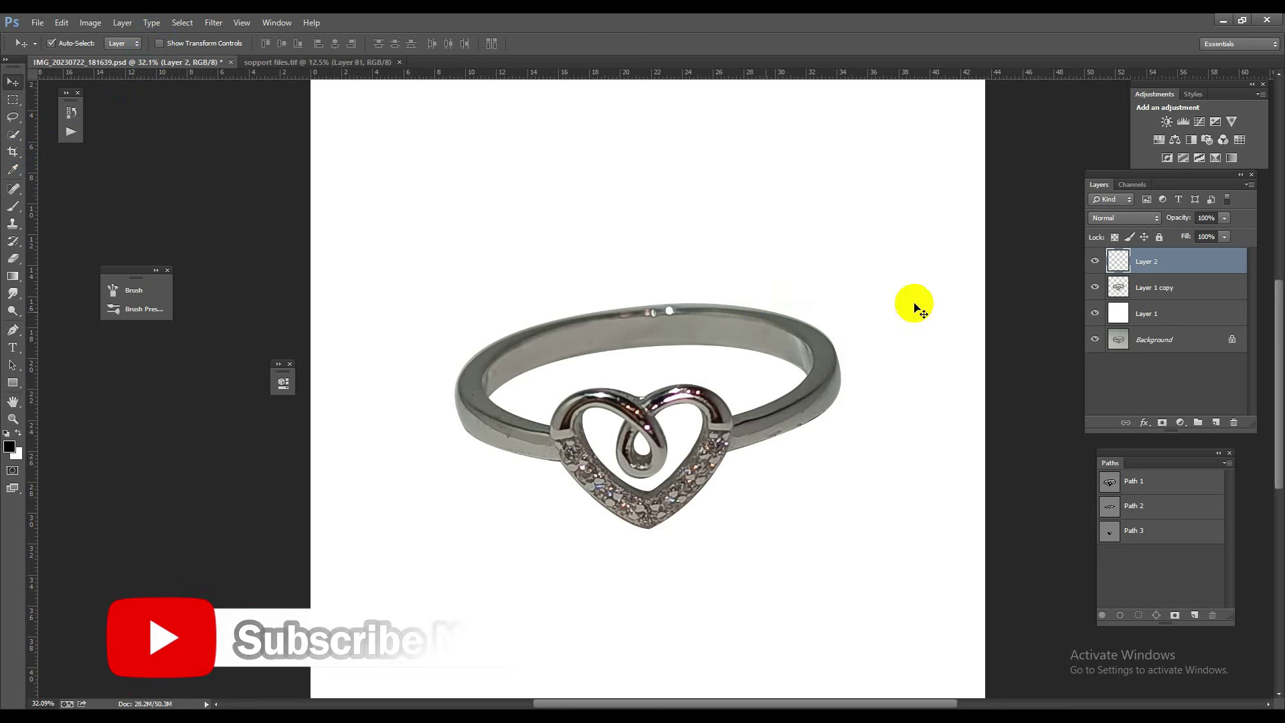
pyautogui.click(1114, 273)
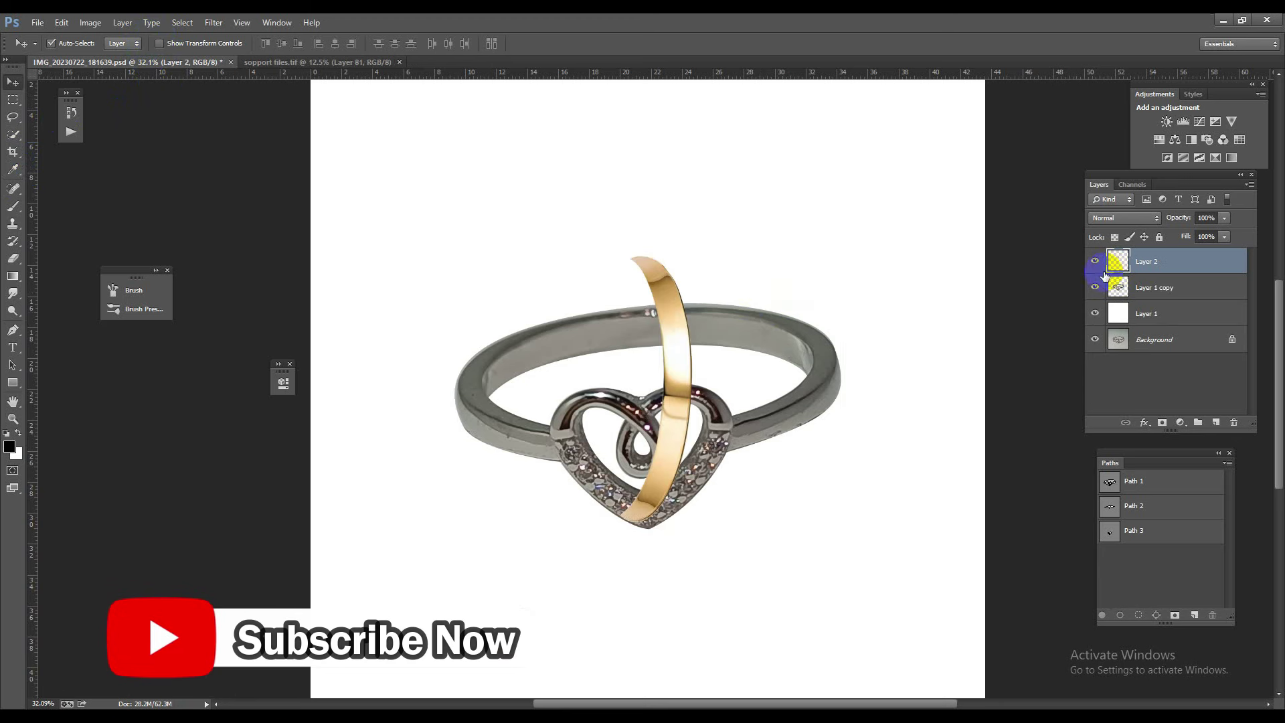
pyautogui.click(601, 402)
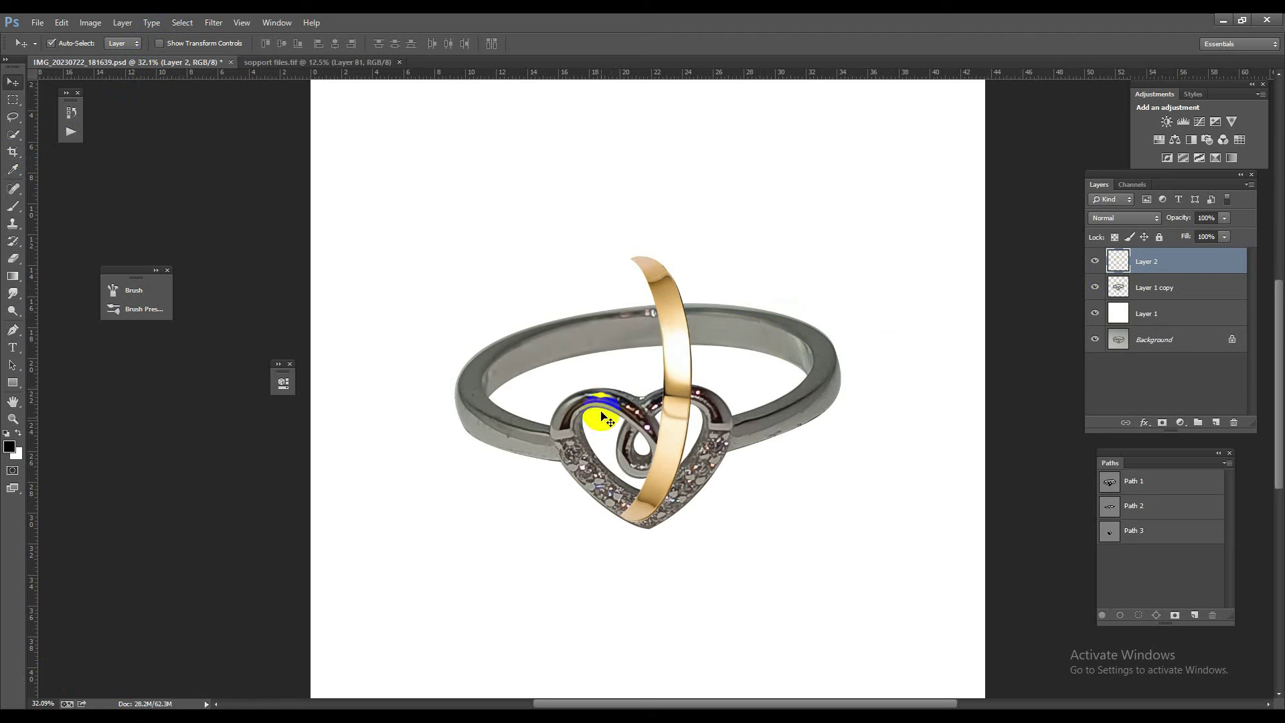
pyautogui.scroll(-2, 512, 368)
pyautogui.scroll(-5, 559, 379)
pyautogui.moveTo(559, 379)
pyautogui.mouseDown()
pyautogui.moveTo(691, 281)
pyautogui.moveTo(717, 279)
pyautogui.moveTo(666, 373)
pyautogui.moveTo(730, 329)
pyautogui.moveTo(516, 281)
pyautogui.mouseUp()
# Step: Rotate, move, scale the gold band to about 125% and skew it onto the ring's back
pyautogui.hotkey('ctrl', 't')
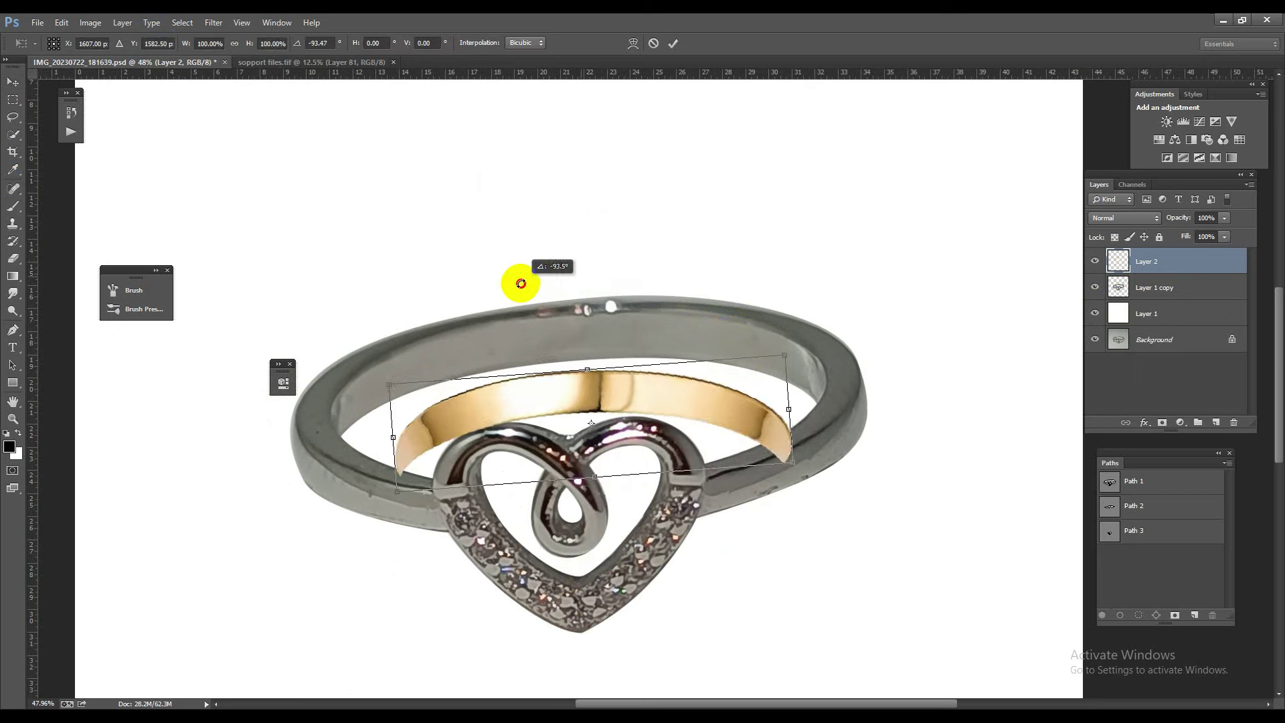
pyautogui.moveTo(637, 396); pyautogui.dragTo(625, 339)
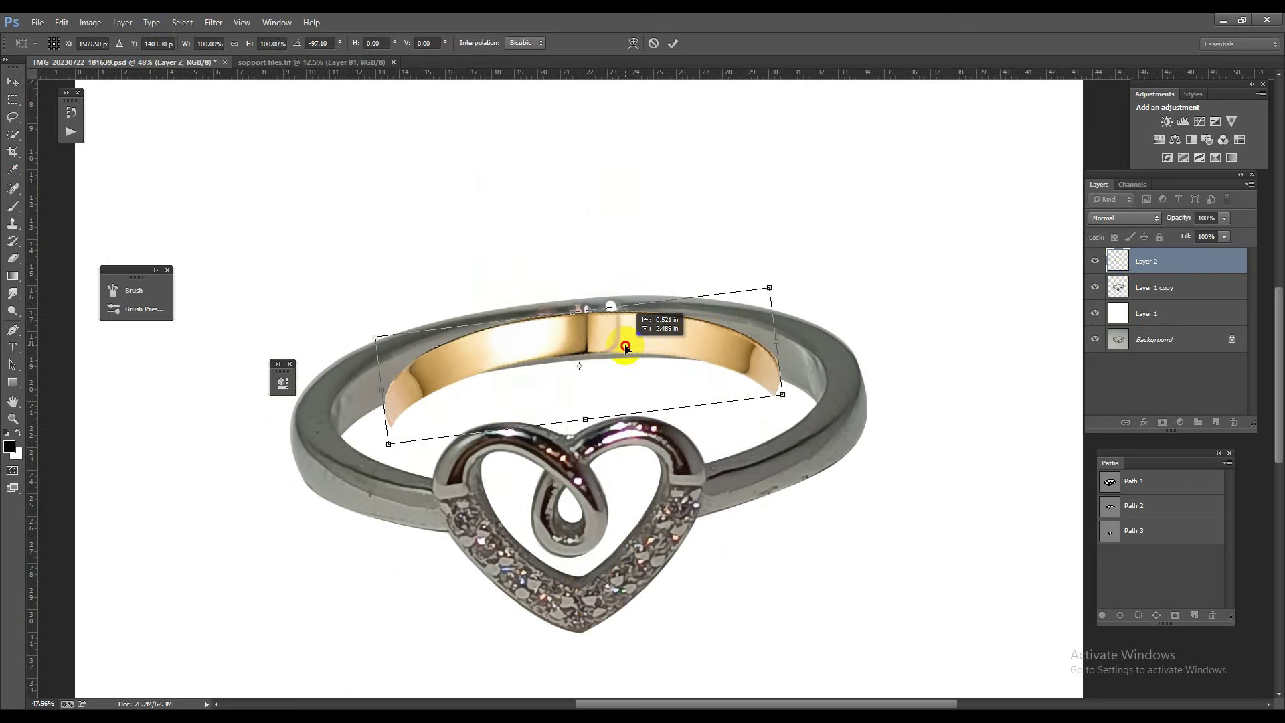
pyautogui.moveTo(783, 398); pyautogui.dragTo(835, 402)
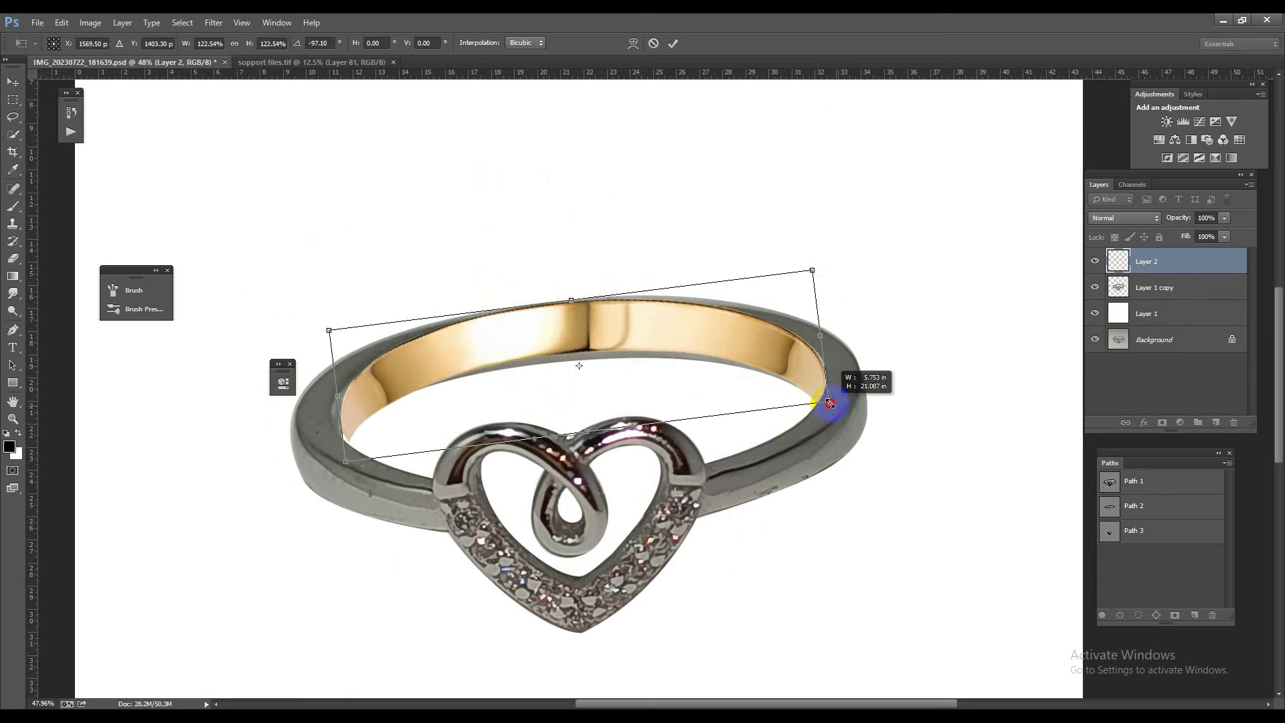
pyautogui.moveTo(944, 409); pyautogui.dragTo(941, 411)
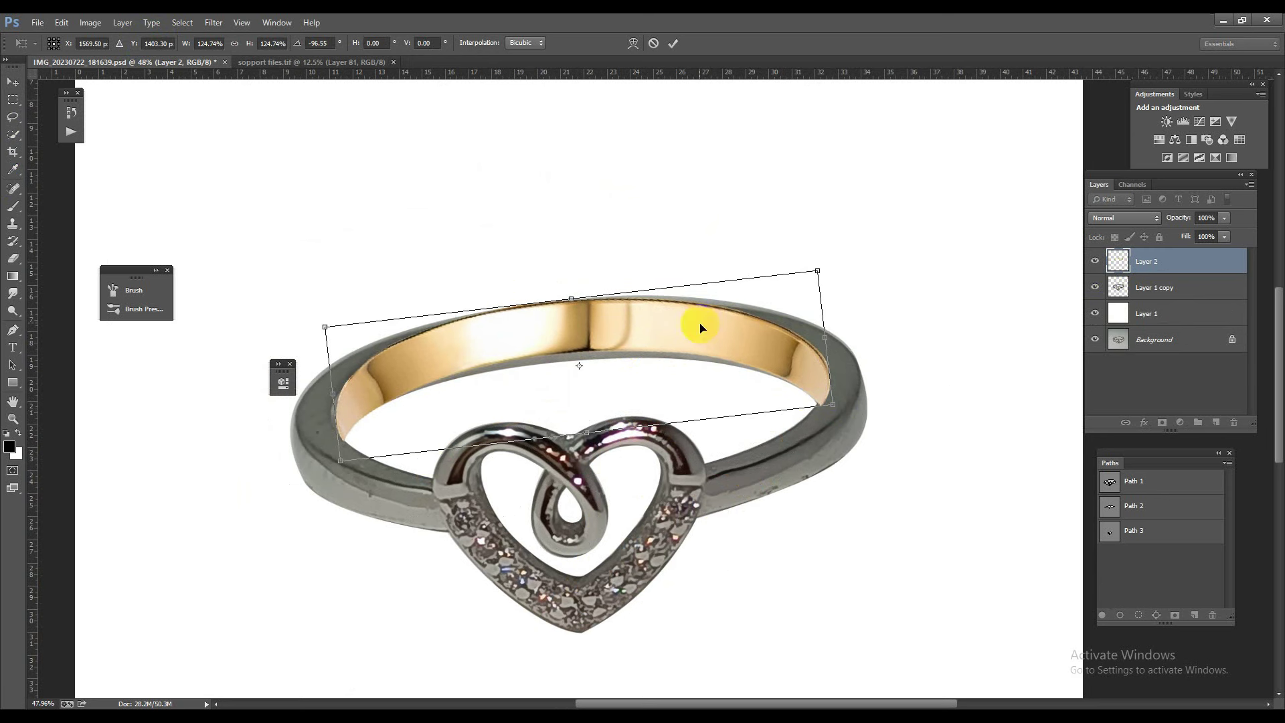
pyautogui.moveTo(604, 334); pyautogui.dragTo(605, 338)
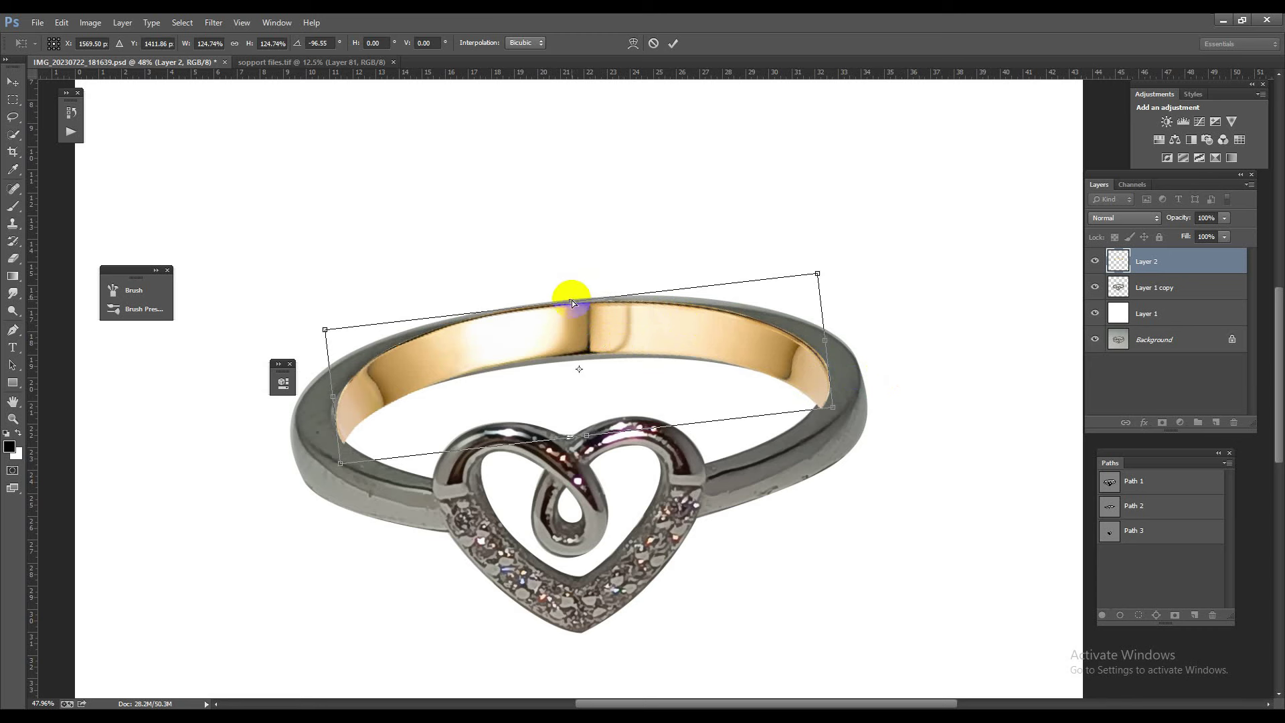
pyautogui.keyDown('ctrl'); pyautogui.moveTo(571, 301); pyautogui.dragTo(572, 306); pyautogui.keyUp('ctrl')
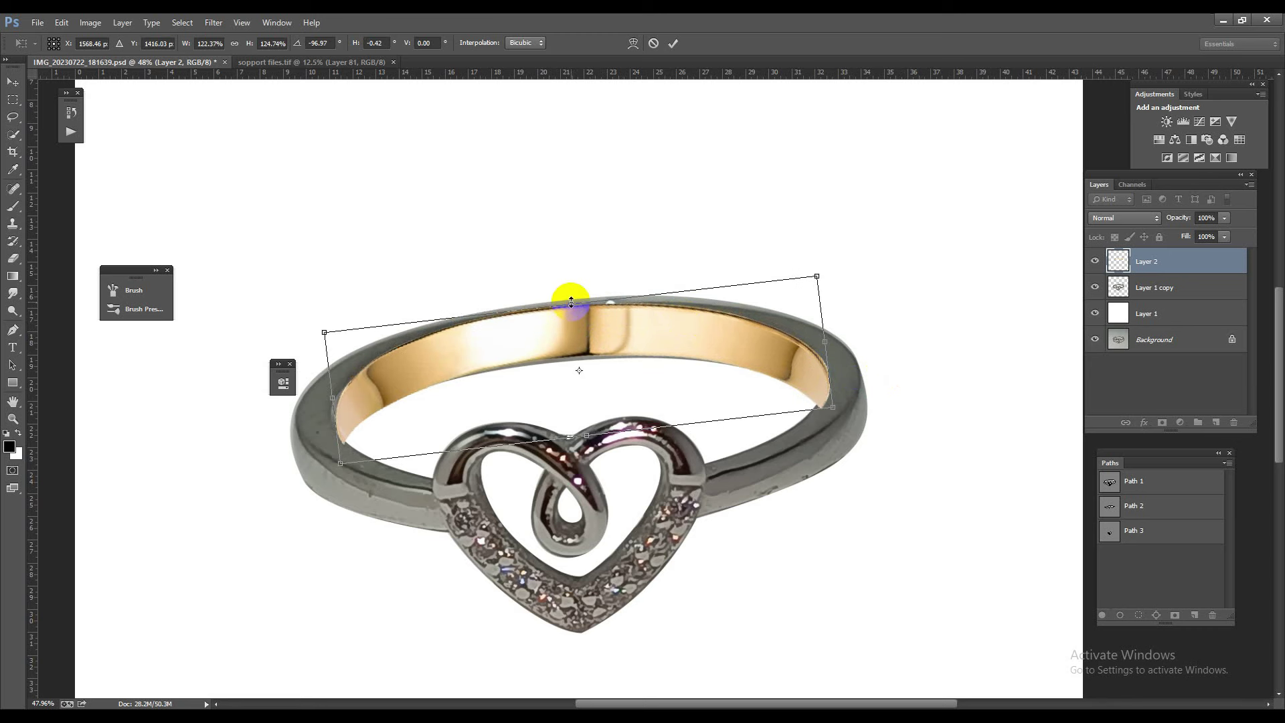
pyautogui.press('Return')
pyautogui.hotkey('ctrl', 't')
pyautogui.keyDown('ctrl'); pyautogui.moveTo(583, 303); pyautogui.dragTo(579, 305); pyautogui.keyUp('ctrl')
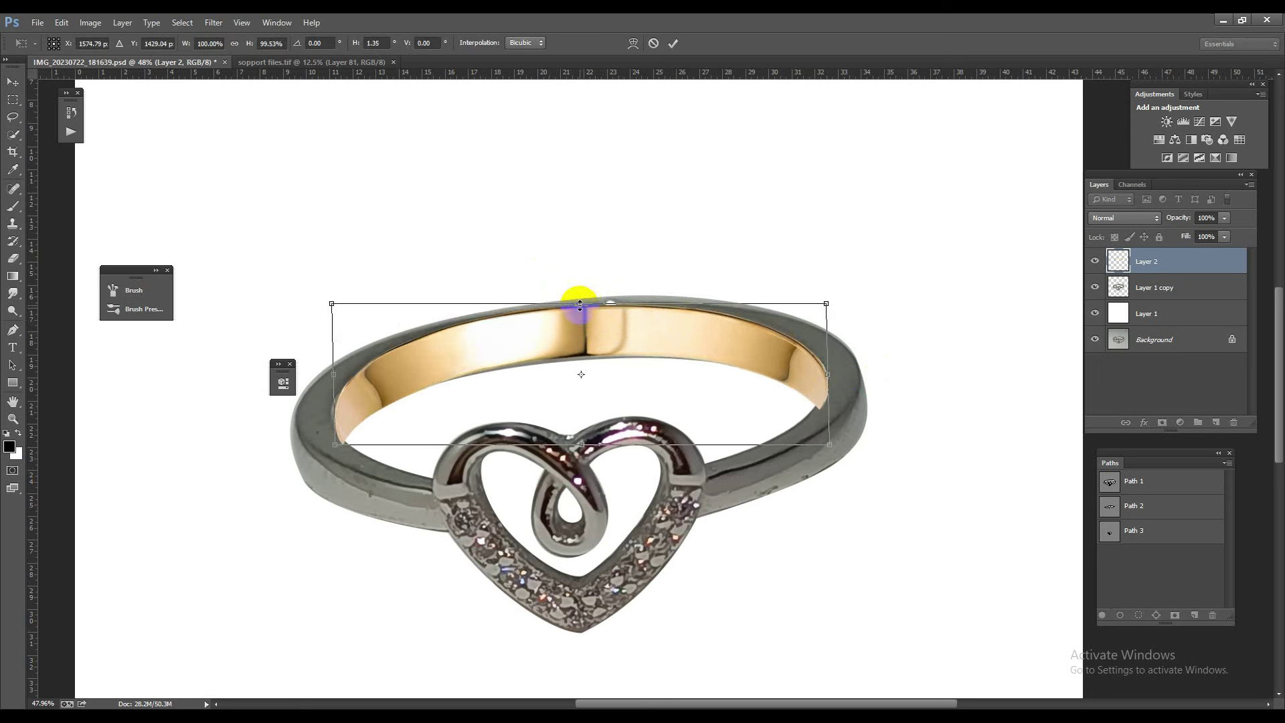
pyautogui.press('Return')
pyautogui.hotkey('ctrl', 't')
# Step: Warp the gold band's lower corners toward the ring's curve
pyautogui.rightClick(580, 311)
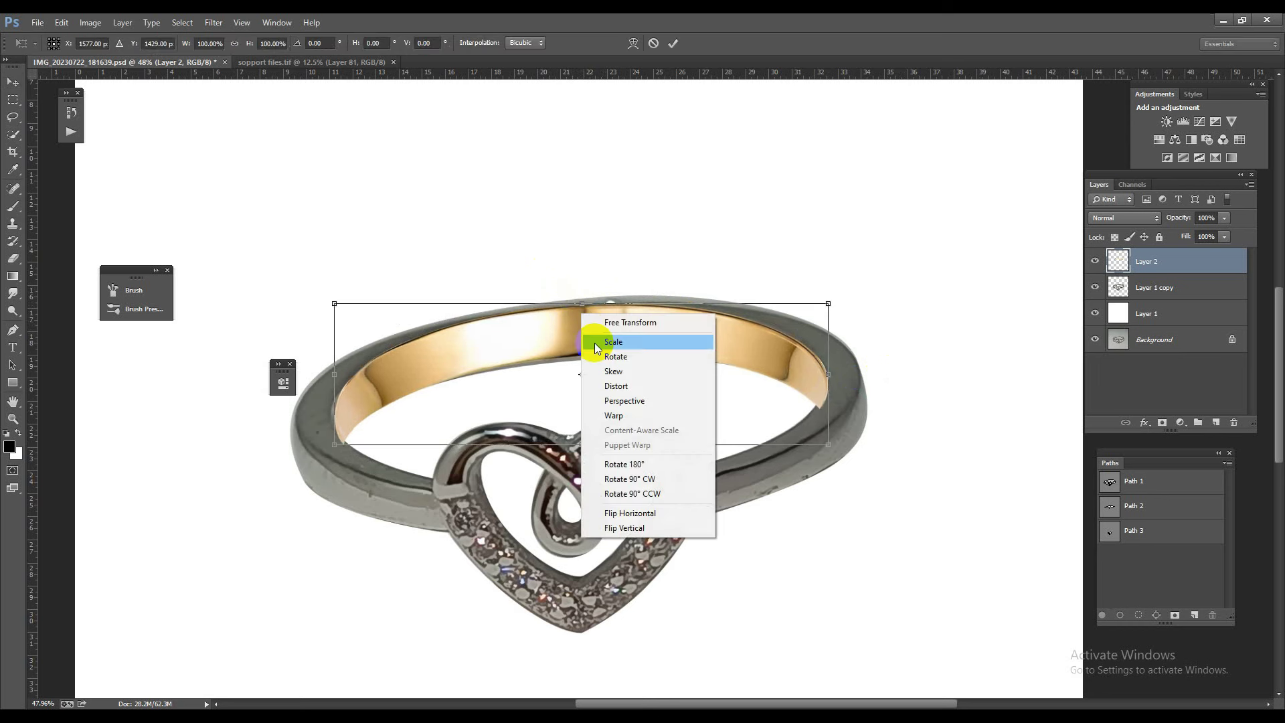
pyautogui.click(676, 421)
pyautogui.moveTo(829, 445); pyautogui.dragTo(819, 435)
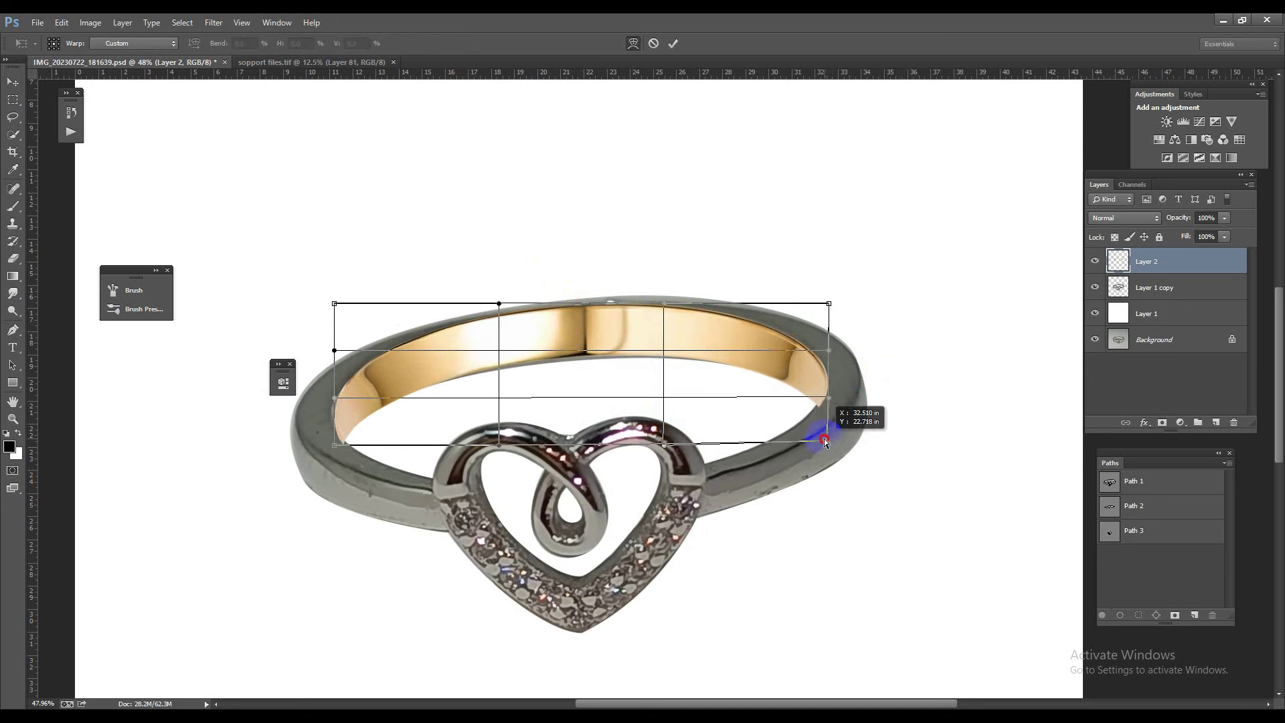
pyautogui.moveTo(334, 444); pyautogui.dragTo(335, 439)
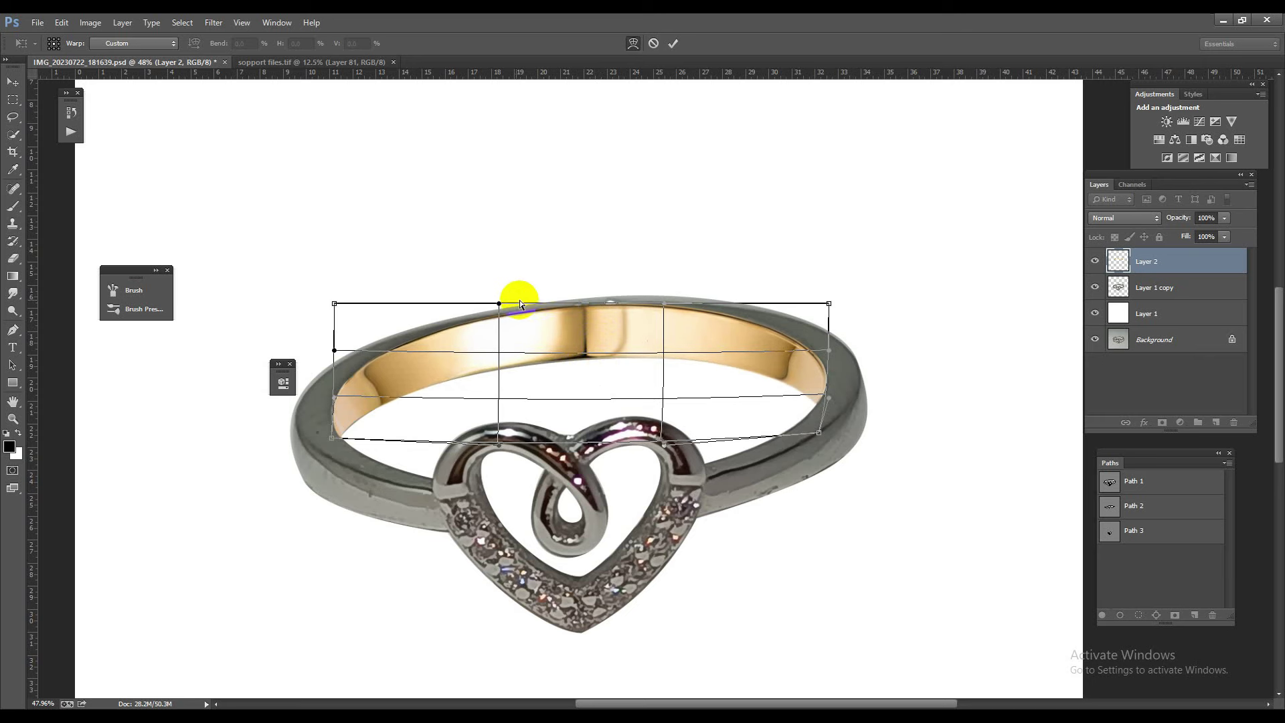
pyautogui.press('Return')
pyautogui.moveTo(574, 310)
pyautogui.mouseDown()
pyautogui.moveTo(519, 300)
pyautogui.moveTo(743, 372)
pyautogui.moveTo(855, 367)
pyautogui.mouseUp()
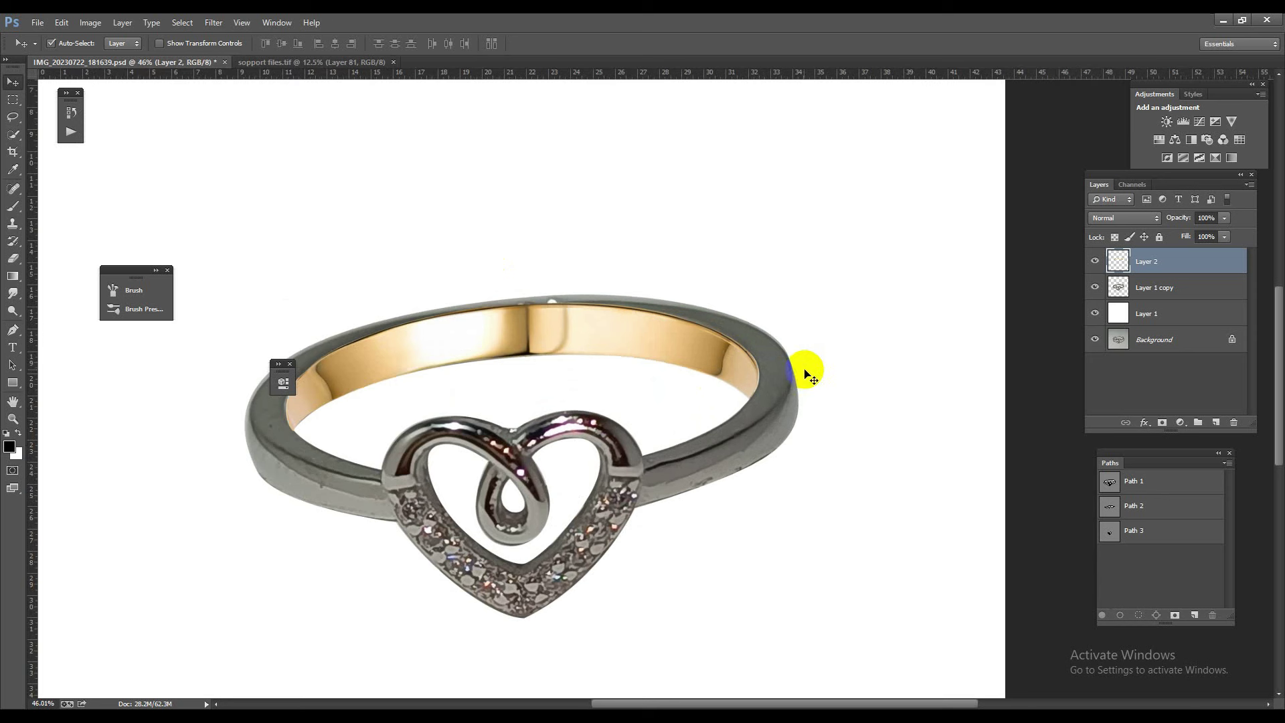
# Step: Warp the band again, lifting its top right corner and left edge to fit the ring
pyautogui.hotkey('ctrl', 't')
pyautogui.rightClick(662, 361)
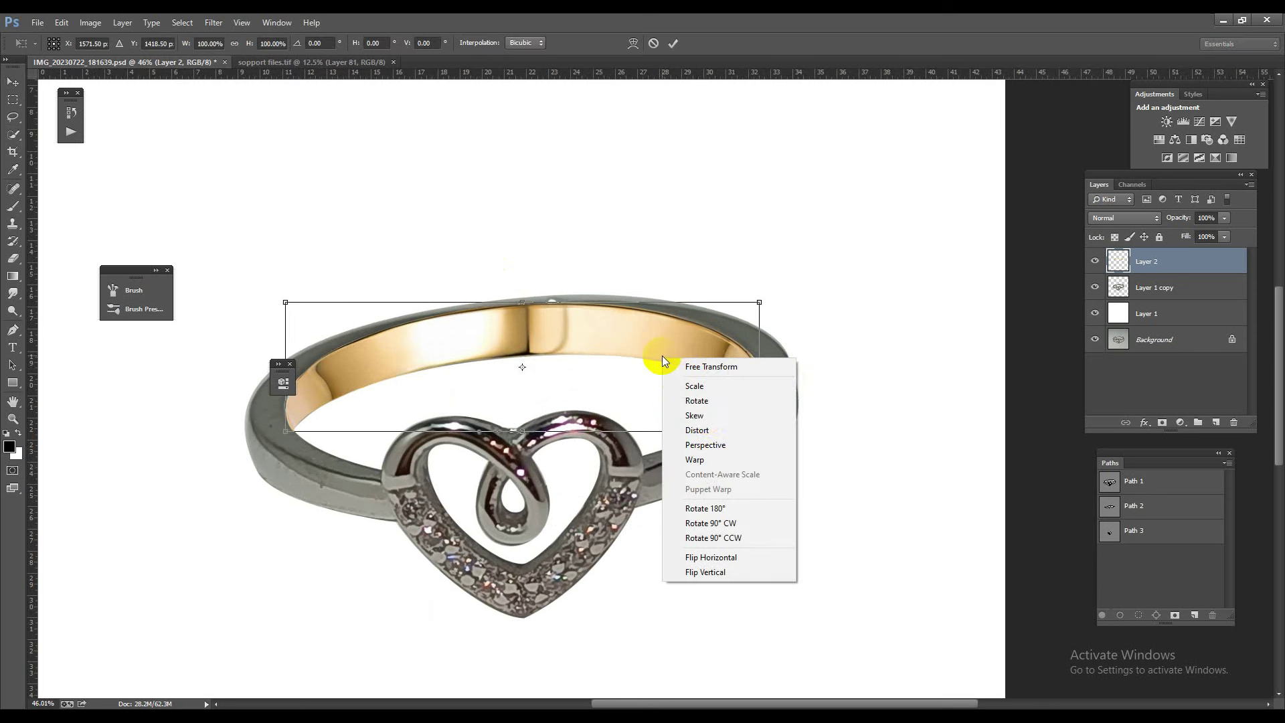
pyautogui.click(708, 459)
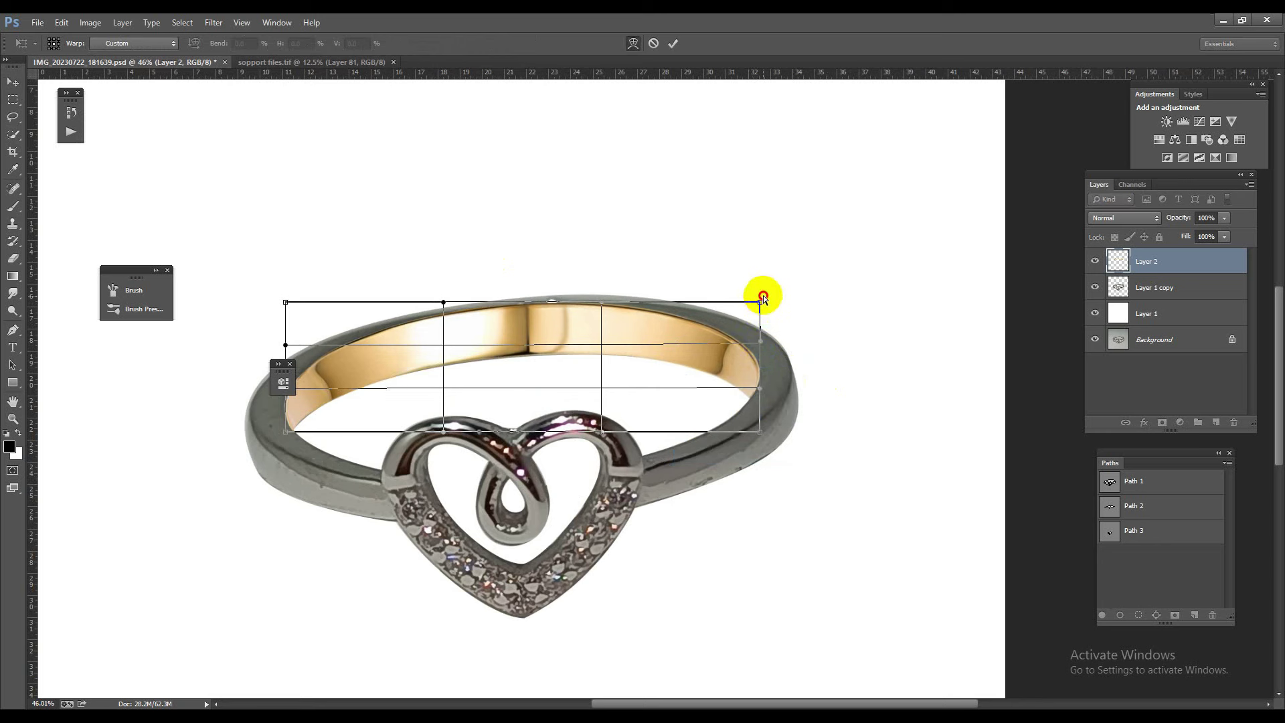
pyautogui.moveTo(764, 298); pyautogui.dragTo(764, 296)
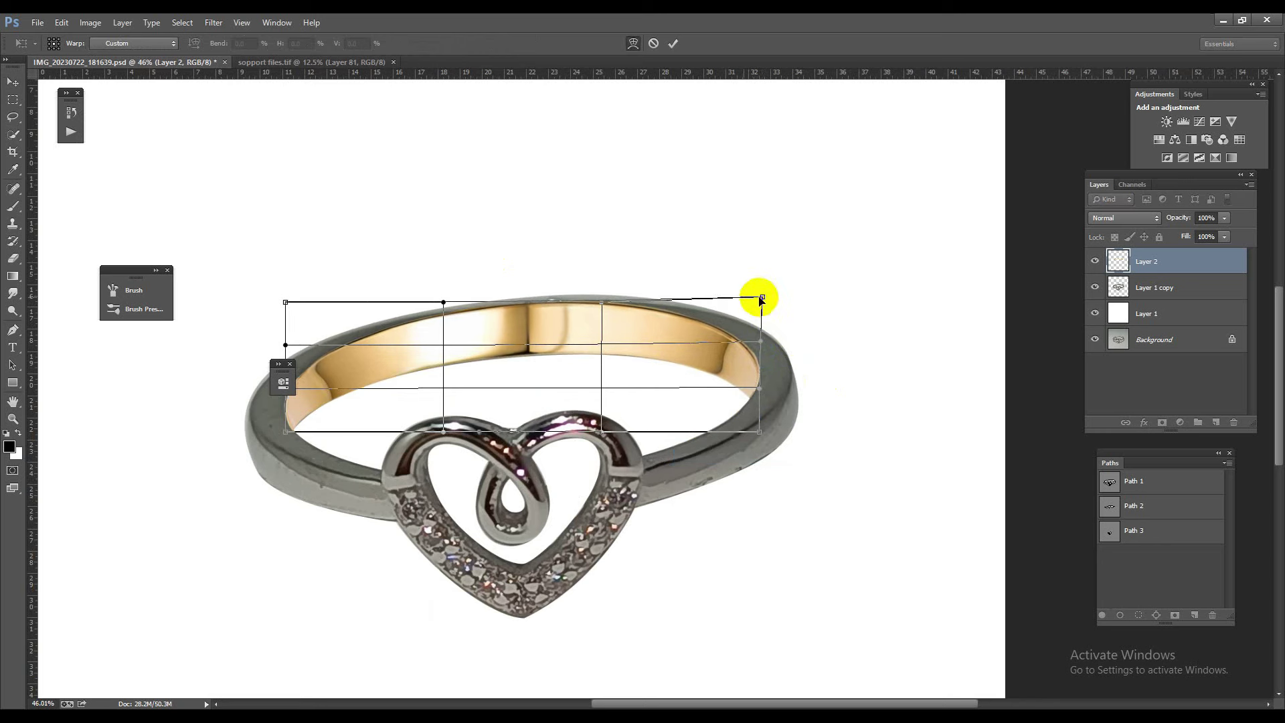
pyautogui.moveTo(287, 345); pyautogui.dragTo(280, 339)
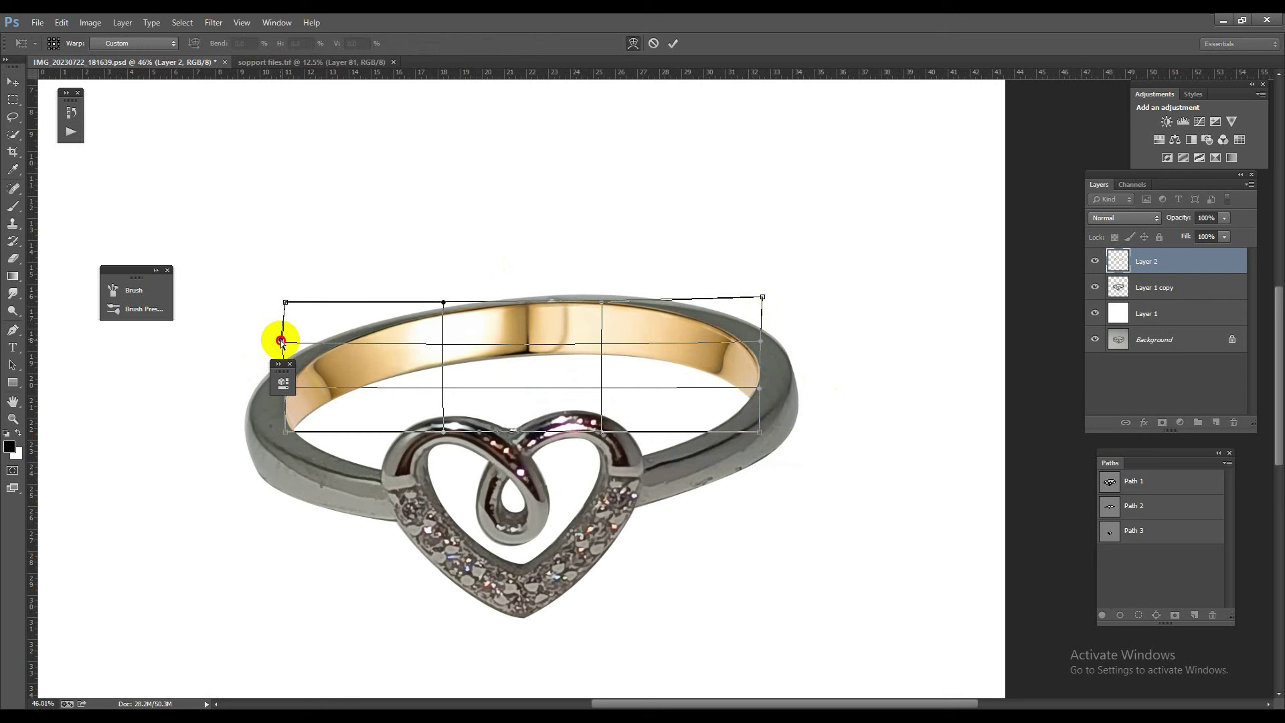
pyautogui.click(447, 302)
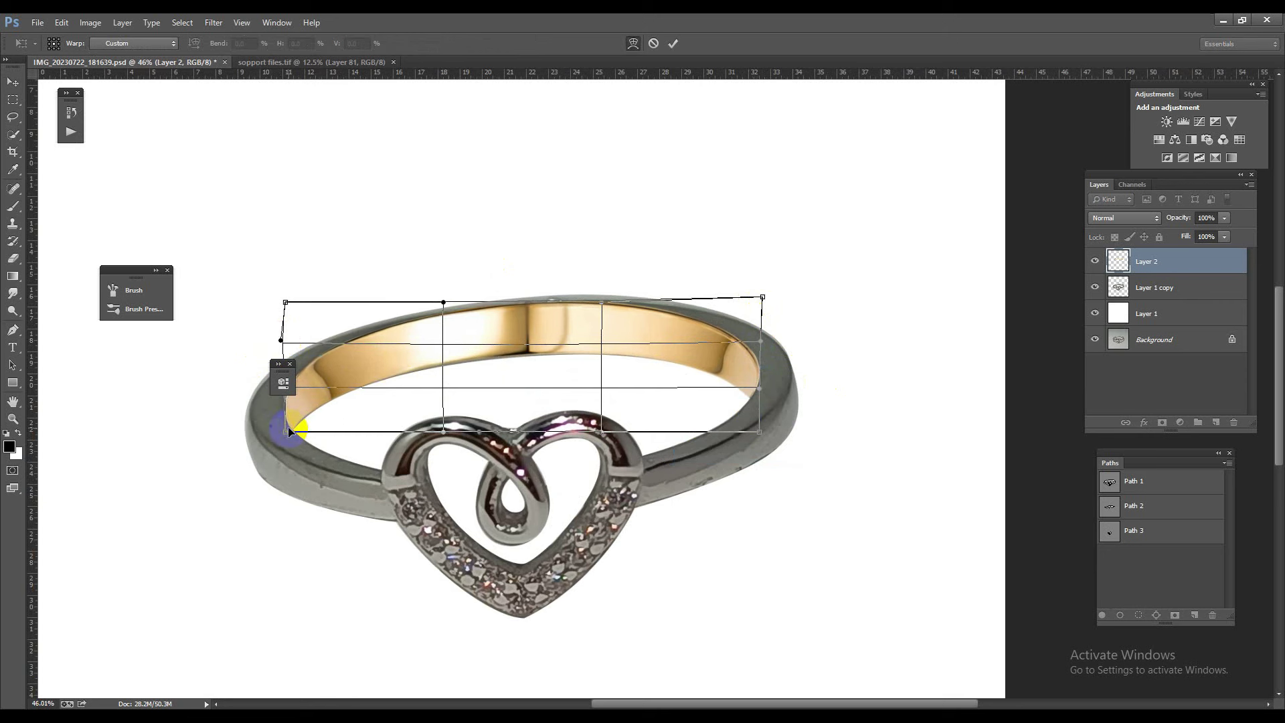
pyautogui.press('Return')
pyautogui.hotkey('ctrl', '0')
# Step: Brighten the ring's silver metal with a Curves adjustment on the ring layer
pyautogui.click(711, 421)
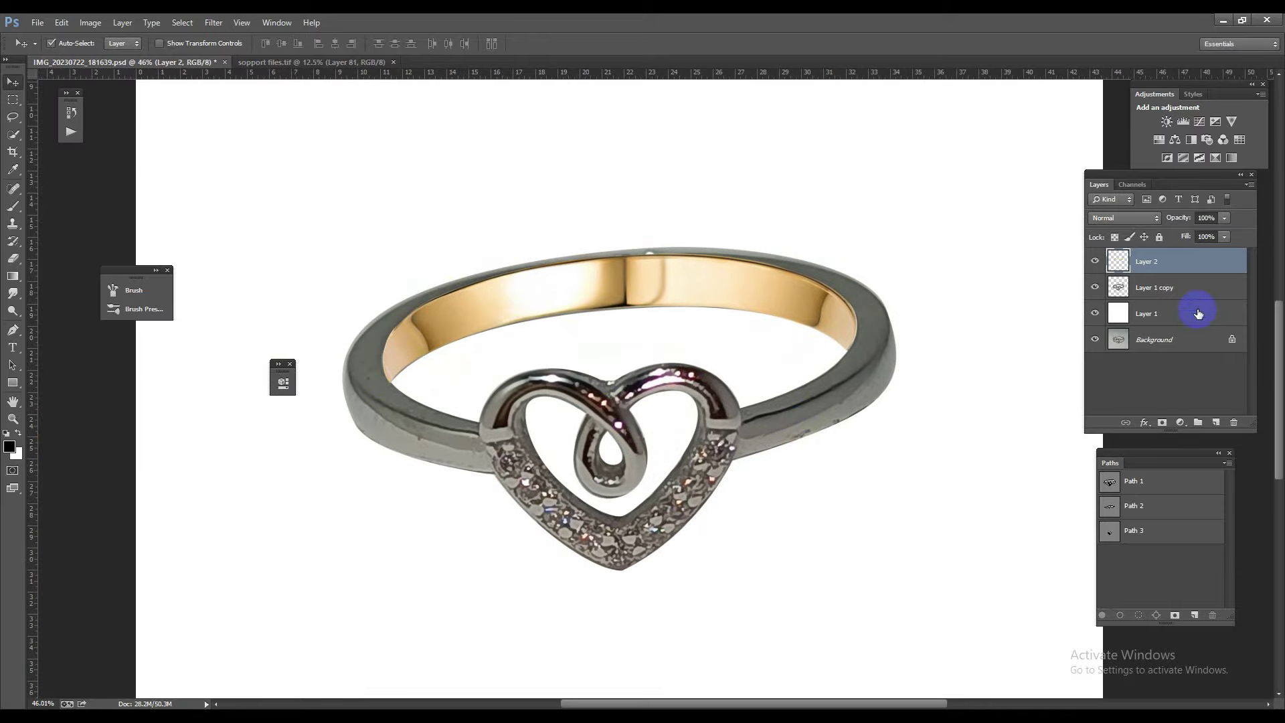
pyautogui.click(1128, 289)
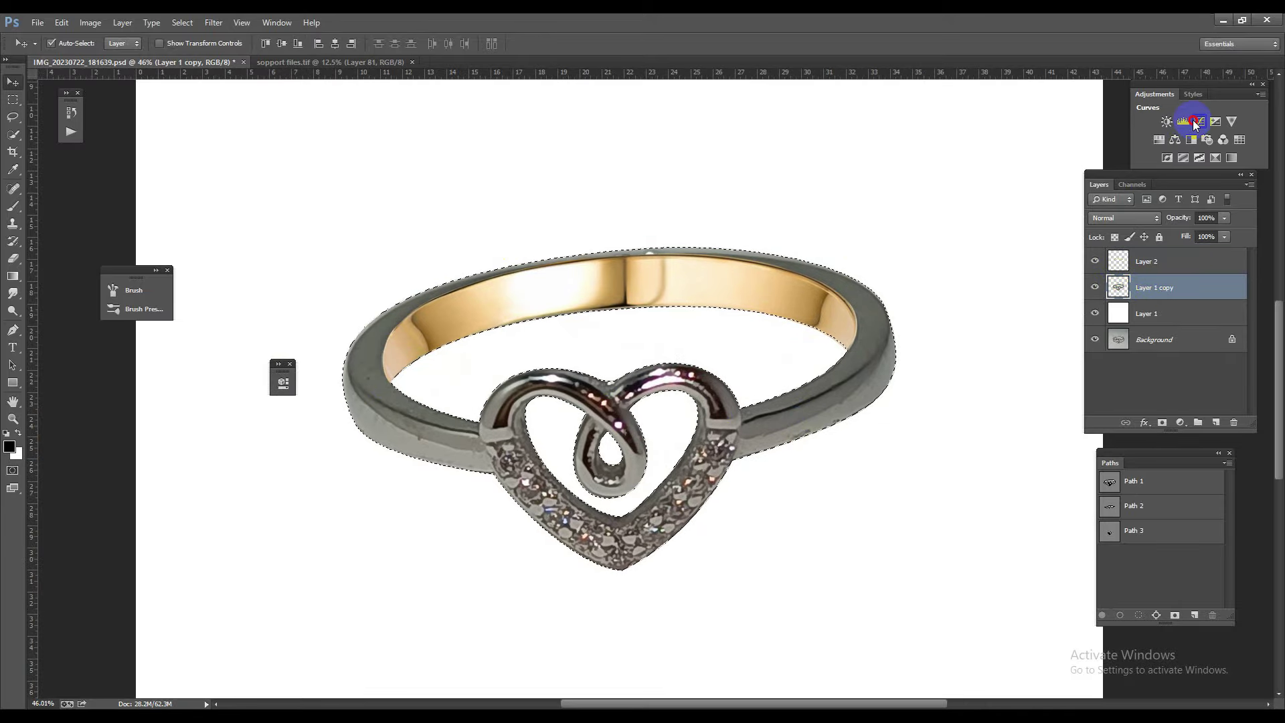
pyautogui.click(1198, 121)
pyautogui.moveTo(472, 510); pyautogui.dragTo(448, 489)
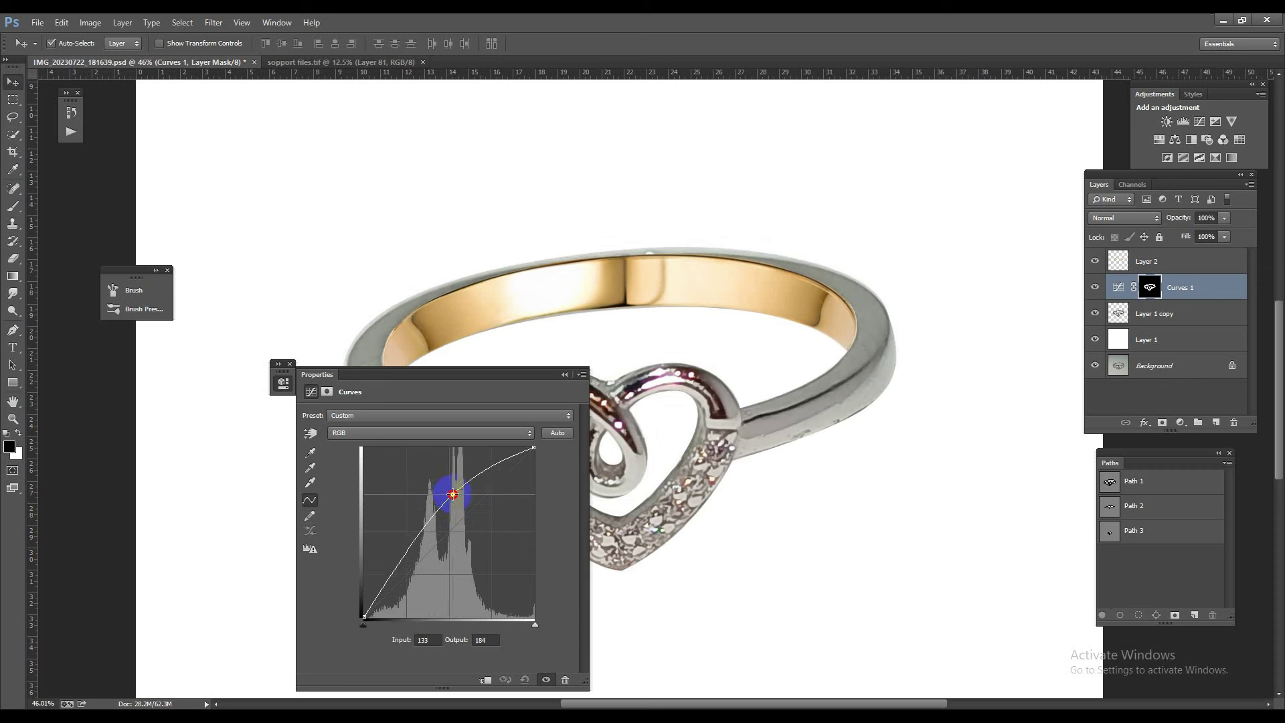
pyautogui.click(566, 375)
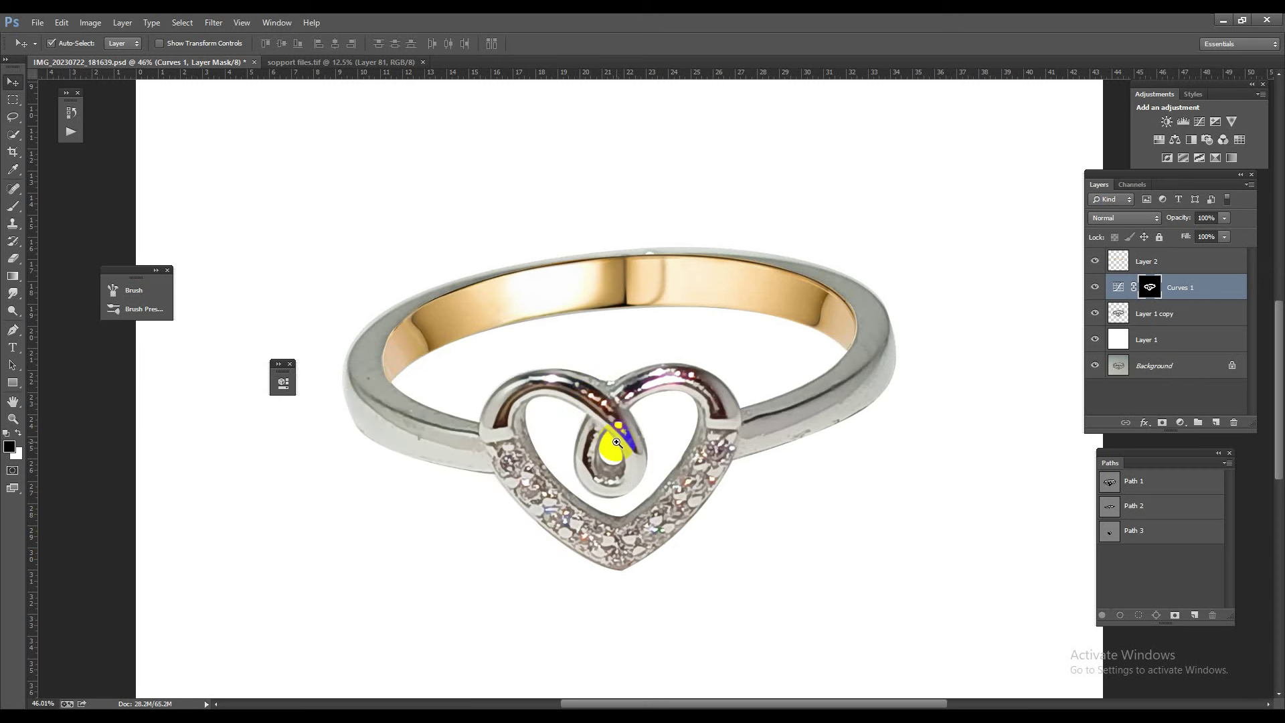
# Step: Delete the Curves adjustment and zoom out to view the whole ring
pyautogui.scroll(-3, 611, 459)
pyautogui.press('Delete')
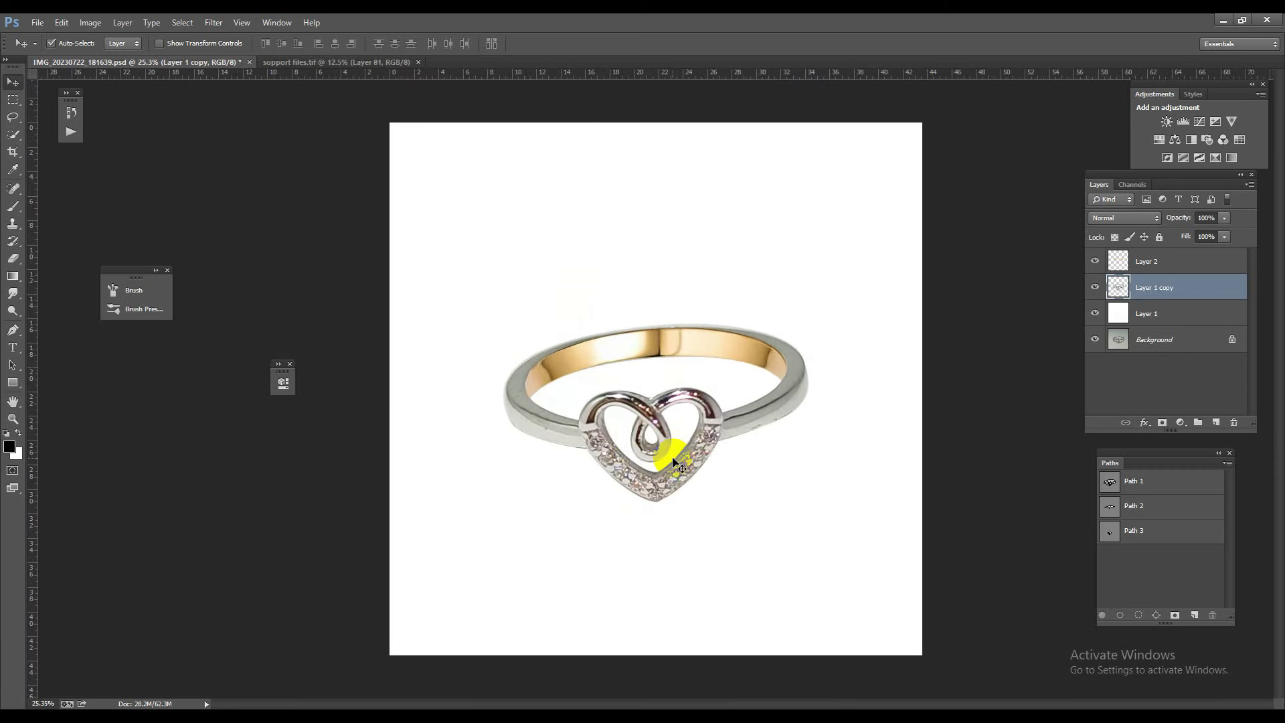
pyautogui.scroll(3, 565, 467)
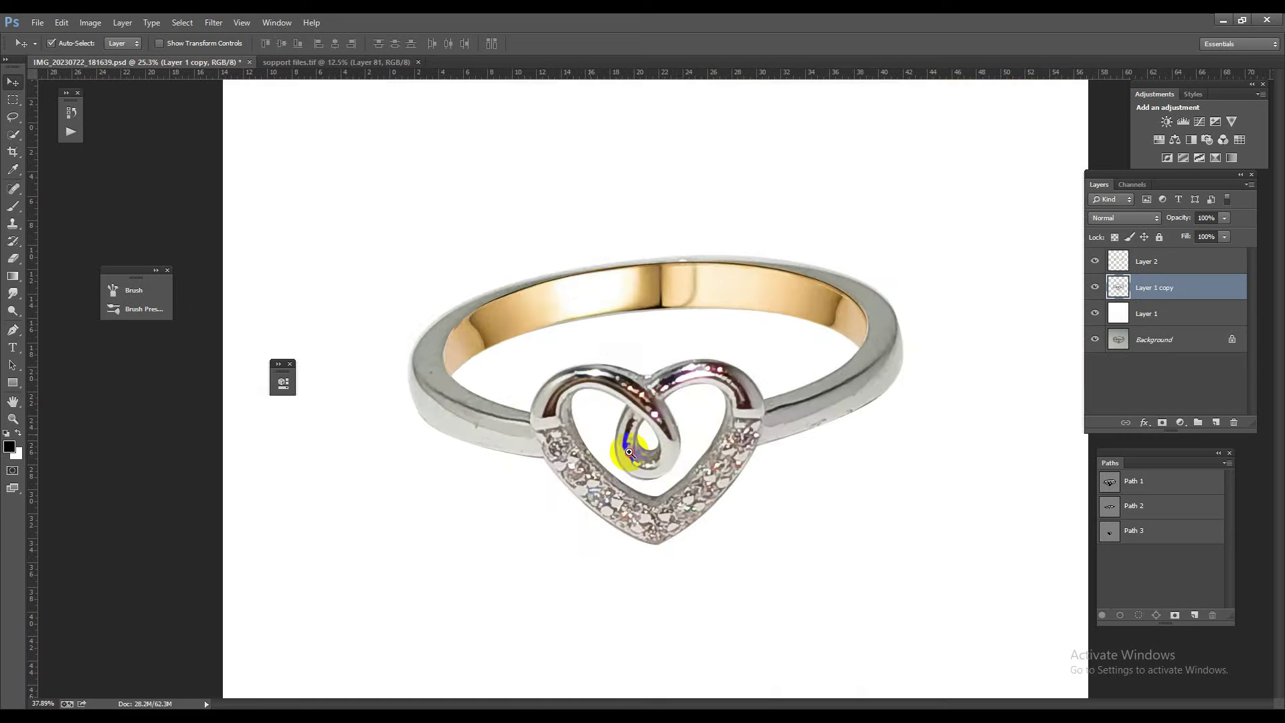
pyautogui.scroll(3, 611, 450)
pyautogui.scroll(-5, 473, 445)
pyautogui.scroll(1, 703, 401)
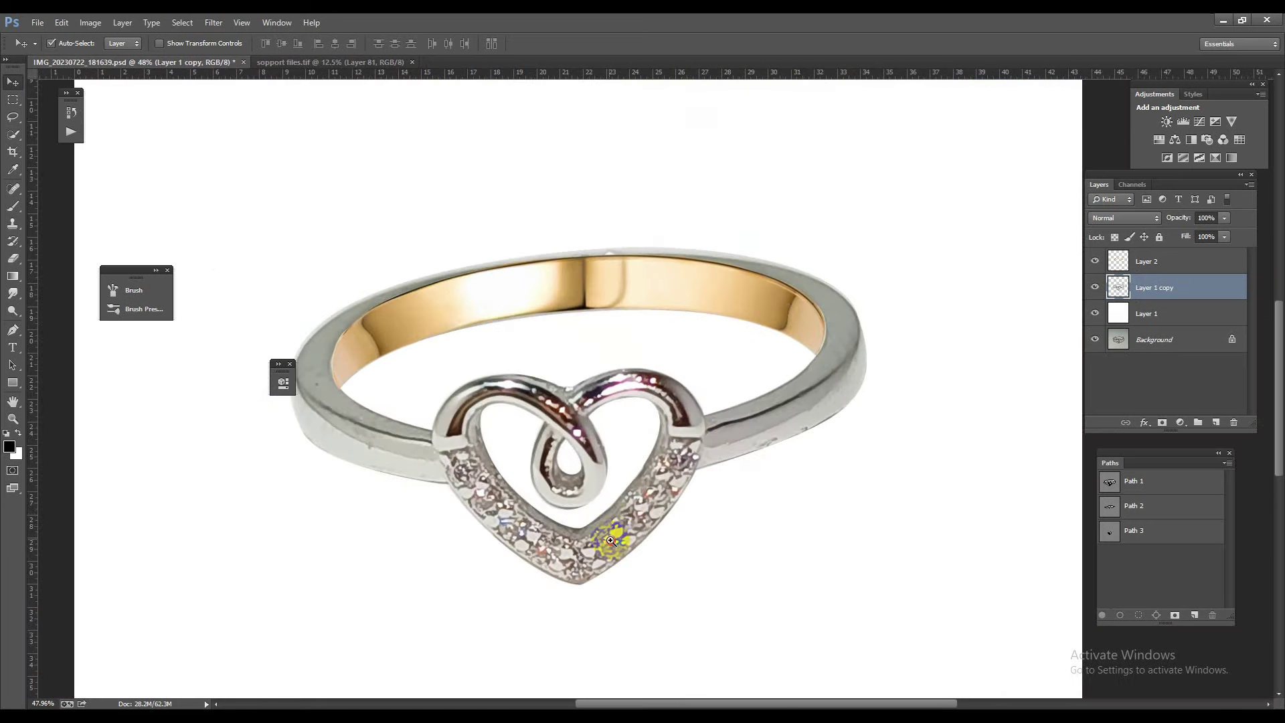
pyautogui.scroll(1, 611, 534)
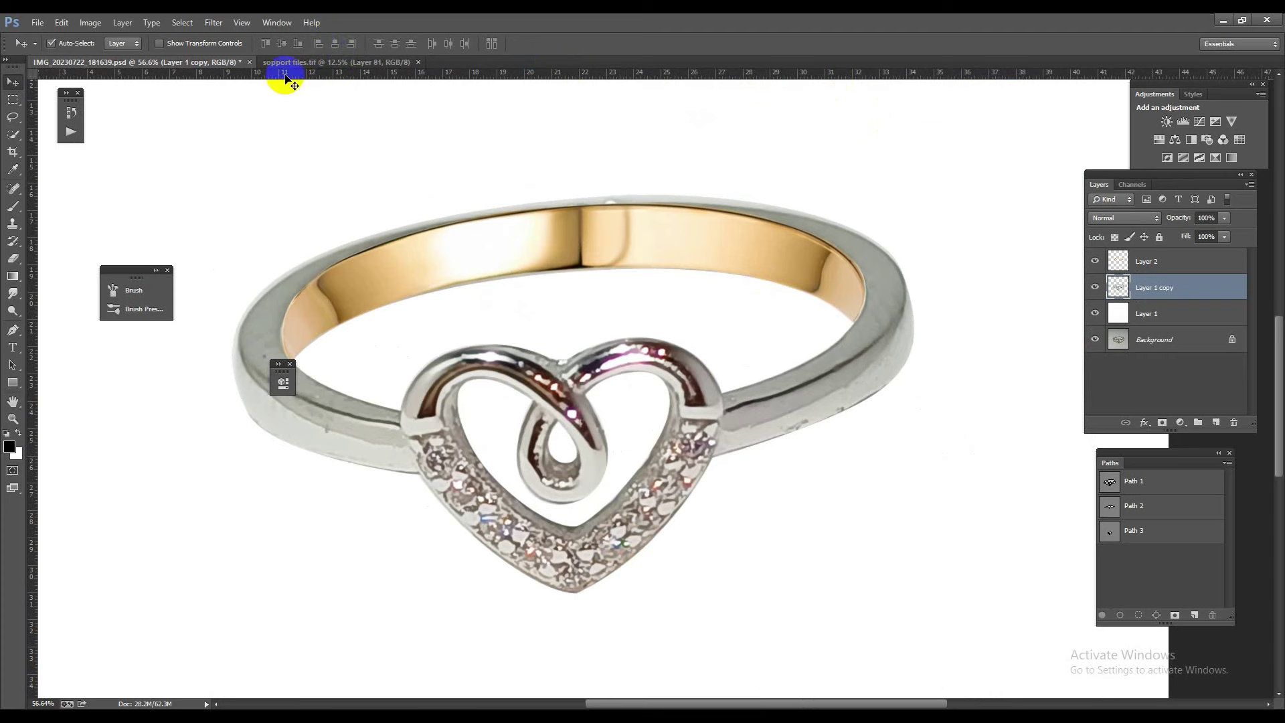
# Step: Paste a round diamond from the collage, then rotate and shrink it onto the heart's lower-left band
pyautogui.click(335, 62)
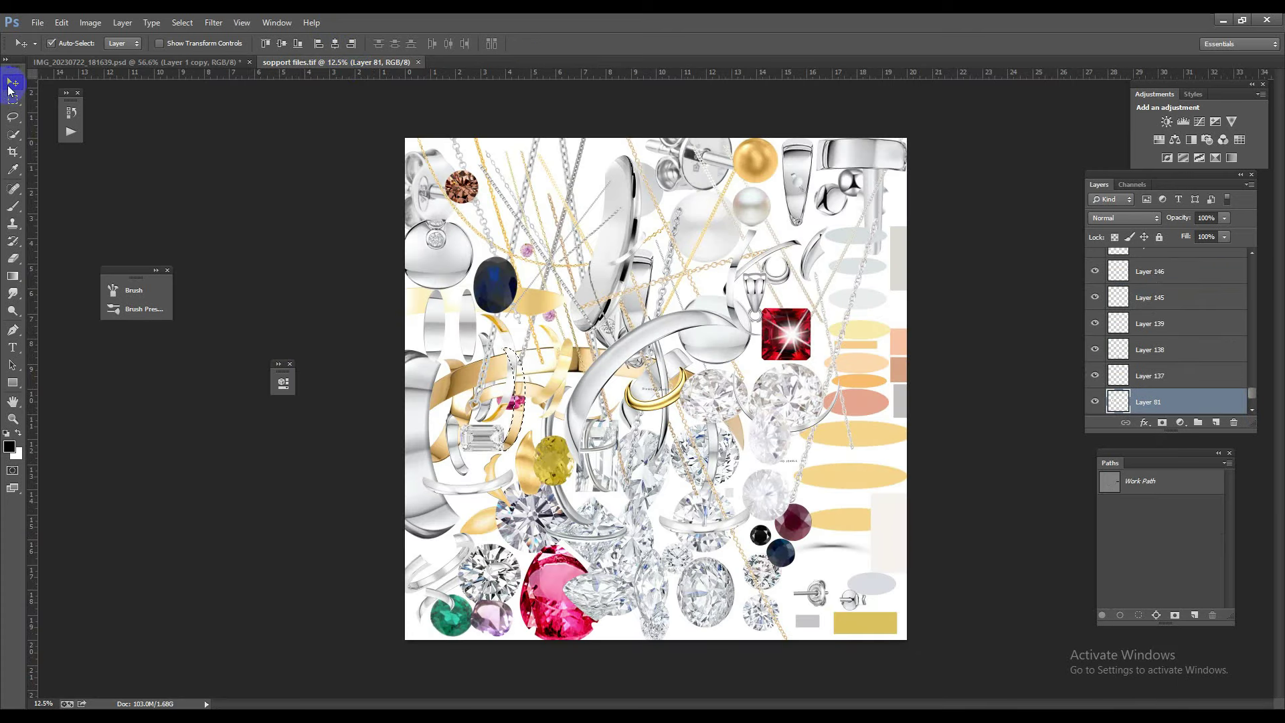
pyautogui.click(699, 609)
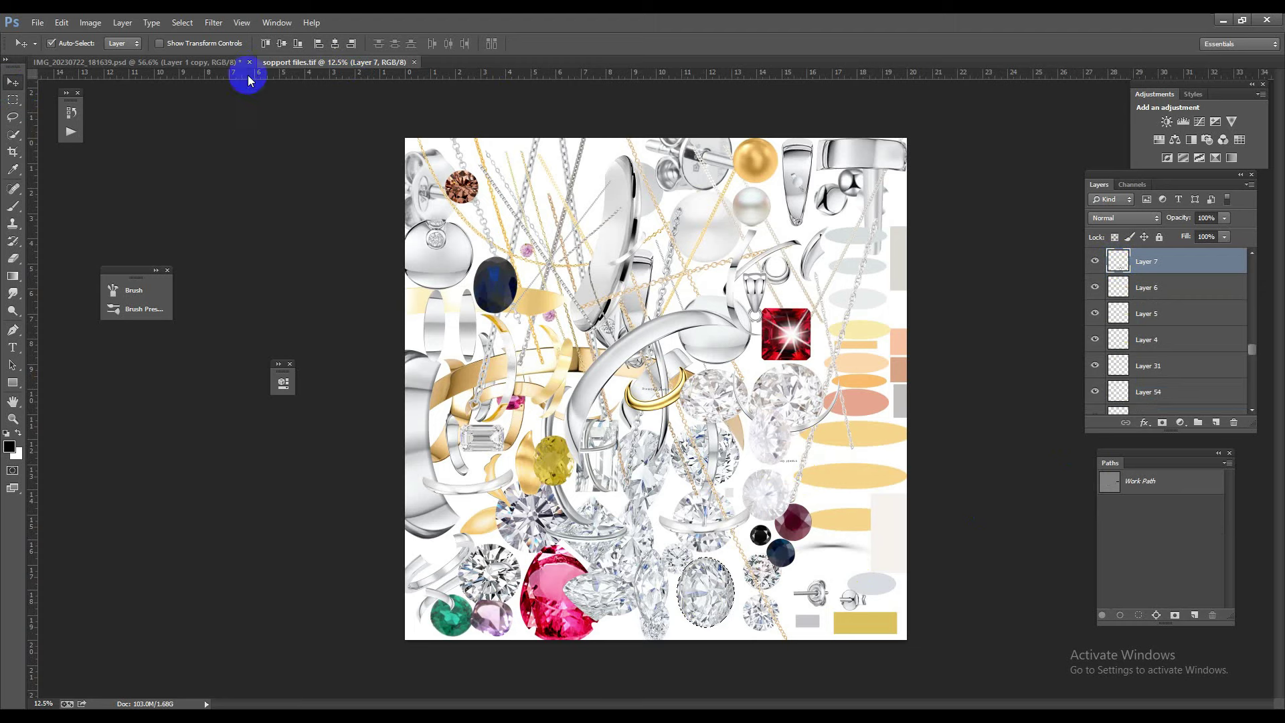
pyautogui.click(214, 62)
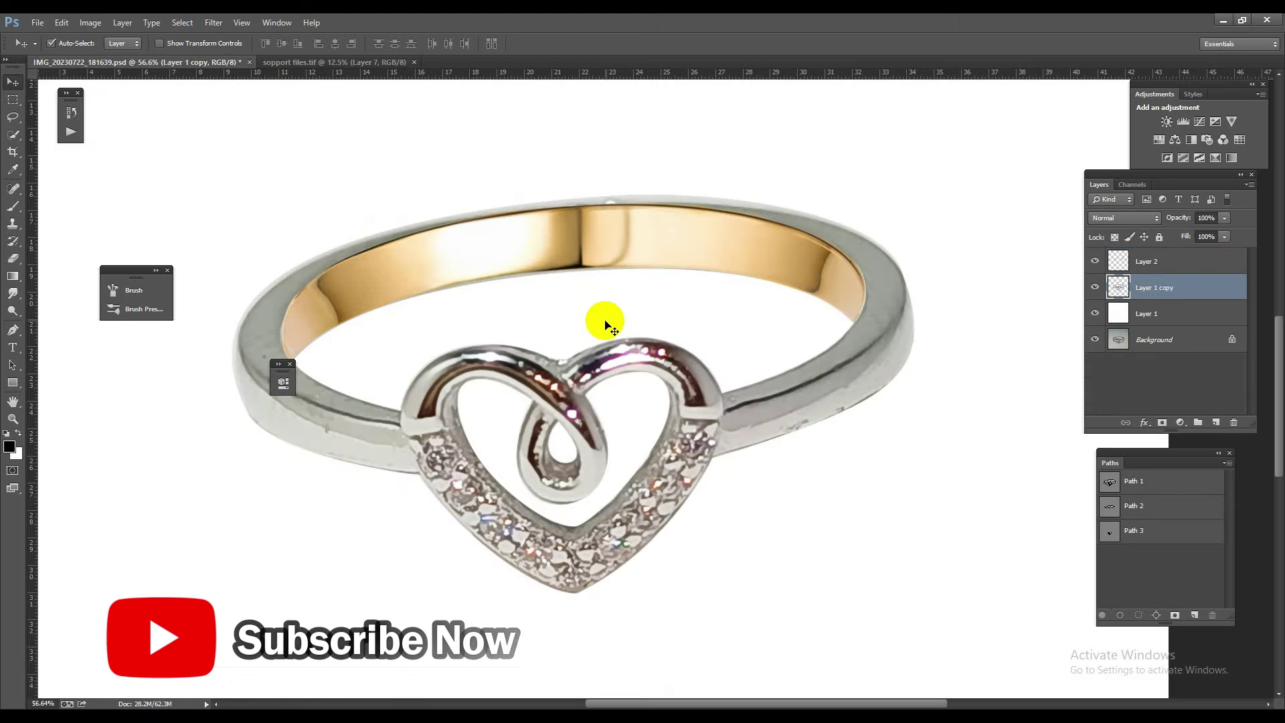
pyautogui.hotkey('ctrl', 'v')
pyautogui.hotkey('ctrl', 't')
pyautogui.moveTo(688, 456); pyautogui.dragTo(576, 543)
pyautogui.moveTo(832, 511); pyautogui.dragTo(491, 310)
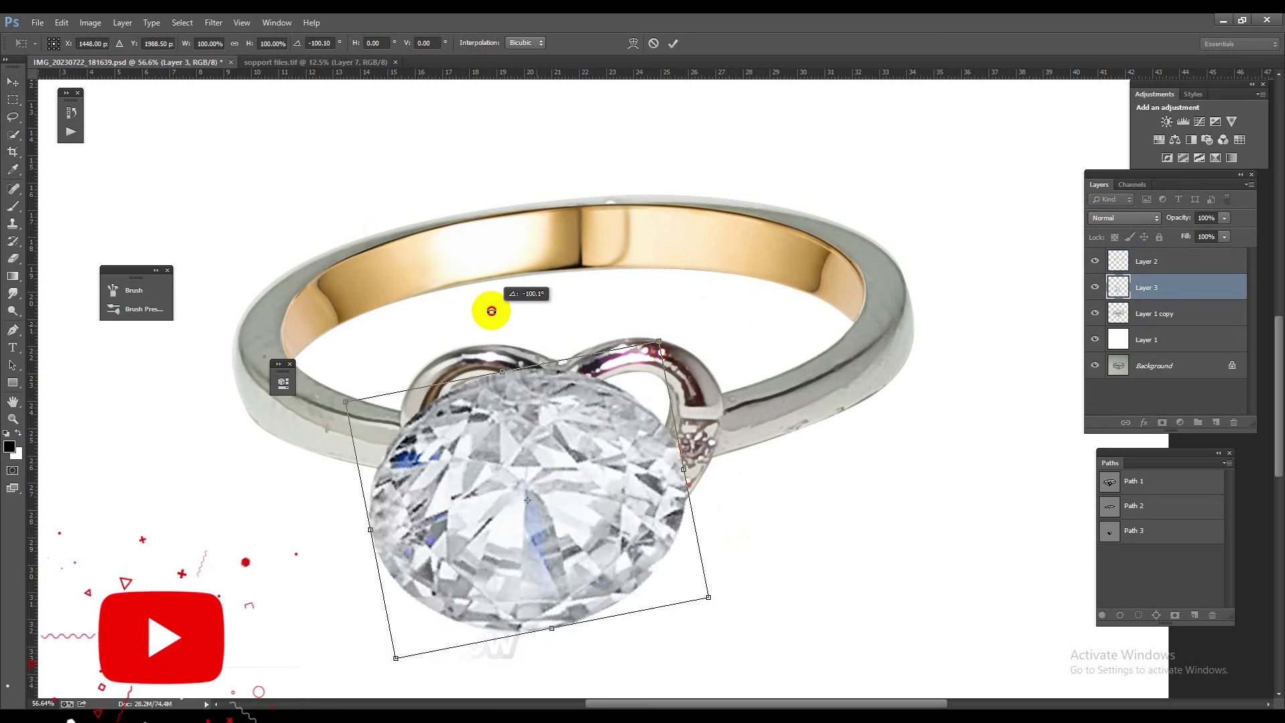
pyautogui.moveTo(708, 595)
pyautogui.mouseDown()
pyautogui.moveTo(596, 510)
pyautogui.moveTo(548, 525)
pyautogui.moveTo(546, 548)
pyautogui.mouseUp()
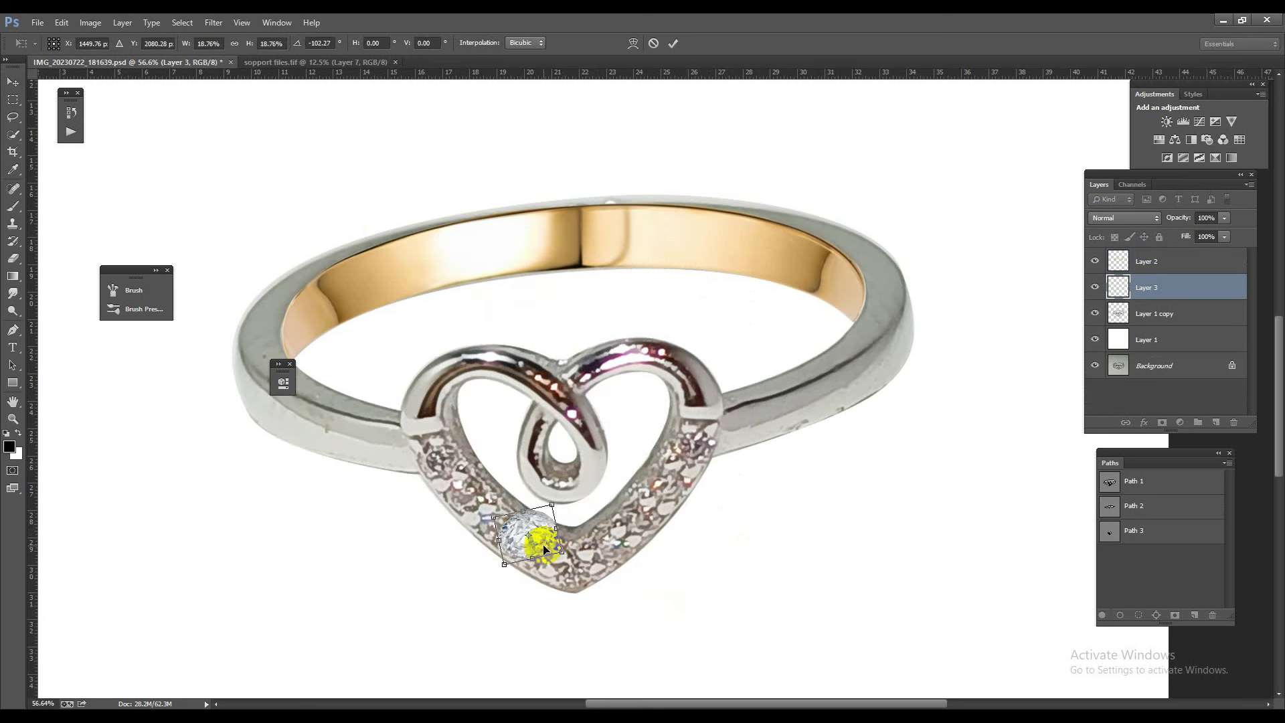
pyautogui.press('Return')
# Step: Drag a second diamond from the jewellery collage across into the ring document
pyautogui.click(338, 62)
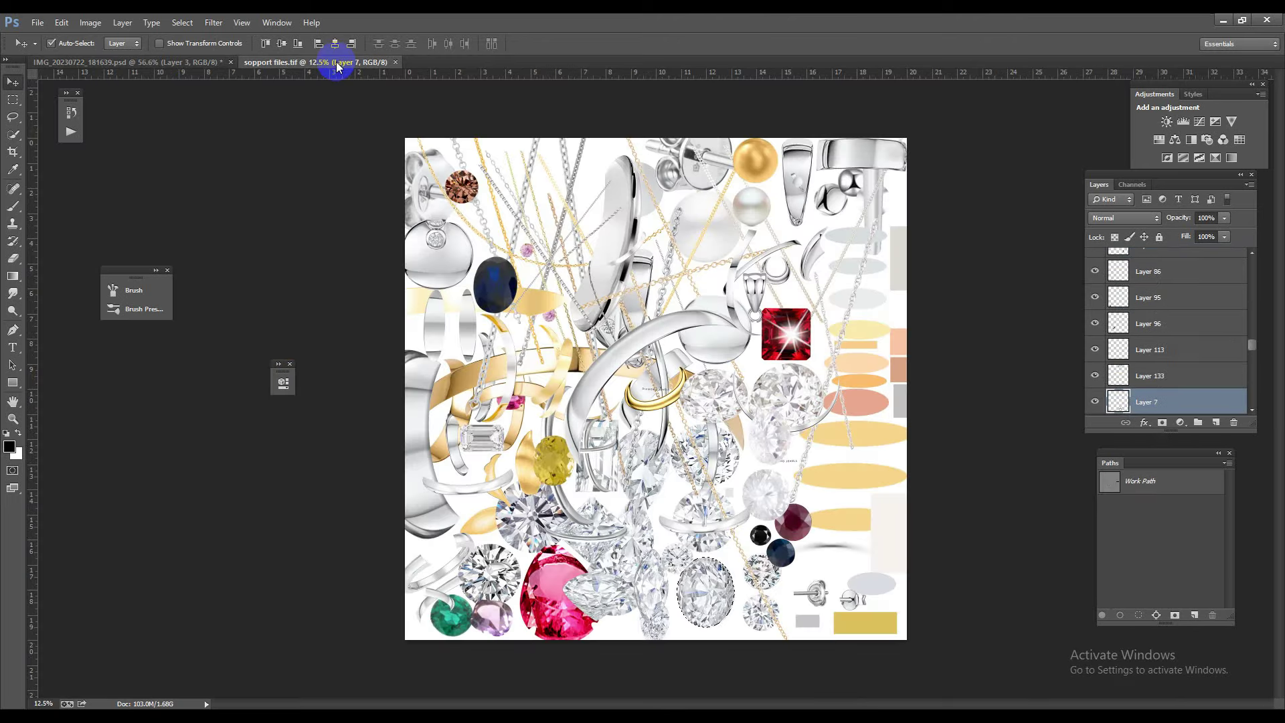
pyautogui.keyDown('ctrl'); pyautogui.click(710, 461); pyautogui.keyUp('ctrl')
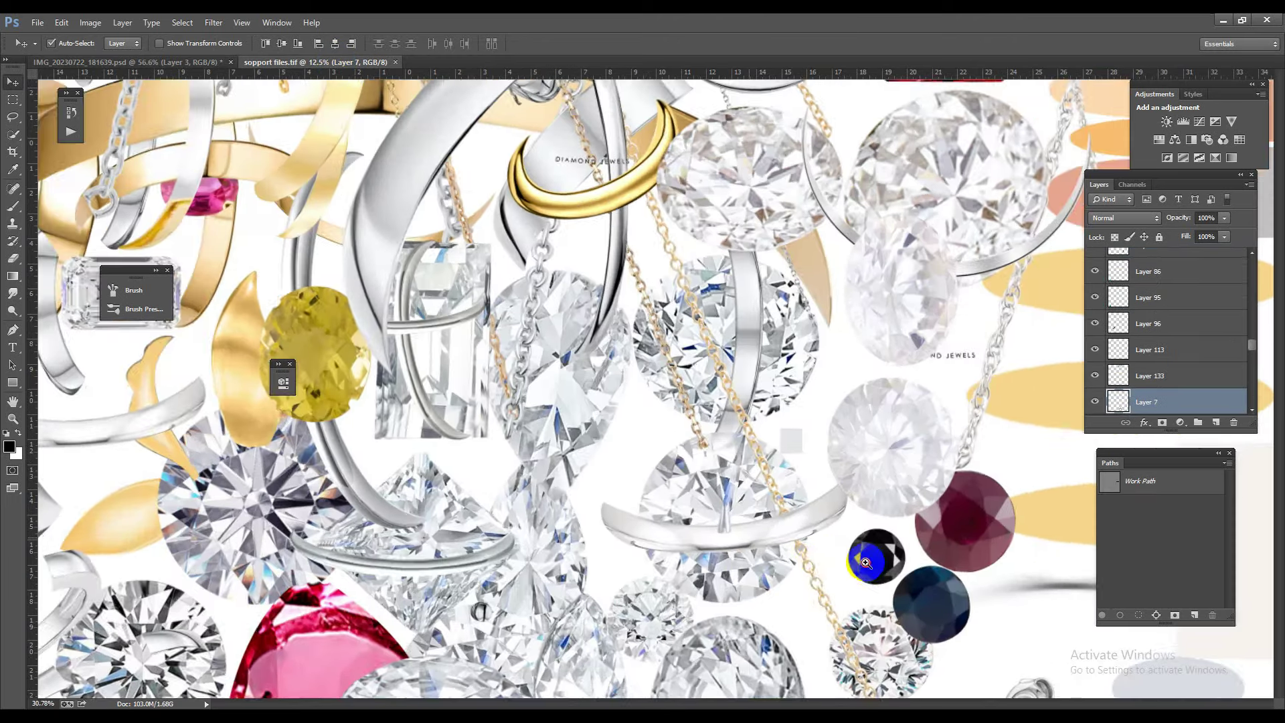
pyautogui.moveTo(708, 431)
pyautogui.mouseDown()
pyautogui.moveTo(745, 404)
pyautogui.moveTo(761, 420)
pyautogui.mouseUp()
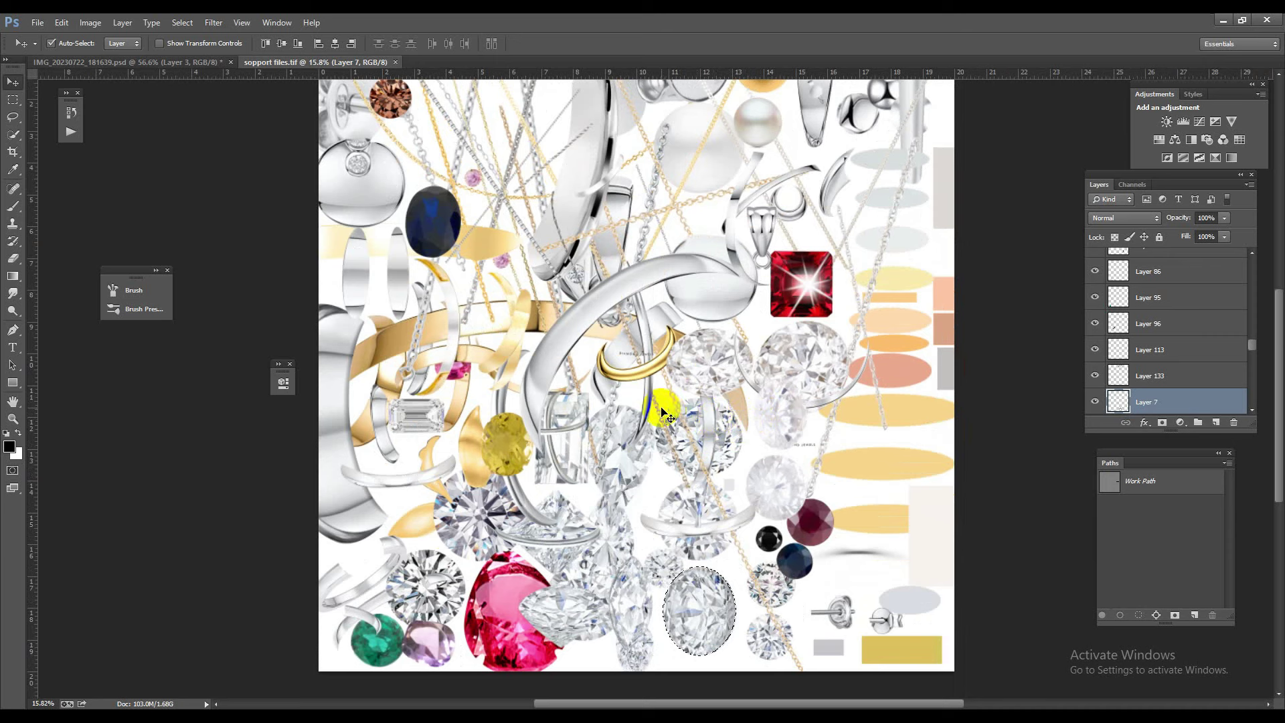
pyautogui.moveTo(1255, 350); pyautogui.dragTo(1279, 325)
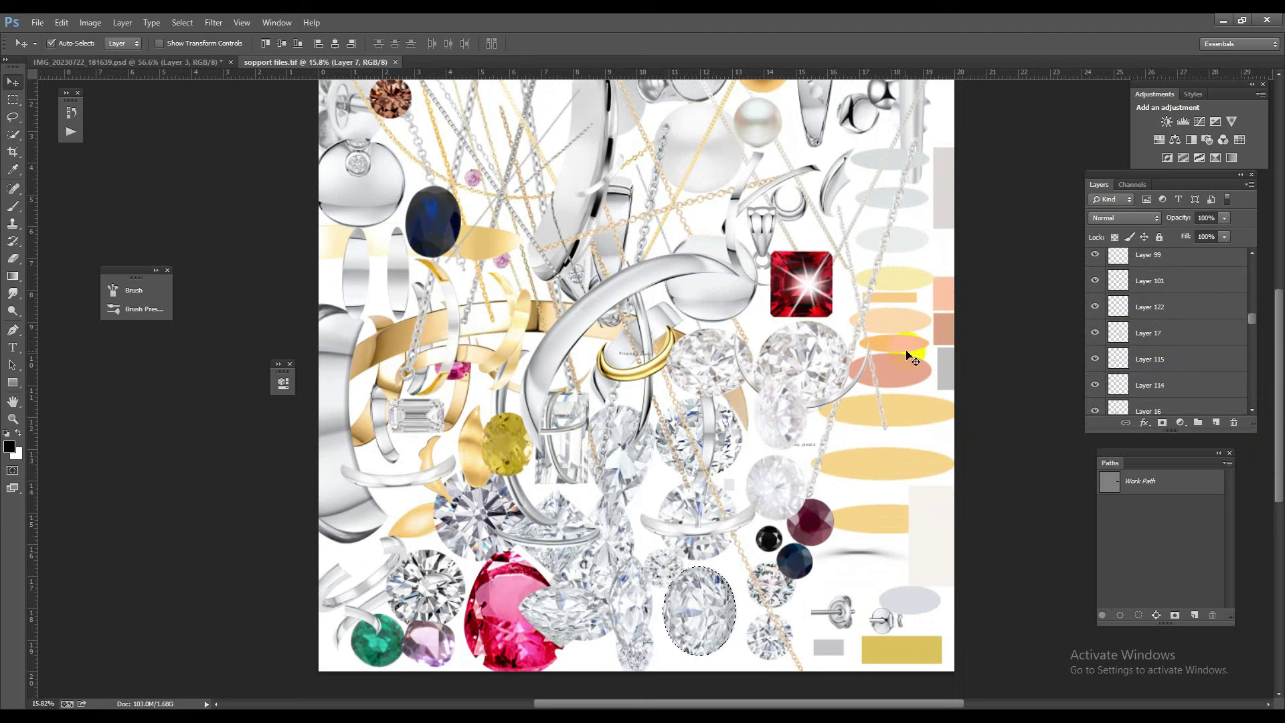
pyautogui.moveTo(724, 298)
pyautogui.mouseDown()
pyautogui.moveTo(279, 78)
pyautogui.moveTo(329, 164)
pyautogui.mouseUp()
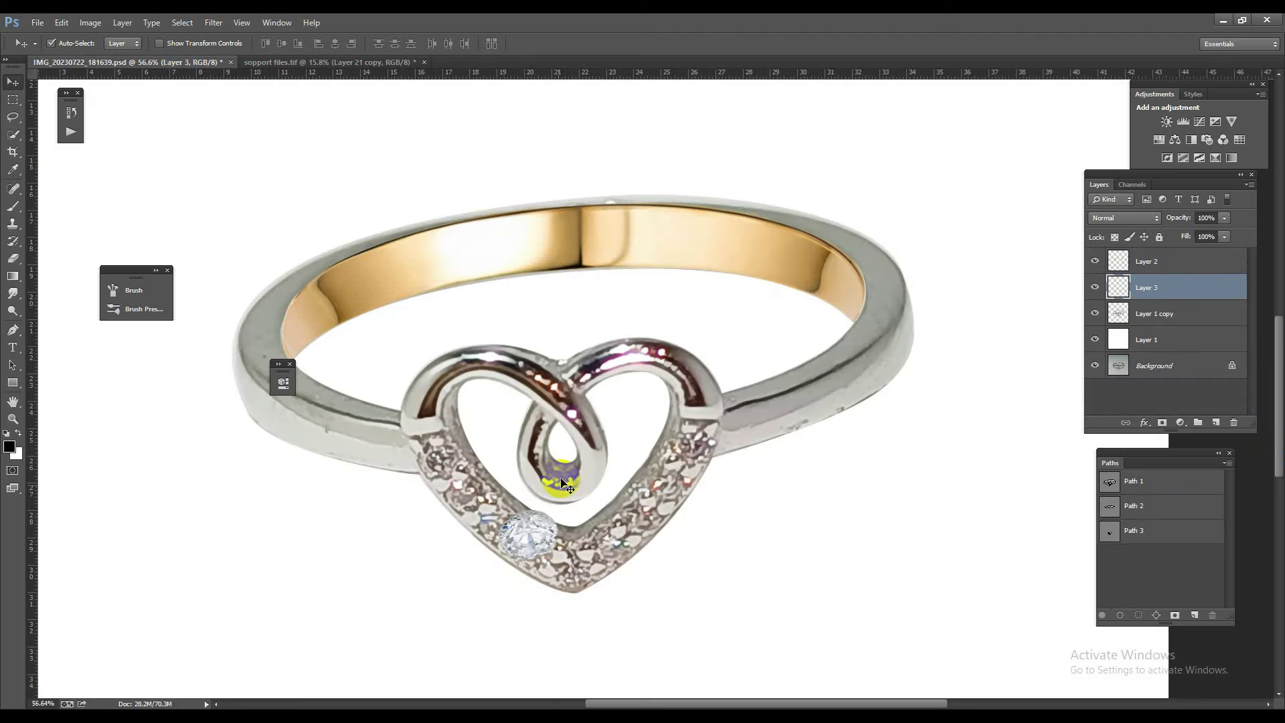
pyautogui.scroll(5, 589, 578)
# Step: Place the diamond at the heart's bottom point, slightly rotated and scaled to about three quarters
pyautogui.moveTo(573, 502); pyautogui.dragTo(708, 617)
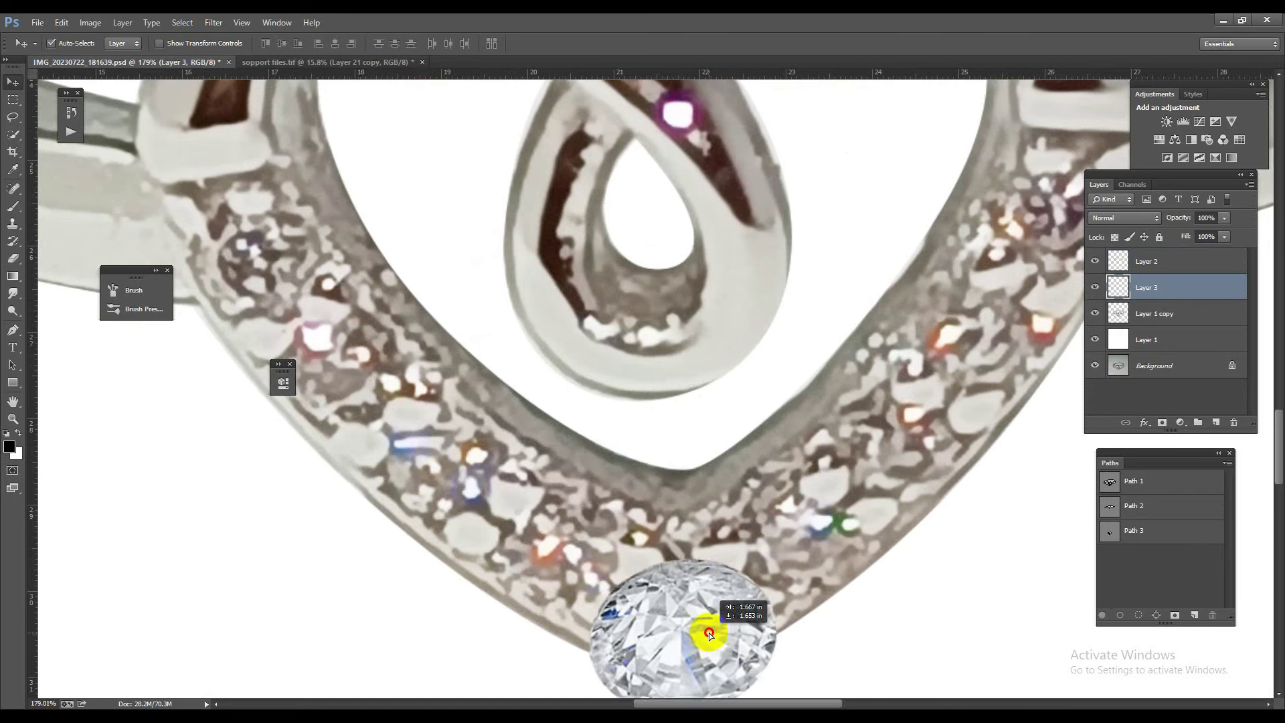
pyautogui.hotkey('ctrl', 't')
pyautogui.moveTo(864, 633); pyautogui.dragTo(855, 671)
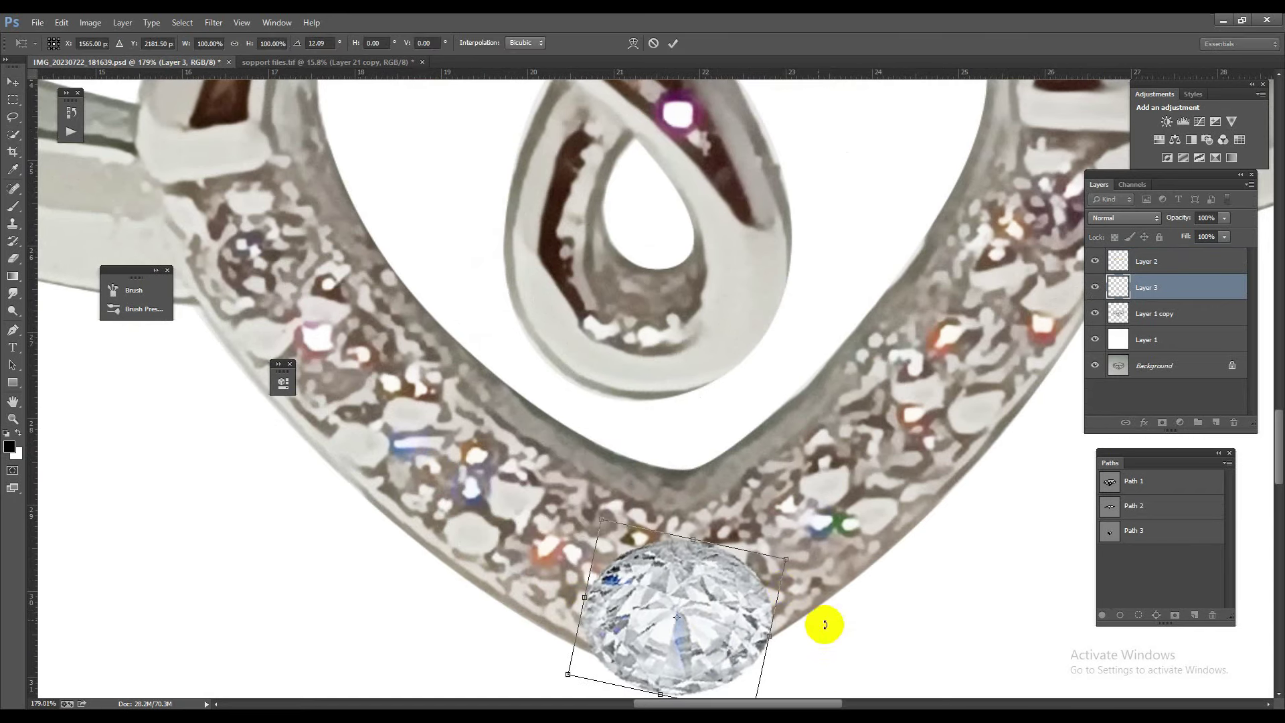
pyautogui.moveTo(786, 553); pyautogui.dragTo(755, 562)
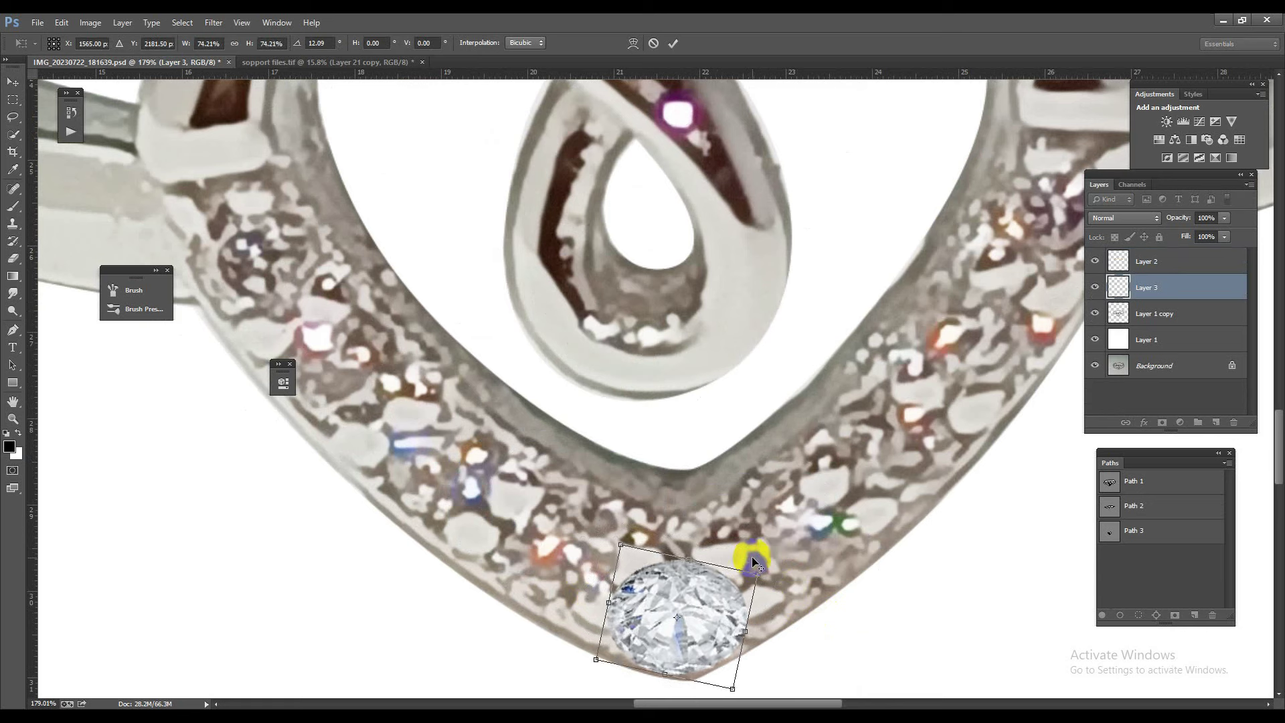
pyautogui.press('Return')
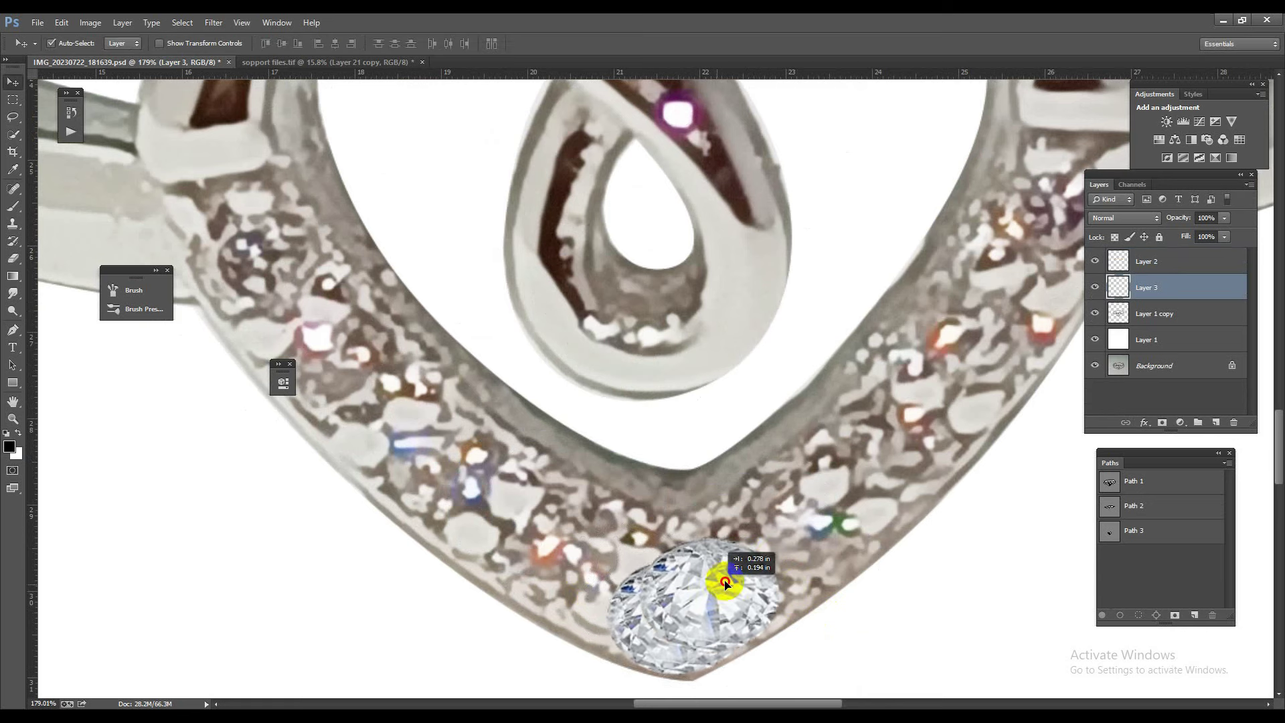
# Step: Add angled diamond copies up the heart's right side to follow the band
pyautogui.moveTo(683, 605); pyautogui.dragTo(797, 522)
pyautogui.hotkey('ctrl', 't')
pyautogui.moveTo(927, 564); pyautogui.dragTo(889, 636)
pyautogui.moveTo(961, 583)
pyautogui.mouseDown()
pyautogui.moveTo(741, 381)
pyautogui.moveTo(868, 474)
pyautogui.mouseUp()
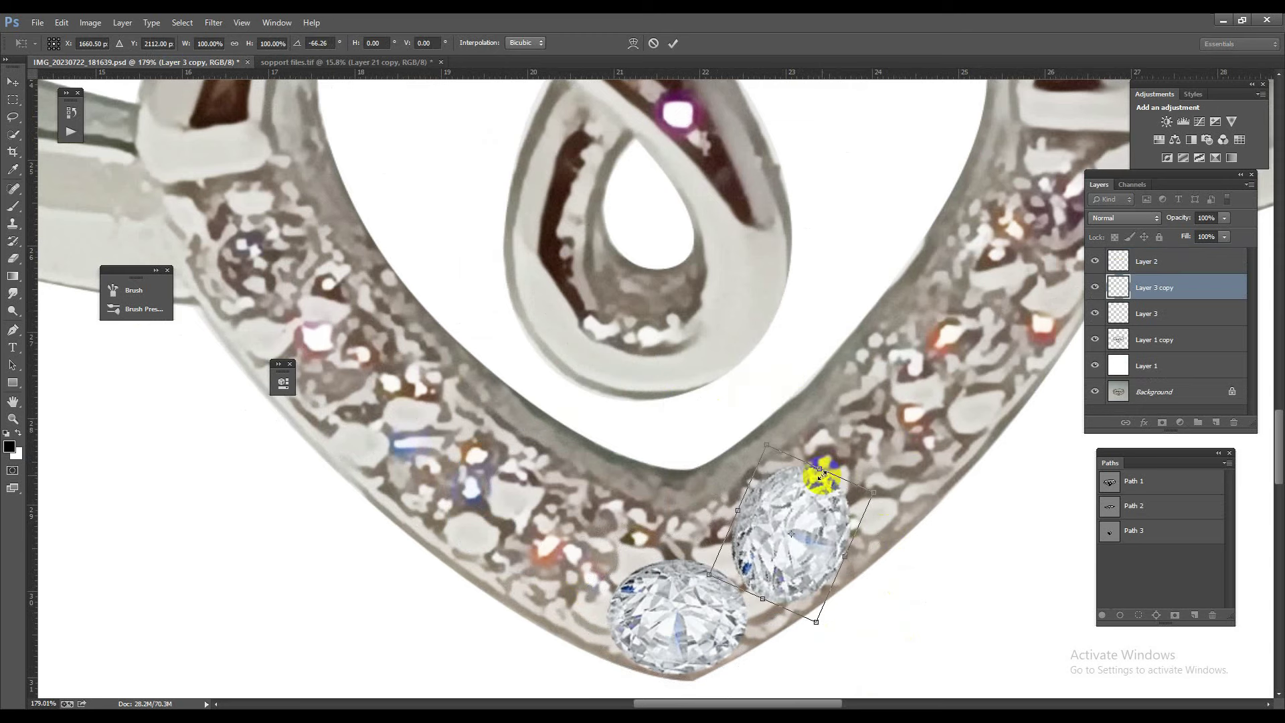
pyautogui.moveTo(818, 472); pyautogui.dragTo(840, 521)
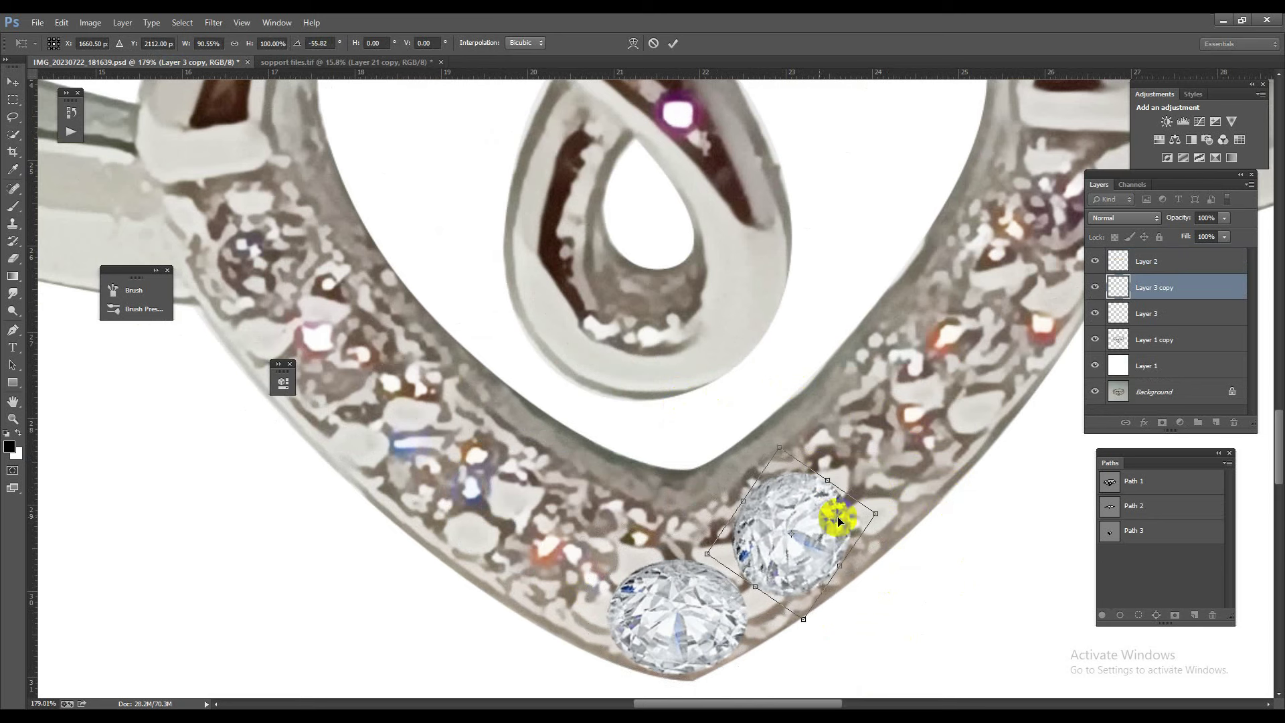
pyautogui.press('Return')
pyautogui.moveTo(778, 546)
pyautogui.mouseDown()
pyautogui.moveTo(962, 362)
pyautogui.moveTo(801, 453)
pyautogui.moveTo(883, 345)
pyautogui.moveTo(874, 364)
pyautogui.mouseUp()
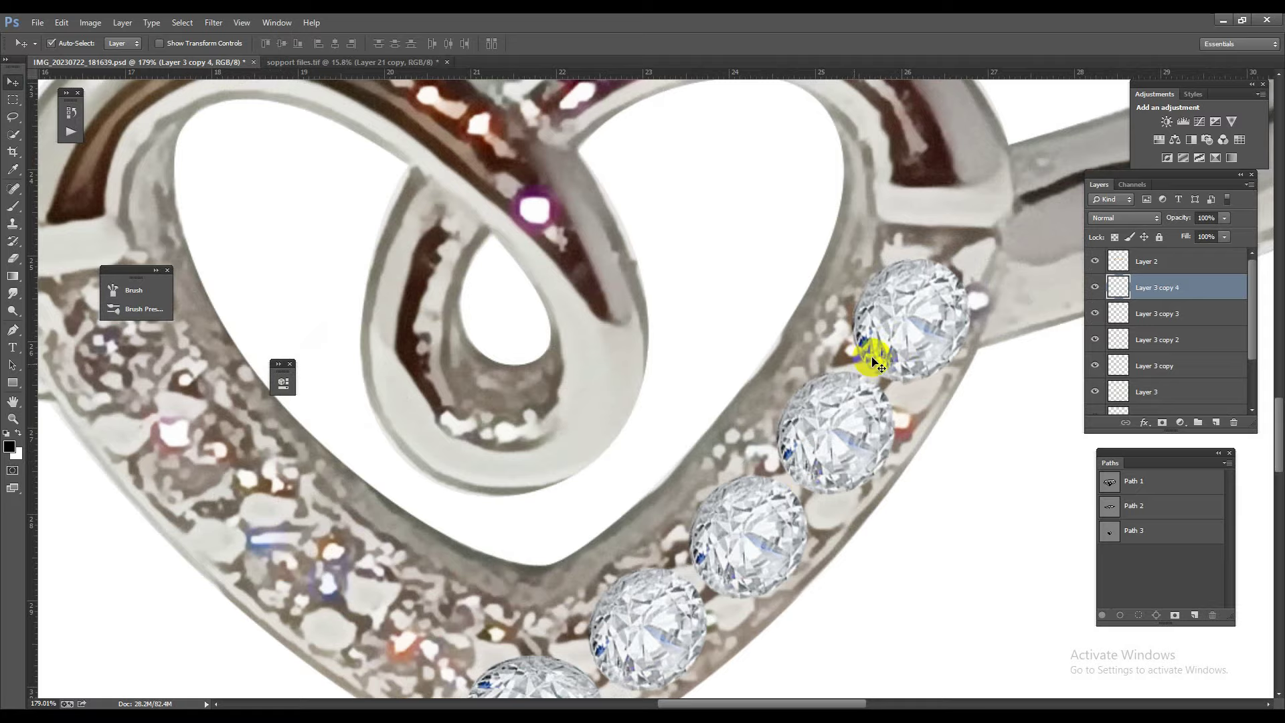
pyautogui.moveTo(606, 494); pyautogui.dragTo(805, 292)
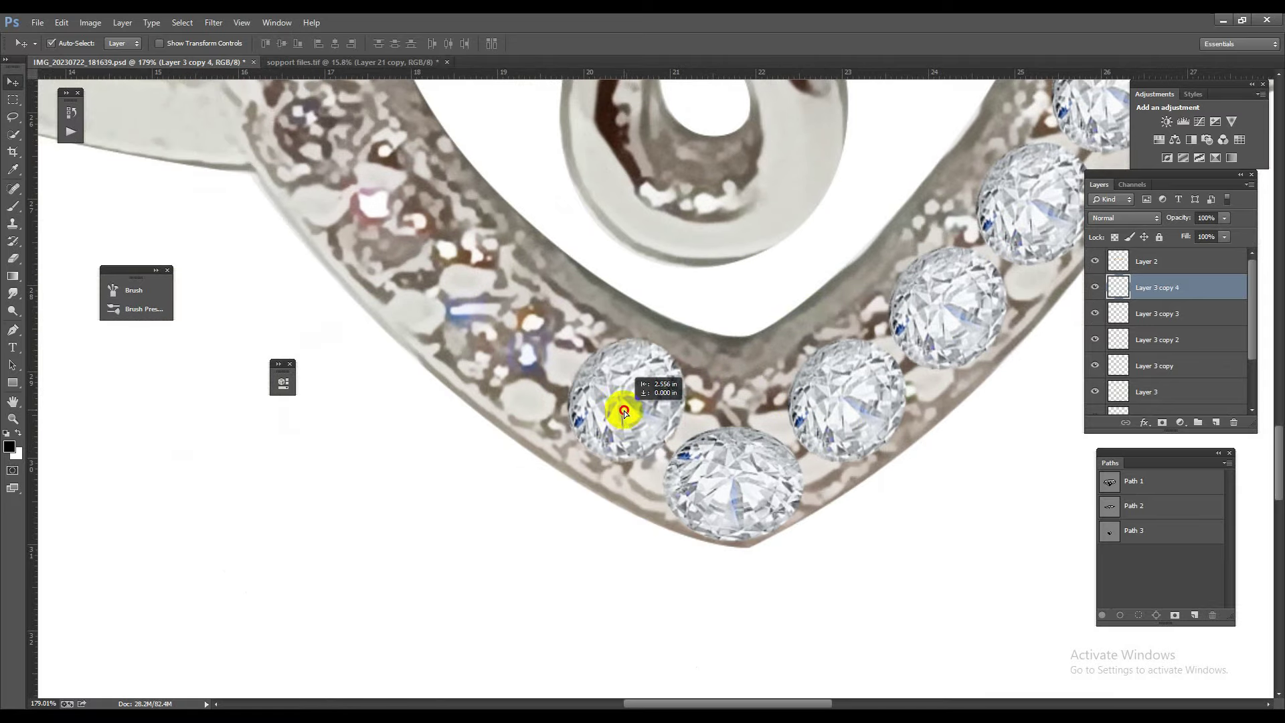
# Step: Add horizontally flipped diamond copies up the heart's left side
pyautogui.moveTo(844, 411); pyautogui.dragTo(604, 427)
pyautogui.hotkey('ctrl', 't')
pyautogui.rightClick(604, 427)
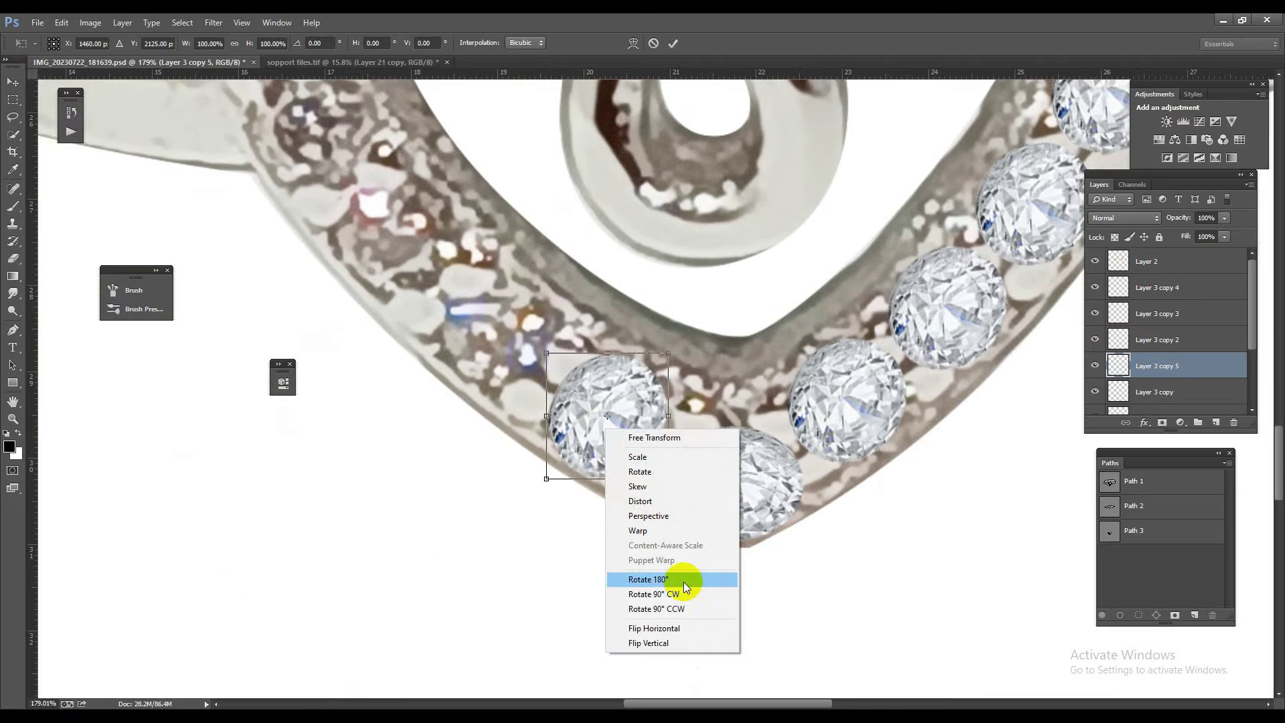
pyautogui.click(686, 629)
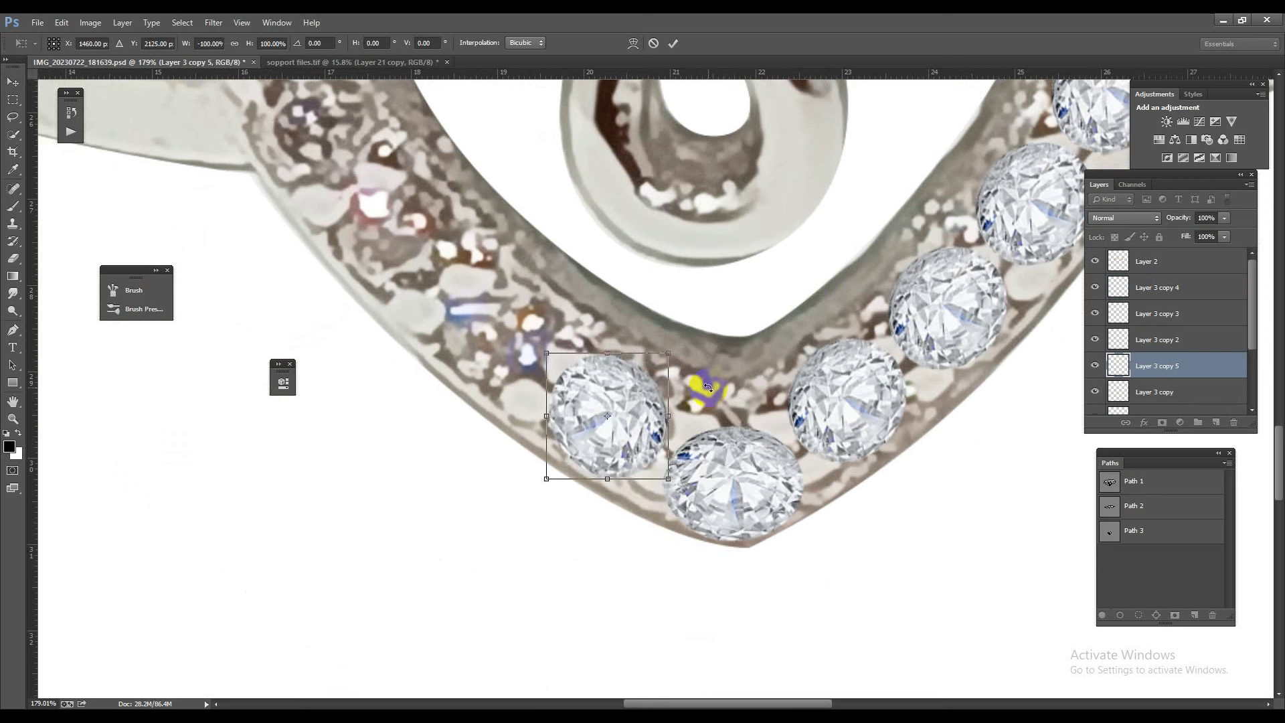
pyautogui.press('Return')
pyautogui.moveTo(633, 415); pyautogui.dragTo(417, 257)
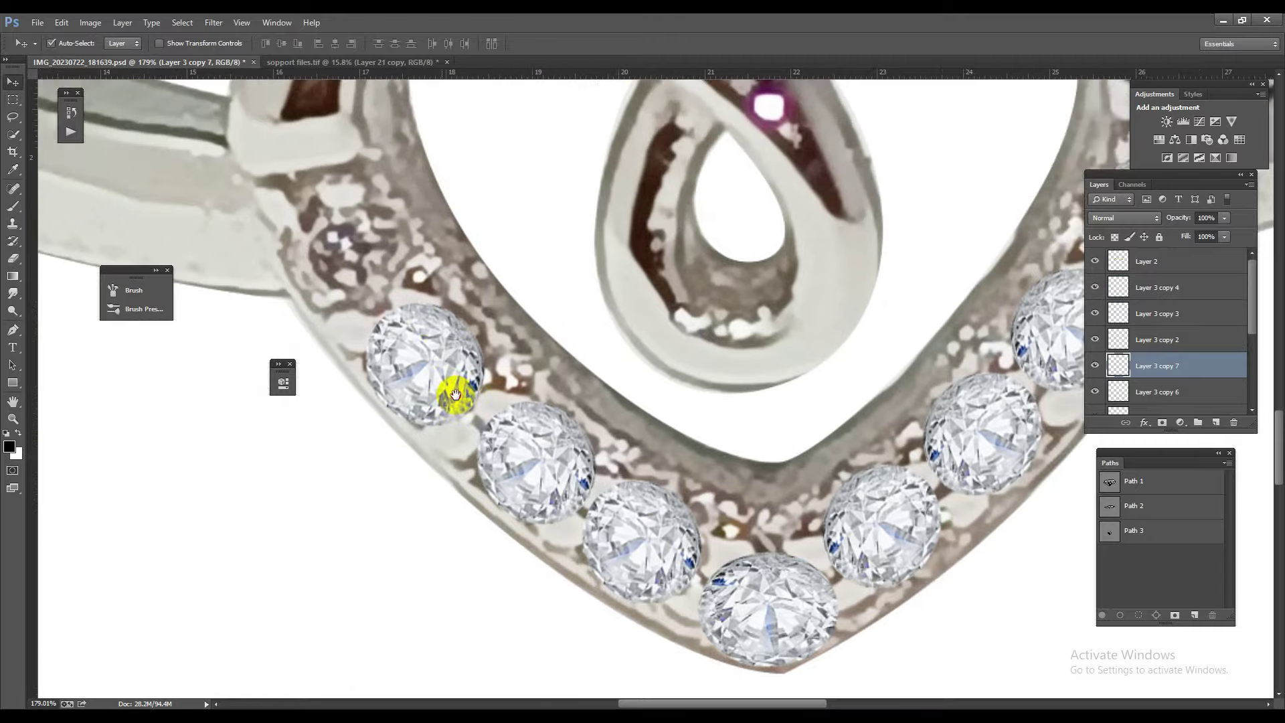
pyautogui.moveTo(450, 393)
pyautogui.mouseDown()
pyautogui.moveTo(439, 436)
pyautogui.moveTo(412, 375)
pyautogui.moveTo(488, 401)
pyautogui.mouseUp()
# Step: Merge the diamond layers, from Layer 3 copy 4 down to Layer 3, into one layer
pyautogui.scroll(-5, 537, 325)
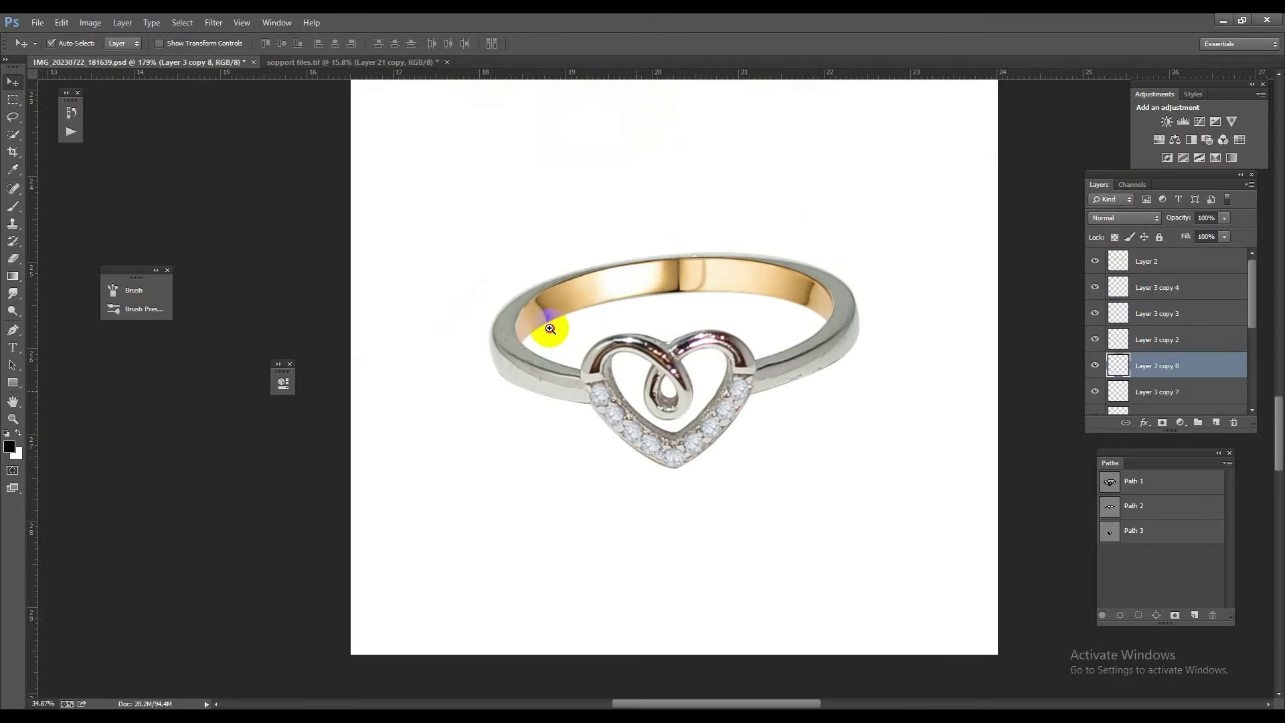
pyautogui.keyDown('shift'); pyautogui.click(1174, 266); pyautogui.keyUp('shift')
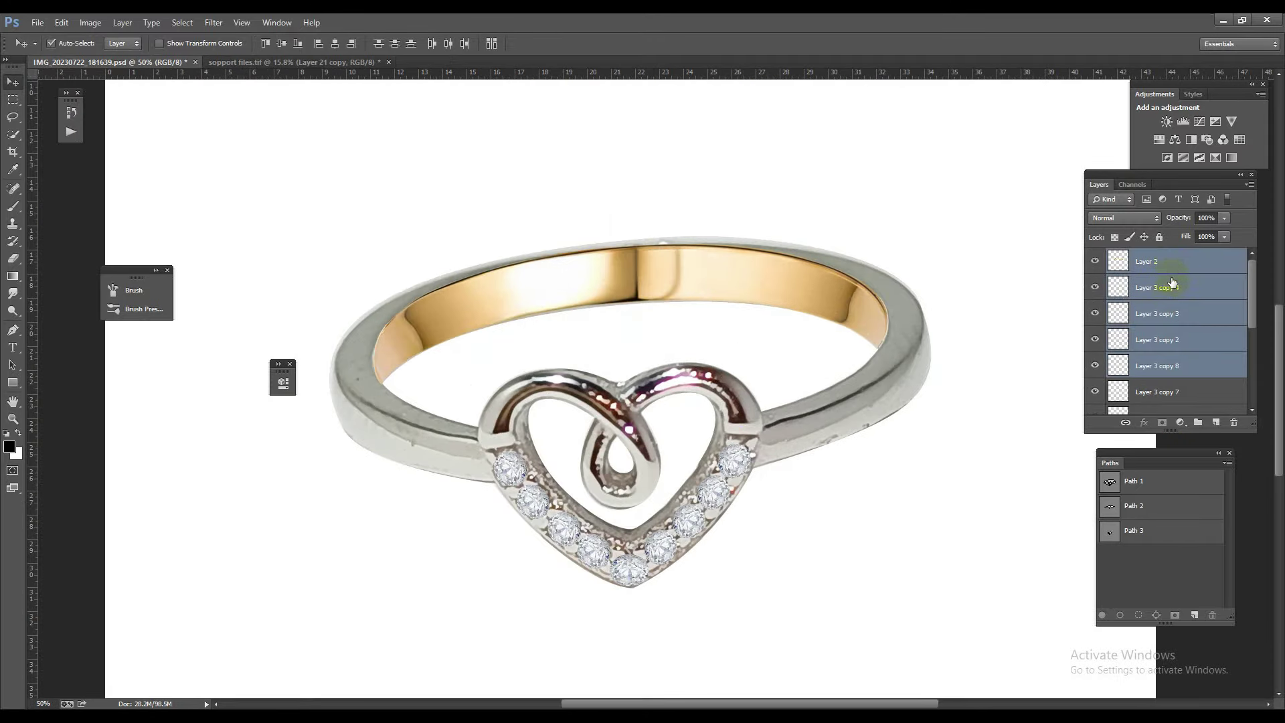
pyautogui.hotkey('ctrl', 'e')
pyautogui.click(1101, 262)
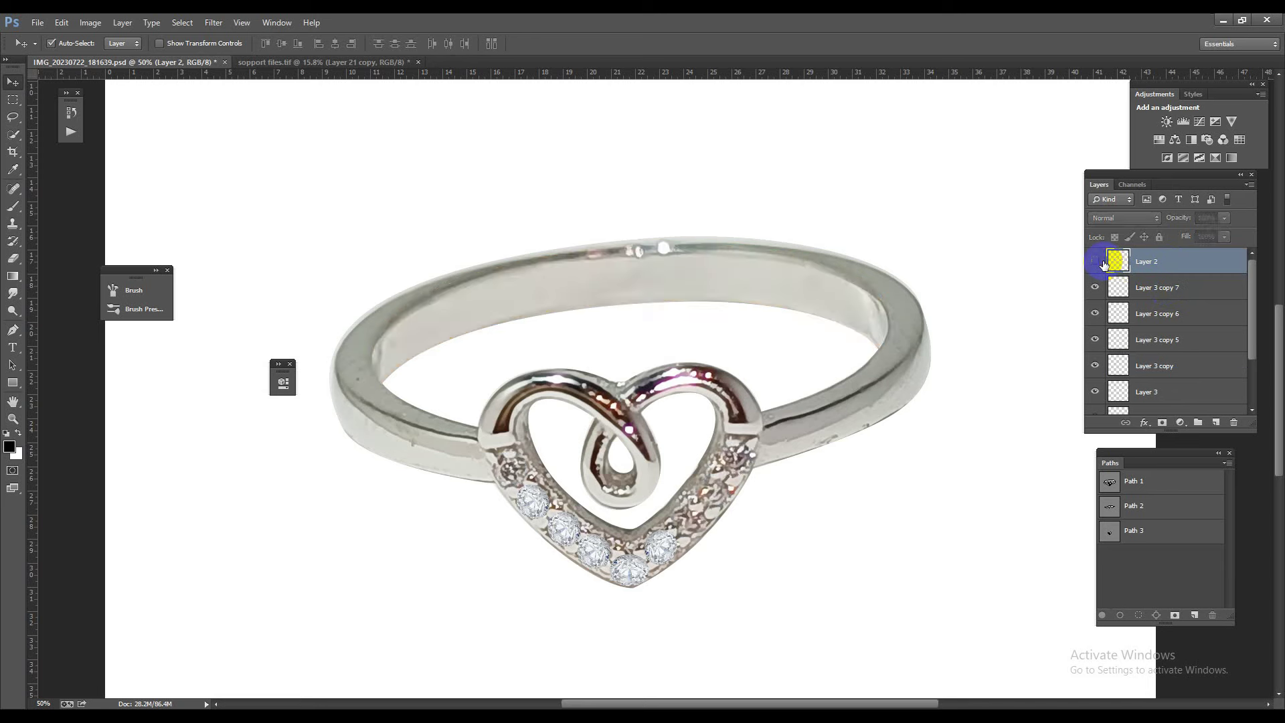
pyautogui.hotkey('ctrl', 'z')
pyautogui.click(1158, 293)
pyautogui.scroll(-3, 1164, 354)
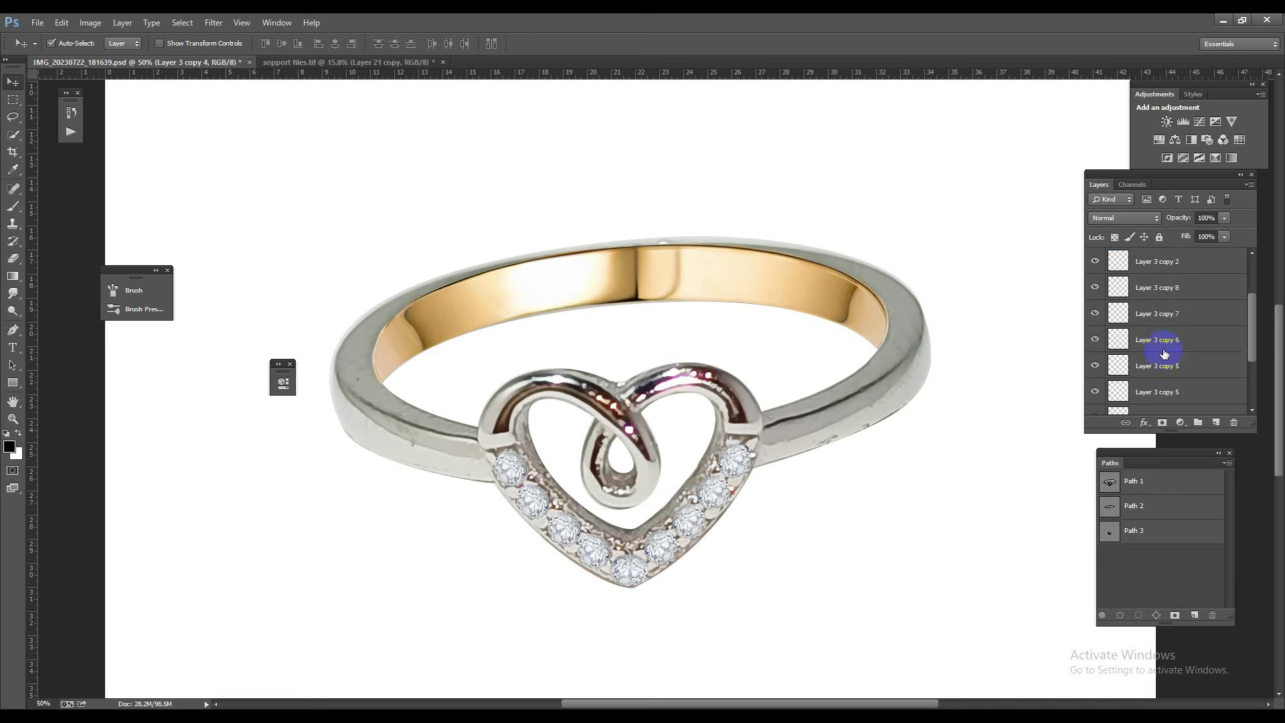
pyautogui.keyDown('shift'); pyautogui.click(1176, 373); pyautogui.keyUp('shift')
pyautogui.hotkey('ctrl', 'e')
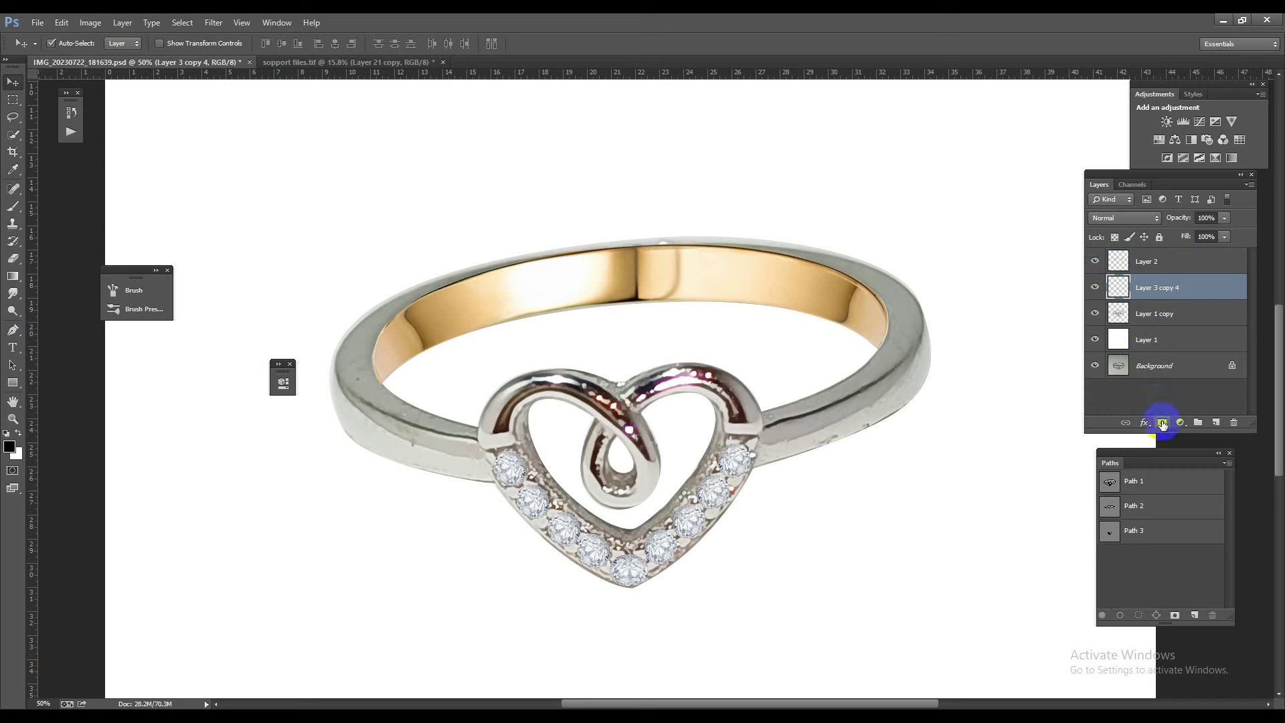
# Step: Add a hiding mask to the diamond layer, load the ring selection, and size a white brush to one diamond
pyautogui.keyDown('alt'); pyautogui.click(1163, 423); pyautogui.keyUp('alt')
pyautogui.keyDown('ctrl'); pyautogui.click(1126, 320); pyautogui.keyUp('ctrl')
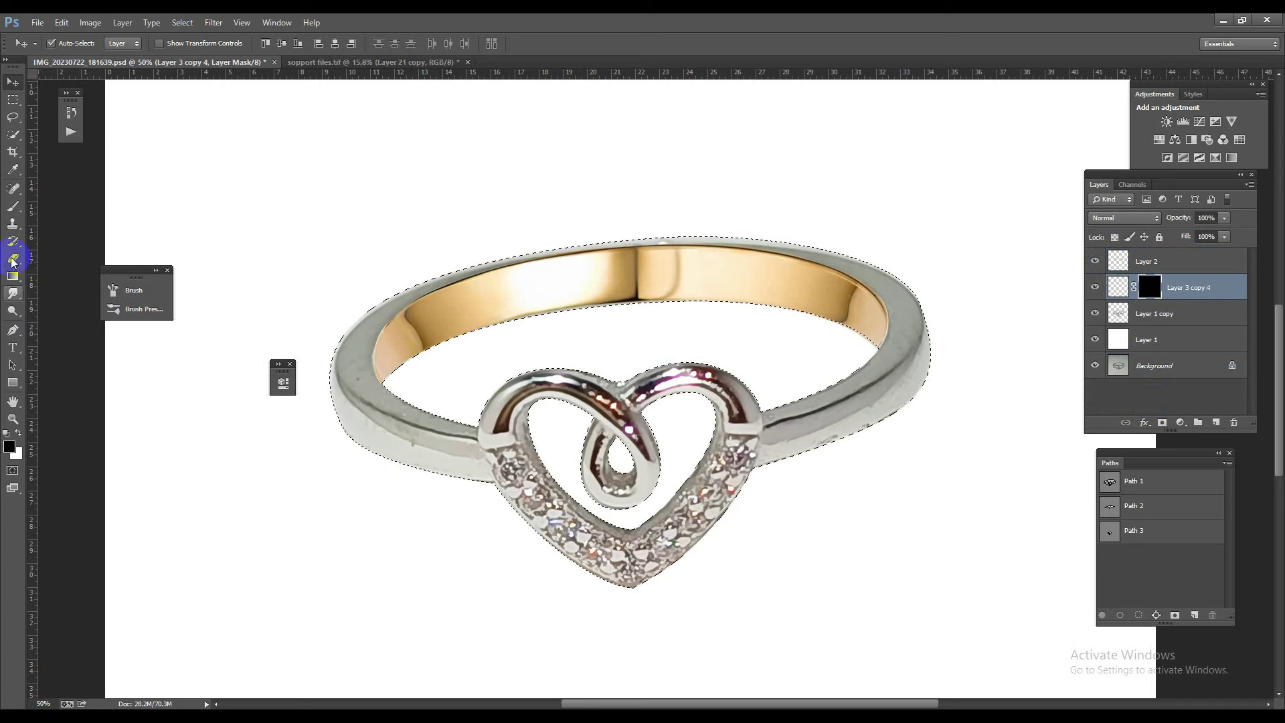
pyautogui.click(13, 206)
pyautogui.click(51, 210)
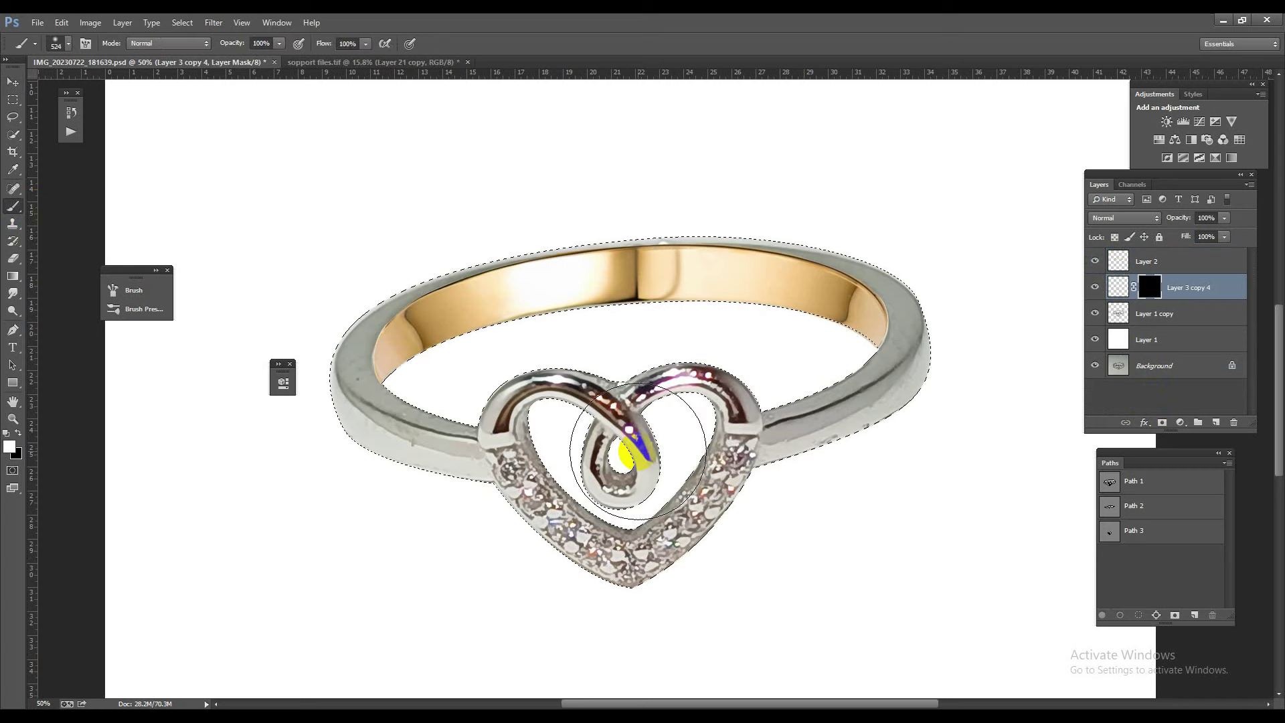
pyautogui.rightClick(670, 450)
pyautogui.moveTo(541, 521); pyautogui.dragTo(470, 510)
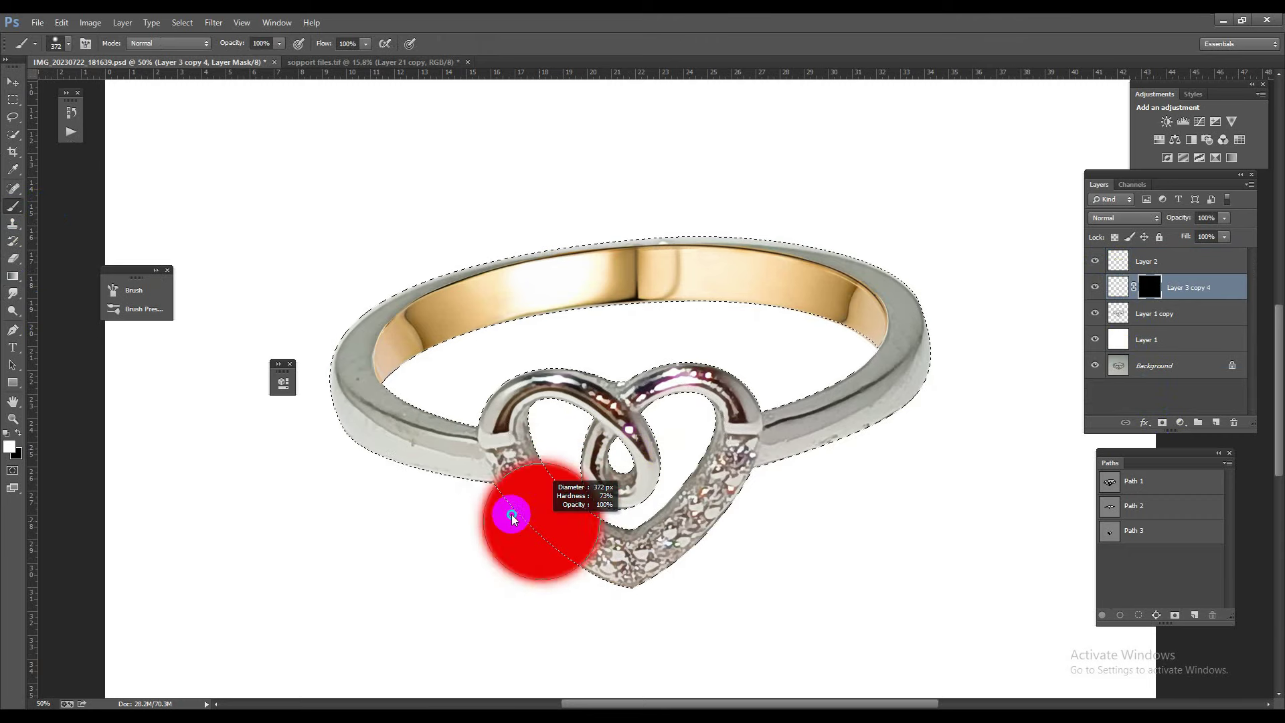
pyautogui.scroll(5, 654, 589)
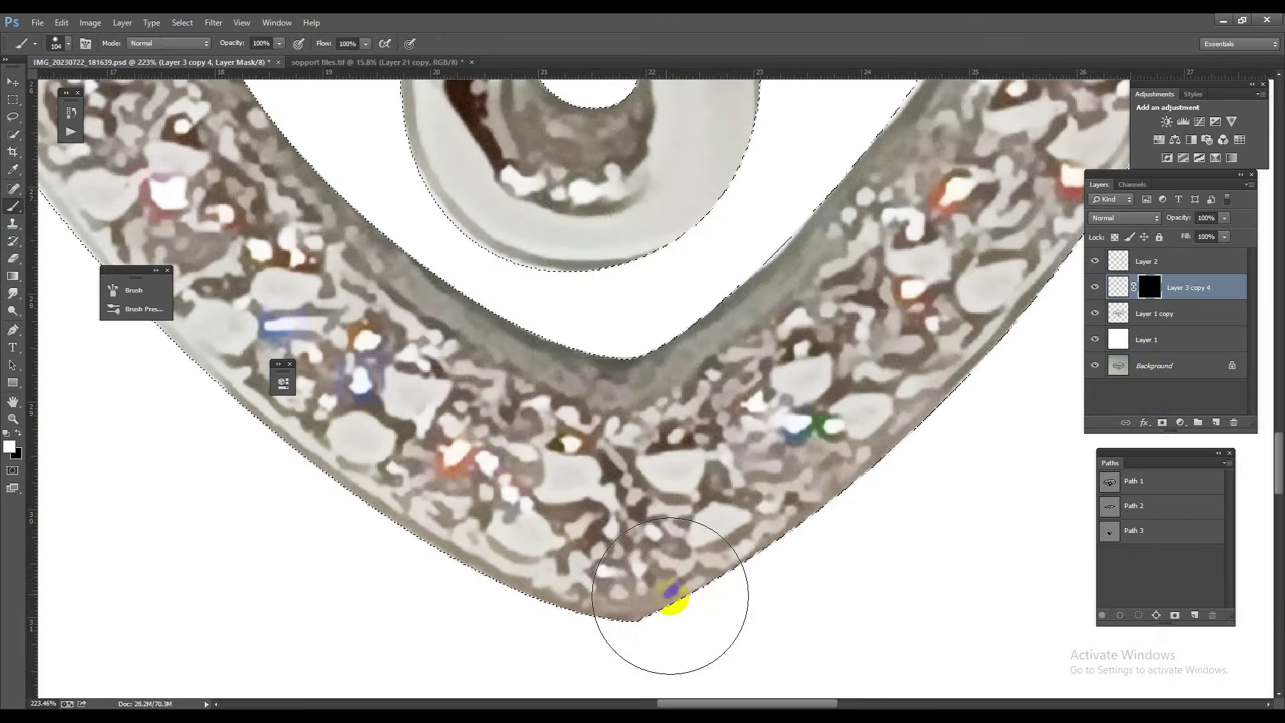
pyautogui.moveTo(620, 549); pyautogui.dragTo(605, 549)
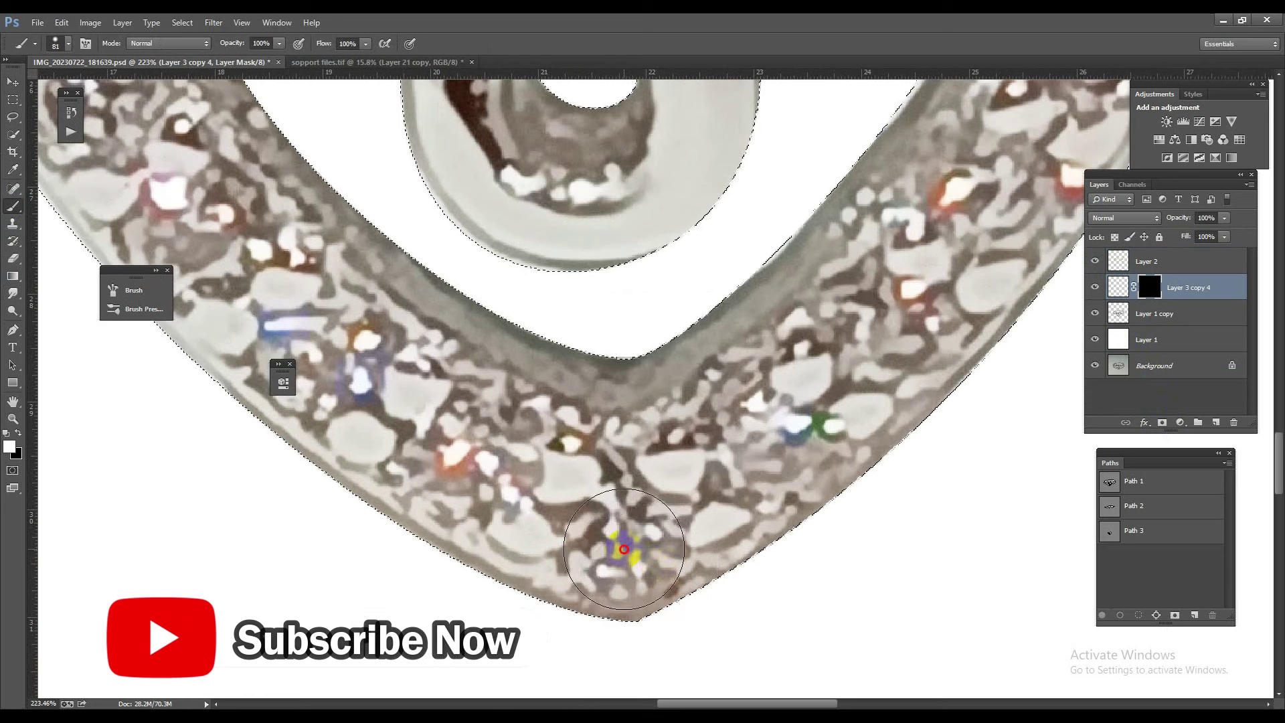
# Step: Paint in the bottom diamond, two diamonds up the right side, and the lower-left diamond
pyautogui.click(624, 548)
pyautogui.hotkey('ctrl', 'z')
pyautogui.click(623, 542)
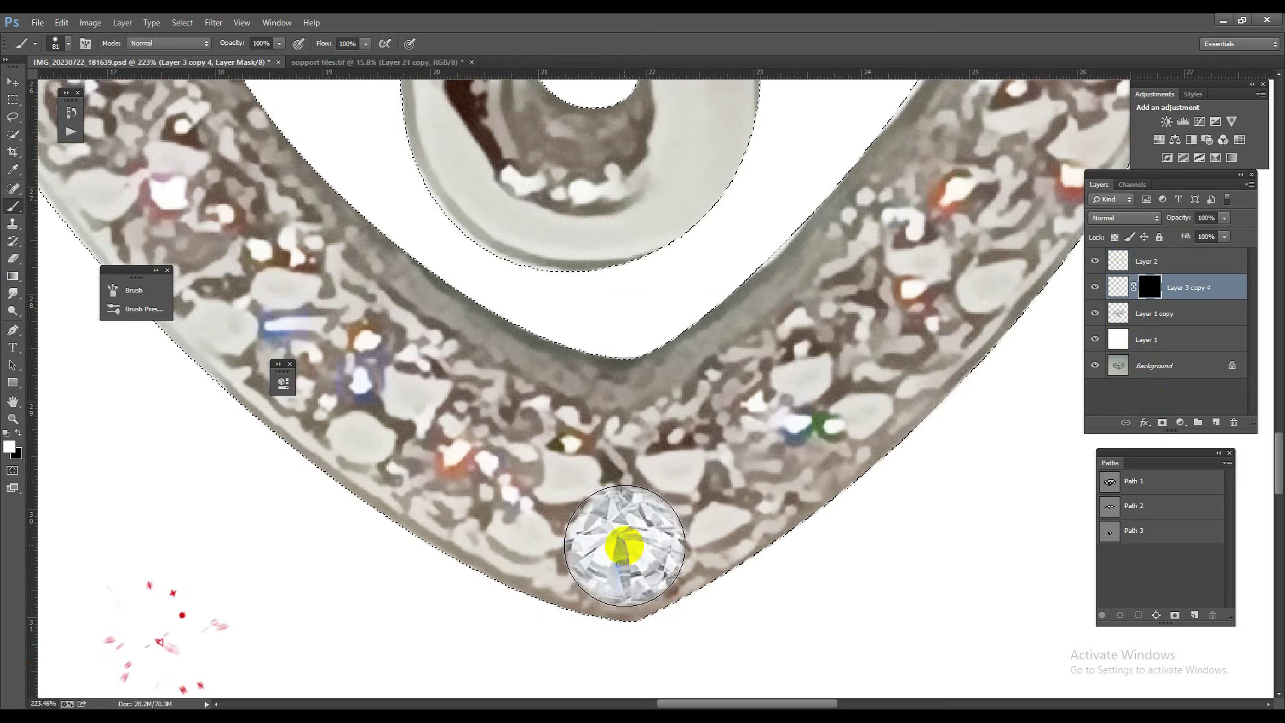
pyautogui.moveTo(623, 542); pyautogui.dragTo(669, 519)
pyautogui.click(773, 454)
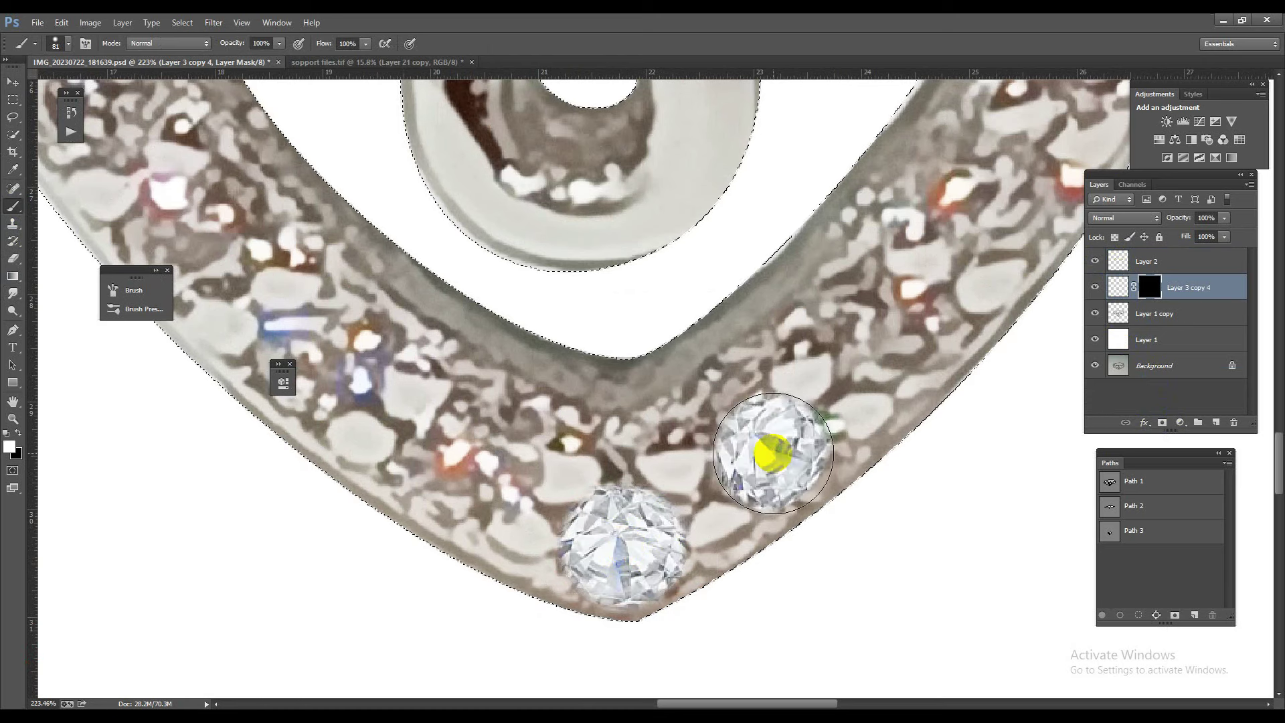
pyautogui.moveTo(768, 451); pyautogui.dragTo(763, 450)
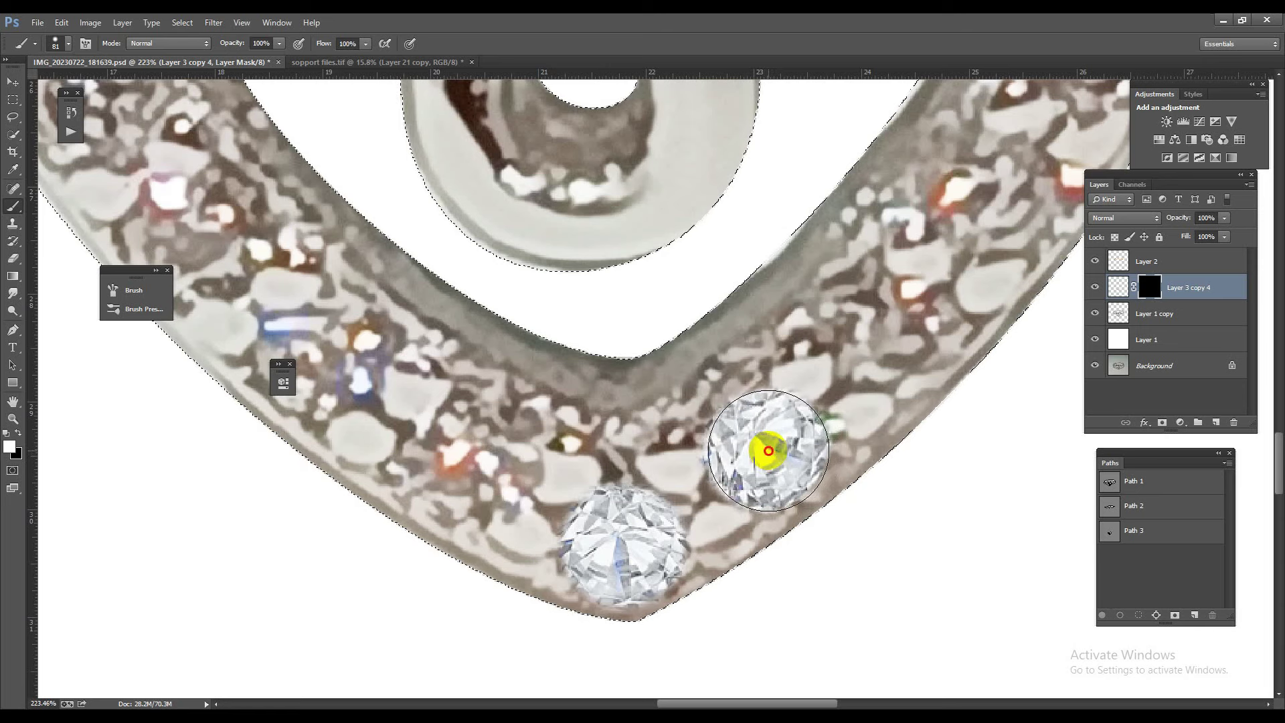
pyautogui.rightClick(768, 451)
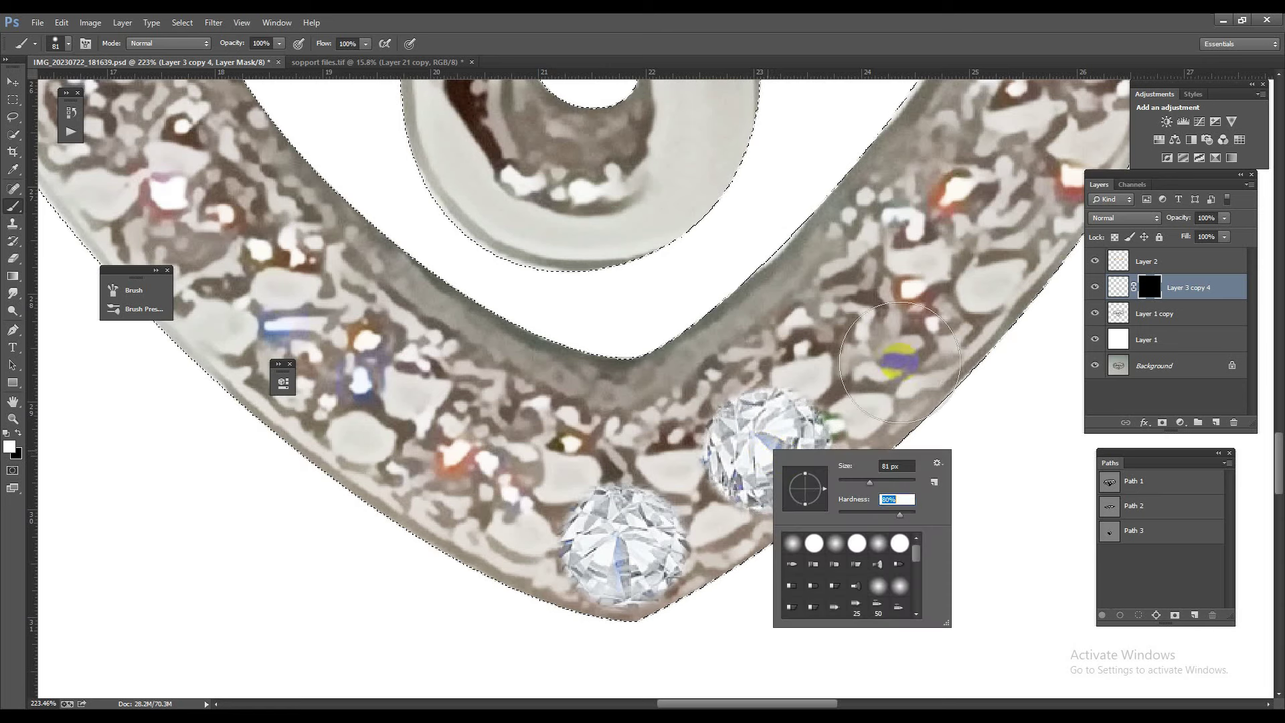
pyautogui.moveTo(889, 336); pyautogui.dragTo(894, 334)
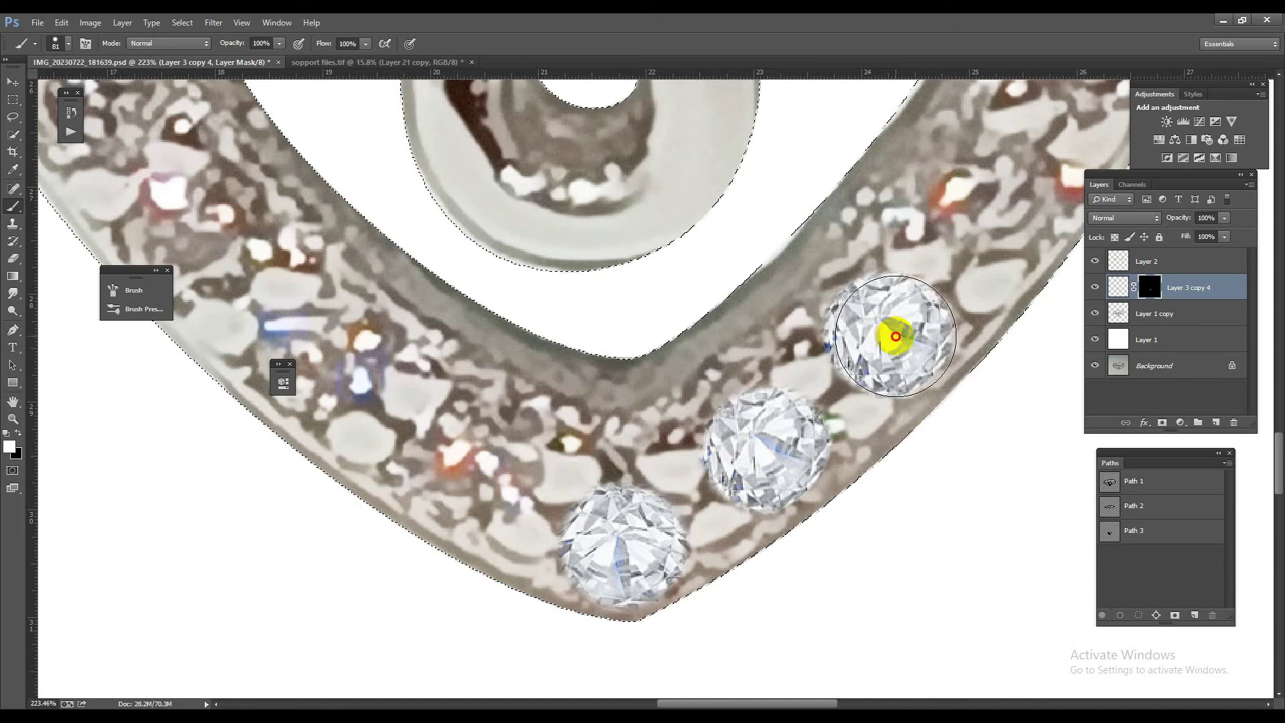
pyautogui.click(464, 465)
pyautogui.moveTo(464, 465); pyautogui.dragTo(464, 461)
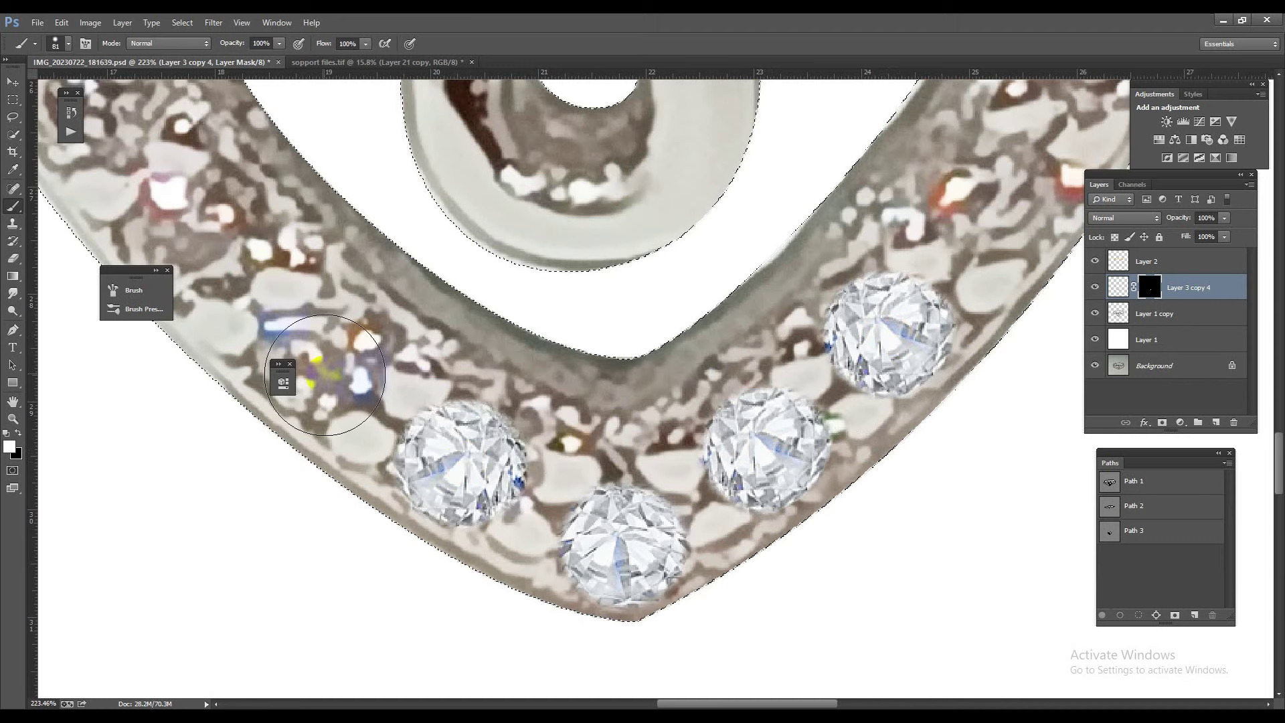
# Step: Reveal the diamonds higher up the left and right sides of the heart
pyautogui.moveTo(311, 354)
pyautogui.mouseDown()
pyautogui.moveTo(466, 465)
pyautogui.moveTo(617, 549)
pyautogui.moveTo(771, 454)
pyautogui.moveTo(999, 191)
pyautogui.moveTo(776, 549)
pyautogui.moveTo(783, 539)
pyautogui.mouseUp()
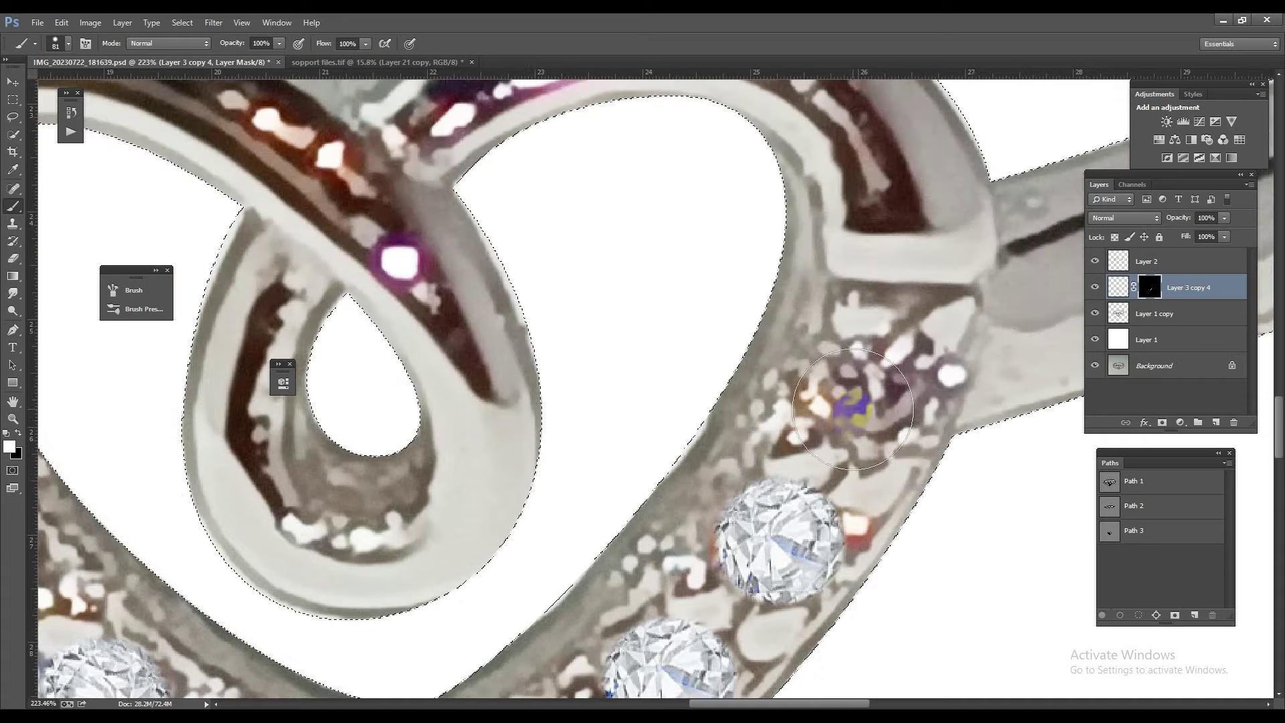
pyautogui.moveTo(871, 385); pyautogui.dragTo(875, 395)
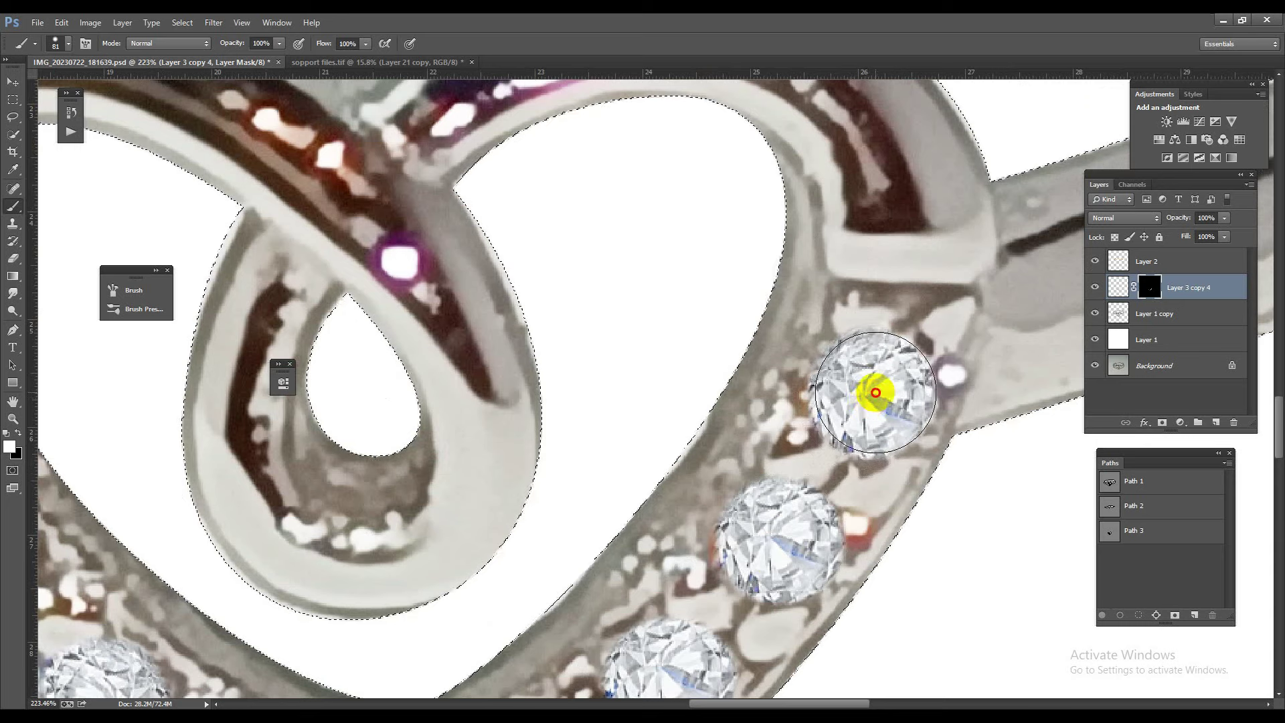
pyautogui.scroll(-5, 746, 482)
pyautogui.scroll(3, 555, 602)
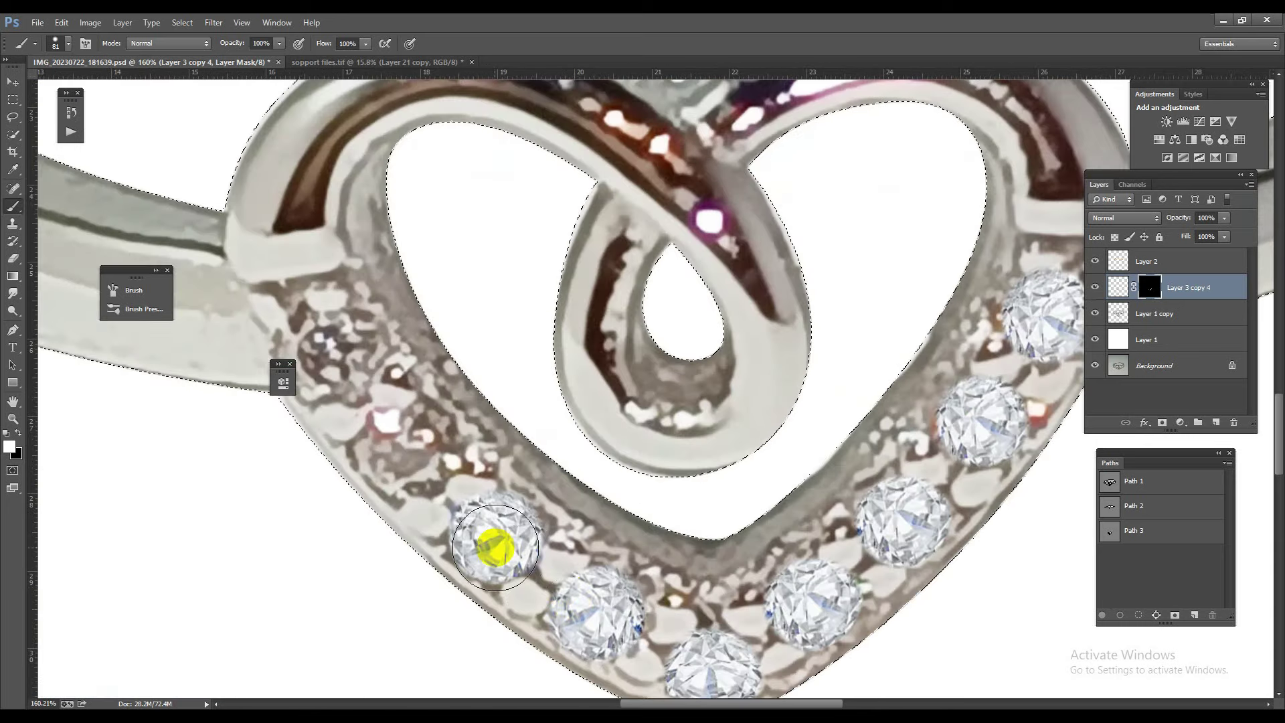
pyautogui.moveTo(399, 448); pyautogui.dragTo(333, 359)
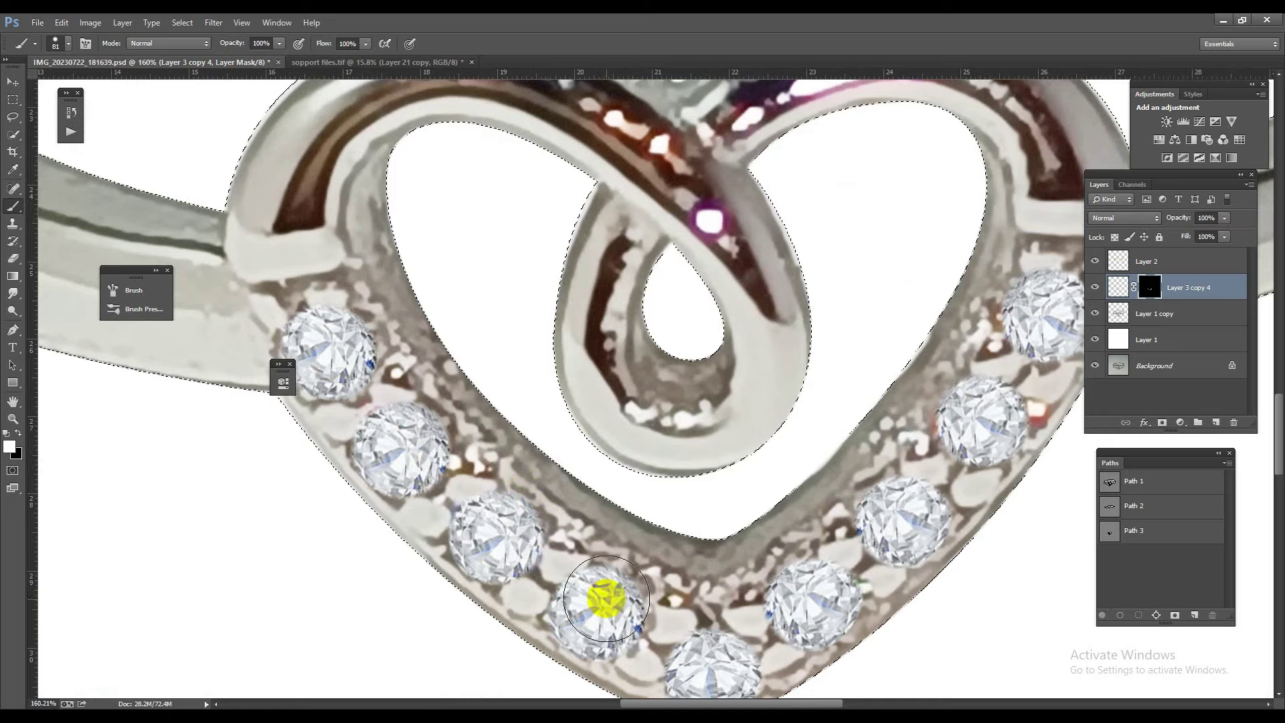
# Step: Touch up the bottom and right-side diamonds, then save the document
pyautogui.moveTo(602, 597); pyautogui.dragTo(544, 524)
pyautogui.moveTo(654, 570); pyautogui.dragTo(649, 603)
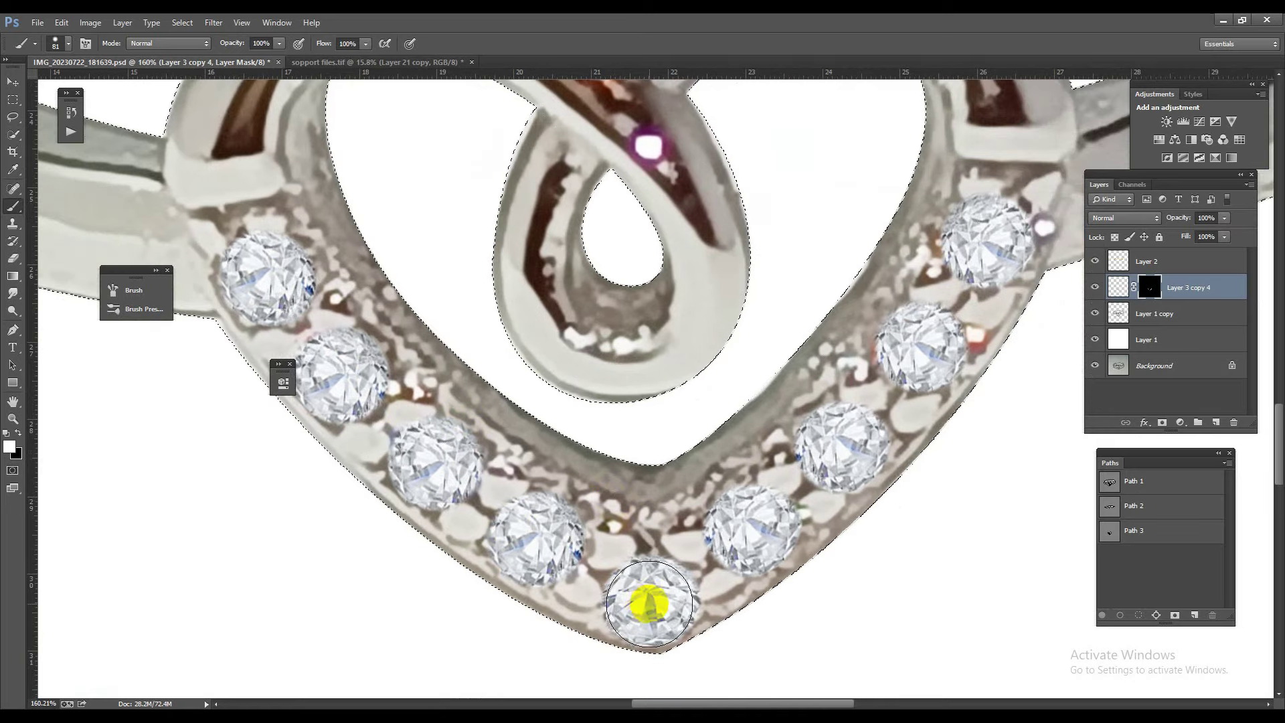
pyautogui.click(746, 532)
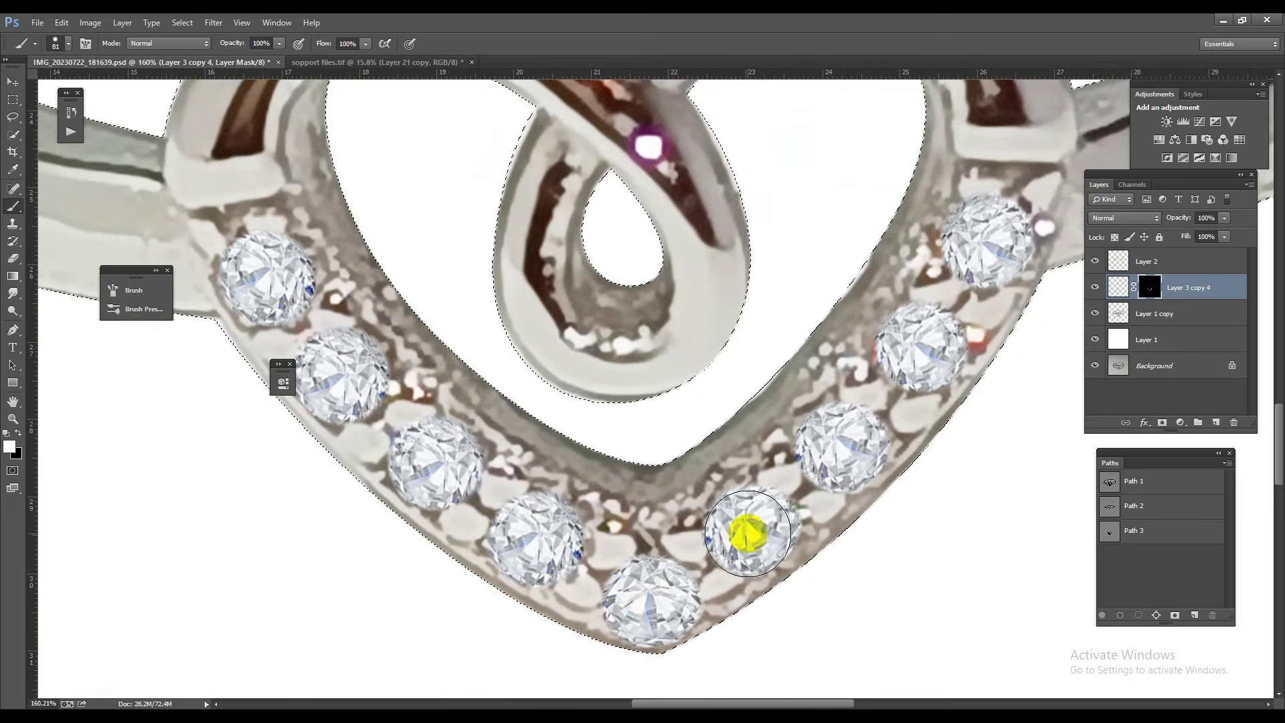
pyautogui.moveTo(747, 534)
pyautogui.mouseDown()
pyautogui.moveTo(845, 442)
pyautogui.moveTo(914, 345)
pyautogui.moveTo(922, 362)
pyautogui.moveTo(992, 244)
pyautogui.moveTo(976, 267)
pyautogui.mouseUp()
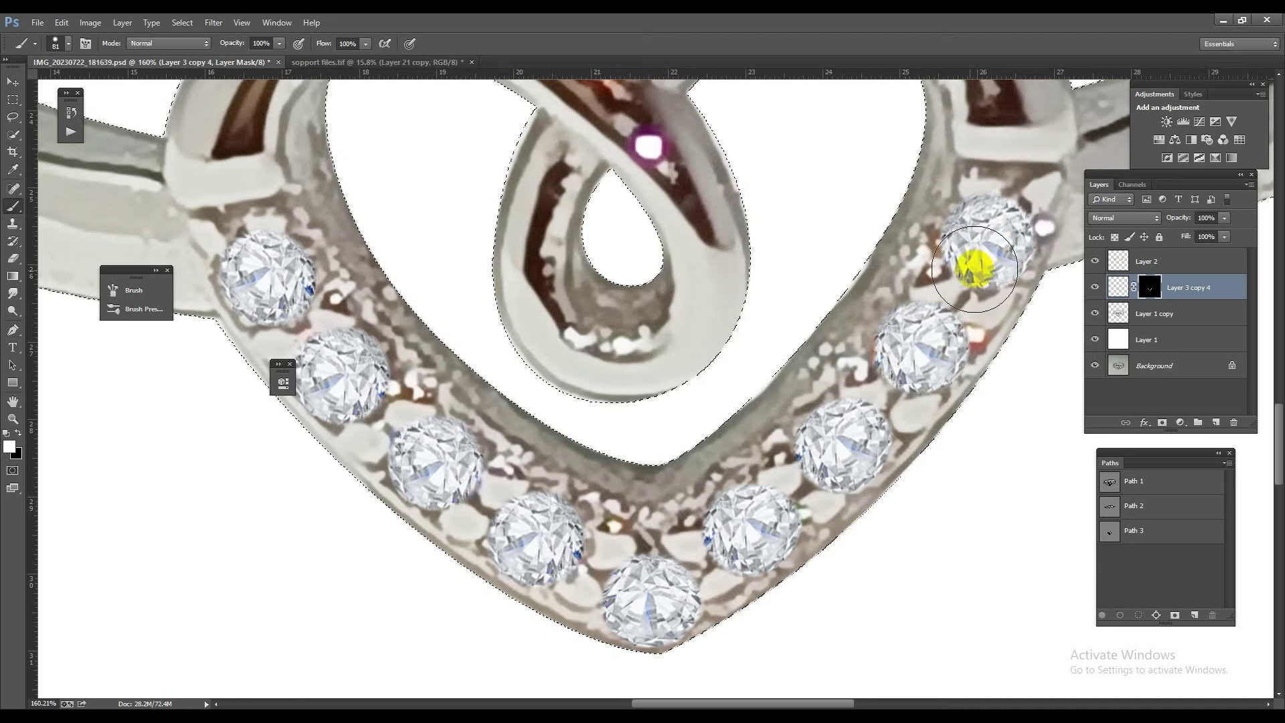
pyautogui.click(272, 271)
pyautogui.scroll(-1, 259, 279)
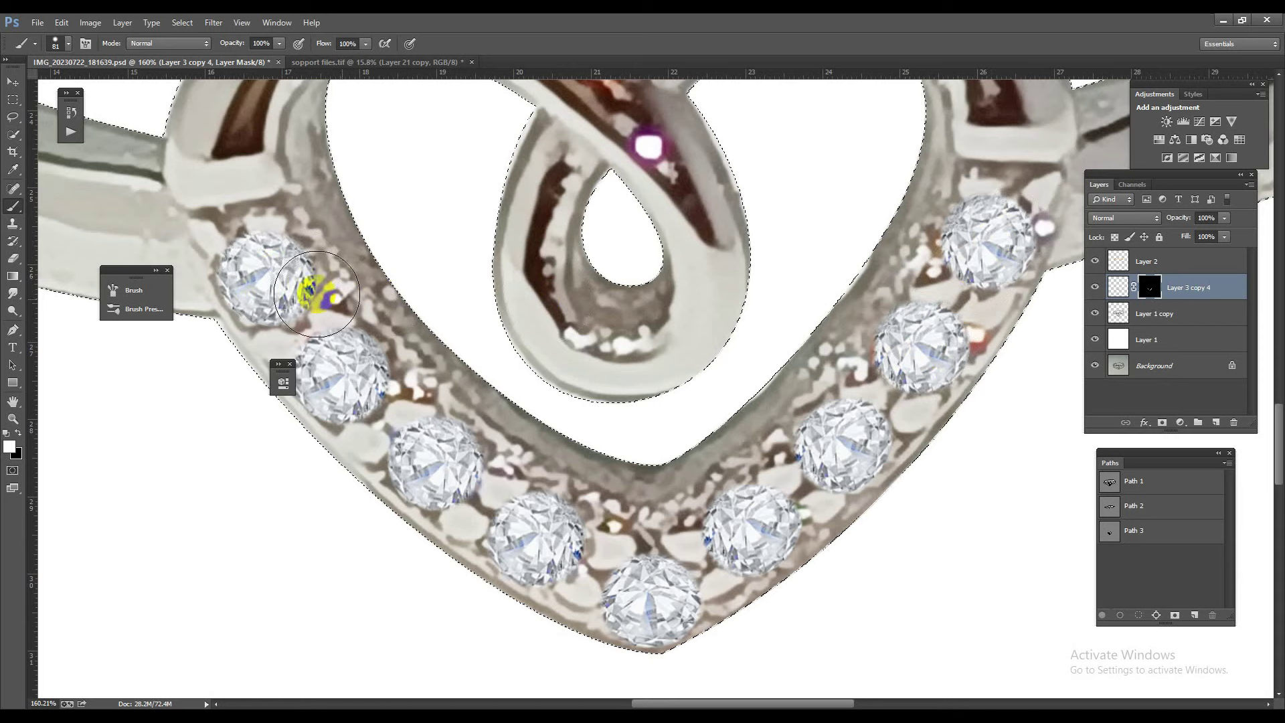
pyautogui.scroll(-4, 301, 288)
pyautogui.scroll(2, 689, 402)
pyautogui.hotkey('ctrl', 's')
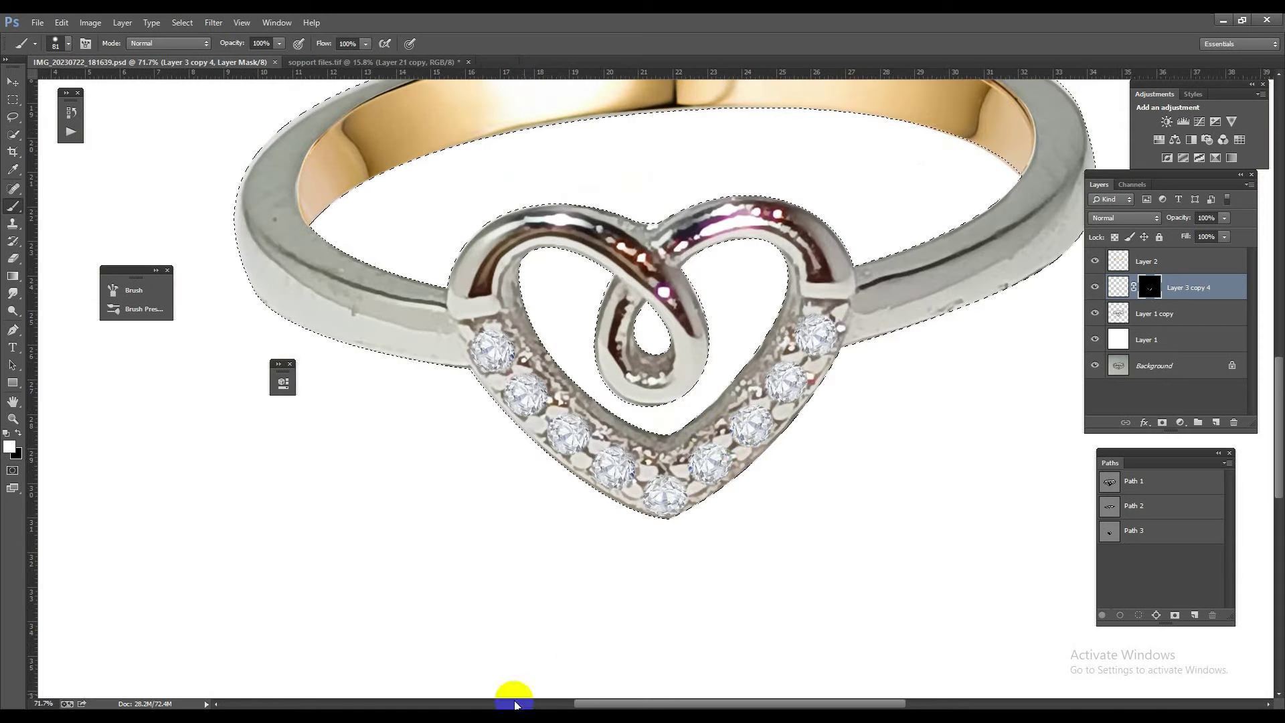
# Step: Apply Smart Sharpen to the Layer 1 copy ring metal
pyautogui.scroll(-3, 574, 421)
pyautogui.scroll(2, 670, 265)
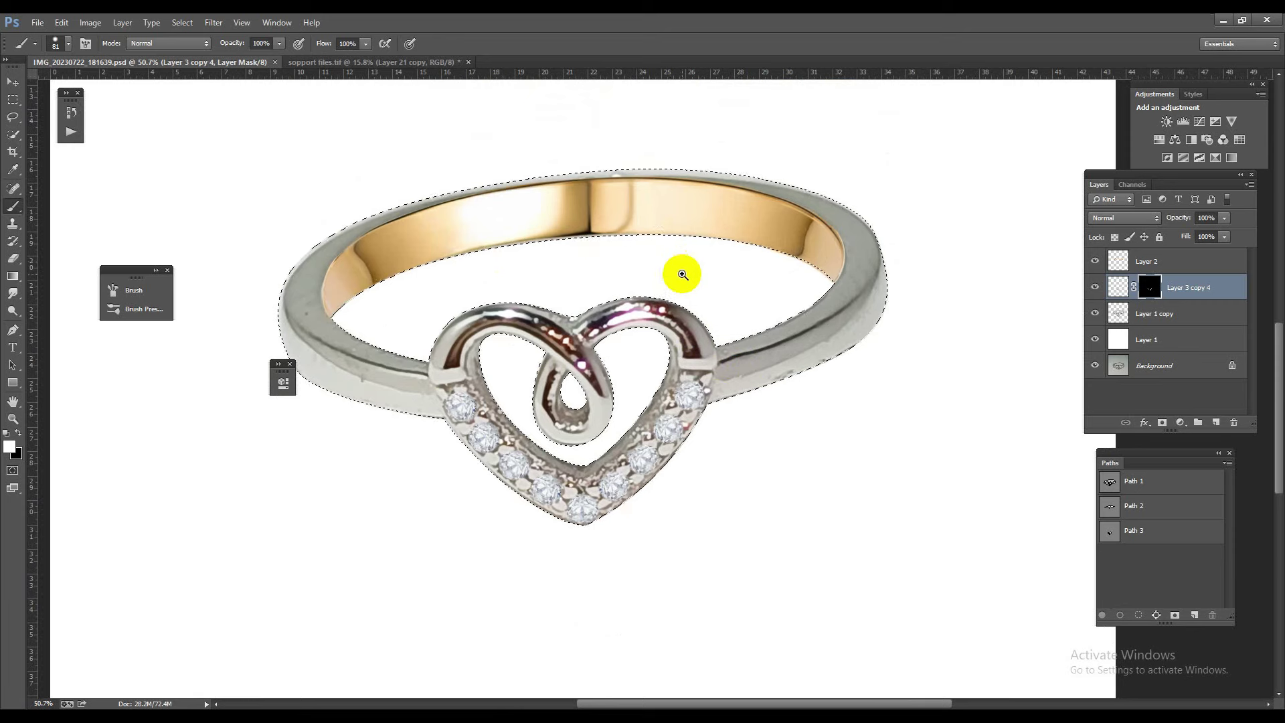
pyautogui.click(1193, 314)
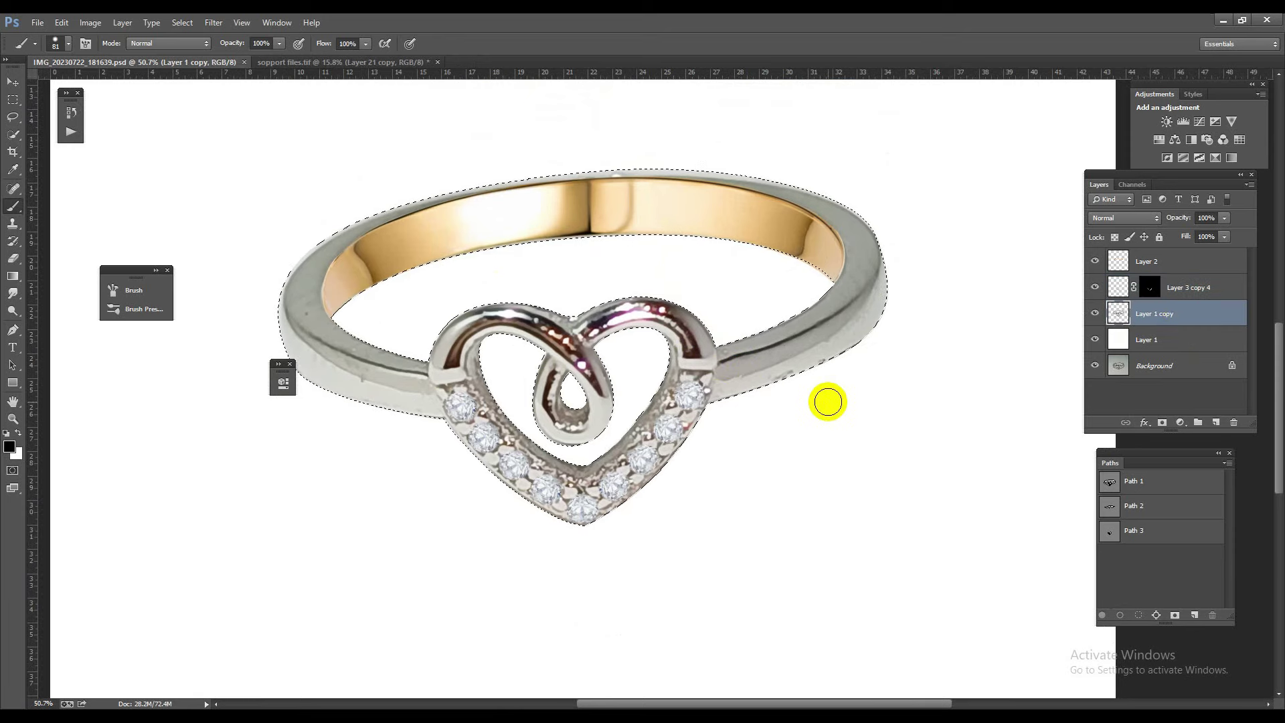
pyautogui.scroll(-3, 712, 468)
pyautogui.hotkey('ctrl', 'shift', 'alt', 'n')
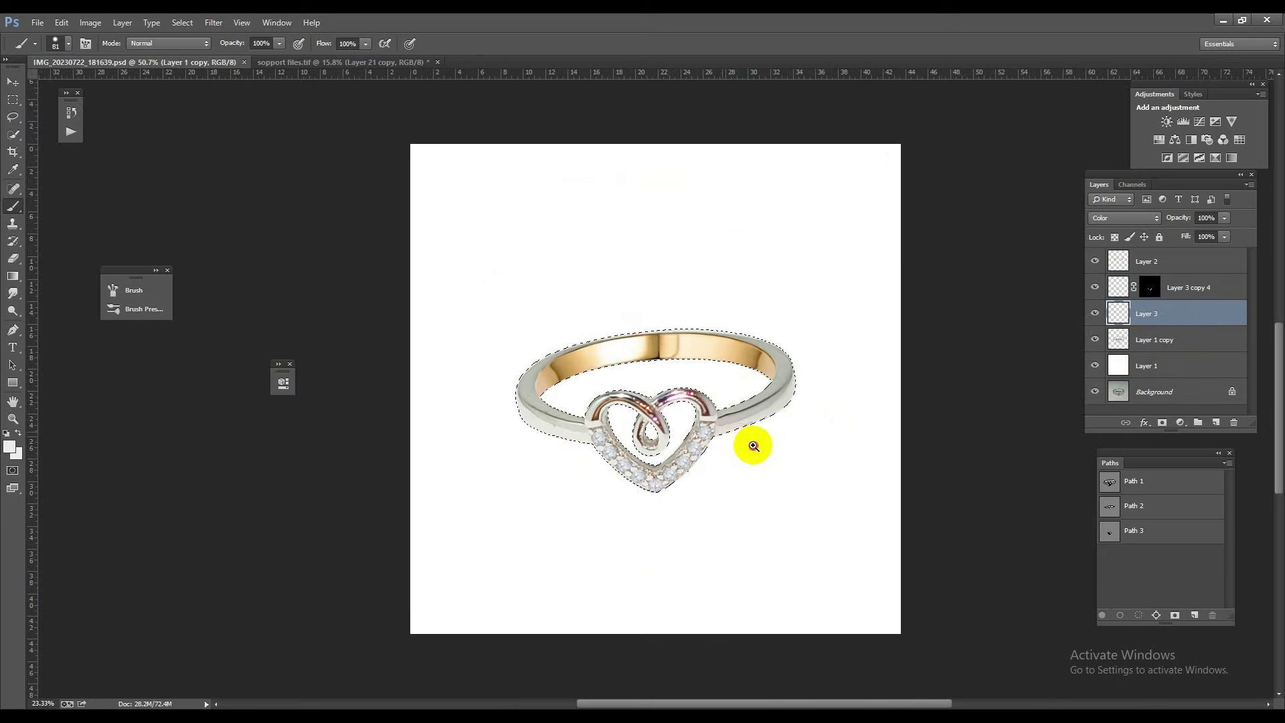
pyautogui.hotkey('ctrl', 'alt', 'z')
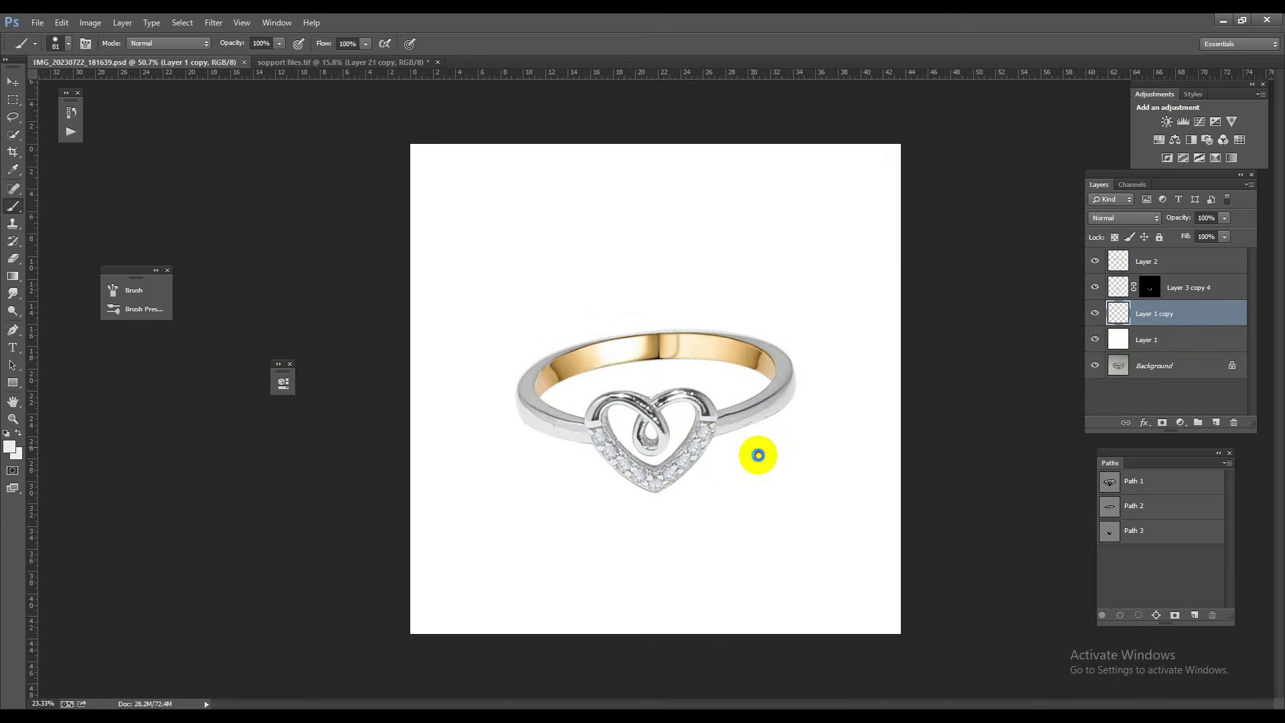
pyautogui.hotkey('ctrl', 'f')
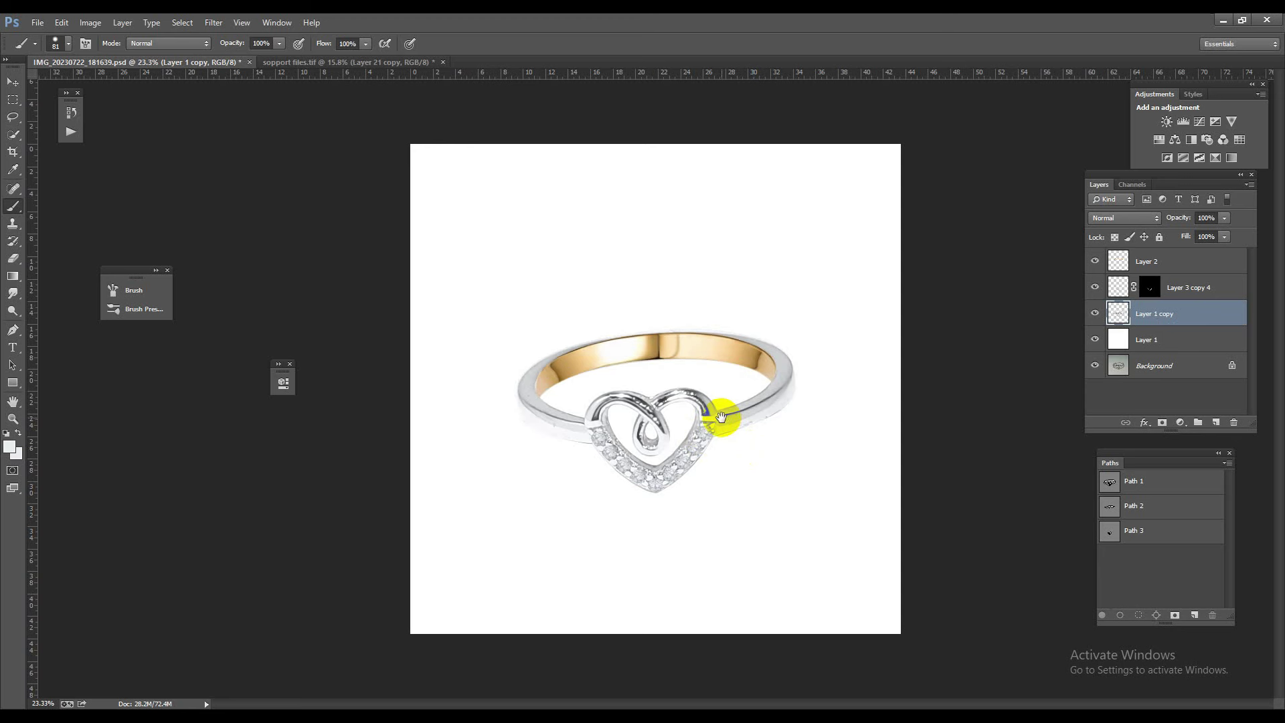
# Step: Move Layer 2 below the Layer 3 copy 4 diamonds layer
pyautogui.scroll(3, 721, 418)
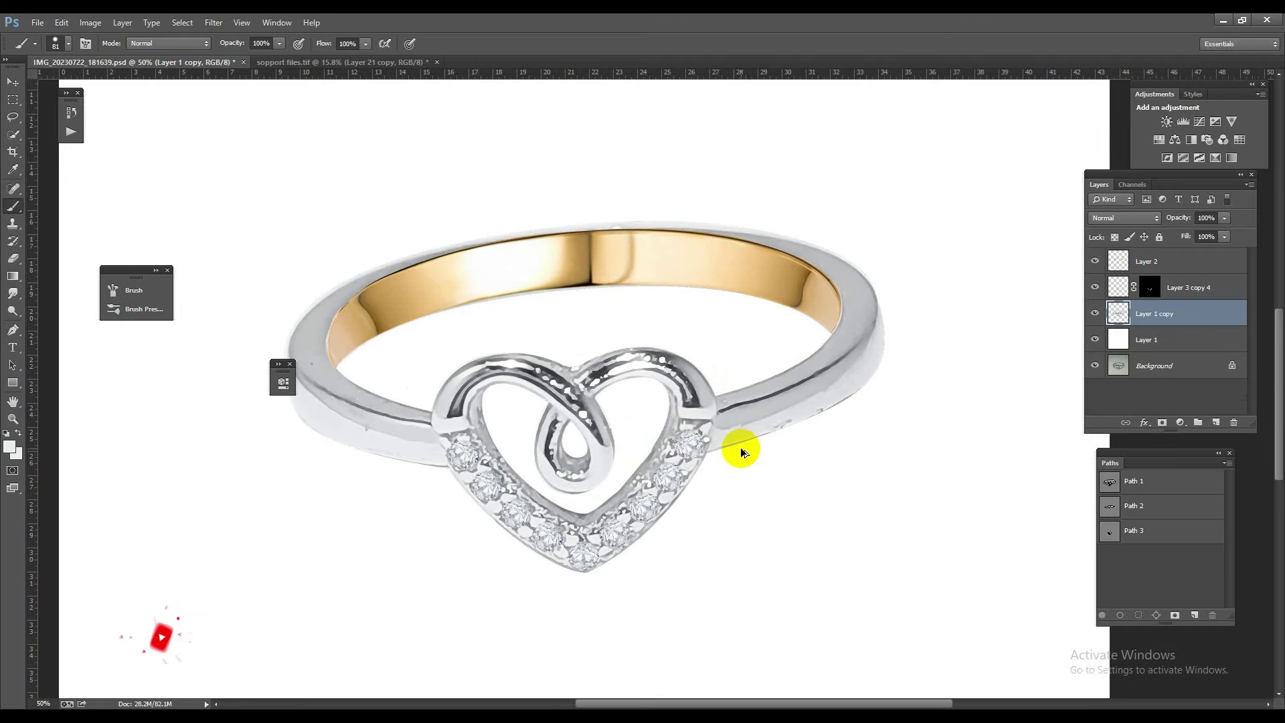
pyautogui.scroll(3, 723, 450)
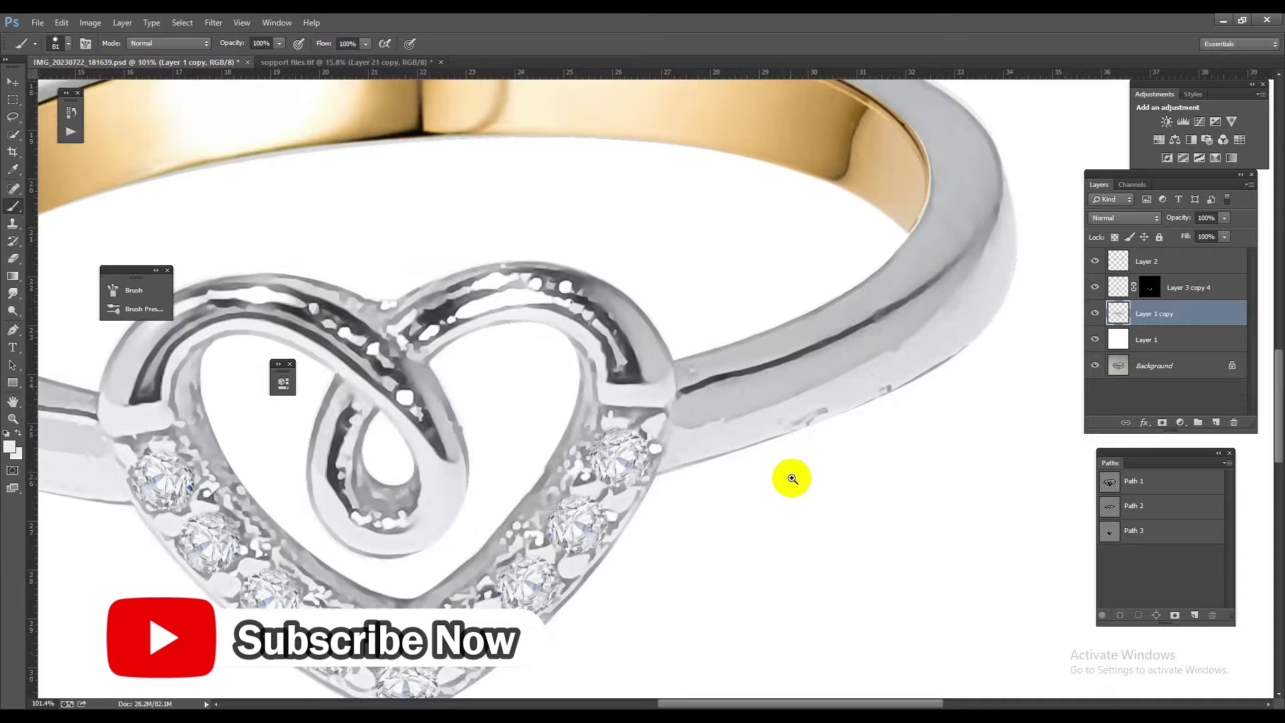
pyautogui.moveTo(791, 478); pyautogui.dragTo(847, 441)
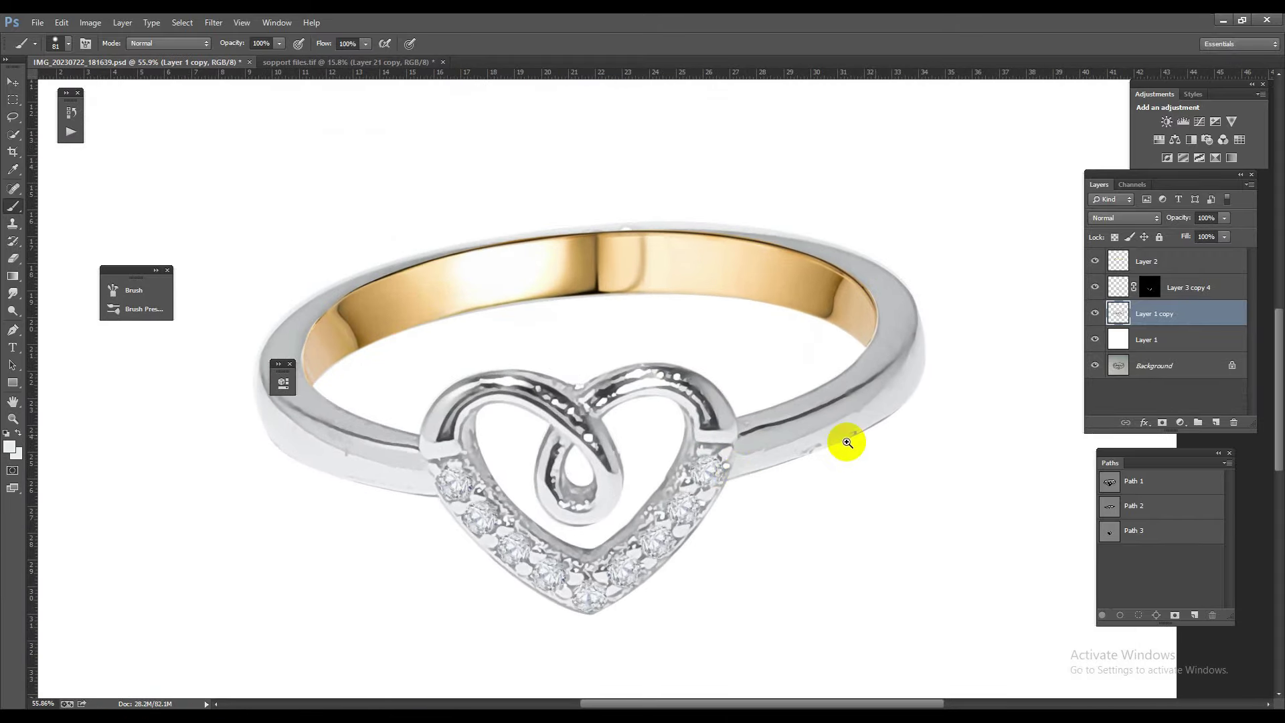
pyautogui.moveTo(1171, 276); pyautogui.dragTo(1153, 303)
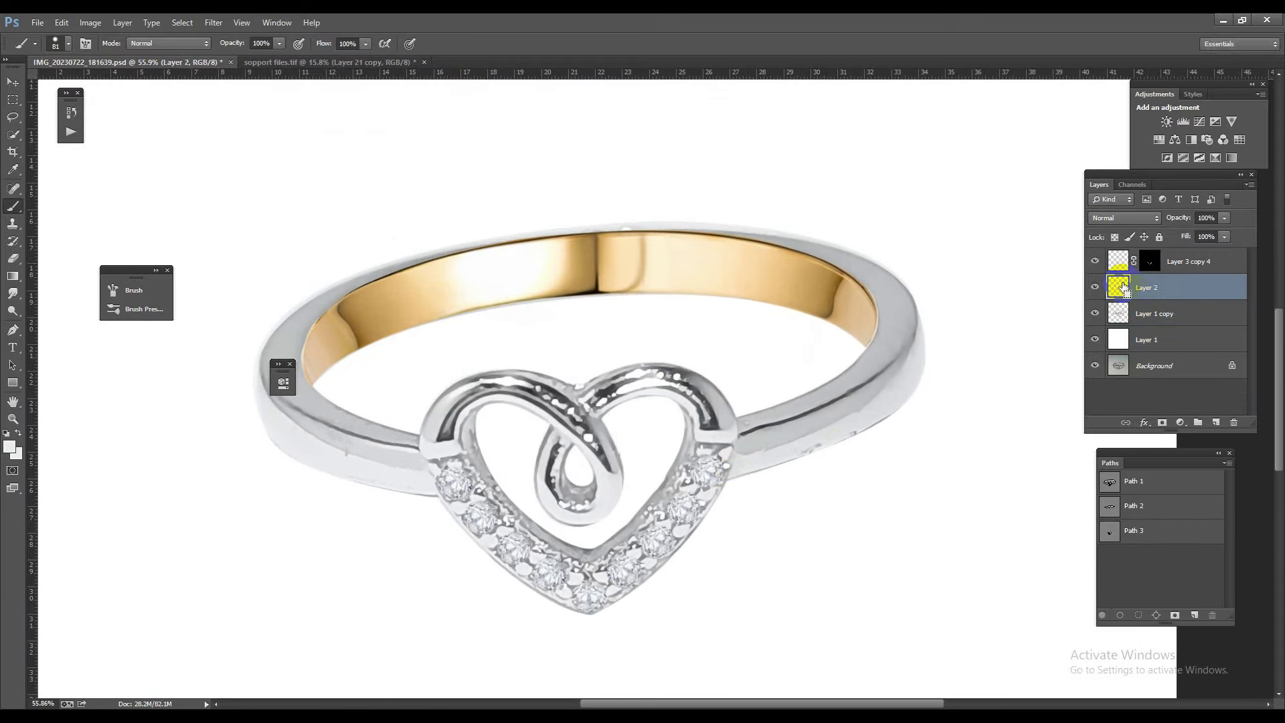
# Step: Try a light grey Color-mode fill layer over the inner band, then delete it
pyautogui.click(1217, 423)
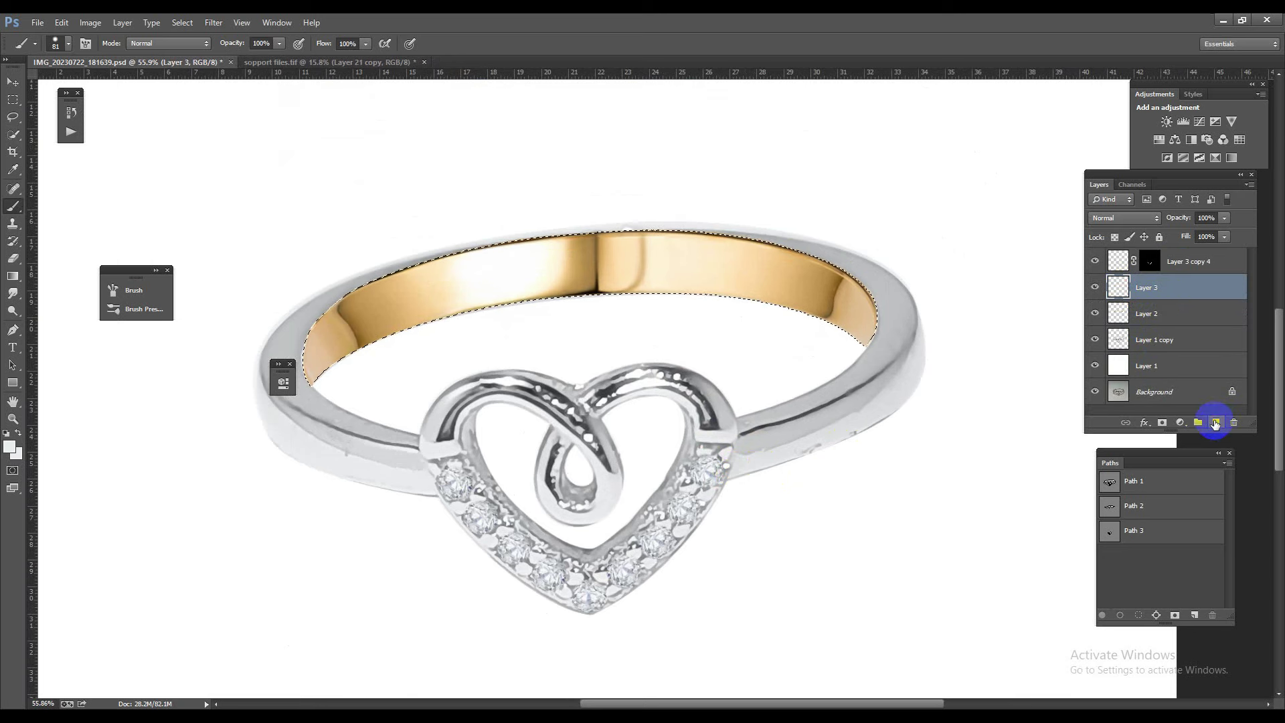
pyautogui.hotkey('alt', 'BackSpace')
pyautogui.click(1143, 216)
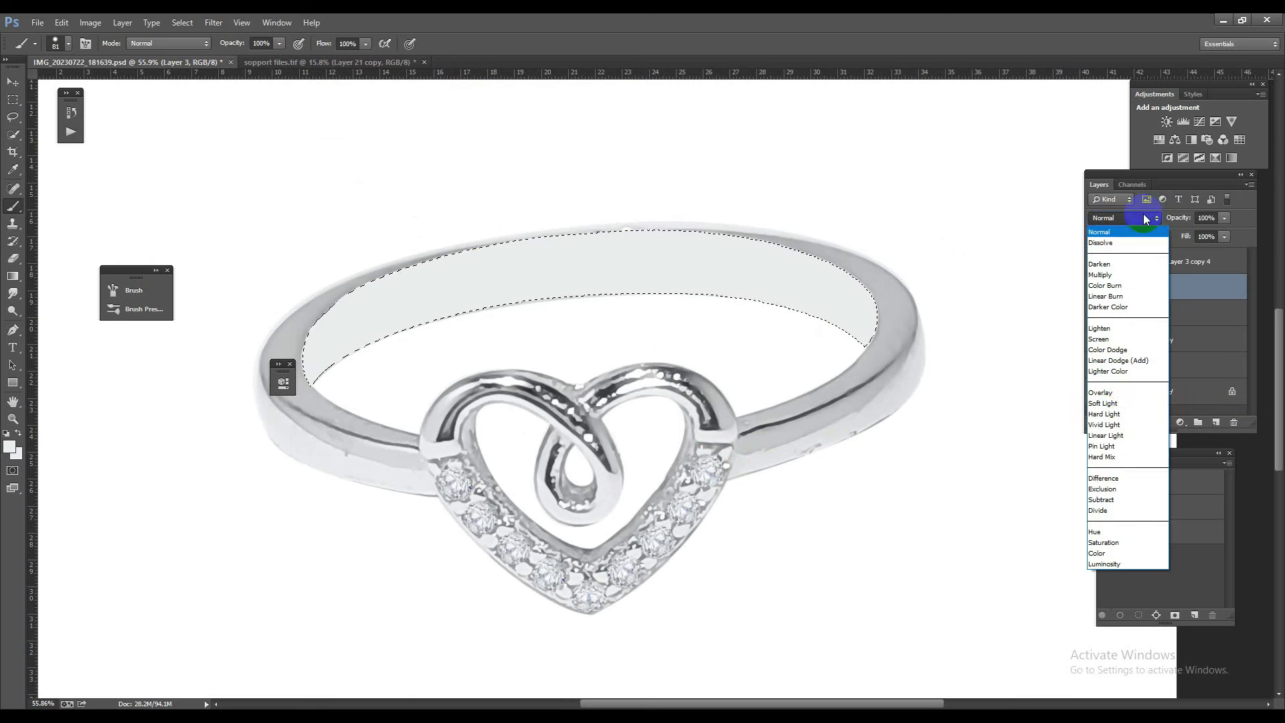
pyautogui.click(1125, 550)
pyautogui.hotkey('ctrl', 'd')
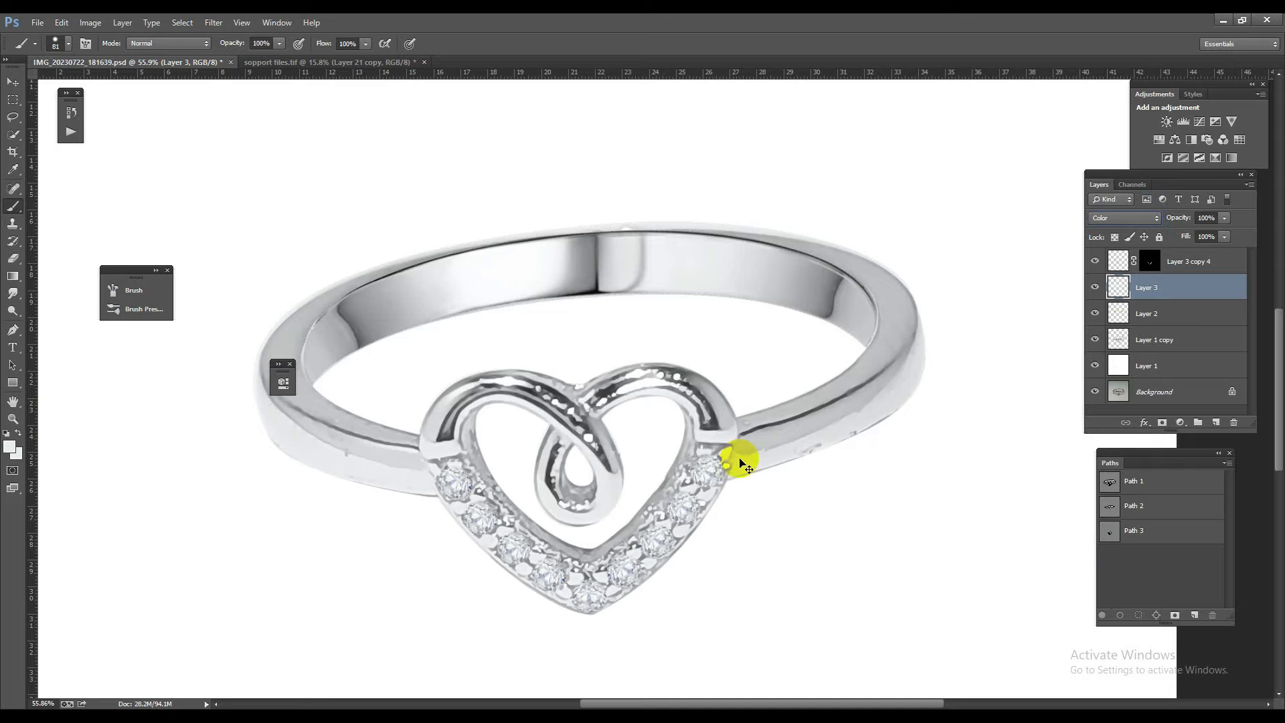
pyautogui.moveTo(743, 462); pyautogui.dragTo(745, 403)
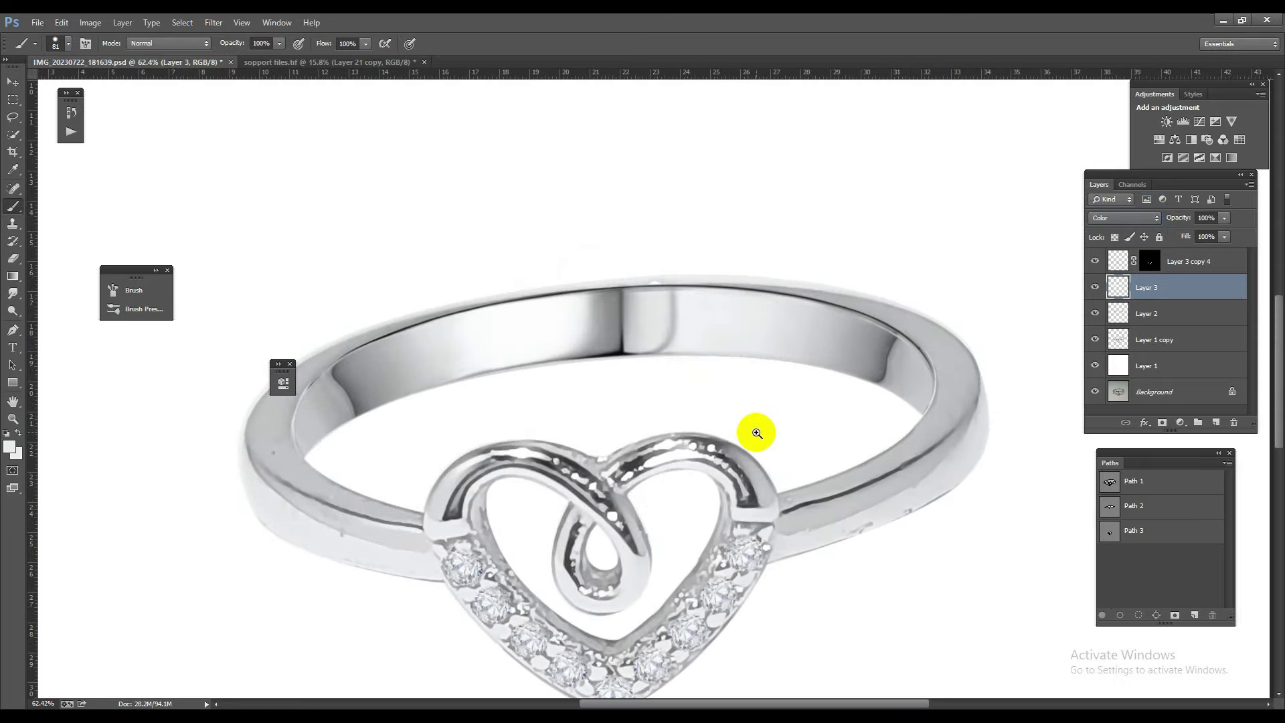
pyautogui.scroll(-2, 756, 433)
pyautogui.press('Delete')
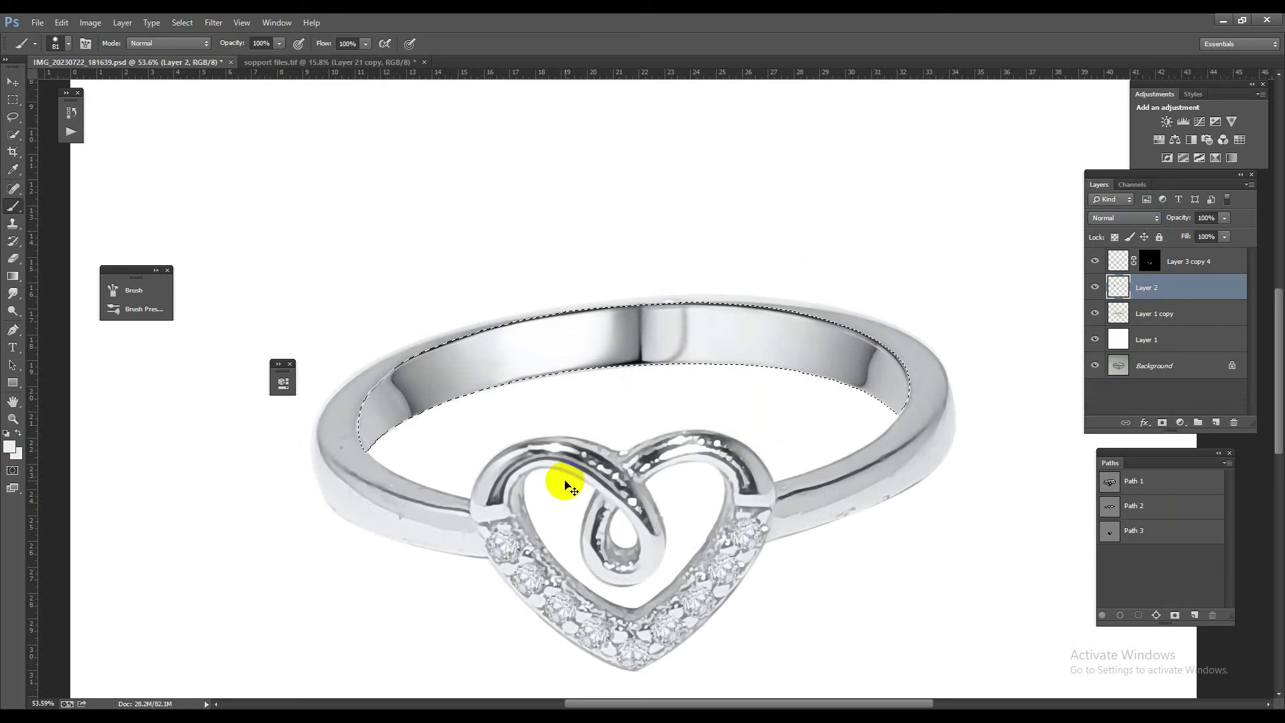
# Step: Zoom around the heart's left and right sides to inspect the inner loop on Layer 2
pyautogui.moveTo(471, 512)
pyautogui.mouseDown()
pyautogui.moveTo(494, 535)
pyautogui.moveTo(642, 514)
pyautogui.mouseUp()
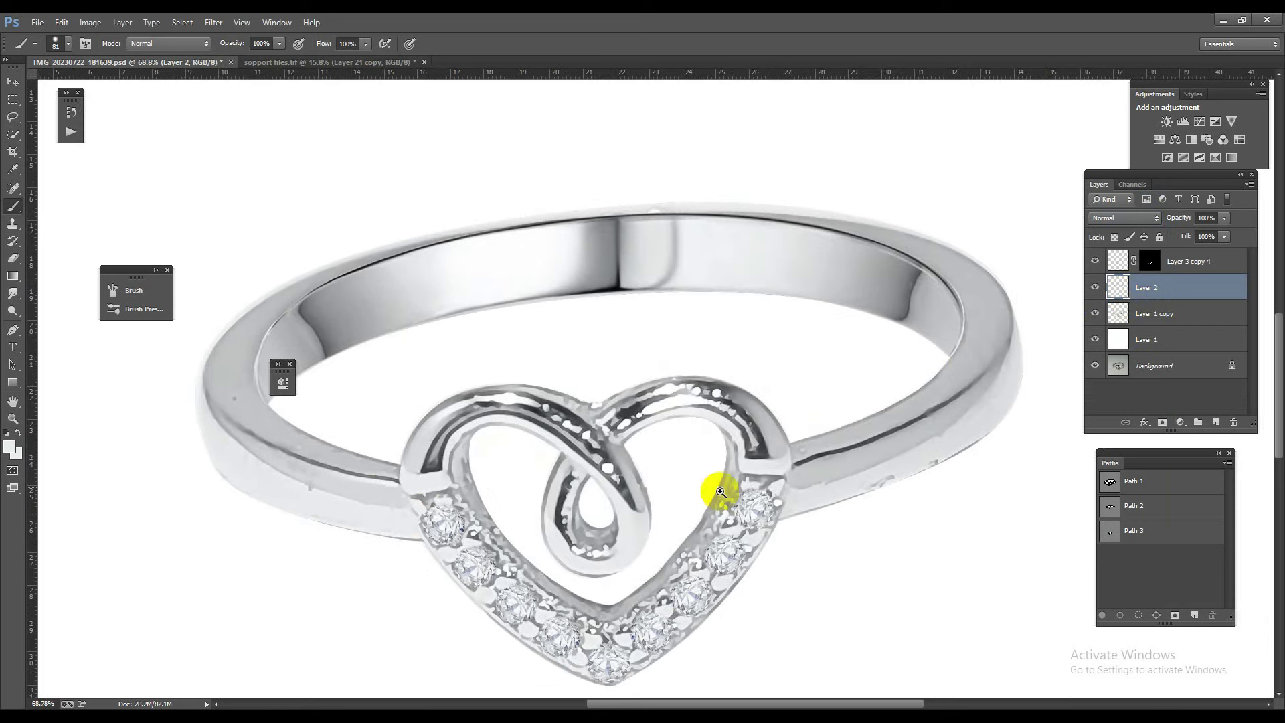
pyautogui.moveTo(720, 491); pyautogui.dragTo(825, 507)
pyautogui.moveTo(722, 511); pyautogui.dragTo(671, 511)
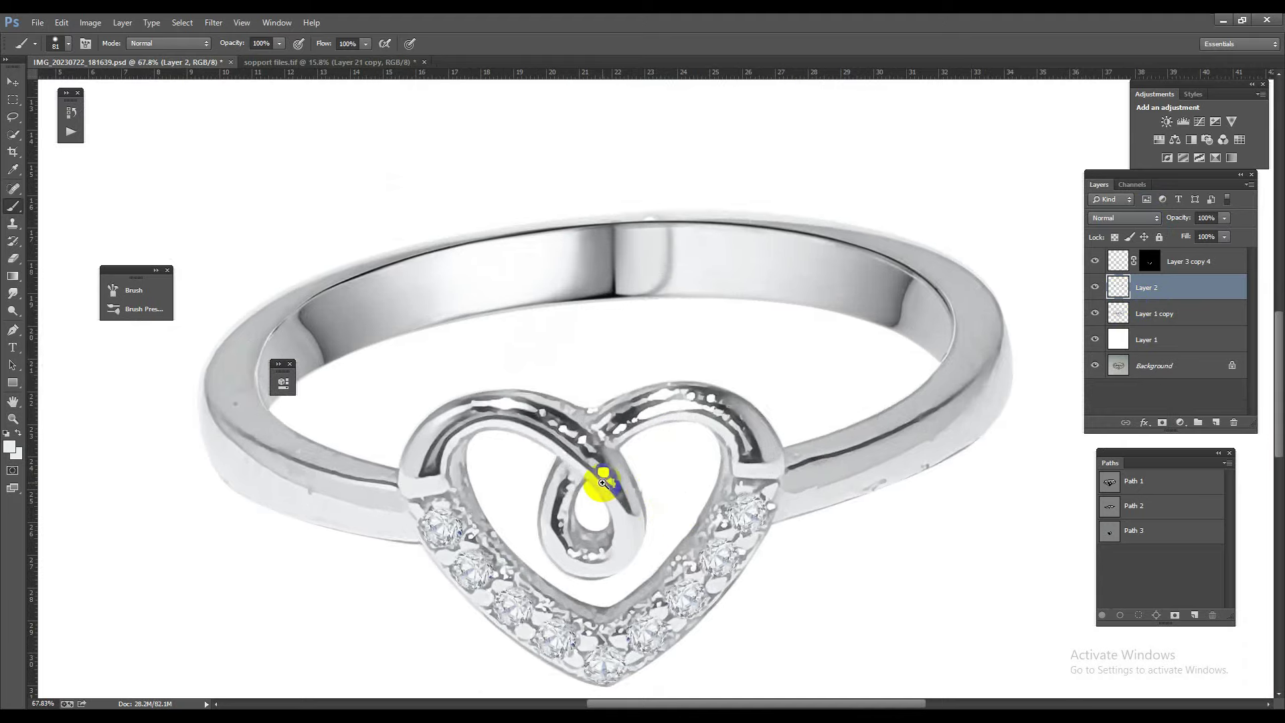
pyautogui.moveTo(597, 488); pyautogui.dragTo(636, 494)
pyautogui.moveTo(537, 464)
pyautogui.mouseDown()
pyautogui.moveTo(605, 468)
pyautogui.moveTo(589, 409)
pyautogui.moveTo(511, 482)
pyautogui.mouseUp()
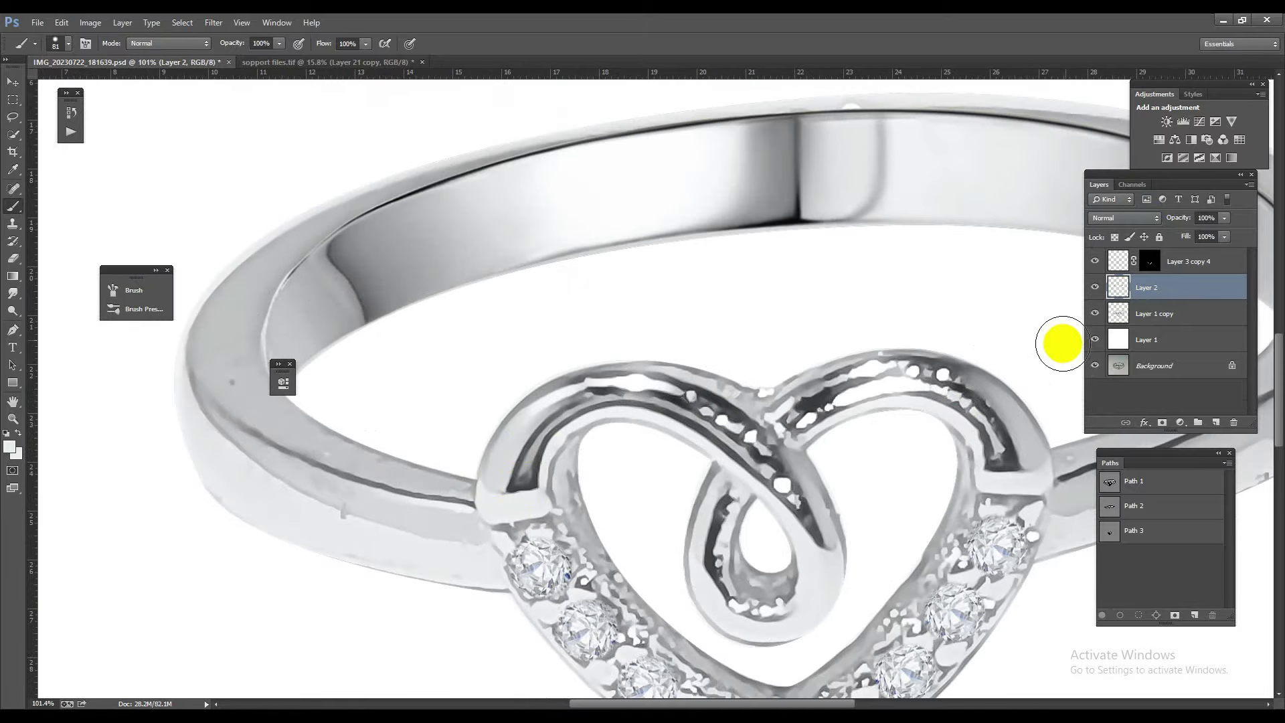
# Step: Make Layer 1 copy active and switch to the Mixer Brush Tool
pyautogui.click(1126, 314)
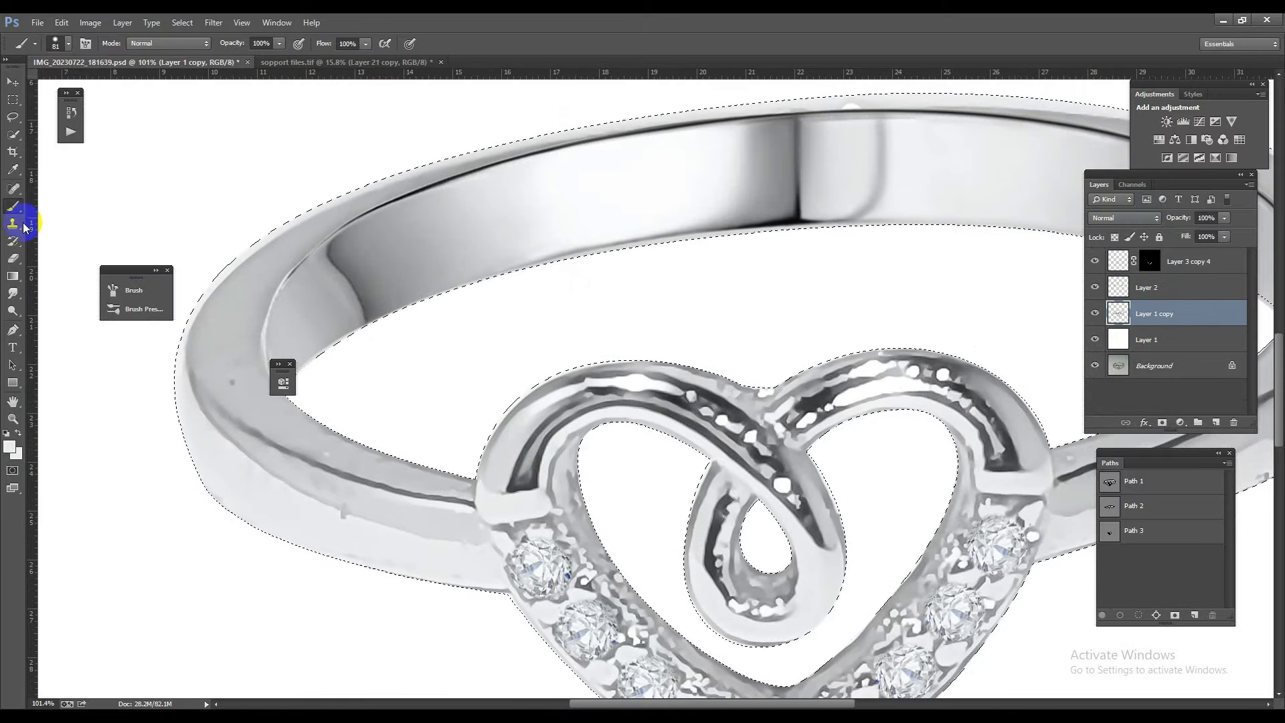
pyautogui.rightClick(12, 206)
pyautogui.click(56, 242)
pyautogui.moveTo(344, 393); pyautogui.dragTo(359, 450)
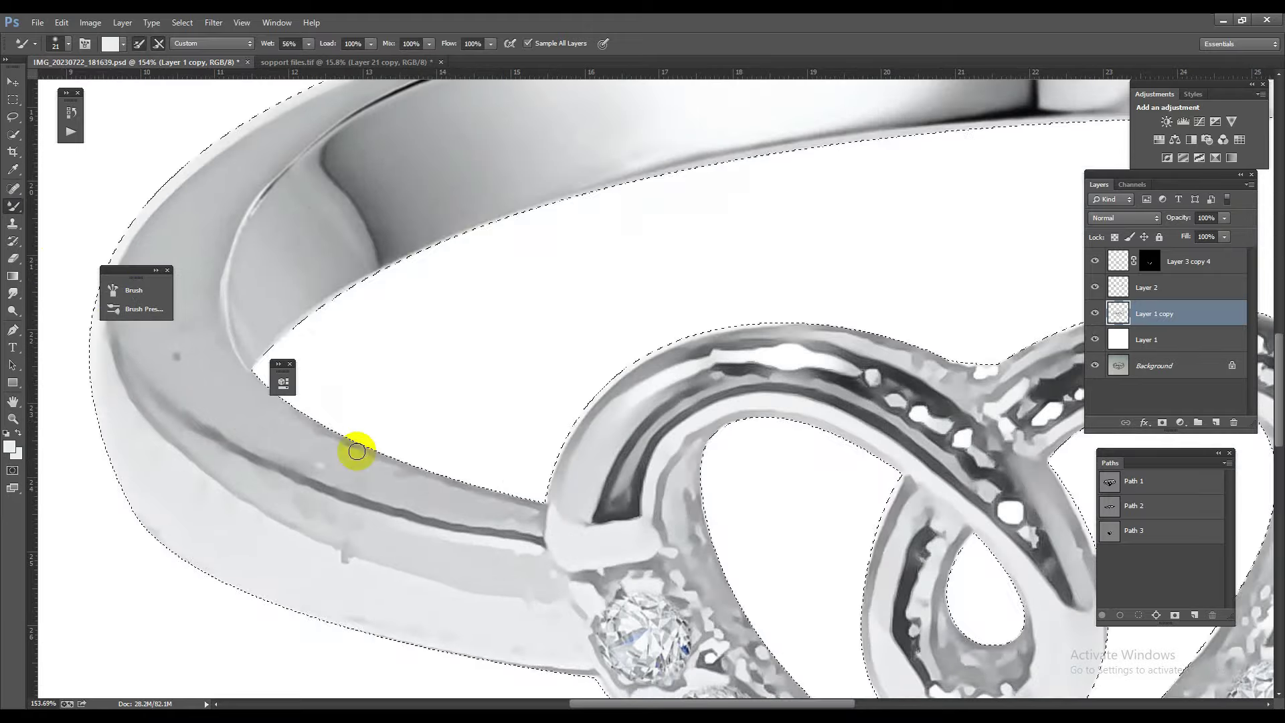
# Step: Blend the band's shading, dark line and lower edge near the heart, then fit the ring on screen
pyautogui.moveTo(262, 416)
pyautogui.mouseDown()
pyautogui.moveTo(508, 513)
pyautogui.moveTo(273, 445)
pyautogui.moveTo(175, 353)
pyautogui.moveTo(315, 534)
pyautogui.mouseUp()
pyautogui.scroll(-3, 344, 459)
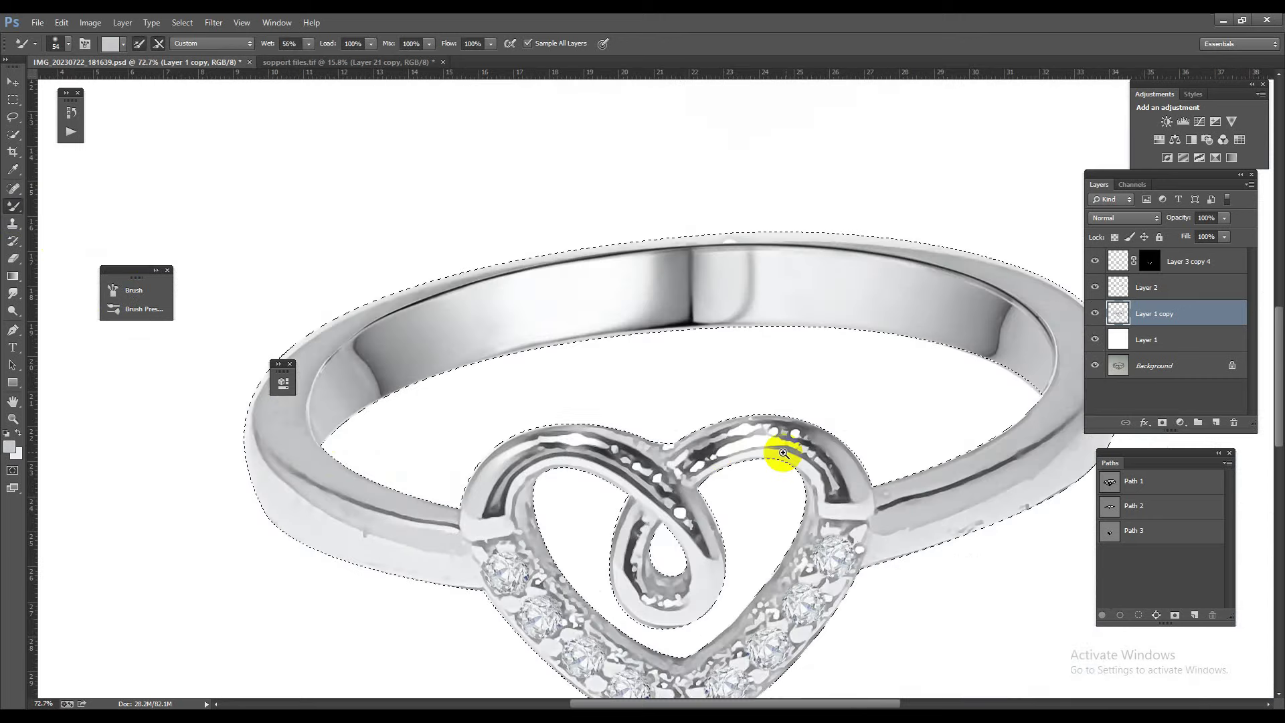
pyautogui.scroll(3, 781, 451)
pyautogui.moveTo(863, 416)
pyautogui.mouseDown()
pyautogui.moveTo(908, 381)
pyautogui.moveTo(849, 420)
pyautogui.mouseUp()
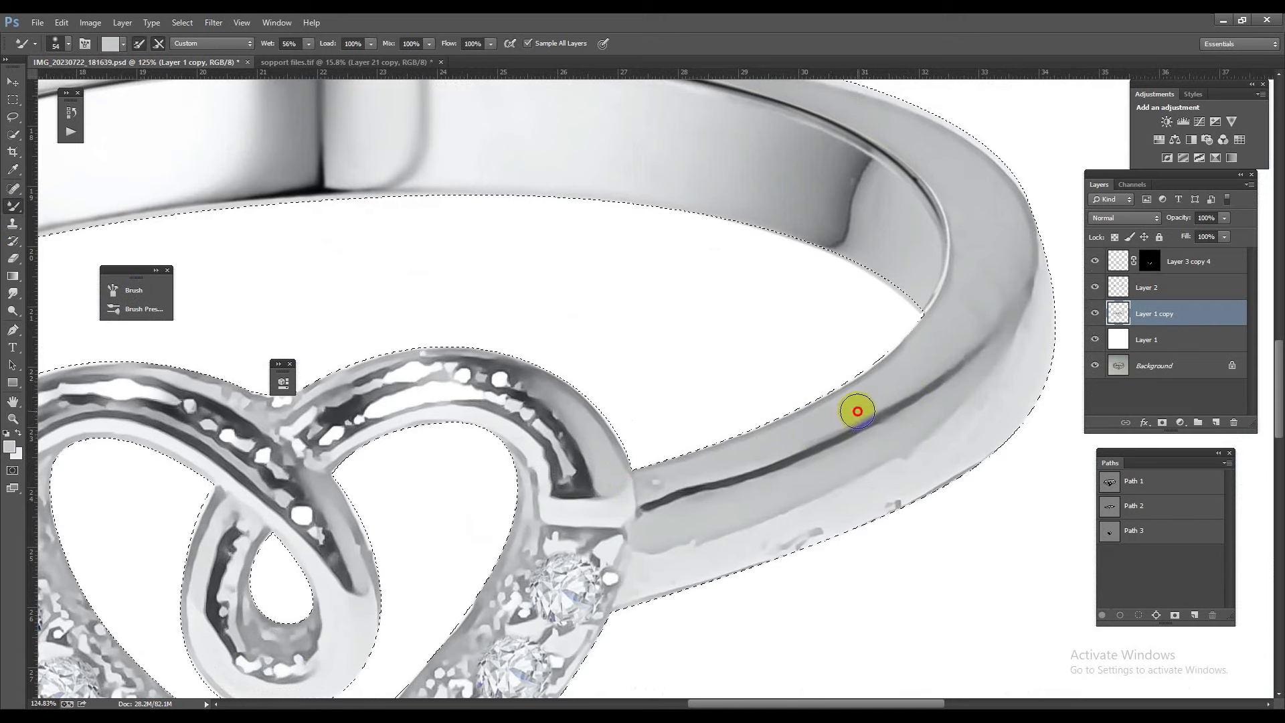
pyautogui.moveTo(637, 498); pyautogui.dragTo(747, 462)
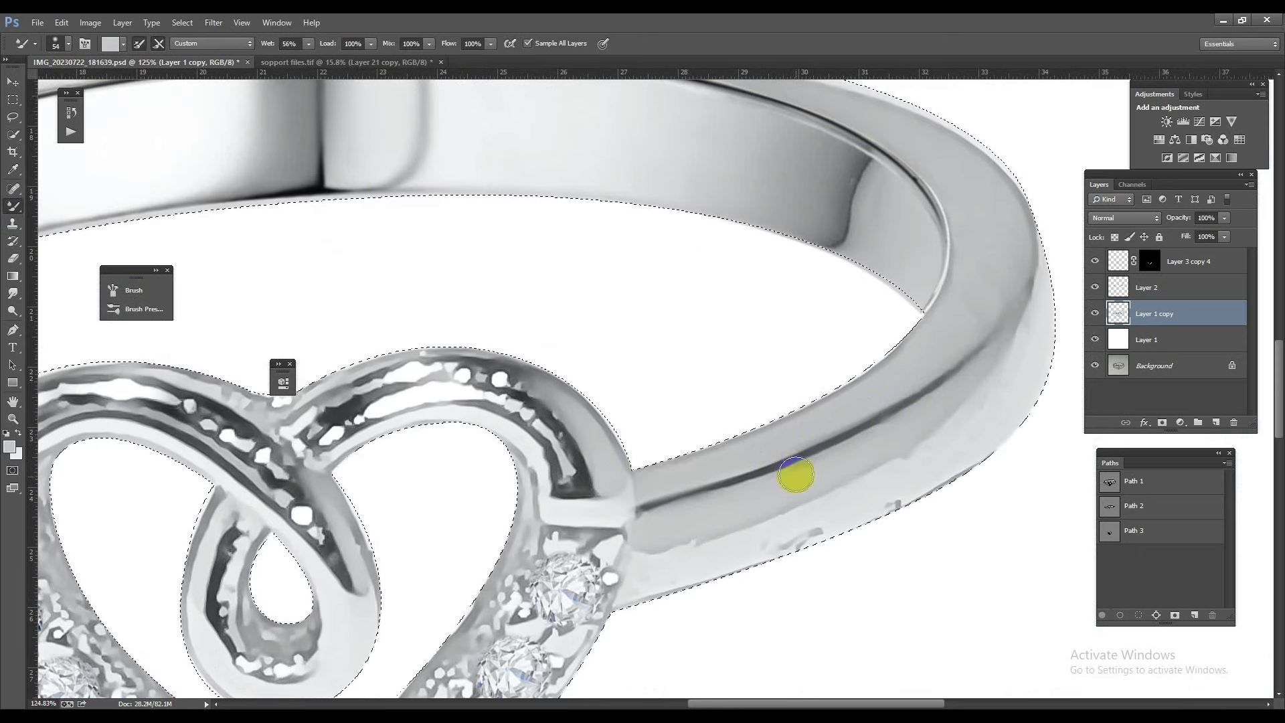
pyautogui.moveTo(966, 460); pyautogui.dragTo(889, 492)
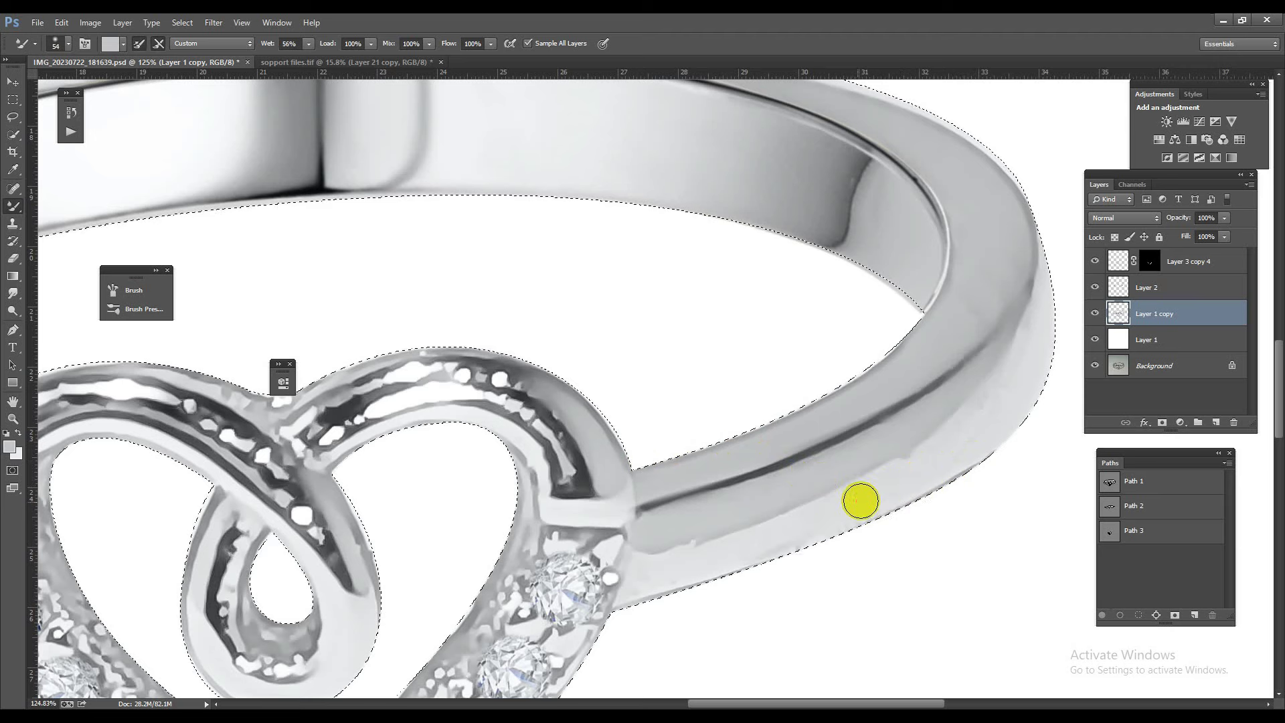
pyautogui.hotkey('ctrl', '0')
# Step: Bring the curved band piece (Layer 47) from sopport files.tif into the ring document under Free Transform
pyautogui.rightClick(586, 82)
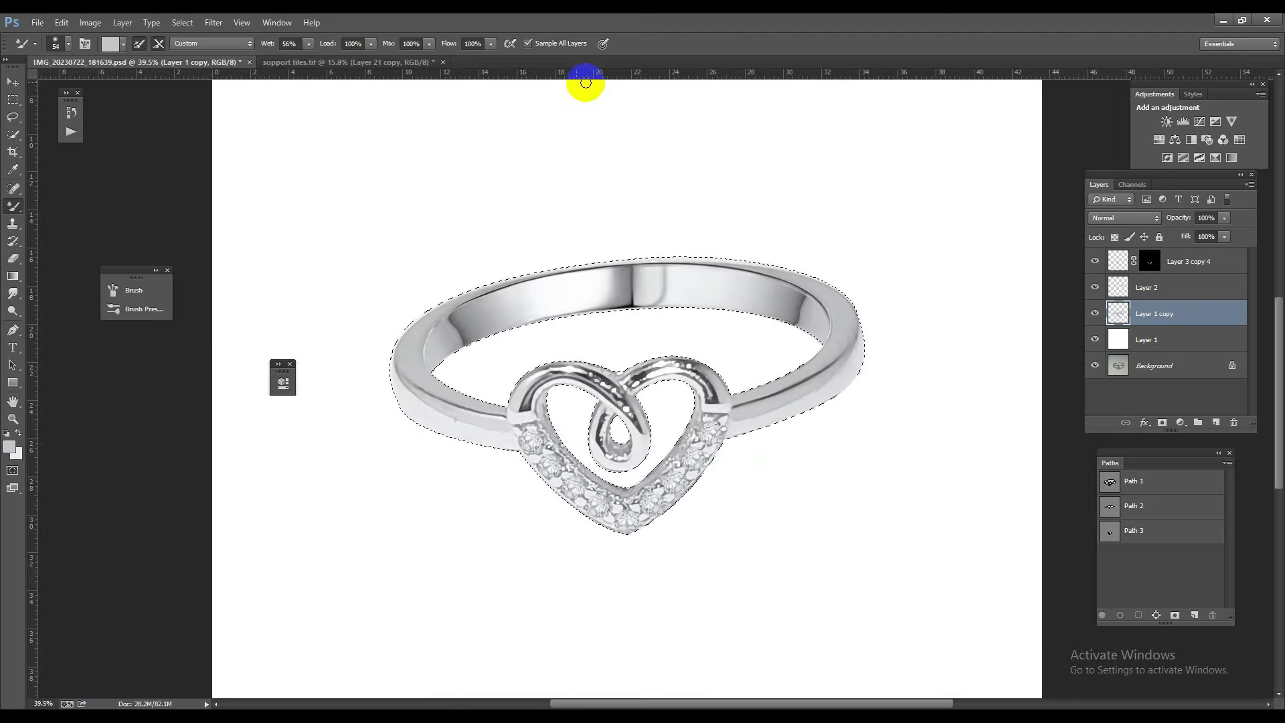
pyautogui.click(353, 62)
pyautogui.click(15, 82)
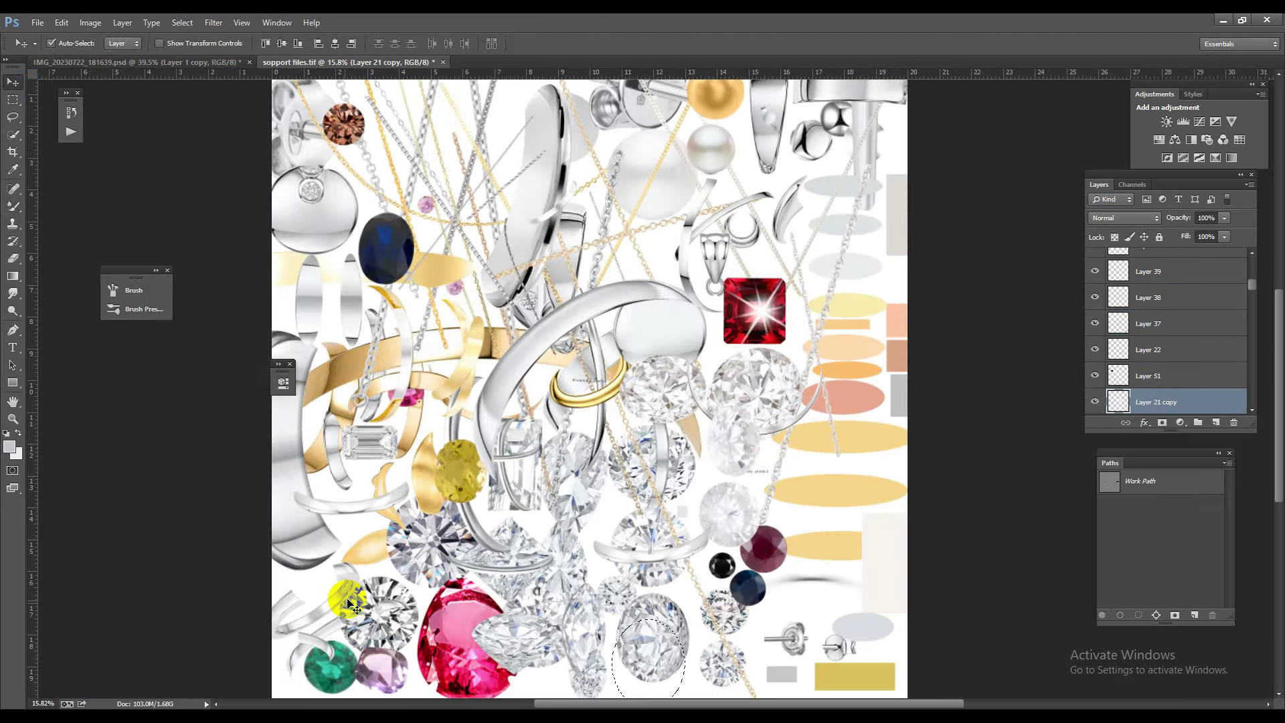
pyautogui.click(320, 653)
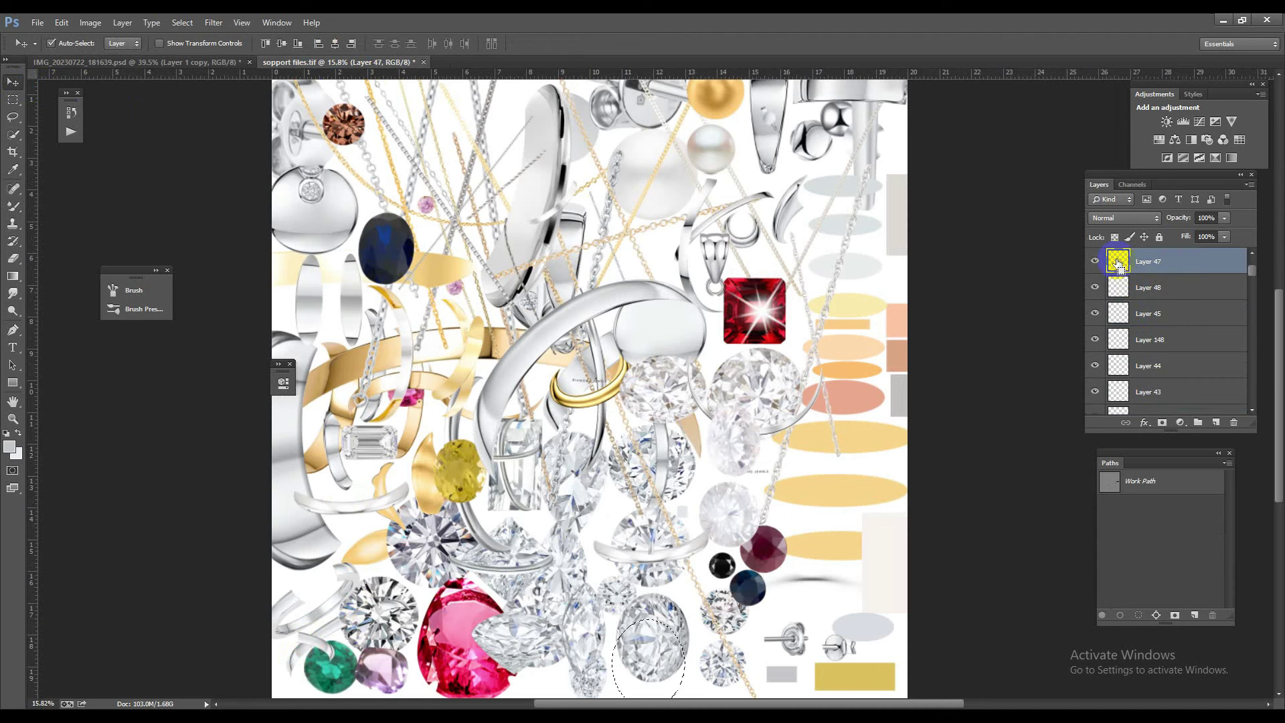
pyautogui.click(189, 69)
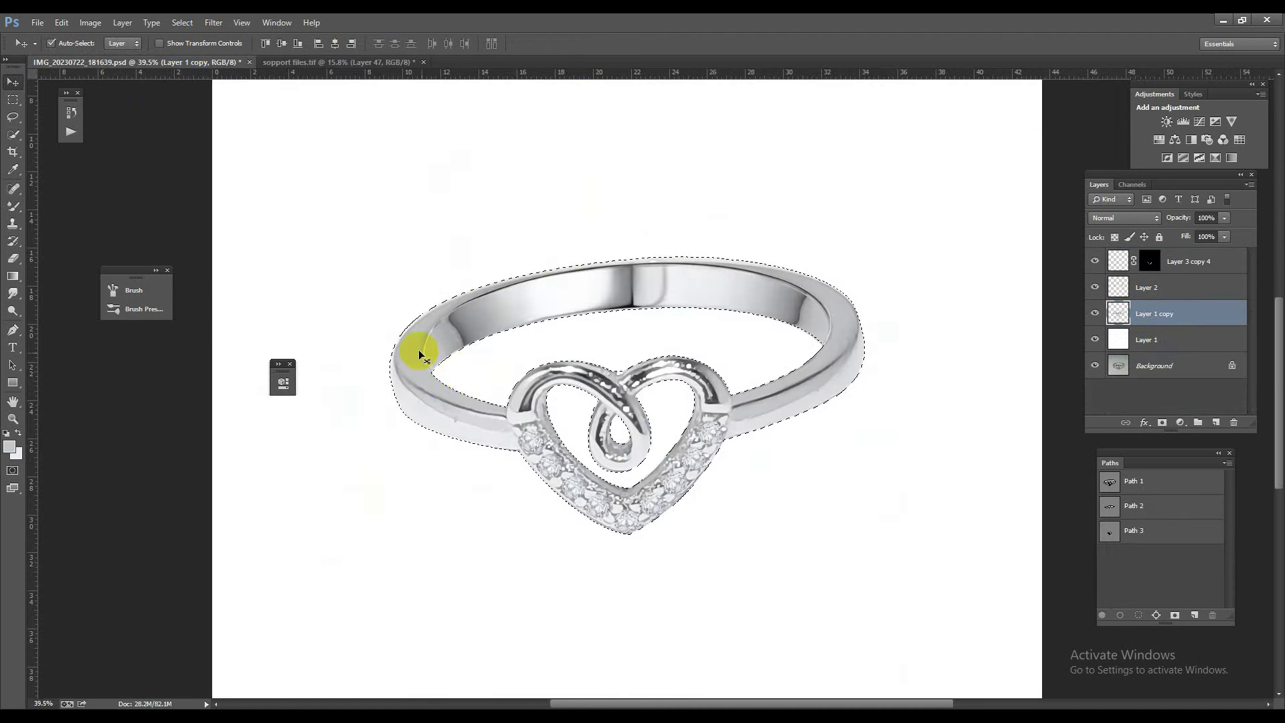
pyautogui.hotkey('ctrl', 't')
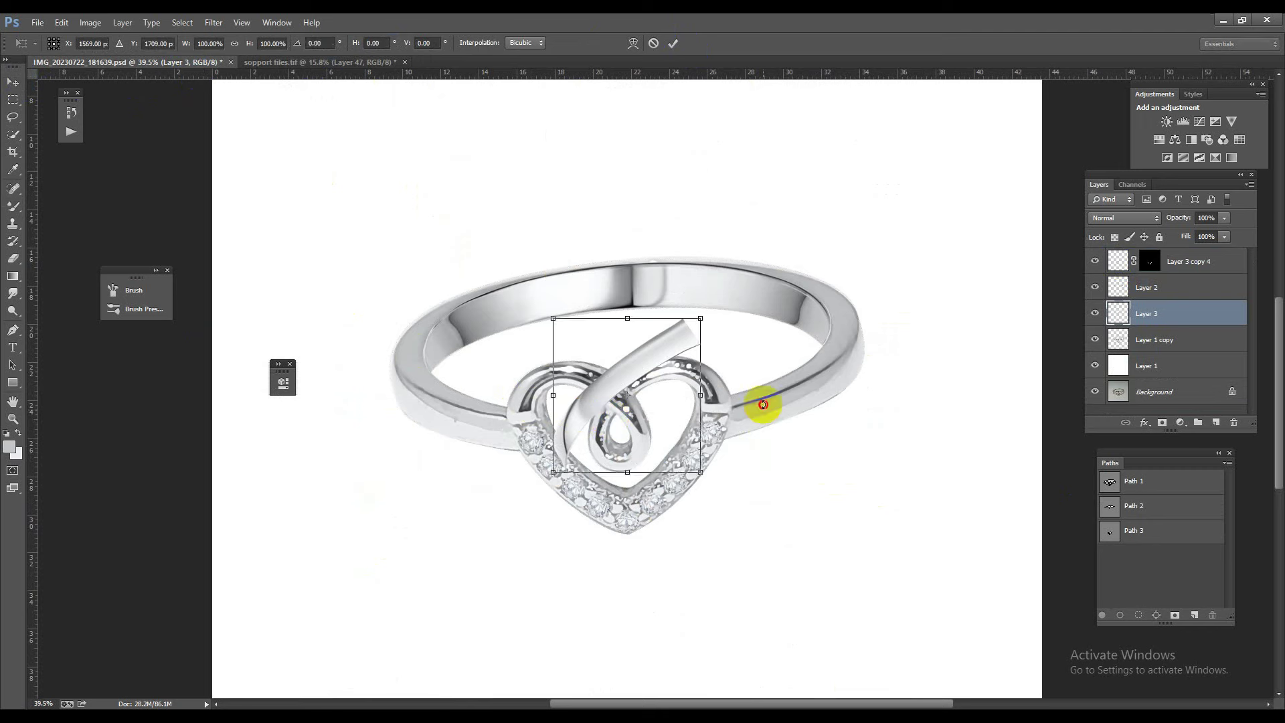
# Step: Rotate, flip horizontally and distort the pasted silver piece to lie along the ring's left band
pyautogui.moveTo(763, 412); pyautogui.dragTo(454, 259)
pyautogui.rightClick(607, 391)
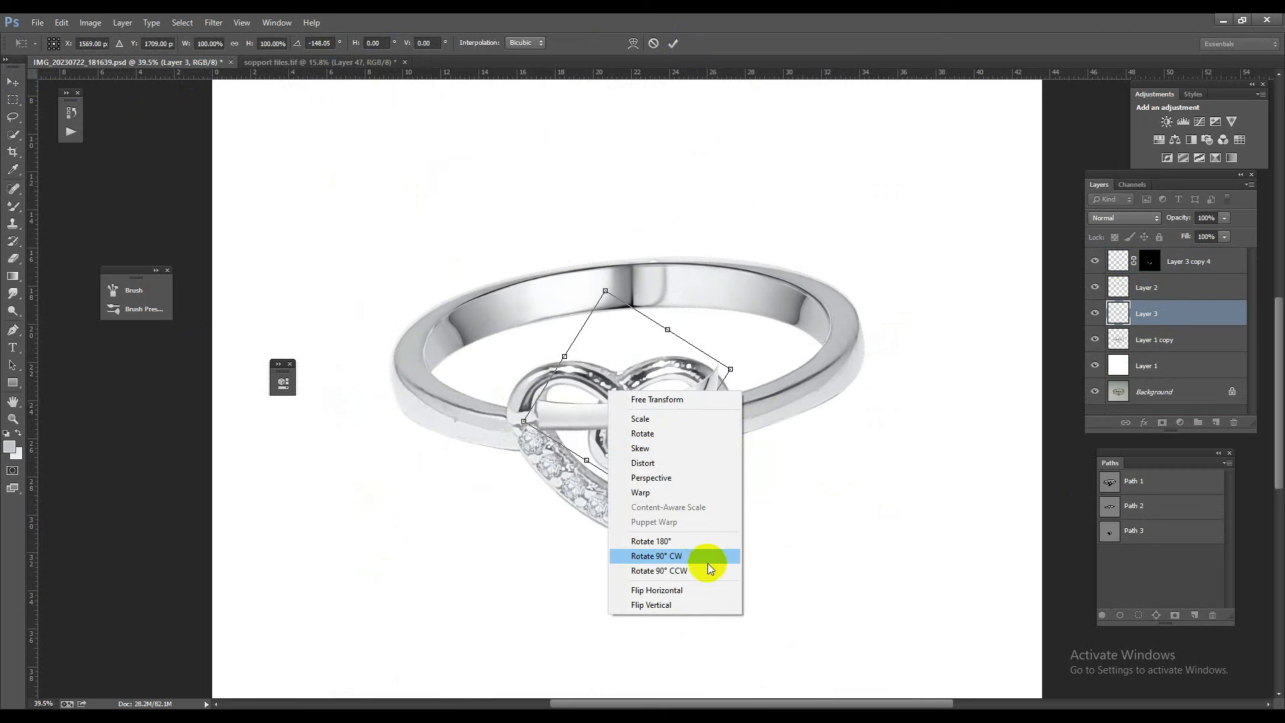
pyautogui.click(702, 589)
pyautogui.moveTo(637, 445); pyautogui.dragTo(496, 415)
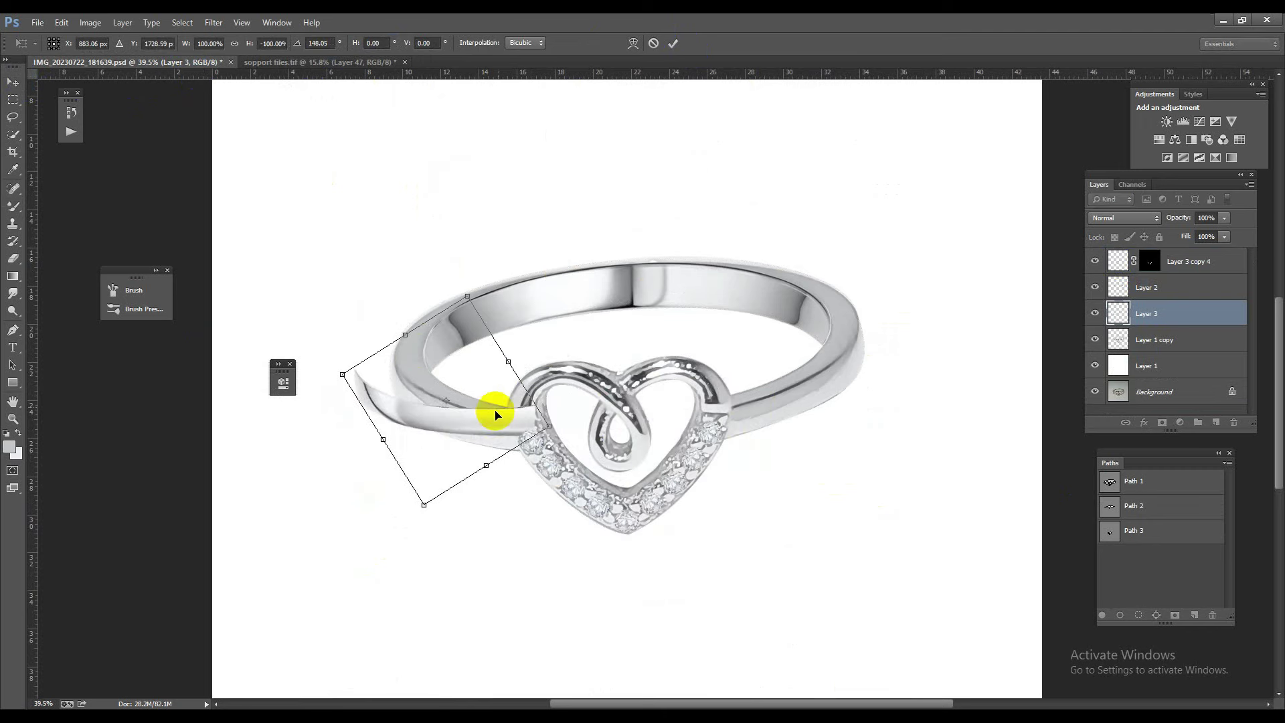
pyautogui.scroll(5, 629, 416)
pyautogui.moveTo(631, 416); pyautogui.dragTo(632, 531)
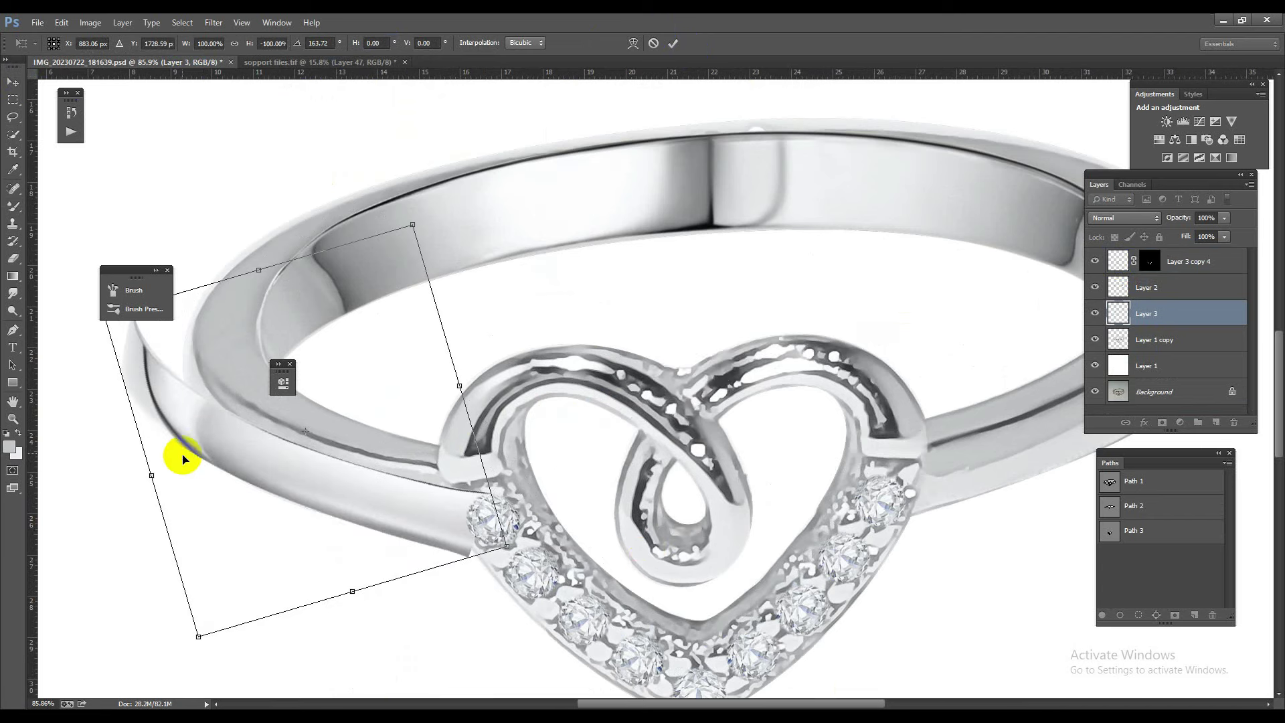
pyautogui.hscroll(-3, 302, 494)
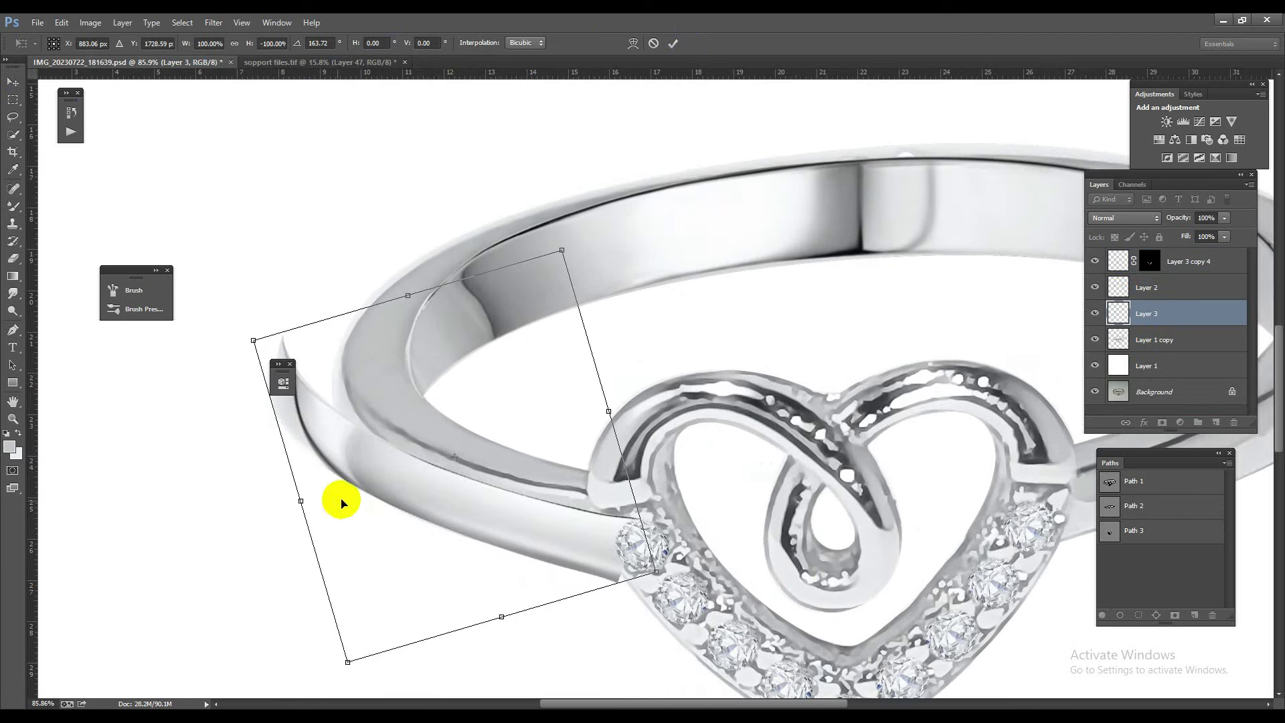
pyautogui.moveTo(253, 340); pyautogui.dragTo(315, 362)
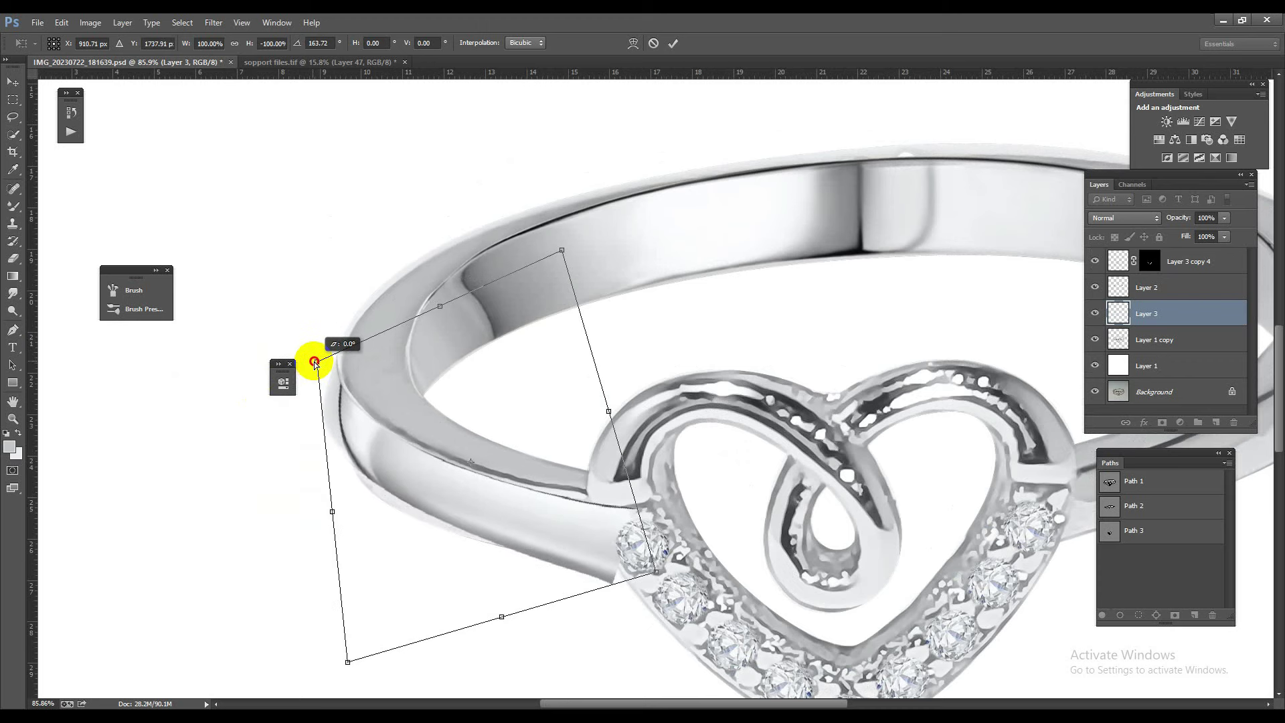
pyautogui.press('Escape')
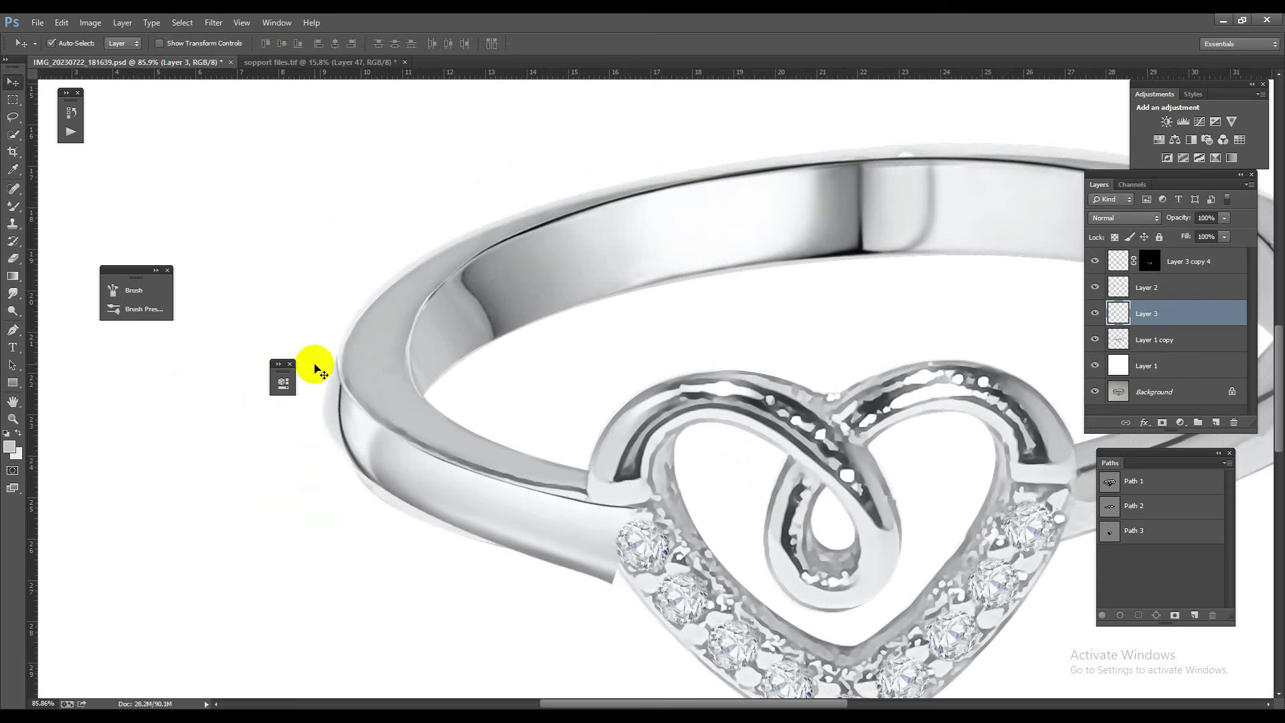
pyautogui.hotkey('ctrl', 't')
# Step: Warp the pasted silver piece to bend along the ring's left band toward the diamonds
pyautogui.rightClick(573, 497)
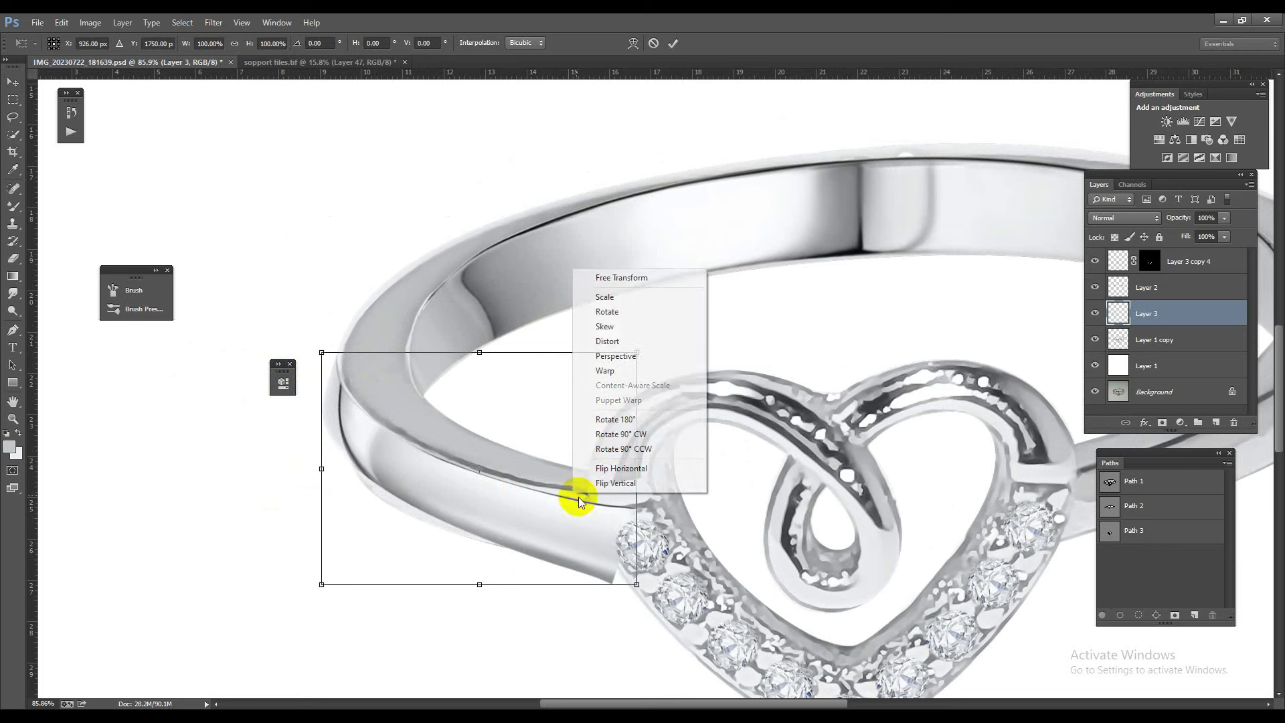
pyautogui.click(628, 371)
pyautogui.moveTo(636, 583); pyautogui.dragTo(647, 564)
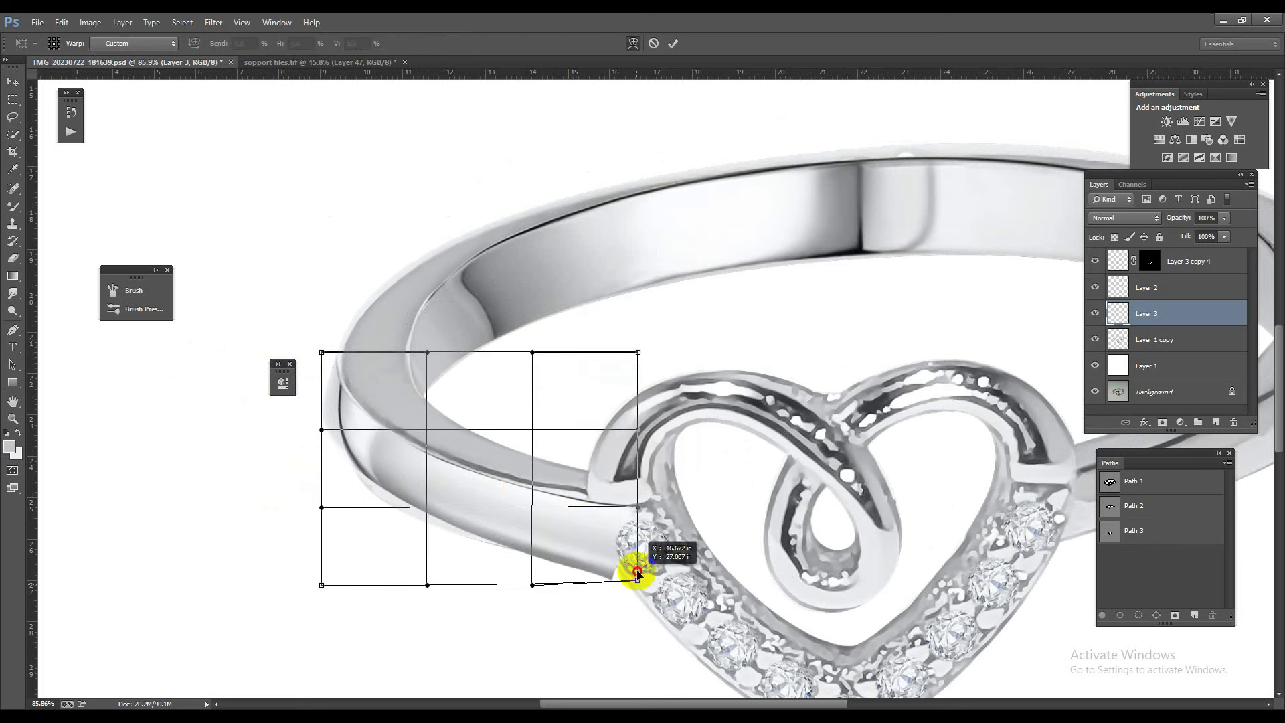
pyautogui.moveTo(373, 533); pyautogui.dragTo(367, 539)
pyautogui.moveTo(322, 430); pyautogui.dragTo(338, 434)
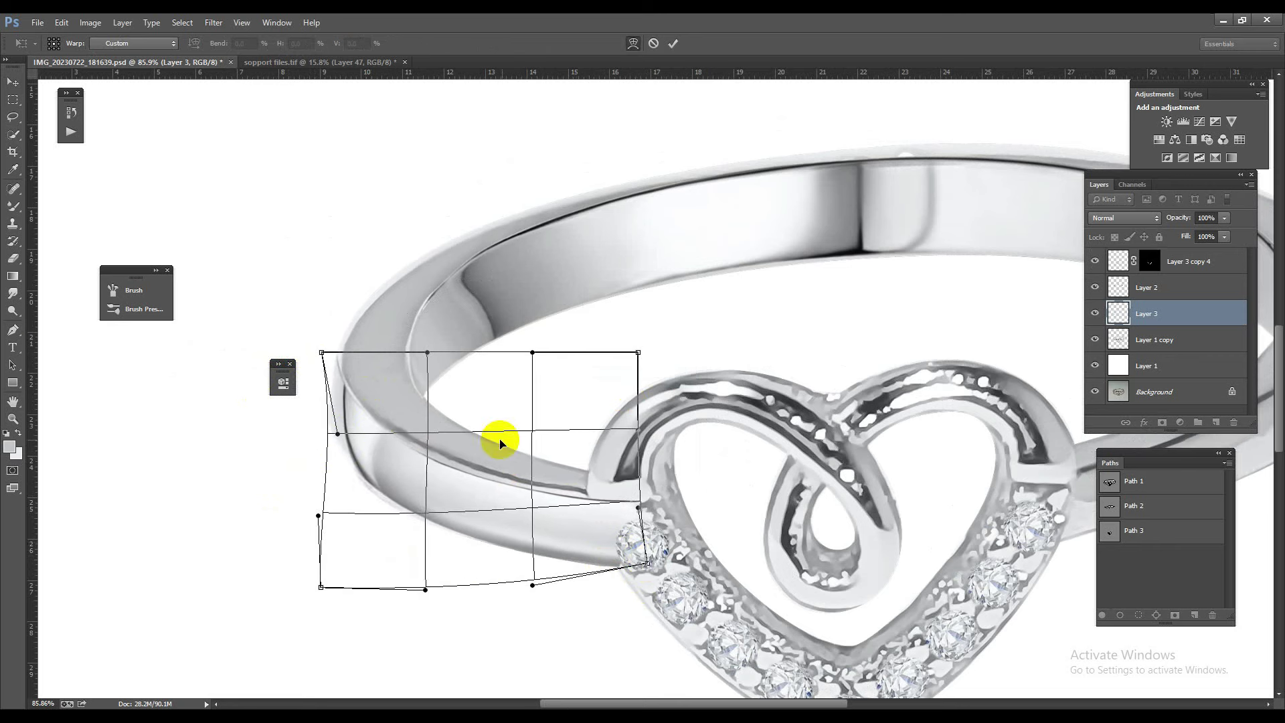
pyautogui.moveTo(497, 423); pyautogui.dragTo(502, 416)
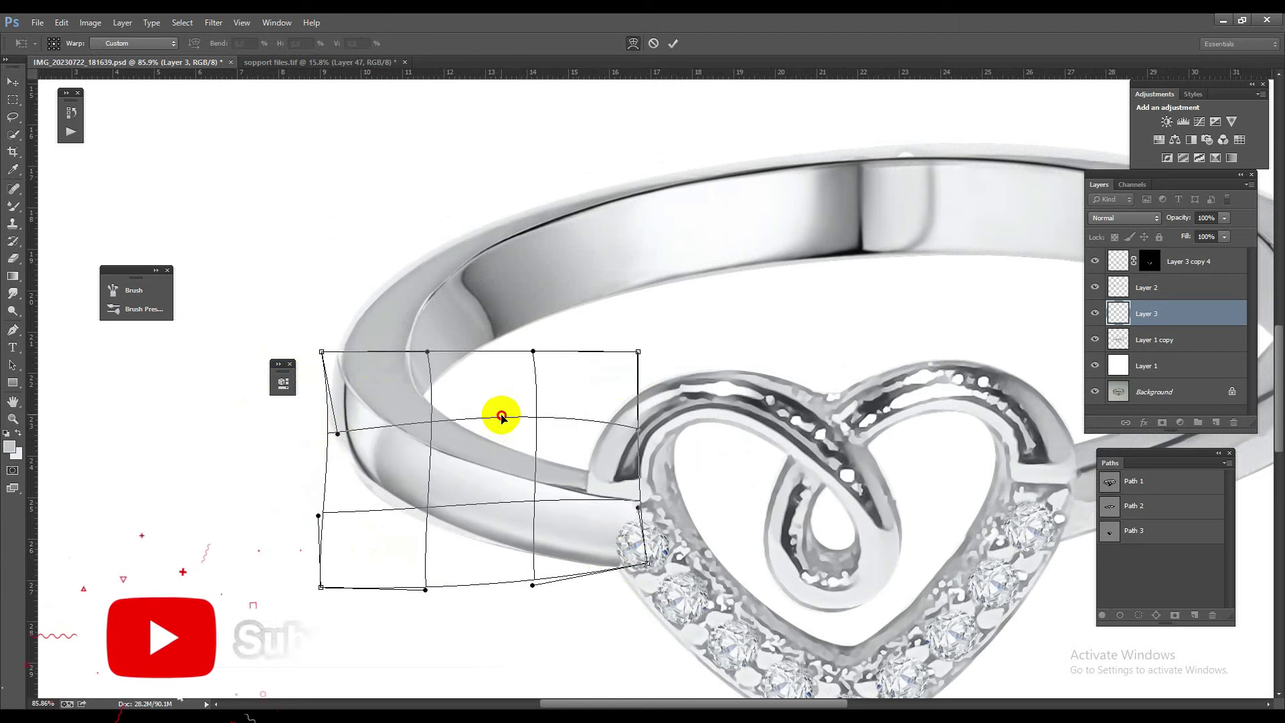
pyautogui.moveTo(373, 545); pyautogui.dragTo(364, 539)
pyautogui.moveTo(449, 581); pyautogui.dragTo(450, 578)
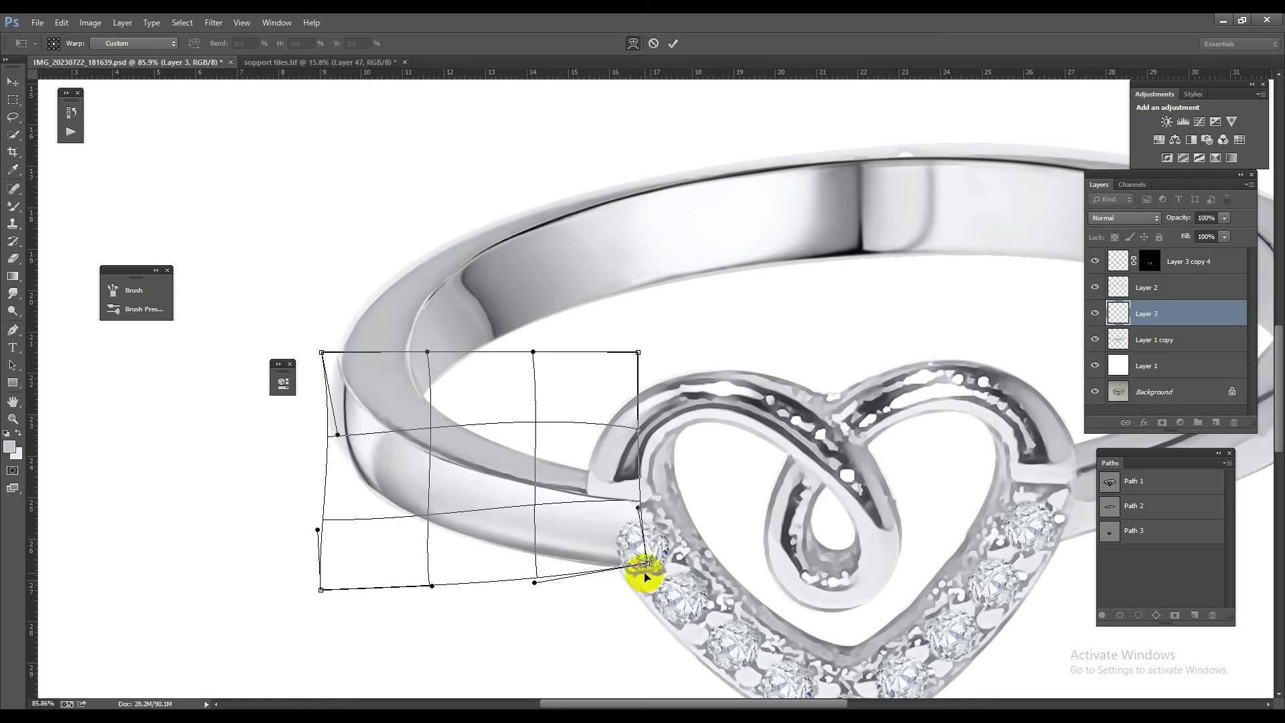
pyautogui.moveTo(340, 435); pyautogui.dragTo(354, 439)
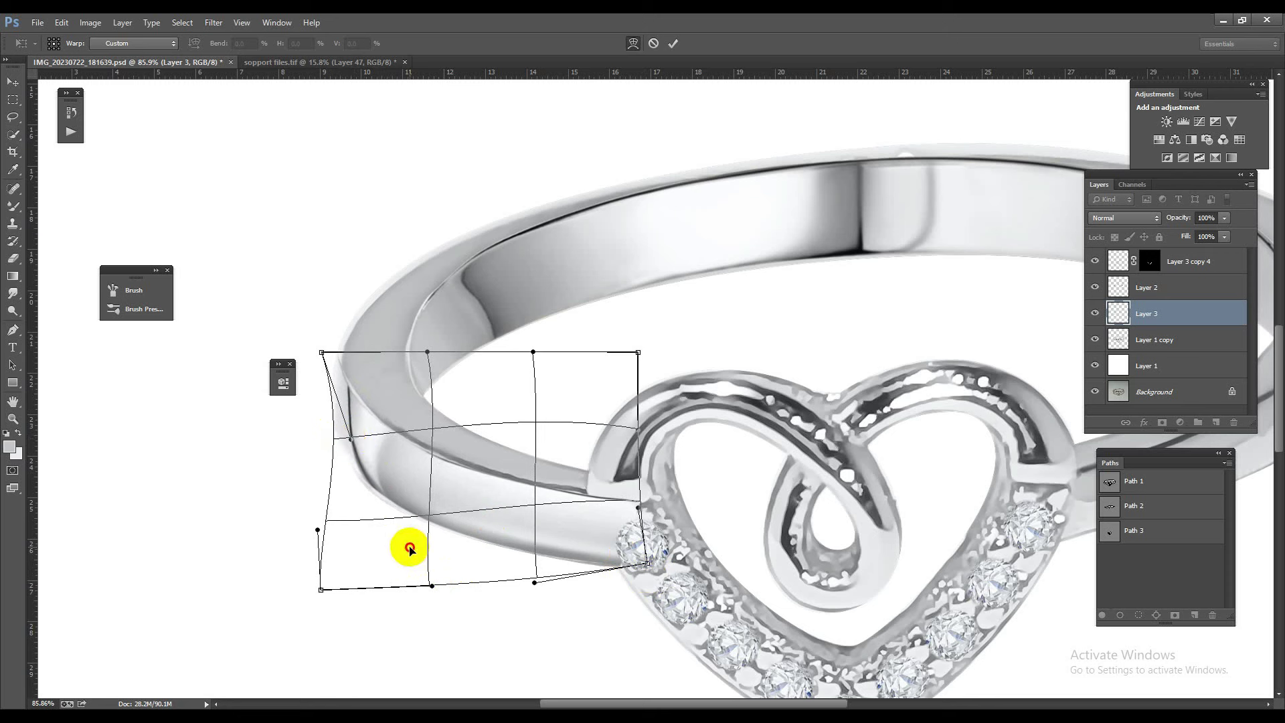
pyautogui.moveTo(392, 536); pyautogui.dragTo(311, 539)
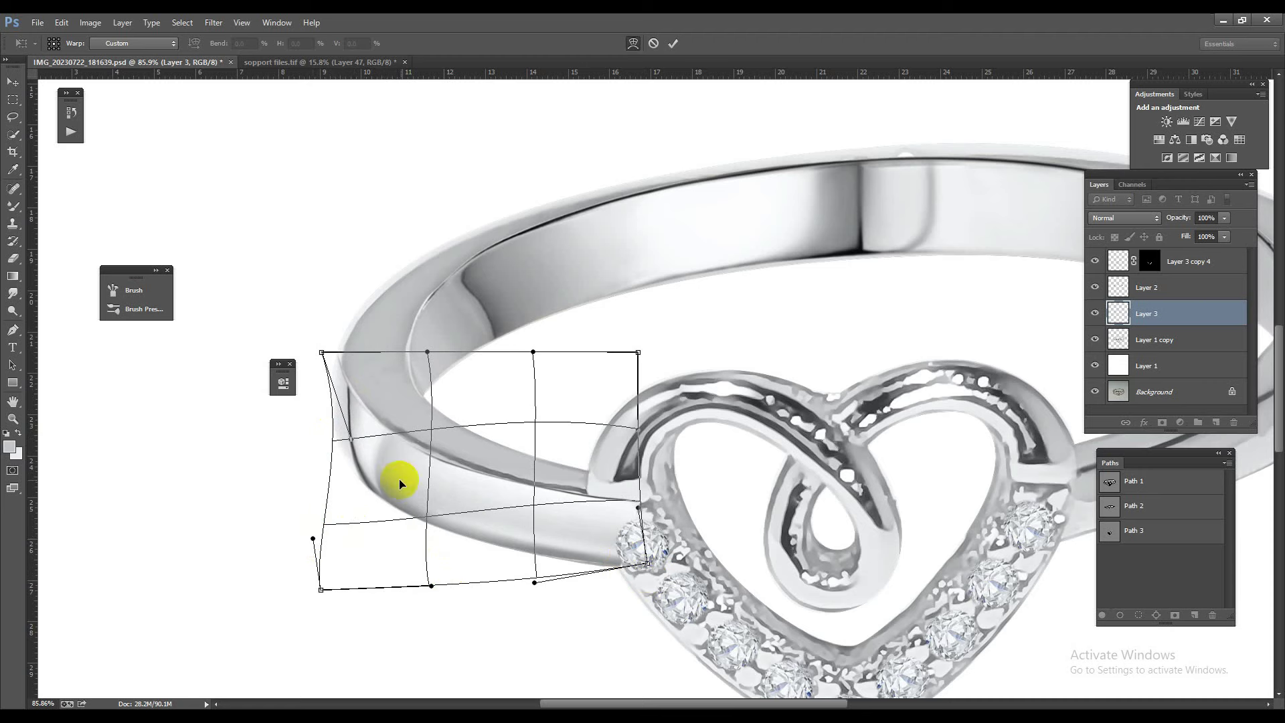
pyautogui.press('Return')
# Step: Refine the piece's end beside the diamonds with a second warp
pyautogui.scroll(2, 611, 551)
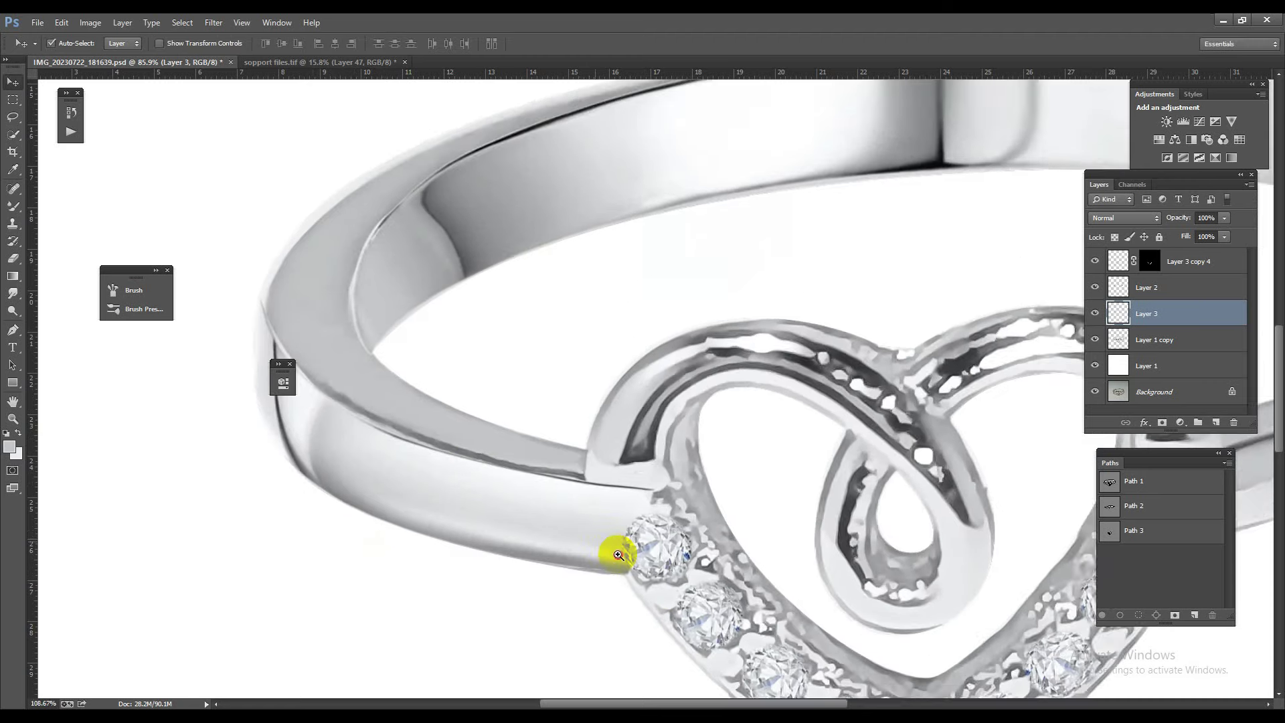
pyautogui.hotkey('ctrl', 't')
pyautogui.rightClick(570, 496)
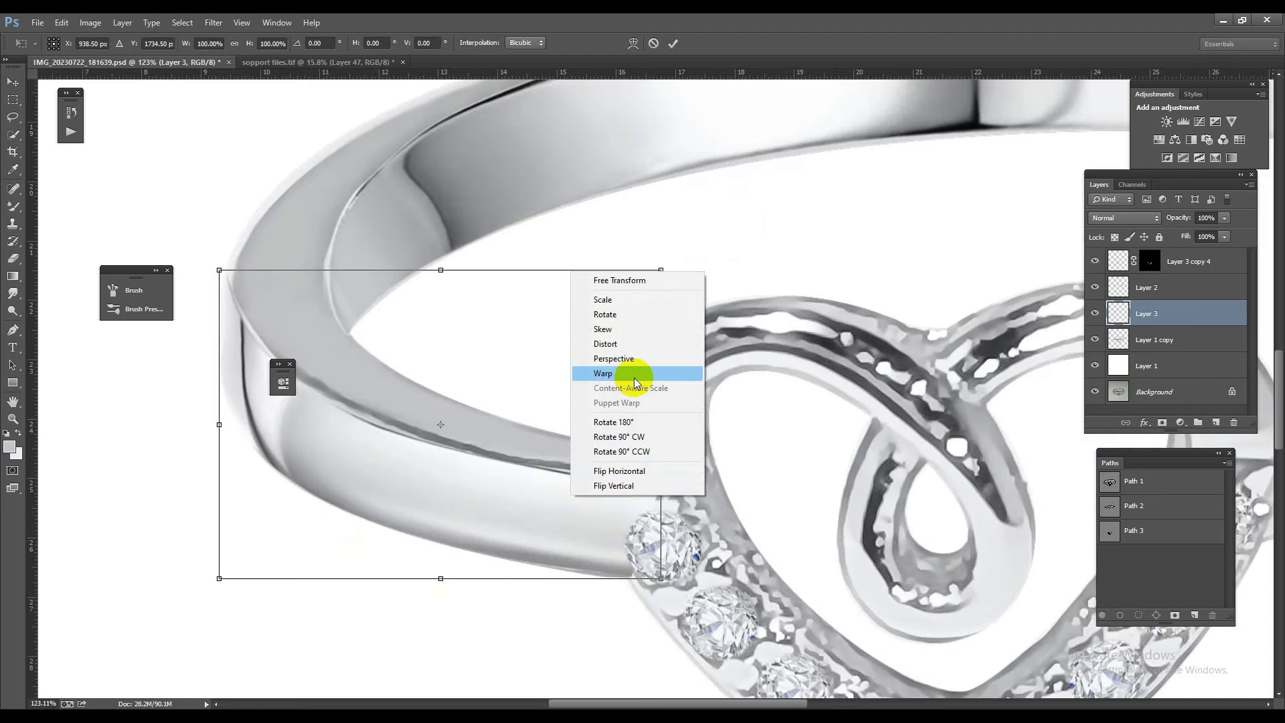
pyautogui.click(643, 372)
pyautogui.moveTo(655, 583); pyautogui.dragTo(653, 585)
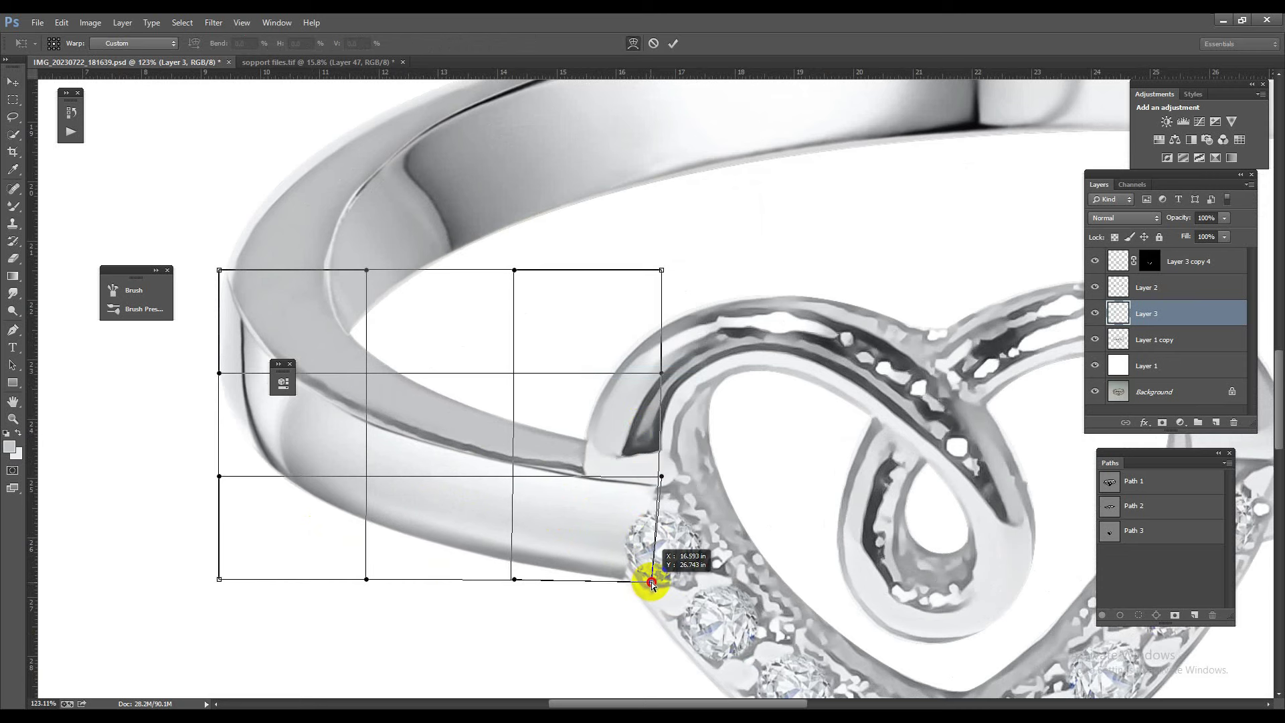
pyautogui.press('Return')
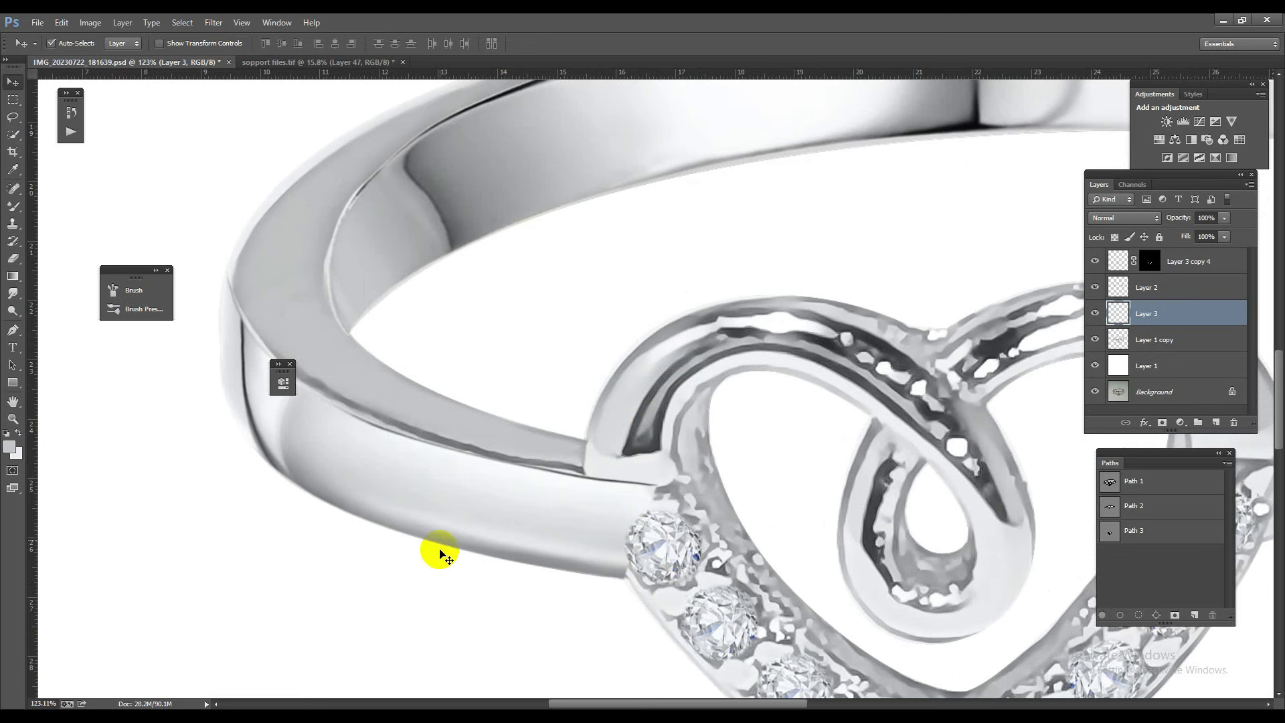
# Step: Trace a pen path where the band meets the heart and delete Layer 3's enclosed overlap
pyautogui.click(15, 329)
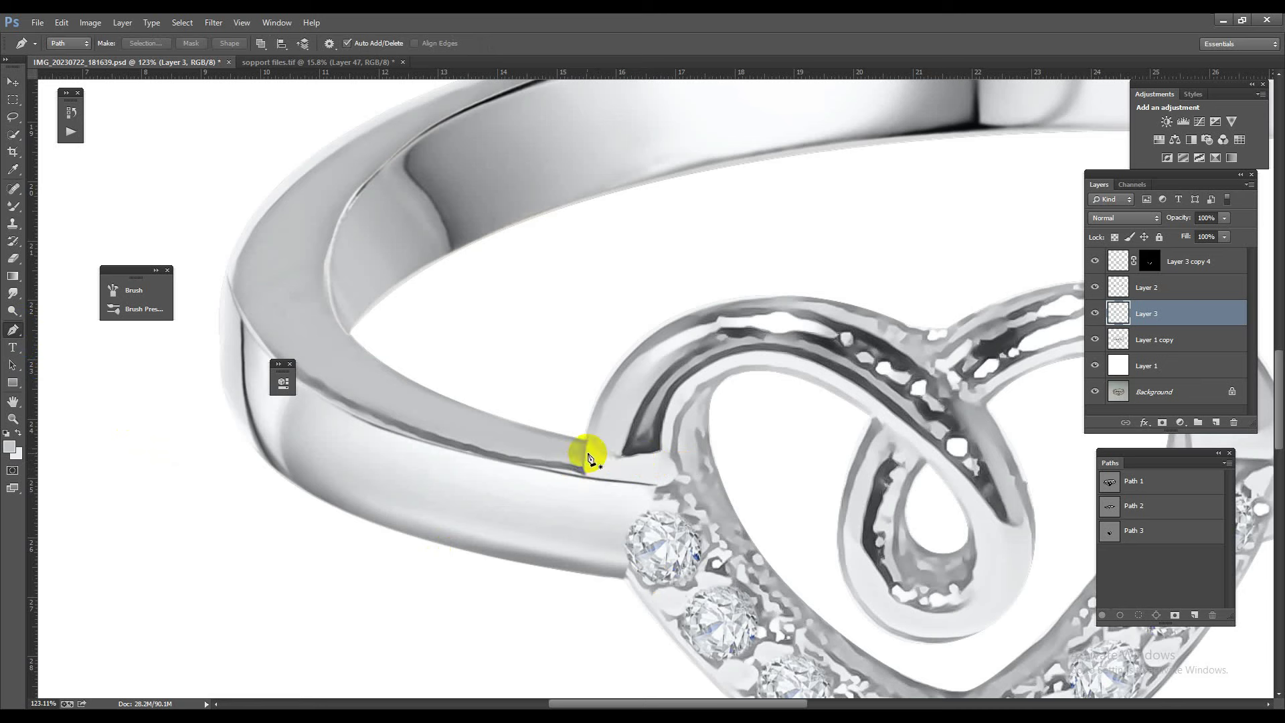
pyautogui.click(582, 450)
pyautogui.moveTo(644, 604); pyautogui.dragTo(689, 641)
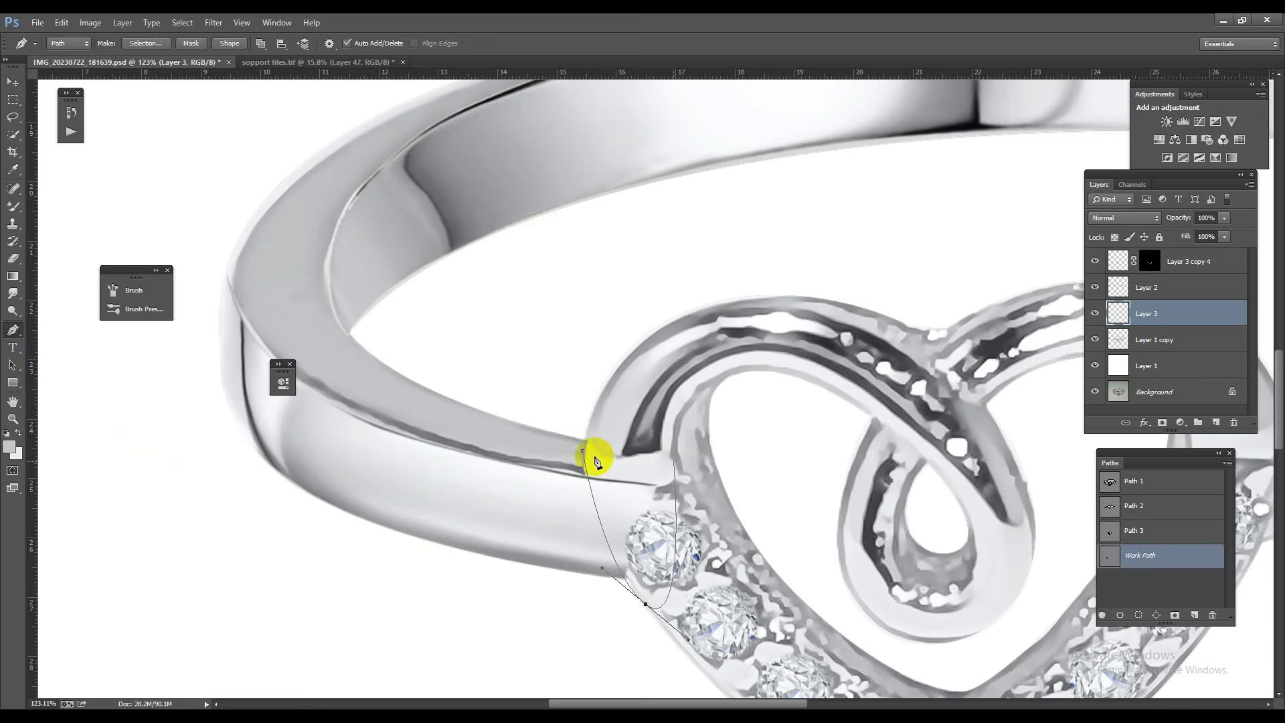
pyautogui.hotkey('ctrl', 'Return')
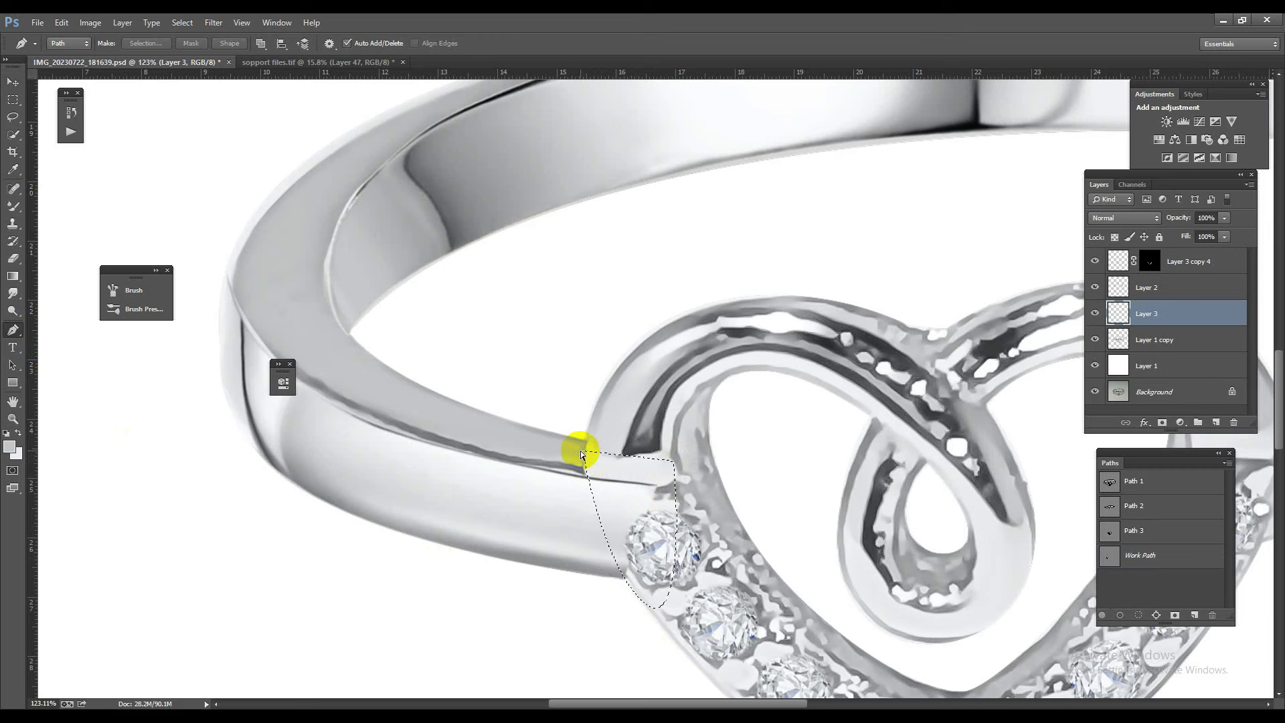
pyautogui.press('Delete')
pyautogui.scroll(-2, 505, 524)
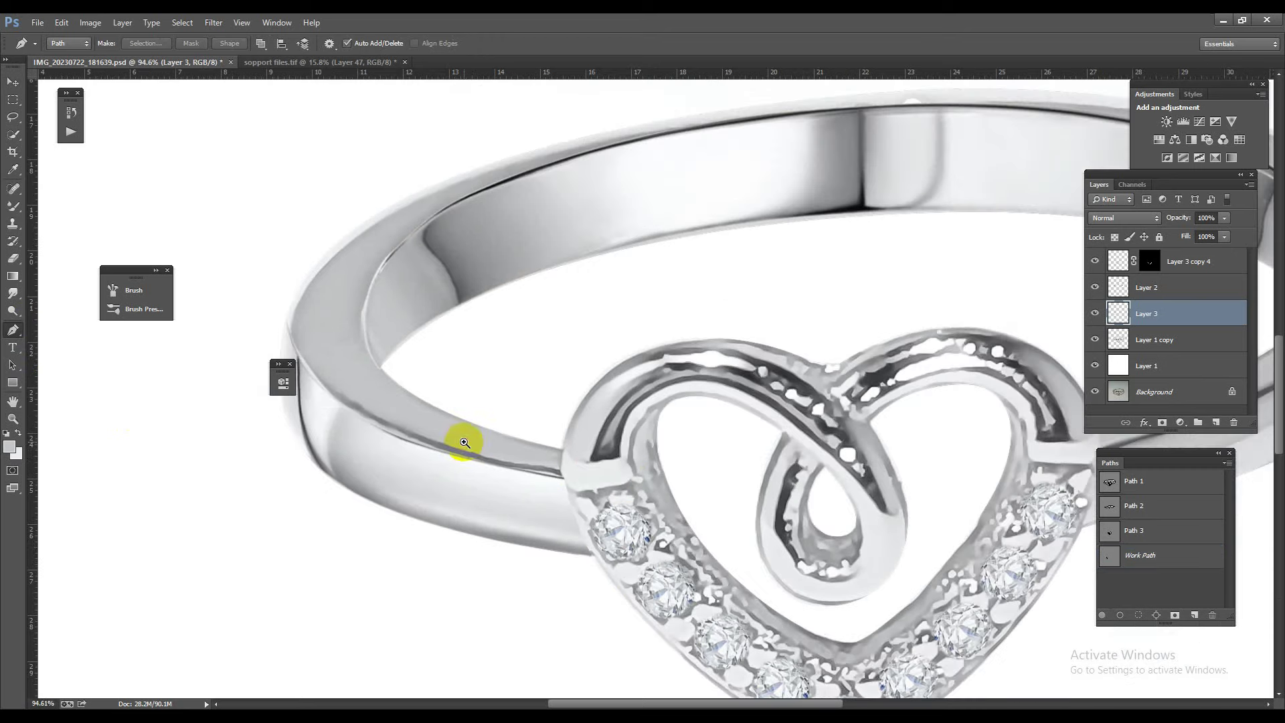
pyautogui.scroll(-2, 459, 436)
pyautogui.scroll(-3, 560, 511)
pyautogui.scroll(1, 756, 488)
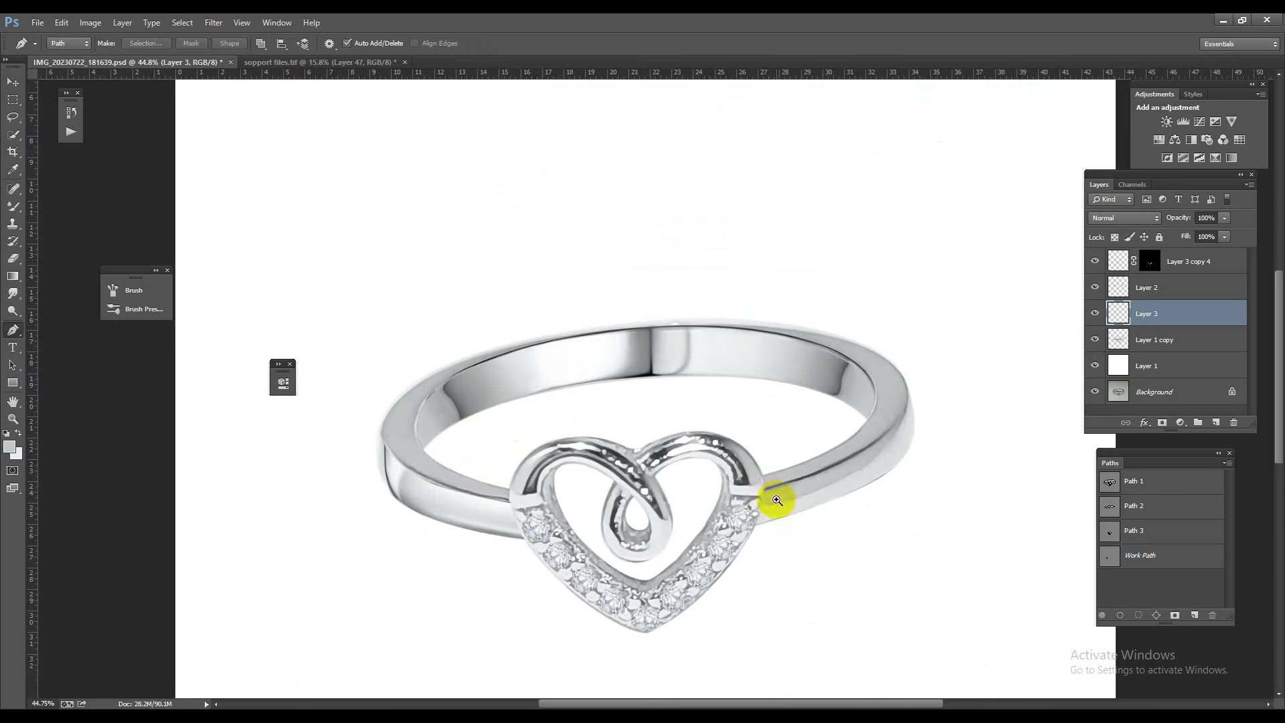
# Step: Duplicate the shank piece, flip it horizontally, and rotate and stretch it onto the right band
pyautogui.hotkey('ctrl', 'j')
pyautogui.hotkey('ctrl', 't')
pyautogui.moveTo(468, 525); pyautogui.dragTo(877, 496)
pyautogui.rightClick(681, 519)
pyautogui.click(763, 492)
pyautogui.moveTo(985, 492)
pyautogui.mouseDown()
pyautogui.moveTo(962, 480)
pyautogui.moveTo(863, 516)
pyautogui.moveTo(869, 496)
pyautogui.moveTo(1021, 482)
pyautogui.mouseUp()
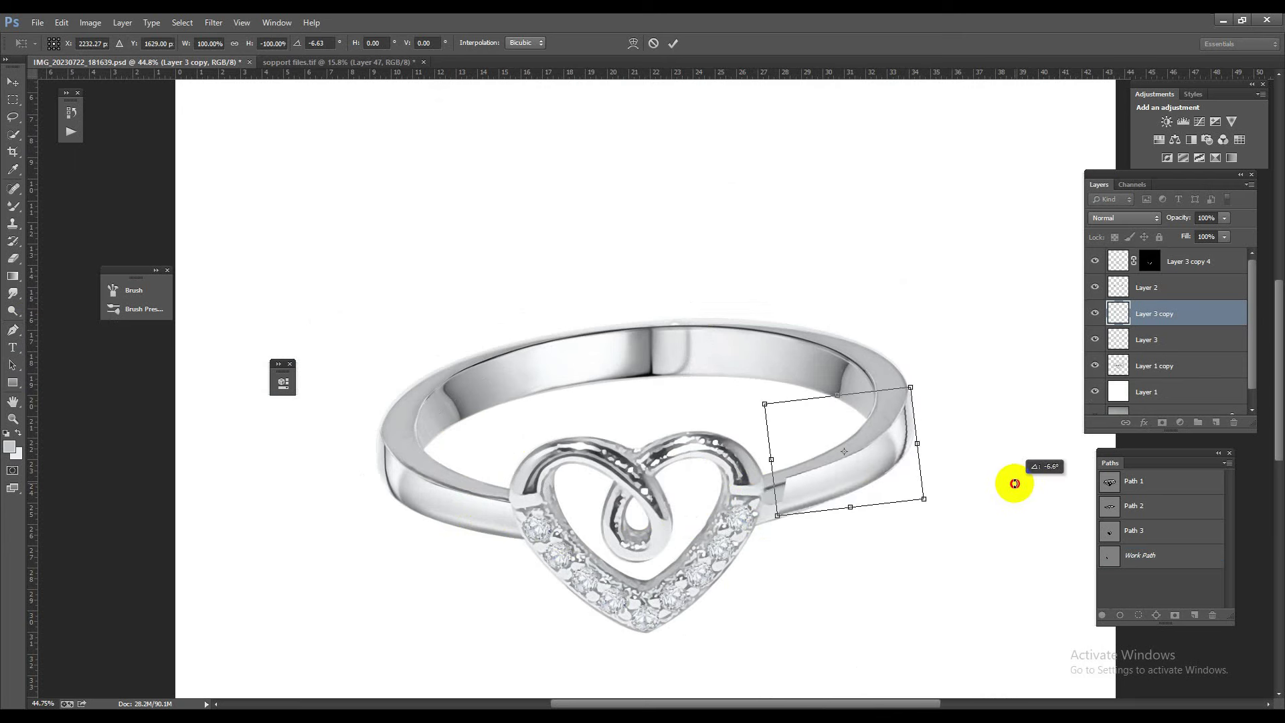
pyautogui.scroll(3, 780, 473)
pyautogui.moveTo(769, 462); pyautogui.dragTo(728, 487)
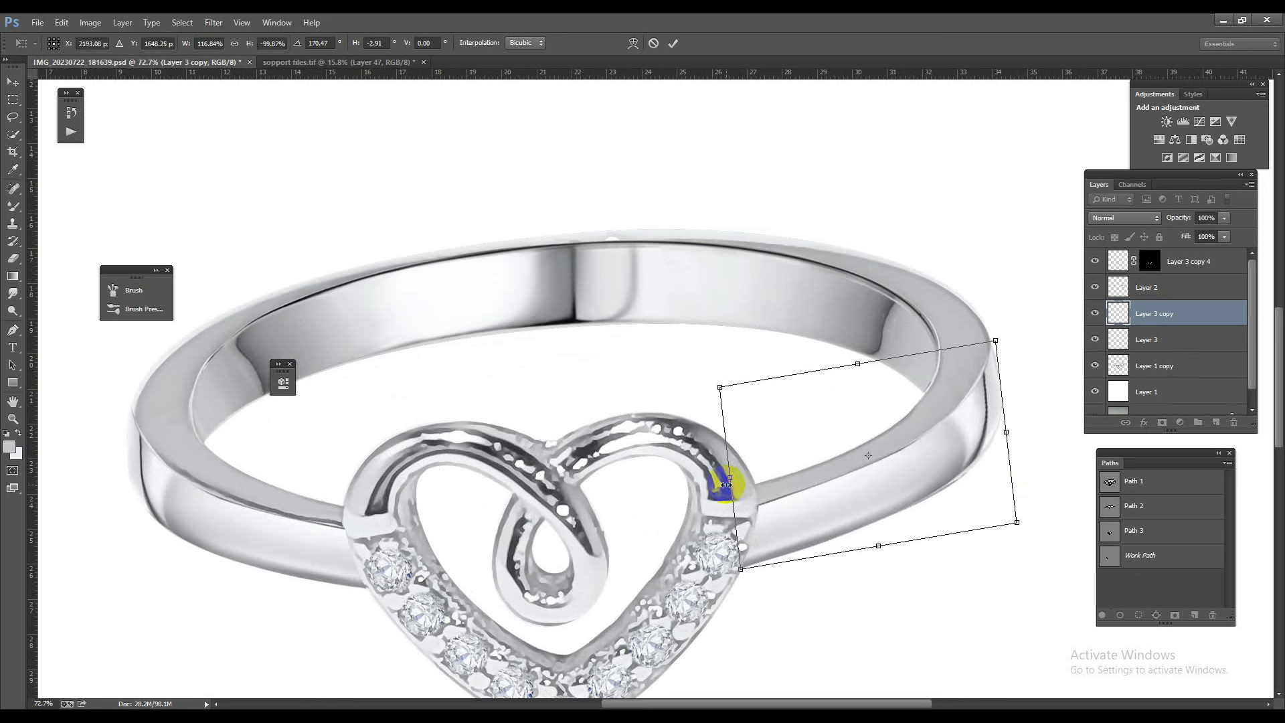
pyautogui.press('Return')
# Step: Warp the mirrored copy to bow along the right band and dip where it meets the heart
pyautogui.press('p')
pyautogui.hotkey('ctrl', 't')
pyautogui.rightClick(929, 449)
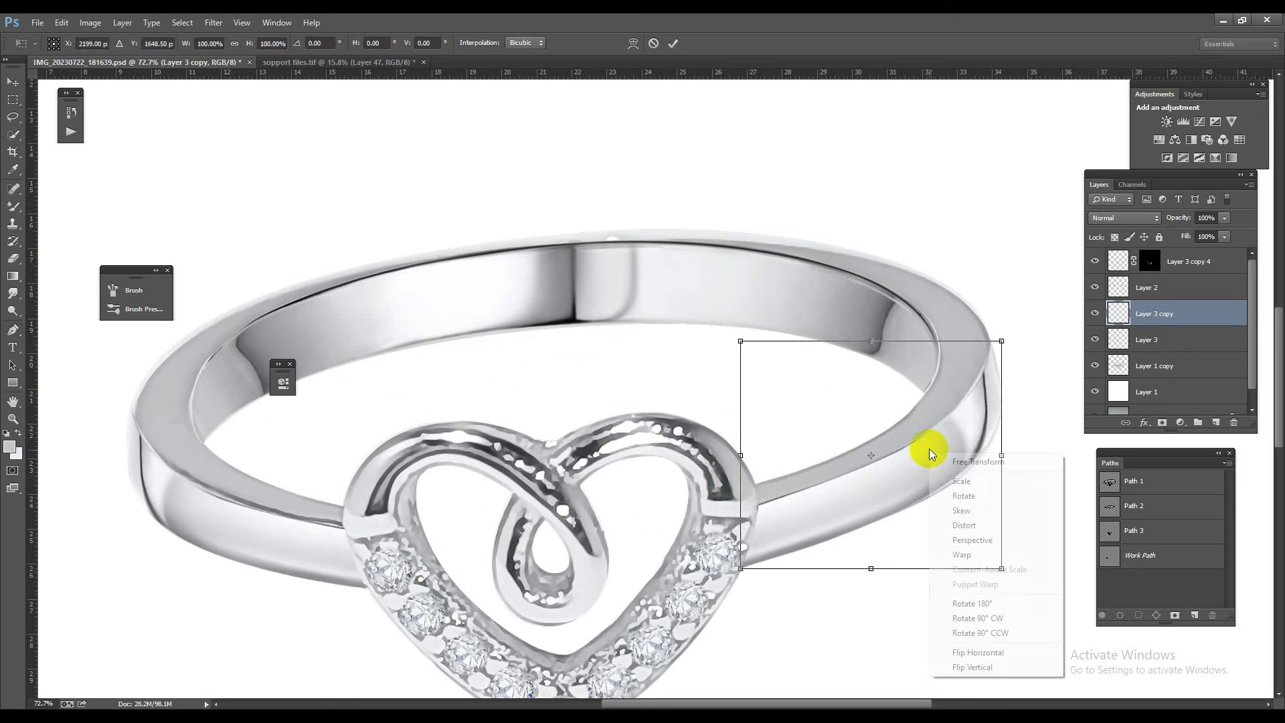
pyautogui.click(999, 553)
pyautogui.scroll(3, 973, 493)
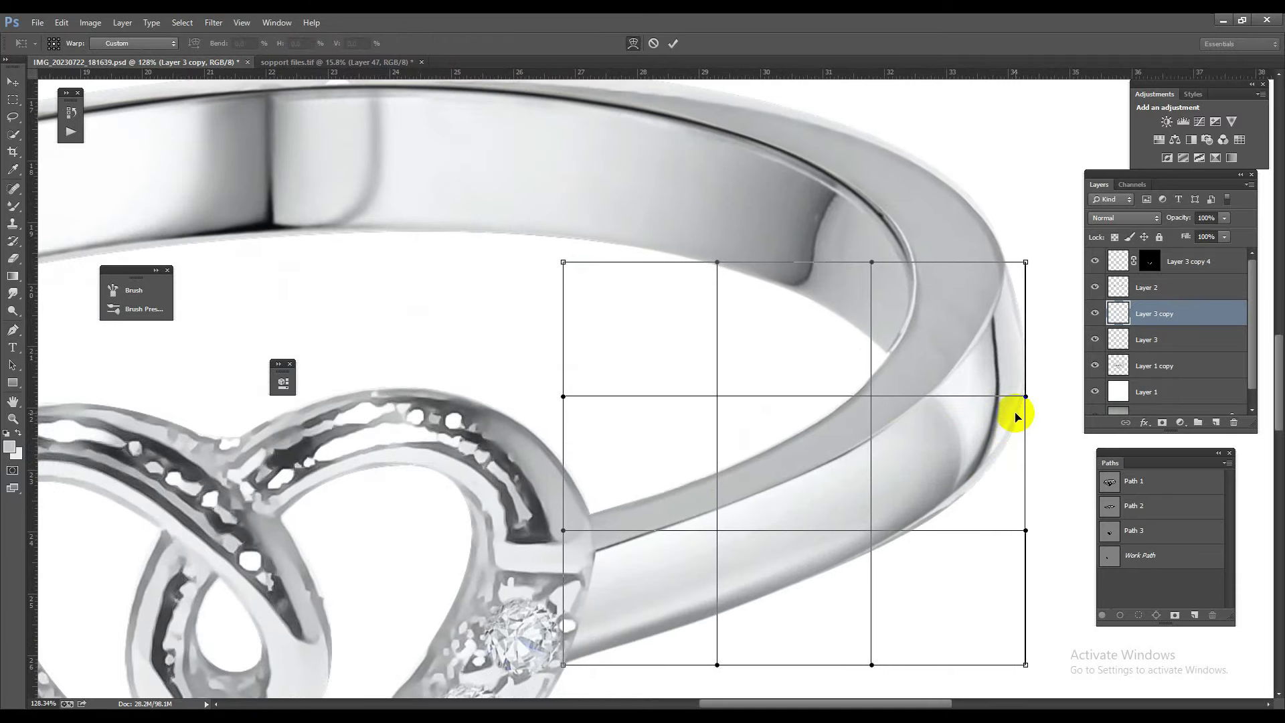
pyautogui.moveTo(1015, 416); pyautogui.dragTo(1044, 323)
pyautogui.moveTo(1025, 263); pyautogui.dragTo(1029, 265)
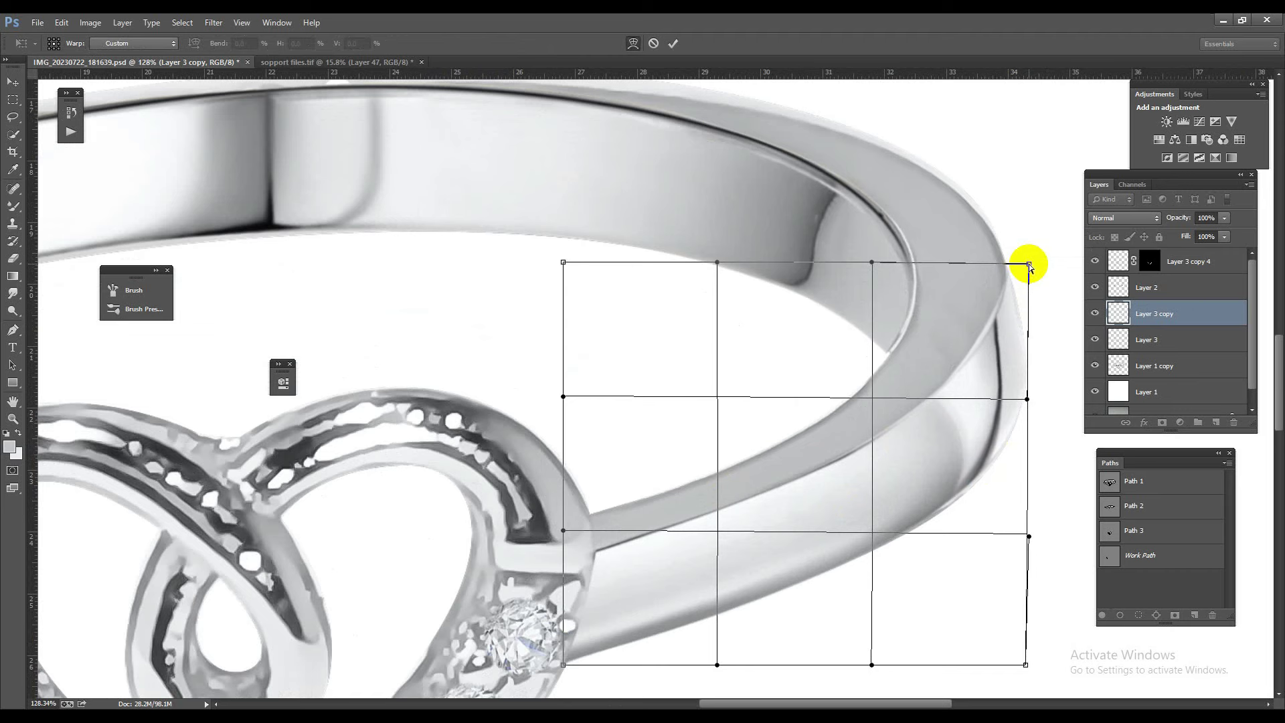
pyautogui.moveTo(564, 530); pyautogui.dragTo(564, 537)
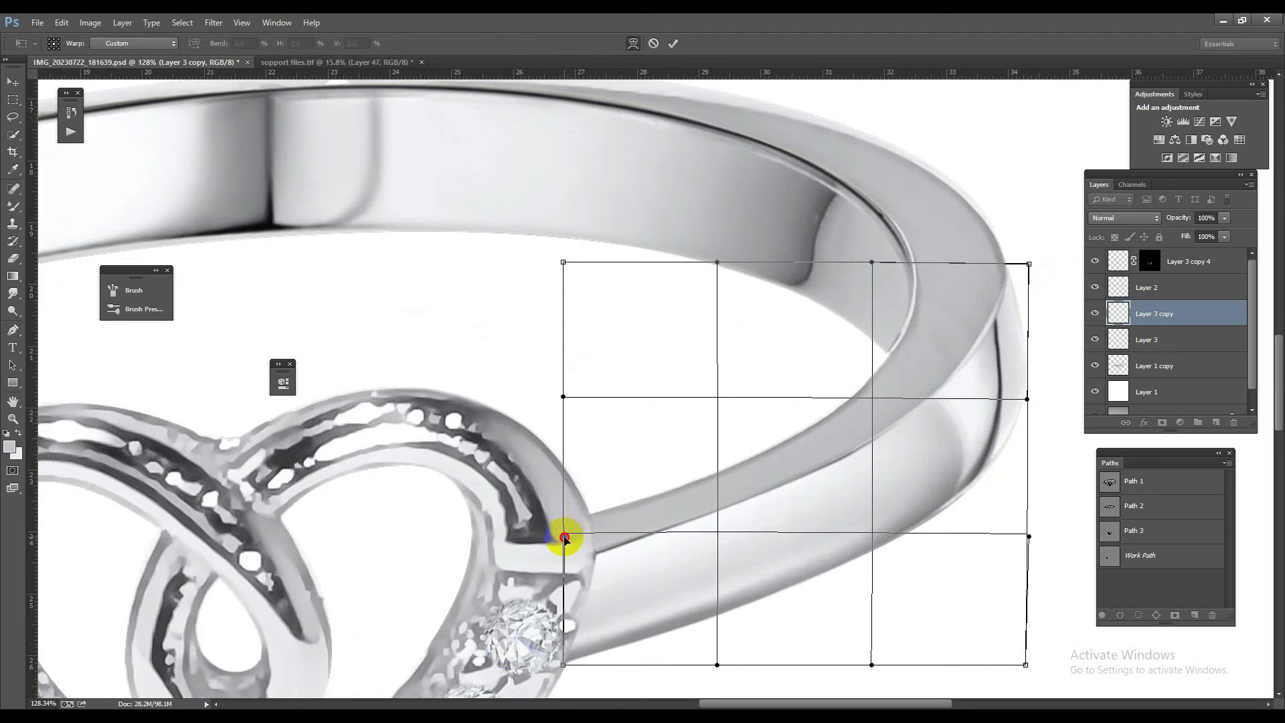
pyautogui.scroll(-5, 732, 416)
pyautogui.scroll(3, 732, 422)
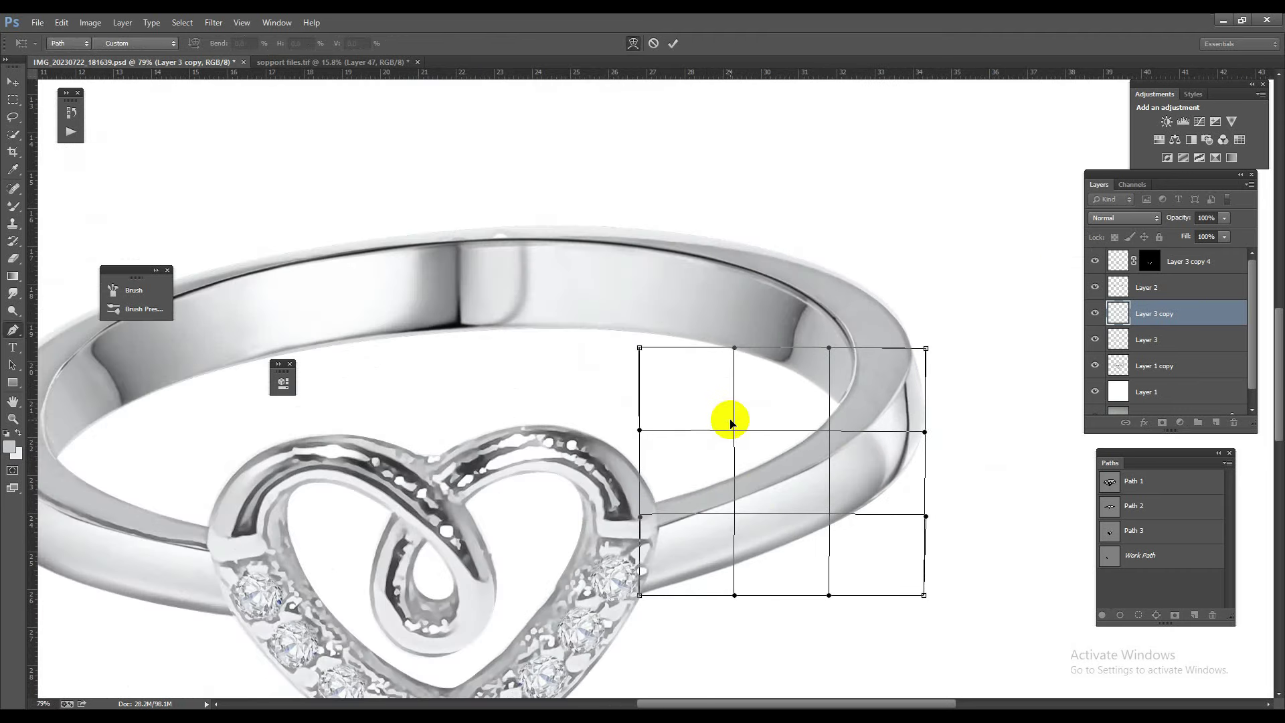
pyautogui.press('Return')
pyautogui.scroll(-2, 717, 396)
pyautogui.scroll(3, 281, 501)
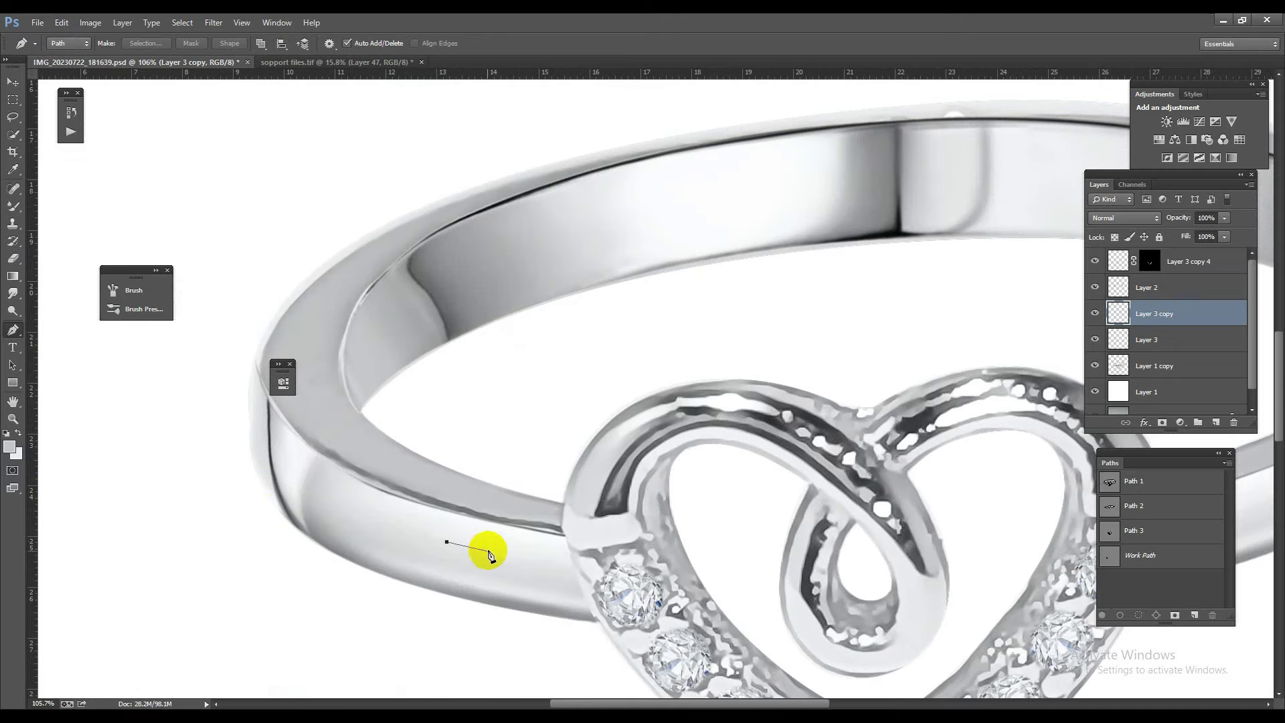
# Step: Select Layer 3 and load the ring's outline from the Layer 1 copy as a selection
pyautogui.click(14, 82)
pyautogui.click(459, 562)
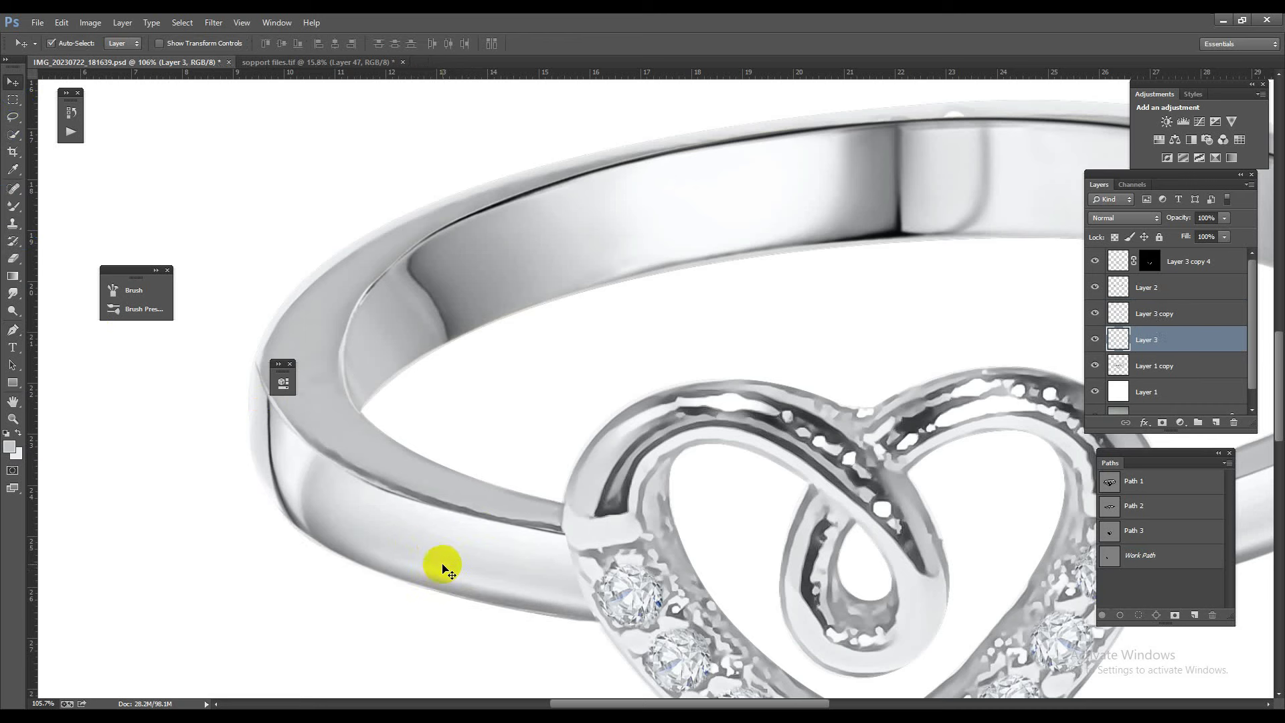
pyautogui.scroll(-3, 447, 569)
pyautogui.scroll(3, 459, 530)
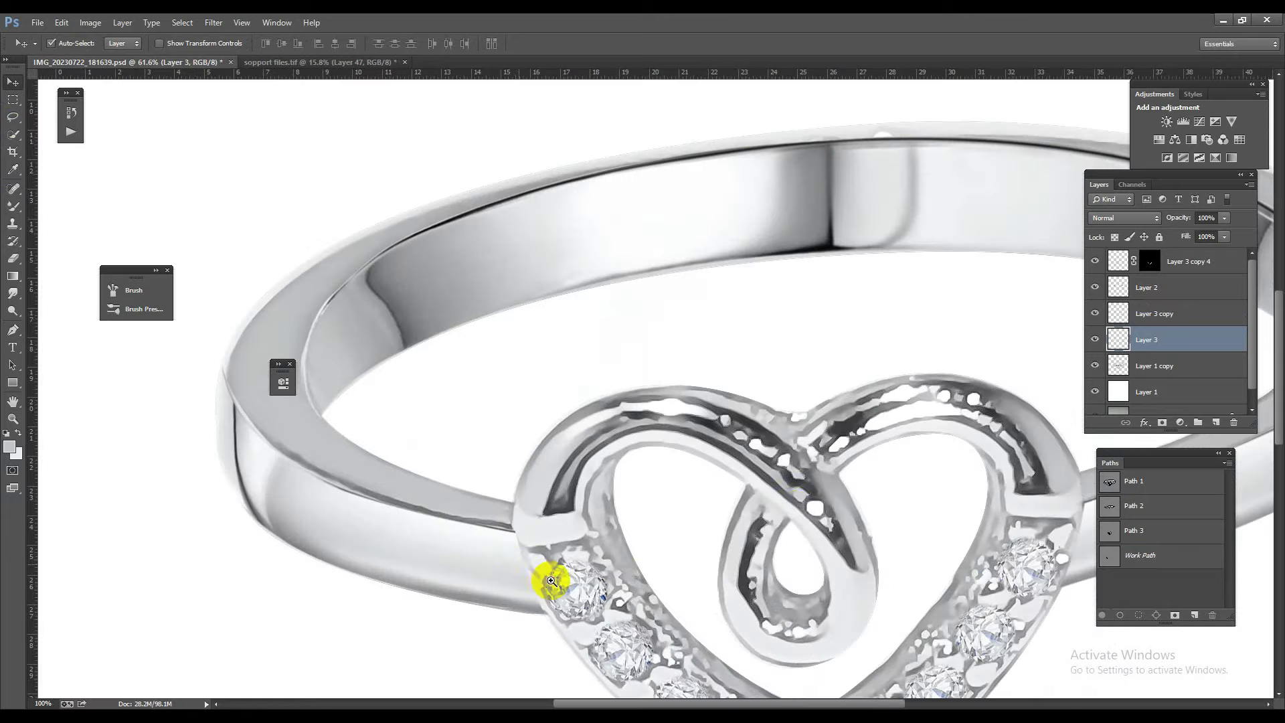
pyautogui.click(1154, 361)
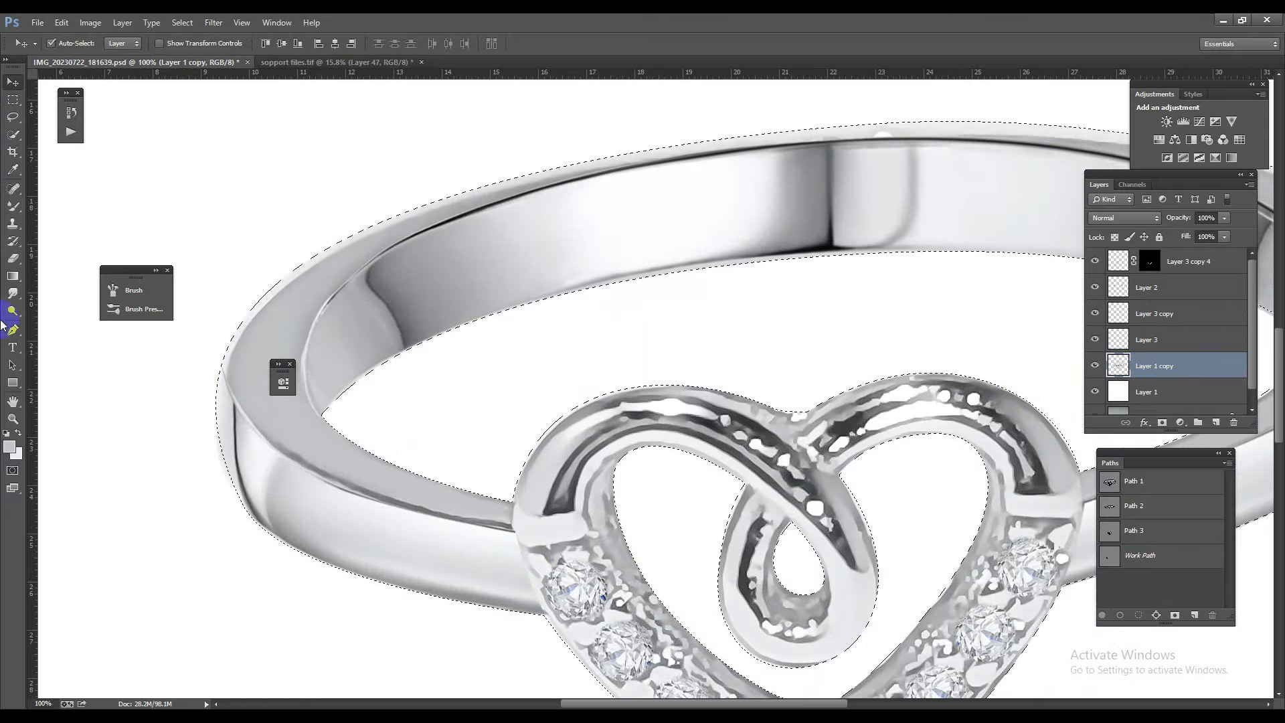
# Step: Smooth the dark edge line along the lower band using the Mixer Brush
pyautogui.rightClick(13, 205)
pyautogui.click(45, 242)
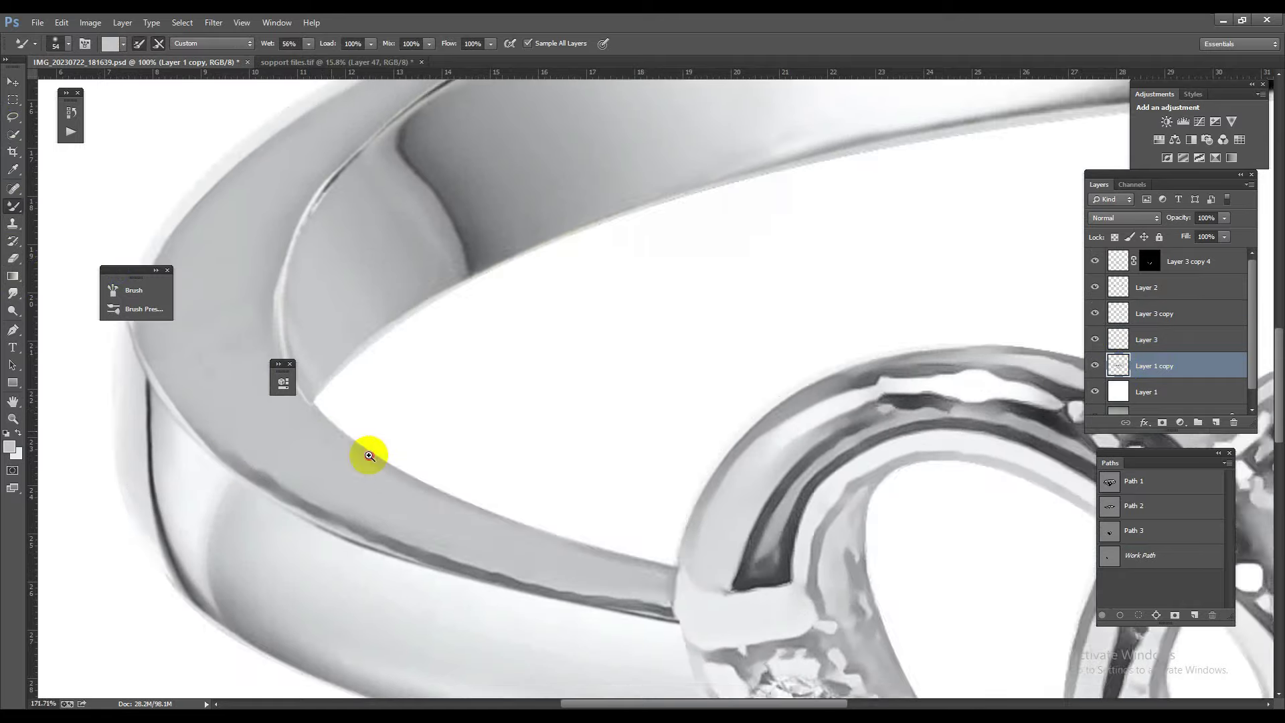
pyautogui.scroll(3, 338, 425)
pyautogui.moveTo(274, 498); pyautogui.dragTo(532, 589)
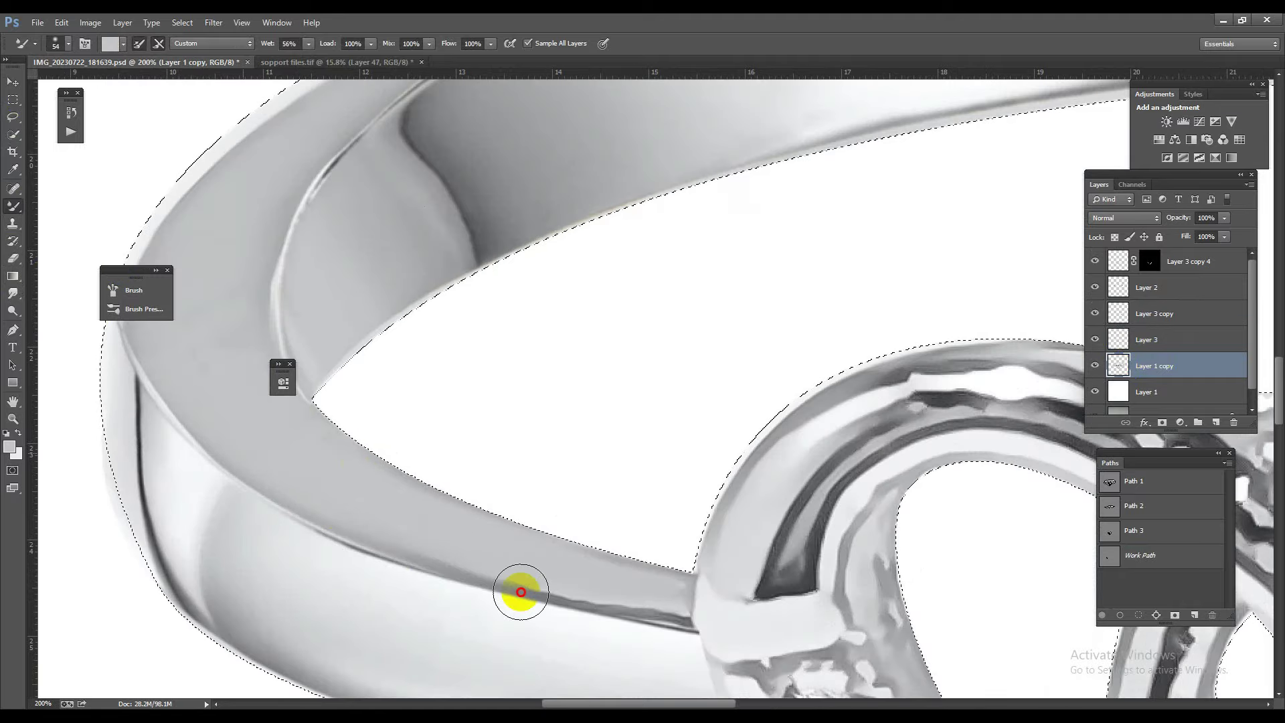
pyautogui.moveTo(353, 534); pyautogui.dragTo(616, 612)
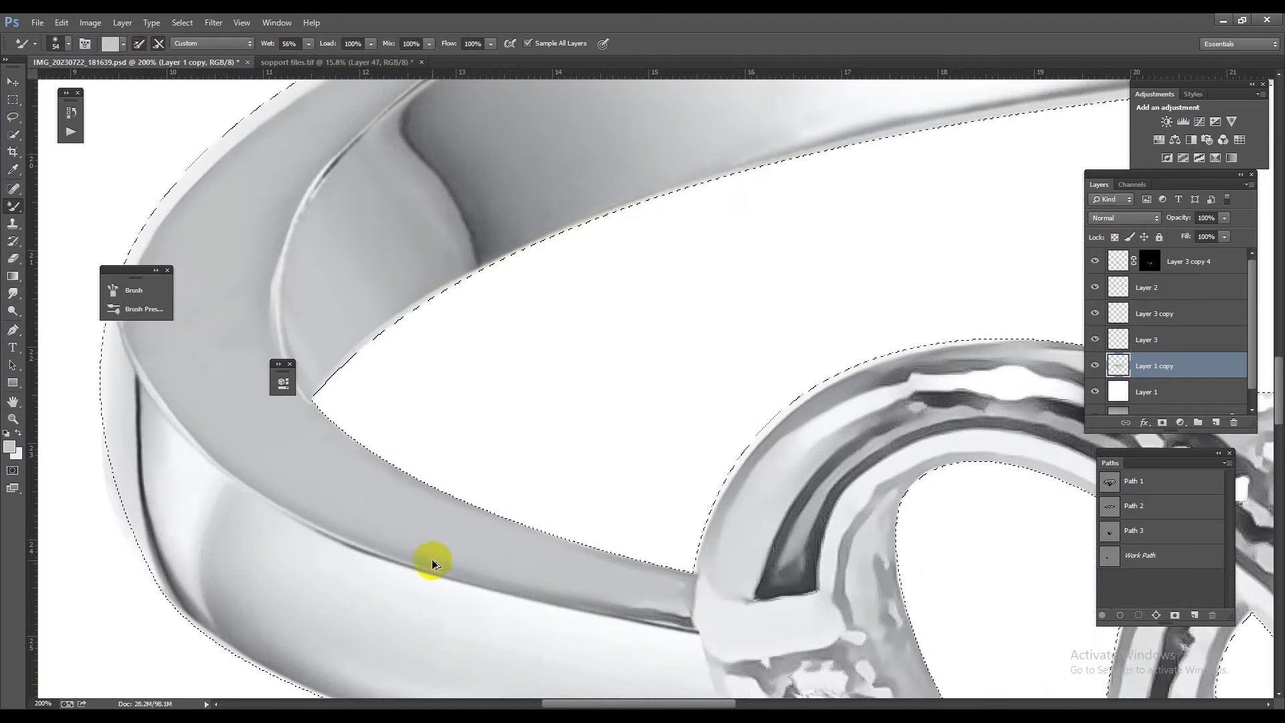
pyautogui.moveTo(416, 554); pyautogui.dragTo(649, 613)
pyautogui.moveTo(573, 591)
pyautogui.mouseDown()
pyautogui.moveTo(468, 575)
pyautogui.moveTo(671, 615)
pyautogui.mouseUp()
pyautogui.keyDown('alt'); pyautogui.rightClick(615, 615); pyautogui.keyUp('alt')
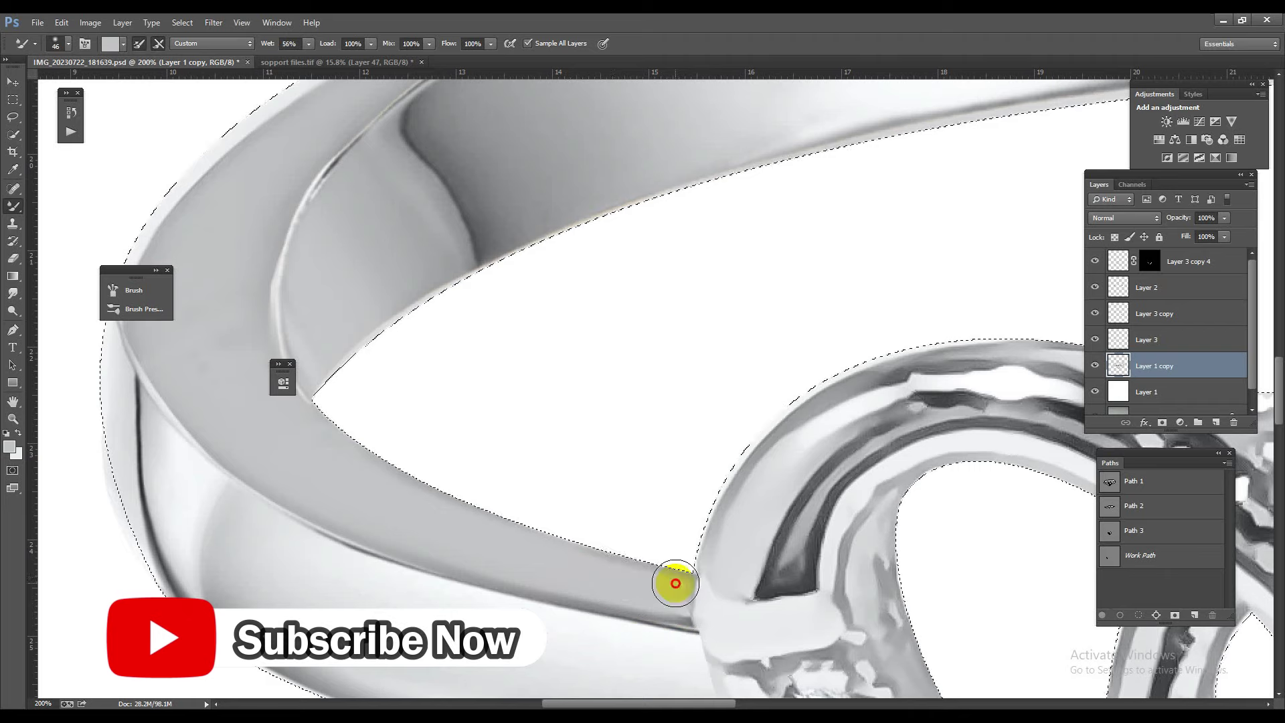
pyautogui.click(319, 452)
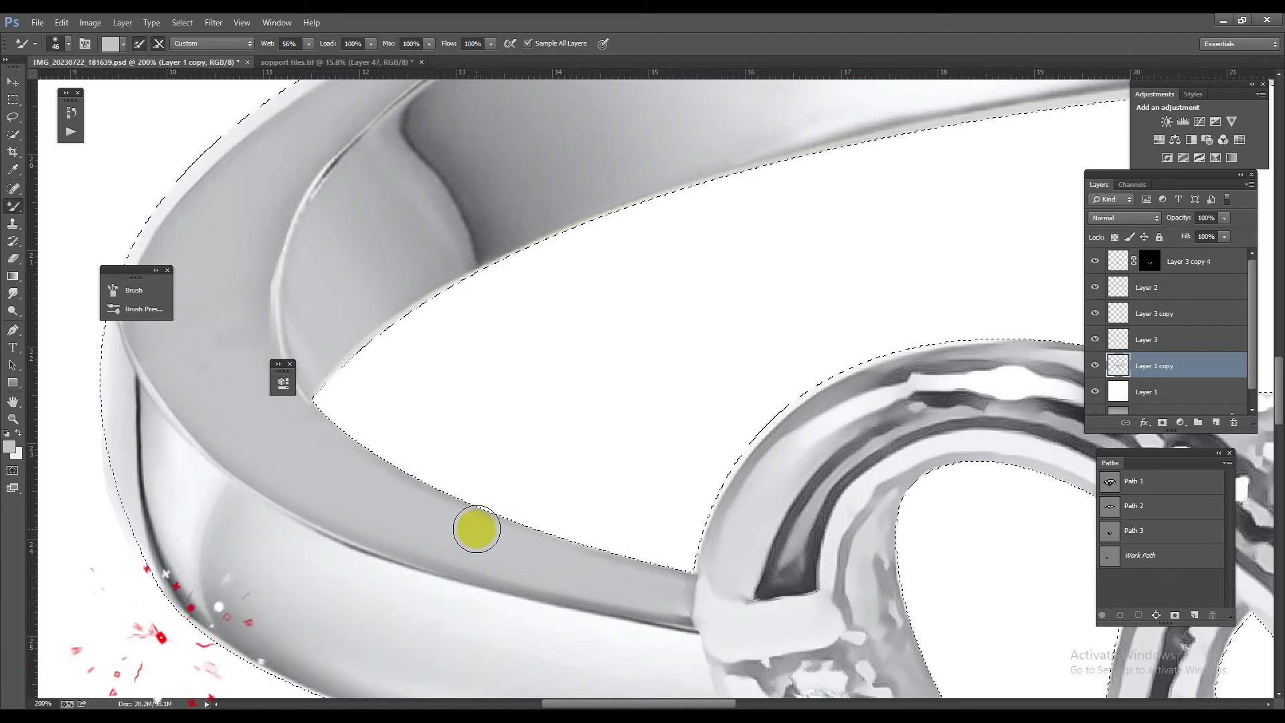
pyautogui.moveTo(459, 597)
pyautogui.mouseDown()
pyautogui.moveTo(302, 487)
pyautogui.moveTo(531, 654)
pyautogui.moveTo(451, 550)
pyautogui.moveTo(520, 600)
pyautogui.moveTo(453, 556)
pyautogui.mouseUp()
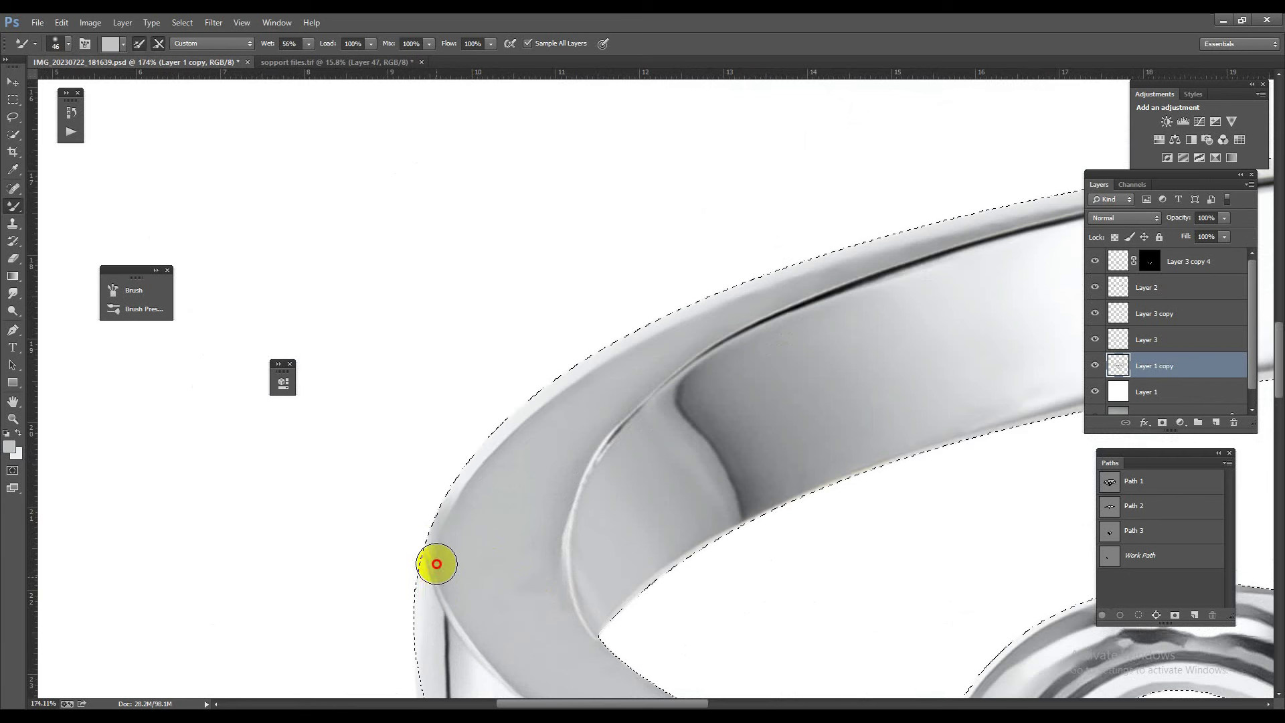
# Step: Smooth the ring's outer edge on the left side with Mixer Brush strokes
pyautogui.moveTo(571, 321)
pyautogui.mouseDown()
pyautogui.moveTo(479, 462)
pyautogui.moveTo(654, 313)
pyautogui.moveTo(536, 393)
pyautogui.mouseUp()
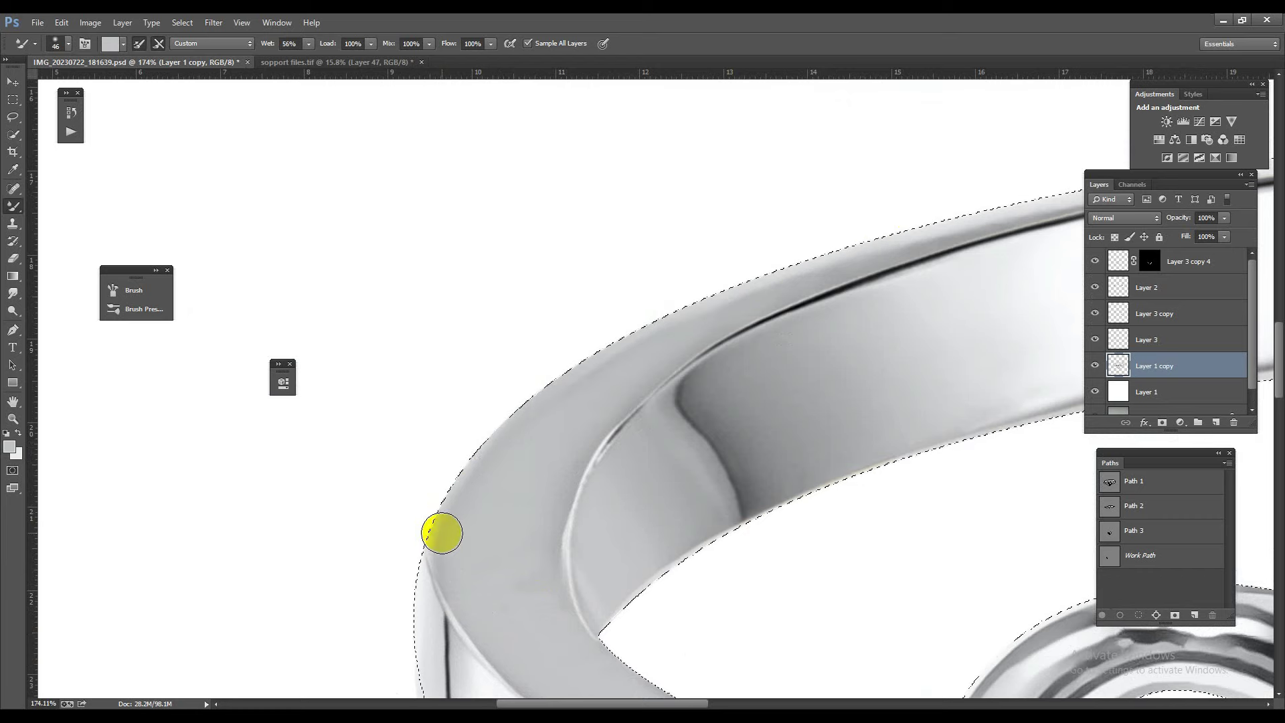
pyautogui.scroll(-3, 473, 436)
pyautogui.scroll(-2, 517, 276)
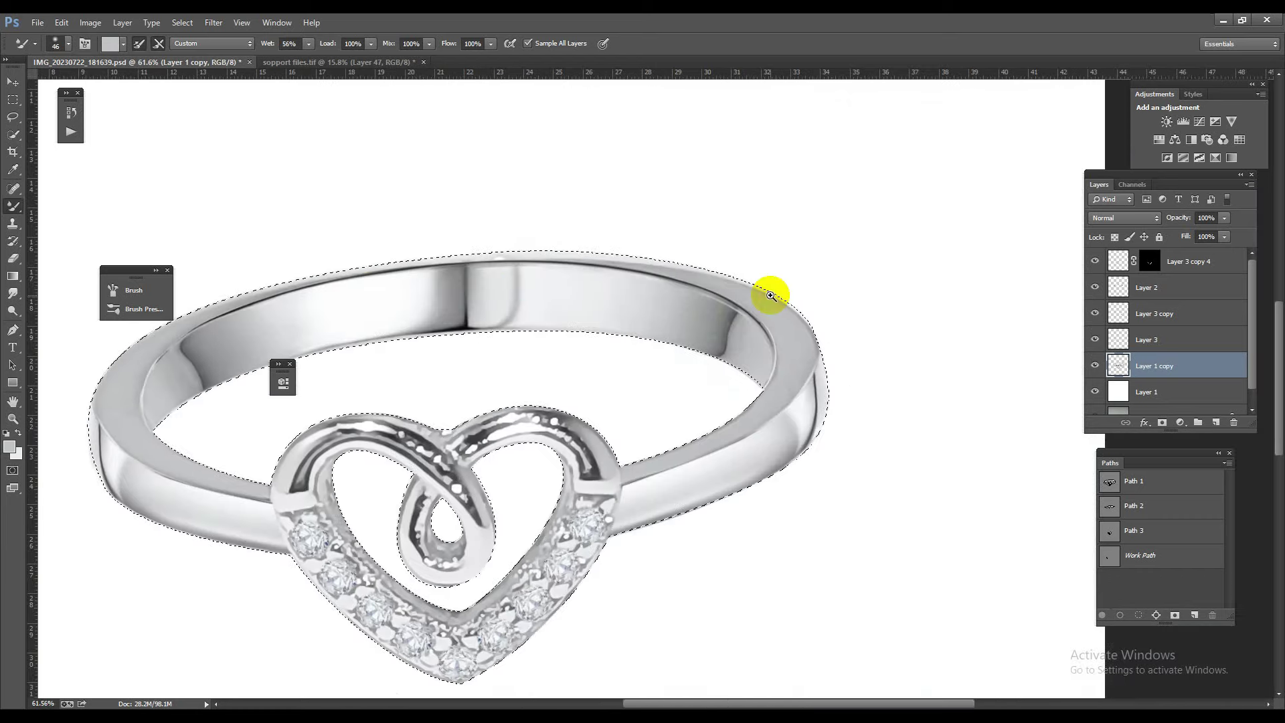
pyautogui.scroll(3, 771, 295)
pyautogui.moveTo(822, 366)
pyautogui.mouseDown()
pyautogui.moveTo(765, 290)
pyautogui.moveTo(812, 362)
pyautogui.moveTo(724, 280)
pyautogui.mouseUp()
pyautogui.moveTo(750, 321)
pyautogui.mouseDown()
pyautogui.moveTo(622, 245)
pyautogui.moveTo(467, 239)
pyautogui.mouseUp()
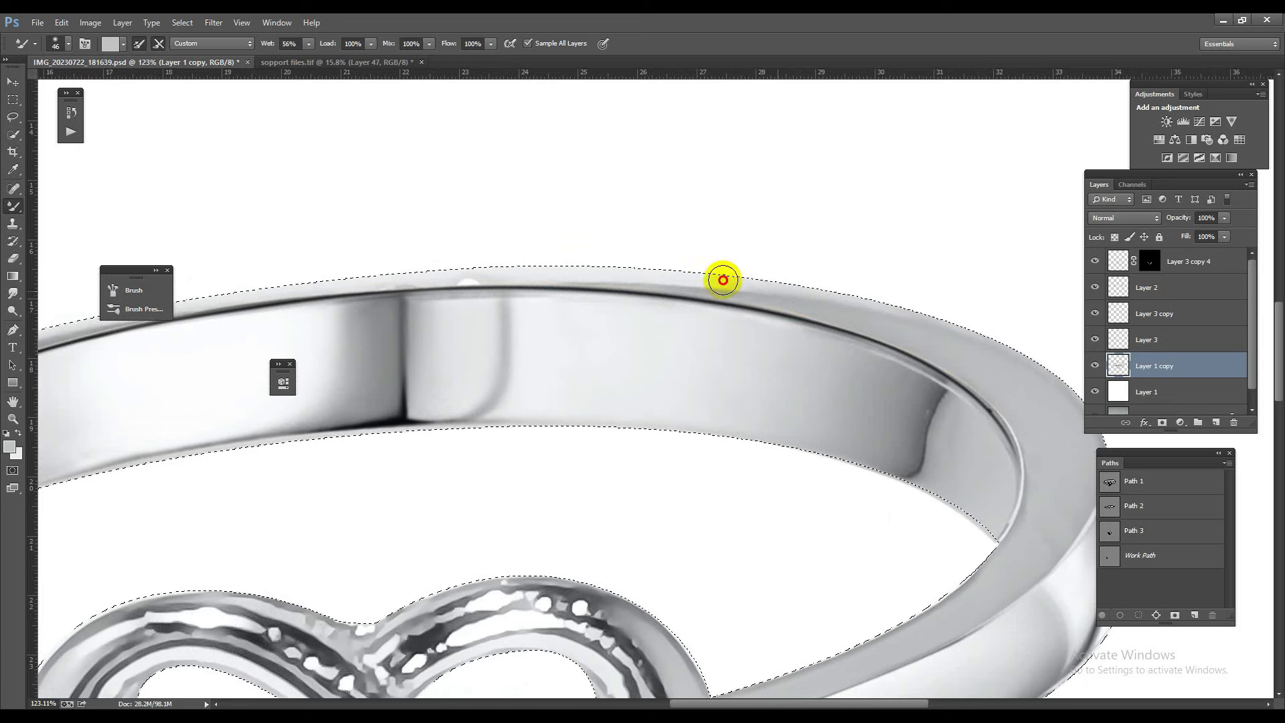
pyautogui.moveTo(773, 159)
pyautogui.mouseDown()
pyautogui.moveTo(817, 180)
pyautogui.moveTo(909, 286)
pyautogui.mouseUp()
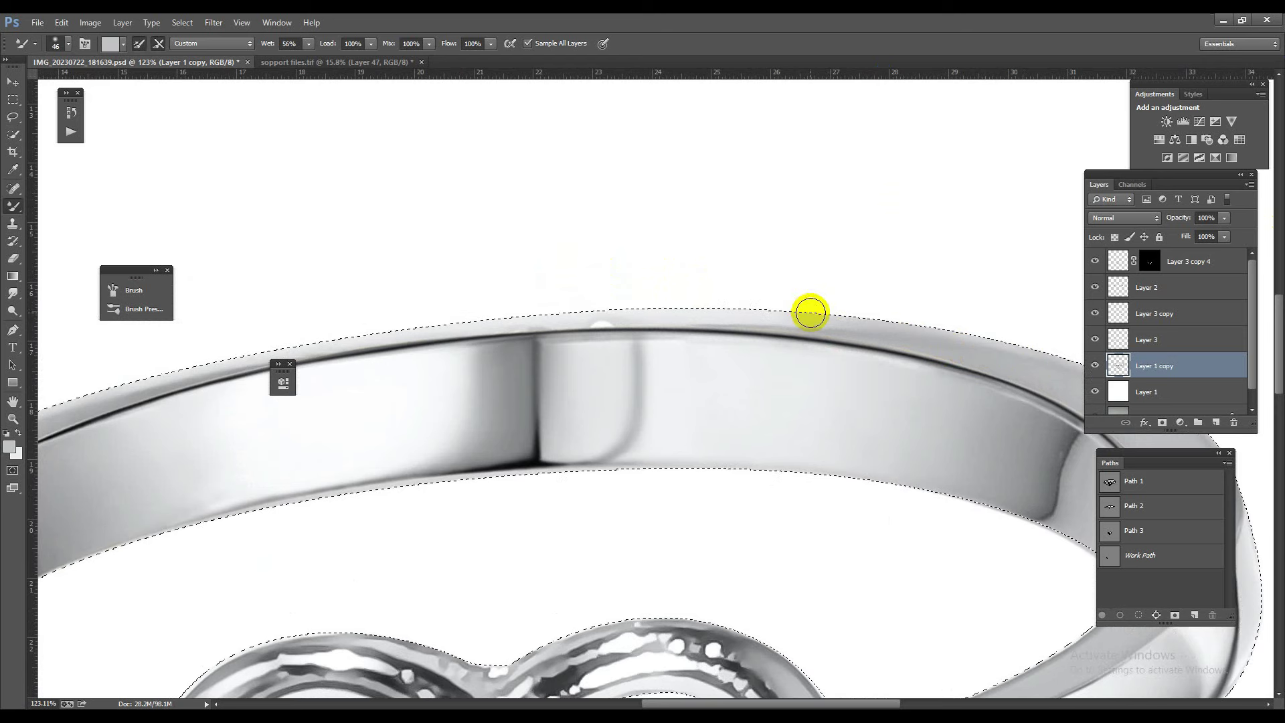
# Step: Blend out the white highlight and faint marks along the ring's top edge
pyautogui.moveTo(553, 307)
pyautogui.mouseDown()
pyautogui.moveTo(642, 320)
pyautogui.moveTo(463, 321)
pyautogui.mouseUp()
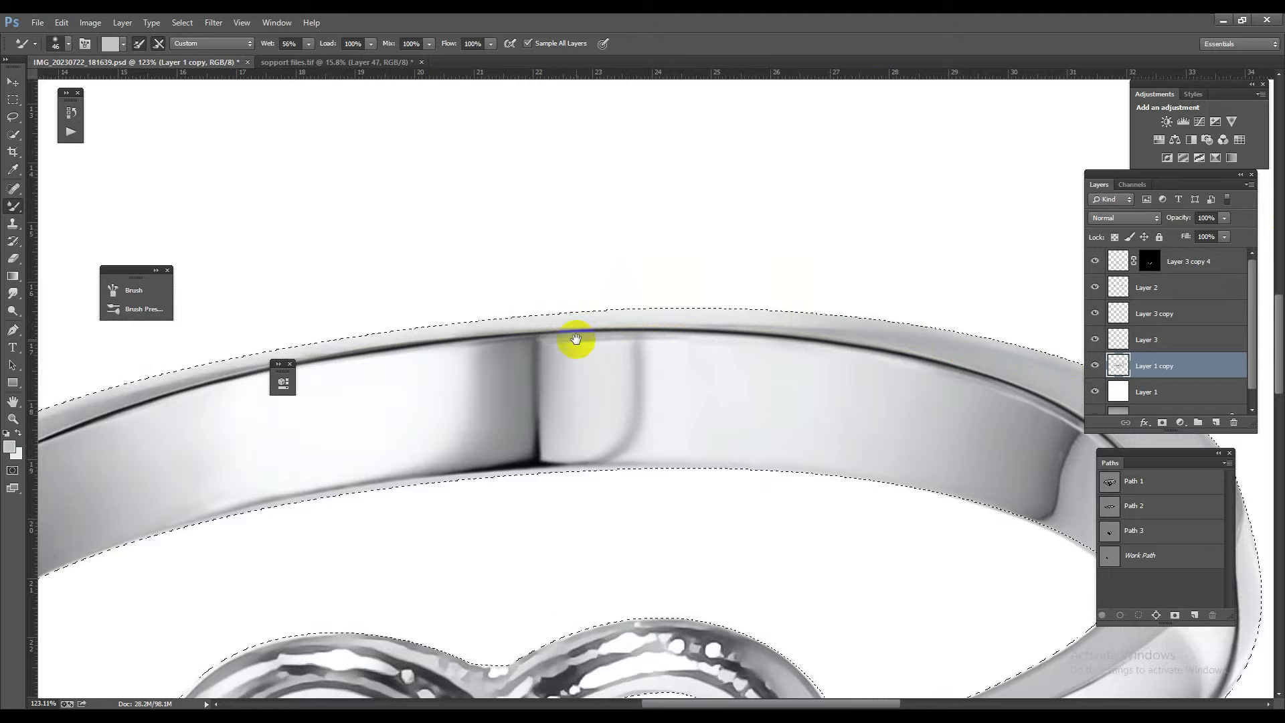
pyautogui.moveTo(576, 339); pyautogui.dragTo(943, 346)
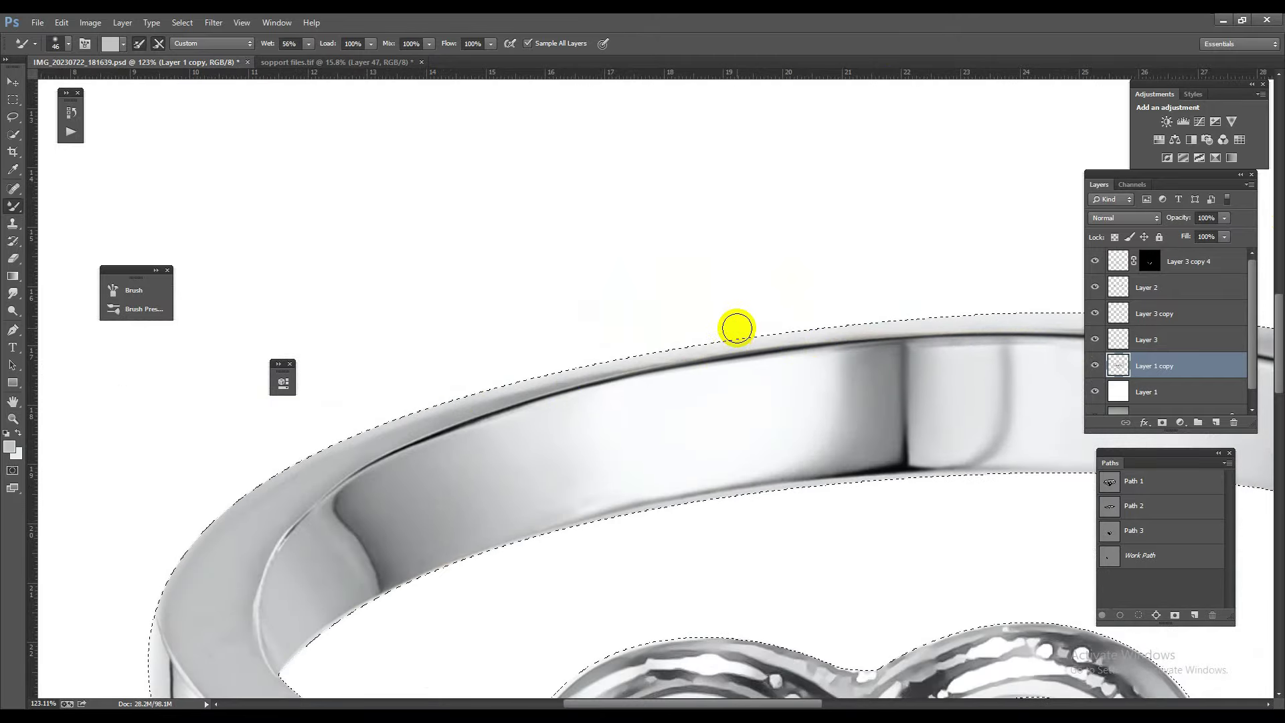
pyautogui.moveTo(480, 389); pyautogui.dragTo(768, 332)
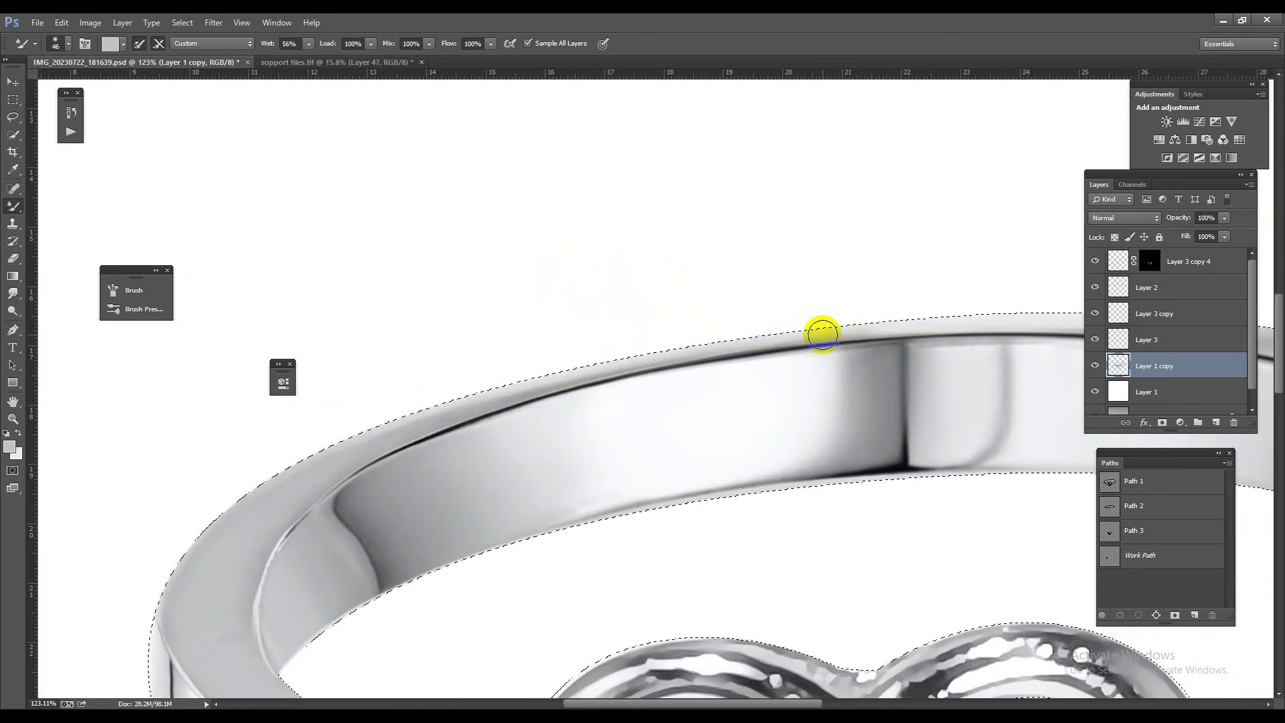
pyautogui.moveTo(823, 335); pyautogui.dragTo(499, 372)
pyautogui.moveTo(950, 364)
pyautogui.mouseDown()
pyautogui.moveTo(974, 381)
pyautogui.moveTo(668, 348)
pyautogui.mouseUp()
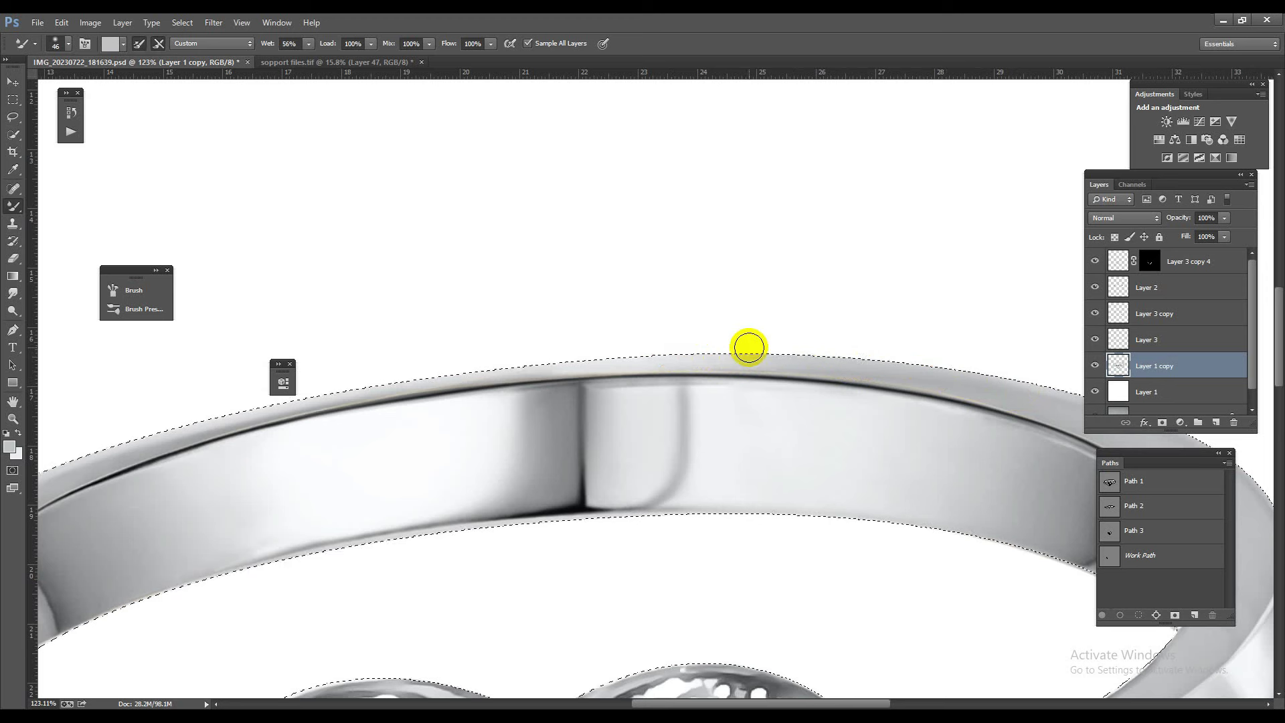
pyautogui.moveTo(521, 351)
pyautogui.mouseDown()
pyautogui.moveTo(540, 364)
pyautogui.moveTo(486, 368)
pyautogui.mouseUp()
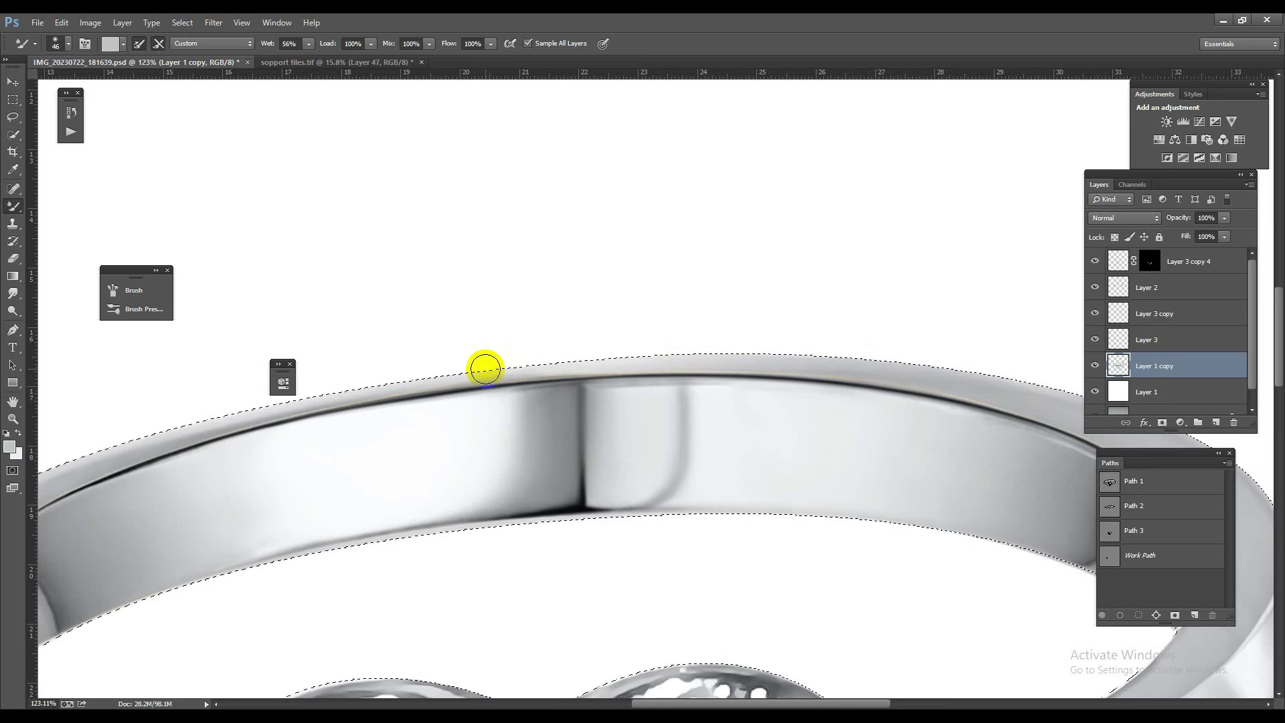
pyautogui.moveTo(809, 369); pyautogui.dragTo(647, 365)
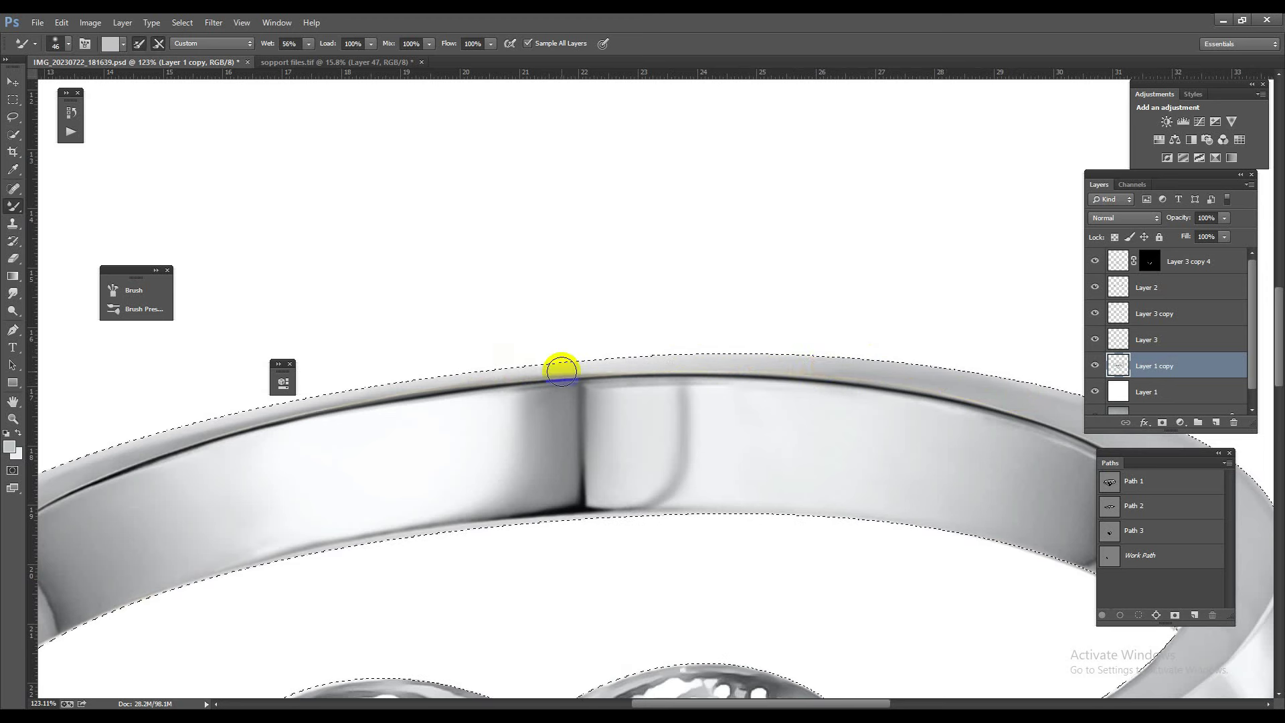
pyautogui.scroll(-3, 536, 336)
pyautogui.scroll(-2, 614, 367)
pyautogui.scroll(4, 509, 389)
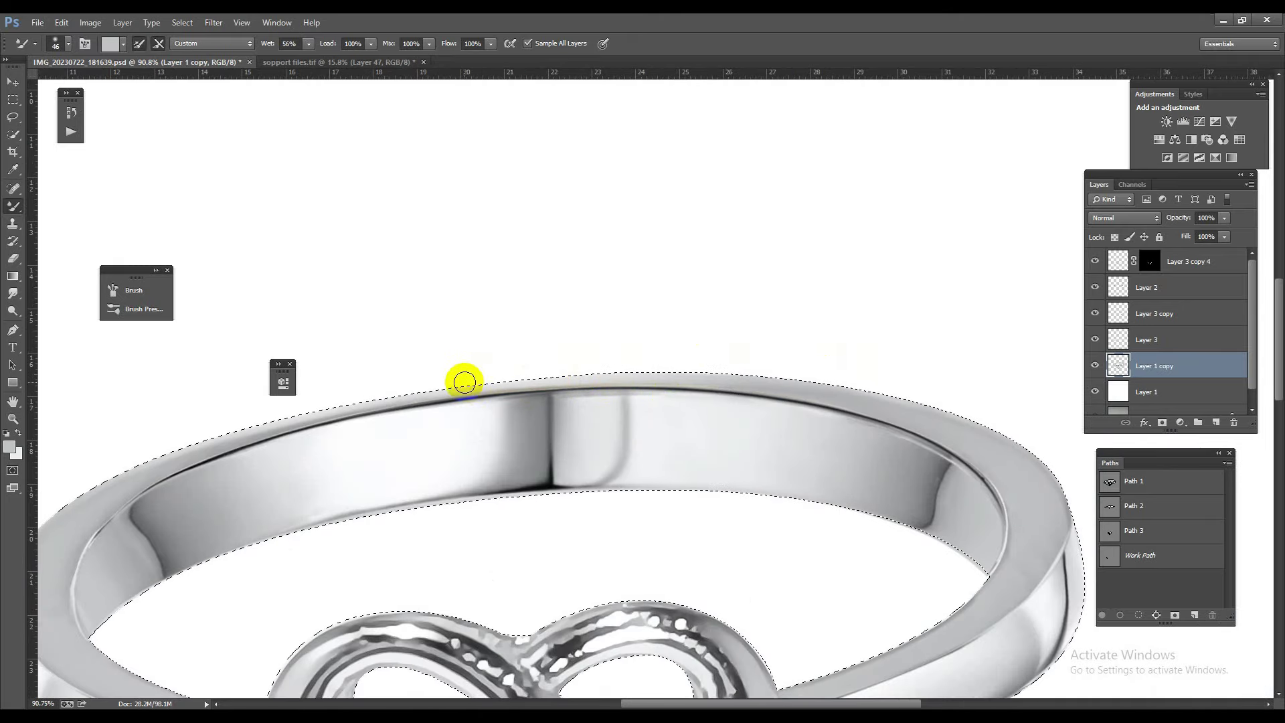
pyautogui.moveTo(670, 366)
pyautogui.mouseDown()
pyautogui.moveTo(754, 365)
pyautogui.moveTo(634, 360)
pyautogui.mouseUp()
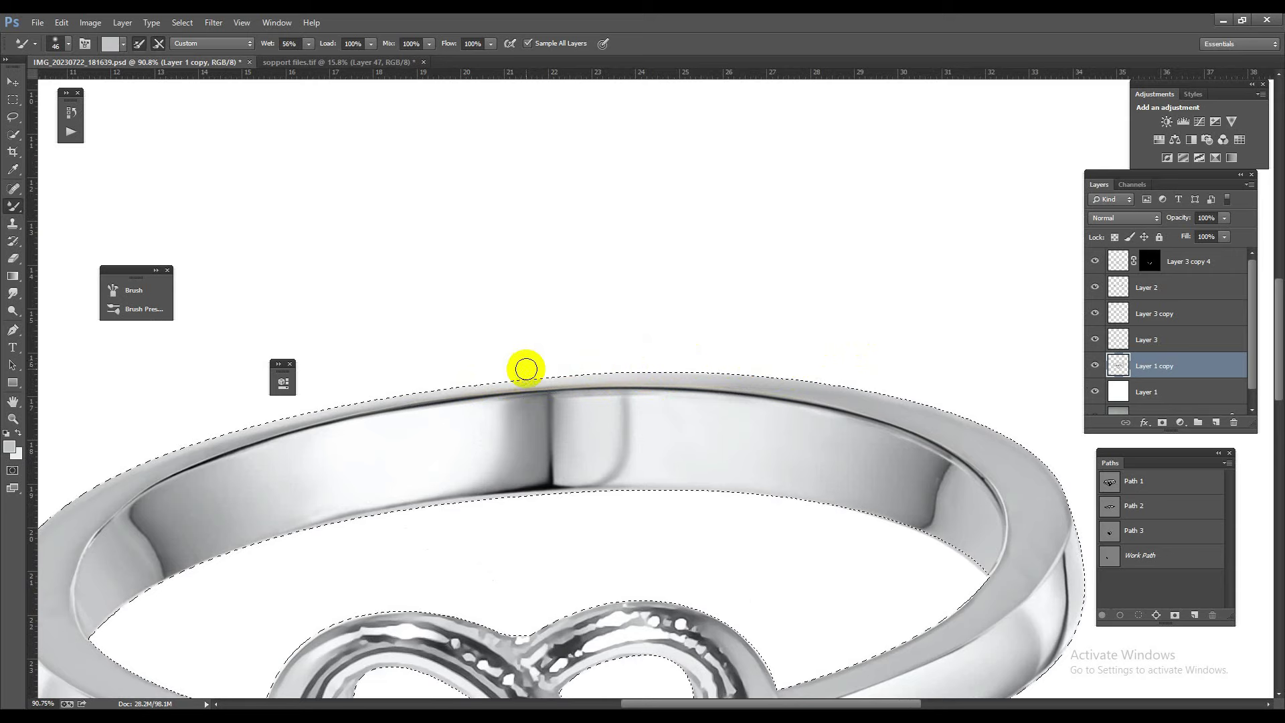
pyautogui.moveTo(707, 377); pyautogui.dragTo(472, 263)
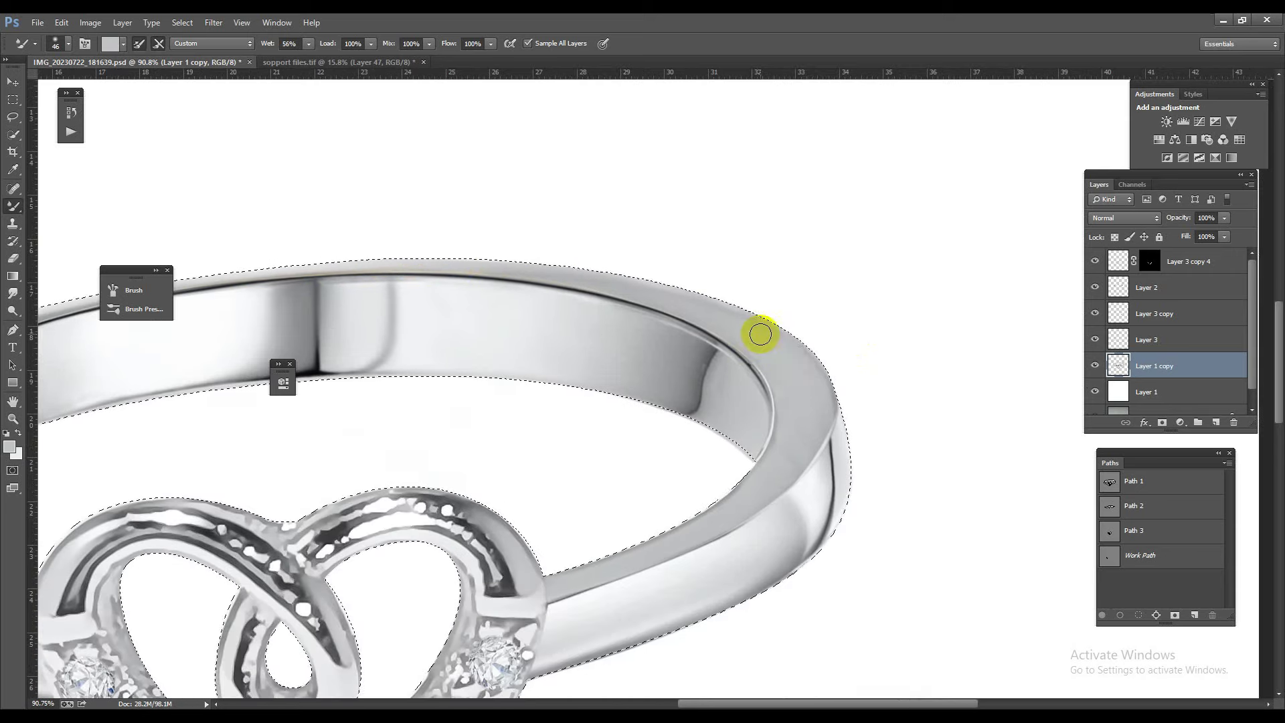
pyautogui.scroll(-3, 586, 290)
# Step: Load the ring outline as a selection from Path 1 and the Layer 1 copy thumbnail
pyautogui.scroll(1, 706, 306)
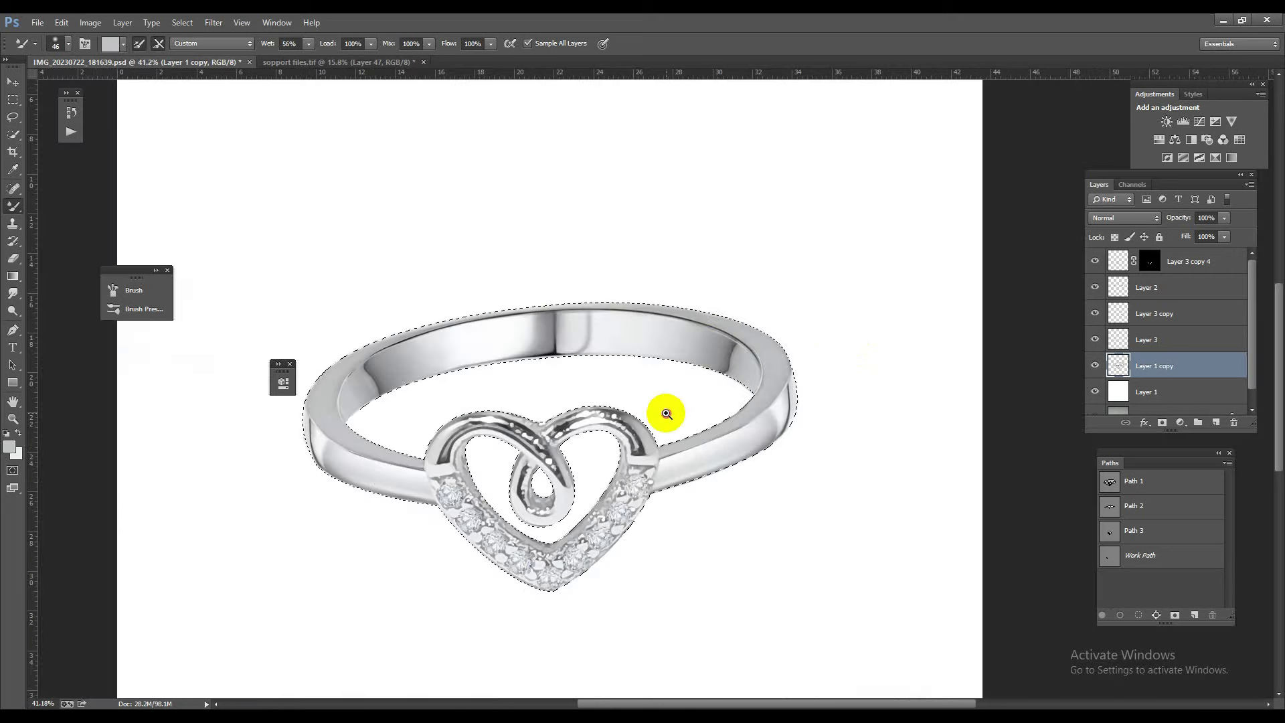
pyautogui.scroll(1, 665, 410)
pyautogui.scroll(2, 441, 355)
pyautogui.scroll(1, 643, 356)
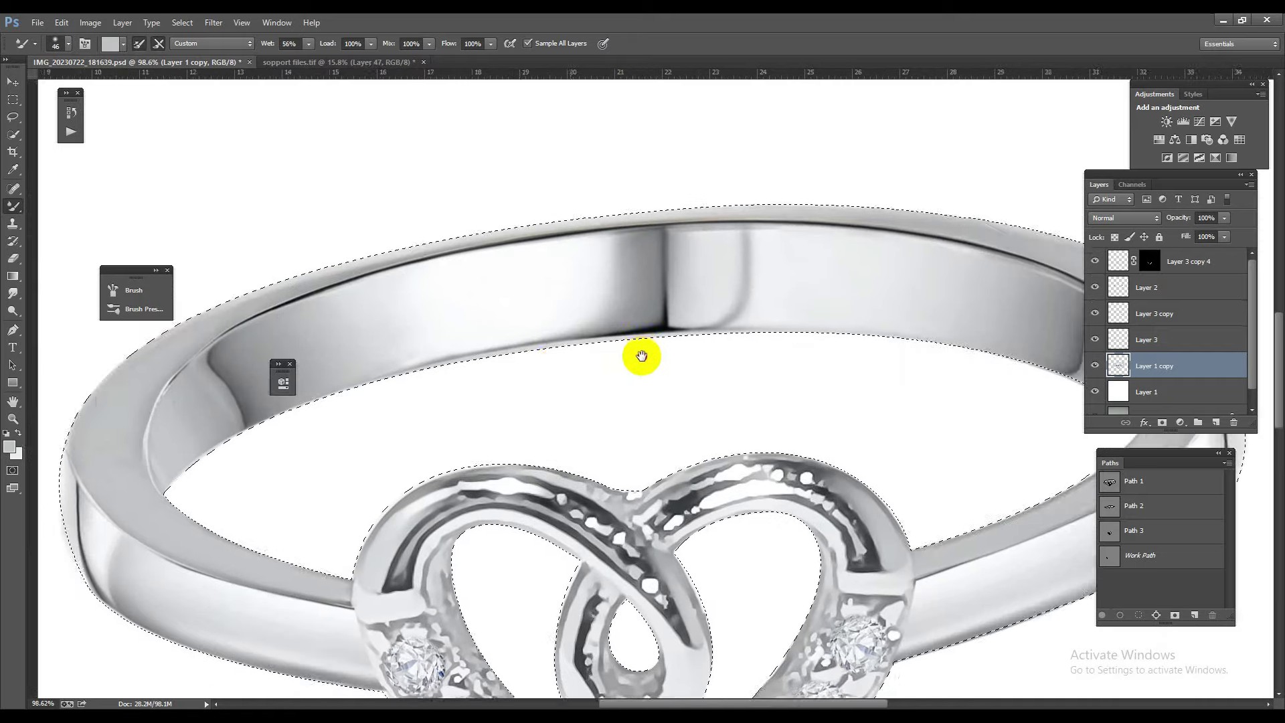
pyautogui.scroll(1, 374, 425)
pyautogui.scroll(2, 365, 472)
pyautogui.scroll(2, 365, 472)
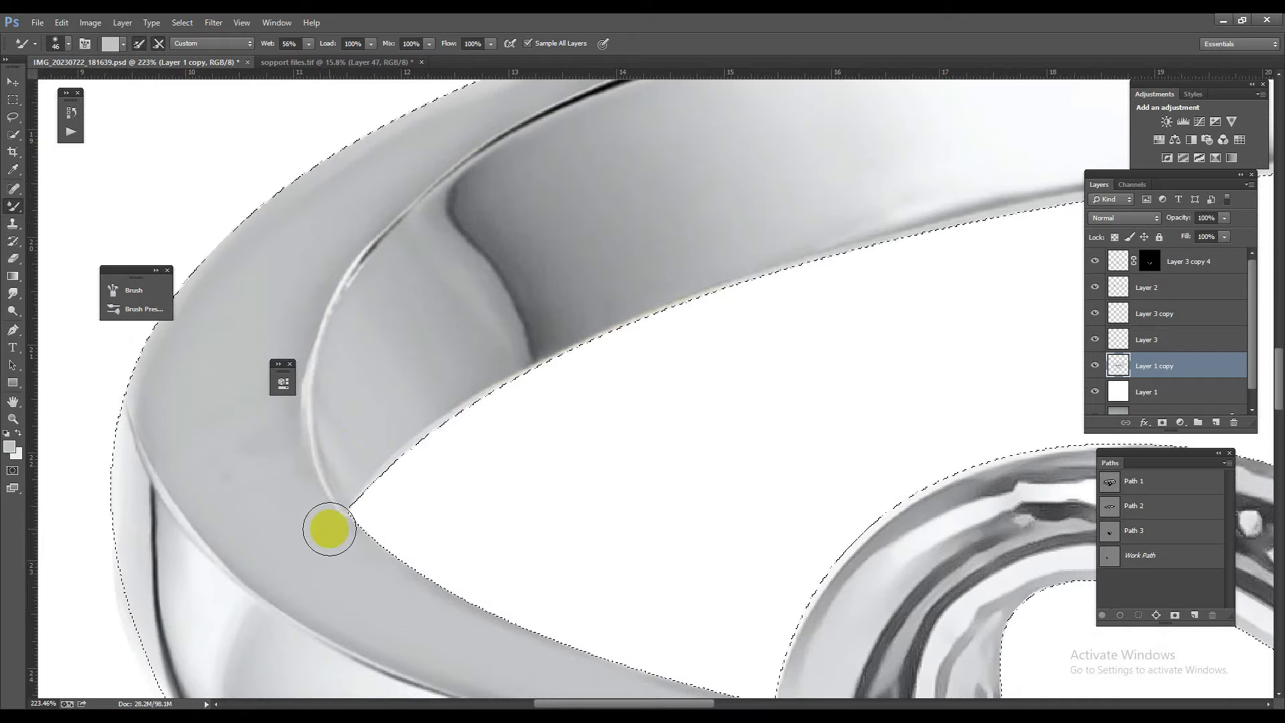
pyautogui.scroll(-3, 295, 402)
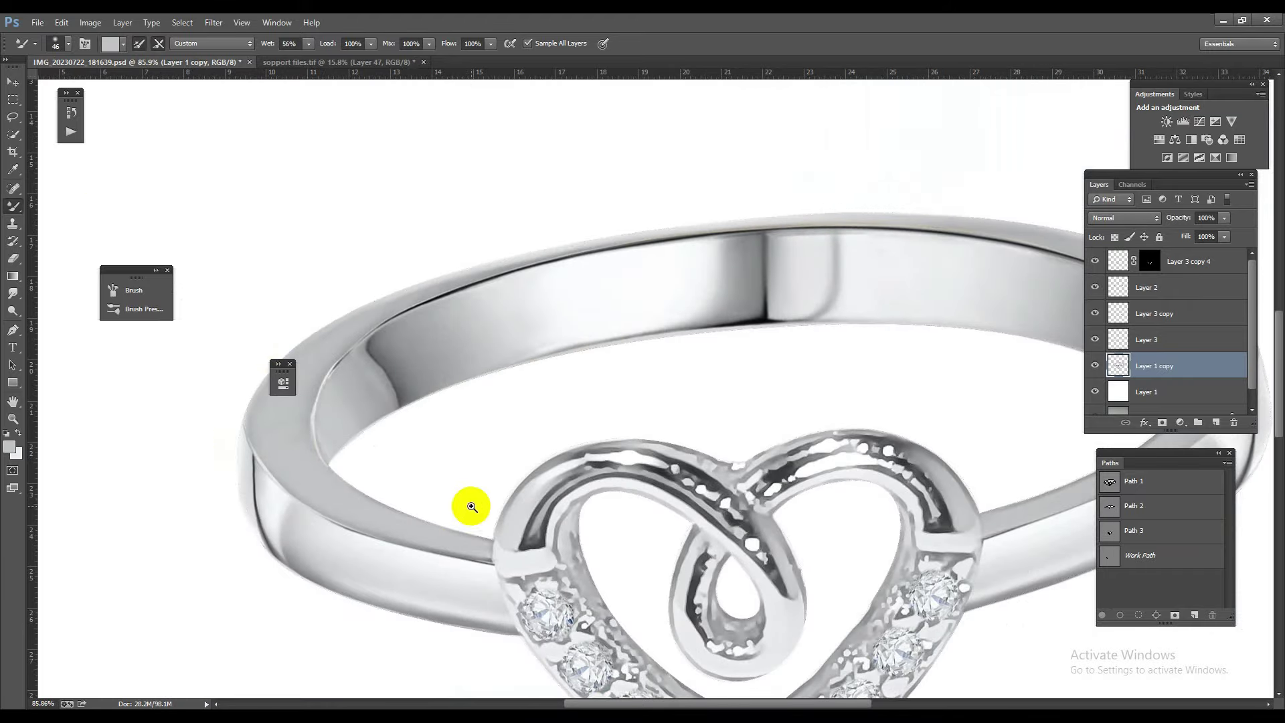
pyautogui.scroll(-3, 467, 505)
pyautogui.scroll(2, 523, 550)
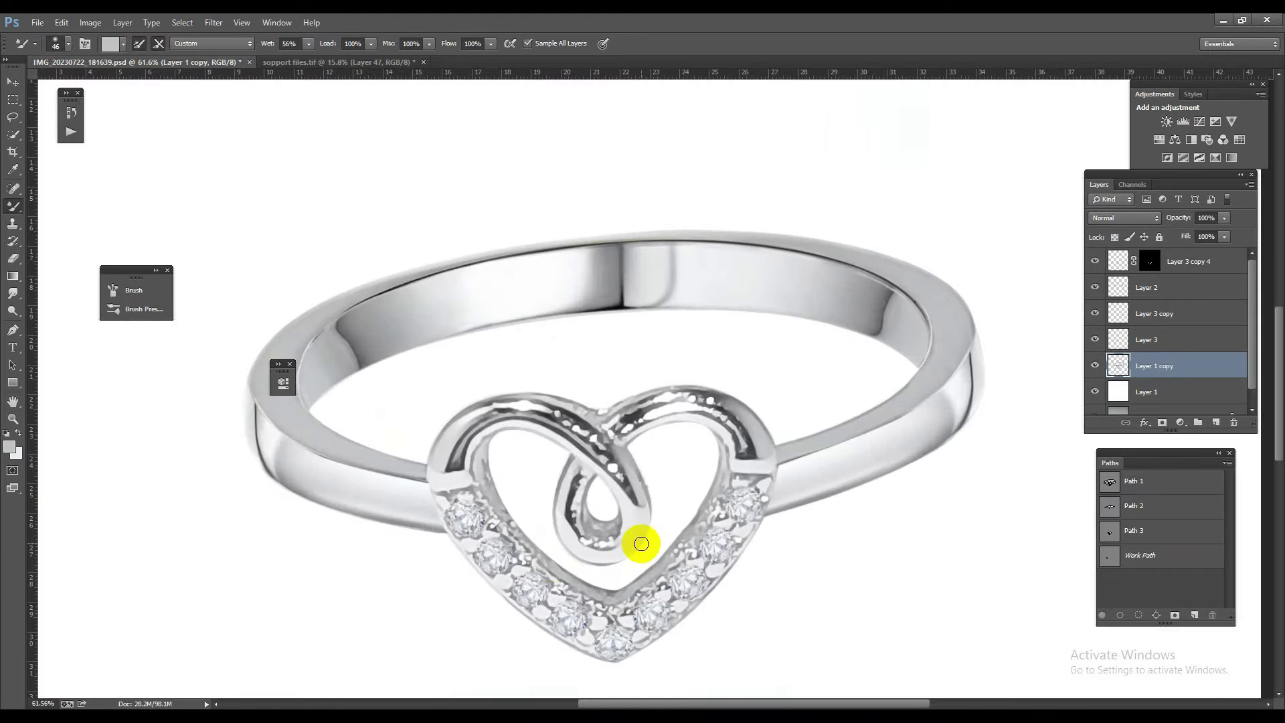
pyautogui.click(1140, 500)
pyautogui.keyDown('ctrl'); pyautogui.click(1115, 486); pyautogui.keyUp('ctrl')
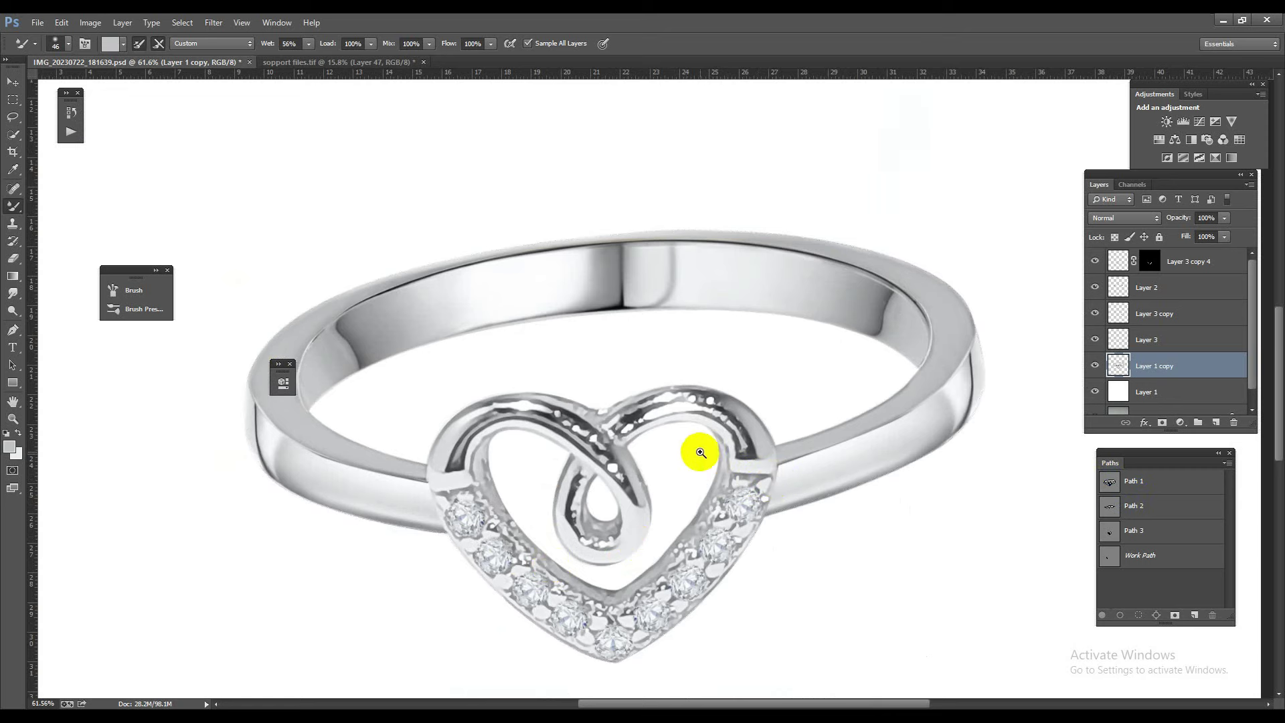
# Step: Zoom in on the heart and reload the ring outline selection
pyautogui.scroll(2, 700, 452)
pyautogui.scroll(-4, 774, 493)
pyautogui.scroll(2, 761, 373)
pyautogui.scroll(1, 726, 397)
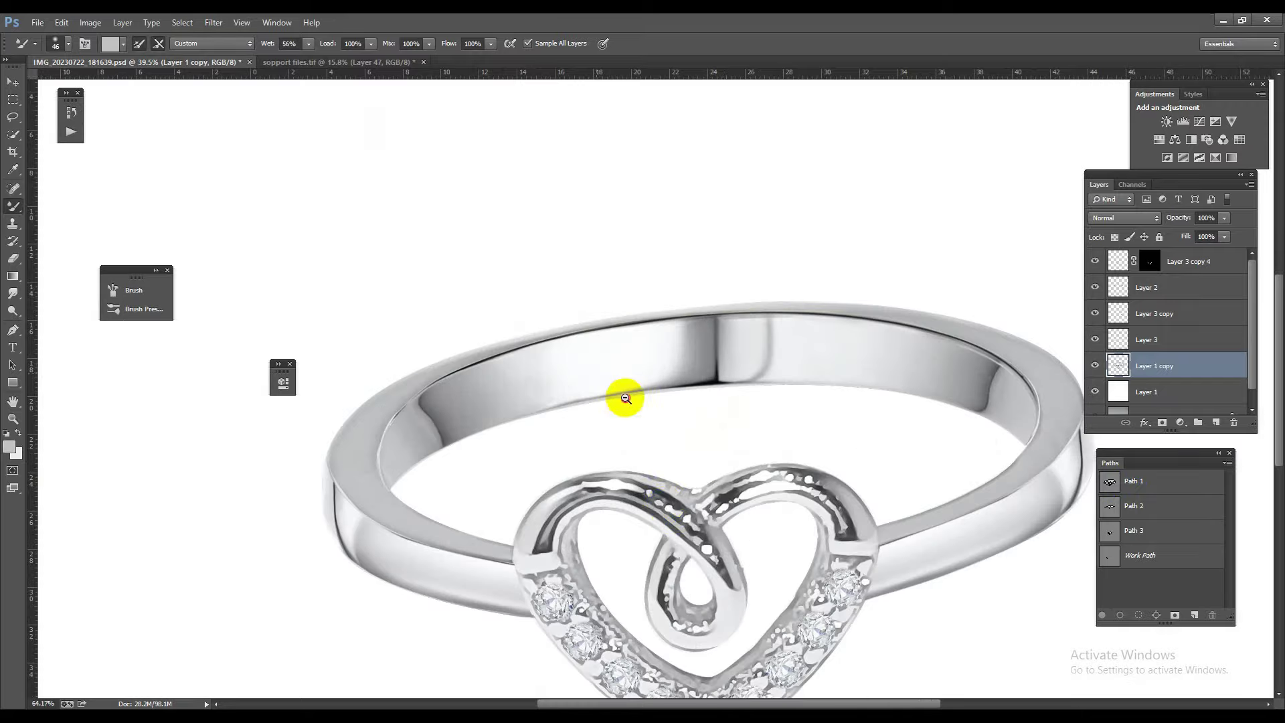
pyautogui.scroll(2, 741, 545)
pyautogui.scroll(1, 734, 356)
pyautogui.scroll(-2, 672, 317)
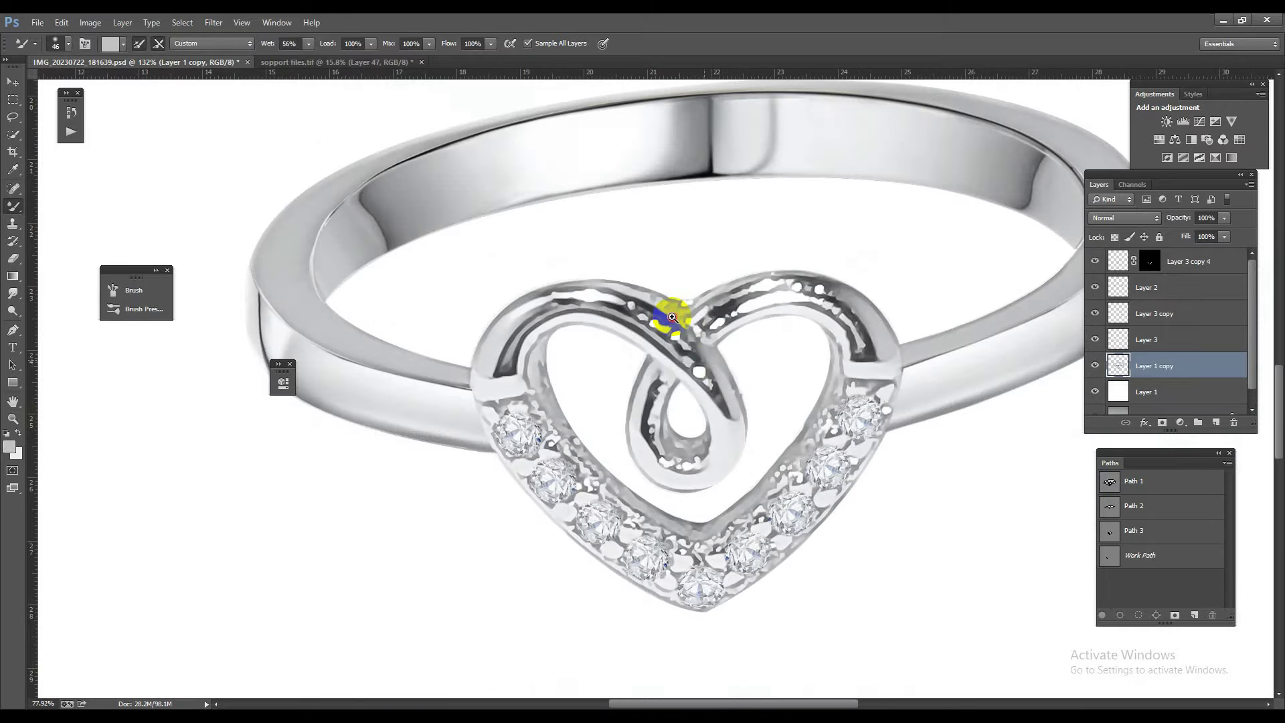
pyautogui.scroll(2, 672, 317)
pyautogui.scroll(1, 718, 358)
pyautogui.keyDown('ctrl'); pyautogui.click(1122, 363); pyautogui.keyUp('ctrl')
# Step: Blend the dark stripes and white spots on the heart's upper band and inner loop with the Mixer Brush
pyautogui.scroll(1, 442, 326)
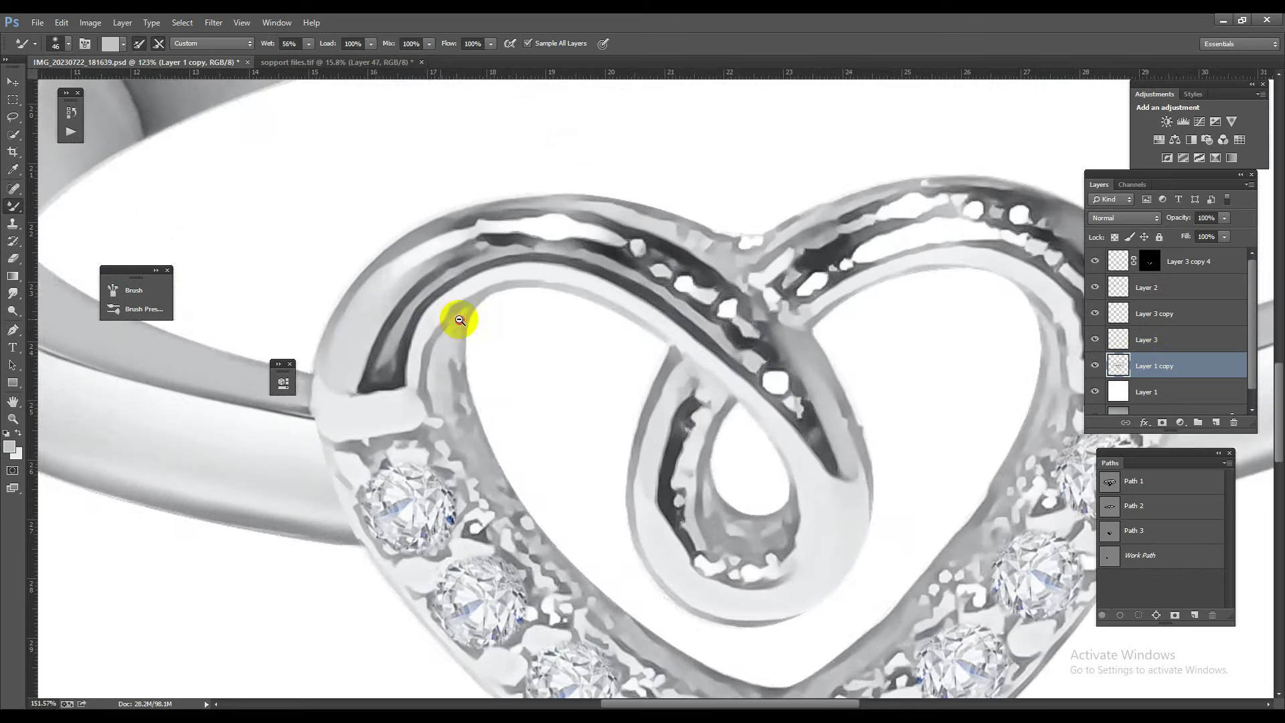
pyautogui.moveTo(416, 257)
pyautogui.mouseDown()
pyautogui.moveTo(517, 225)
pyautogui.moveTo(596, 230)
pyautogui.moveTo(665, 258)
pyautogui.moveTo(603, 235)
pyautogui.moveTo(767, 342)
pyautogui.moveTo(794, 384)
pyautogui.mouseUp()
pyautogui.moveTo(757, 325)
pyautogui.mouseDown()
pyautogui.moveTo(703, 321)
pyautogui.moveTo(732, 321)
pyautogui.moveTo(775, 381)
pyautogui.moveTo(773, 362)
pyautogui.mouseUp()
pyautogui.moveTo(726, 321)
pyautogui.mouseDown()
pyautogui.moveTo(775, 373)
pyautogui.moveTo(752, 359)
pyautogui.moveTo(798, 383)
pyautogui.mouseUp()
pyautogui.moveTo(705, 302); pyautogui.dragTo(805, 371)
pyautogui.moveTo(683, 489); pyautogui.dragTo(780, 545)
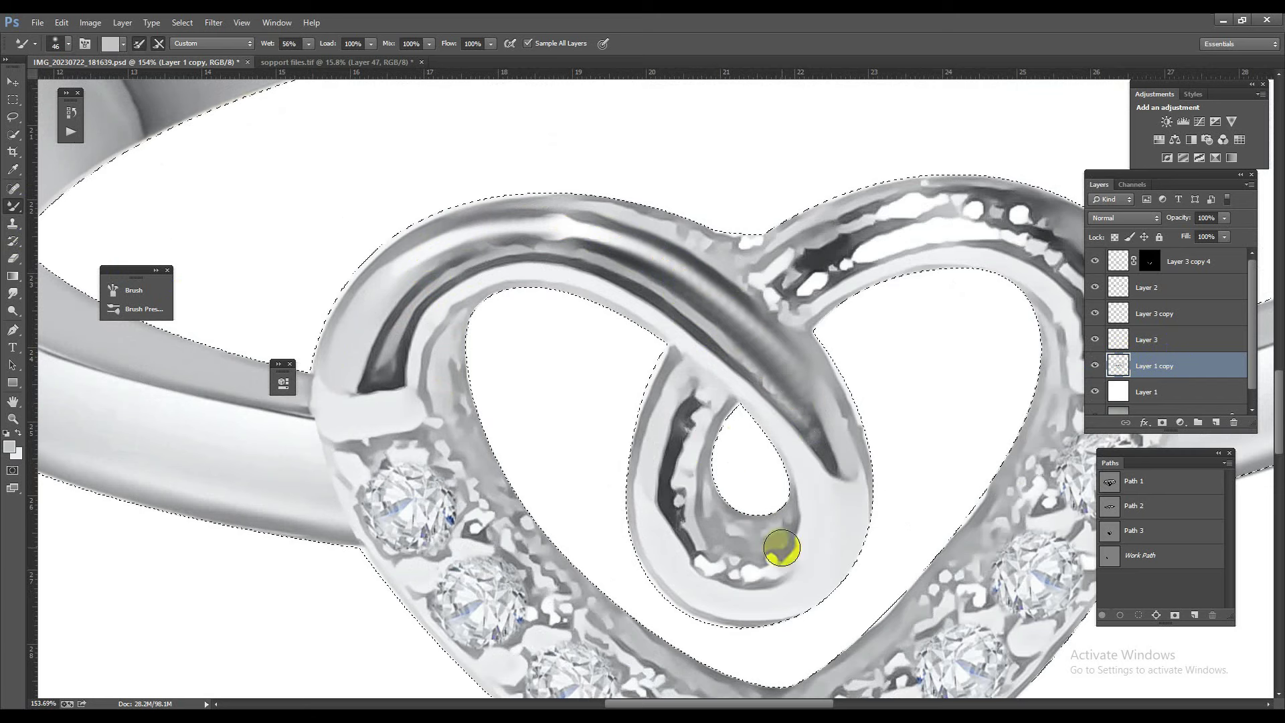
# Step: Trace the inside of the heart's small loop with the Pen and turn it into a selection
pyautogui.click(13, 329)
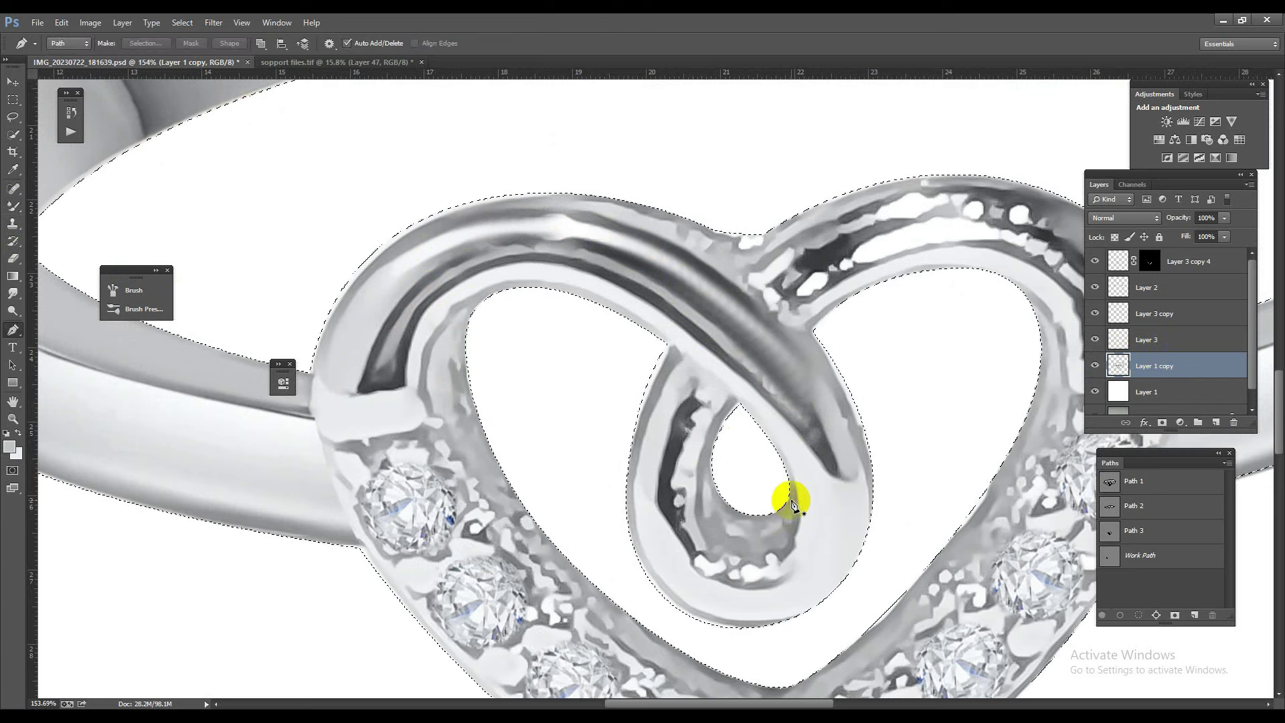
pyautogui.moveTo(794, 559); pyautogui.dragTo(795, 488)
pyautogui.click(723, 570)
pyautogui.moveTo(712, 571); pyautogui.dragTo(712, 571)
pyautogui.moveTo(708, 452)
pyautogui.mouseDown()
pyautogui.moveTo(756, 460)
pyautogui.moveTo(794, 490)
pyautogui.mouseUp()
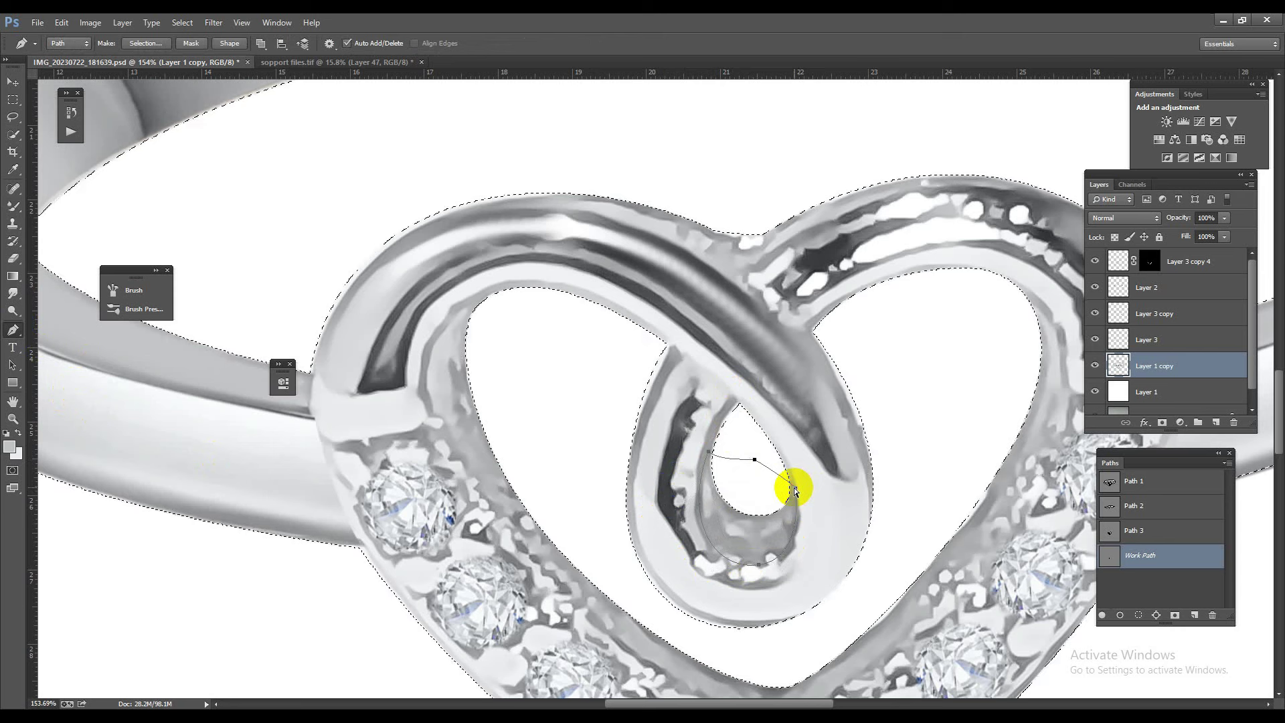
pyautogui.click(794, 490)
pyautogui.hotkey('ctrl', 'Return')
# Step: On a new layer, paint sampled grey into the loop's lower part with a small Brush
pyautogui.moveTo(12, 206); pyautogui.dragTo(58, 245)
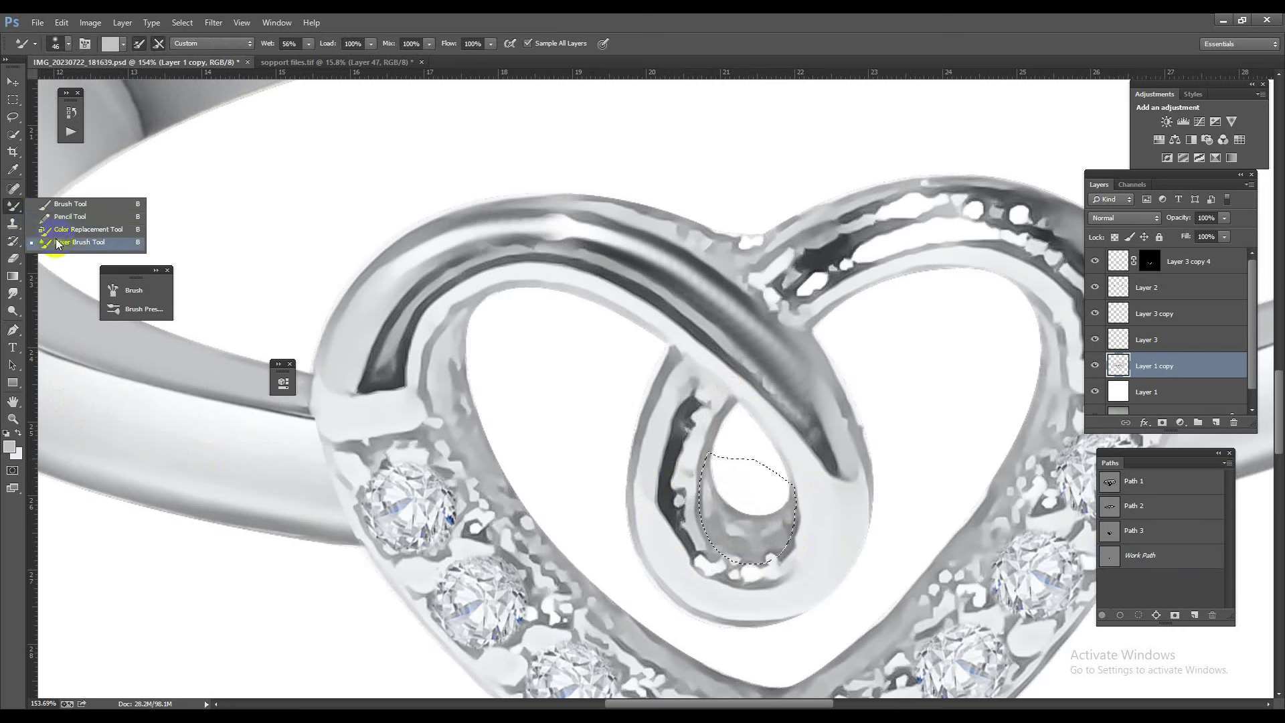
pyautogui.click(67, 204)
pyautogui.moveTo(755, 503)
pyautogui.mouseDown()
pyautogui.moveTo(750, 489)
pyautogui.moveTo(1084, 417)
pyautogui.mouseUp()
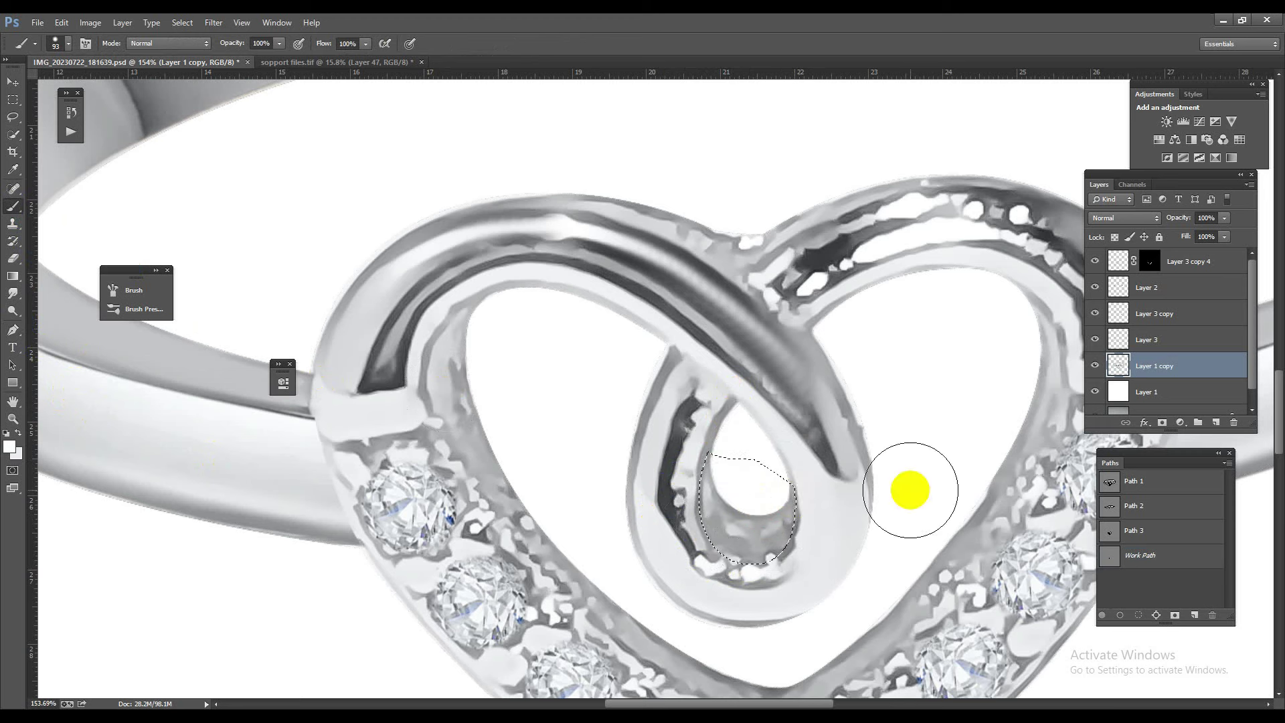
pyautogui.hotkey('ctrl', 'shift', 'alt', 'n')
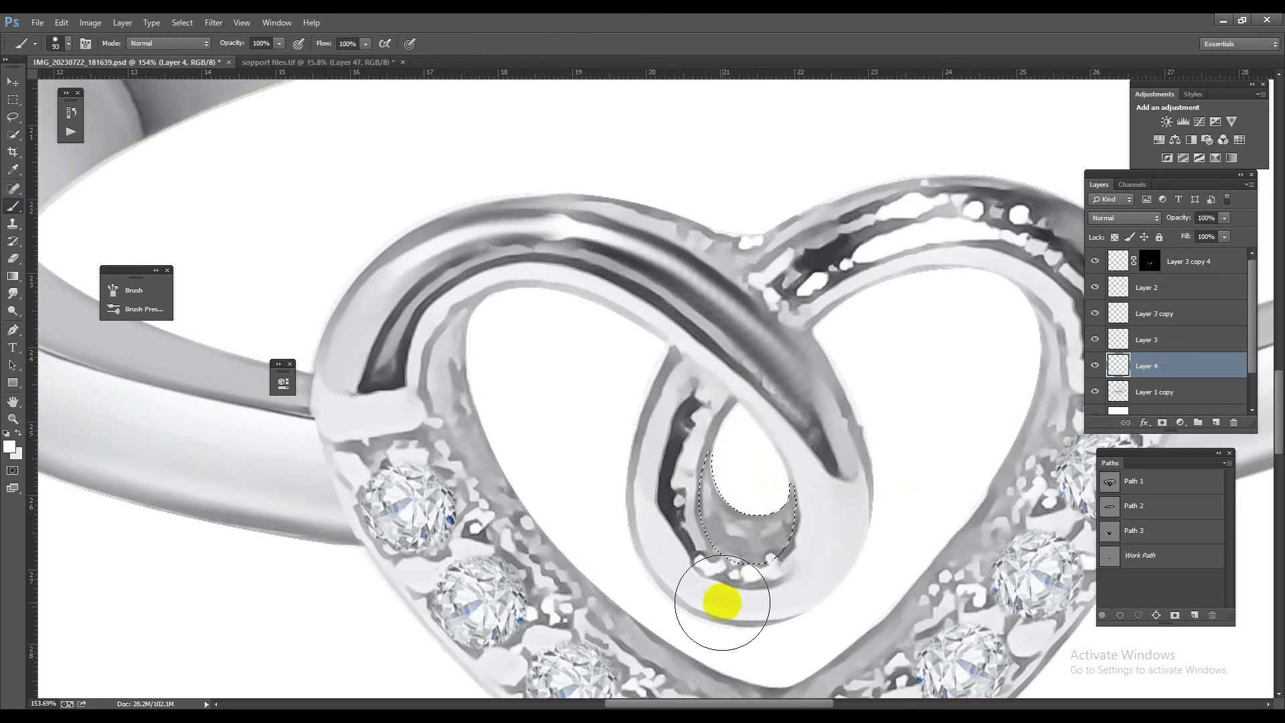
pyautogui.keyDown('alt'); pyautogui.click(748, 502); pyautogui.keyUp('alt')
pyautogui.moveTo(748, 502); pyautogui.dragTo(735, 542)
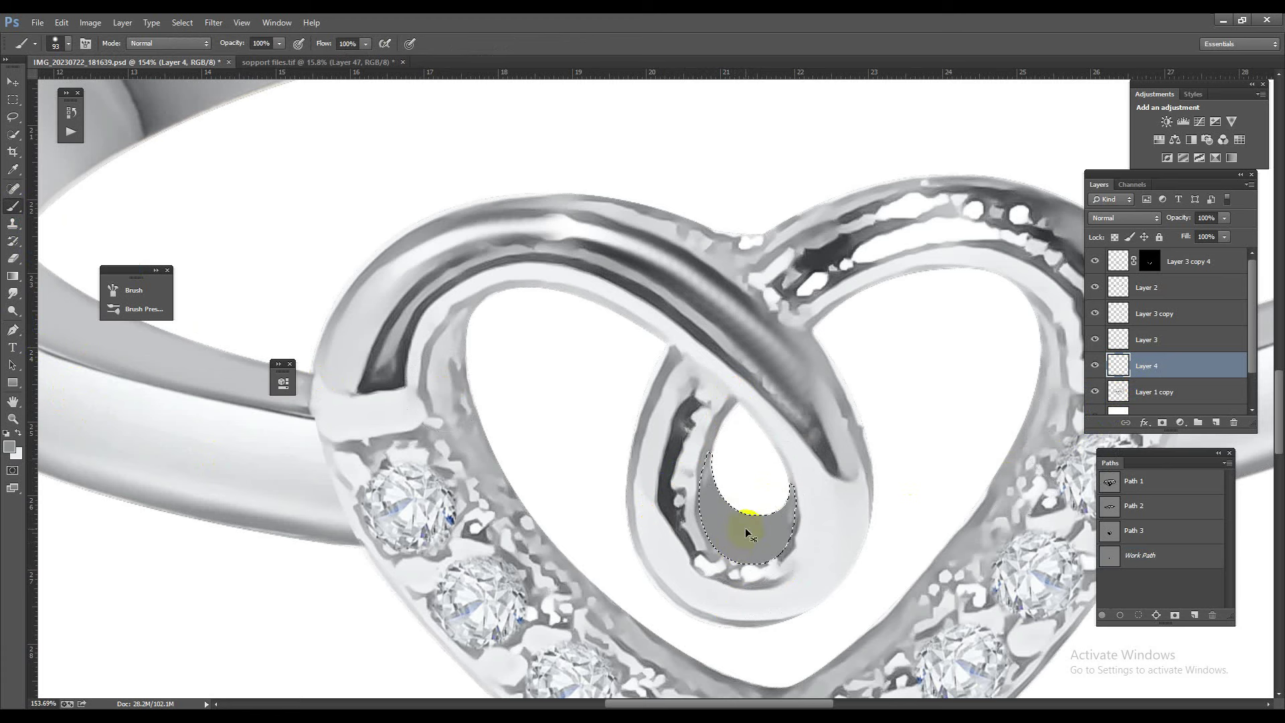
# Step: Build up soft grey shading throughout the loop with a softer brush, discarding a white stroke
pyautogui.keyDown('alt'); pyautogui.click(751, 514); pyautogui.keyUp('alt')
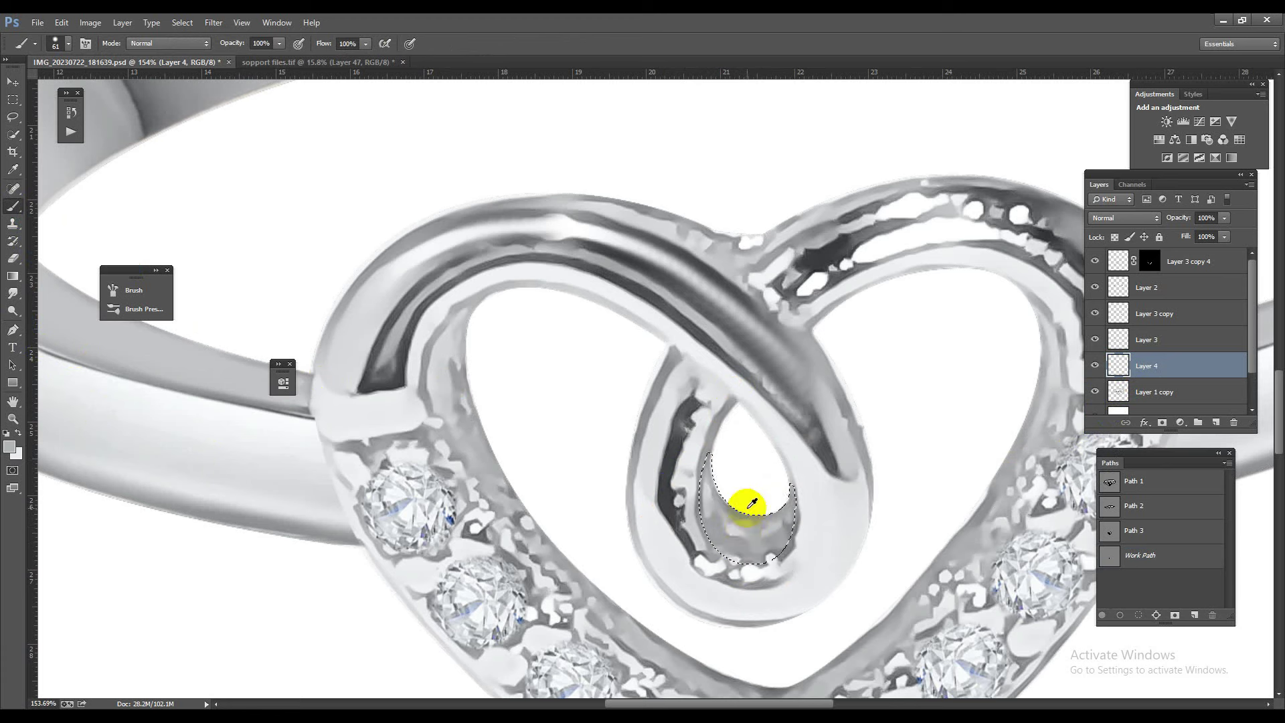
pyautogui.keyDown('alt'); pyautogui.click(755, 493); pyautogui.keyUp('alt')
pyautogui.moveTo(755, 495); pyautogui.dragTo(740, 582)
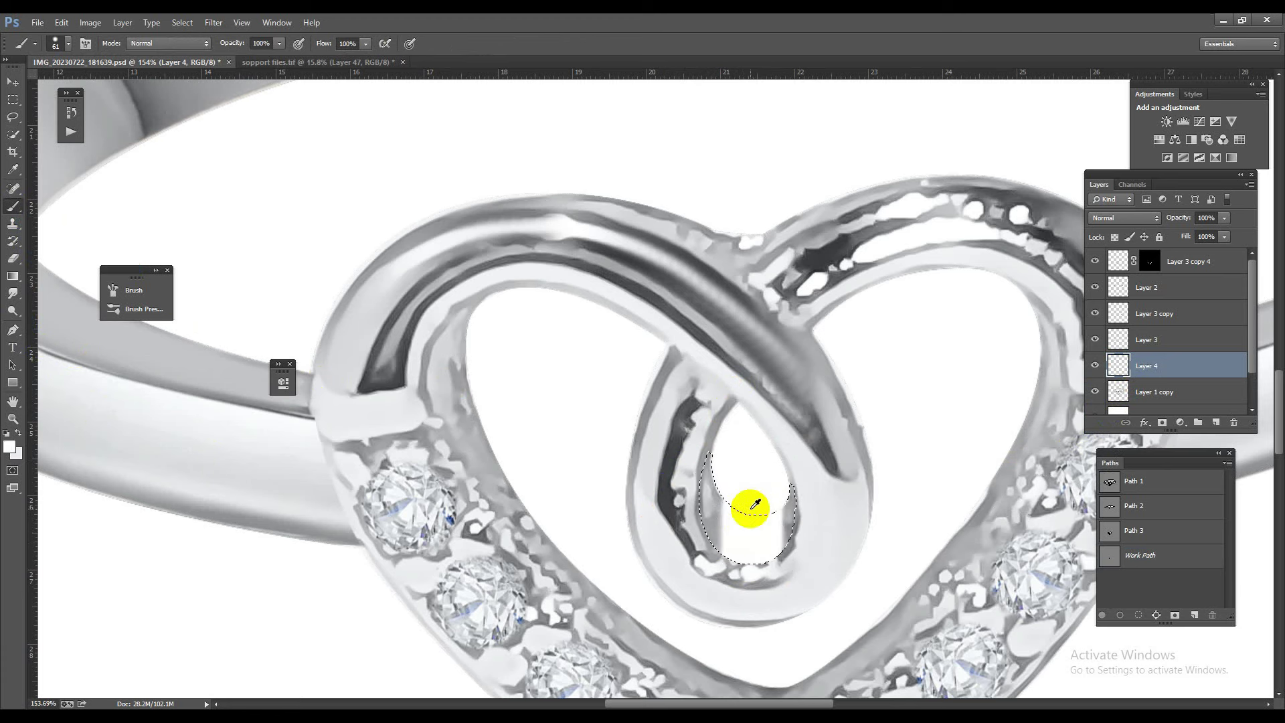
pyautogui.hotkey('ctrl', 'z')
pyautogui.rightClick(743, 489)
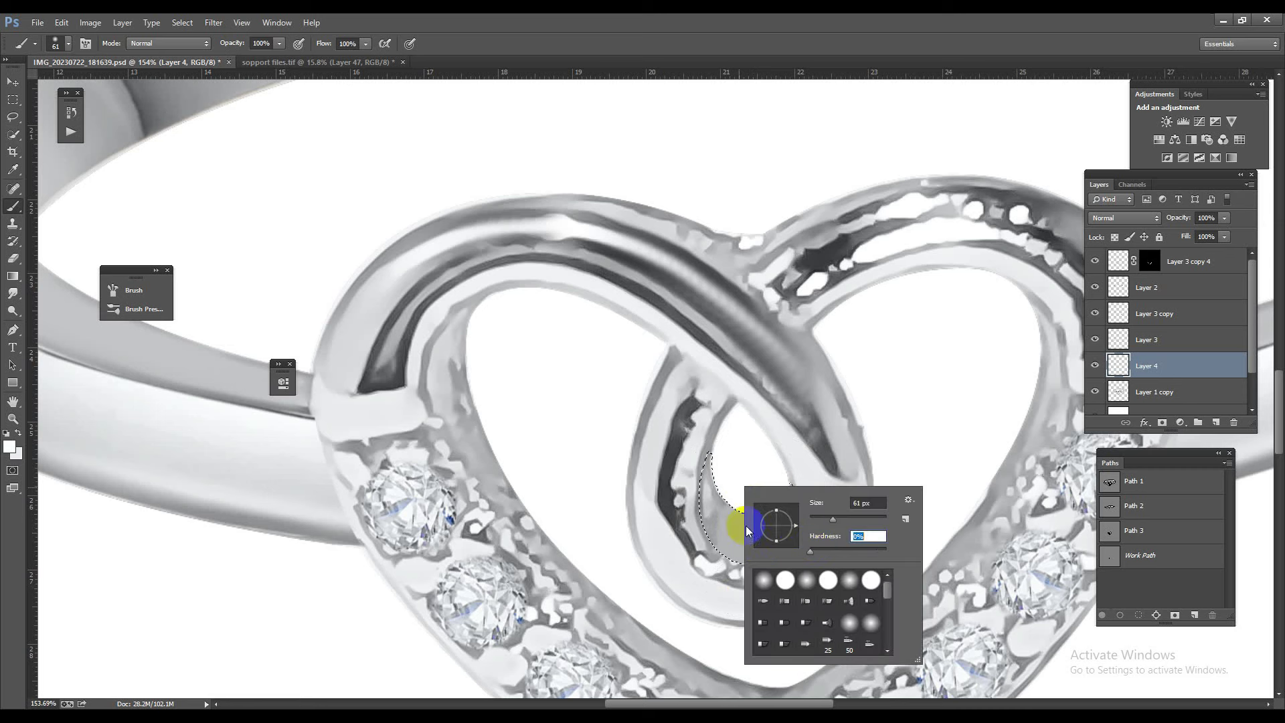
pyautogui.click(734, 596)
pyautogui.moveTo(734, 596)
pyautogui.mouseDown()
pyautogui.moveTo(752, 531)
pyautogui.moveTo(775, 508)
pyautogui.moveTo(798, 530)
pyautogui.moveTo(783, 597)
pyautogui.moveTo(726, 464)
pyautogui.moveTo(697, 551)
pyautogui.mouseUp()
pyautogui.keyDown('alt'); pyautogui.click(707, 501); pyautogui.keyUp('alt')
pyautogui.moveTo(706, 501)
pyautogui.mouseDown()
pyautogui.moveTo(697, 459)
pyautogui.moveTo(682, 583)
pyautogui.moveTo(785, 516)
pyautogui.moveTo(763, 491)
pyautogui.moveTo(743, 582)
pyautogui.moveTo(746, 542)
pyautogui.moveTo(751, 602)
pyautogui.moveTo(773, 572)
pyautogui.mouseUp()
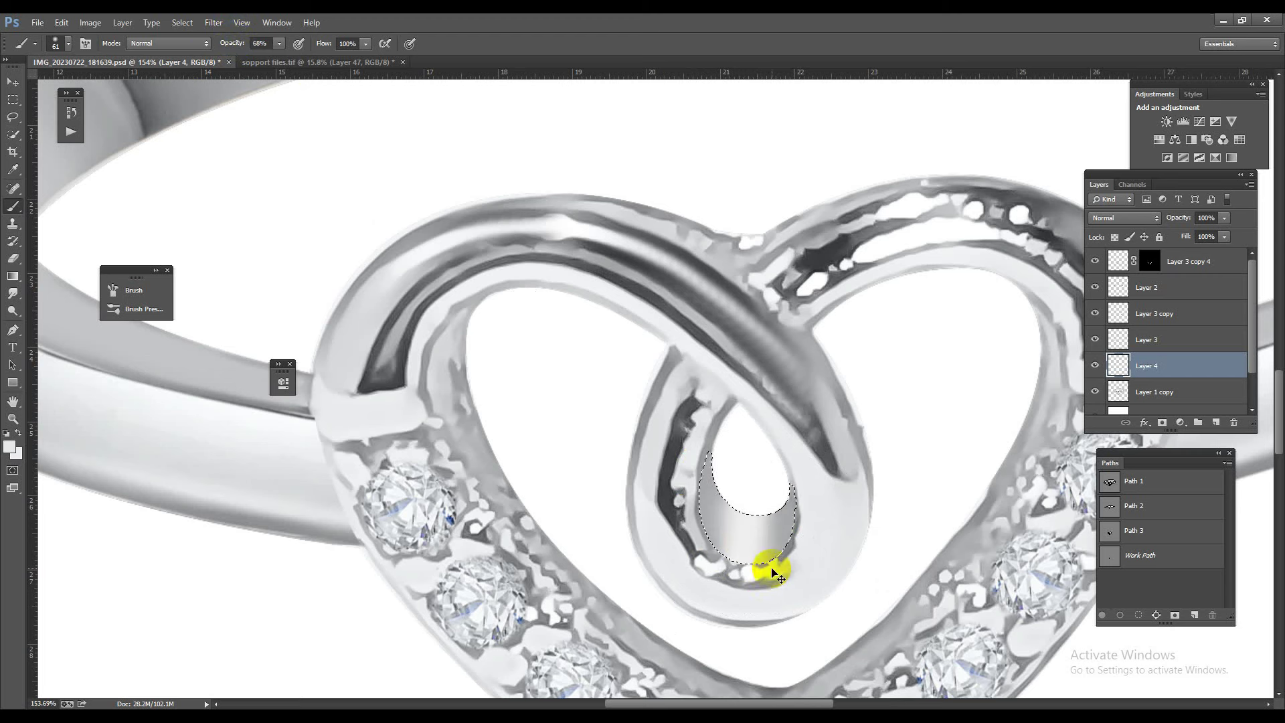
pyautogui.moveTo(796, 498); pyautogui.dragTo(717, 607)
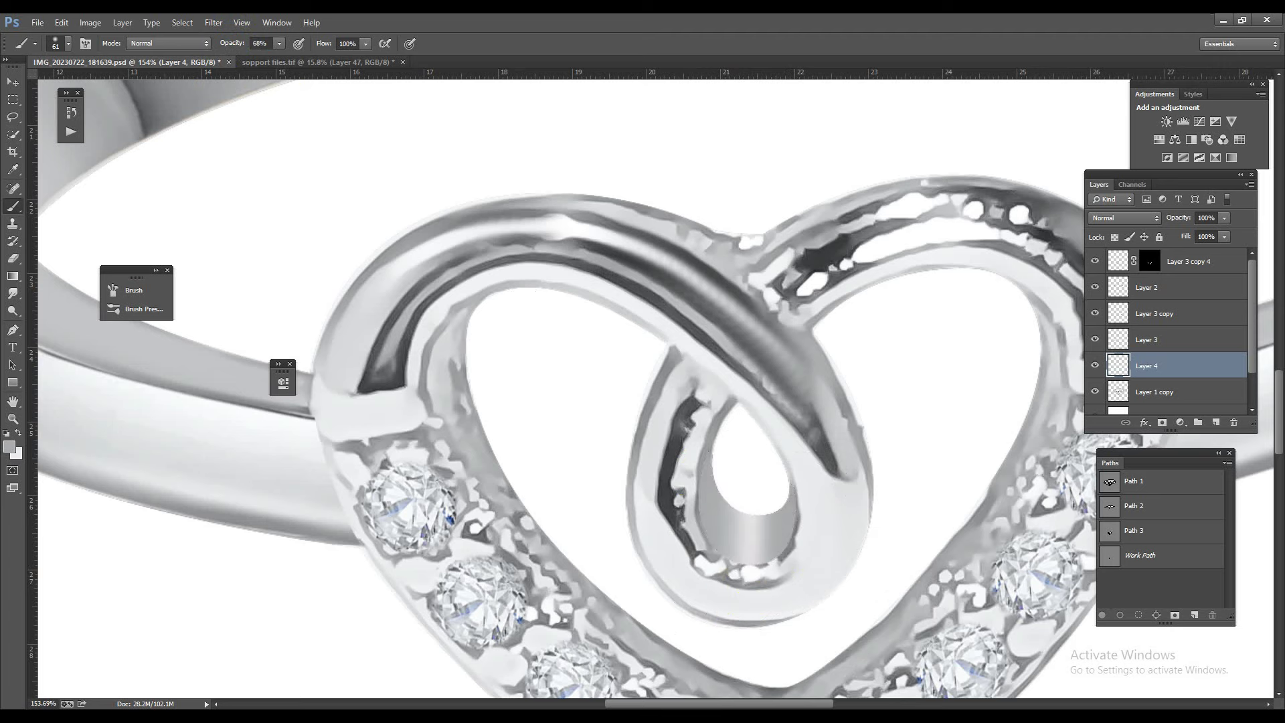
pyautogui.moveTo(704, 508)
pyautogui.mouseDown()
pyautogui.moveTo(703, 487)
pyautogui.moveTo(766, 542)
pyautogui.mouseUp()
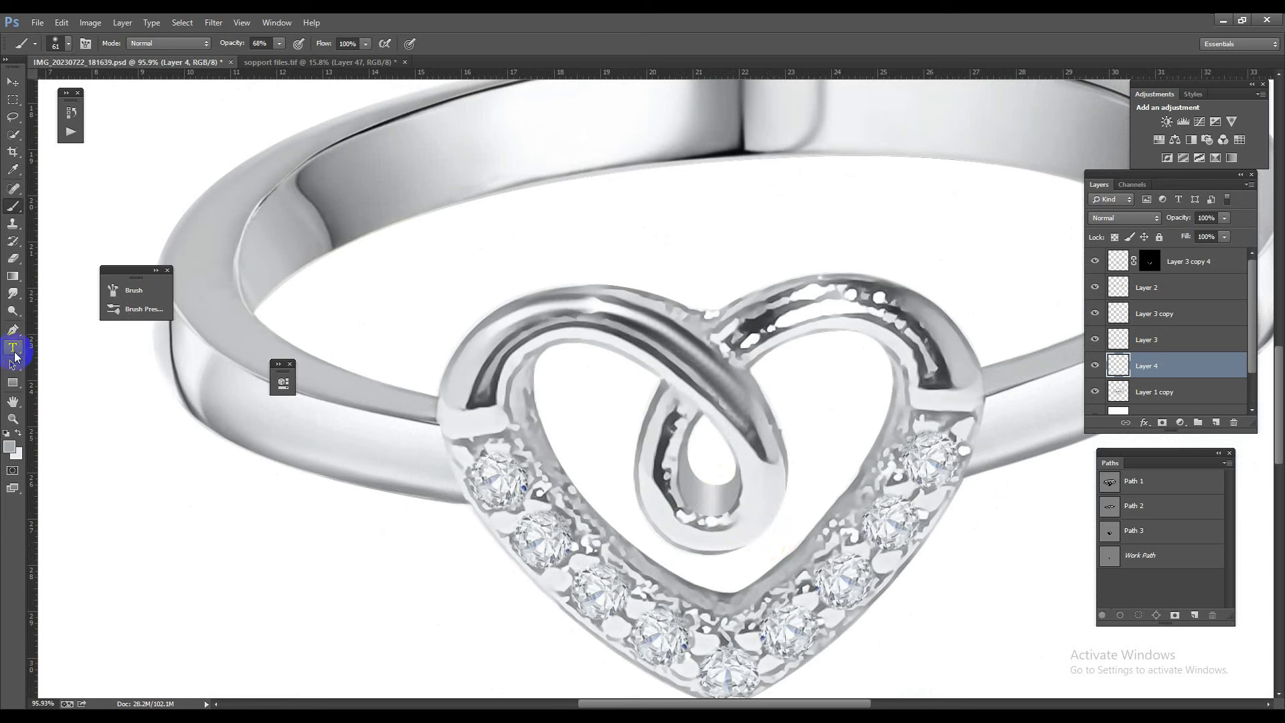
# Step: Start a Pen path beside the first diamond and curve it over the left lobe's top
pyautogui.click(12, 329)
pyautogui.click(505, 430)
pyautogui.click(444, 438)
pyautogui.click(430, 362)
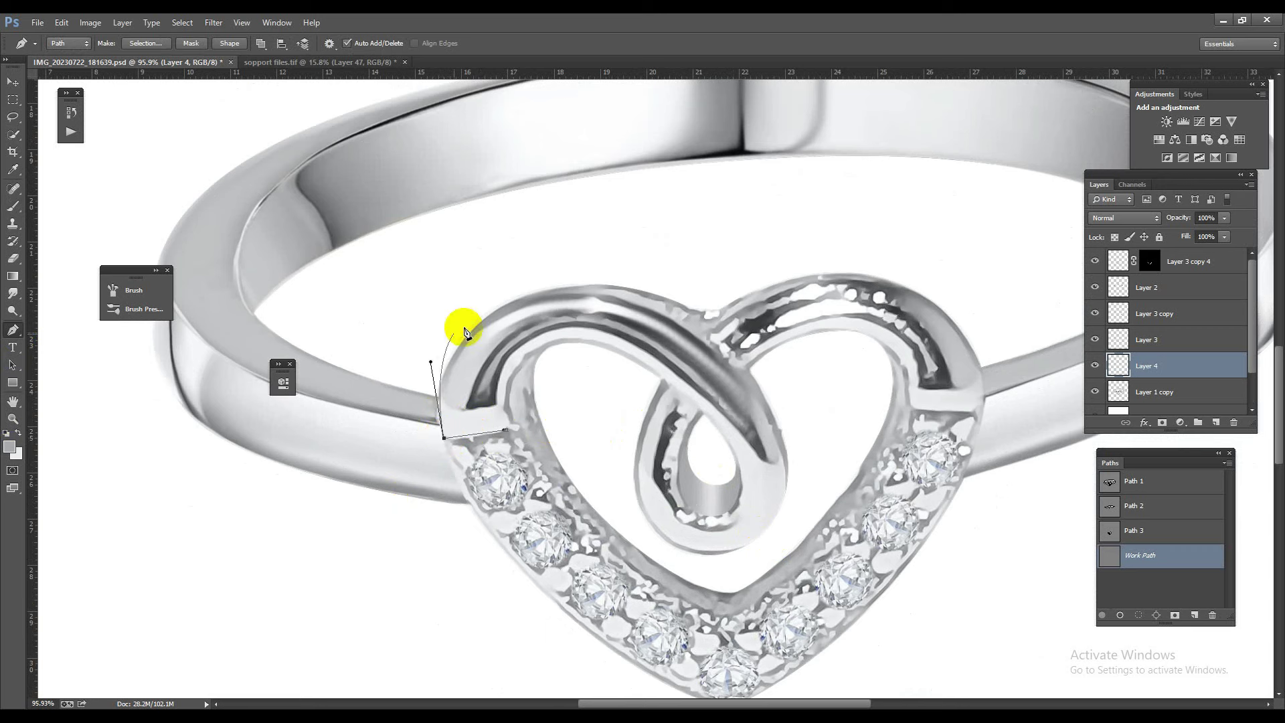
pyautogui.moveTo(609, 290); pyautogui.dragTo(728, 302)
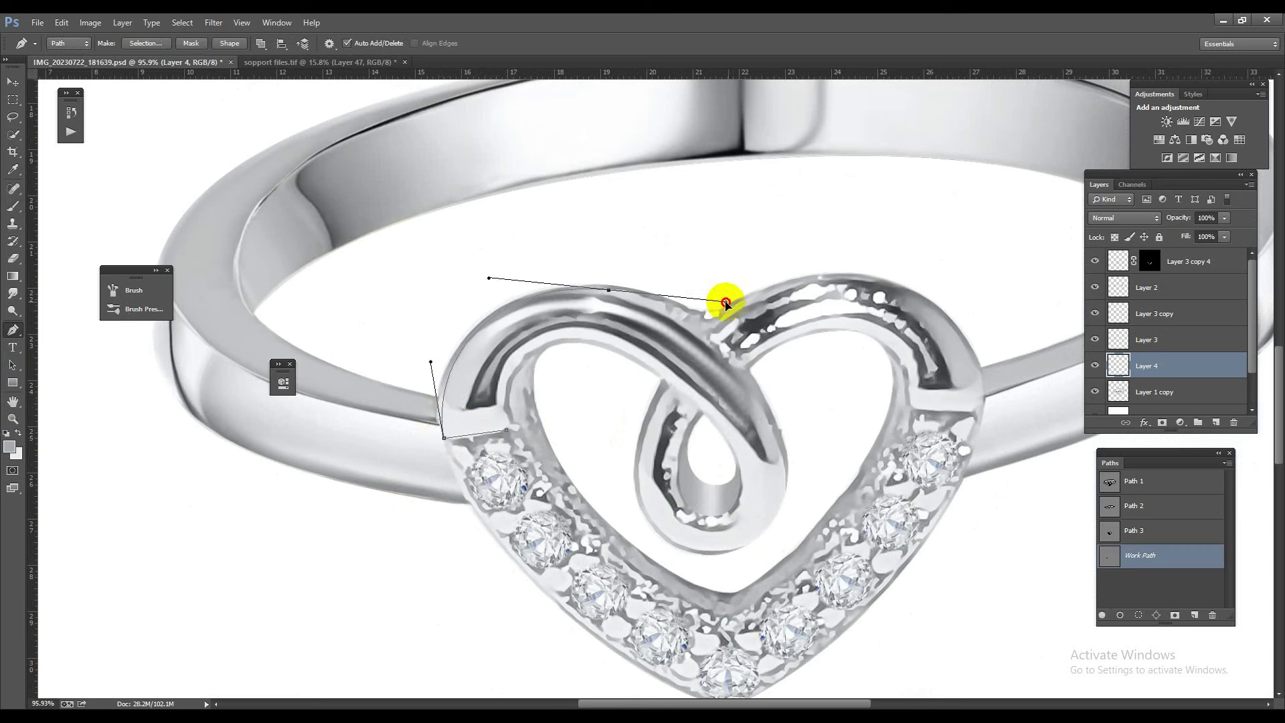
# Step: Curve the path into the loop and back to its start, then size the brush for shading
pyautogui.moveTo(785, 482); pyautogui.dragTo(772, 532)
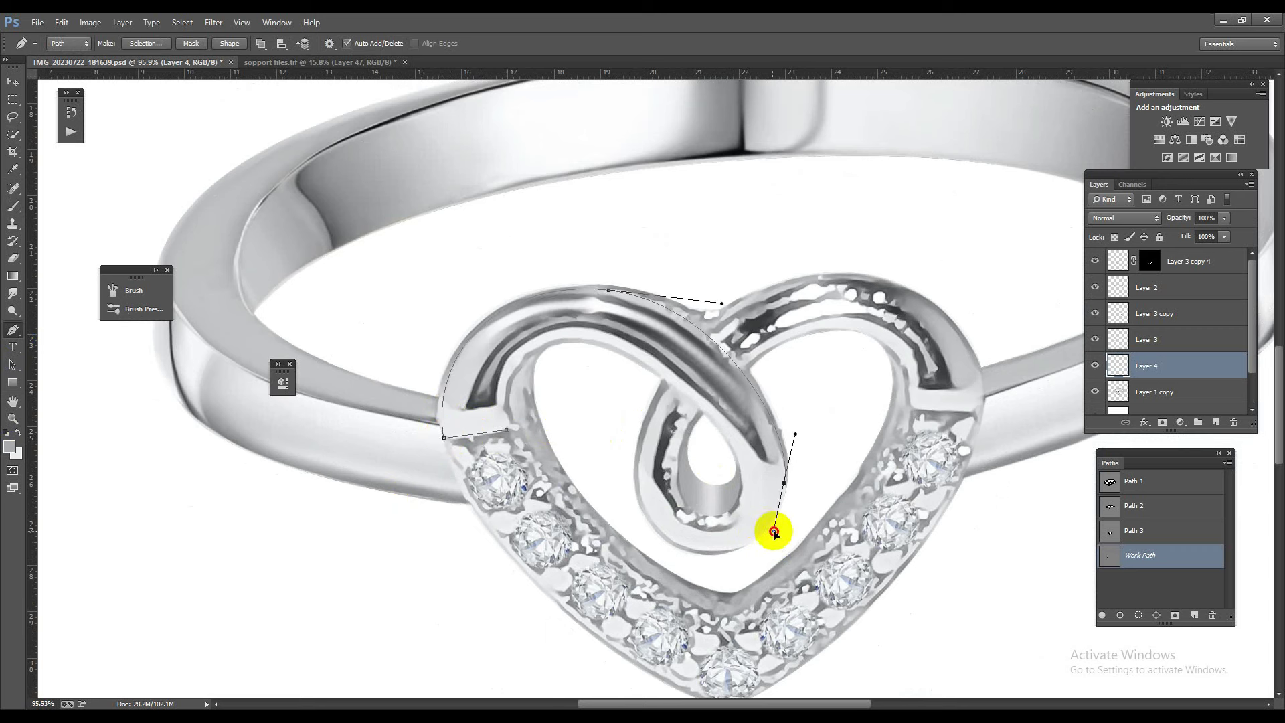
pyautogui.moveTo(745, 480); pyautogui.dragTo(739, 402)
pyautogui.moveTo(581, 334); pyautogui.dragTo(524, 328)
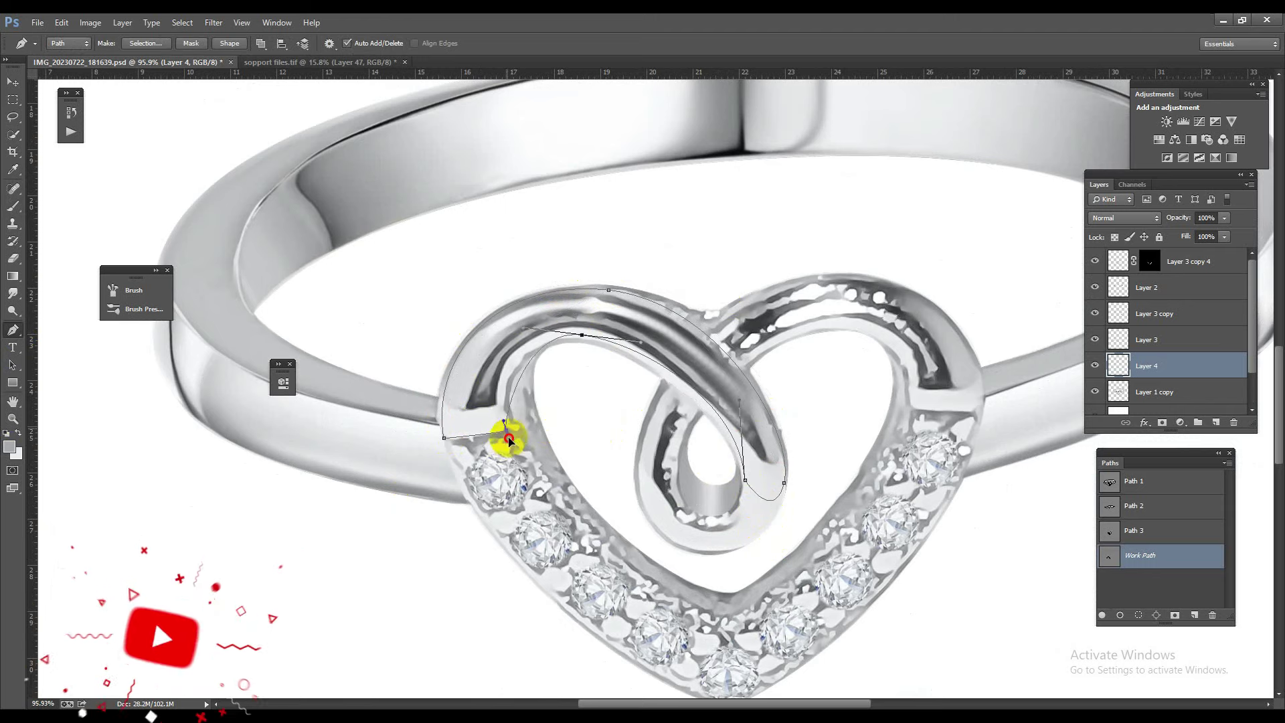
pyautogui.moveTo(507, 432); pyautogui.dragTo(525, 488)
pyautogui.scroll(-2, 702, 400)
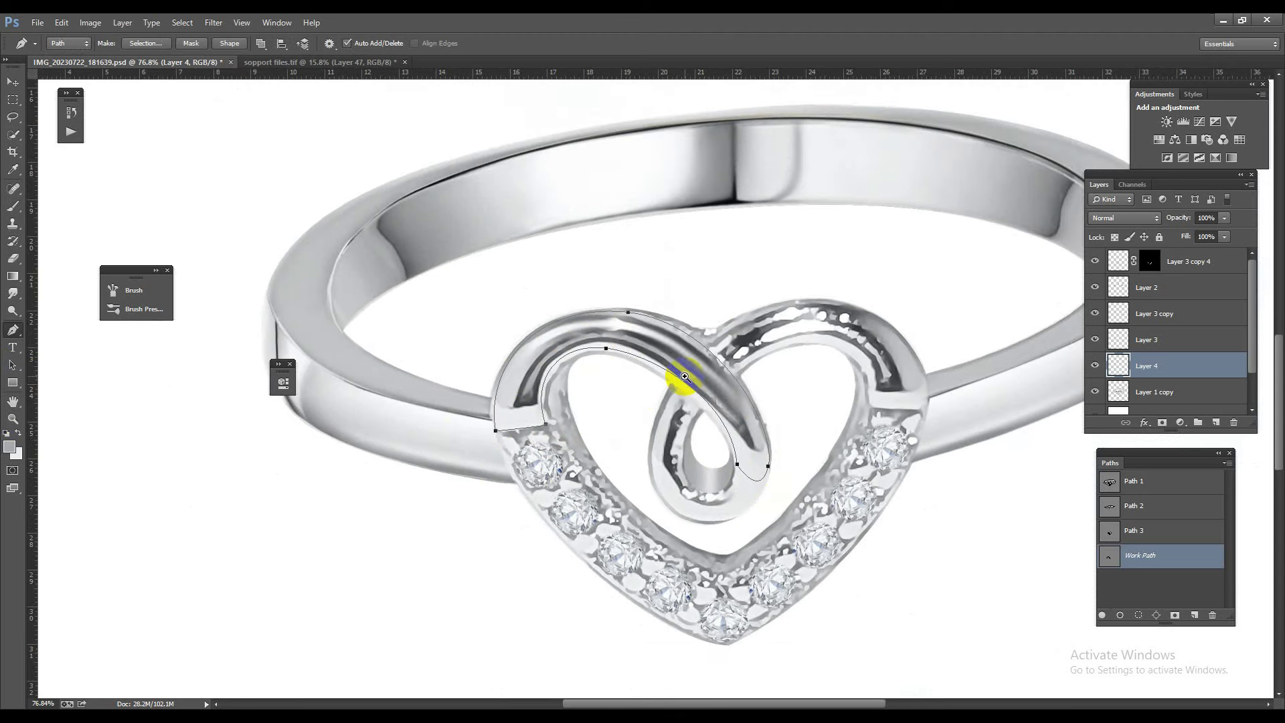
pyautogui.click(14, 208)
pyautogui.moveTo(529, 367); pyautogui.dragTo(512, 369)
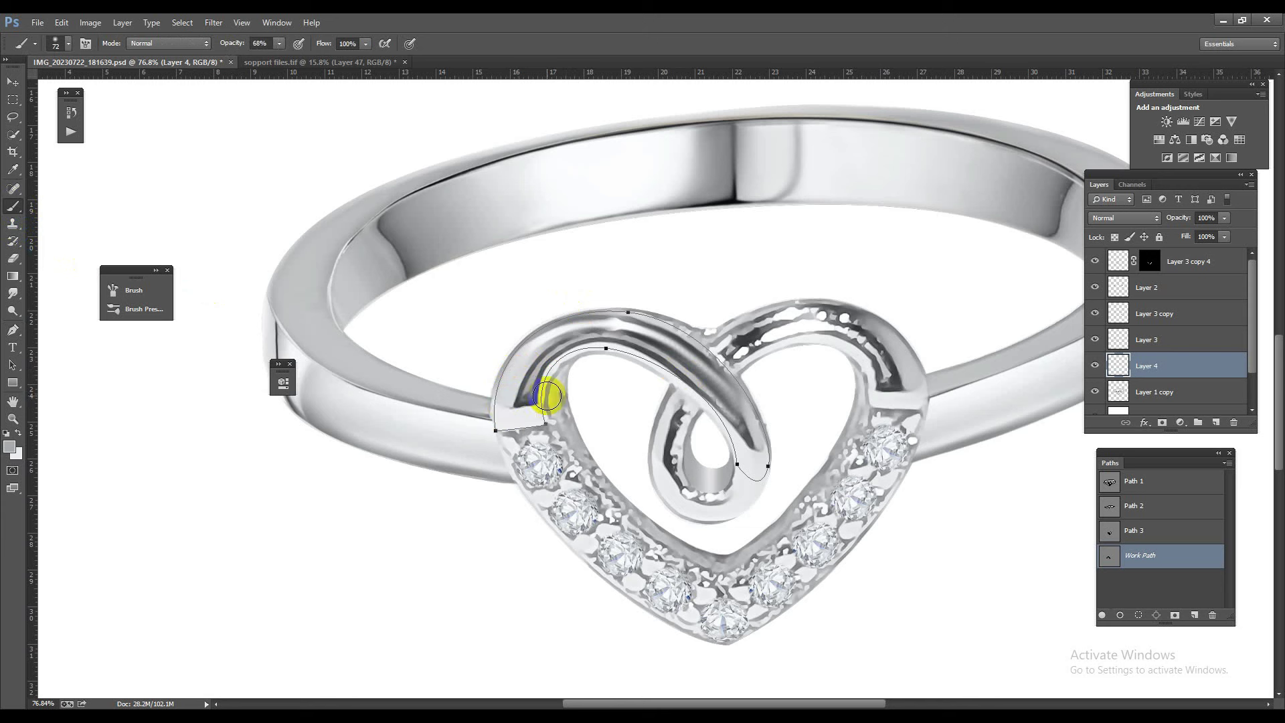
# Step: Paint the heart's upper-left loop lighter with the plain brush
pyautogui.click(16, 210)
pyautogui.click(50, 204)
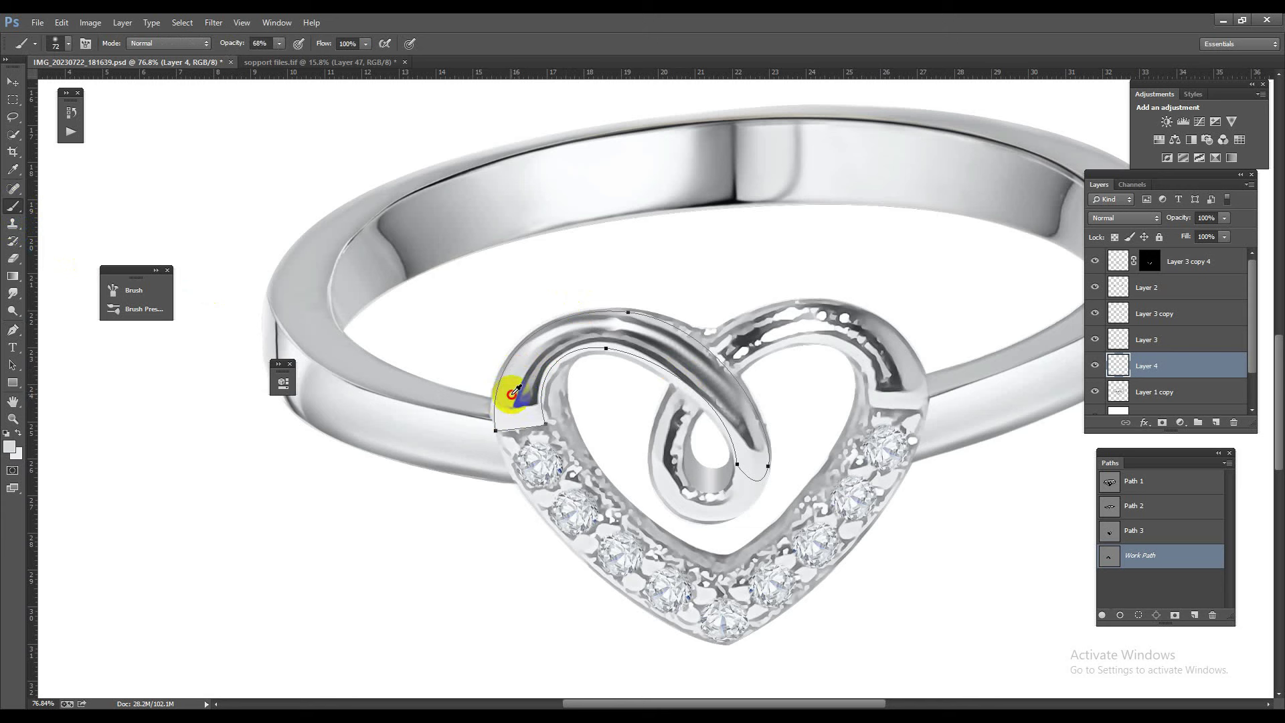
pyautogui.moveTo(531, 387)
pyautogui.mouseDown()
pyautogui.moveTo(657, 368)
pyautogui.moveTo(715, 388)
pyautogui.moveTo(705, 425)
pyautogui.mouseUp()
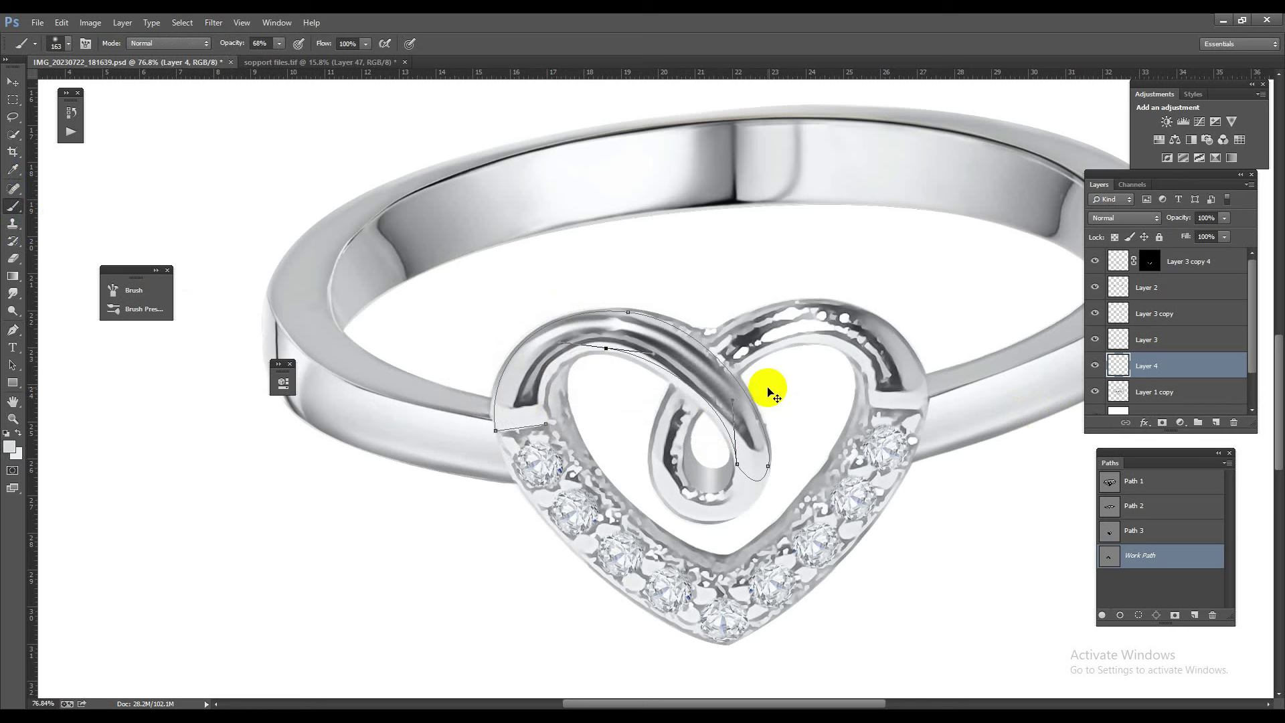
# Step: Reshape the path along the loop, load it as a selection, and paint its lower-left end
pyautogui.moveTo(768, 391); pyautogui.dragTo(730, 394)
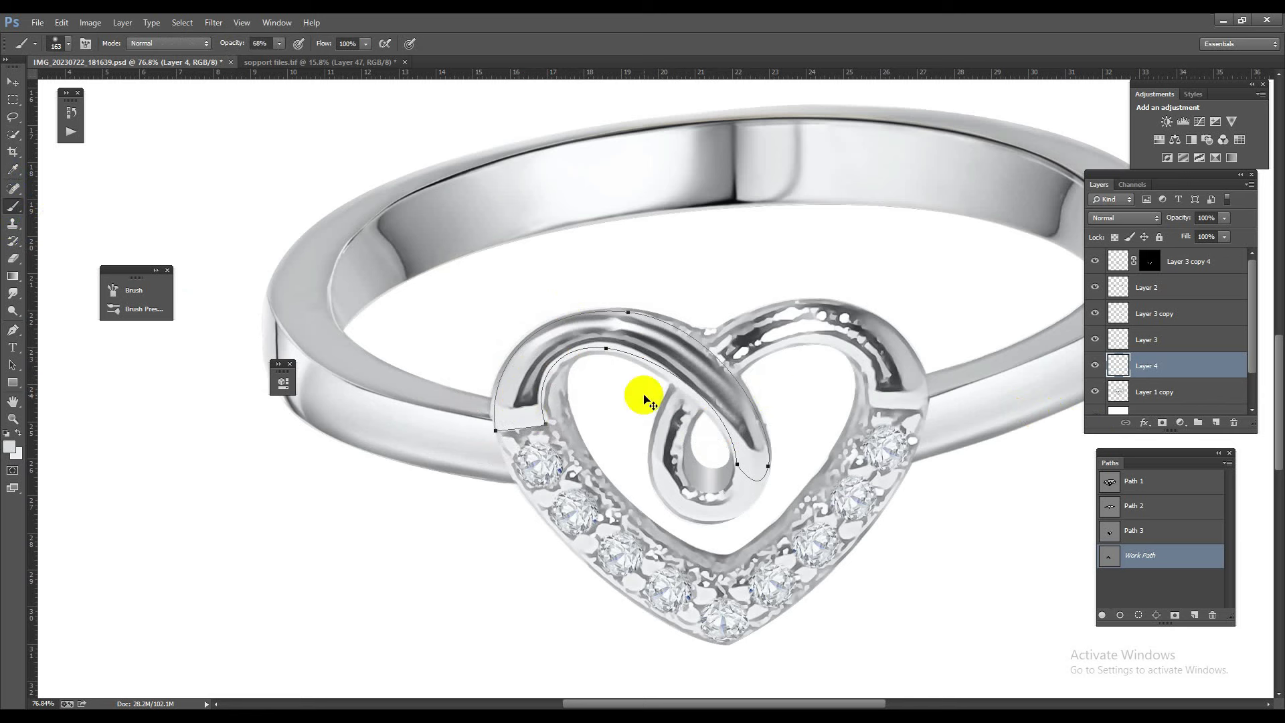
pyautogui.hotkey('ctrl', 'Return')
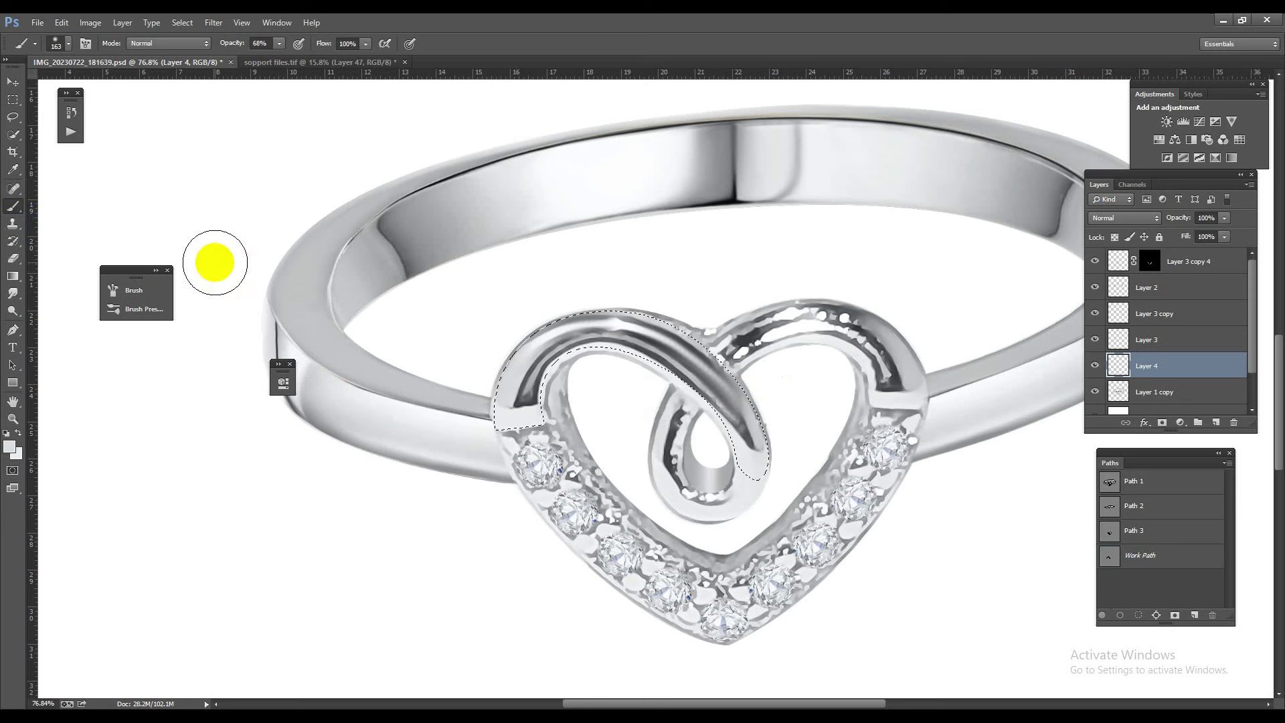
pyautogui.moveTo(511, 397)
pyautogui.mouseDown()
pyautogui.moveTo(509, 412)
pyautogui.moveTo(674, 386)
pyautogui.moveTo(714, 425)
pyautogui.moveTo(747, 500)
pyautogui.moveTo(753, 483)
pyautogui.mouseUp()
pyautogui.moveTo(714, 576)
pyautogui.mouseDown()
pyautogui.moveTo(702, 393)
pyautogui.moveTo(803, 430)
pyautogui.moveTo(834, 469)
pyautogui.mouseUp()
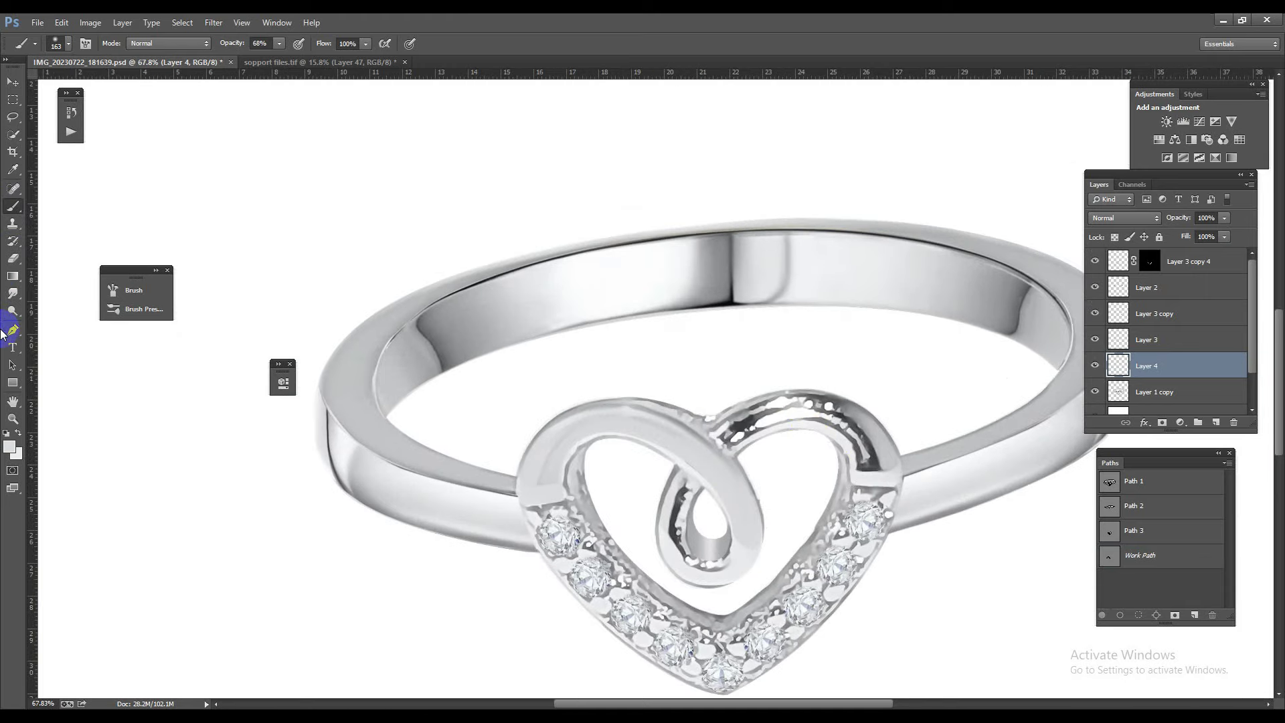
# Step: Trace a closed Pen outline around the heart's right lobe, redoing one misplaced anchor
pyautogui.click(4, 330)
pyautogui.click(855, 477)
pyautogui.click(904, 478)
pyautogui.moveTo(901, 455); pyautogui.dragTo(897, 436)
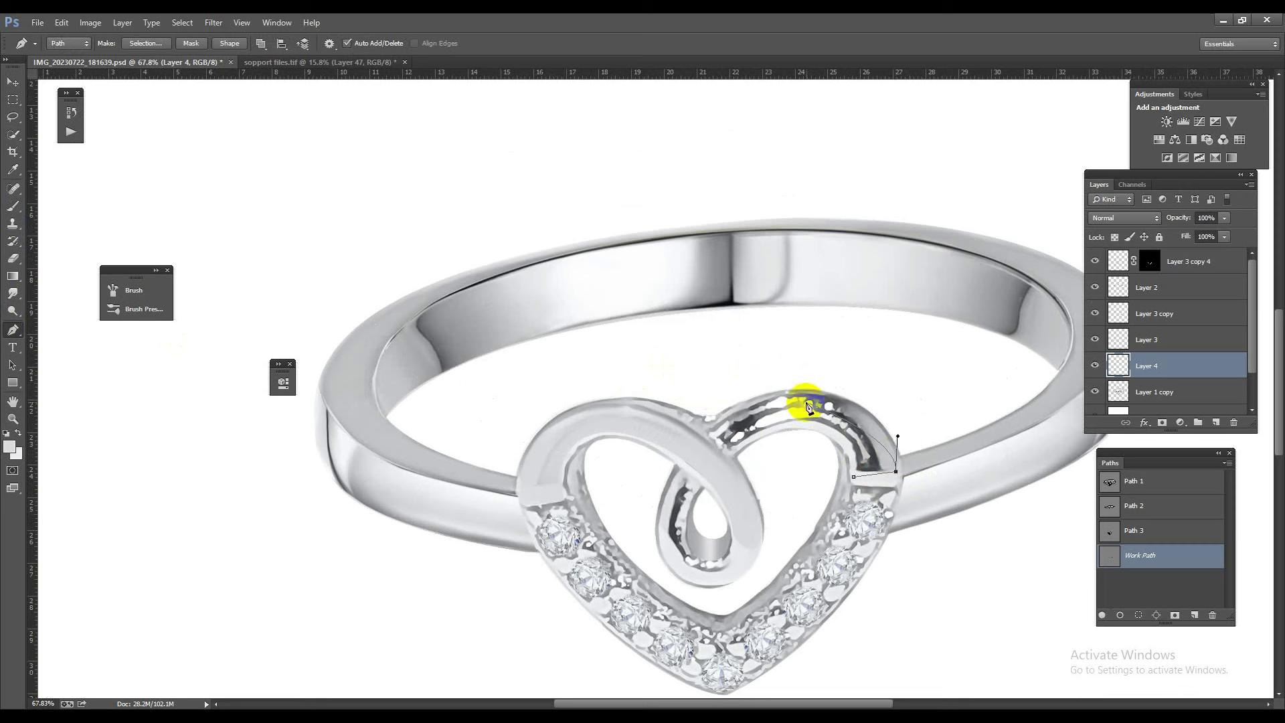
pyautogui.moveTo(789, 396); pyautogui.dragTo(720, 404)
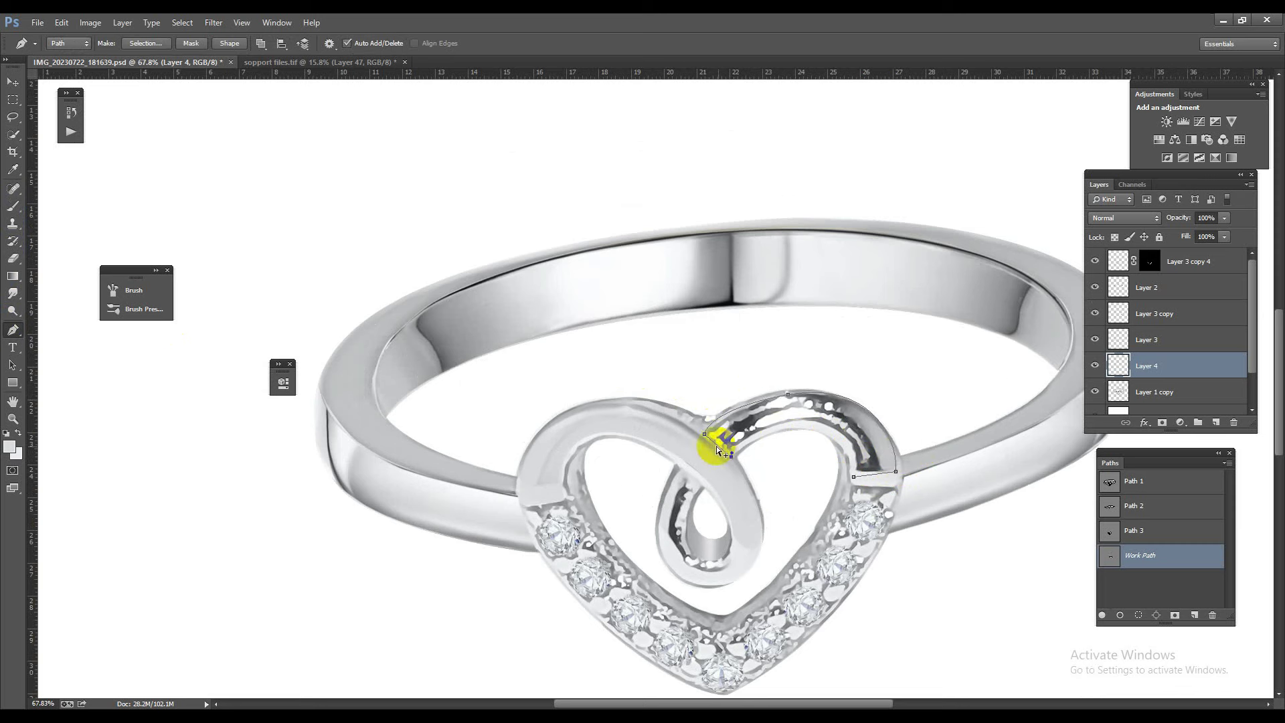
pyautogui.hotkey('ctrl', 'z')
pyautogui.moveTo(708, 432); pyautogui.dragTo(582, 527)
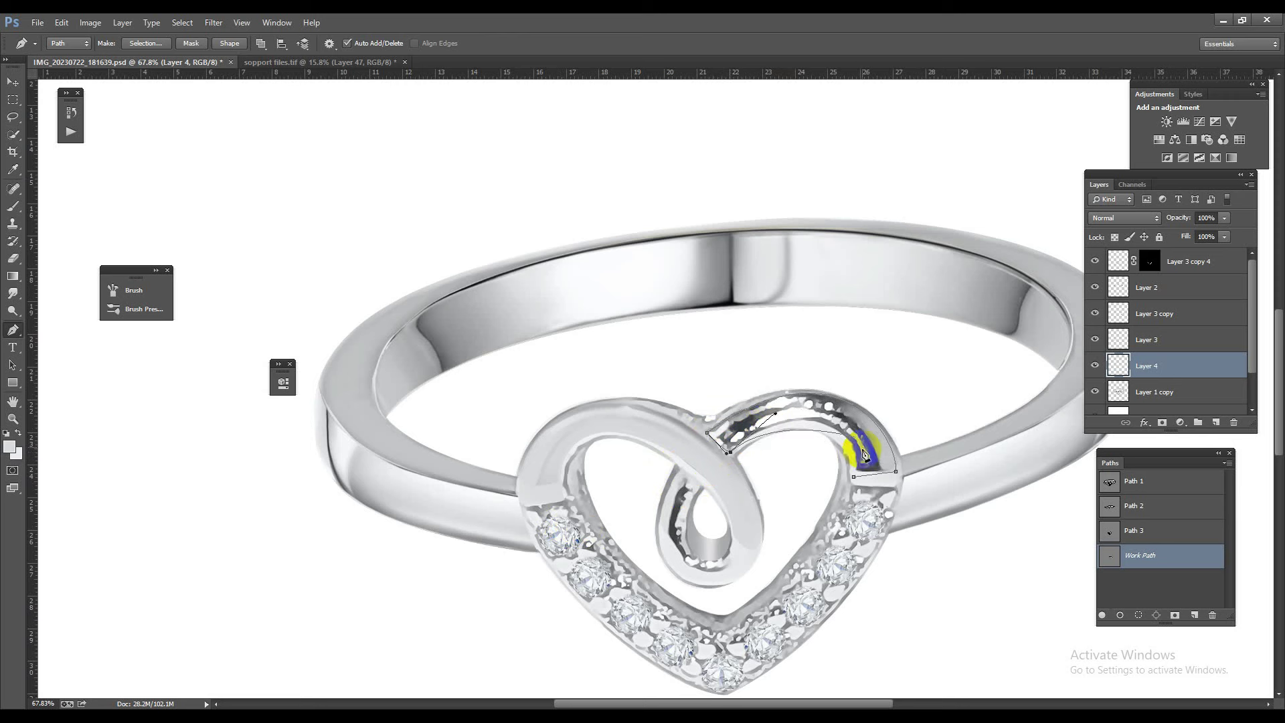
pyautogui.click(854, 478)
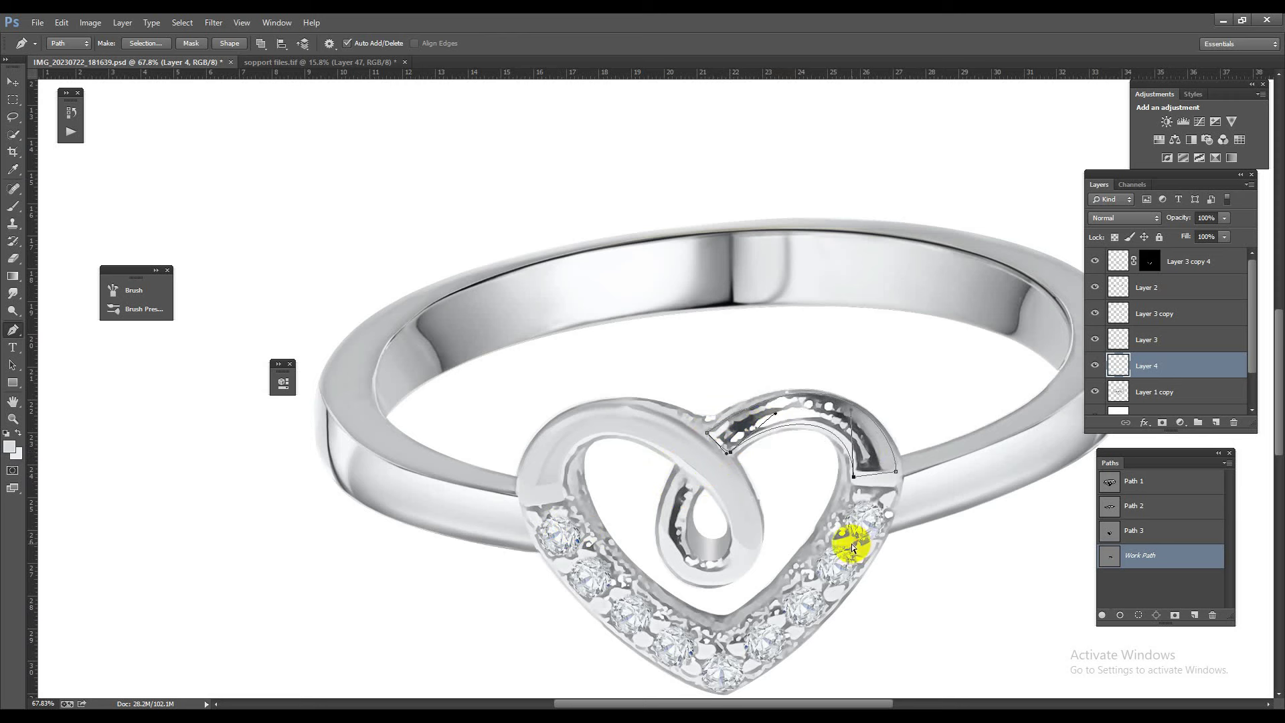
# Step: Load the outline as a selection and paint the right lobe lighter with the brush
pyautogui.hotkey('ctrl', 'Return')
pyautogui.press('b')
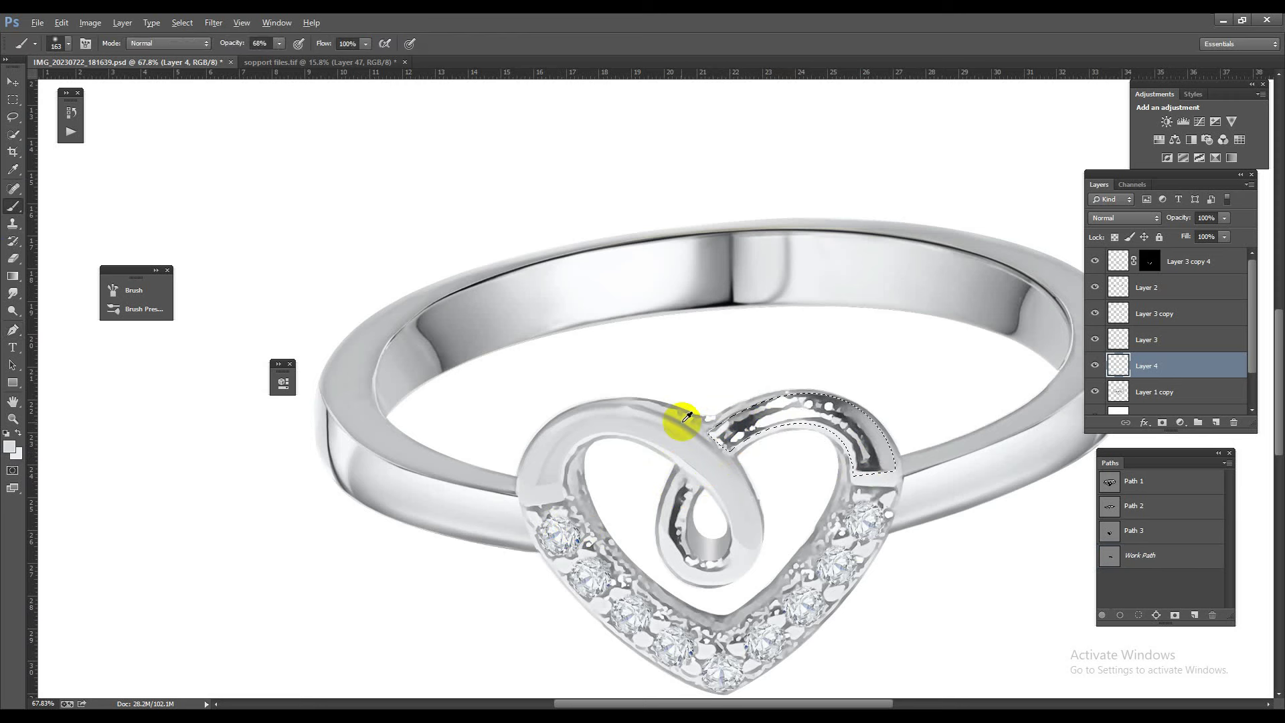
pyautogui.moveTo(703, 436)
pyautogui.mouseDown()
pyautogui.moveTo(809, 420)
pyautogui.moveTo(846, 444)
pyautogui.moveTo(751, 451)
pyautogui.moveTo(853, 454)
pyautogui.moveTo(866, 481)
pyautogui.moveTo(824, 388)
pyautogui.moveTo(849, 388)
pyautogui.moveTo(766, 424)
pyautogui.moveTo(839, 473)
pyautogui.mouseUp()
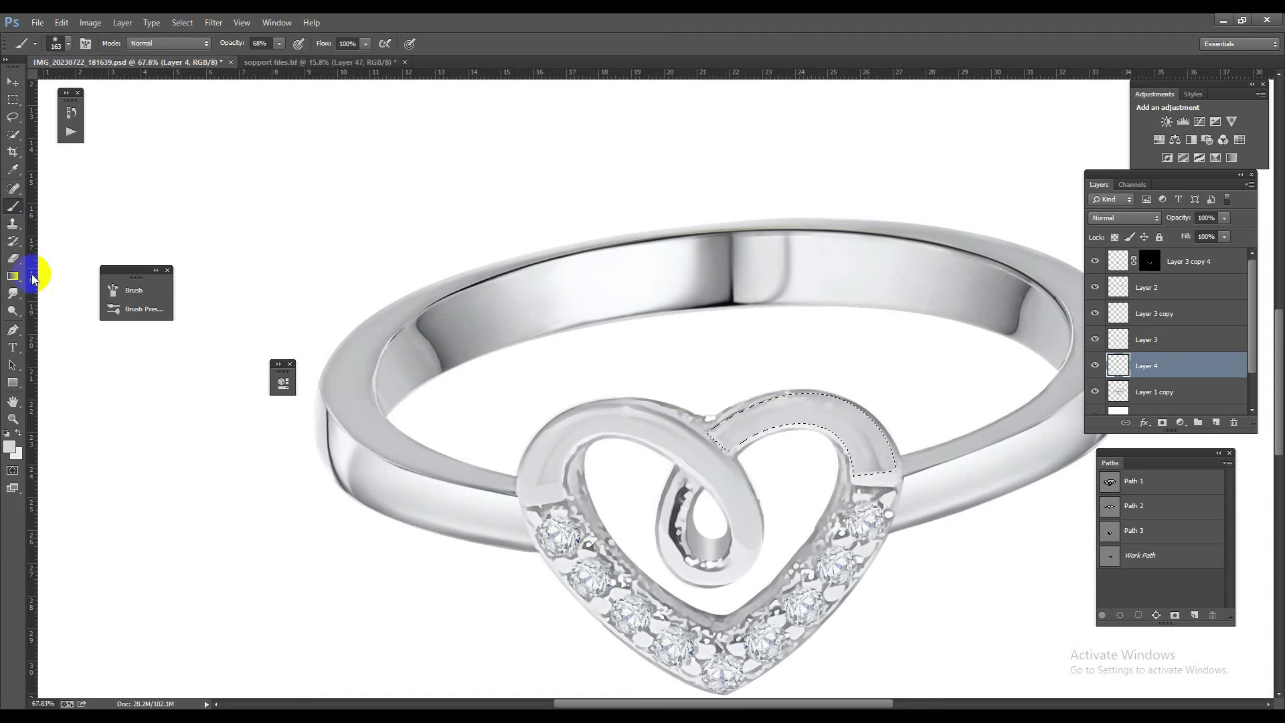
# Step: Merge the repaint into Layer 1 copy, load the ring selection, and set Smudge strength to 51%
pyautogui.click(13, 293)
pyautogui.click(76, 317)
pyautogui.scroll(3, 775, 368)
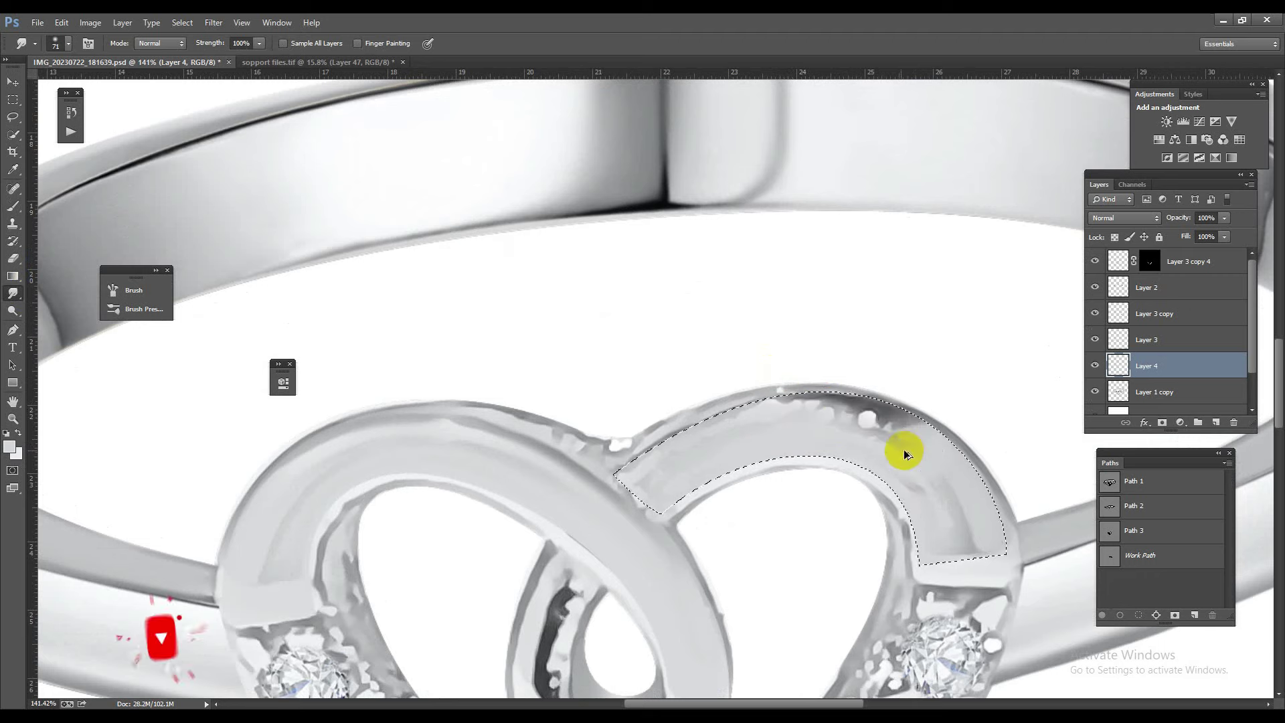
pyautogui.hotkey('ctrl', 'e')
pyautogui.keyDown('ctrl'); pyautogui.click(1117, 365); pyautogui.keyUp('ctrl')
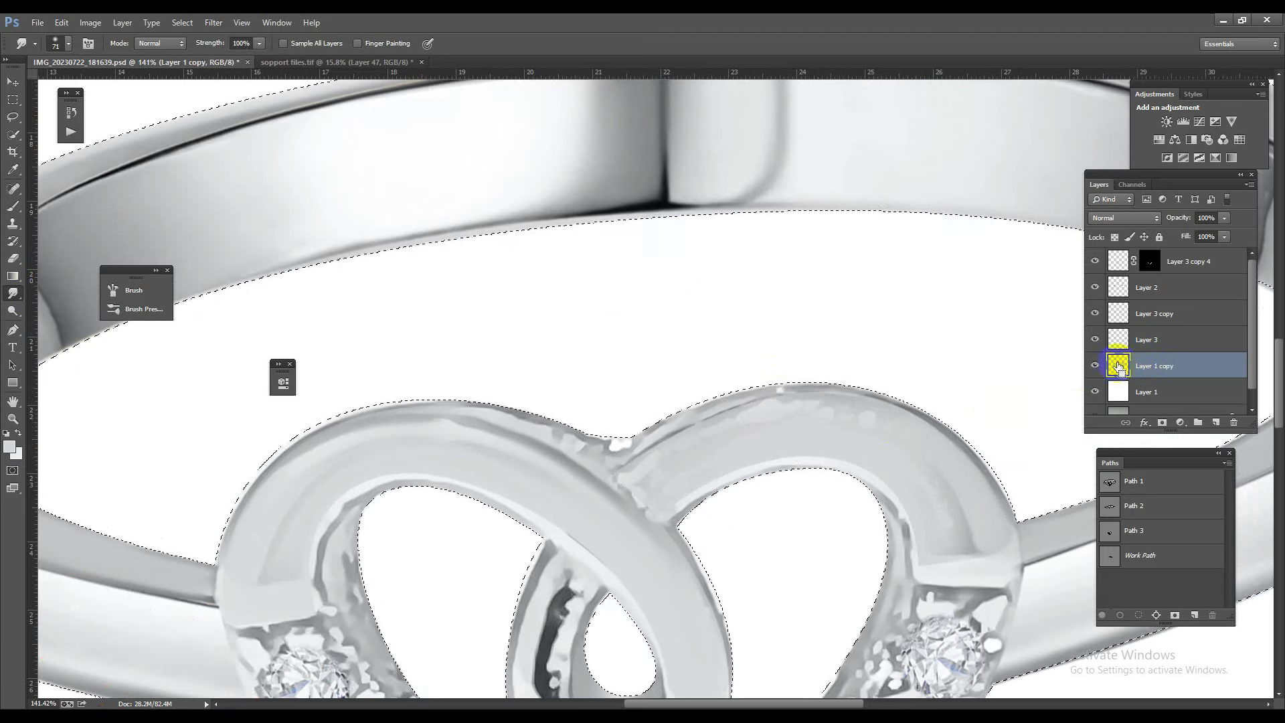
pyautogui.click(229, 47)
pyautogui.write('51')
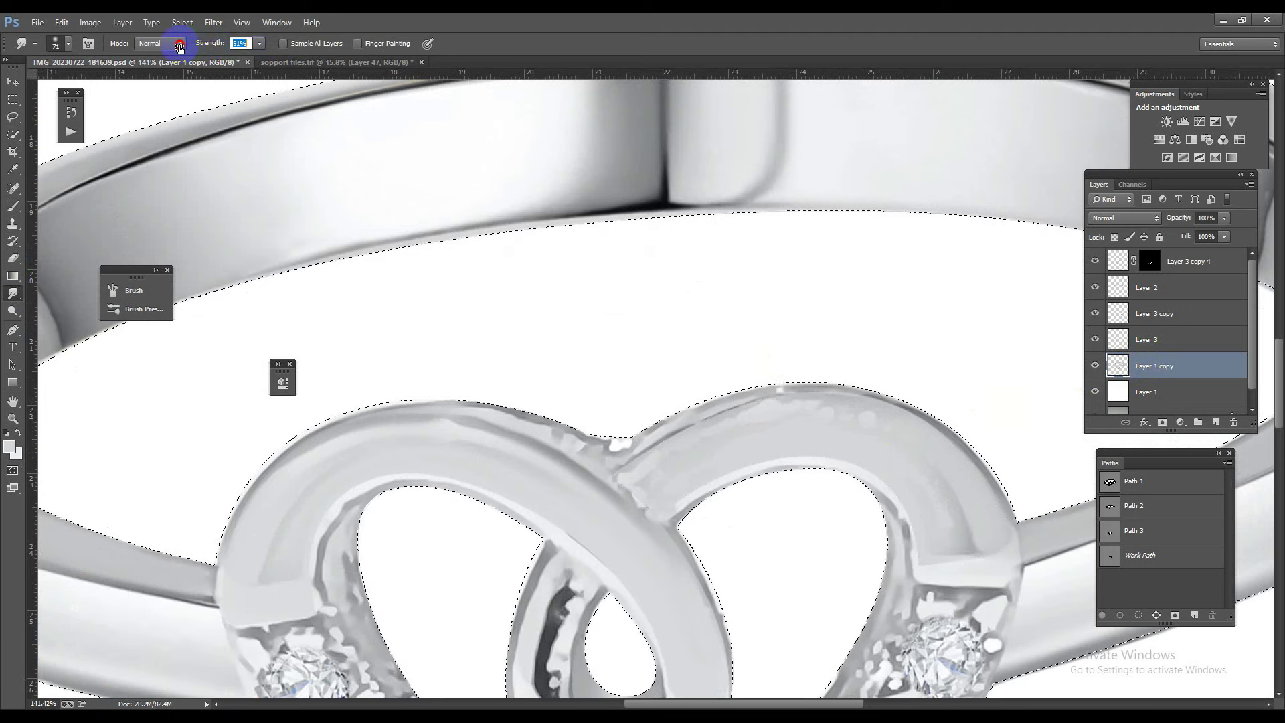
pyautogui.click(1129, 528)
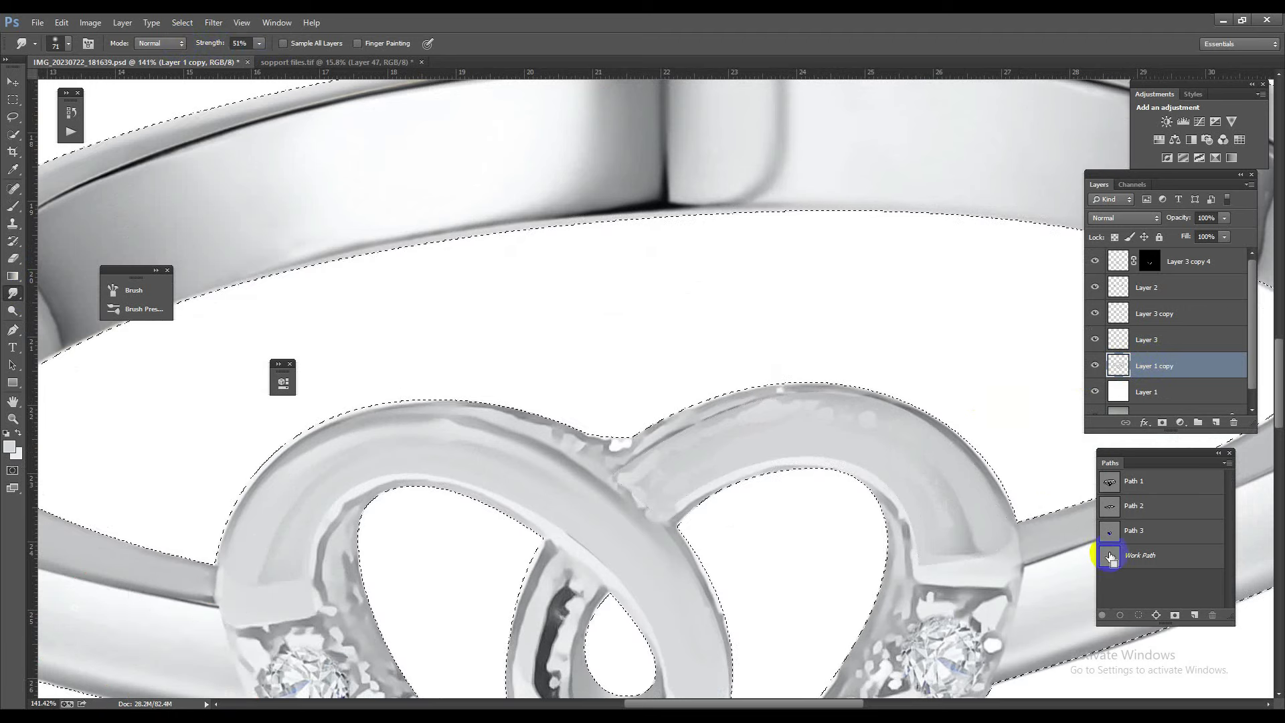
pyautogui.moveTo(919, 459)
pyautogui.mouseDown()
pyautogui.moveTo(890, 425)
pyautogui.moveTo(938, 482)
pyautogui.mouseUp()
pyautogui.click(1141, 367)
# Step: Smudge along the ring band's top edge and where it meets the heart
pyautogui.moveTo(816, 426)
pyautogui.mouseDown()
pyautogui.moveTo(741, 431)
pyautogui.moveTo(775, 434)
pyautogui.moveTo(657, 467)
pyautogui.moveTo(648, 407)
pyautogui.moveTo(797, 371)
pyautogui.mouseUp()
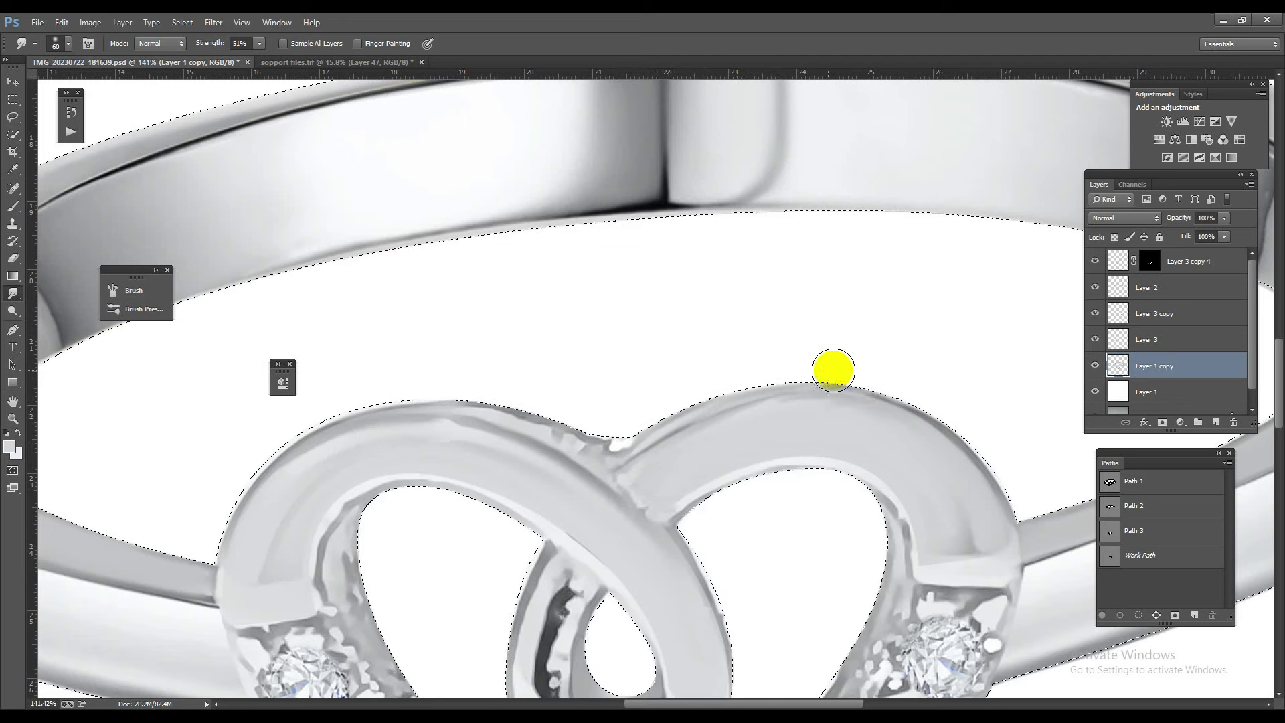
pyautogui.moveTo(861, 429)
pyautogui.mouseDown()
pyautogui.moveTo(770, 427)
pyautogui.moveTo(799, 422)
pyautogui.mouseUp()
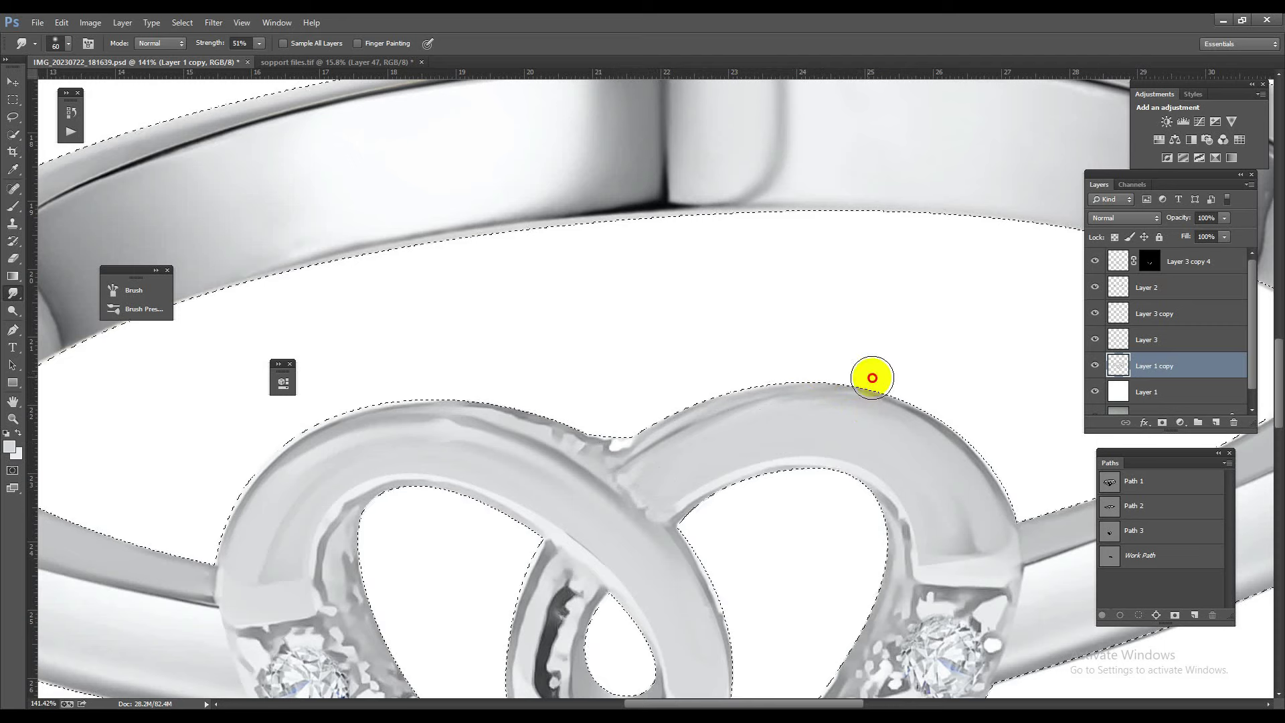
pyautogui.moveTo(769, 424); pyautogui.dragTo(651, 482)
pyautogui.moveTo(657, 535); pyautogui.dragTo(515, 414)
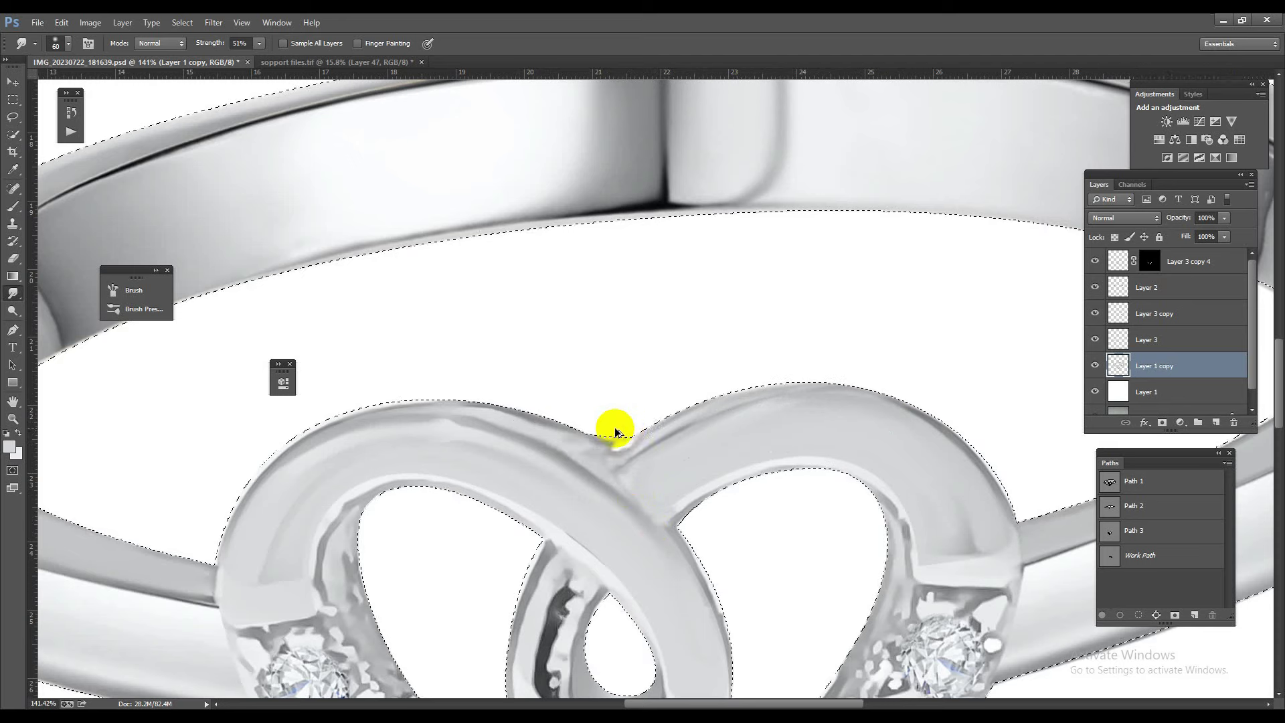
pyautogui.moveTo(539, 402)
pyautogui.mouseDown()
pyautogui.moveTo(605, 416)
pyautogui.moveTo(589, 425)
pyautogui.moveTo(609, 431)
pyautogui.mouseUp()
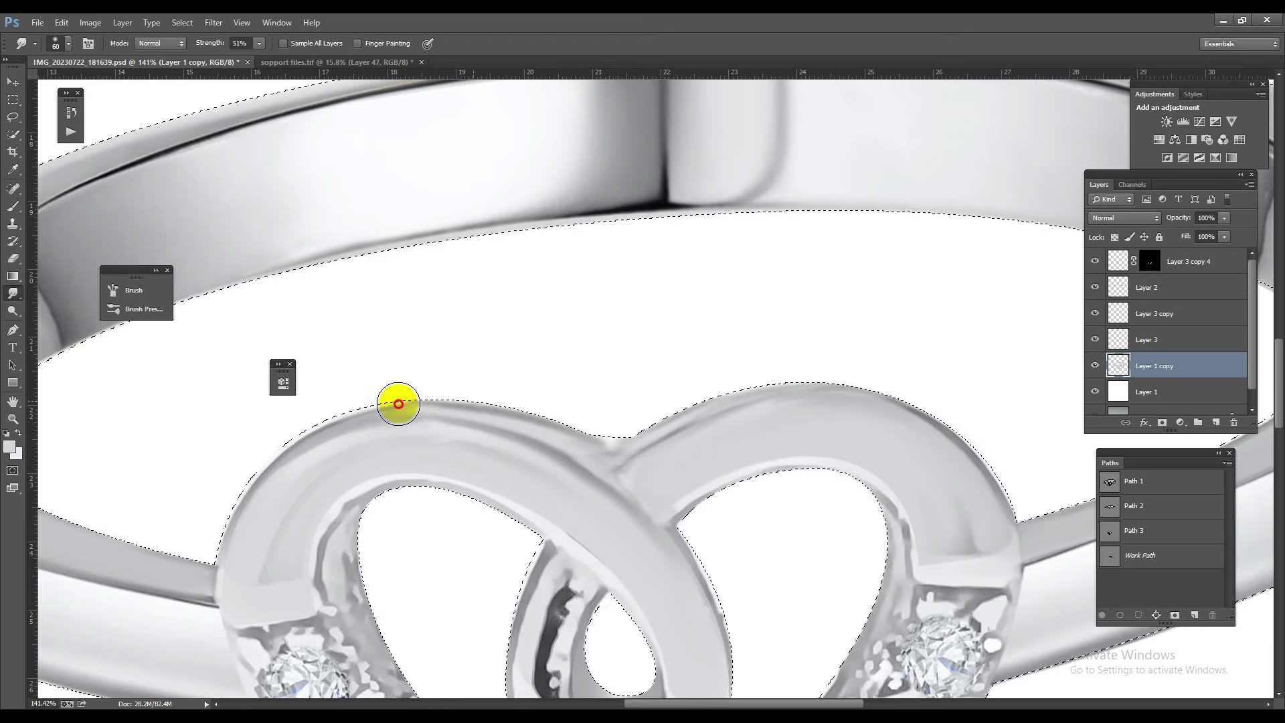
pyautogui.moveTo(452, 393)
pyautogui.mouseDown()
pyautogui.moveTo(502, 453)
pyautogui.moveTo(419, 439)
pyautogui.moveTo(559, 491)
pyautogui.moveTo(470, 451)
pyautogui.moveTo(337, 485)
pyautogui.moveTo(278, 551)
pyautogui.moveTo(278, 539)
pyautogui.moveTo(252, 559)
pyautogui.moveTo(238, 596)
pyautogui.moveTo(334, 573)
pyautogui.mouseUp()
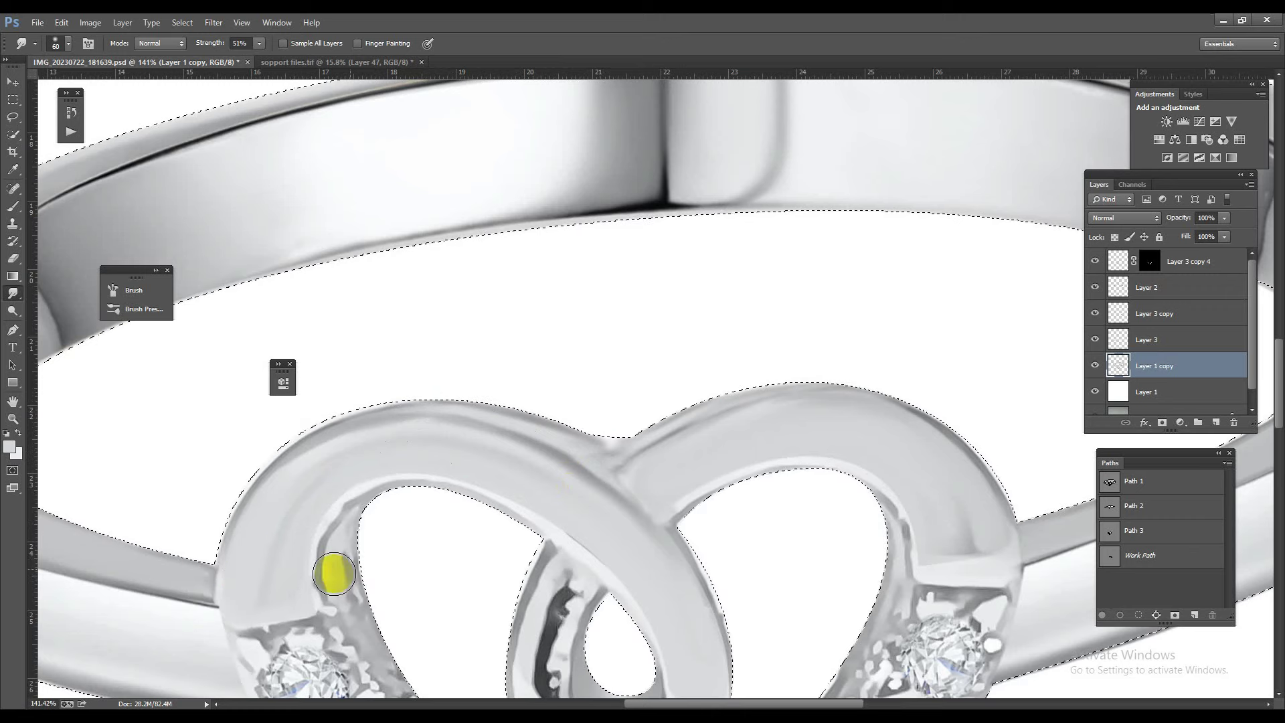
pyautogui.scroll(-5, 459, 445)
pyautogui.scroll(4, 535, 482)
pyautogui.moveTo(517, 433)
pyautogui.mouseDown()
pyautogui.moveTo(544, 440)
pyautogui.moveTo(564, 525)
pyautogui.mouseUp()
# Step: Smudge the heart loop's right inner edge and the right heart-to-band junction
pyautogui.scroll(-5, 565, 525)
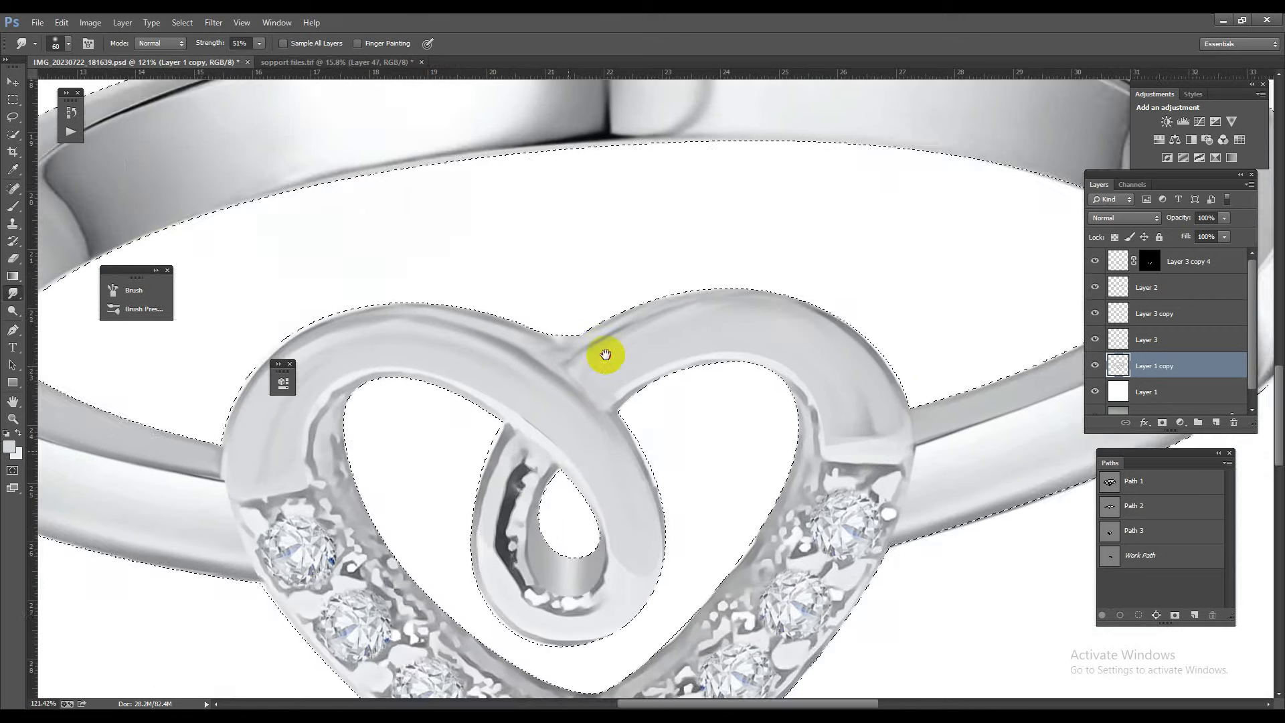
pyautogui.moveTo(672, 447)
pyautogui.mouseDown()
pyautogui.moveTo(668, 435)
pyautogui.moveTo(660, 491)
pyautogui.mouseUp()
pyautogui.moveTo(660, 355)
pyautogui.mouseDown()
pyautogui.moveTo(683, 408)
pyautogui.moveTo(694, 336)
pyautogui.mouseUp()
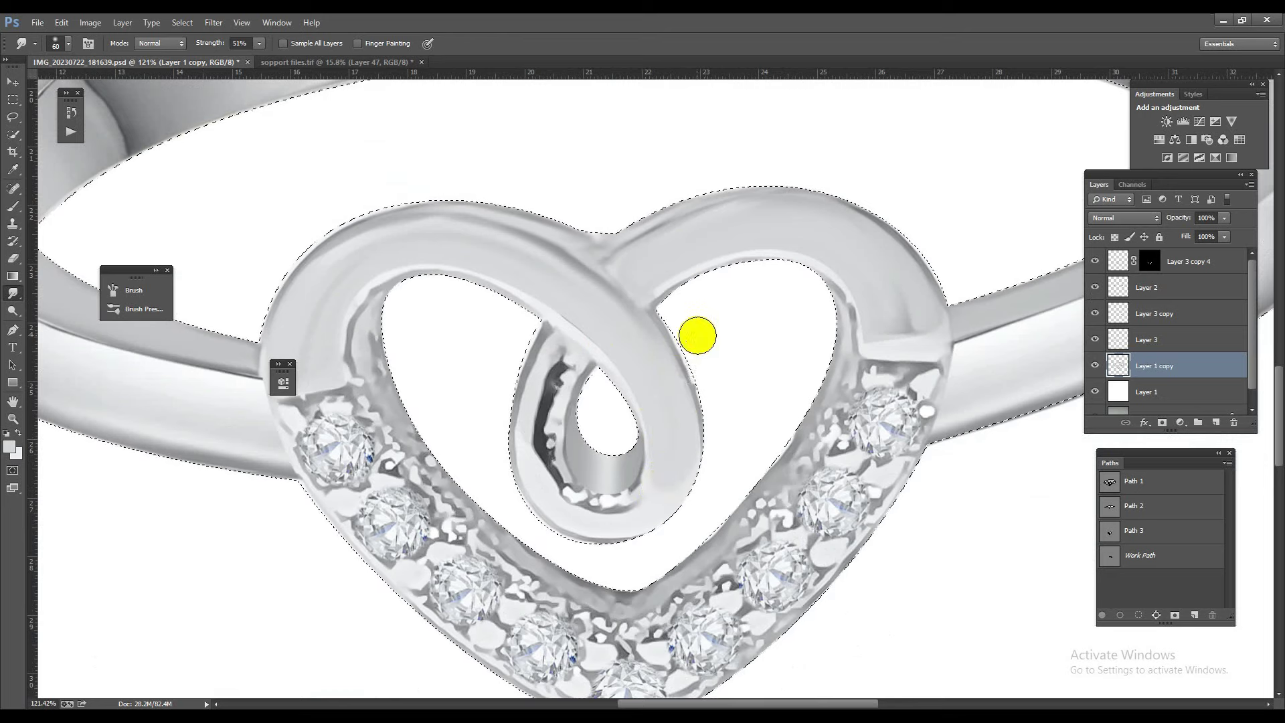
pyautogui.moveTo(904, 307)
pyautogui.mouseDown()
pyautogui.moveTo(927, 310)
pyautogui.moveTo(931, 342)
pyautogui.moveTo(898, 301)
pyautogui.moveTo(895, 333)
pyautogui.moveTo(852, 275)
pyautogui.moveTo(872, 309)
pyautogui.mouseUp()
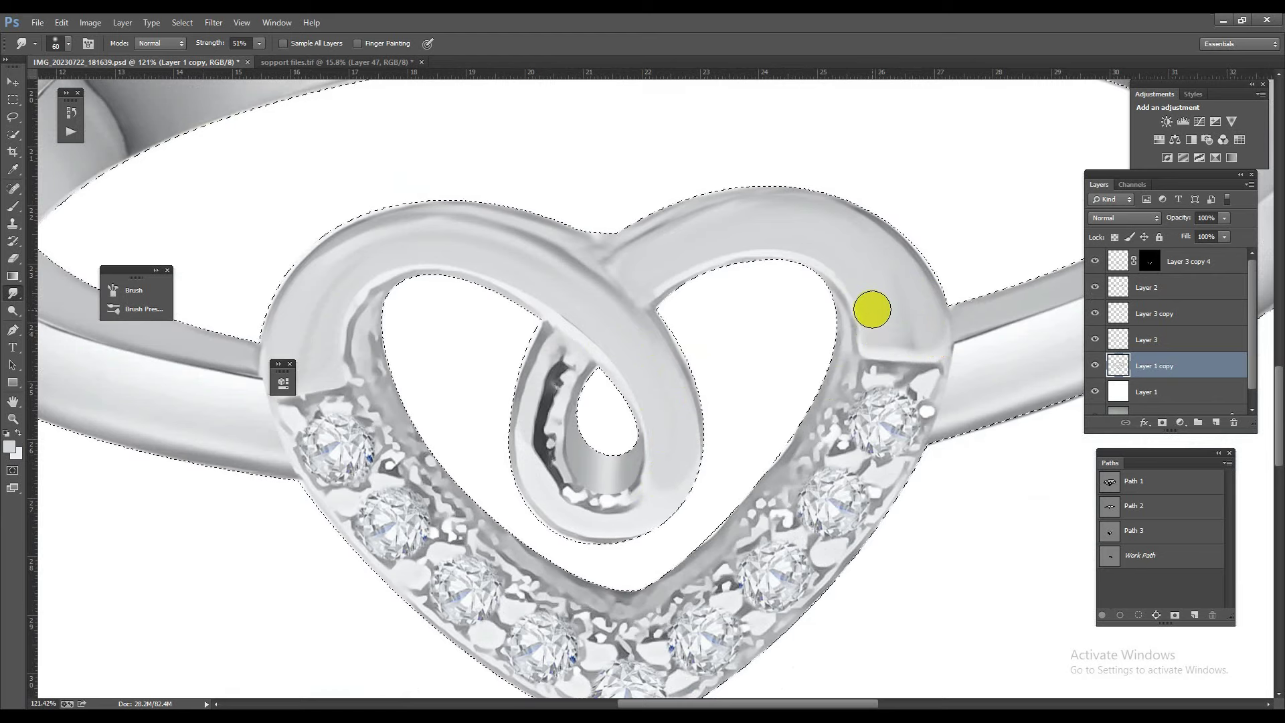
# Step: Shrink the smudge brush and smooth the heart's inner left edge down toward the diamonds
pyautogui.moveTo(708, 568); pyautogui.dragTo(703, 559)
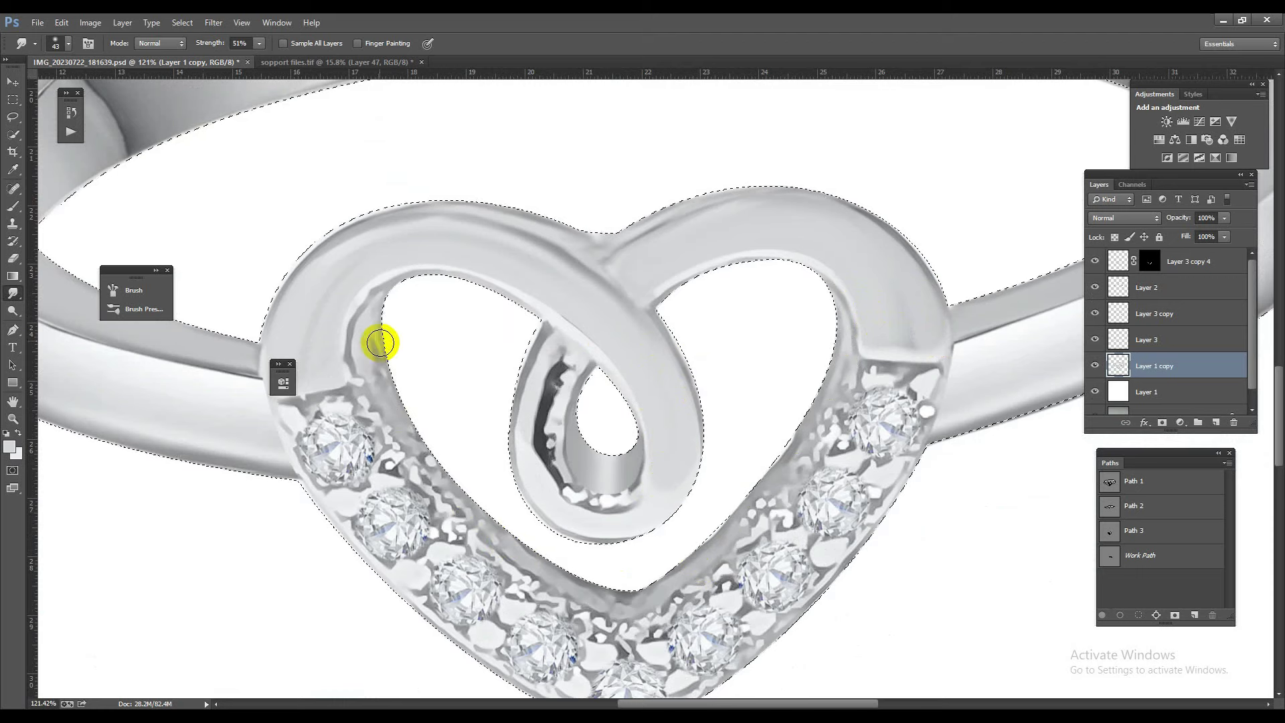
pyautogui.moveTo(376, 361); pyautogui.dragTo(388, 332)
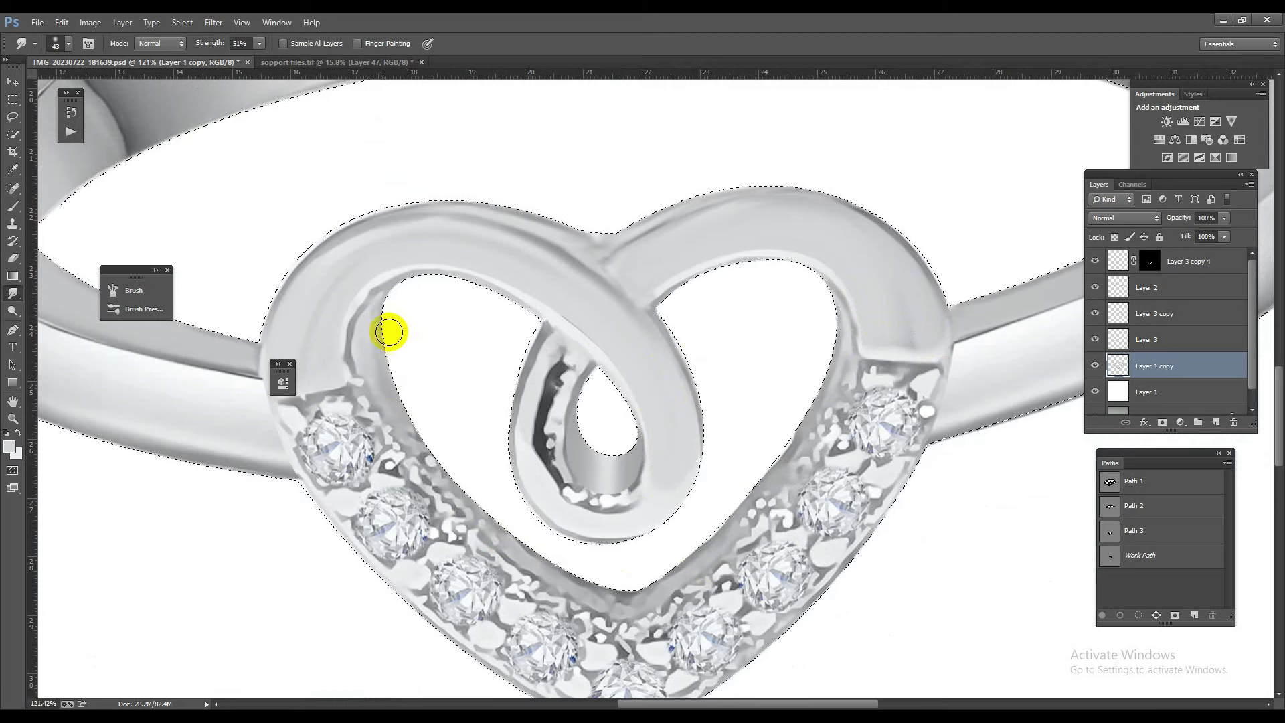
pyautogui.moveTo(404, 393)
pyautogui.mouseDown()
pyautogui.moveTo(394, 303)
pyautogui.moveTo(352, 327)
pyautogui.moveTo(370, 292)
pyautogui.moveTo(350, 344)
pyautogui.mouseUp()
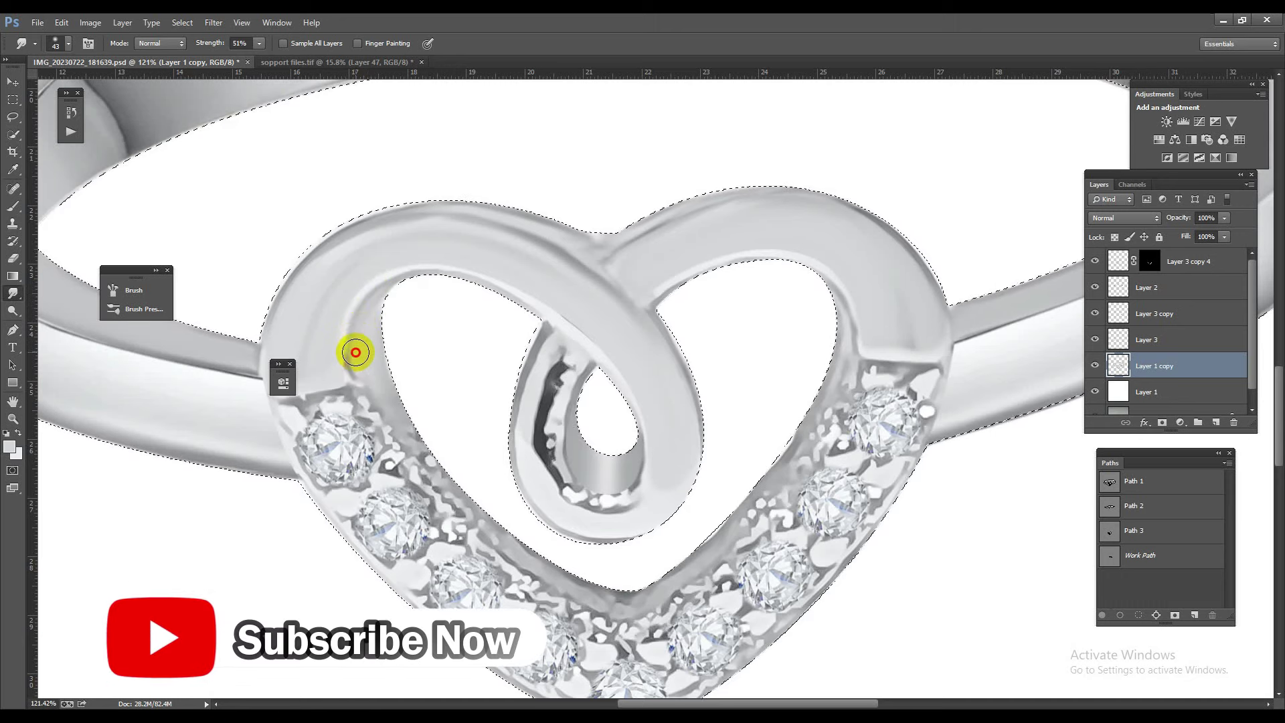
pyautogui.moveTo(435, 428); pyautogui.dragTo(444, 473)
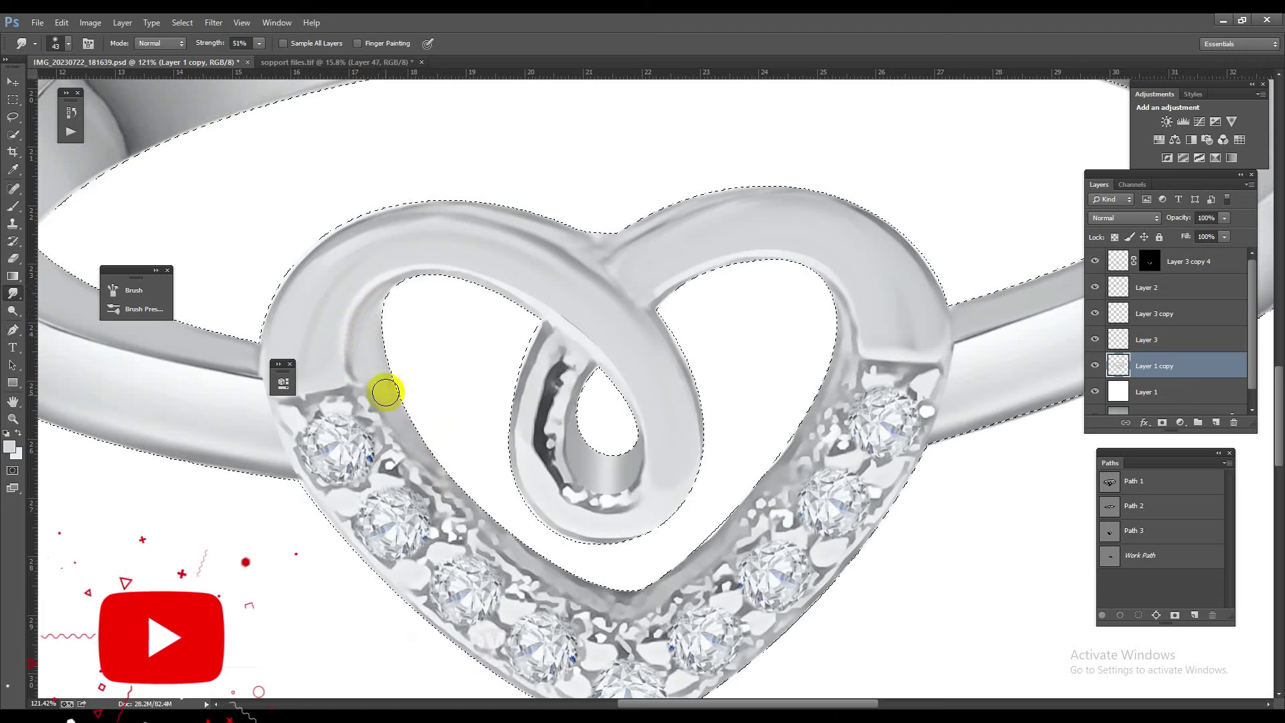
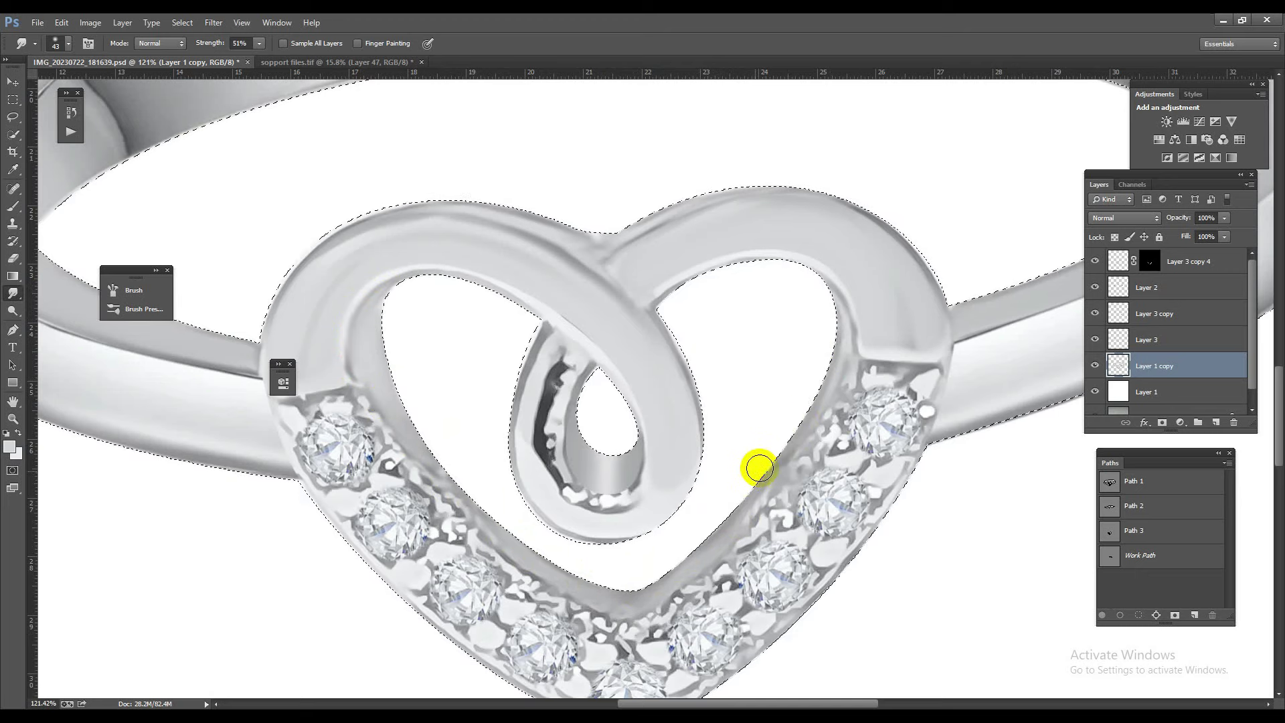
# Step: Smudge the grey shading along the loop's inner edges with a smaller brush
pyautogui.moveTo(787, 440); pyautogui.dragTo(778, 451)
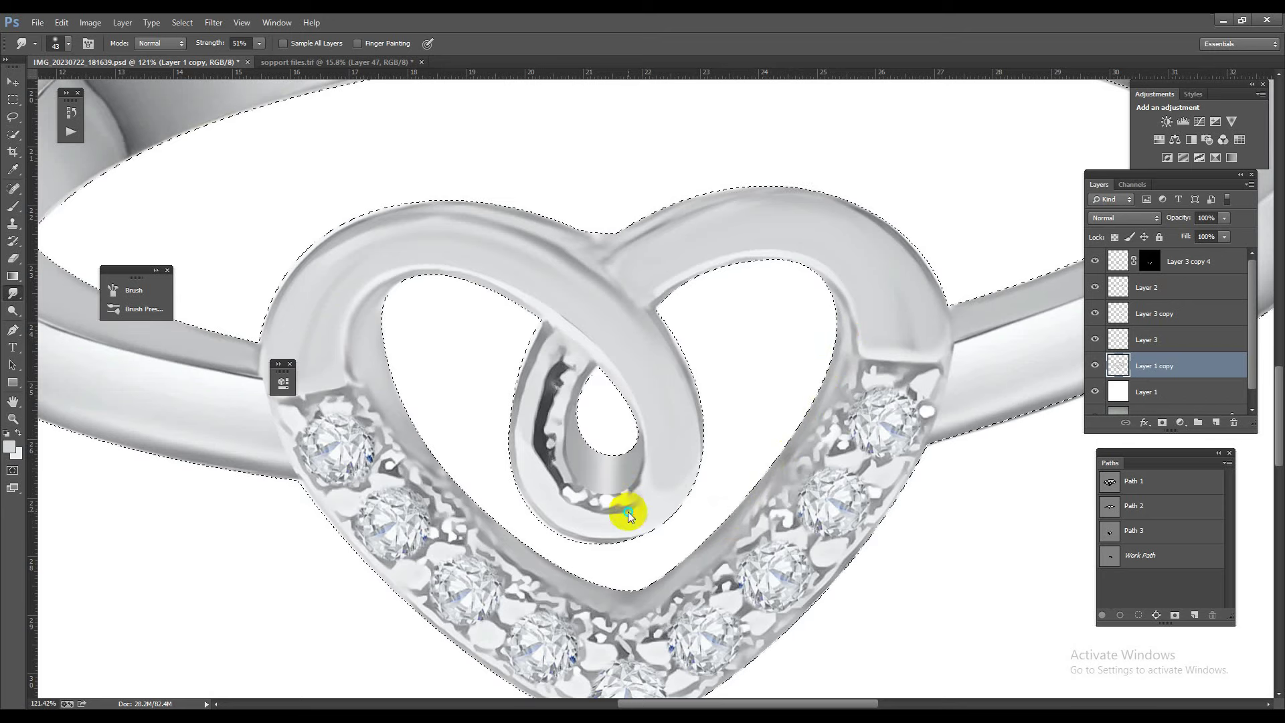
pyautogui.press('[')
pyautogui.press('[')
pyautogui.moveTo(660, 455)
pyautogui.mouseDown()
pyautogui.moveTo(612, 515)
pyautogui.moveTo(634, 496)
pyautogui.moveTo(606, 503)
pyautogui.moveTo(656, 498)
pyautogui.moveTo(582, 500)
pyautogui.moveTo(627, 510)
pyautogui.moveTo(565, 493)
pyautogui.moveTo(588, 510)
pyautogui.moveTo(580, 482)
pyautogui.moveTo(600, 478)
pyautogui.moveTo(582, 519)
pyautogui.moveTo(571, 514)
pyautogui.moveTo(542, 428)
pyautogui.moveTo(536, 471)
pyautogui.moveTo(531, 439)
pyautogui.moveTo(555, 368)
pyautogui.mouseUp()
pyautogui.moveTo(534, 431)
pyautogui.mouseDown()
pyautogui.moveTo(551, 421)
pyautogui.moveTo(551, 382)
pyautogui.moveTo(546, 412)
pyautogui.mouseUp()
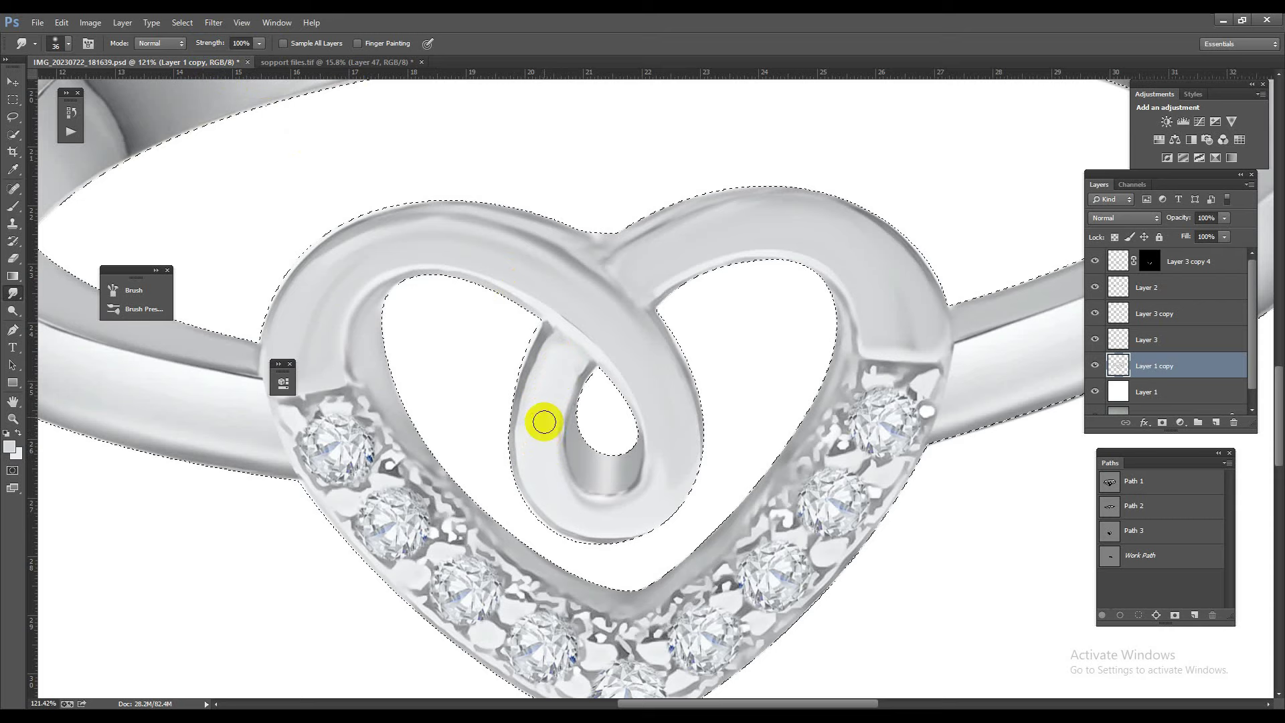
pyautogui.moveTo(557, 385)
pyautogui.mouseDown()
pyautogui.moveTo(559, 365)
pyautogui.moveTo(547, 418)
pyautogui.moveTo(570, 354)
pyautogui.moveTo(558, 363)
pyautogui.moveTo(628, 519)
pyautogui.moveTo(668, 479)
pyautogui.moveTo(660, 490)
pyautogui.mouseUp()
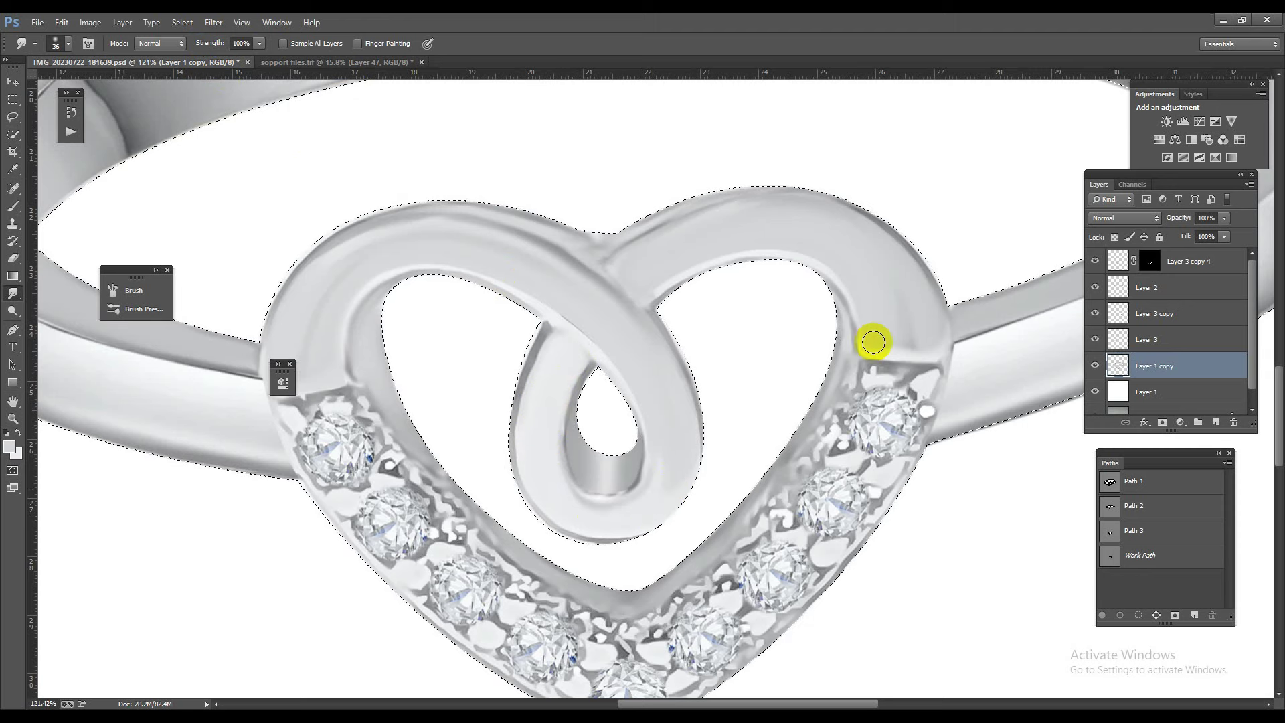
# Step: Smudge the heart's right lobe, top notch and lower inner edges smooth with a finer brush
pyautogui.moveTo(892, 290); pyautogui.dragTo(906, 338)
pyautogui.moveTo(676, 229)
pyautogui.mouseDown()
pyautogui.moveTo(585, 221)
pyautogui.moveTo(604, 230)
pyautogui.moveTo(597, 212)
pyautogui.mouseUp()
pyautogui.moveTo(431, 407); pyautogui.dragTo(572, 407)
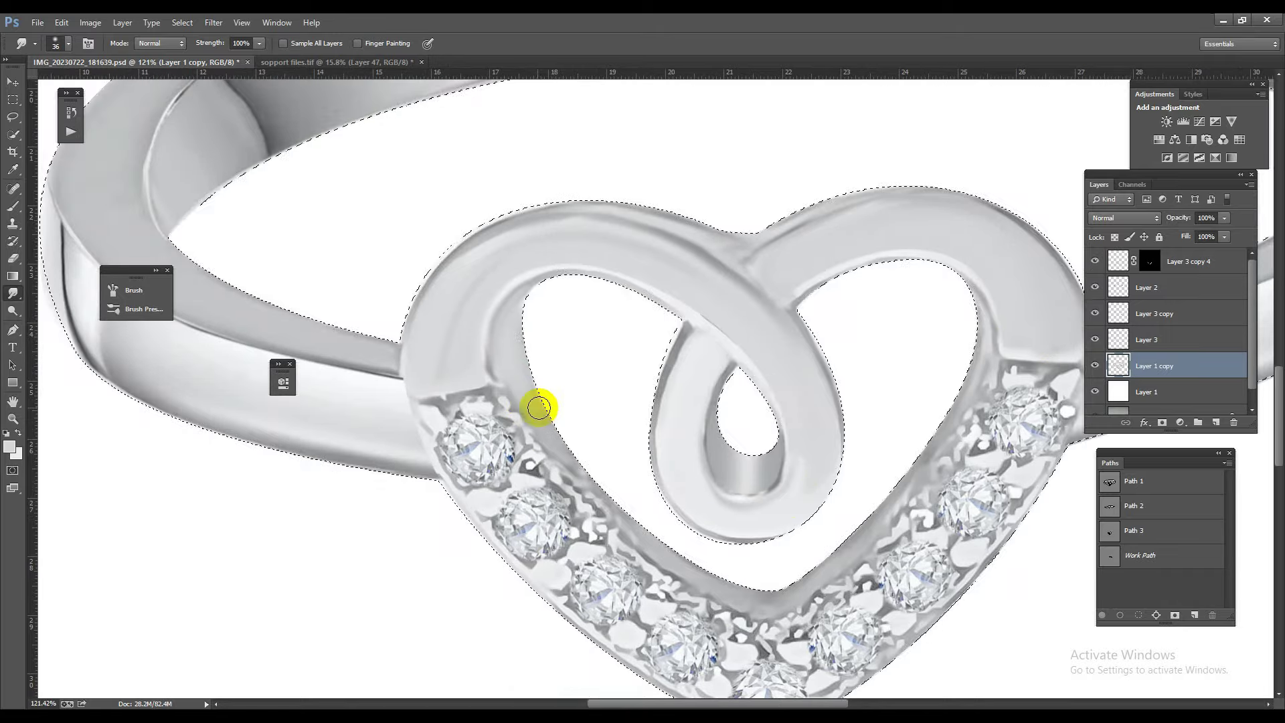
pyautogui.moveTo(609, 514); pyautogui.dragTo(622, 519)
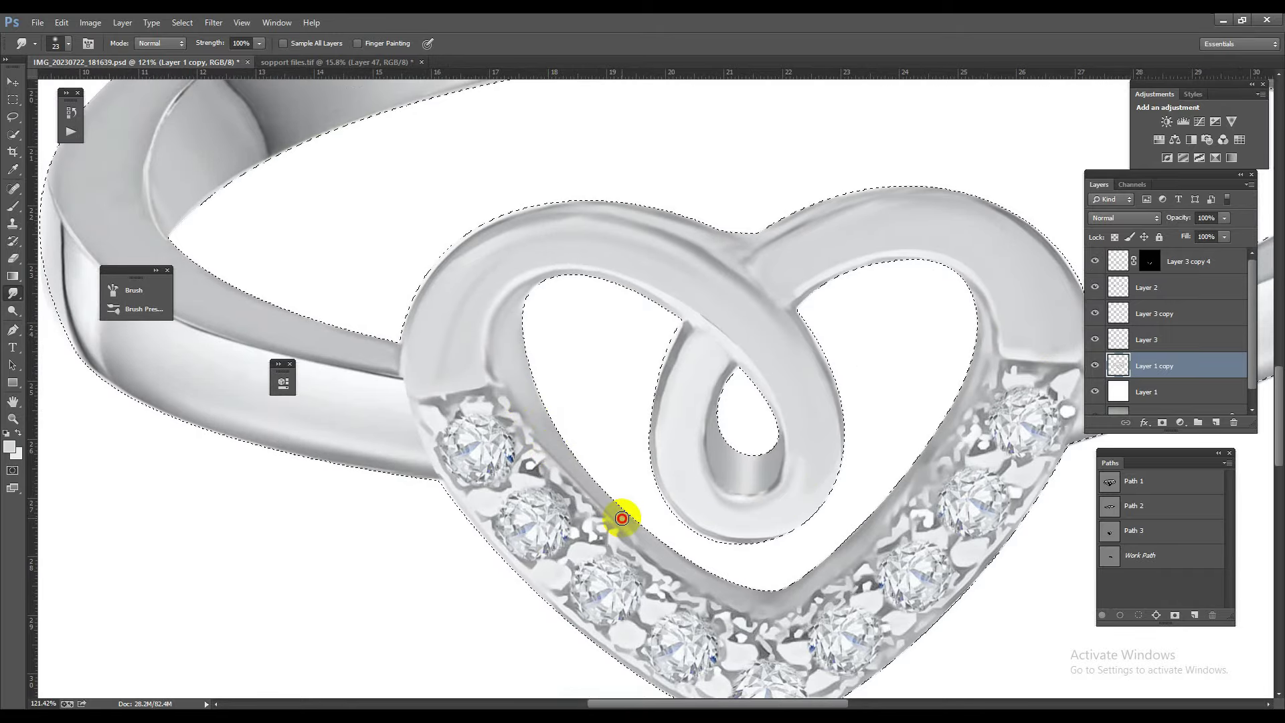
pyautogui.press('[')
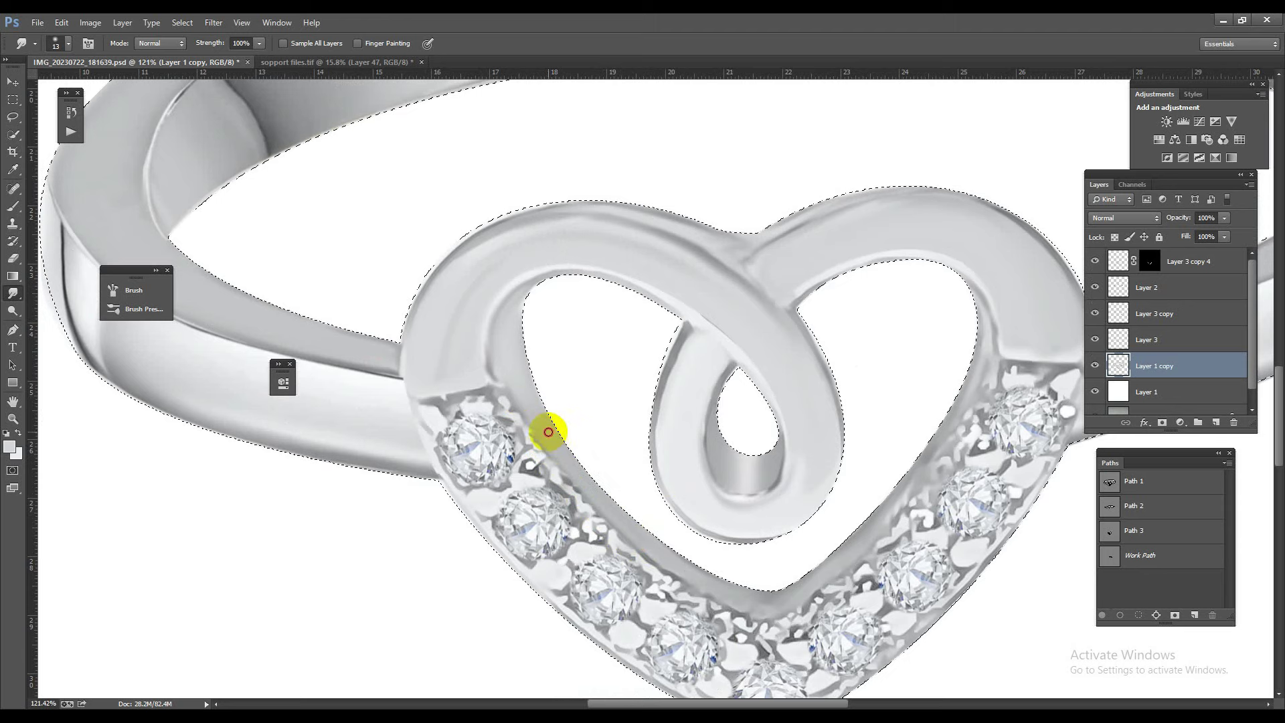
pyautogui.moveTo(876, 529)
pyautogui.mouseDown()
pyautogui.moveTo(945, 446)
pyautogui.moveTo(961, 416)
pyautogui.moveTo(926, 465)
pyautogui.moveTo(955, 410)
pyautogui.moveTo(849, 554)
pyautogui.moveTo(792, 590)
pyautogui.moveTo(752, 595)
pyautogui.mouseUp()
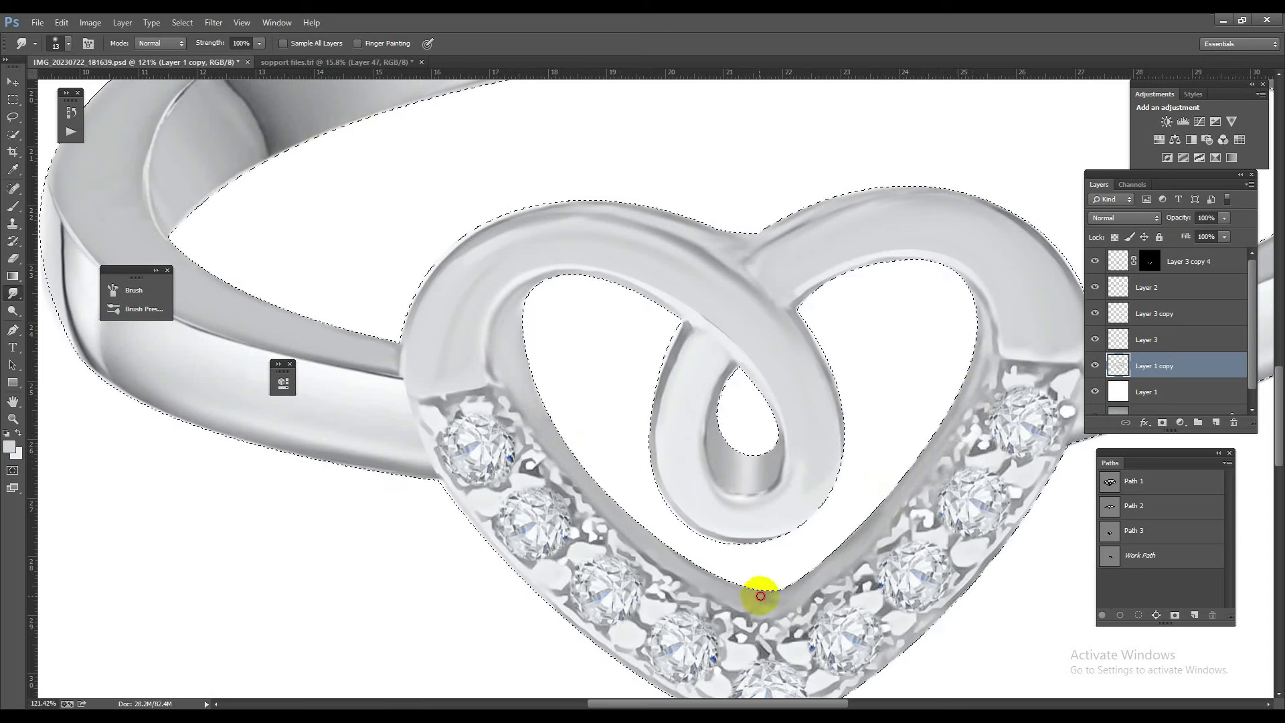
# Step: Smudge the heart's top edge and touch up its lower-left edge
pyautogui.scroll(-5, 761, 595)
pyautogui.scroll(1, 757, 524)
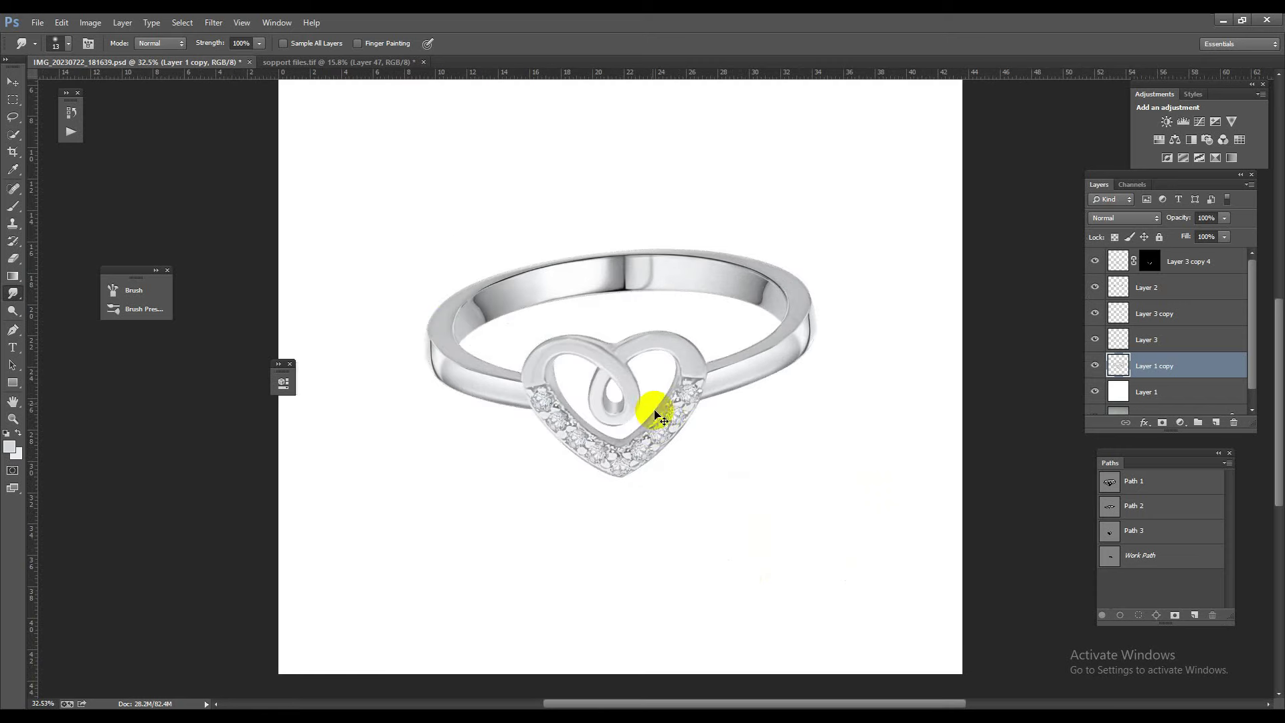
pyautogui.scroll(3, 660, 418)
pyautogui.scroll(2, 689, 374)
pyautogui.click(637, 366)
pyautogui.moveTo(636, 370)
pyautogui.mouseDown()
pyautogui.moveTo(605, 364)
pyautogui.moveTo(693, 375)
pyautogui.mouseUp()
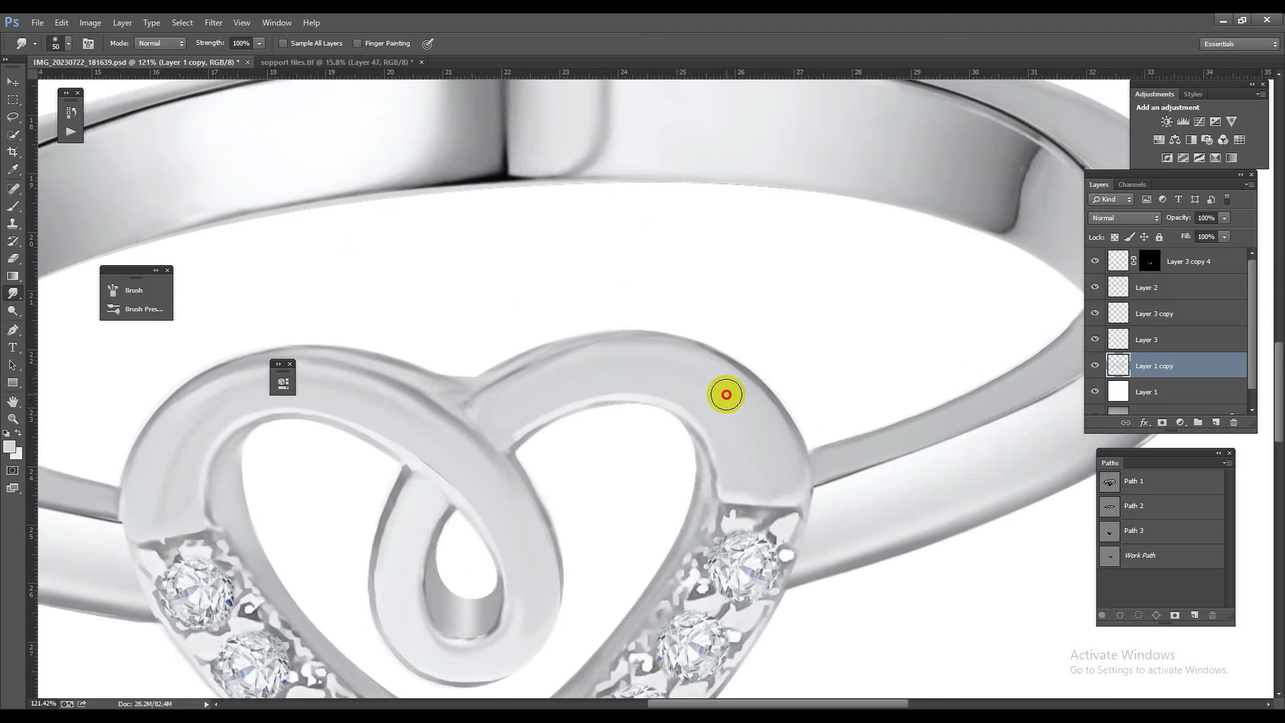
pyautogui.moveTo(453, 436); pyautogui.dragTo(688, 436)
pyautogui.click(348, 520)
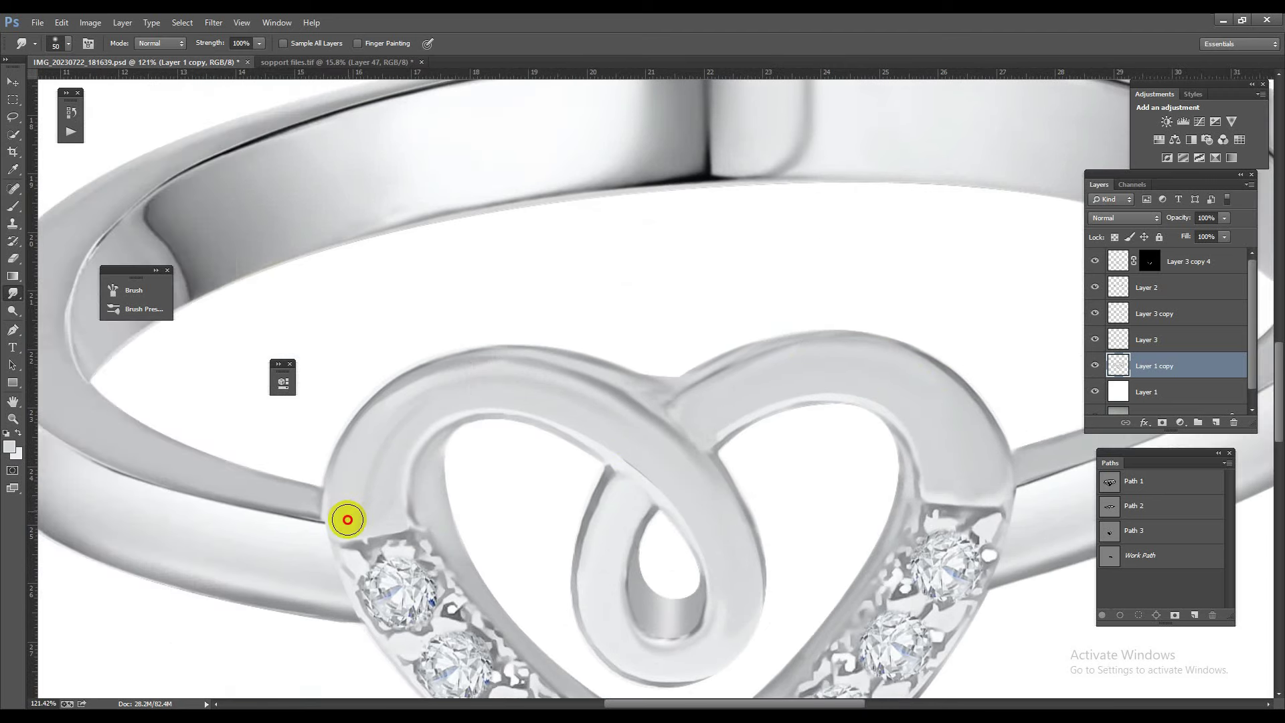
# Step: Toggle the Background layer to compare the retouch with the original photo, then restore all layers
pyautogui.scroll(-3, 611, 338)
pyautogui.scroll(-2, 653, 410)
pyautogui.scroll(-2, 660, 395)
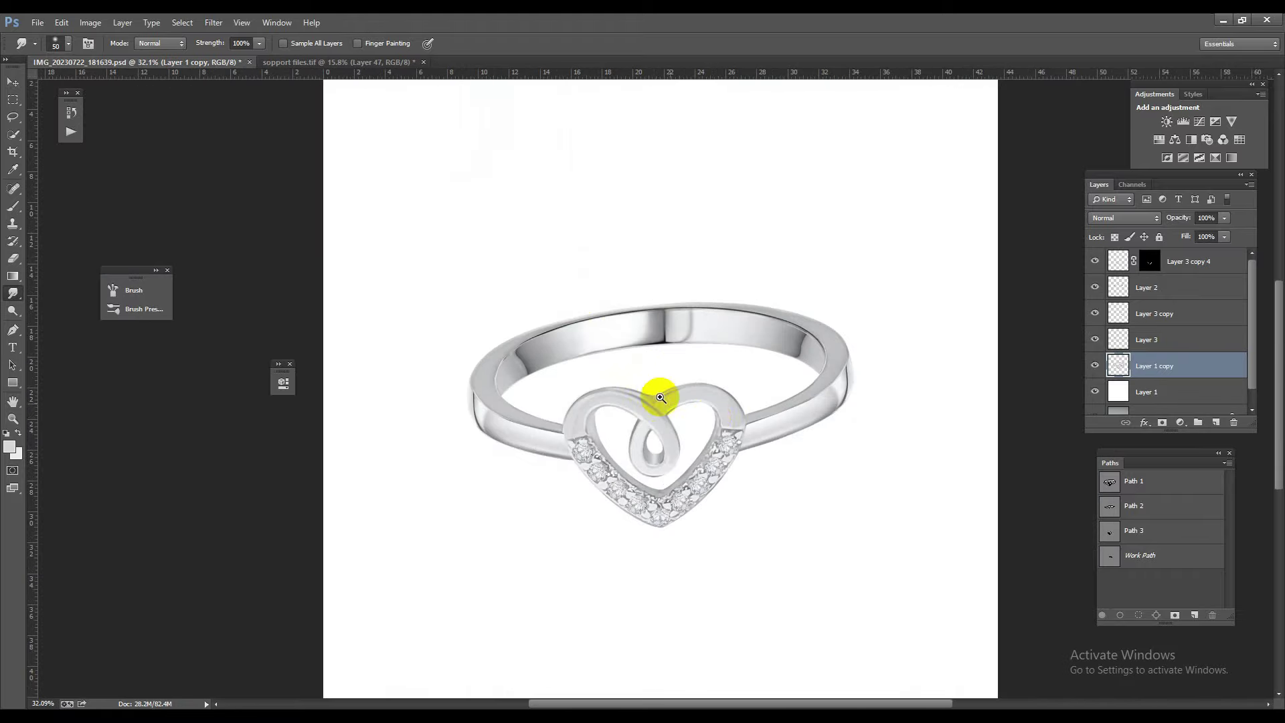
pyautogui.scroll(3, 647, 476)
pyautogui.scroll(-1, 1113, 359)
pyautogui.keyDown('alt'); pyautogui.click(1096, 402); pyautogui.keyUp('alt')
pyautogui.keyDown('alt'); pyautogui.click(1096, 402); pyautogui.keyUp('alt')
pyautogui.keyDown('alt'); pyautogui.click(1096, 402); pyautogui.keyUp('alt')
pyautogui.keyDown('alt'); pyautogui.click(1096, 401); pyautogui.keyUp('alt')
pyautogui.keyDown('alt'); pyautogui.click(1096, 402); pyautogui.keyUp('alt')
pyautogui.keyDown('alt'); pyautogui.click(1097, 402); pyautogui.keyUp('alt')
pyautogui.keyDown('alt'); pyautogui.click(1096, 402); pyautogui.keyUp('alt')
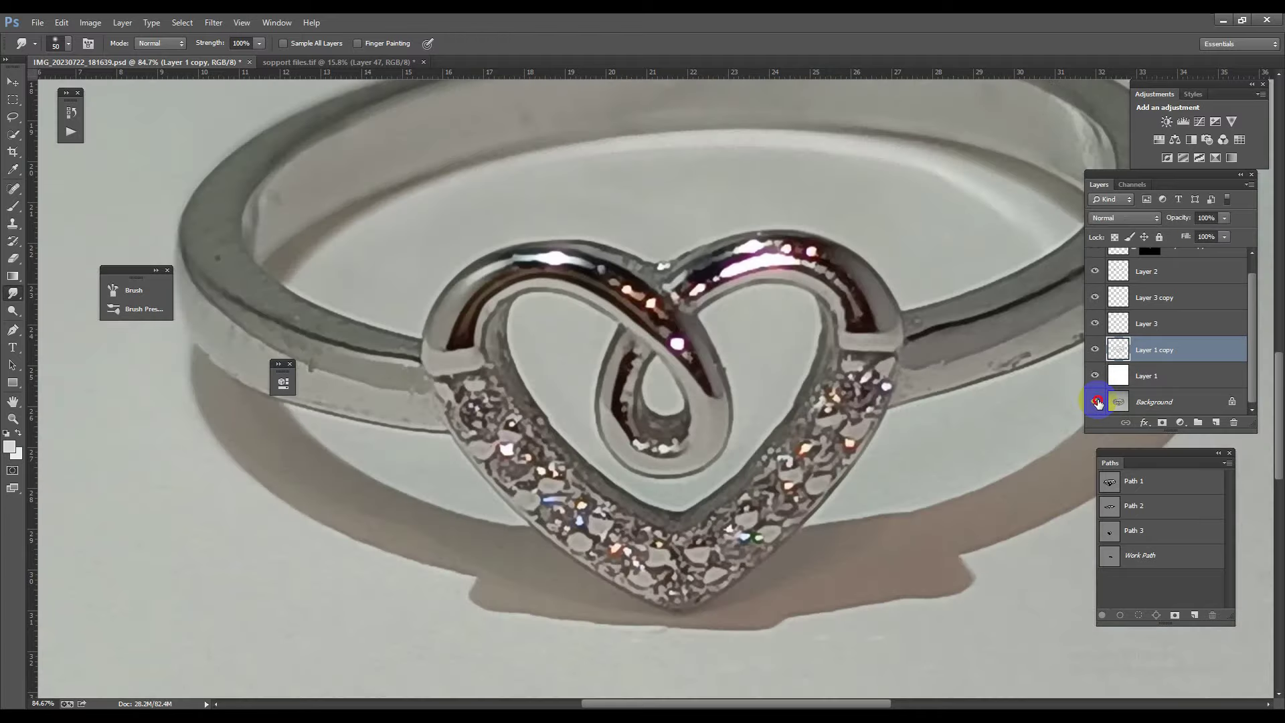
pyautogui.keyDown('alt'); pyautogui.click(1096, 401); pyautogui.keyUp('alt')
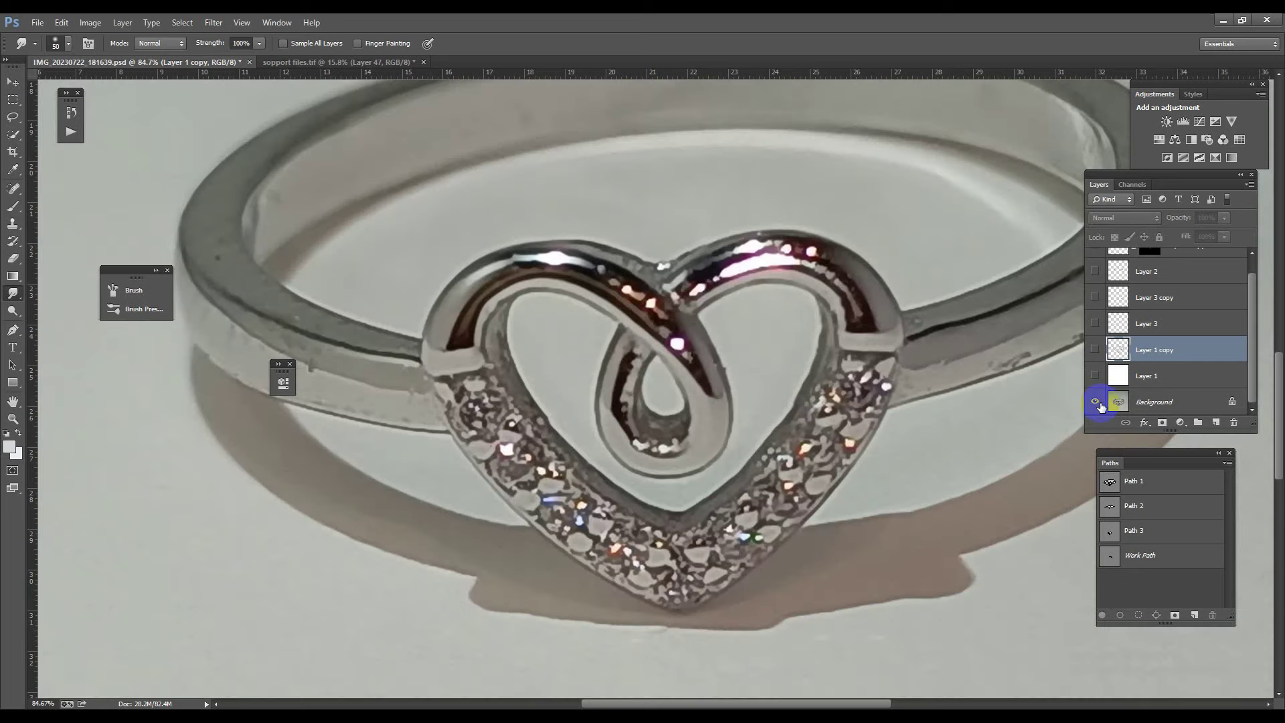
pyautogui.keyDown('alt'); pyautogui.click(1096, 402); pyautogui.keyUp('alt')
pyautogui.keyDown('alt'); pyautogui.click(1101, 405); pyautogui.keyUp('alt')
# Step: Check Layer 3's effect on the ring band, then switch to the support files document
pyautogui.scroll(-8, 696, 421)
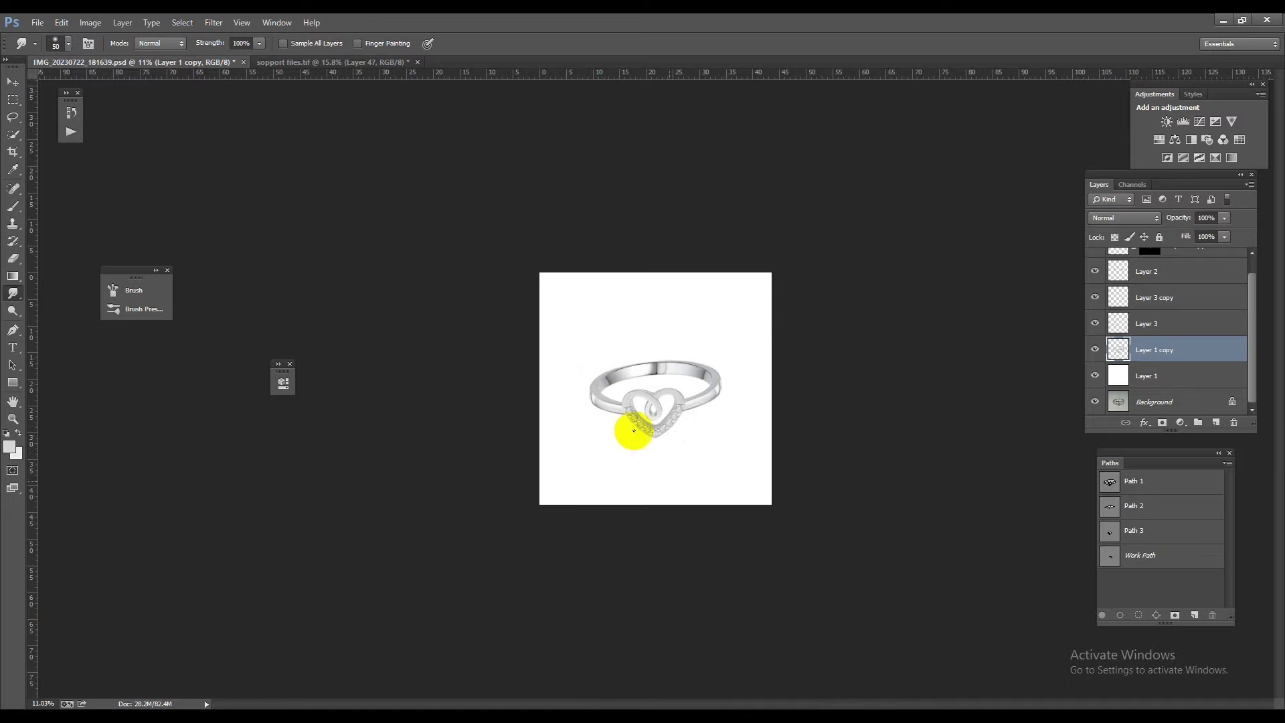
pyautogui.scroll(3, 670, 455)
pyautogui.scroll(3, 699, 455)
pyautogui.scroll(3, 730, 408)
pyautogui.scroll(2, 756, 435)
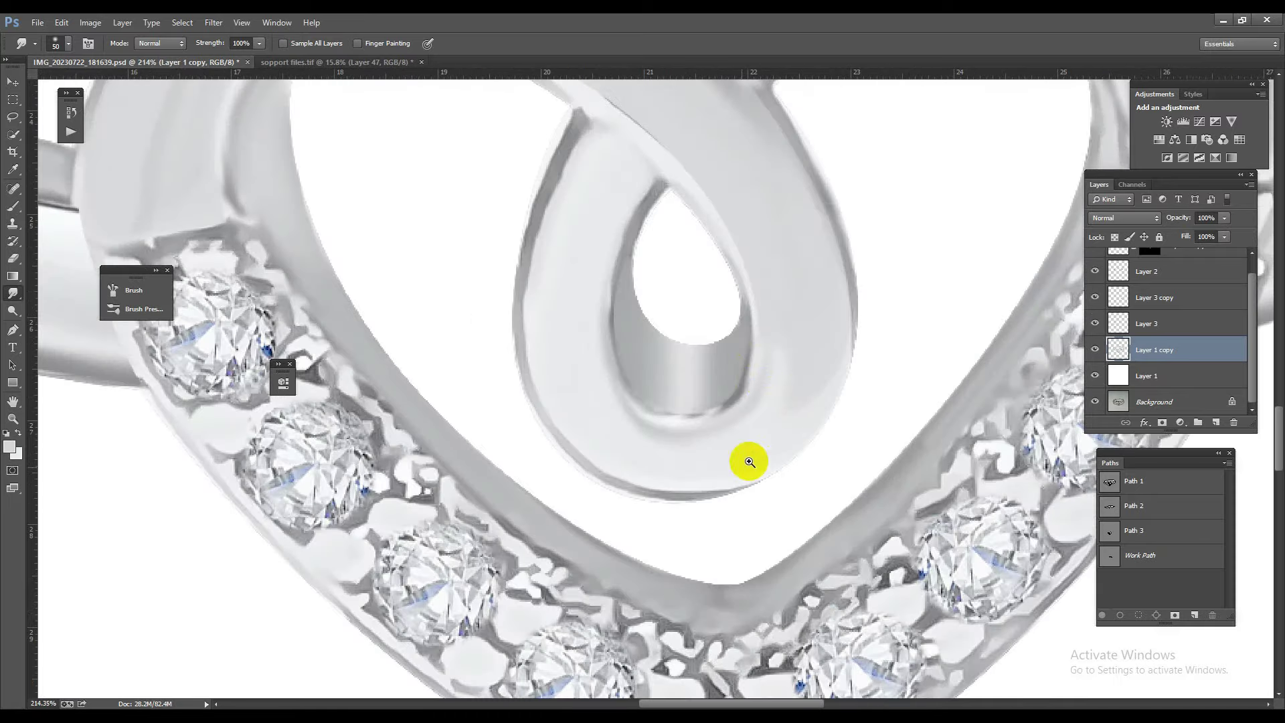
pyautogui.scroll(-4, 750, 462)
pyautogui.scroll(2, 669, 425)
pyautogui.scroll(2, 777, 459)
pyautogui.scroll(-4, 797, 368)
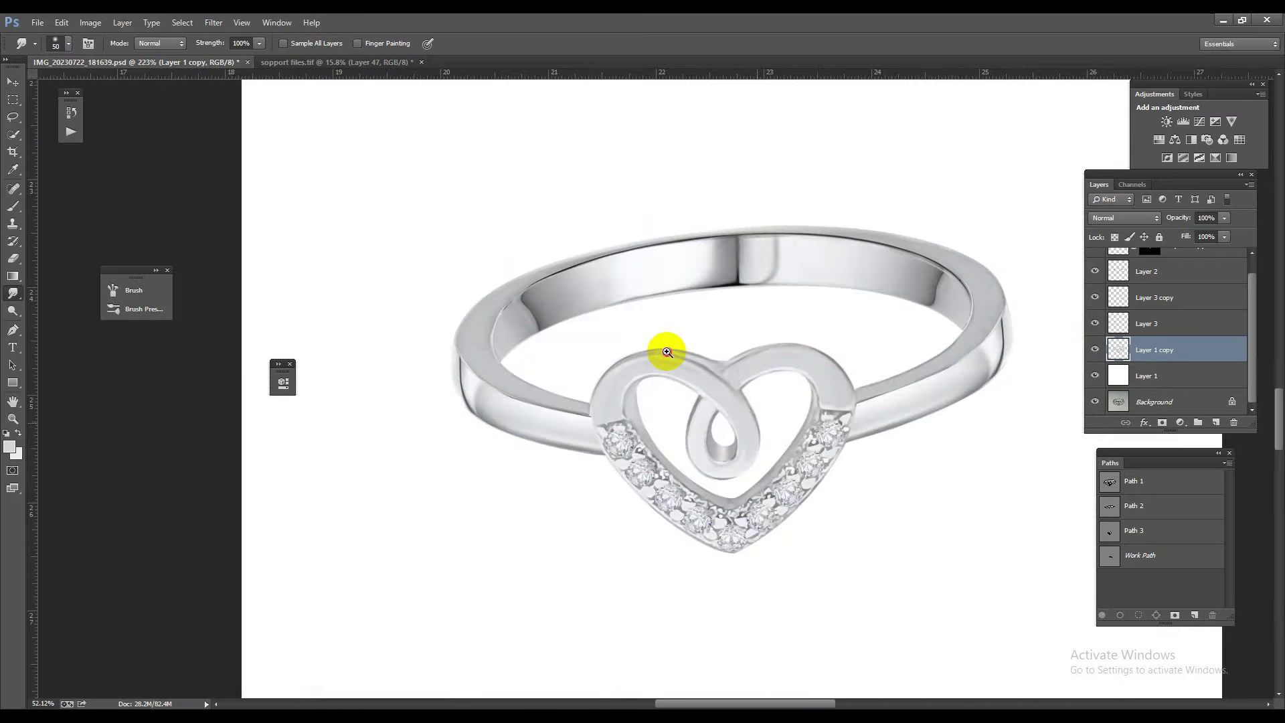
pyautogui.scroll(3, 625, 404)
pyautogui.click(1096, 325)
pyautogui.click(1094, 298)
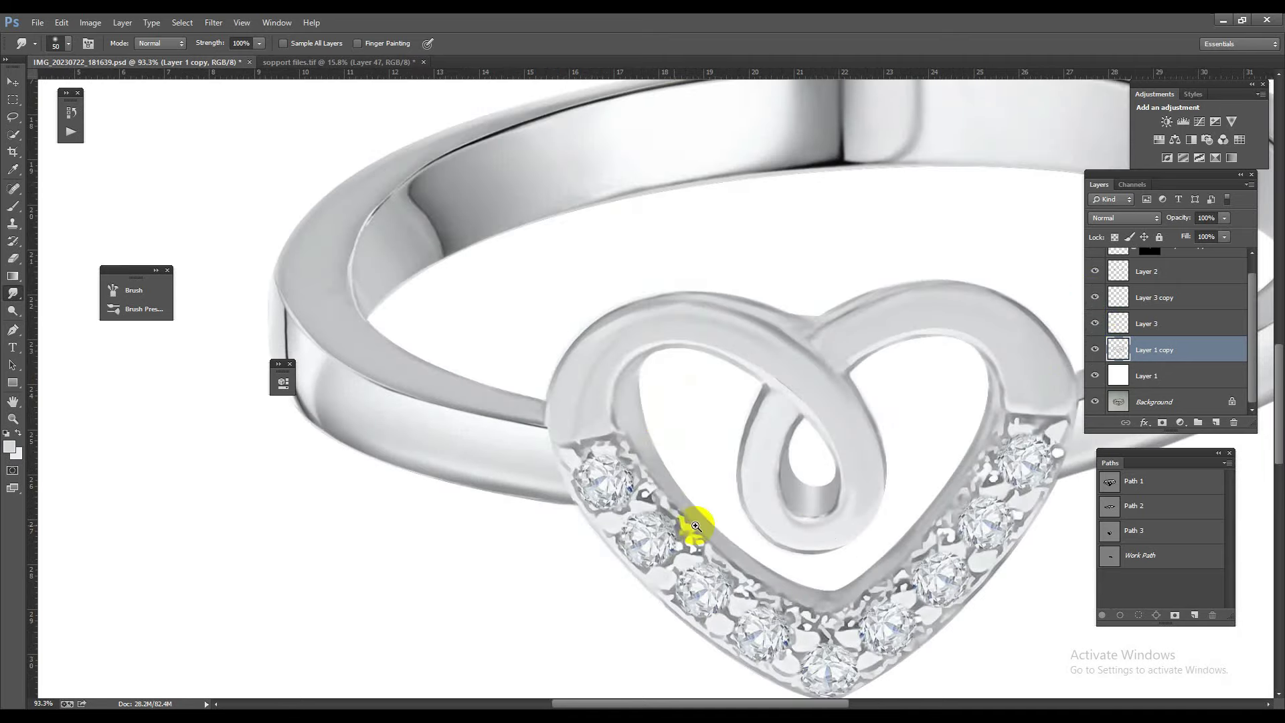
pyautogui.scroll(-5, 697, 524)
pyautogui.scroll(2, 717, 476)
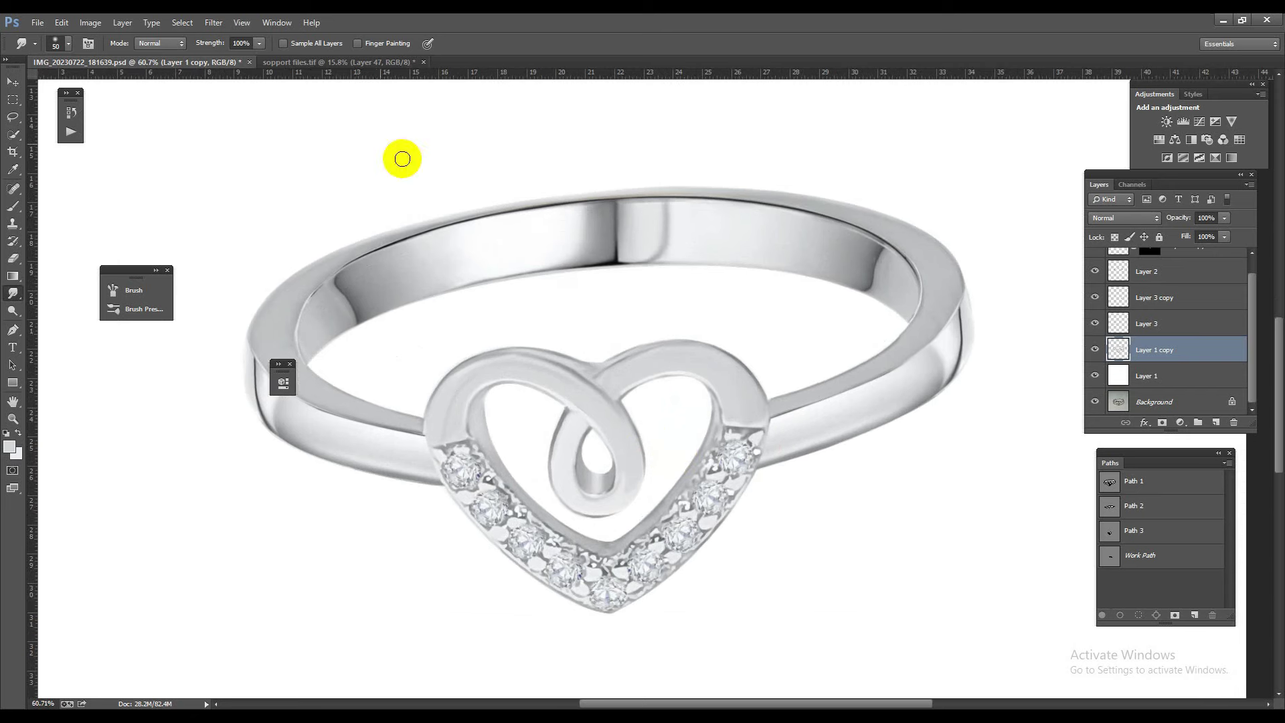
pyautogui.click(319, 62)
# Step: Move support pieces aside with the Move tool and select Layer 32, the curved leaf piece
pyautogui.click(11, 83)
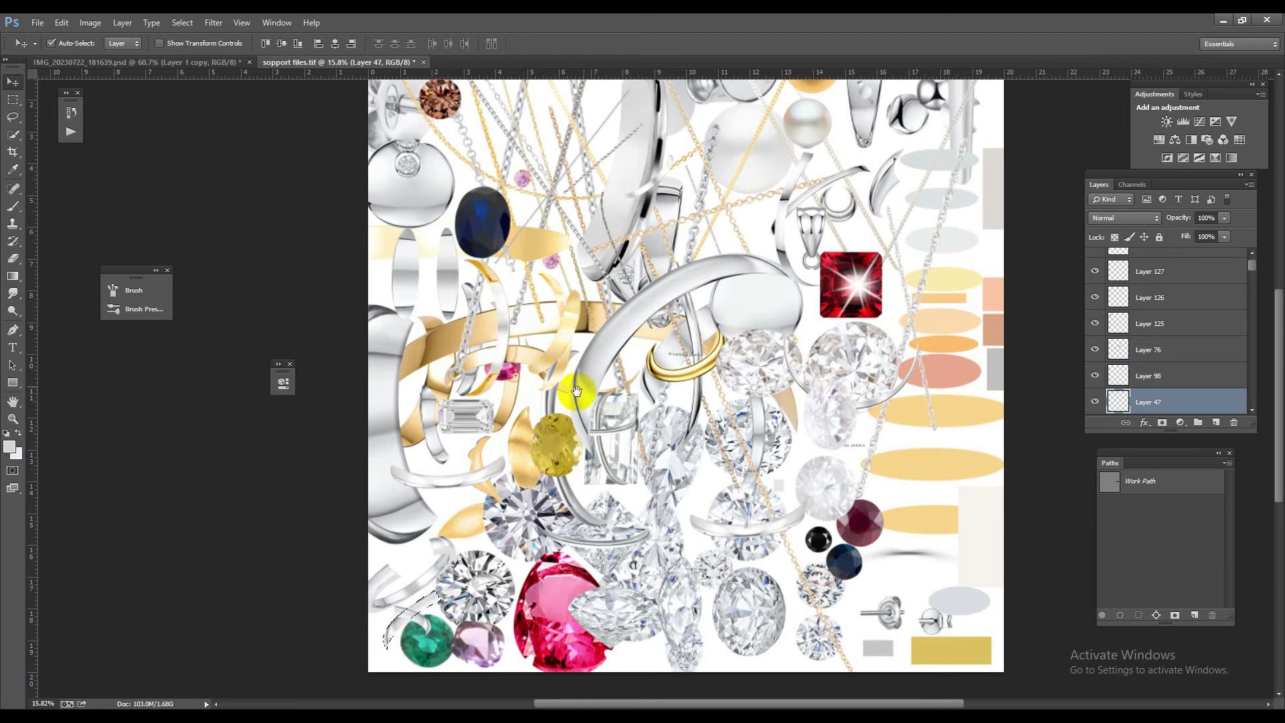
pyautogui.scroll(1, 807, 280)
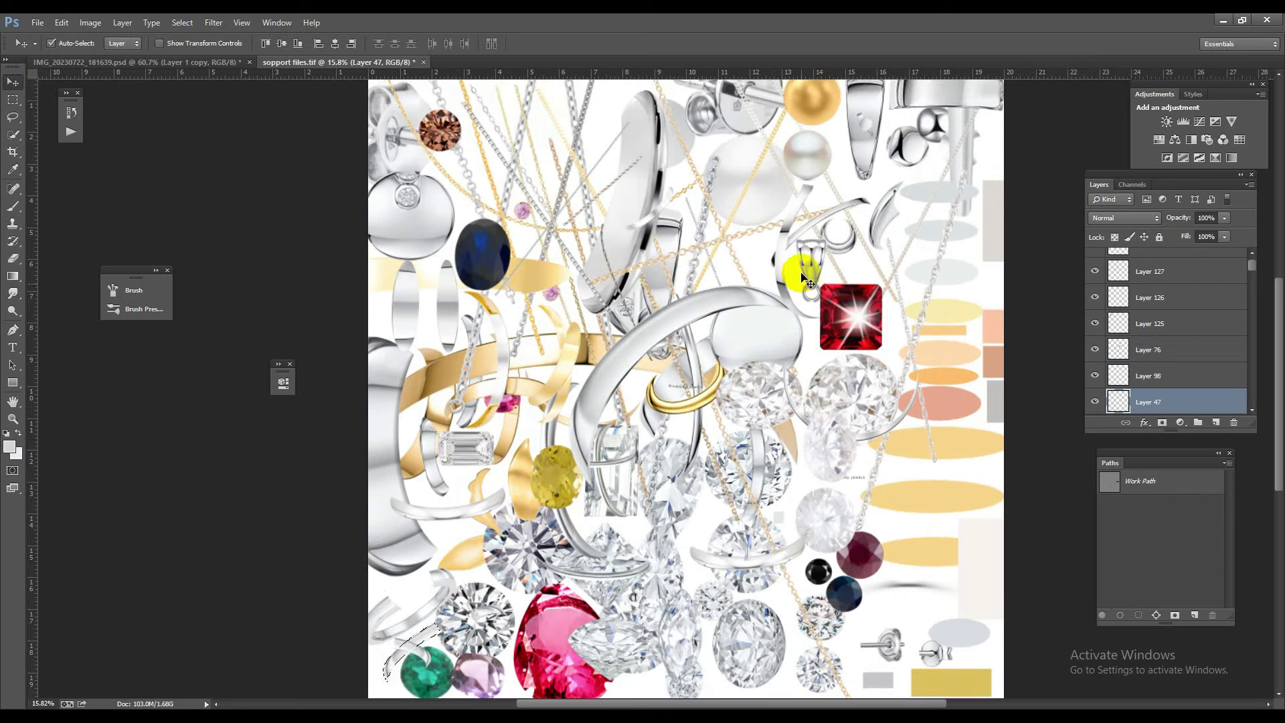
pyautogui.scroll(2, 813, 275)
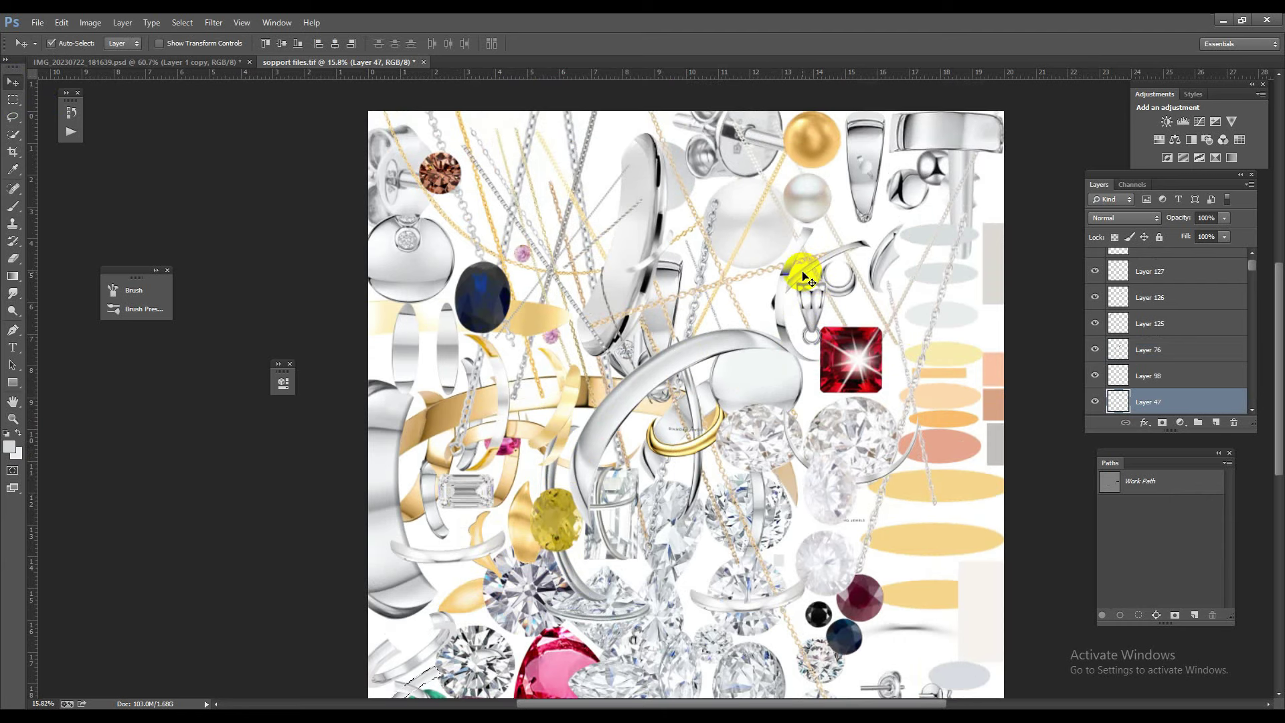
pyautogui.click(364, 530)
pyautogui.moveTo(381, 521); pyautogui.dragTo(404, 422)
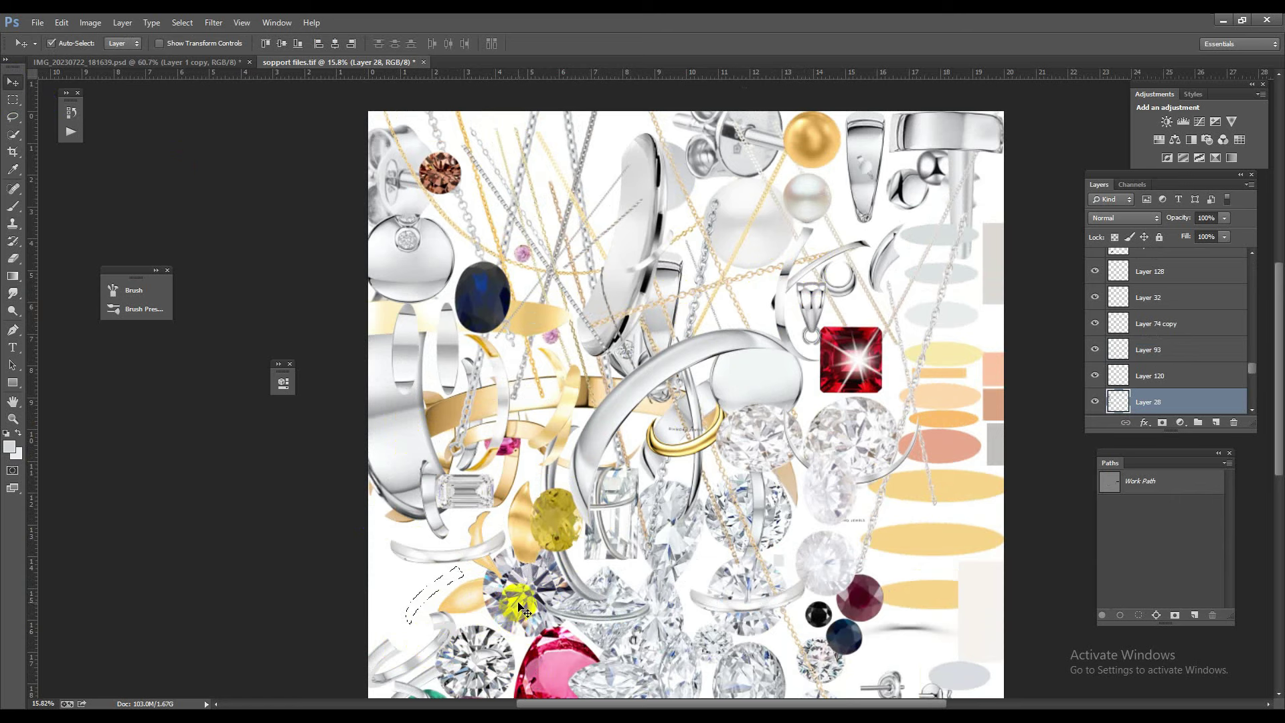
pyautogui.moveTo(597, 471); pyautogui.dragTo(506, 507)
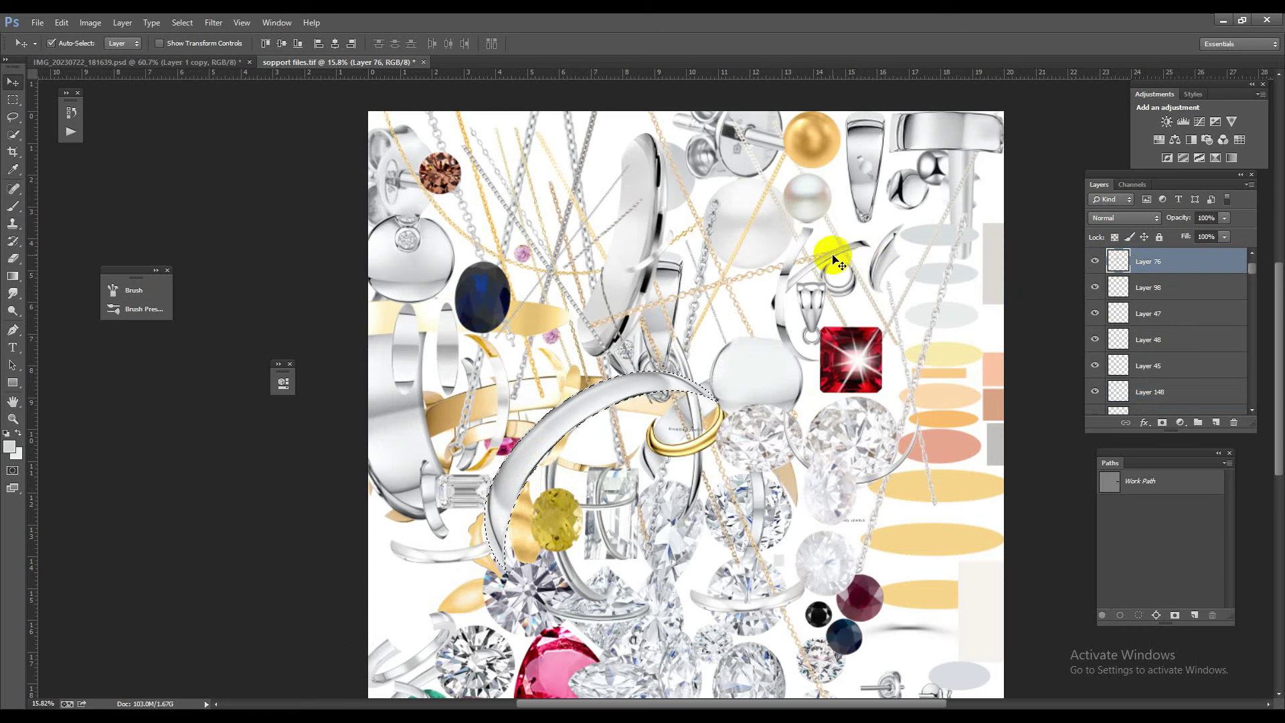
pyautogui.moveTo(833, 259); pyautogui.dragTo(837, 307)
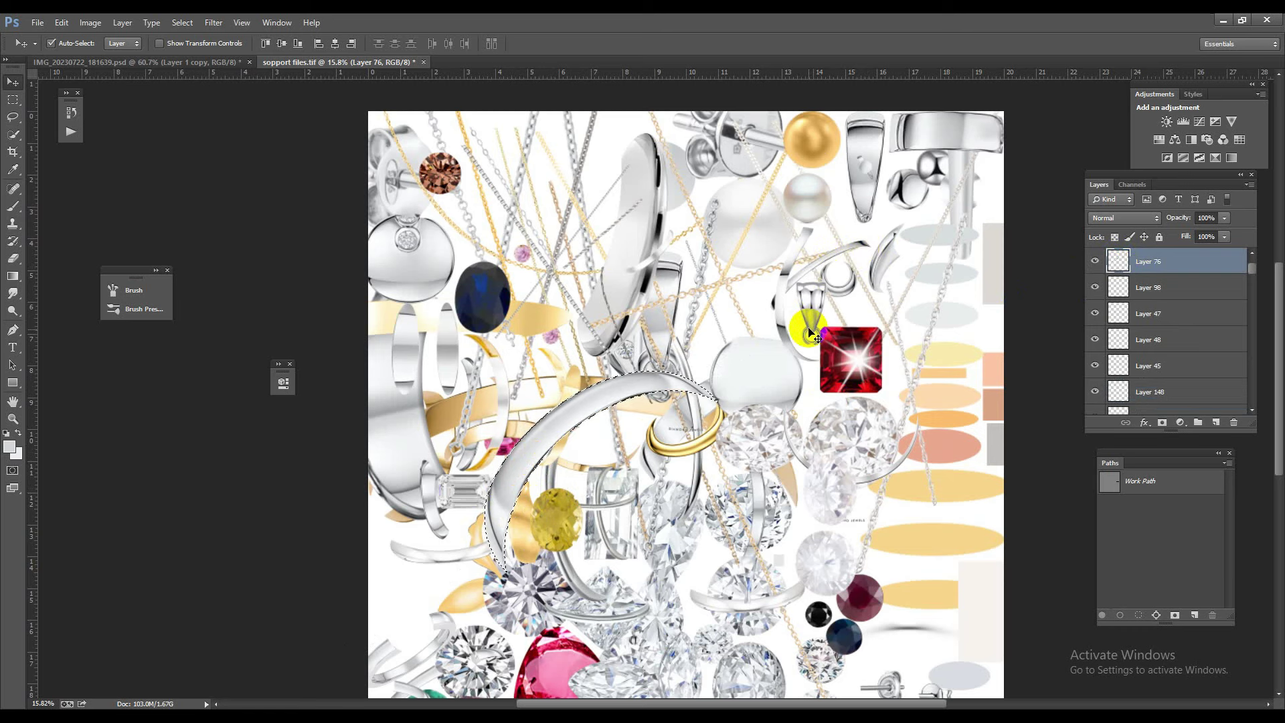
pyautogui.click(850, 289)
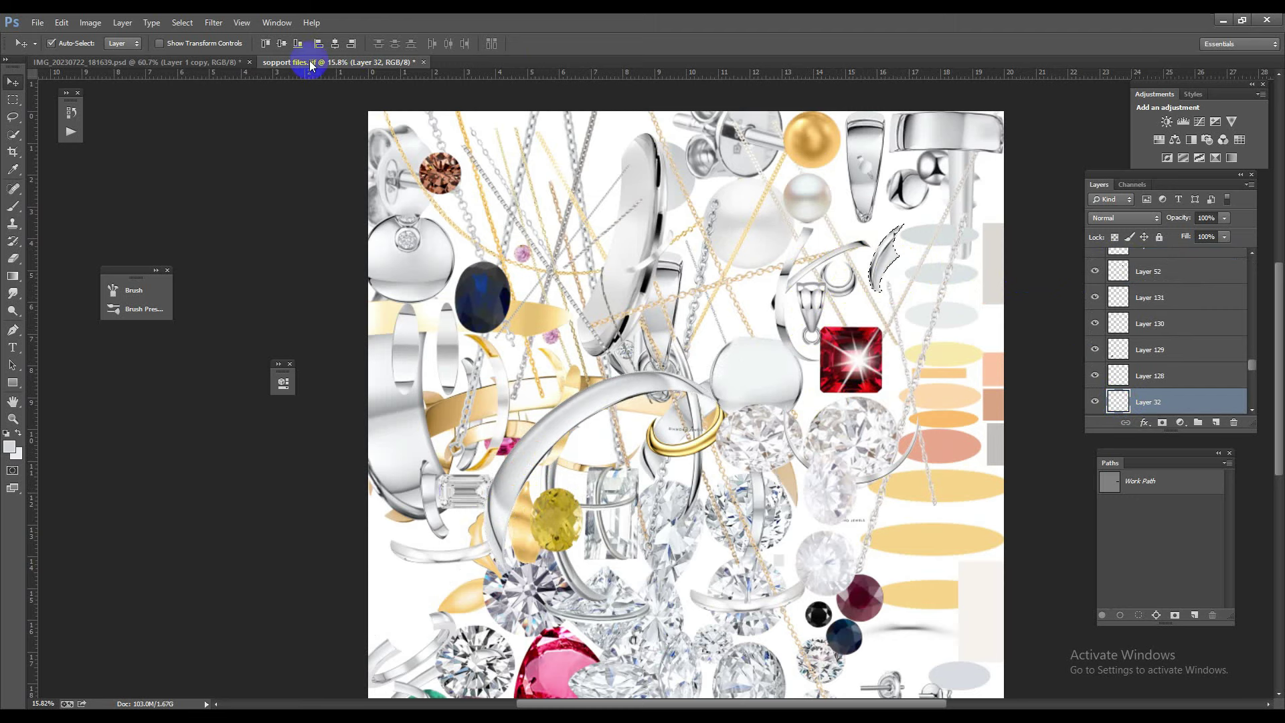
# Step: Bring the leaf into the ring document, rotate it about 92 degrees and place it over the heart
pyautogui.click(202, 60)
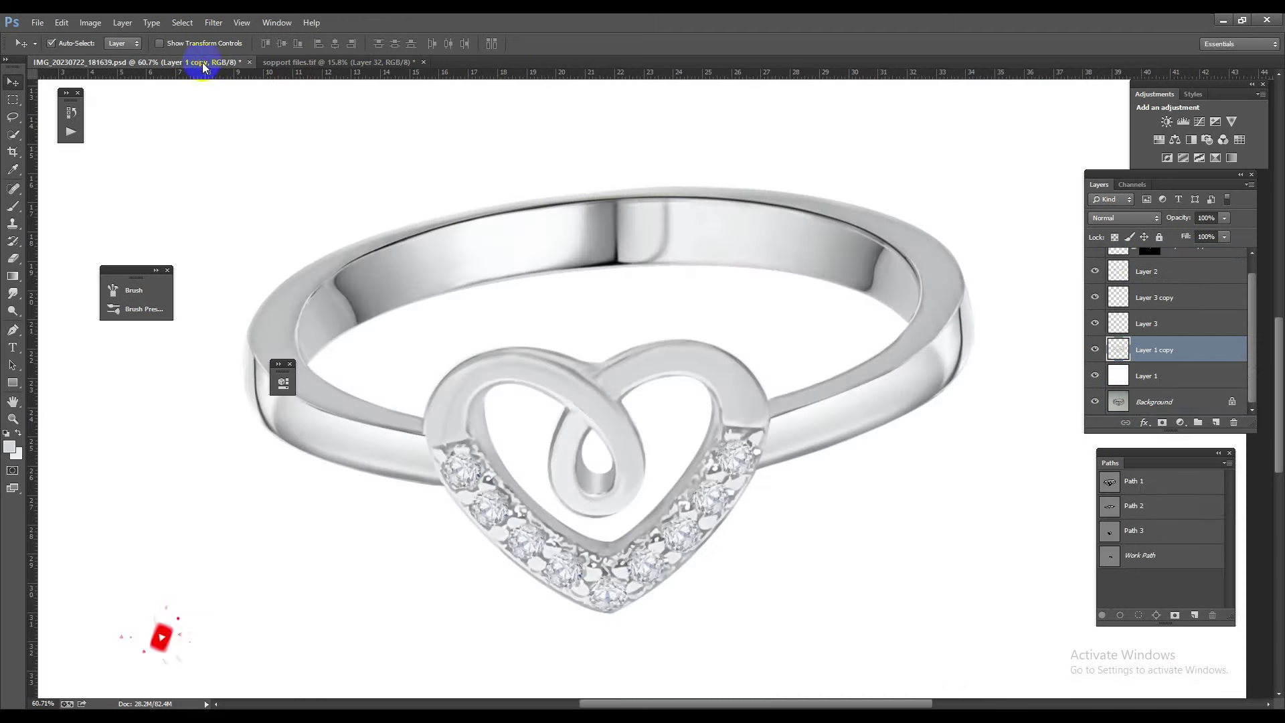
pyautogui.hotkey('ctrl', 't')
pyautogui.moveTo(733, 436); pyautogui.dragTo(603, 596)
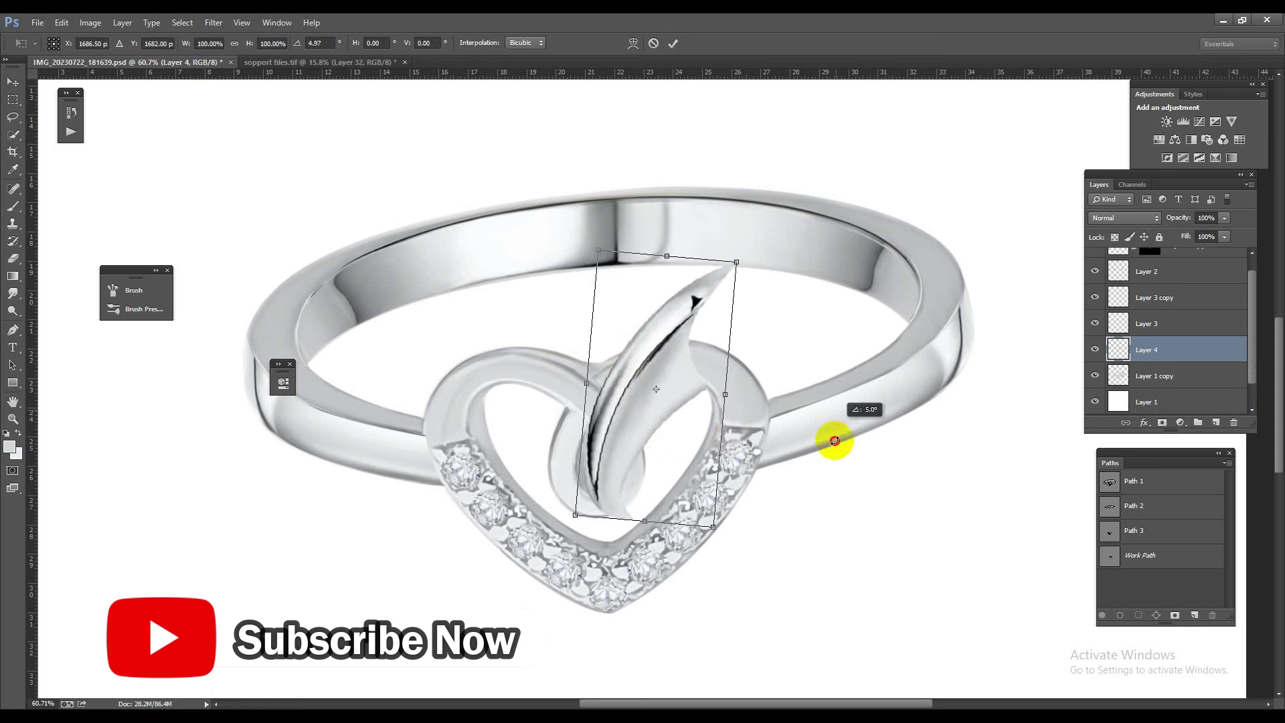
pyautogui.moveTo(679, 434); pyautogui.dragTo(562, 450)
pyautogui.press('Return')
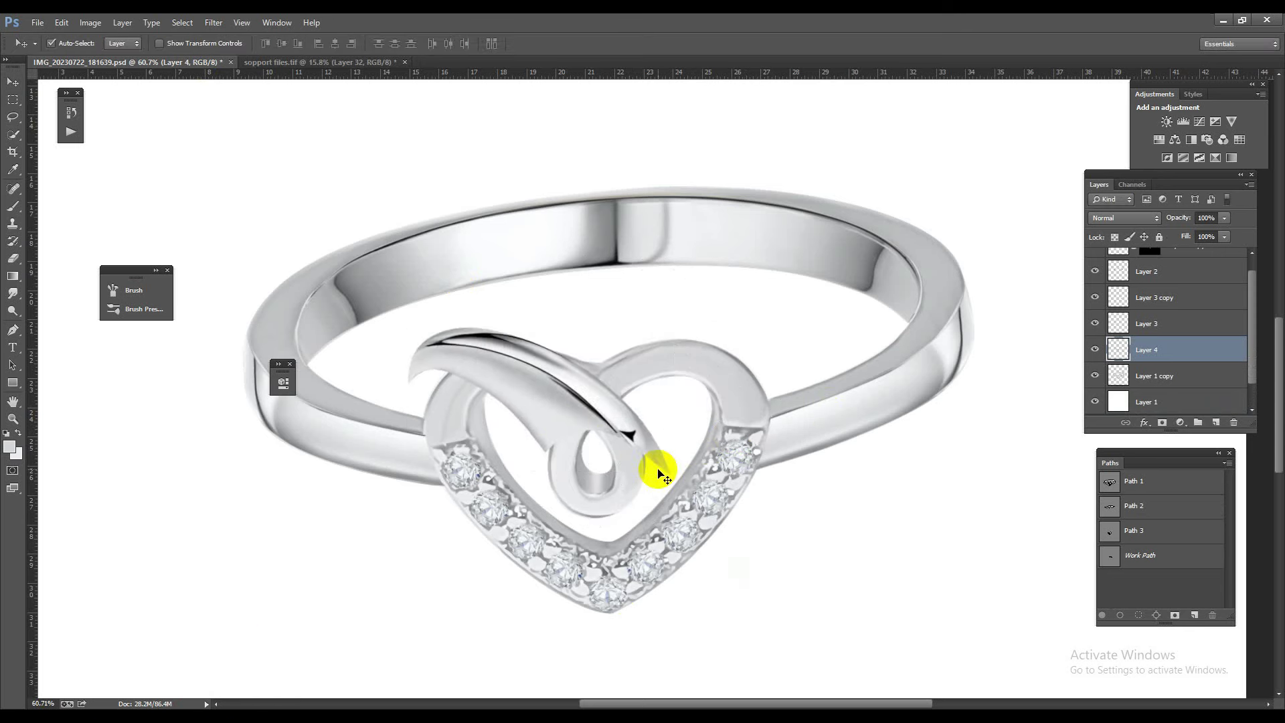
# Step: Flip the leaf vertically, rotate it and move it up-left onto the heart's upper-left side
pyautogui.hotkey('ctrl', 't')
pyautogui.moveTo(559, 420); pyautogui.dragTo(601, 431)
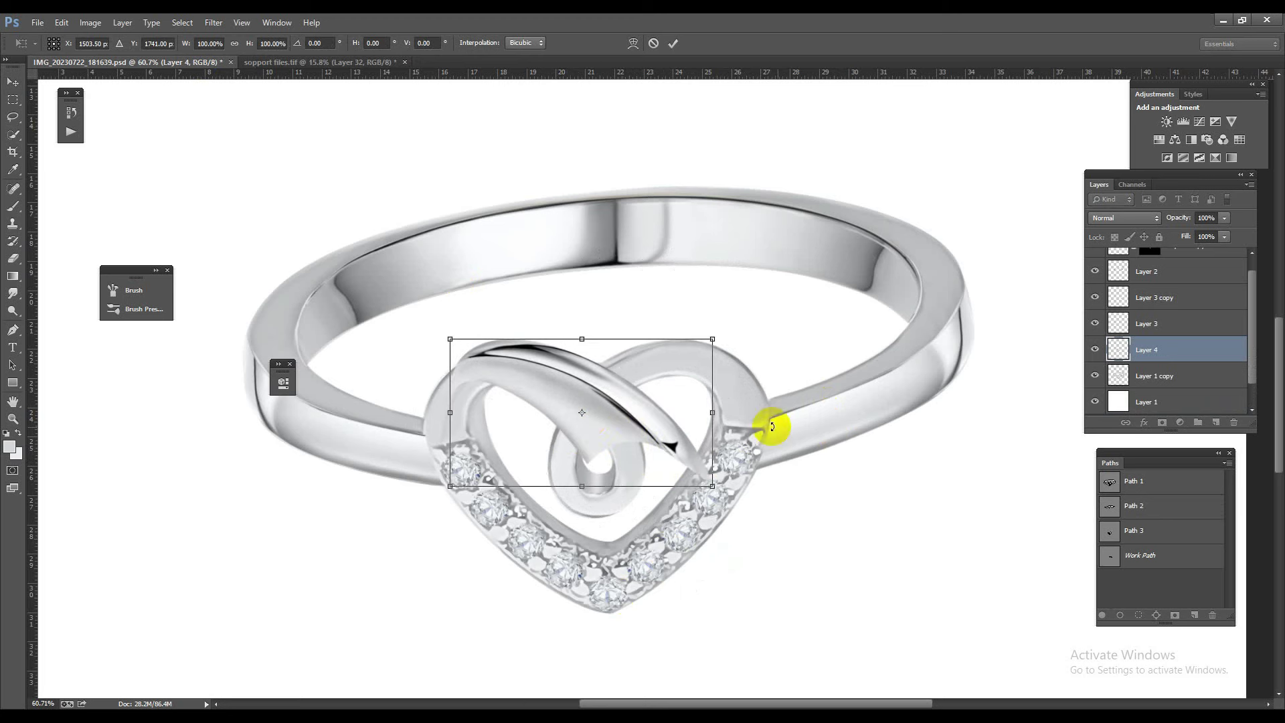
pyautogui.rightClick(589, 420)
pyautogui.click(659, 634)
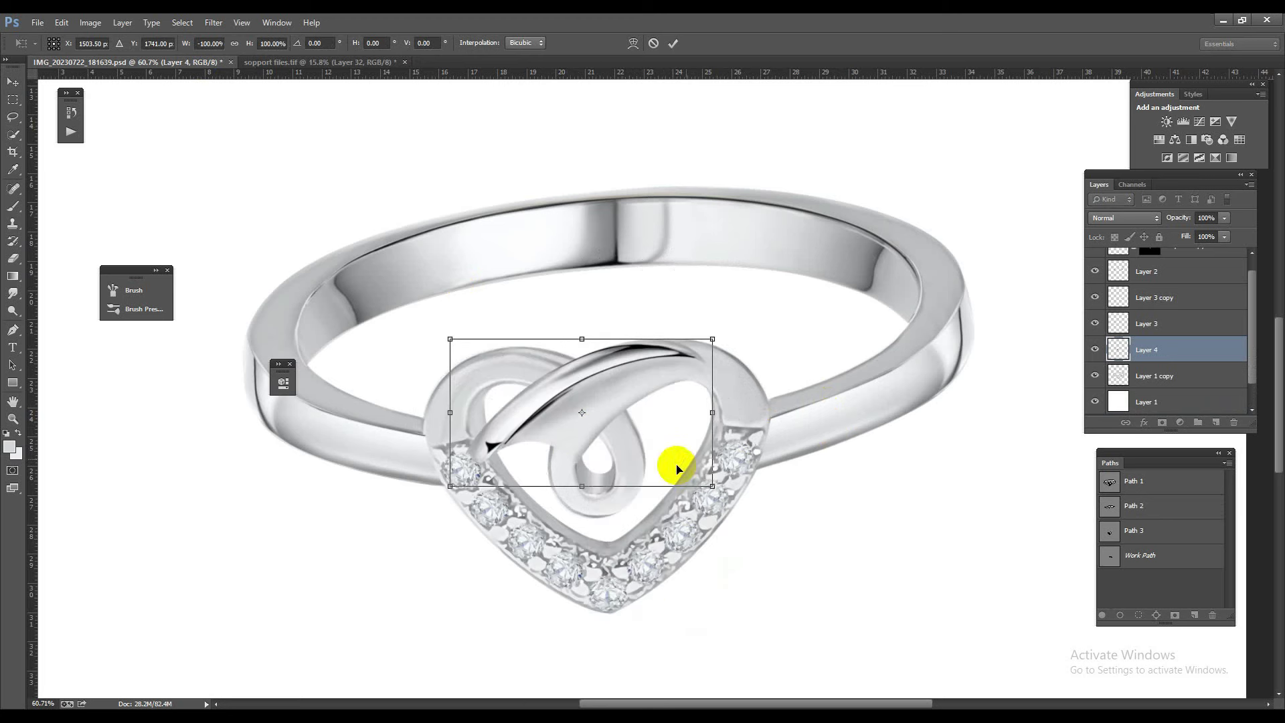
pyautogui.moveTo(727, 443); pyautogui.dragTo(666, 591)
pyautogui.moveTo(616, 472); pyautogui.dragTo(560, 460)
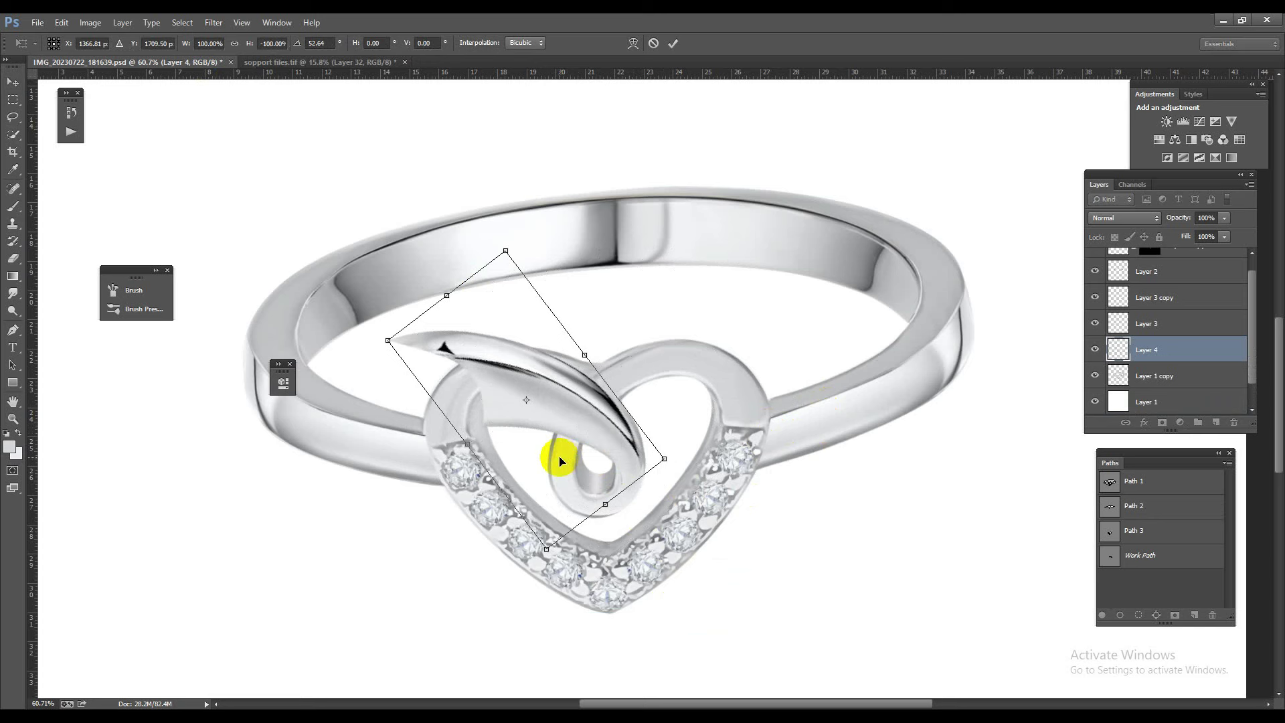
pyautogui.press('Return')
pyautogui.hotkey('ctrl', 't')
pyautogui.rightClick(561, 398)
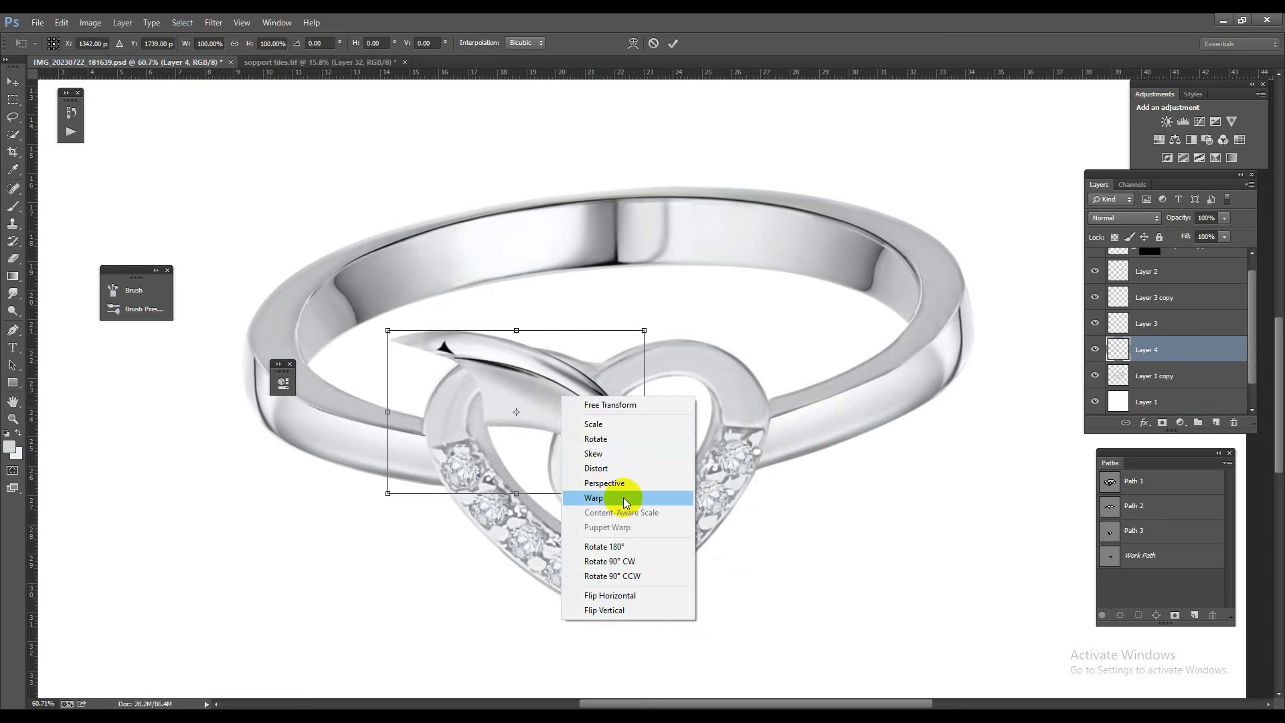
# Step: Try an Arc warp on the swirl, cancel it, and rotate the swirl slightly counter-clockwise
pyautogui.click(624, 499)
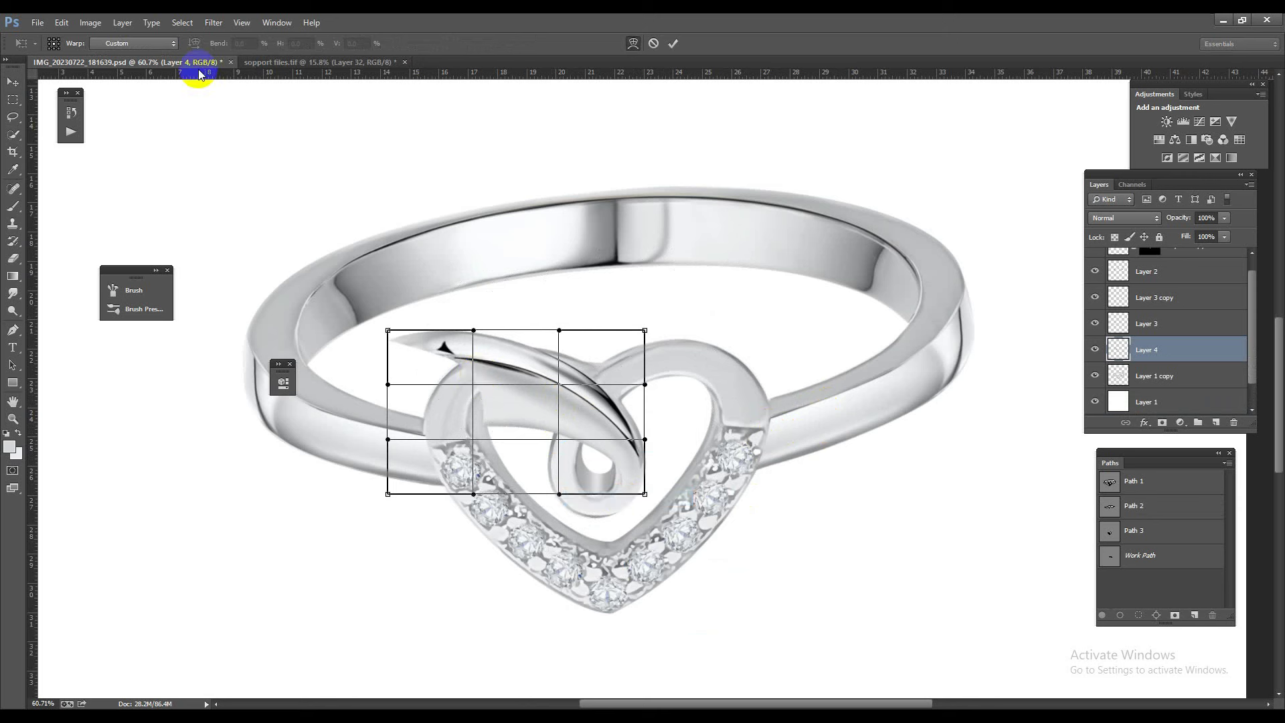
pyautogui.click(172, 45)
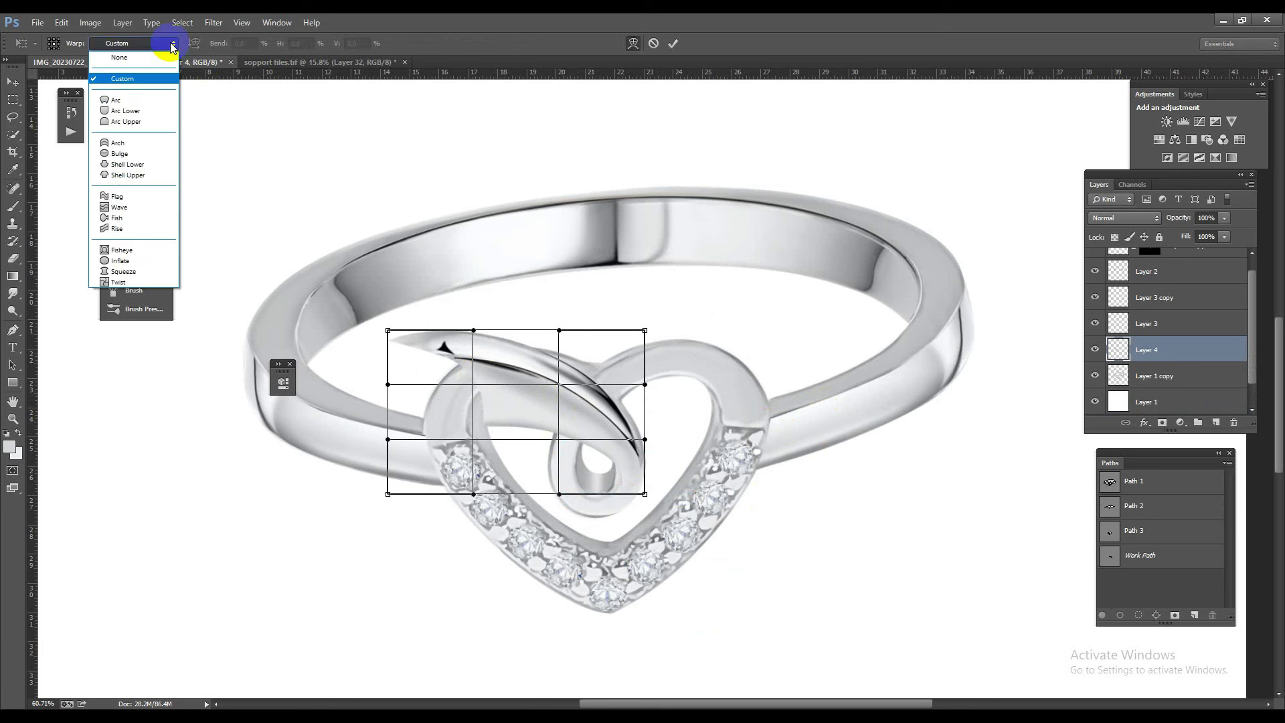
pyautogui.click(138, 98)
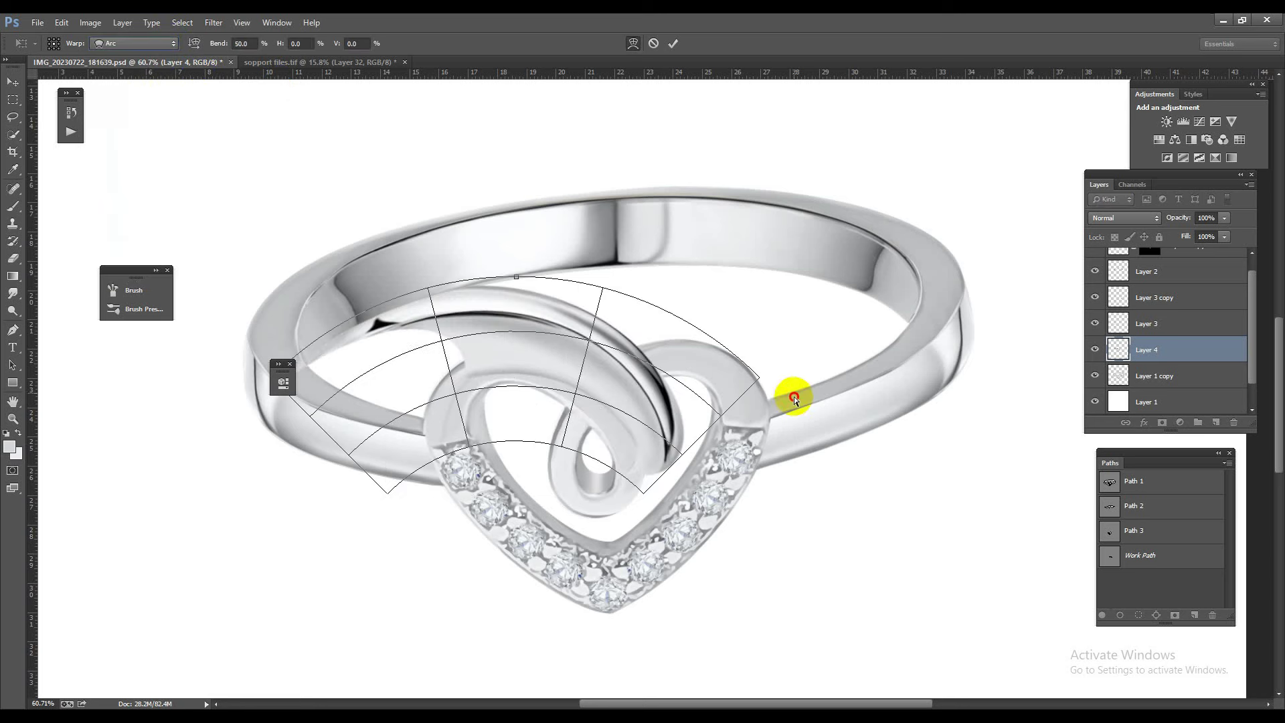
pyautogui.press('Escape')
pyautogui.hotkey('ctrl', 't')
pyautogui.moveTo(768, 416)
pyautogui.mouseDown()
pyautogui.moveTo(783, 336)
pyautogui.moveTo(680, 344)
pyautogui.moveTo(608, 419)
pyautogui.mouseUp()
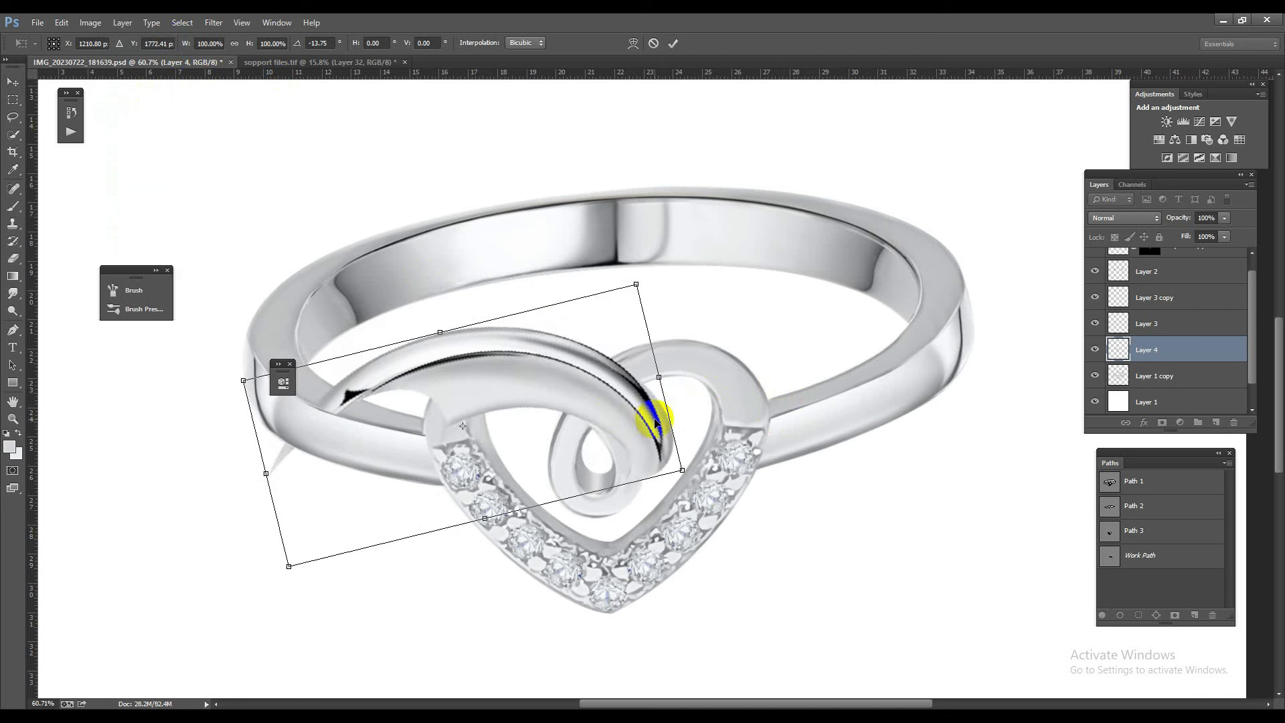
pyautogui.press('Return')
# Step: Warp the swirl, bending its middle upward and pulling its corners along the heart's left curve
pyautogui.hotkey('ctrl', 't')
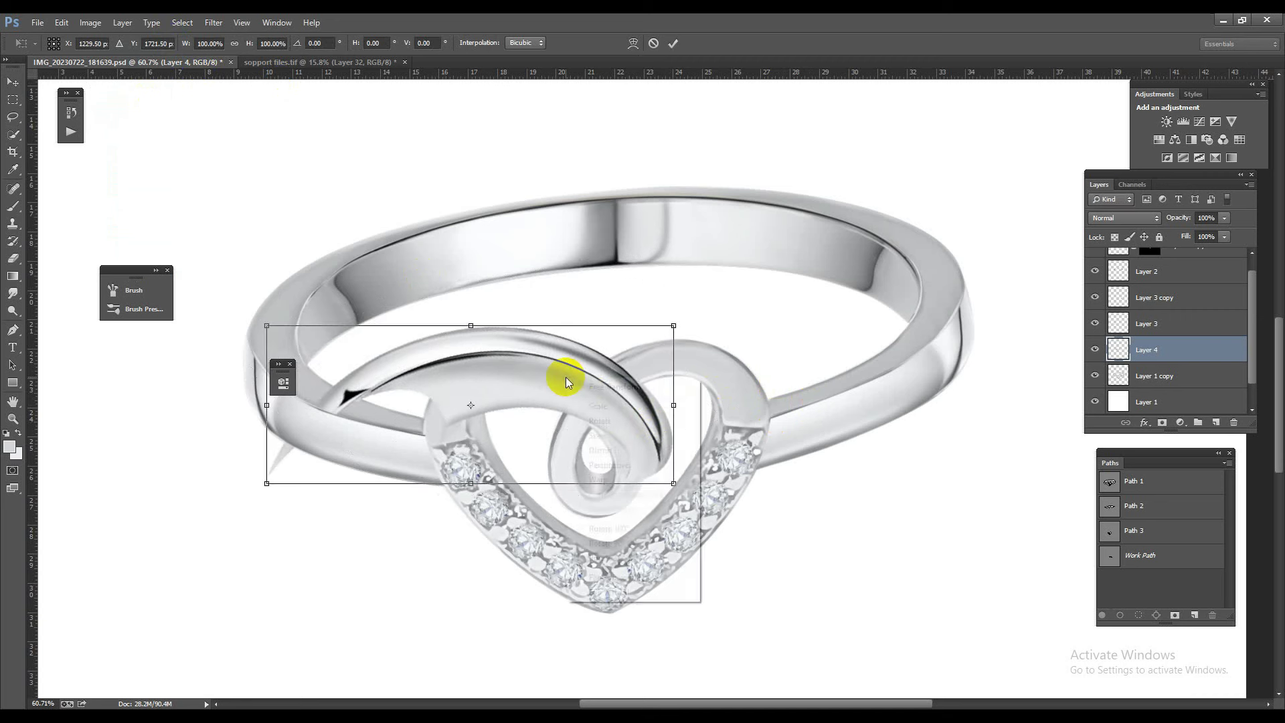
pyautogui.rightClick(566, 378)
pyautogui.click(626, 484)
pyautogui.moveTo(488, 450); pyautogui.dragTo(481, 420)
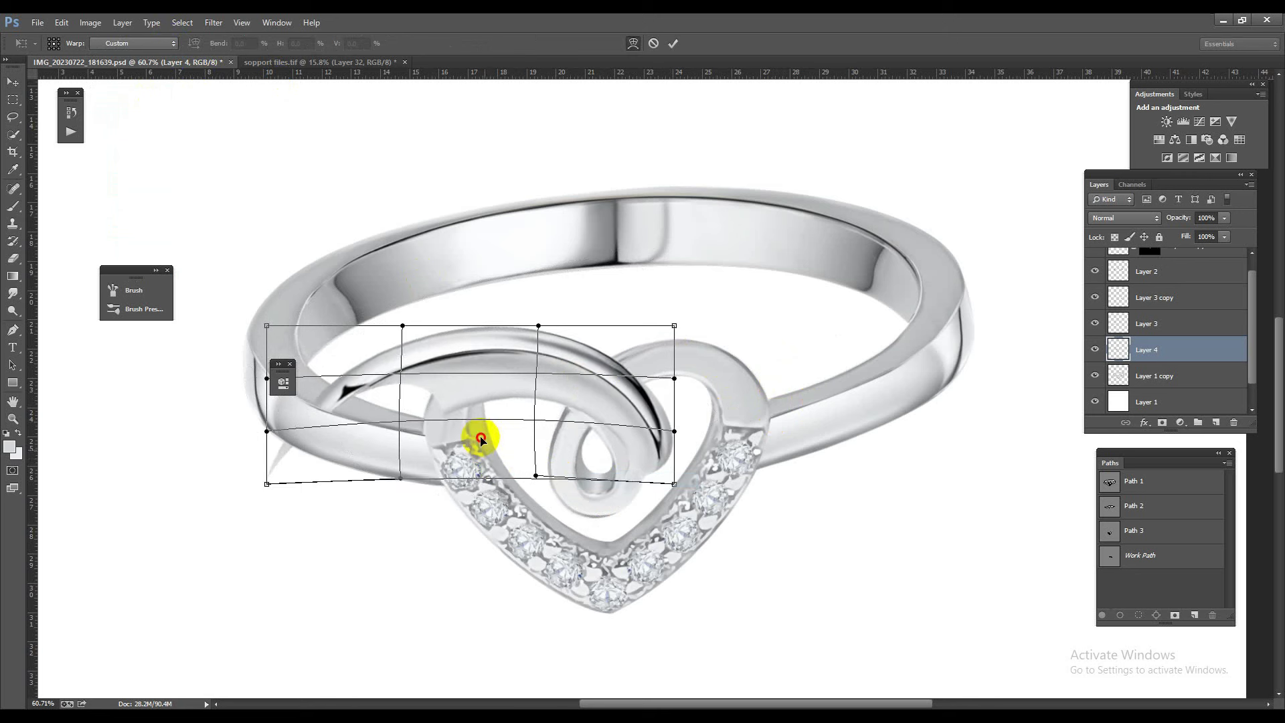
pyautogui.moveTo(691, 489); pyautogui.dragTo(628, 499)
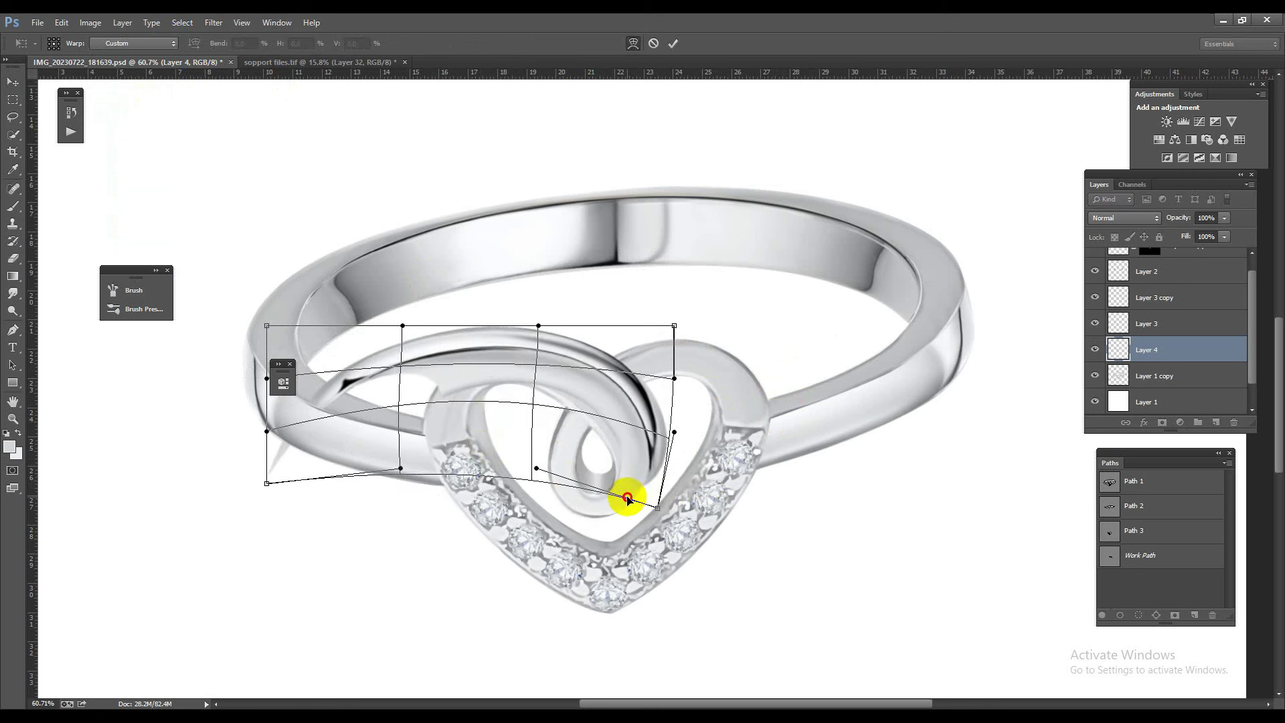
pyautogui.moveTo(673, 433); pyautogui.dragTo(664, 432)
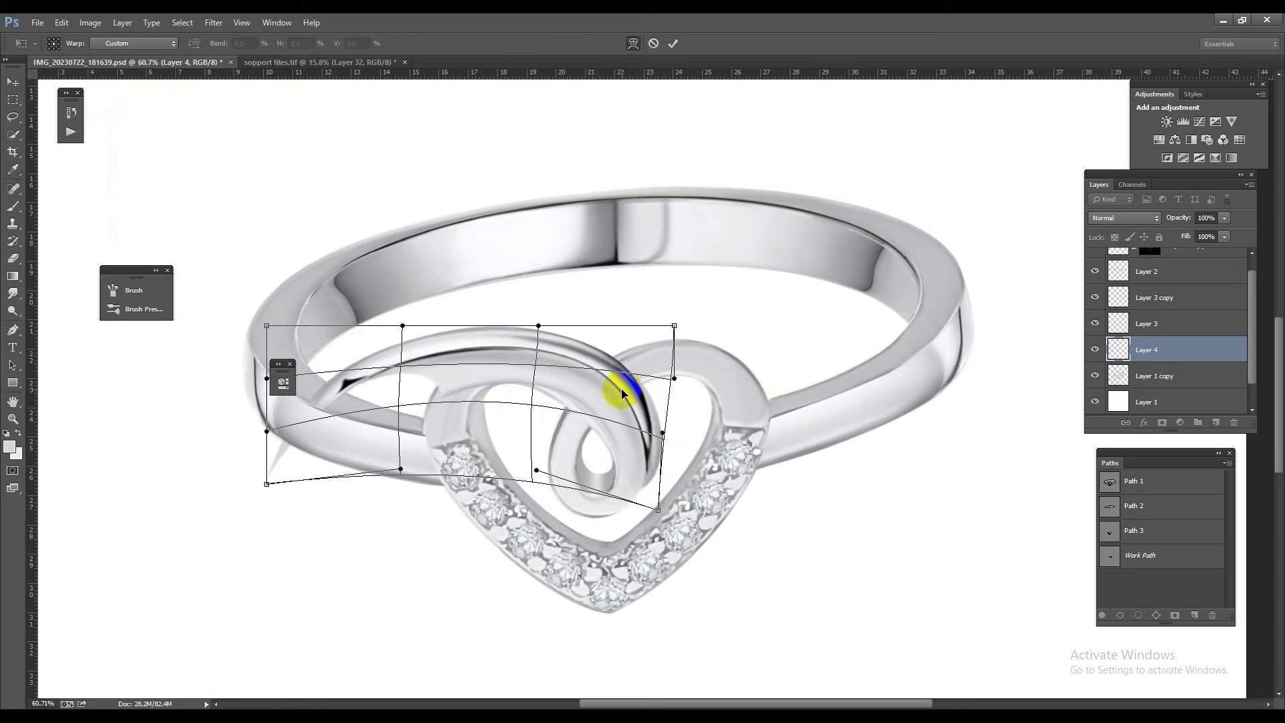
pyautogui.moveTo(674, 326); pyautogui.dragTo(659, 338)
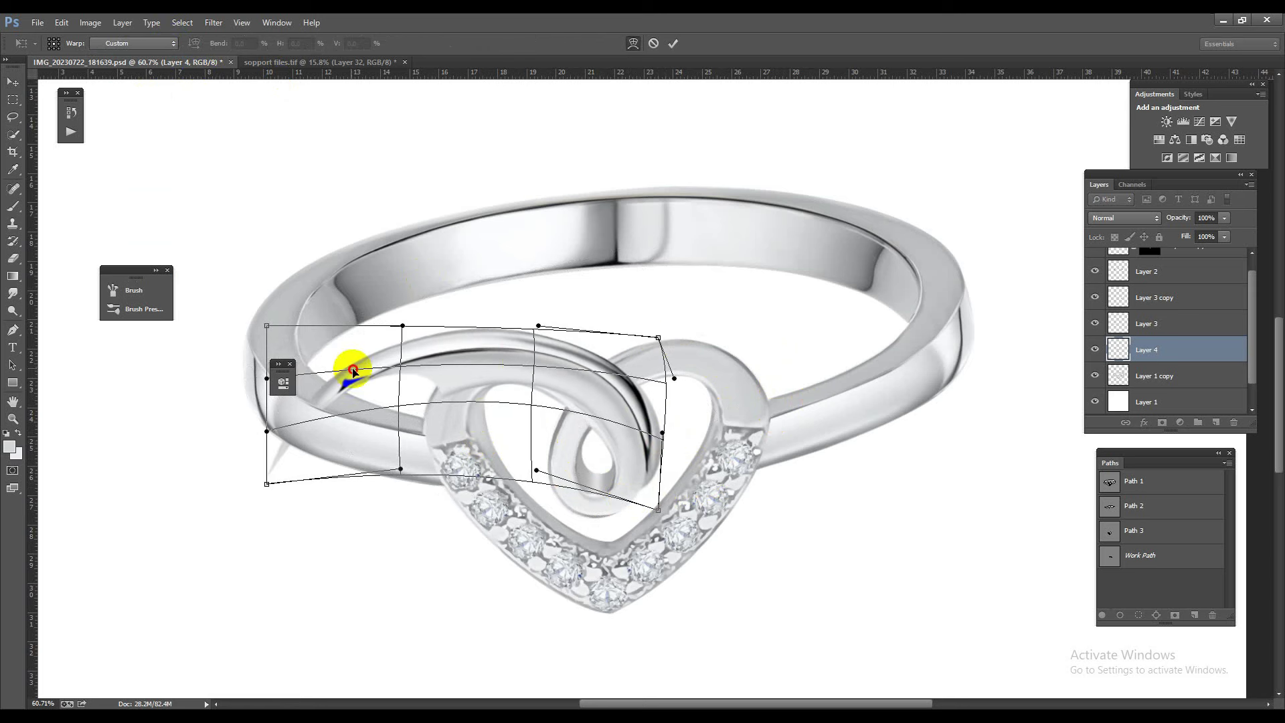
pyautogui.moveTo(435, 411); pyautogui.dragTo(508, 456)
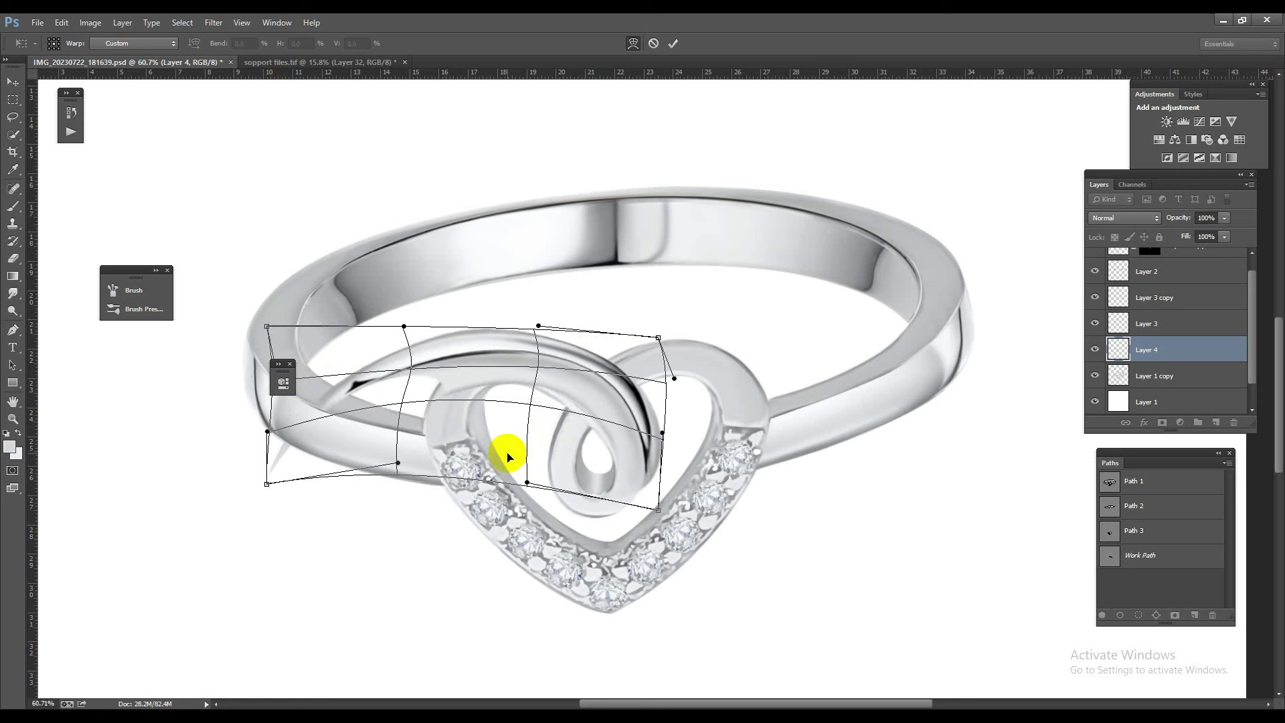
pyautogui.press('Return')
# Step: Re-warp the swirl, adjusting its left edge, top corners and right side
pyautogui.hotkey('ctrl', 't')
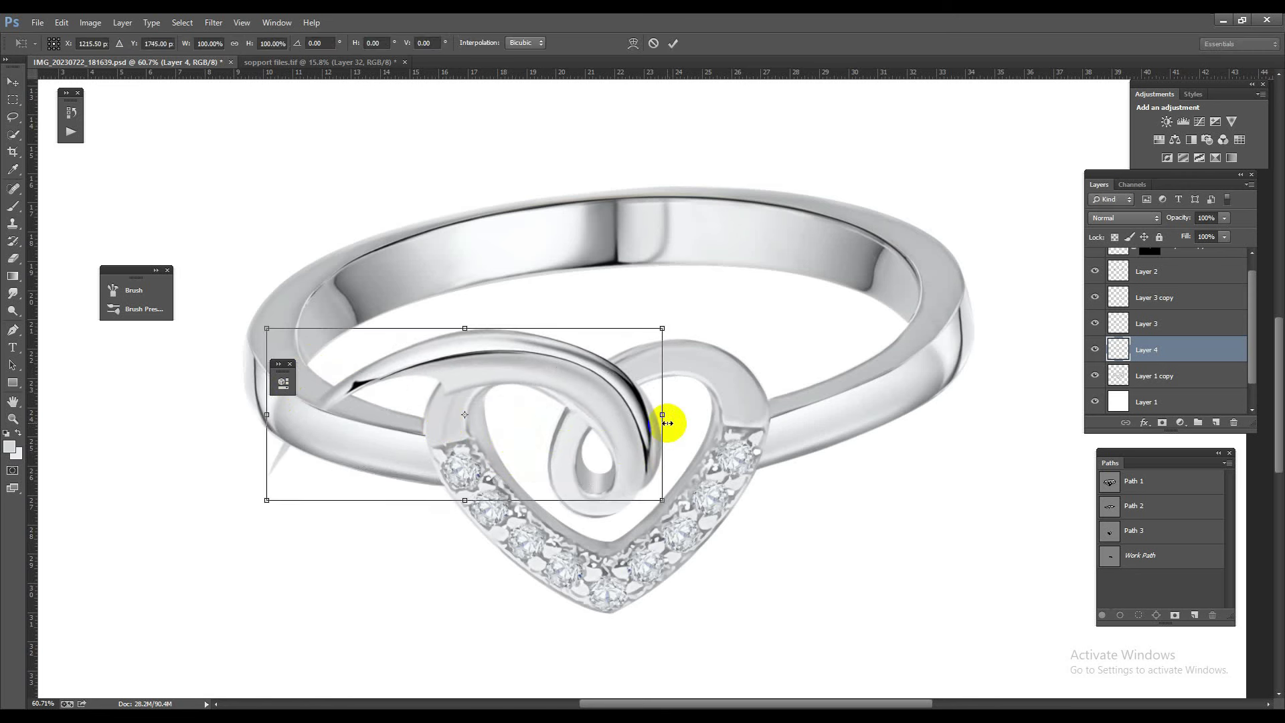
pyautogui.moveTo(662, 414); pyautogui.dragTo(609, 444)
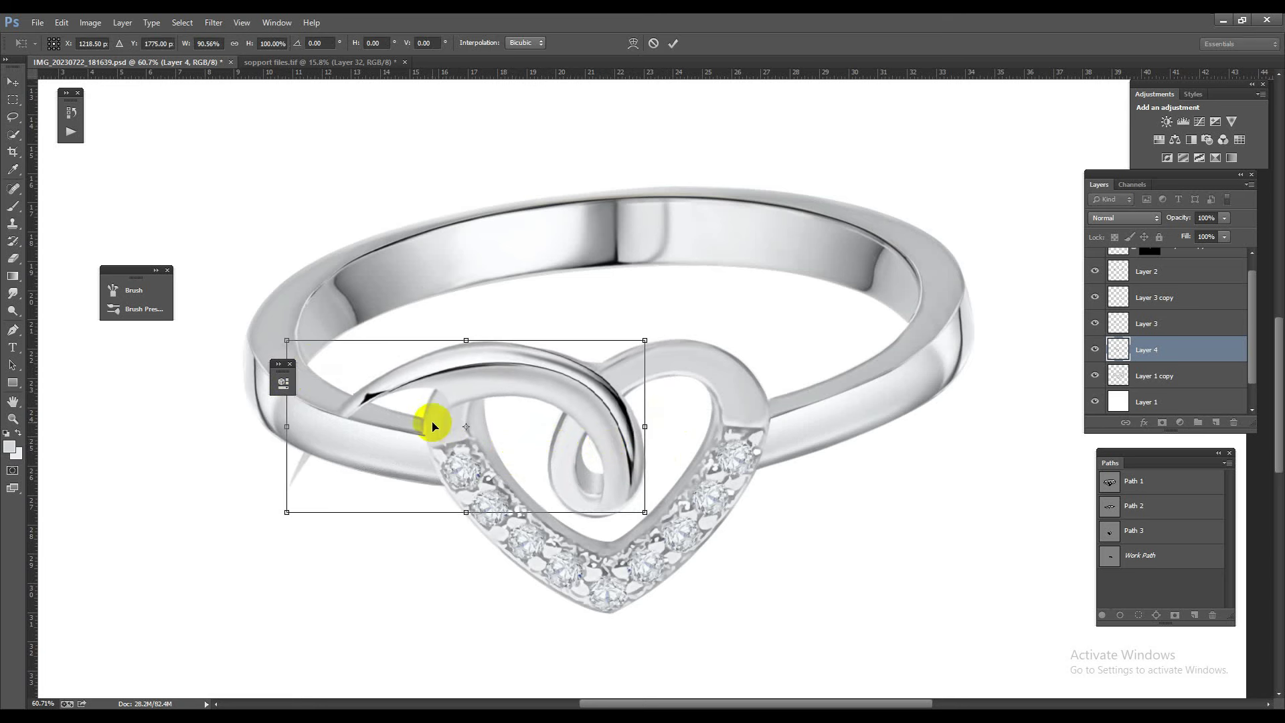
pyautogui.press('Escape')
pyautogui.hotkey('ctrl', 't')
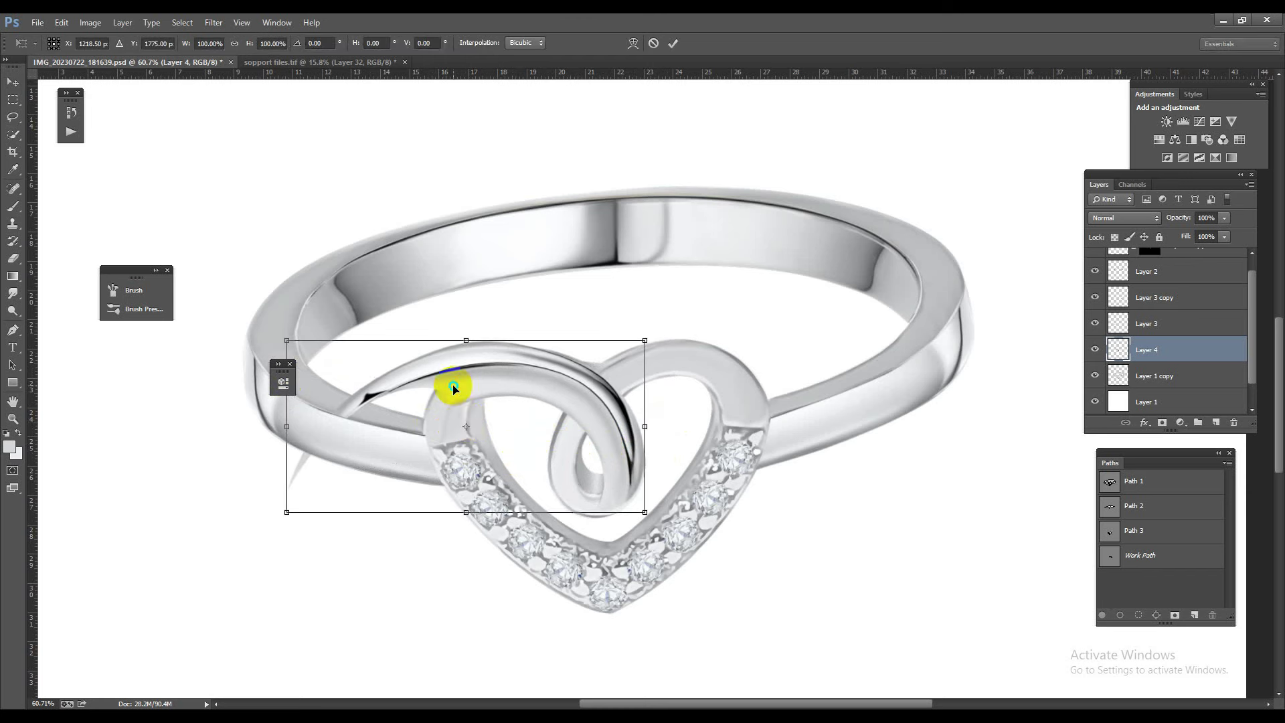
pyautogui.rightClick(454, 387)
pyautogui.click(503, 488)
pyautogui.moveTo(287, 437); pyautogui.dragTo(435, 535)
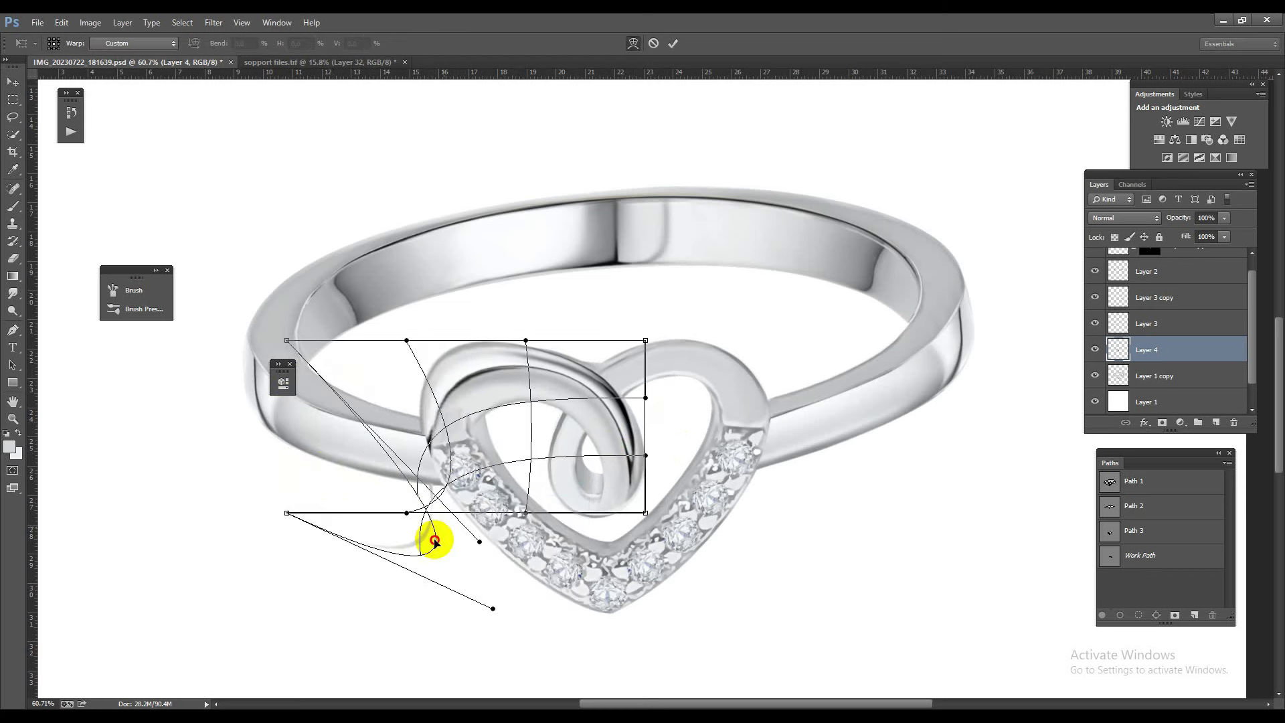
pyautogui.moveTo(322, 399)
pyautogui.mouseDown()
pyautogui.moveTo(333, 367)
pyautogui.moveTo(352, 401)
pyautogui.moveTo(338, 401)
pyautogui.mouseUp()
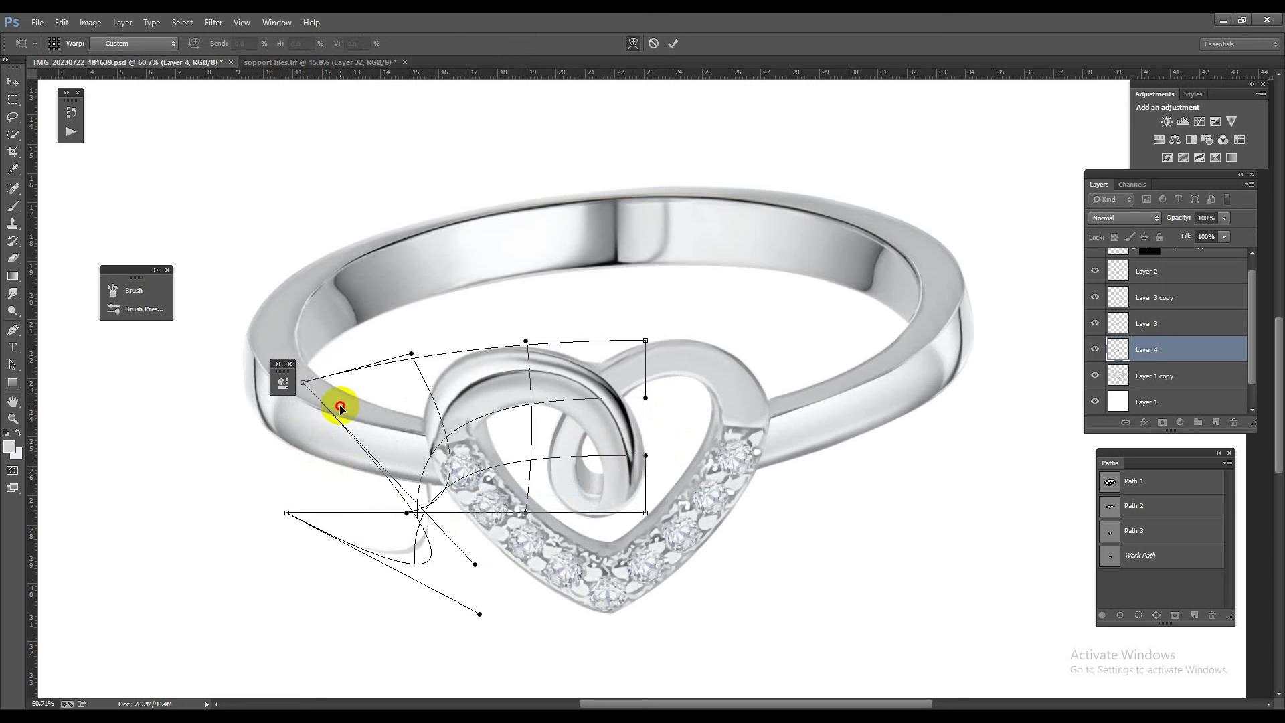
pyautogui.moveTo(530, 342); pyautogui.dragTo(544, 338)
pyautogui.moveTo(598, 454)
pyautogui.mouseDown()
pyautogui.moveTo(654, 450)
pyautogui.moveTo(652, 405)
pyautogui.moveTo(636, 410)
pyautogui.mouseUp()
# Step: Shape the loop inside the heart and curve the swirl's left side along the outline
pyautogui.moveTo(568, 482)
pyautogui.mouseDown()
pyautogui.moveTo(525, 468)
pyautogui.moveTo(522, 444)
pyautogui.moveTo(522, 462)
pyautogui.moveTo(482, 402)
pyautogui.moveTo(467, 407)
pyautogui.mouseUp()
pyautogui.moveTo(399, 432); pyautogui.dragTo(401, 443)
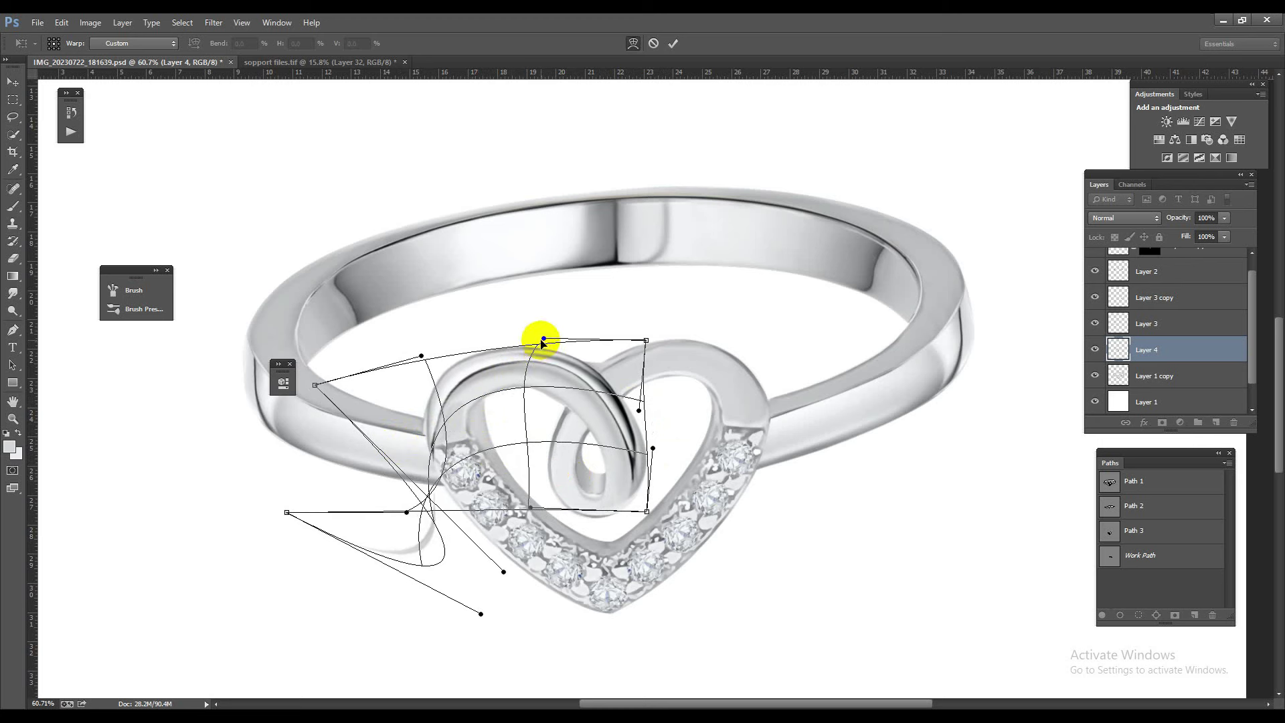
pyautogui.moveTo(421, 356)
pyautogui.mouseDown()
pyautogui.moveTo(502, 365)
pyautogui.moveTo(426, 362)
pyautogui.mouseUp()
pyautogui.press('Return')
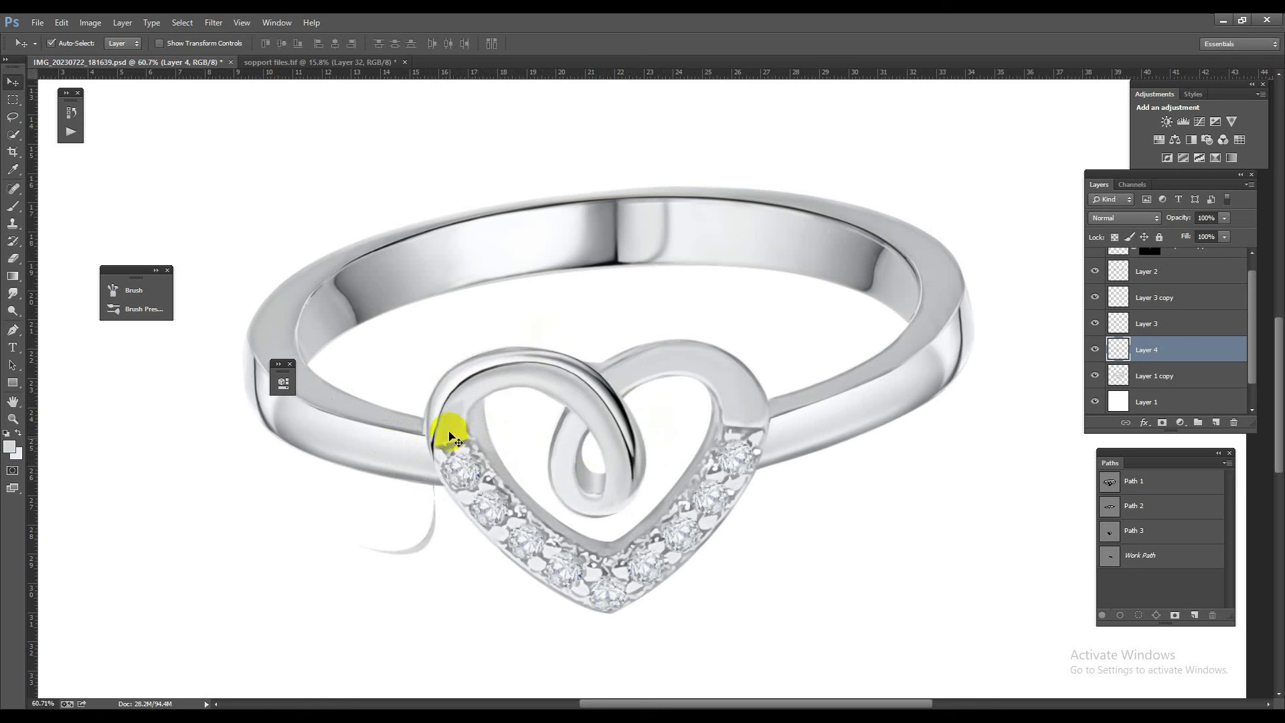
# Step: Outline the stray fragment below the heart with a Pen path and delete it
pyautogui.click(12, 329)
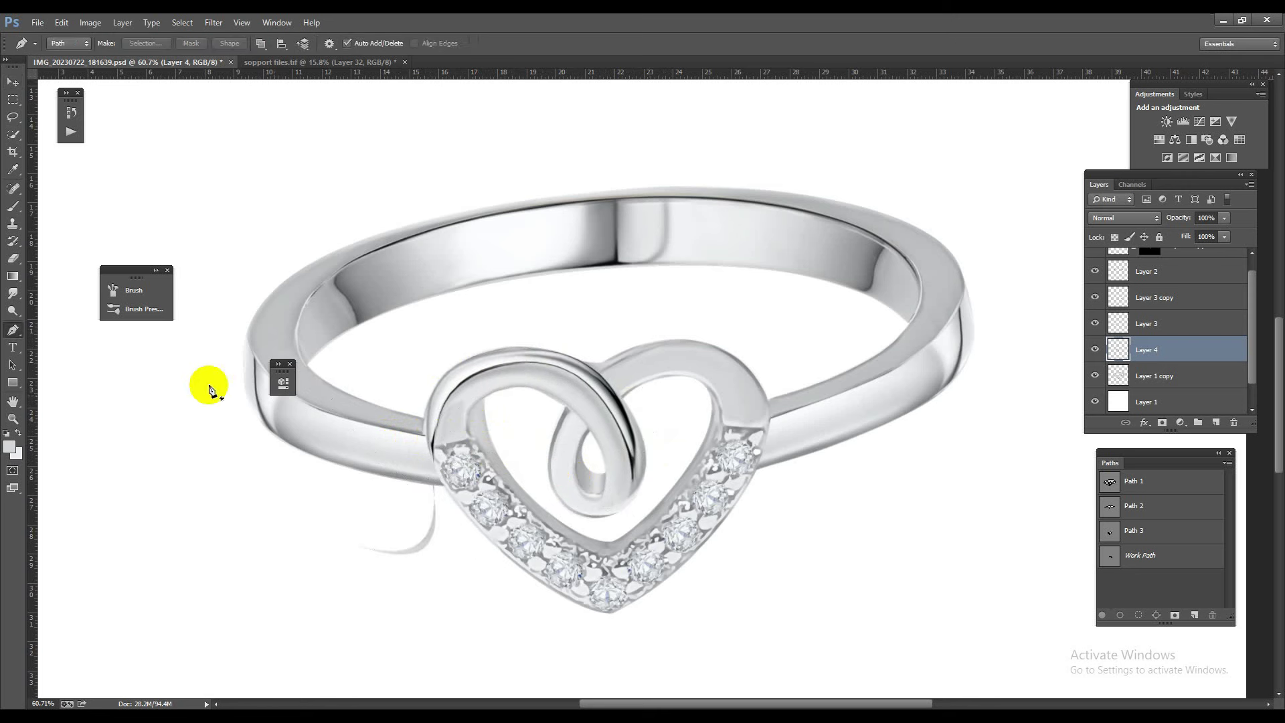
pyautogui.click(469, 427)
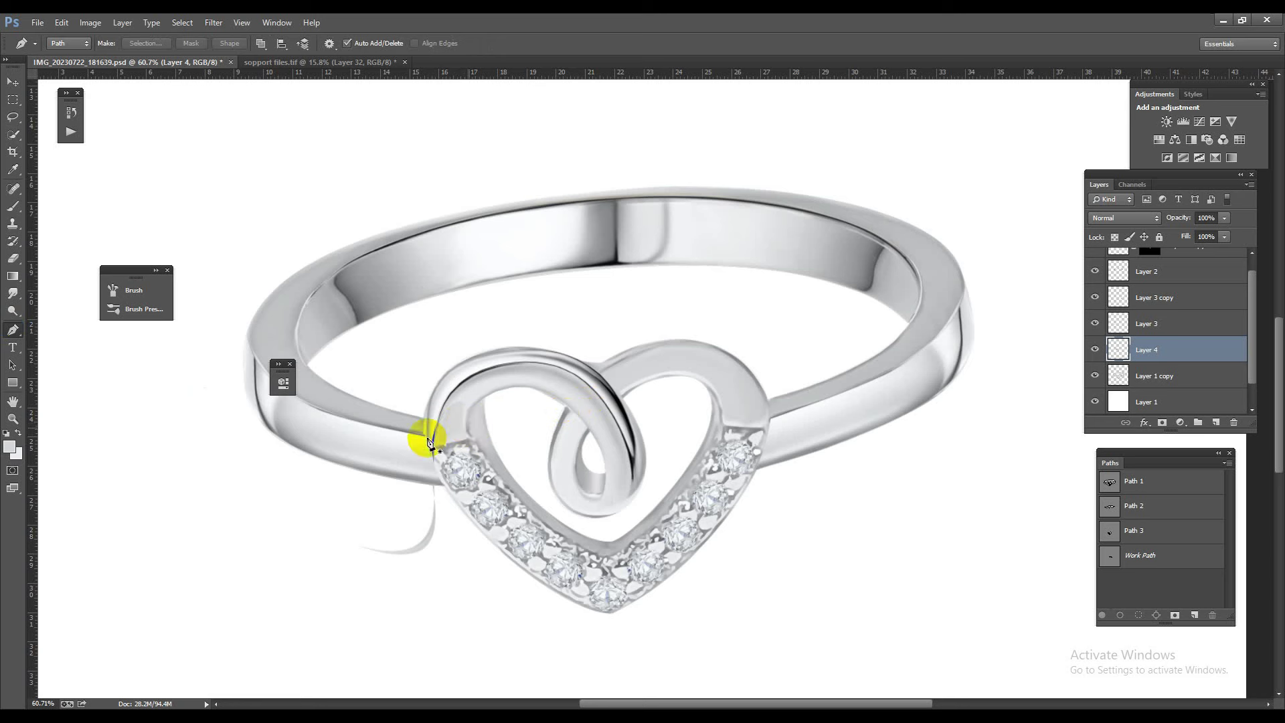
pyautogui.moveTo(425, 438); pyautogui.dragTo(337, 533)
pyautogui.moveTo(316, 613); pyautogui.dragTo(437, 628)
pyautogui.click(595, 571)
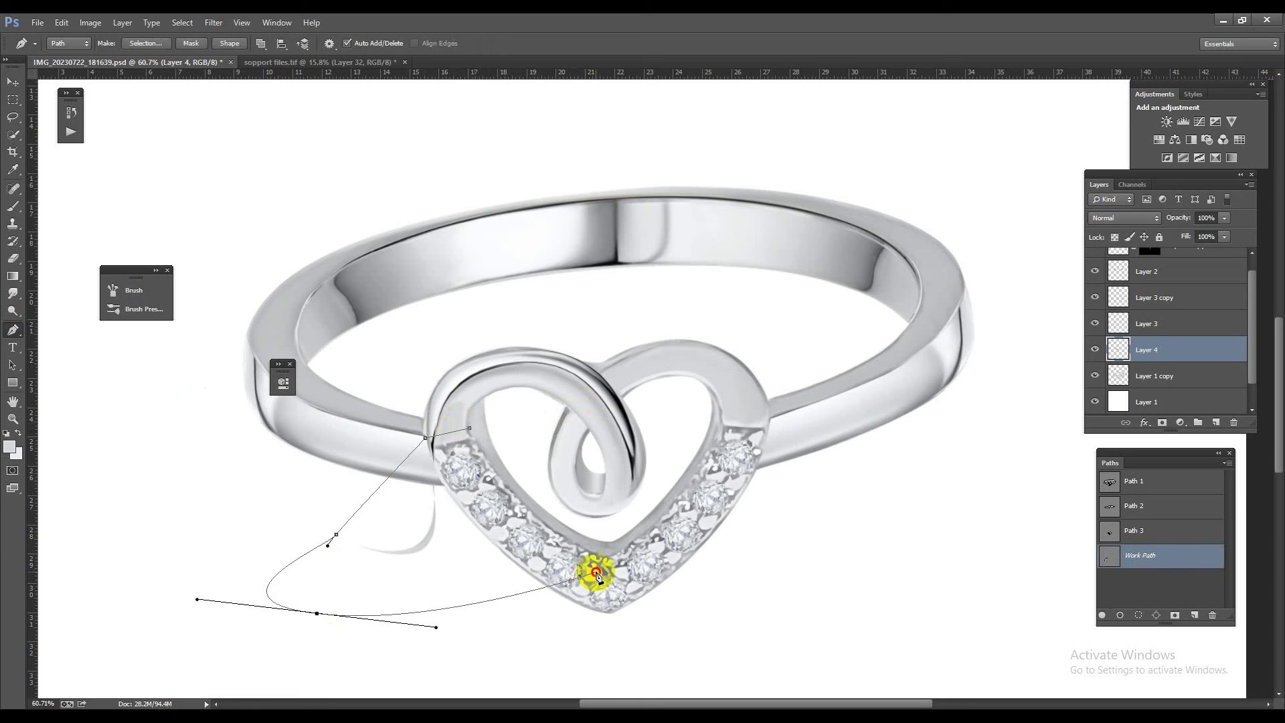
pyautogui.hotkey('ctrl', 'Return')
pyautogui.press('Delete')
pyautogui.hotkey('ctrl', 'd')
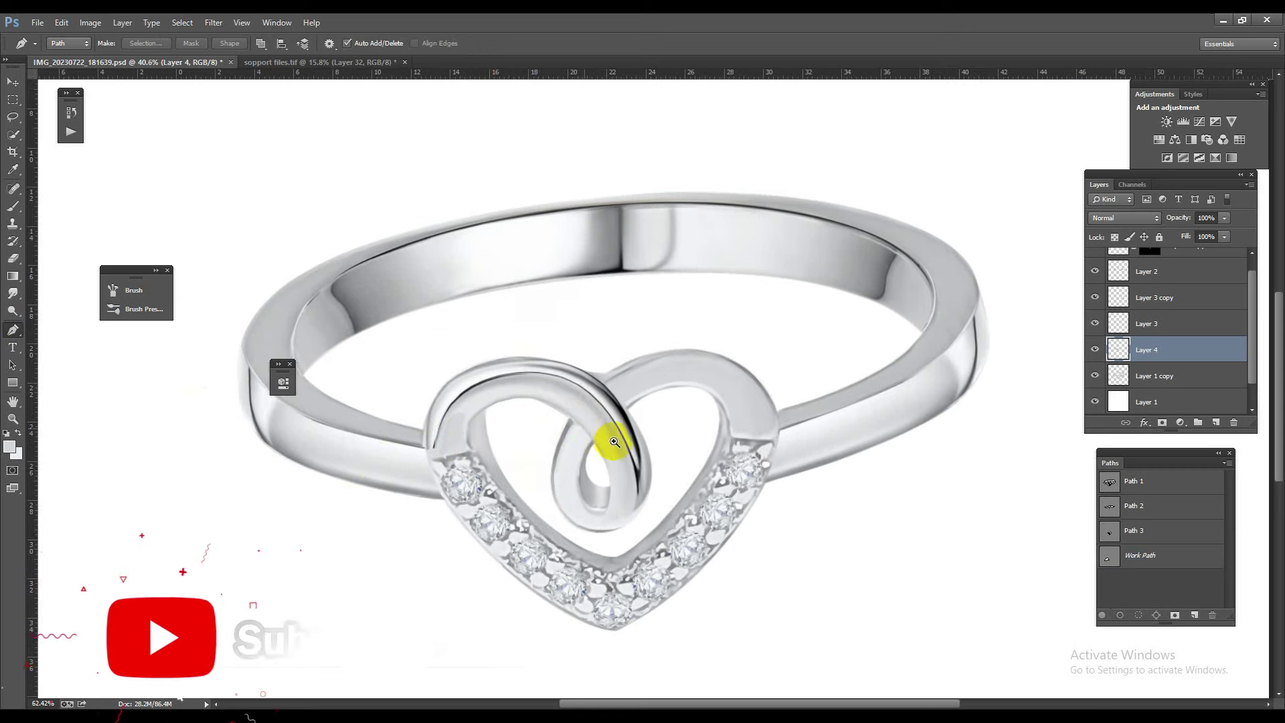
pyautogui.hotkey('ctrl', 't')
# Step: Warp the swirl's top edge and lower-left curve into closer alignment with the heart
pyautogui.rightClick(523, 384)
pyautogui.click(555, 484)
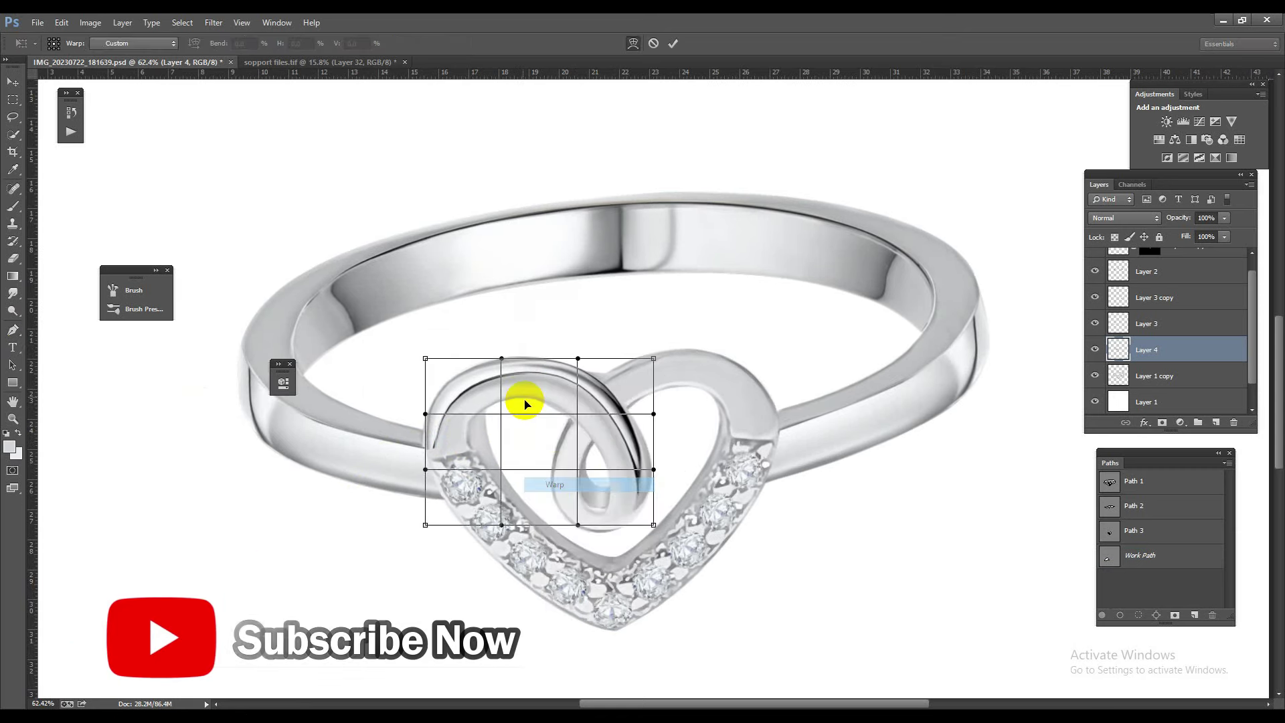
pyautogui.moveTo(502, 356); pyautogui.dragTo(497, 343)
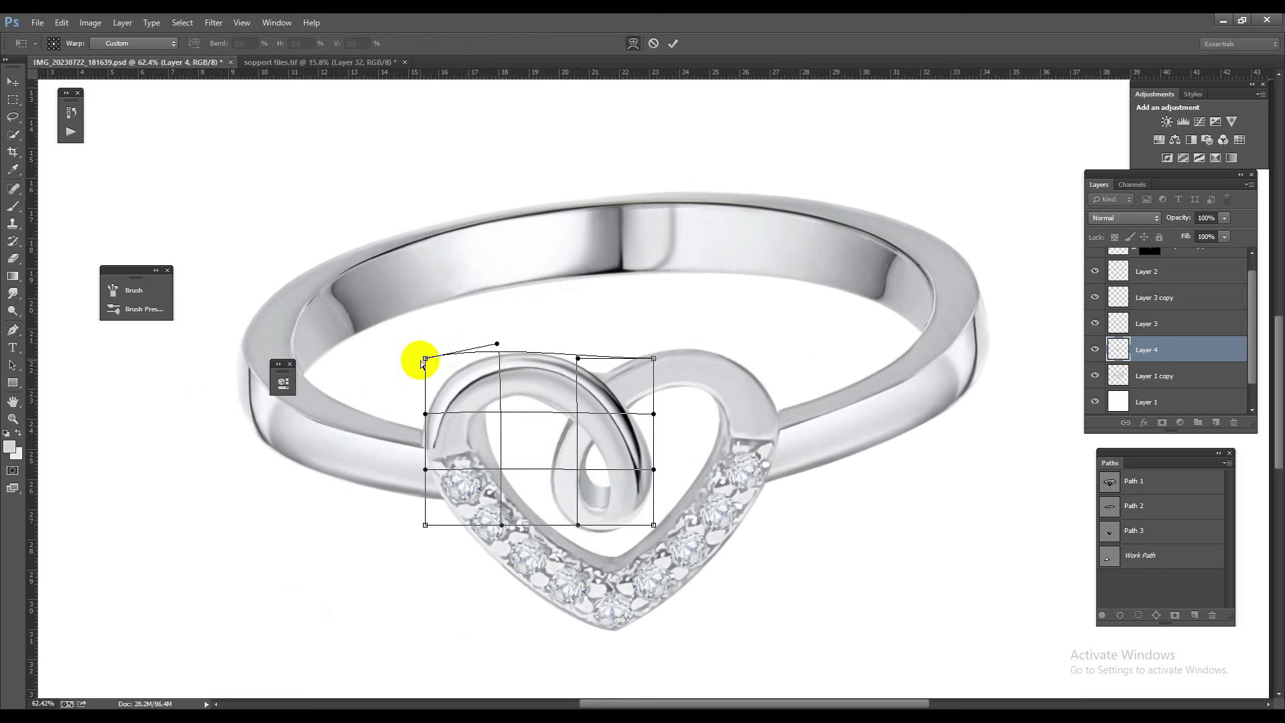
pyautogui.moveTo(423, 362); pyautogui.dragTo(424, 369)
pyautogui.moveTo(494, 343); pyautogui.dragTo(487, 338)
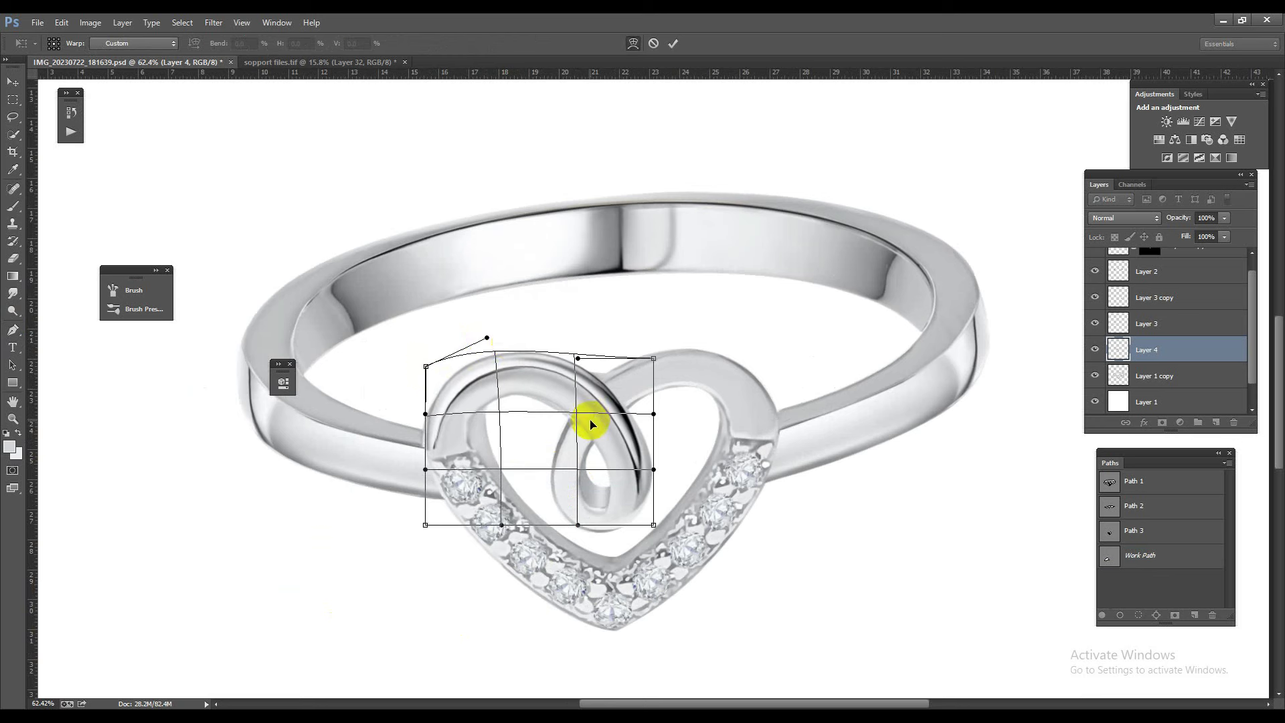
pyautogui.moveTo(500, 398); pyautogui.dragTo(496, 393)
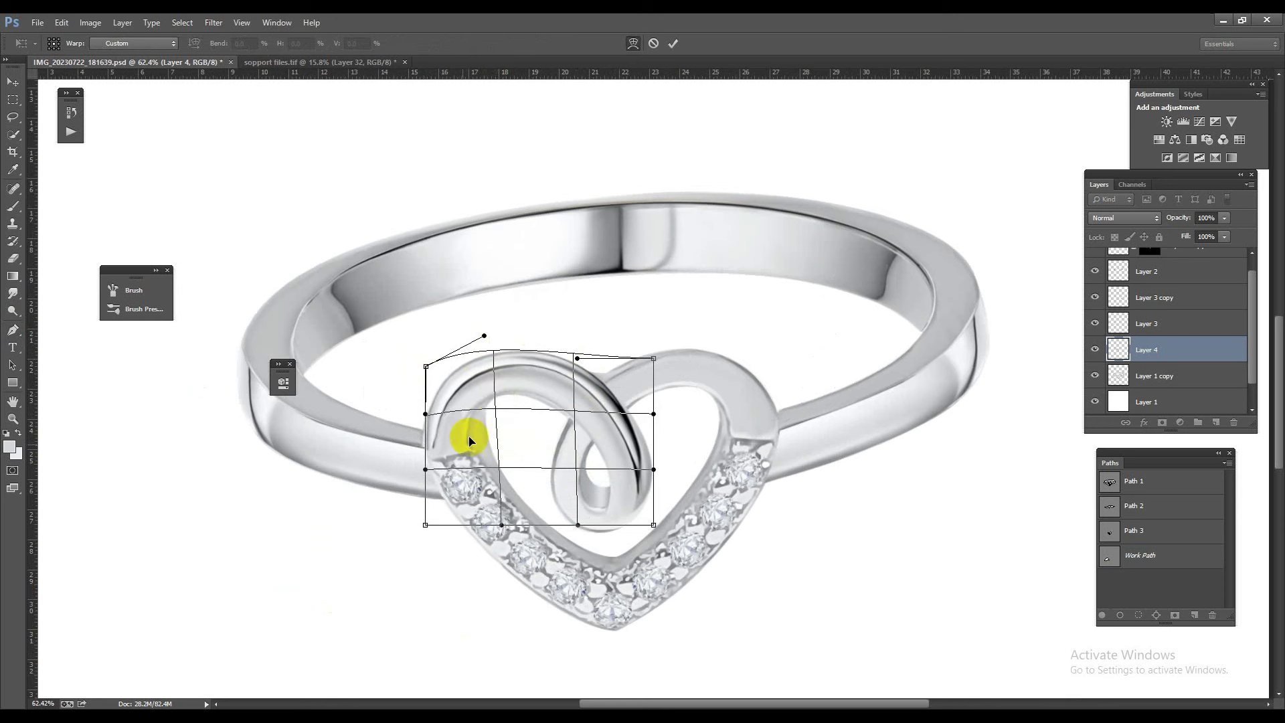
pyautogui.moveTo(426, 477)
pyautogui.mouseDown()
pyautogui.moveTo(443, 475)
pyautogui.moveTo(427, 474)
pyautogui.mouseUp()
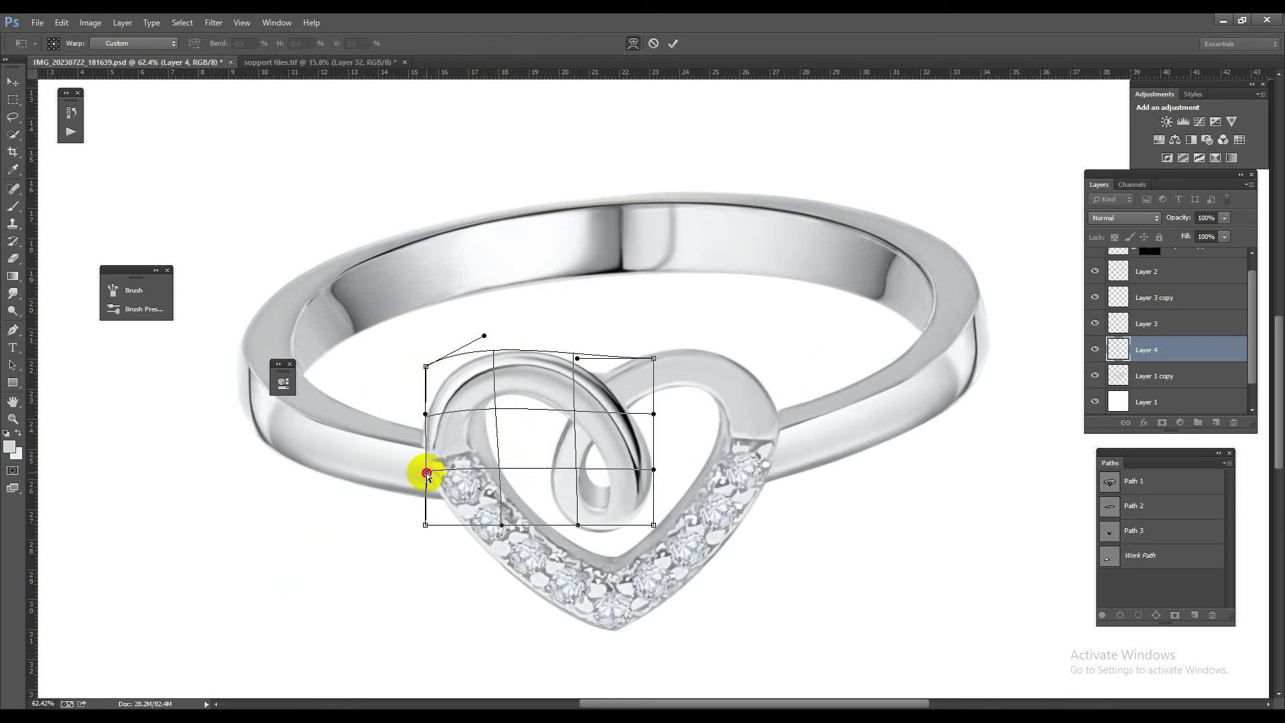
pyautogui.press('Return')
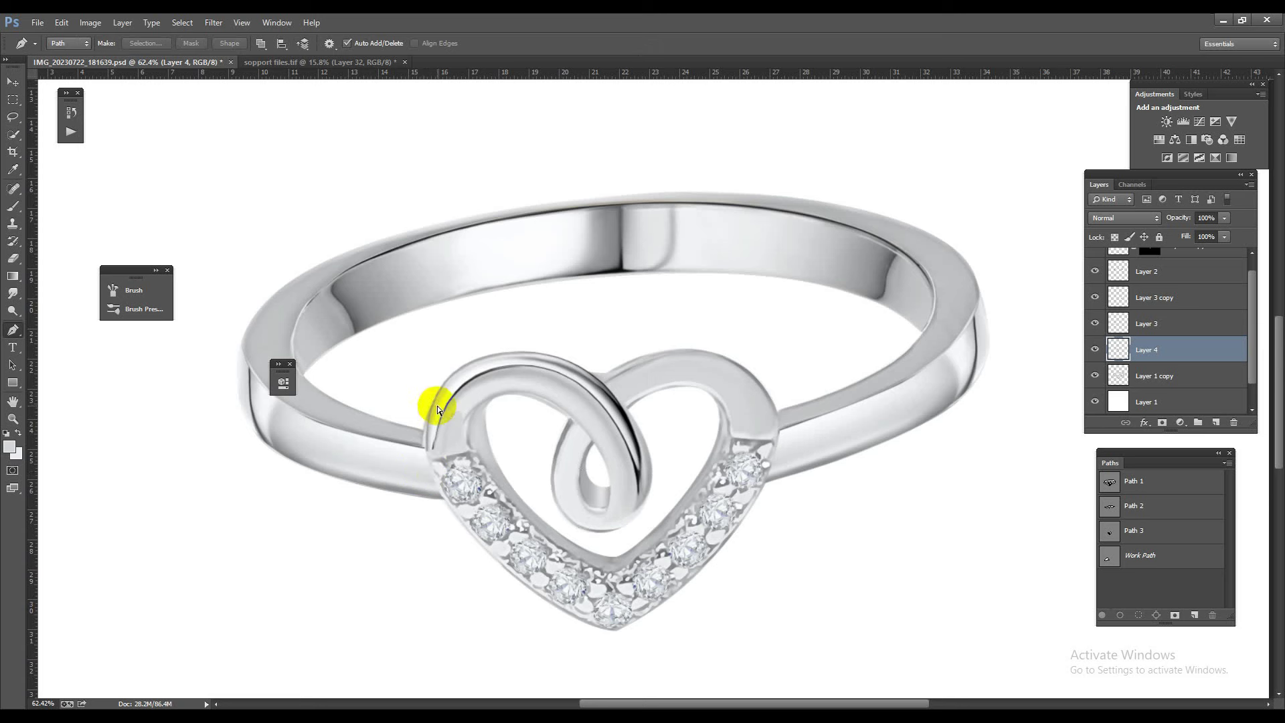
# Step: Nudge the swirl down slightly and toggle Layer 4 to compare the result
pyautogui.hotkey('ctrl', 't')
pyautogui.moveTo(453, 447); pyautogui.dragTo(454, 450)
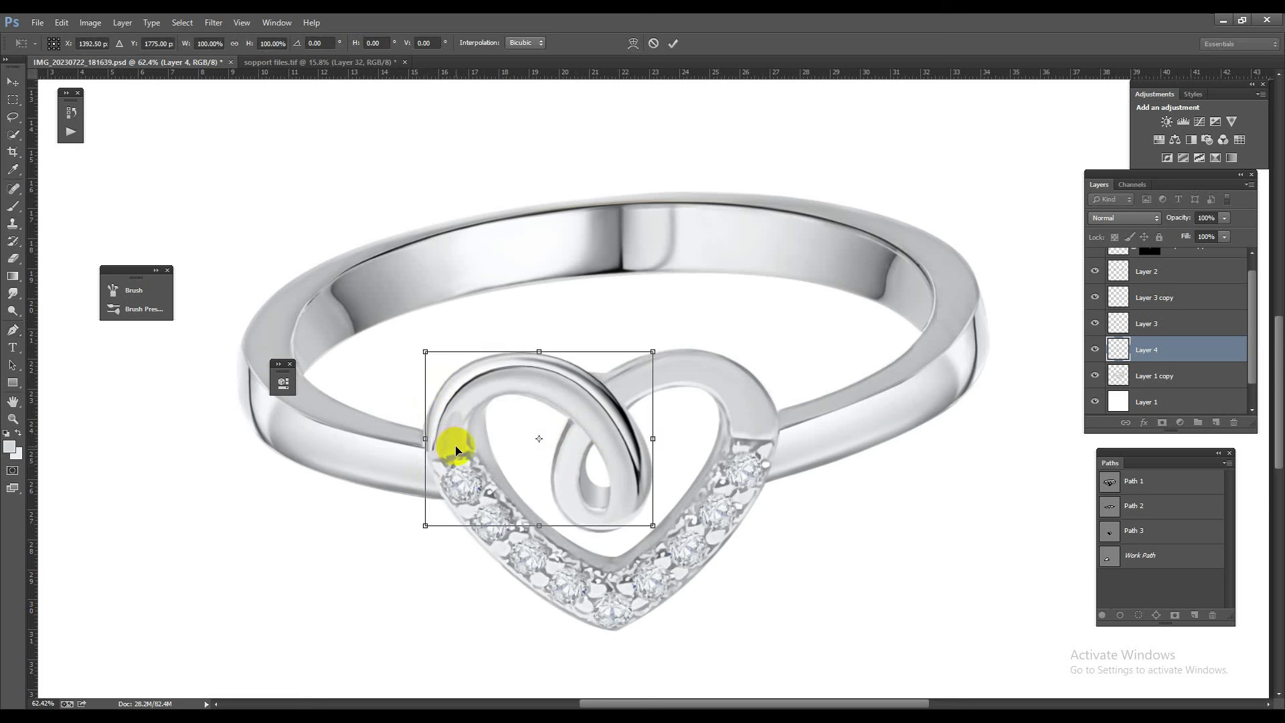
pyautogui.press('Return')
pyautogui.click(1095, 349)
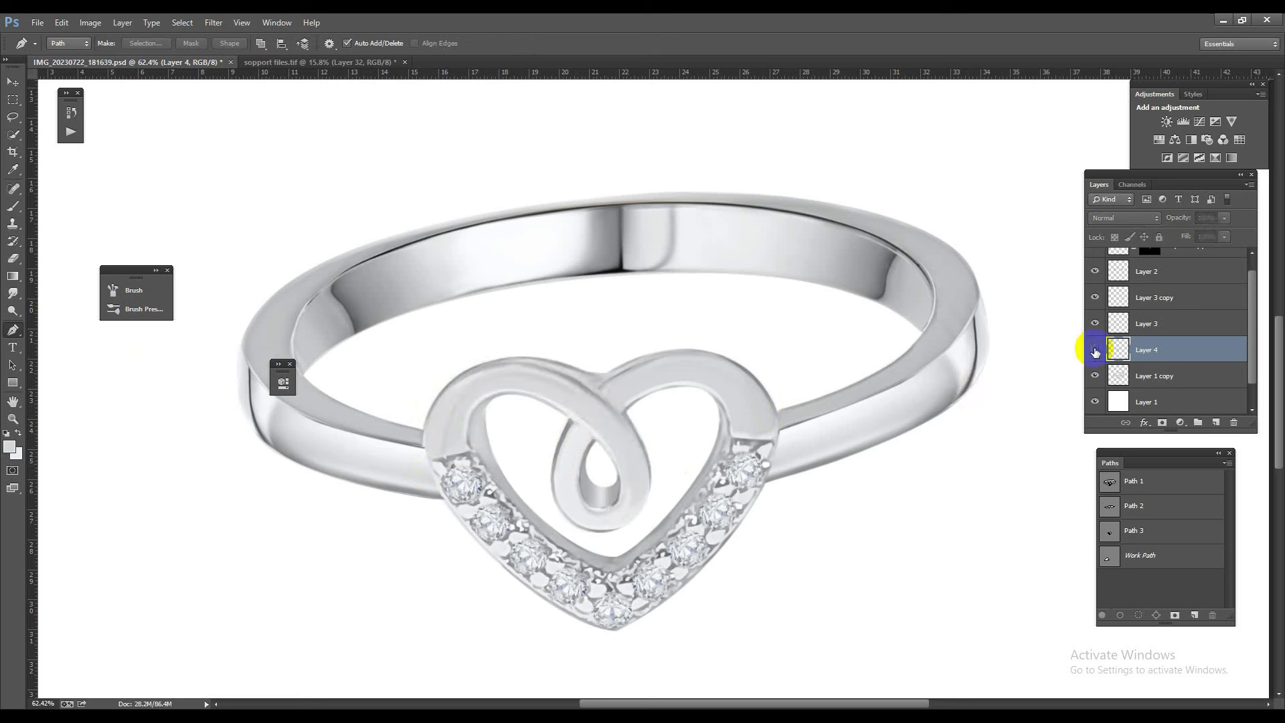
pyautogui.click(1095, 349)
pyautogui.click(1095, 349)
pyautogui.click(1095, 349)
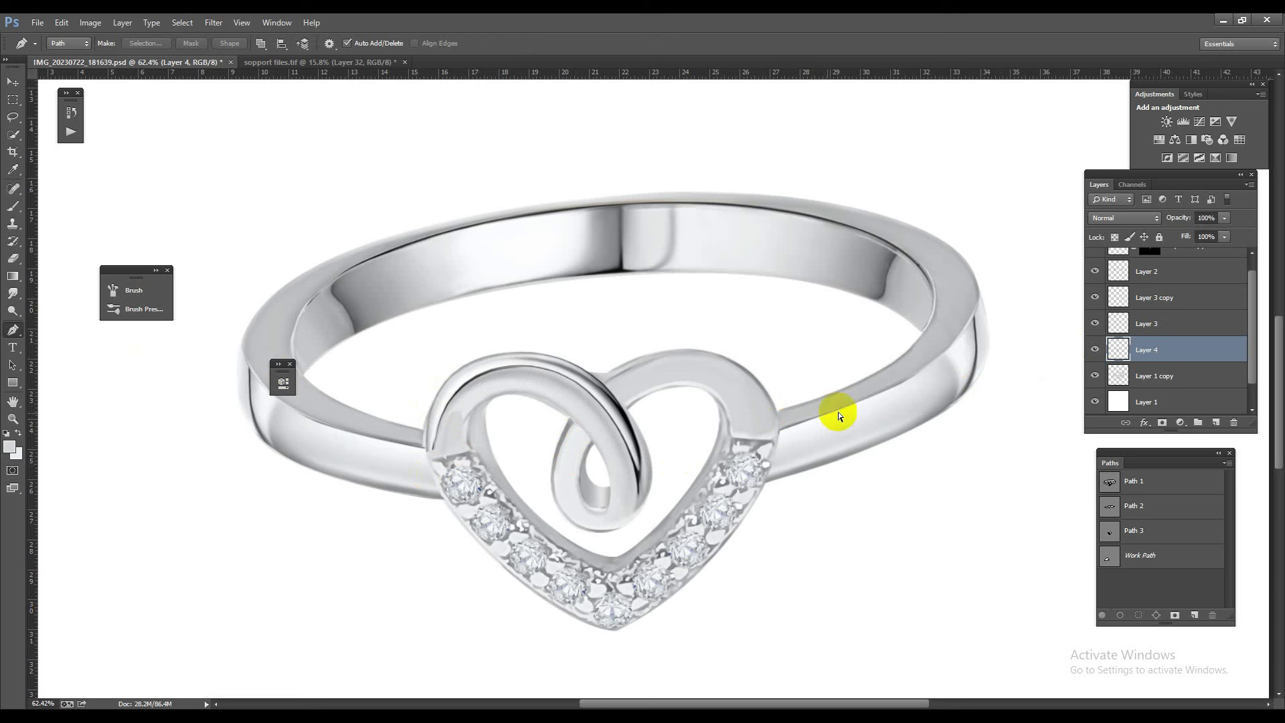
# Step: Warp the Layer 4 overlay's top and lower right to follow the heart's inner loop
pyautogui.hotkey('ctrl', 't')
pyautogui.rightClick(573, 383)
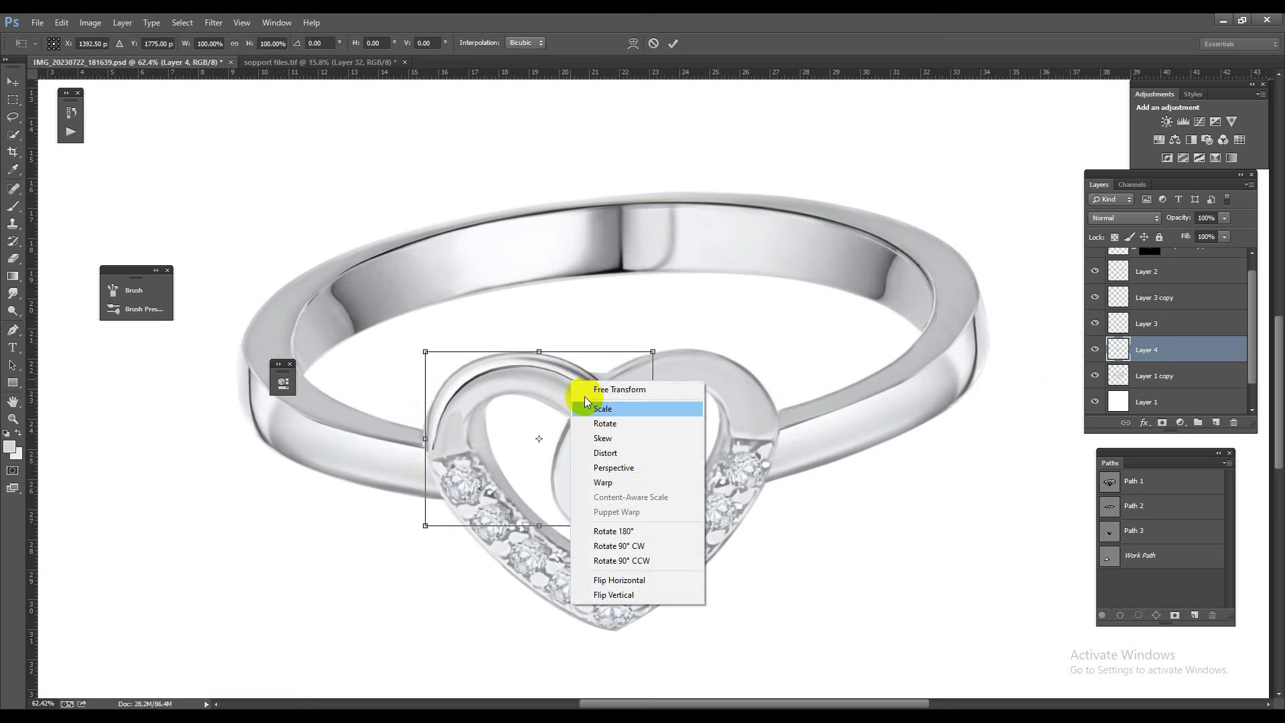
pyautogui.click(620, 490)
pyautogui.moveTo(577, 355); pyautogui.dragTo(581, 363)
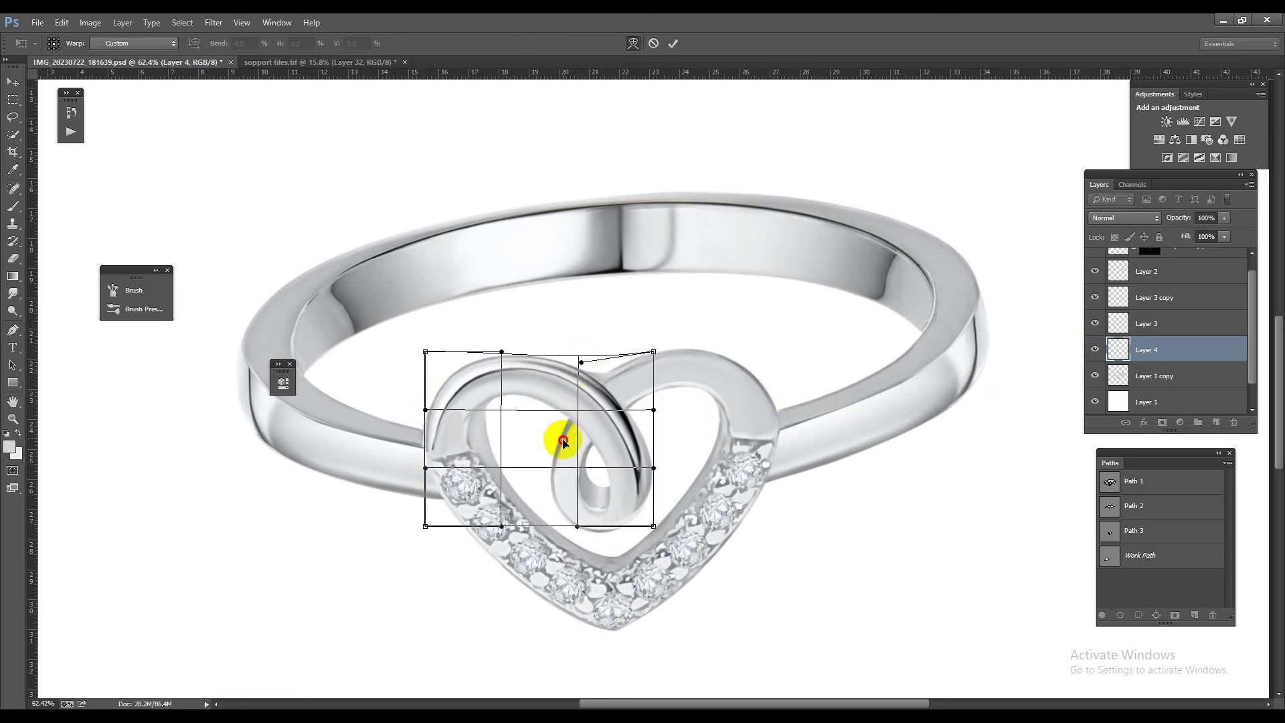
pyautogui.moveTo(653, 526); pyautogui.dragTo(647, 531)
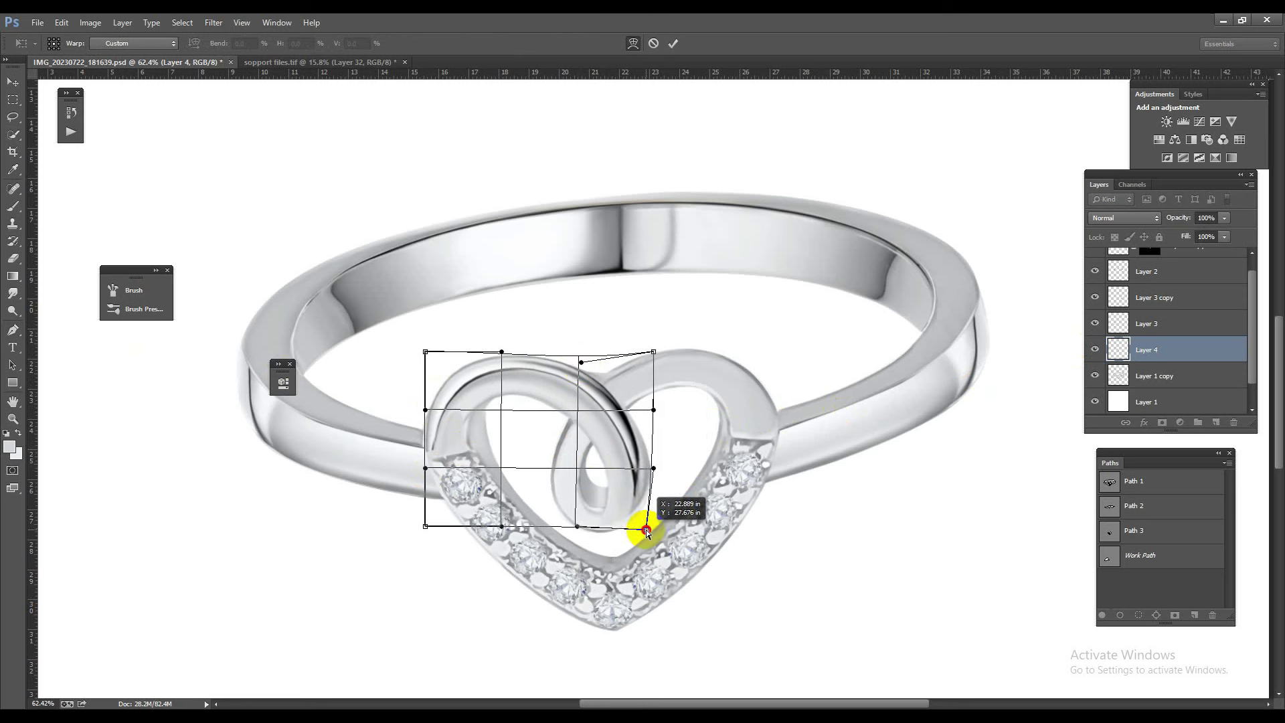
pyautogui.moveTo(583, 492); pyautogui.dragTo(593, 476)
pyautogui.rightClick(591, 468)
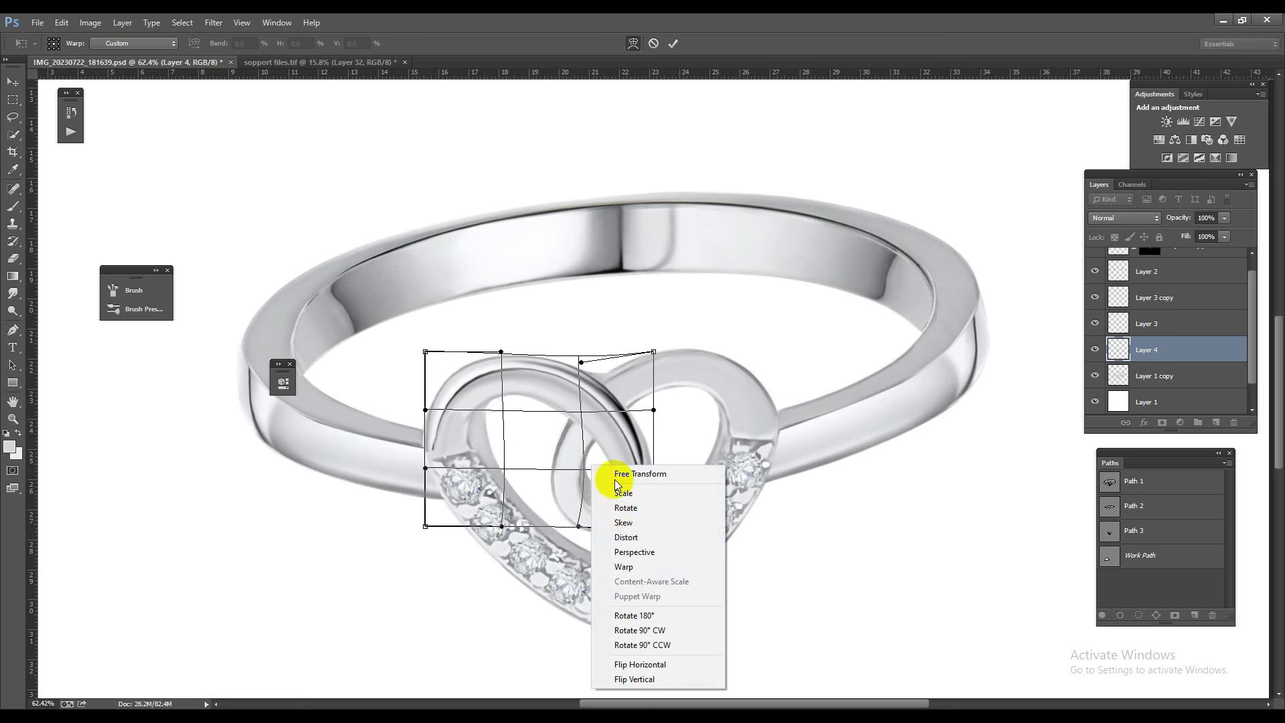
pyautogui.press('Escape')
pyautogui.moveTo(599, 456); pyautogui.dragTo(600, 452)
pyautogui.moveTo(650, 536); pyautogui.dragTo(647, 531)
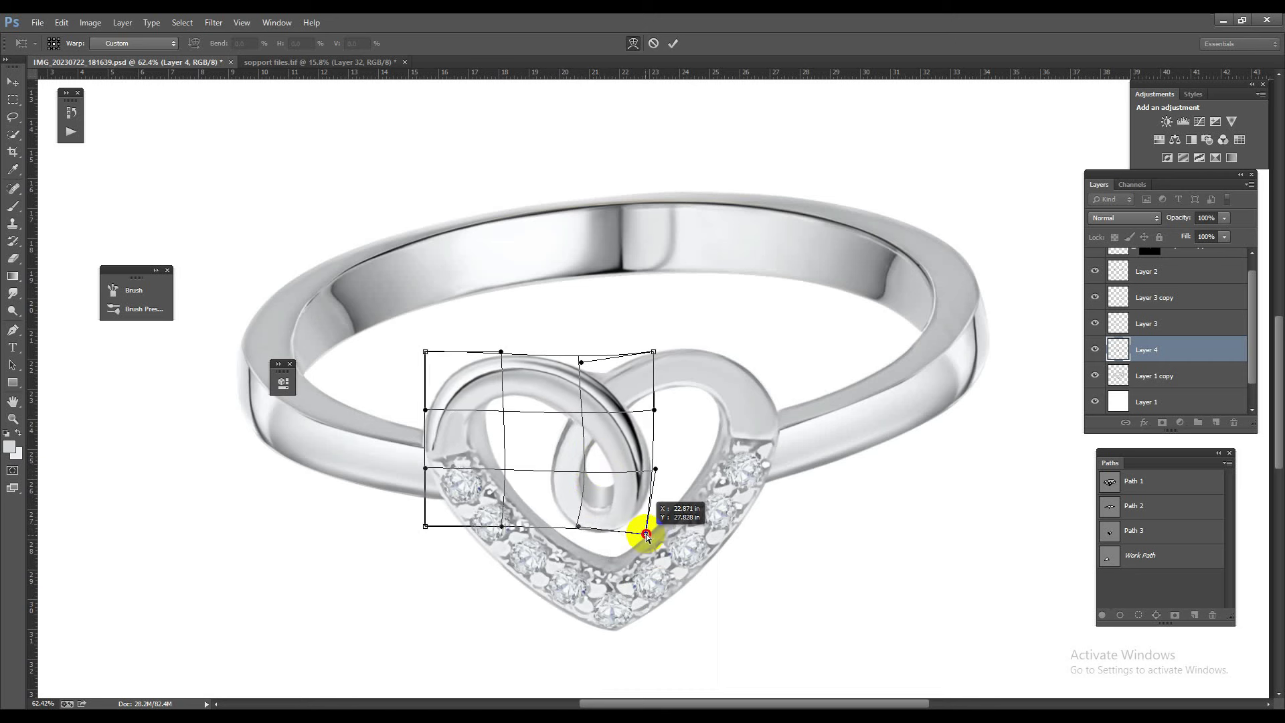
pyautogui.press('Return')
# Step: Alt-drag the loop overlay to create Layer 4 copy and move it below Layer 4
pyautogui.scroll(-4, 545, 411)
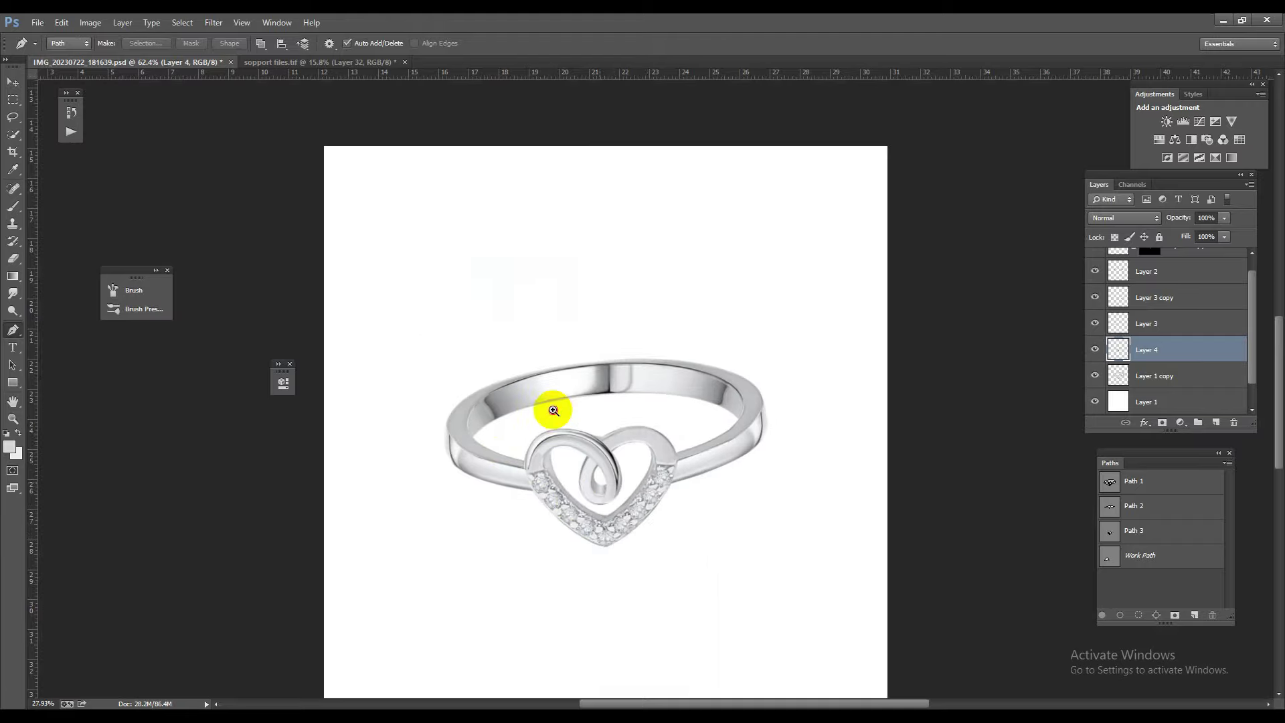
pyautogui.scroll(2, 670, 482)
pyautogui.scroll(1, 725, 453)
pyautogui.scroll(1, 716, 420)
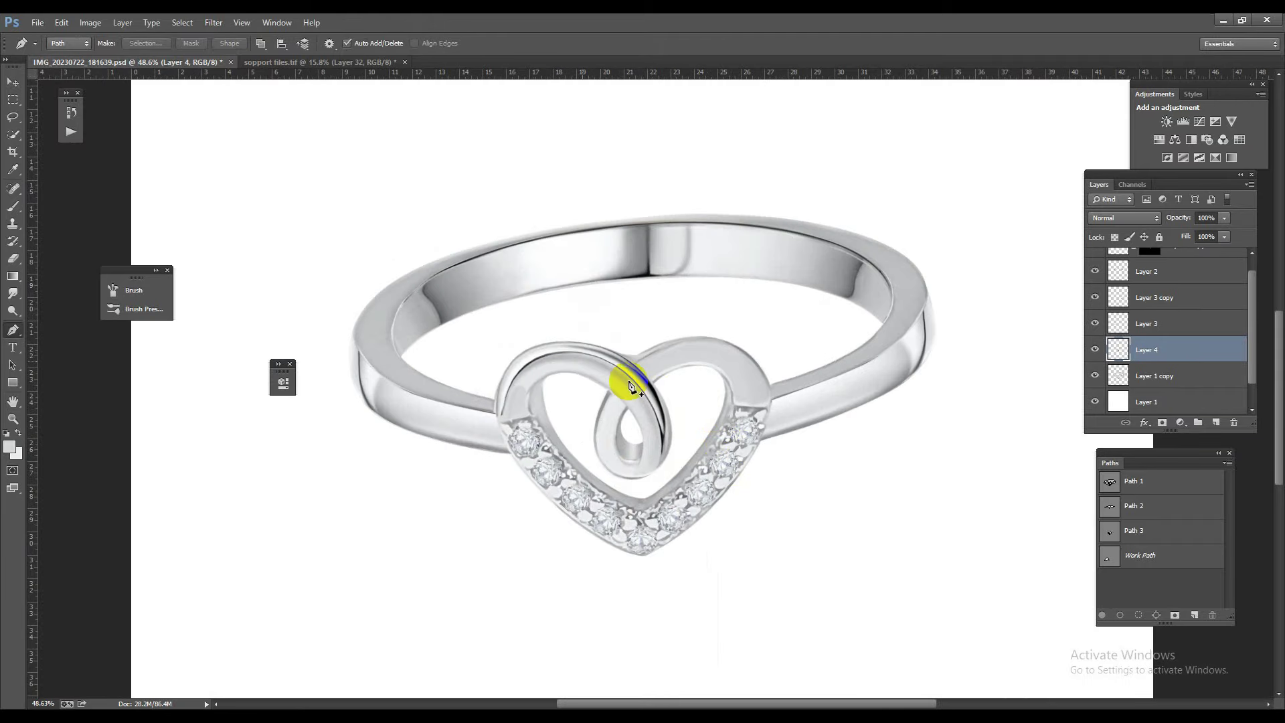
pyautogui.click(11, 83)
pyautogui.moveTo(670, 411); pyautogui.dragTo(764, 391)
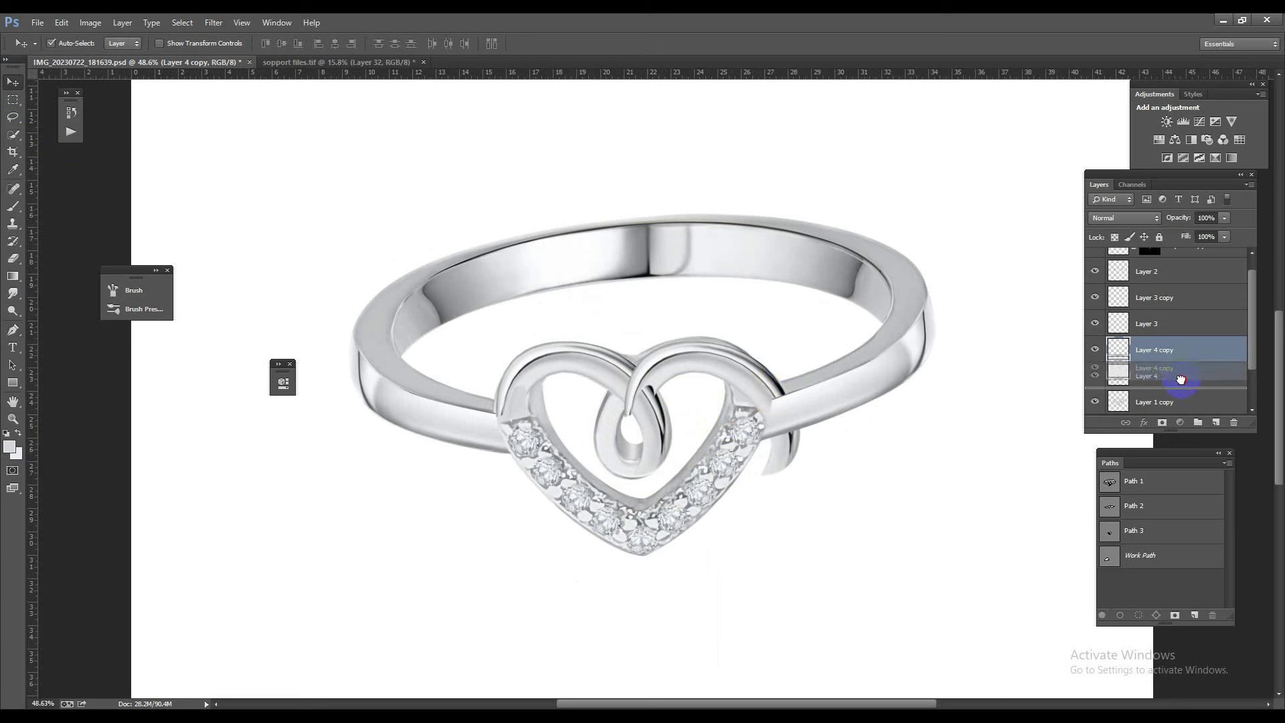
pyautogui.moveTo(1179, 358); pyautogui.dragTo(1178, 387)
# Step: Flip Layer 4 copy horizontally and position it over the heart's loop
pyautogui.hotkey('ctrl', 't')
pyautogui.rightClick(762, 400)
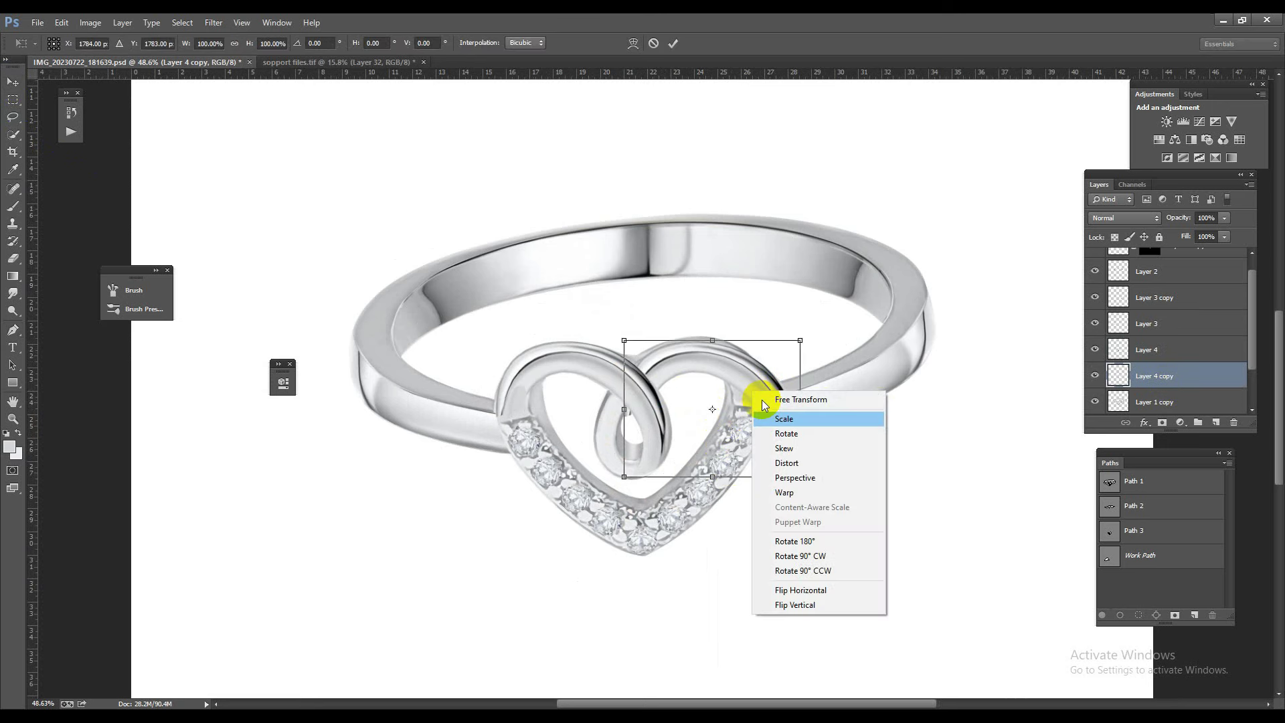
pyautogui.click(852, 588)
pyautogui.moveTo(757, 436)
pyautogui.mouseDown()
pyautogui.moveTo(729, 432)
pyautogui.moveTo(736, 457)
pyautogui.moveTo(715, 471)
pyautogui.mouseUp()
pyautogui.scroll(3, 750, 379)
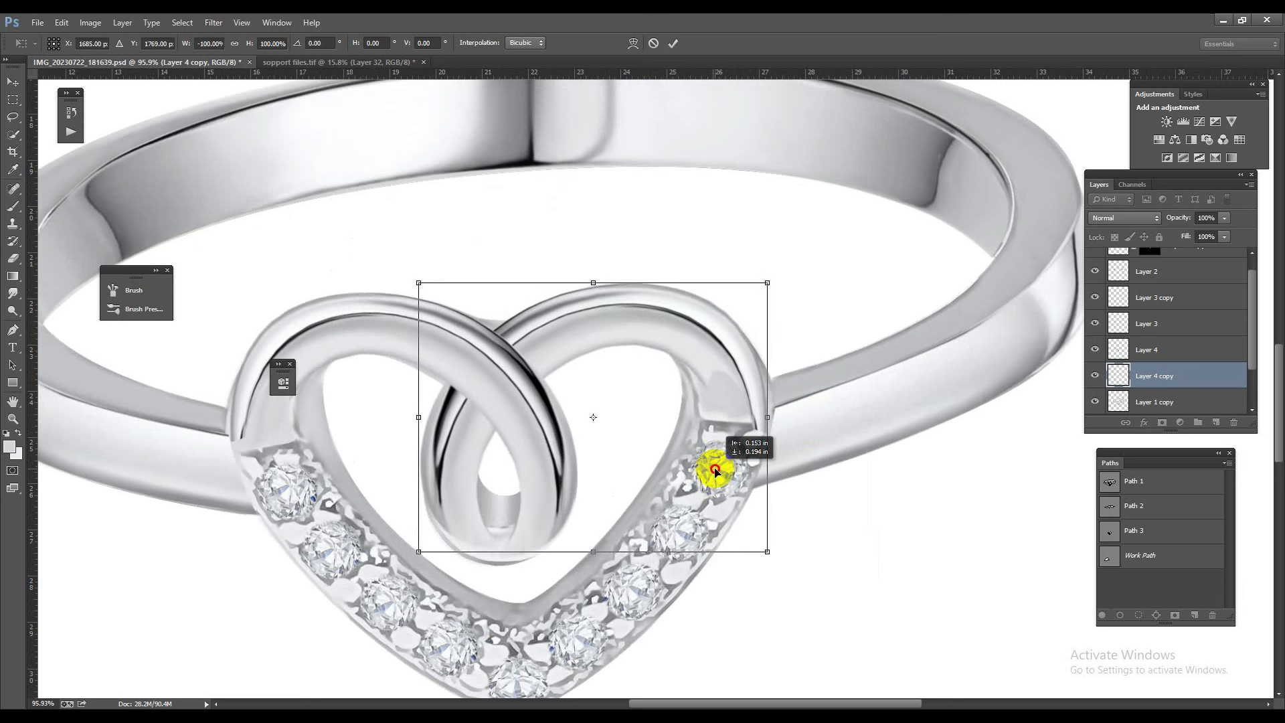
pyautogui.press('Return')
# Step: Warp the mirrored loop copy, stretching its top and right side to fit the heart
pyautogui.hotkey('ctrl', 't')
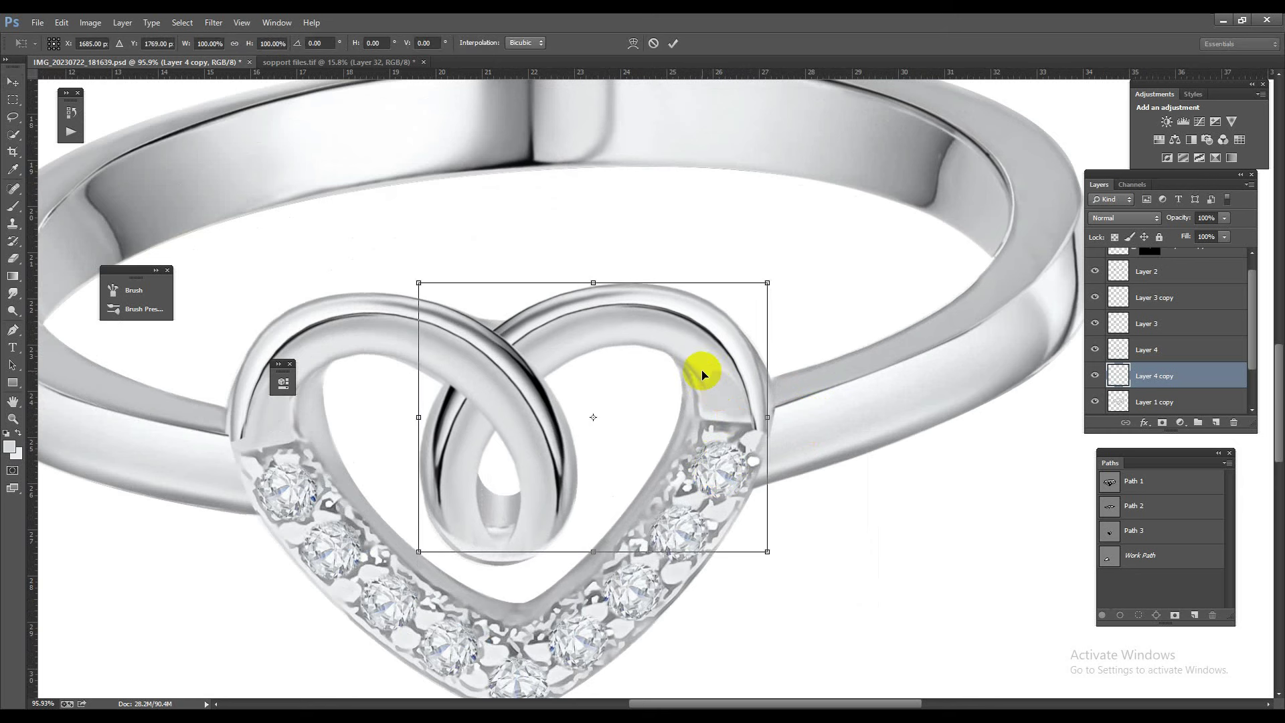
pyautogui.rightClick(702, 372)
pyautogui.click(648, 493)
pyautogui.rightClick(509, 485)
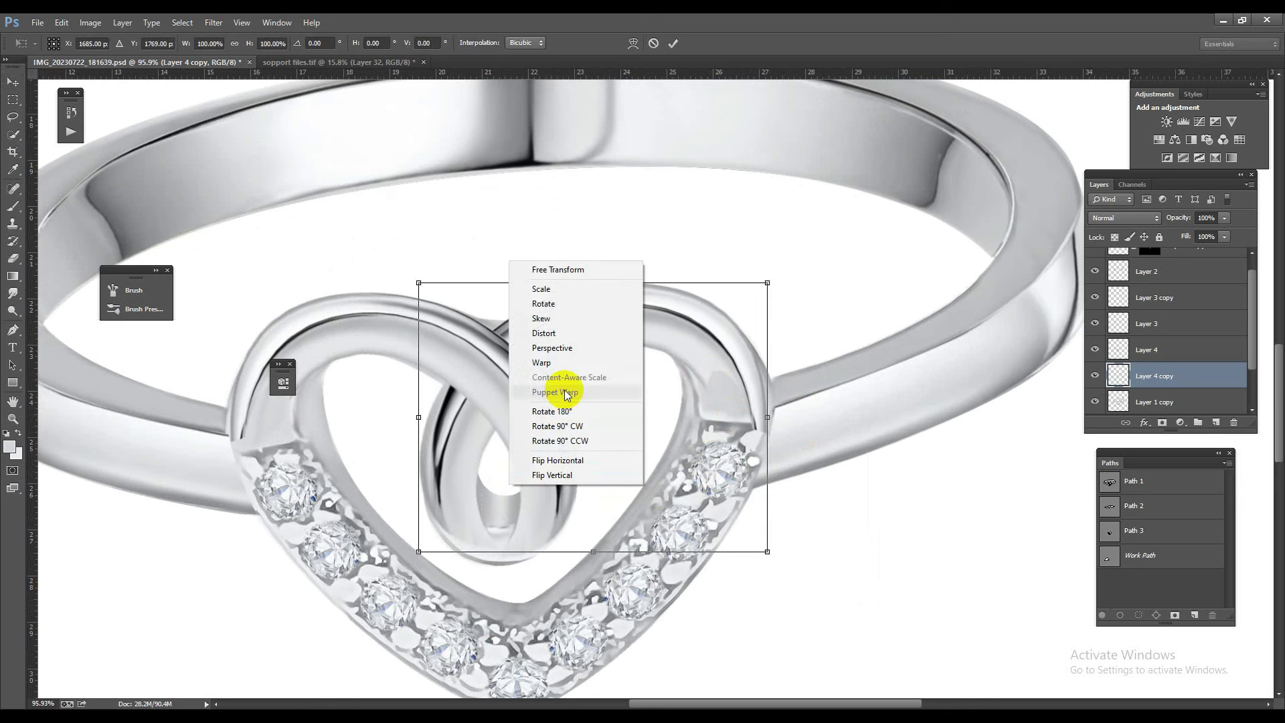
pyautogui.click(569, 363)
pyautogui.moveTo(461, 448)
pyautogui.mouseDown()
pyautogui.moveTo(530, 435)
pyautogui.moveTo(523, 416)
pyautogui.mouseUp()
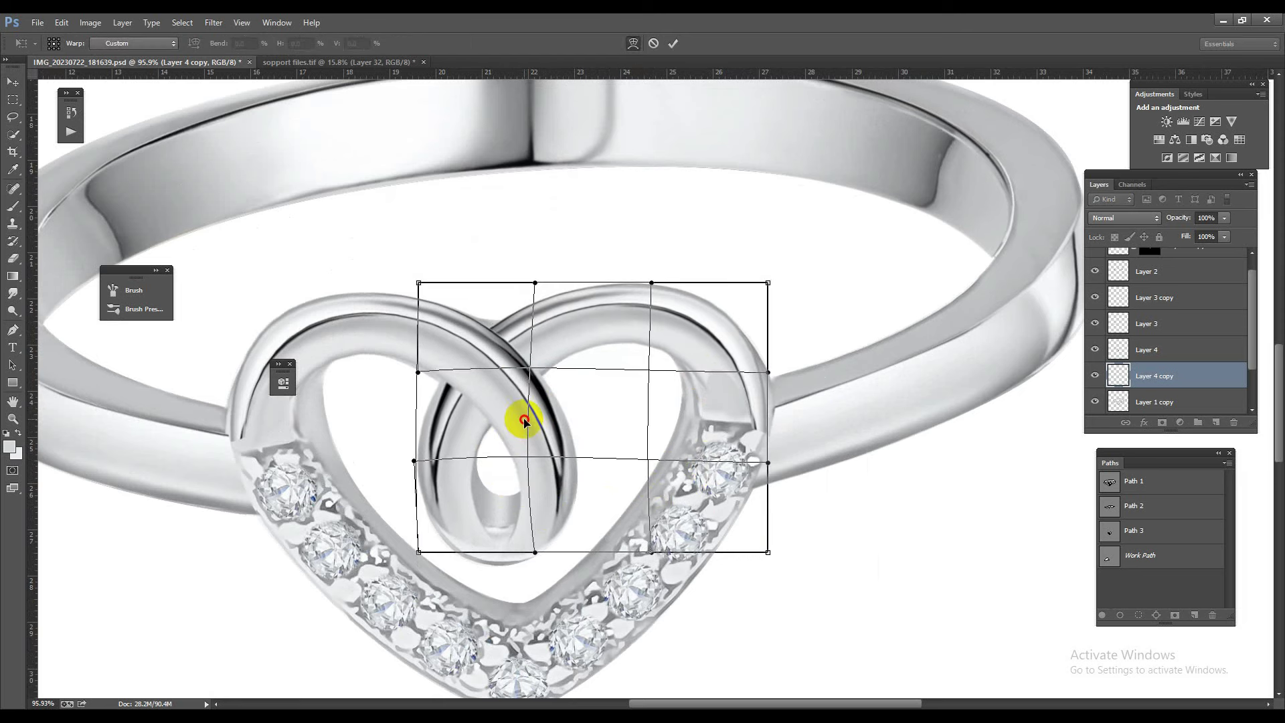
pyautogui.moveTo(653, 284); pyautogui.dragTo(656, 289)
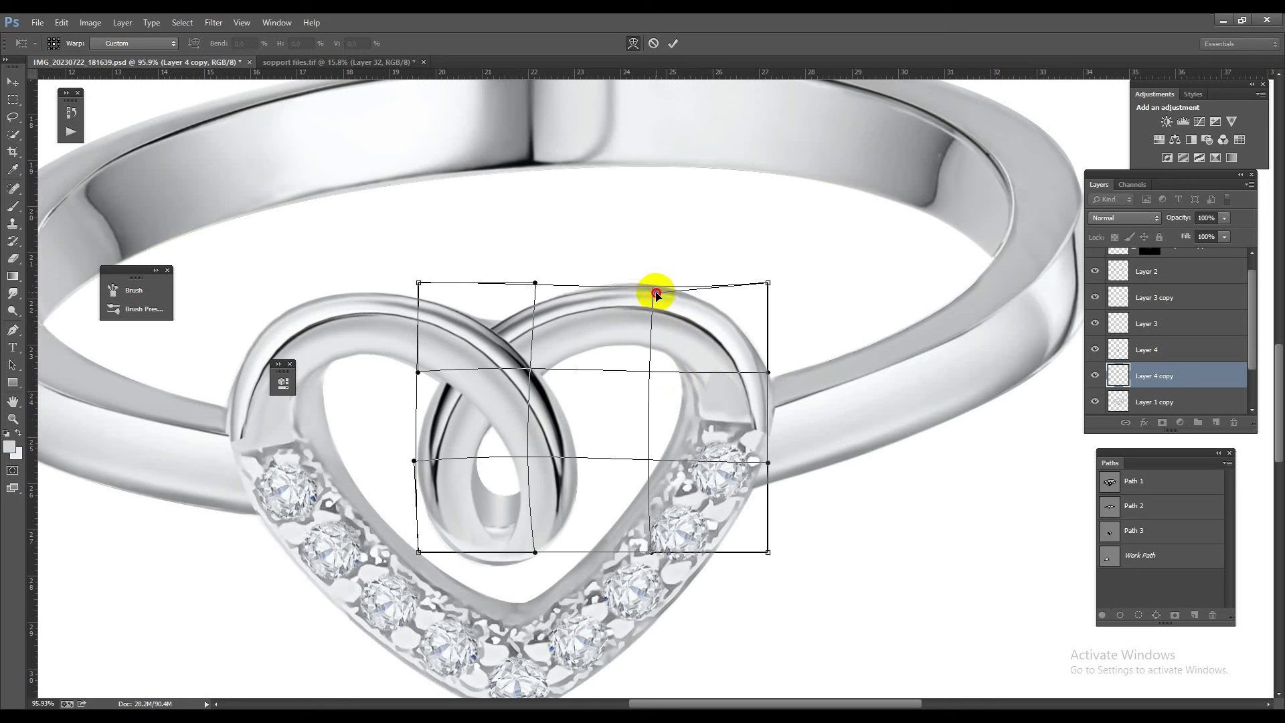
pyautogui.moveTo(536, 287); pyautogui.dragTo(546, 286)
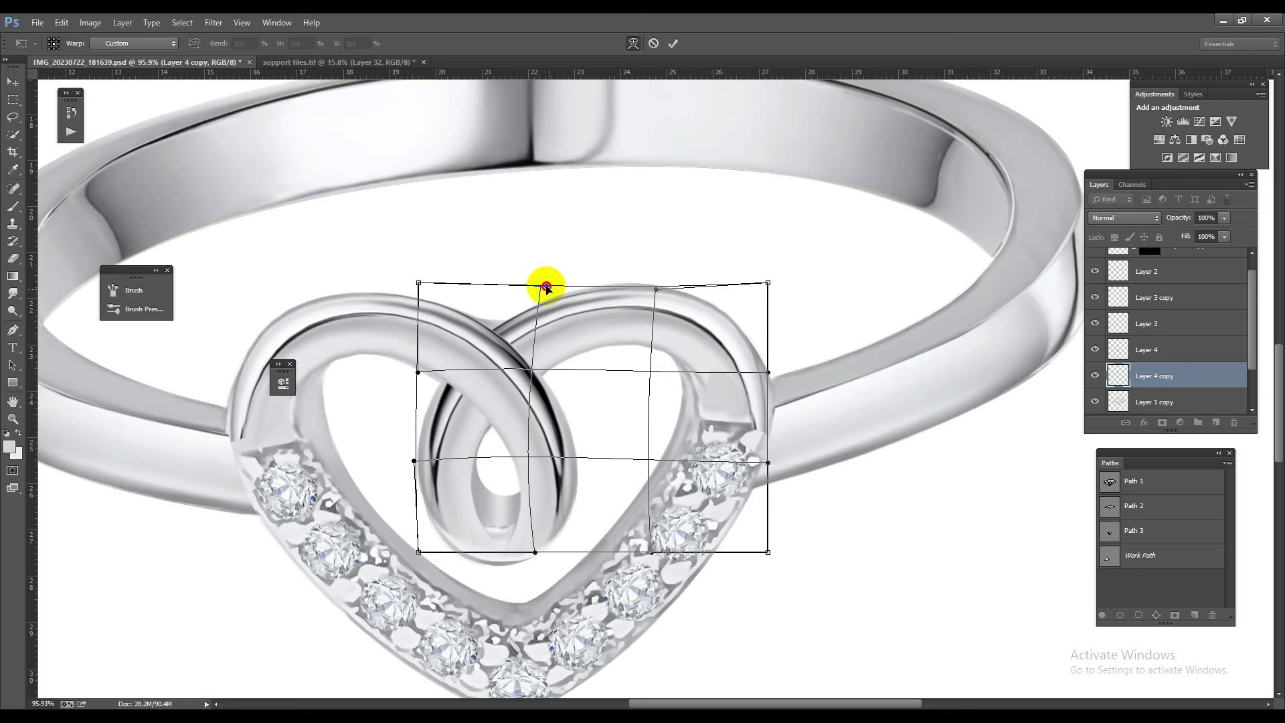
pyautogui.moveTo(768, 372); pyautogui.dragTo(774, 370)
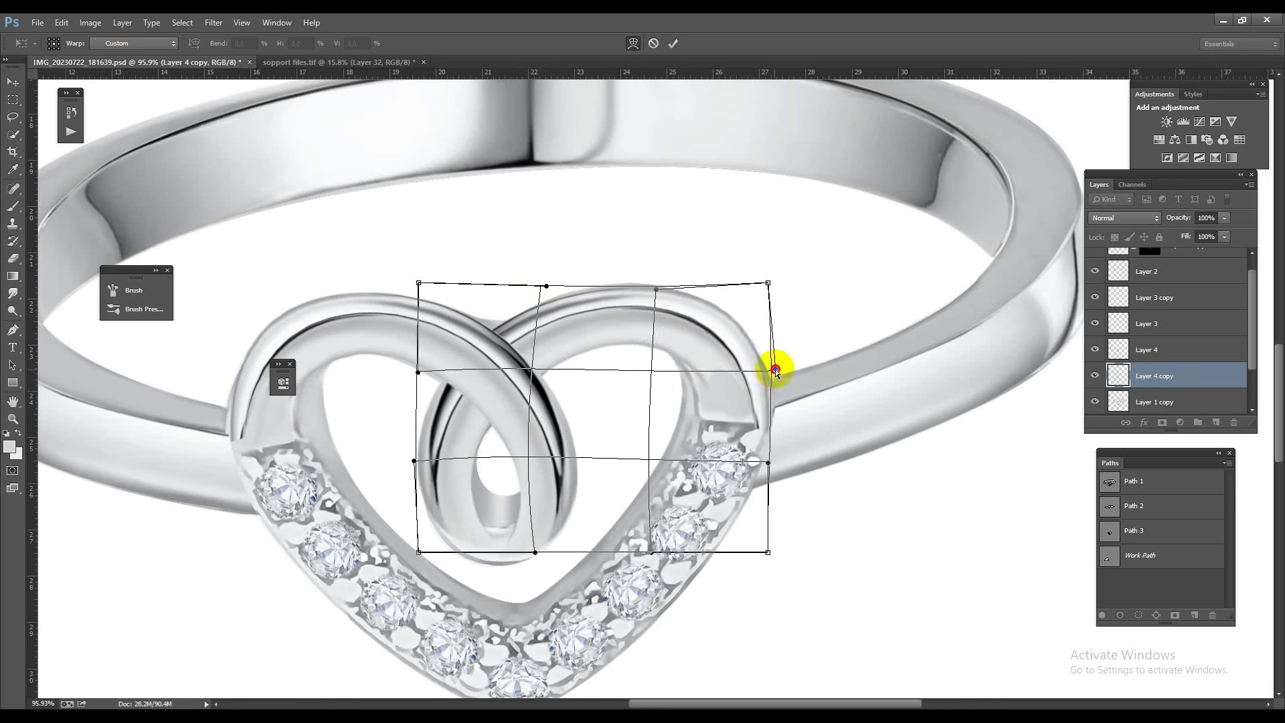
pyautogui.moveTo(761, 436); pyautogui.dragTo(764, 436)
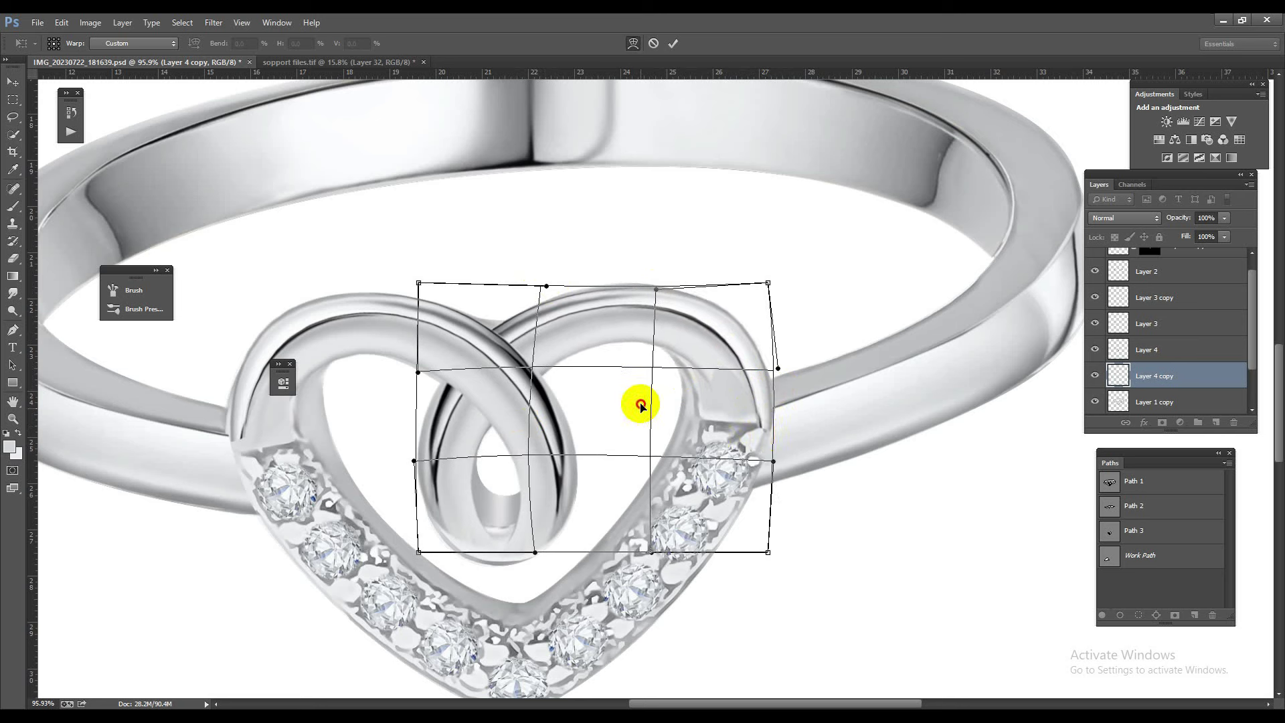
pyautogui.moveTo(642, 406); pyautogui.dragTo(640, 402)
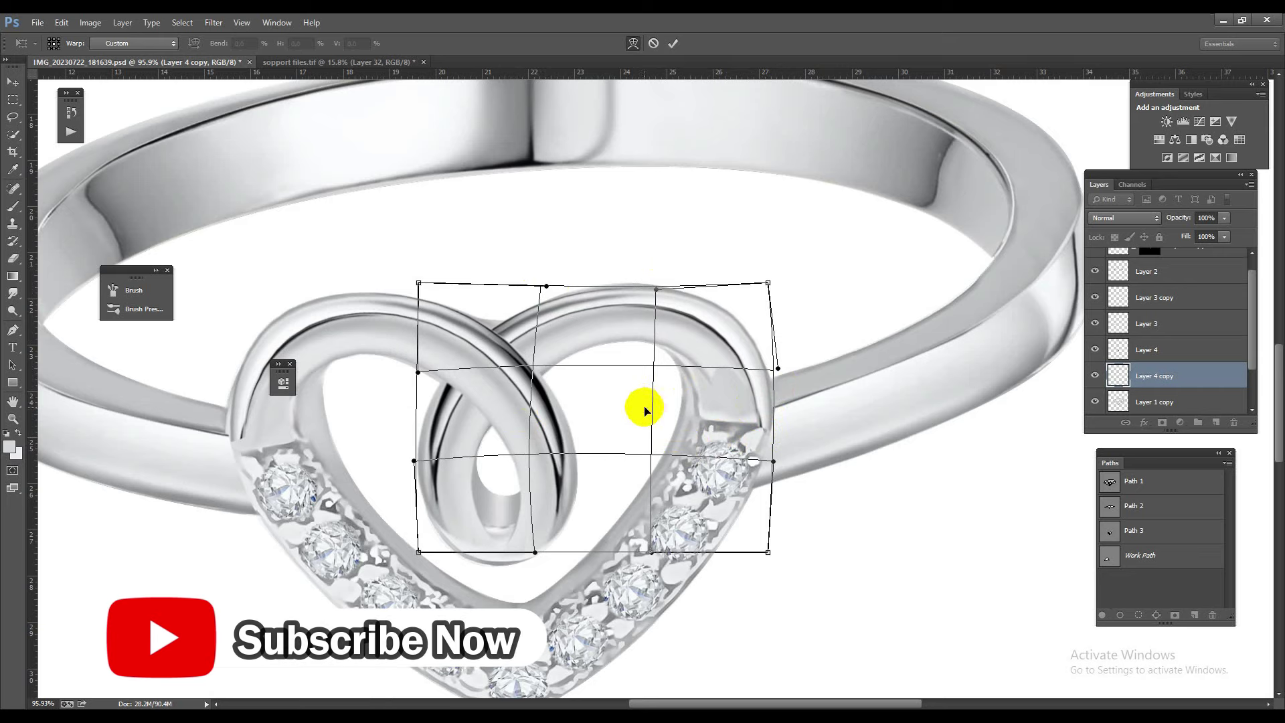
pyautogui.press('Return')
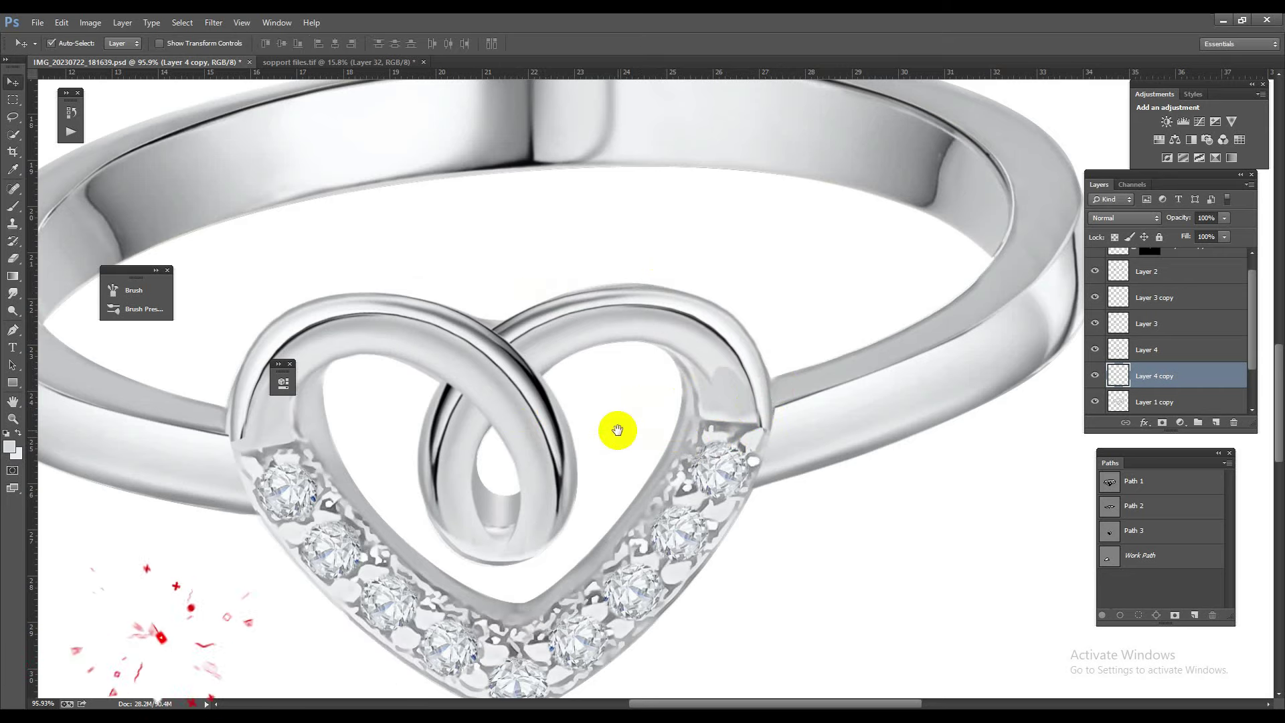
# Step: Compare the overlays by toggling their visibility, then hide Layer 4 and Layer 4 copy
pyautogui.moveTo(711, 453)
pyautogui.mouseDown()
pyautogui.moveTo(673, 429)
pyautogui.moveTo(640, 508)
pyautogui.moveTo(677, 527)
pyautogui.mouseUp()
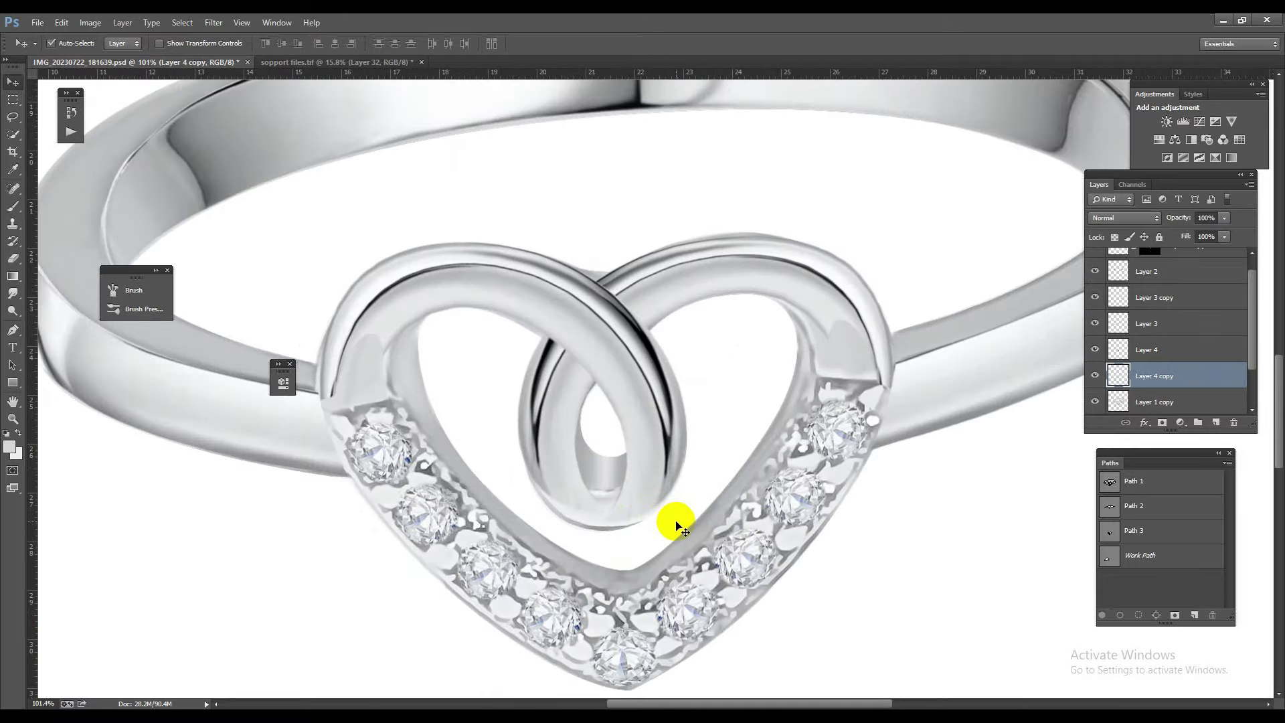
pyautogui.click(1096, 376)
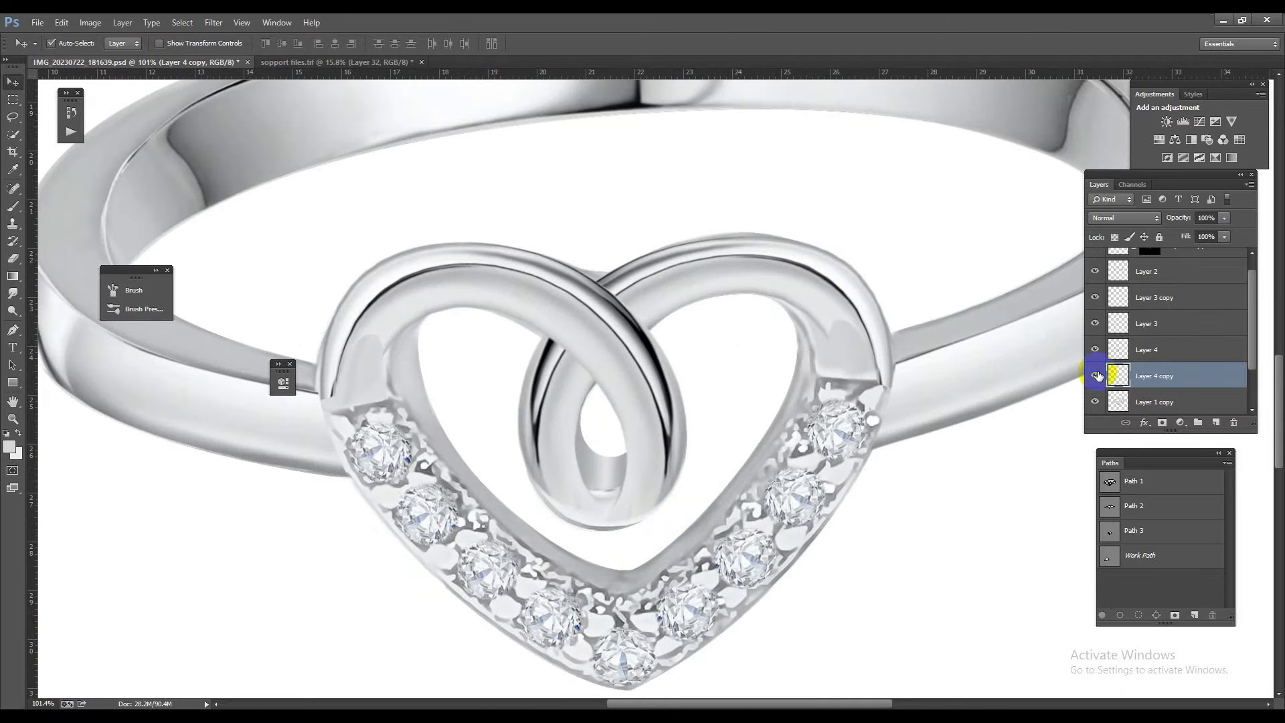
pyautogui.click(1095, 376)
pyautogui.click(1096, 376)
pyautogui.click(1096, 376)
pyautogui.click(1096, 376)
pyautogui.click(1098, 350)
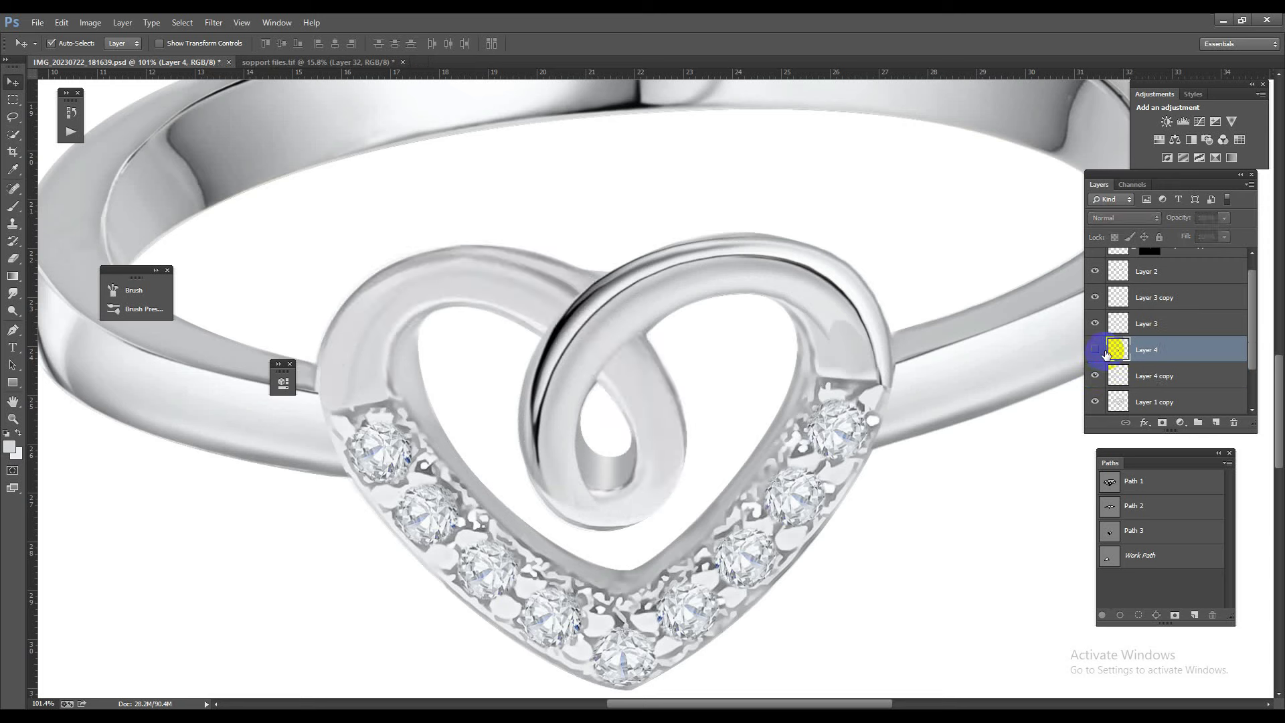
pyautogui.click(1095, 350)
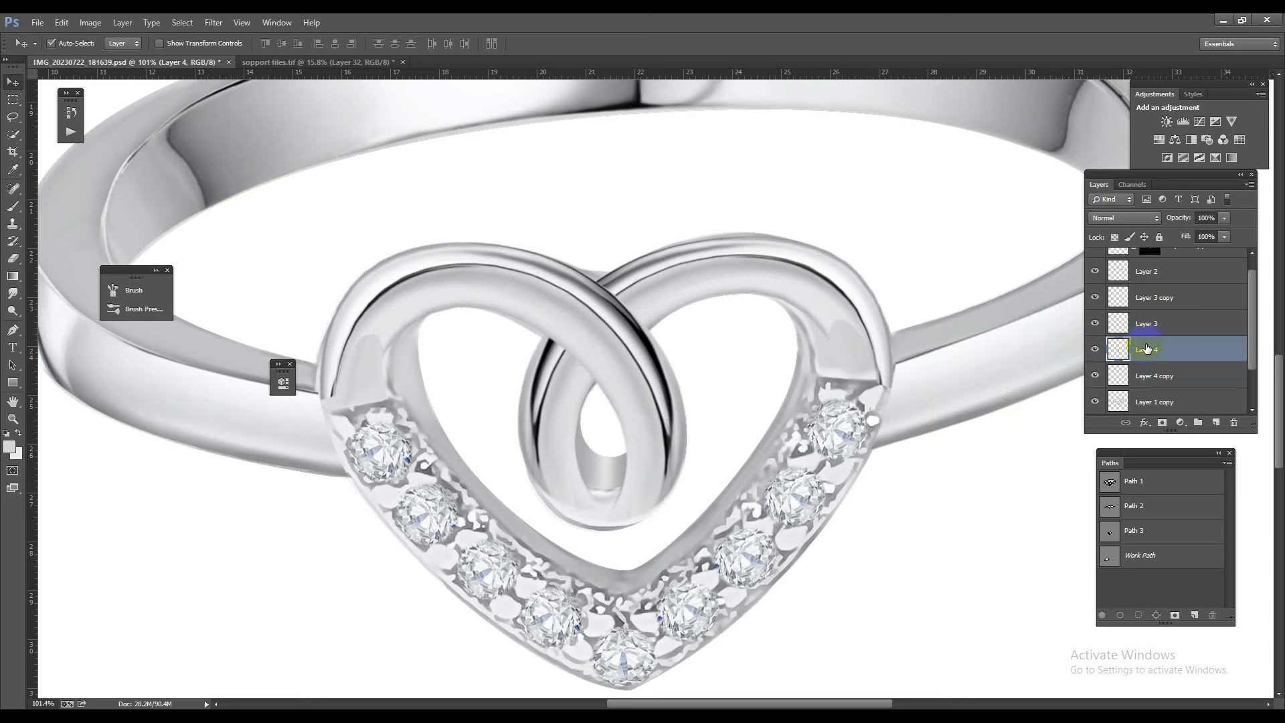
pyautogui.click(1095, 350)
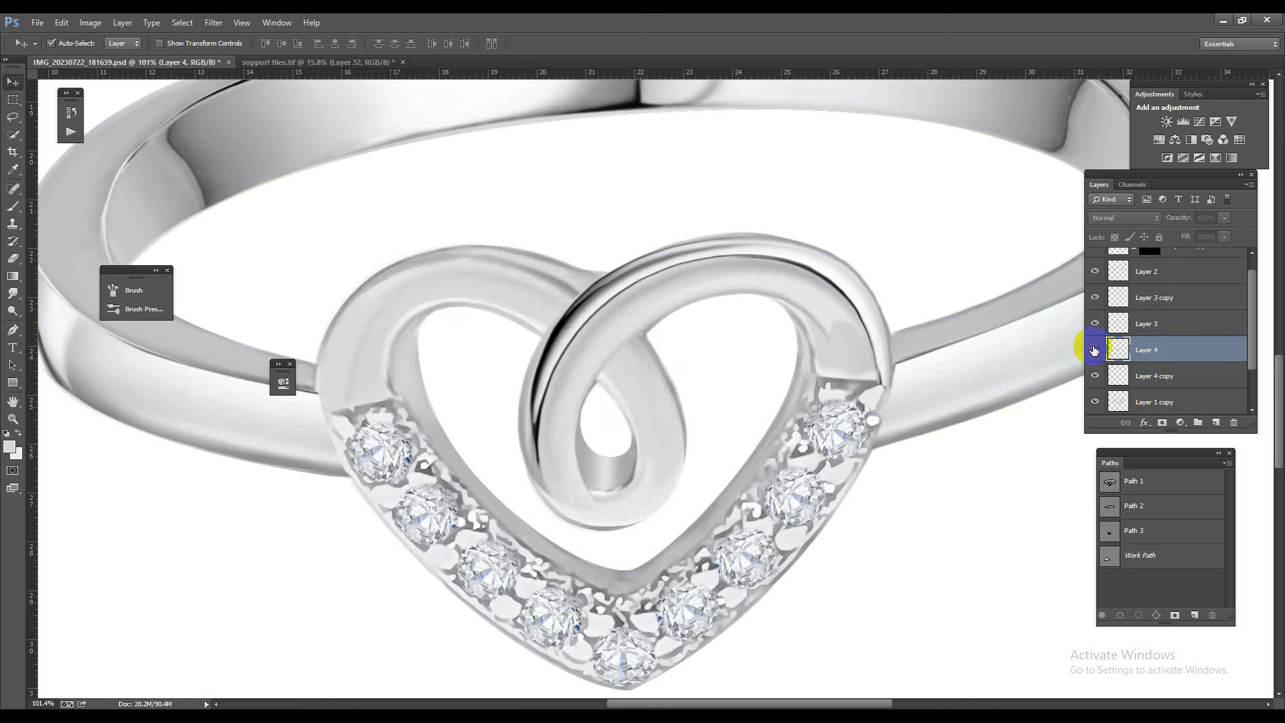
pyautogui.click(1095, 375)
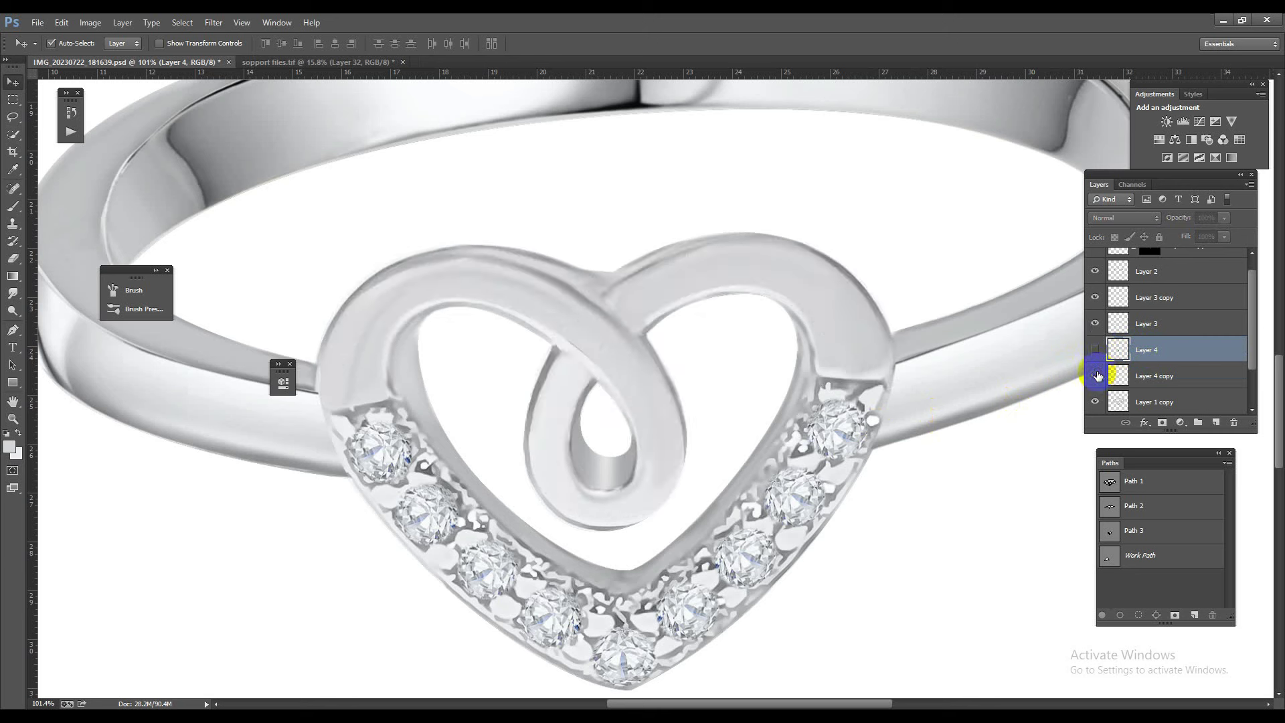
pyautogui.click(12, 329)
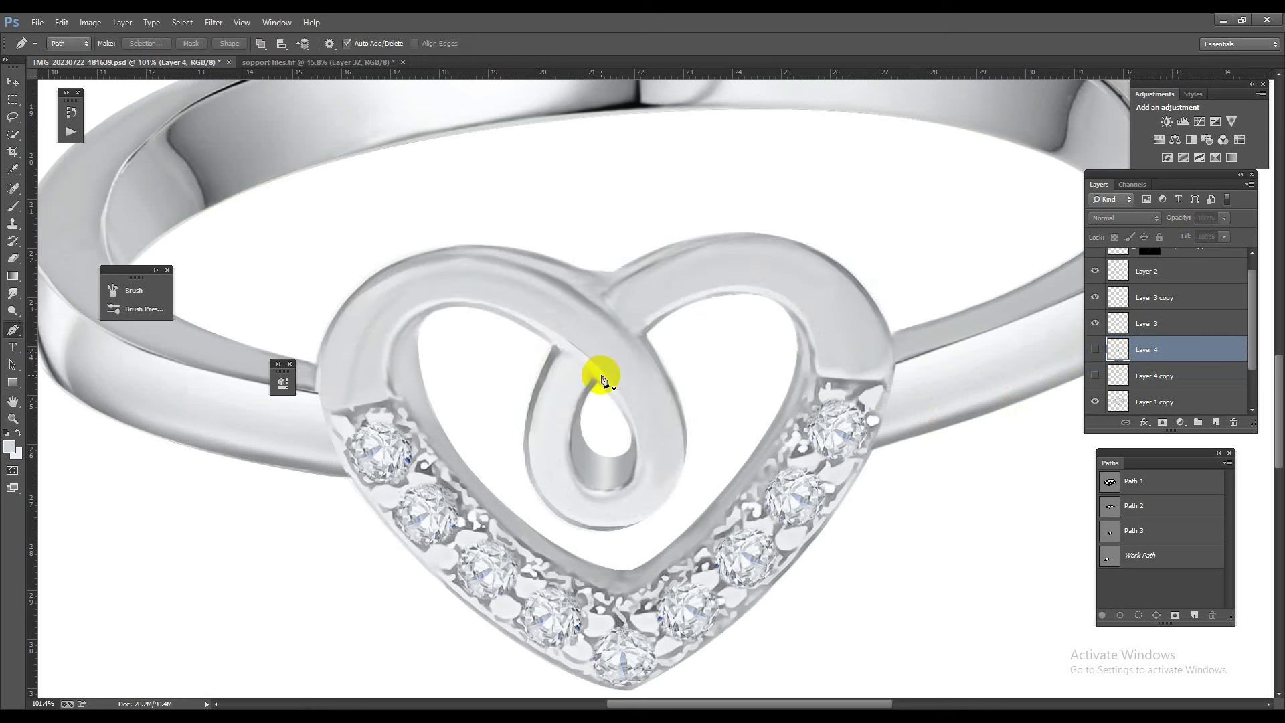
# Step: Trace a Pen path around the inner loop opening and convert it to a selection
pyautogui.click(591, 381)
pyautogui.moveTo(597, 492); pyautogui.dragTo(650, 511)
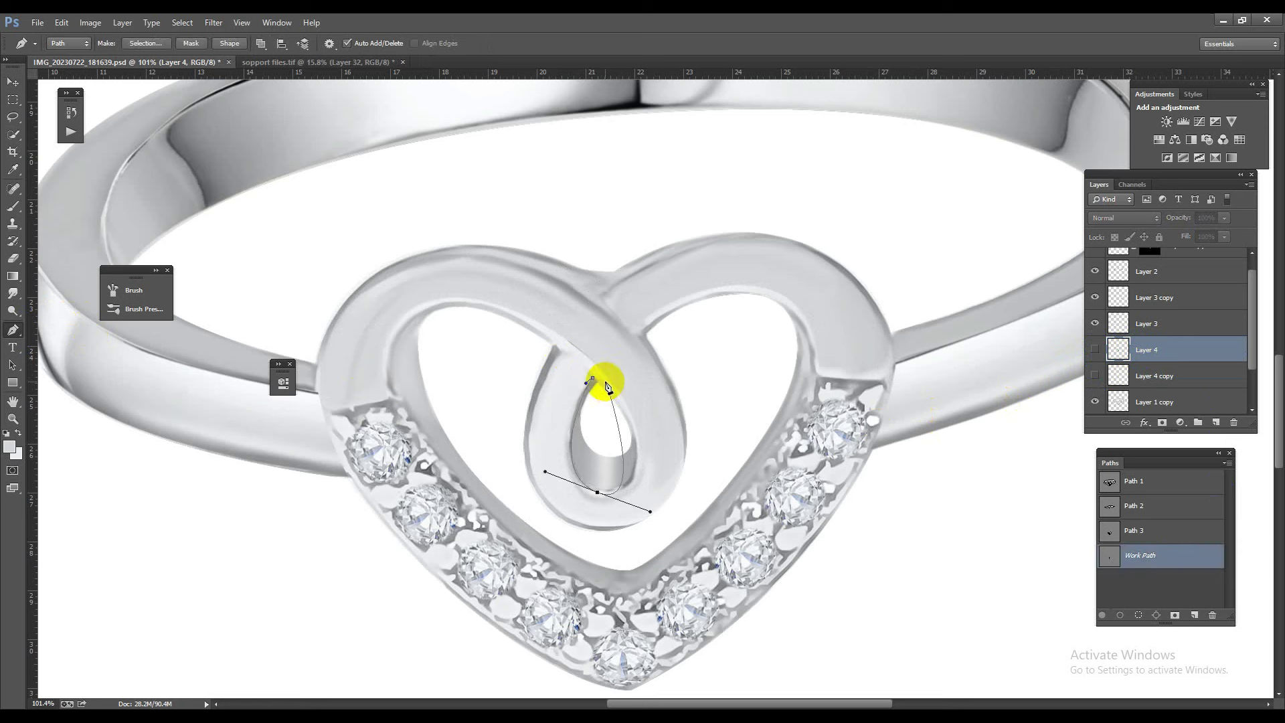
pyautogui.moveTo(592, 379); pyautogui.dragTo(531, 337)
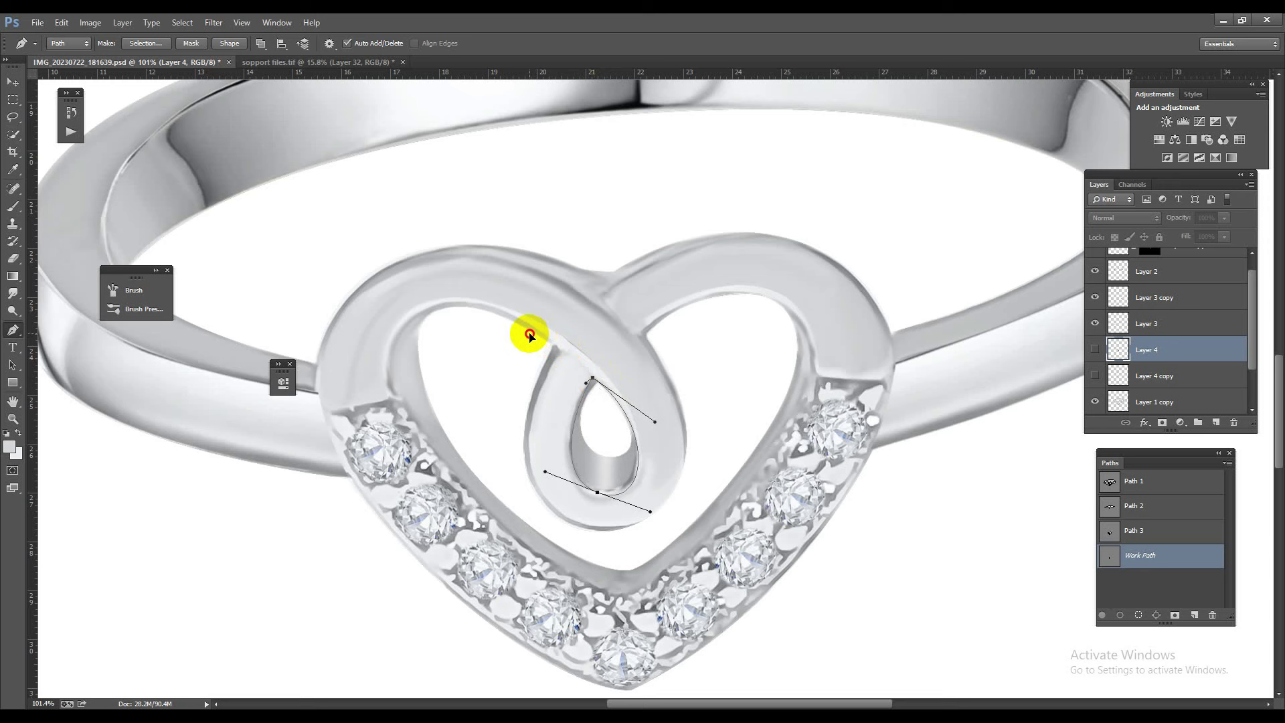
pyautogui.moveTo(611, 512)
pyautogui.mouseDown()
pyautogui.moveTo(597, 494)
pyautogui.moveTo(636, 514)
pyautogui.mouseUp()
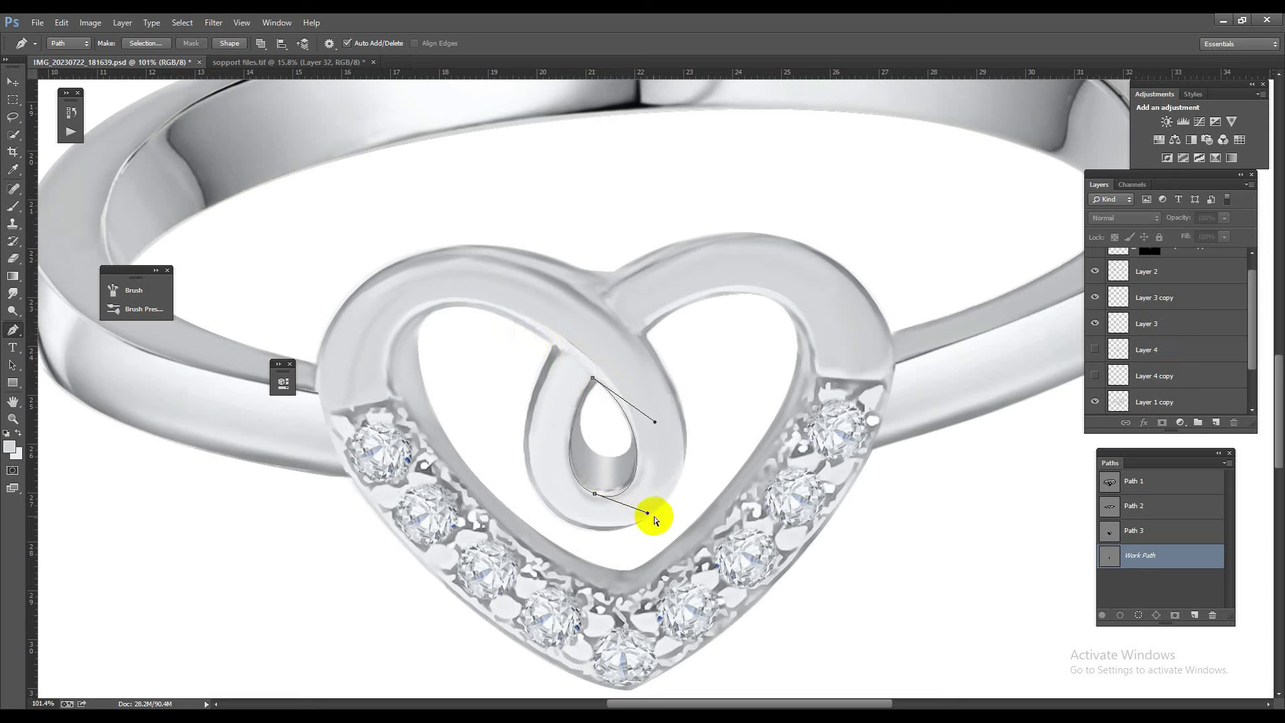
pyautogui.hotkey('ctrl', 'Return')
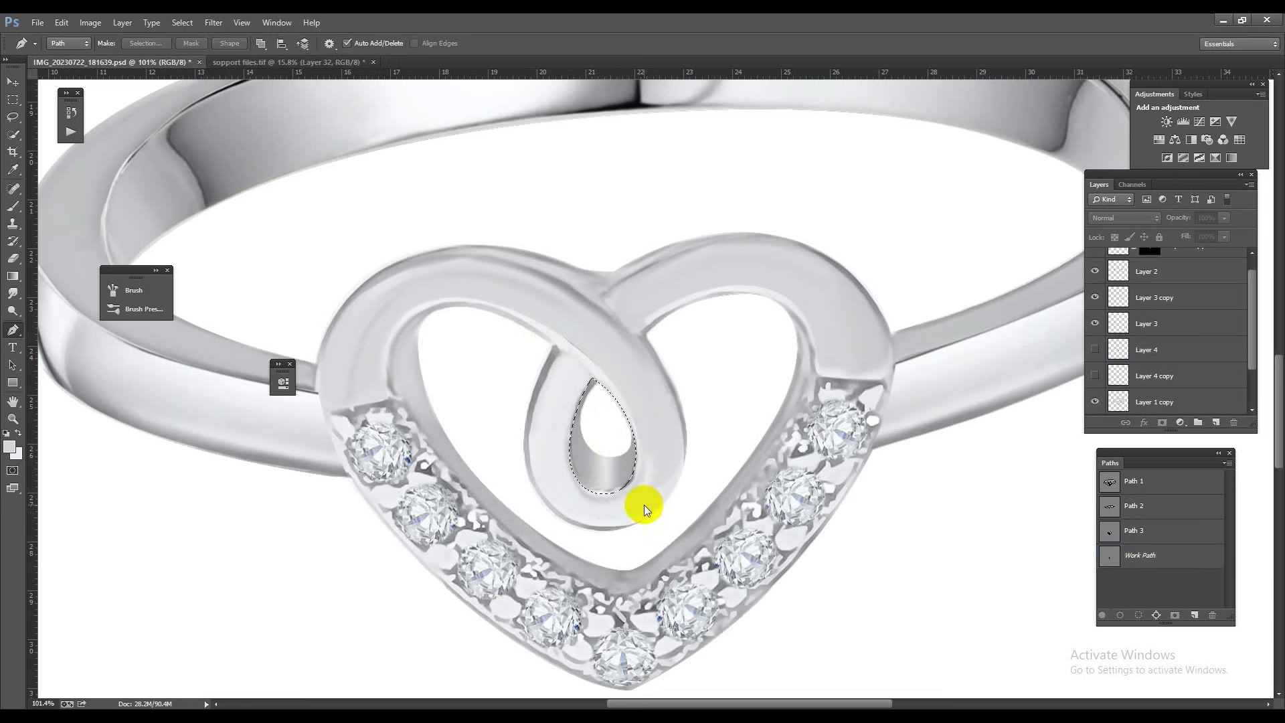
# Step: Show the shading on Layer 4 and Layer 4 copy again and make Layer 4 copy active
pyautogui.click(1095, 349)
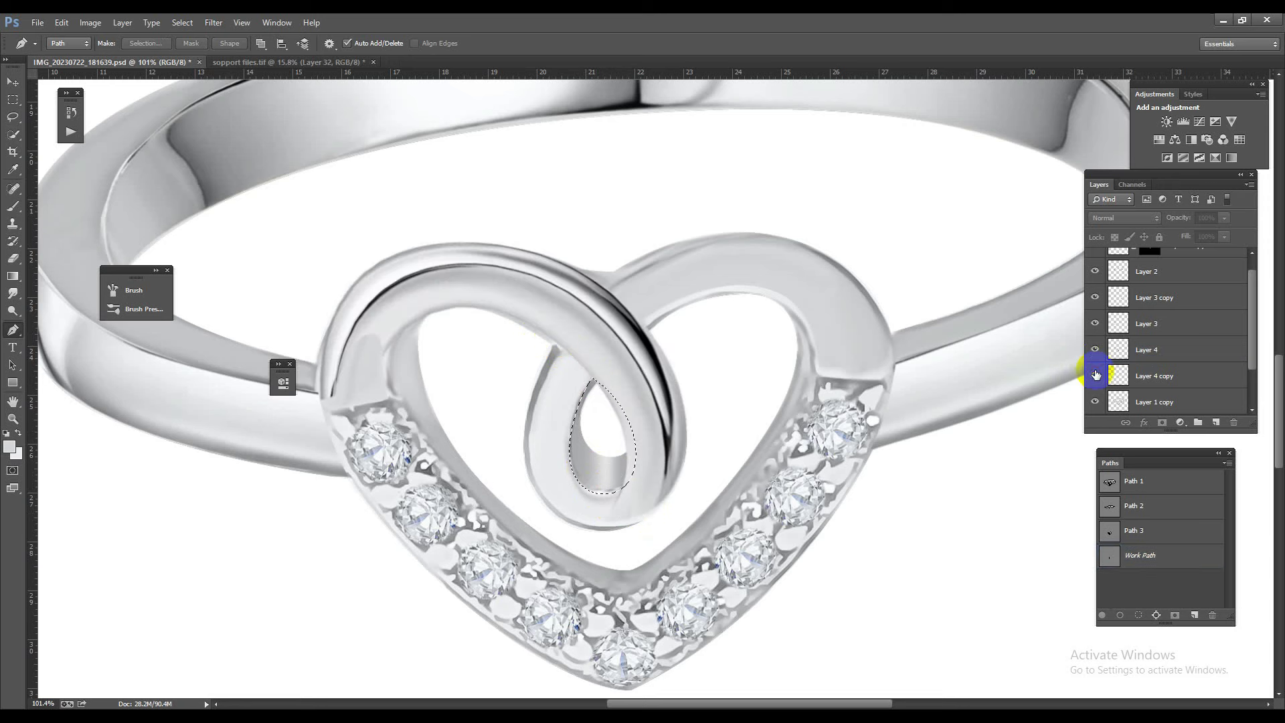
pyautogui.click(1095, 375)
pyautogui.click(1152, 350)
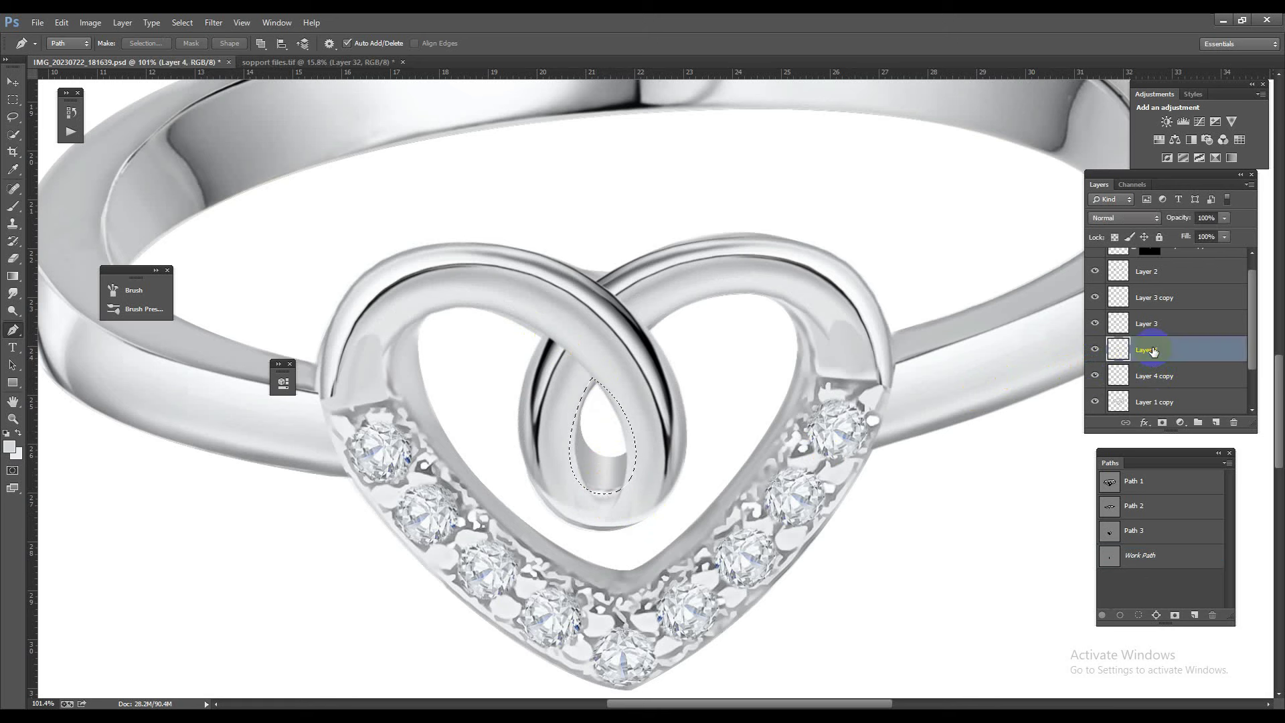
pyautogui.click(1155, 377)
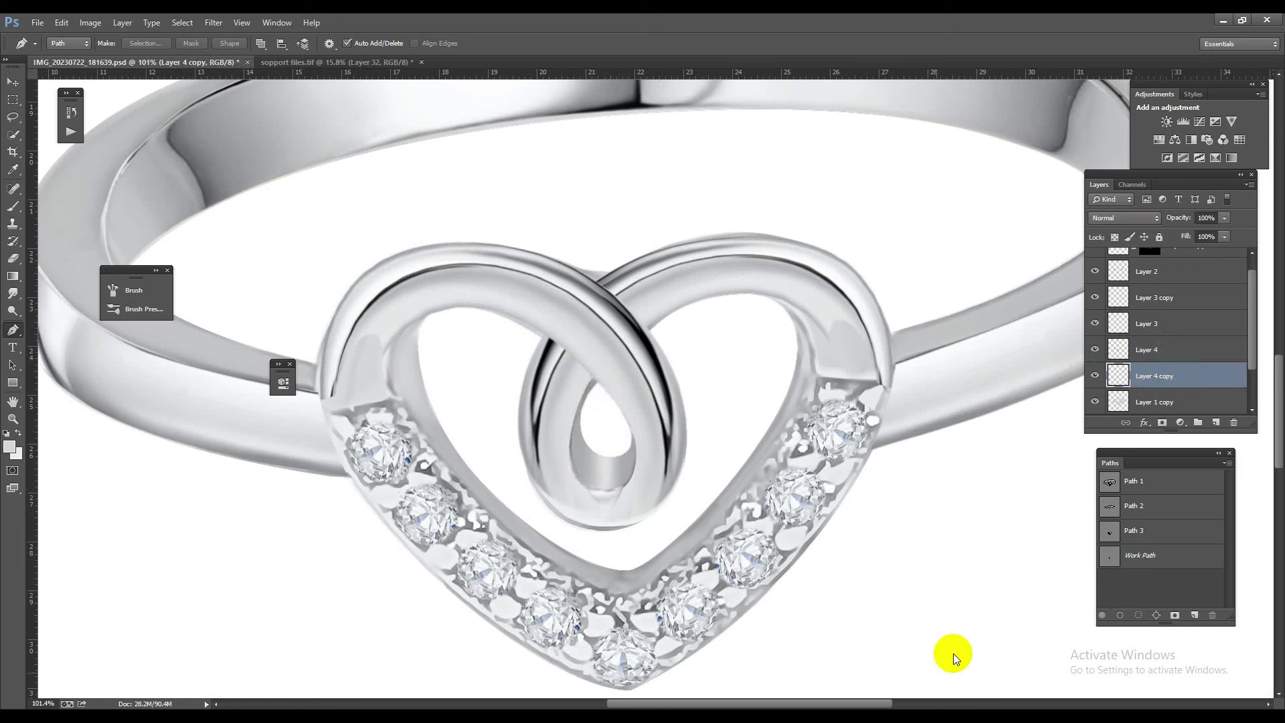
pyautogui.scroll(-2, 642, 422)
pyautogui.scroll(-2, 599, 442)
pyautogui.scroll(-1, 613, 402)
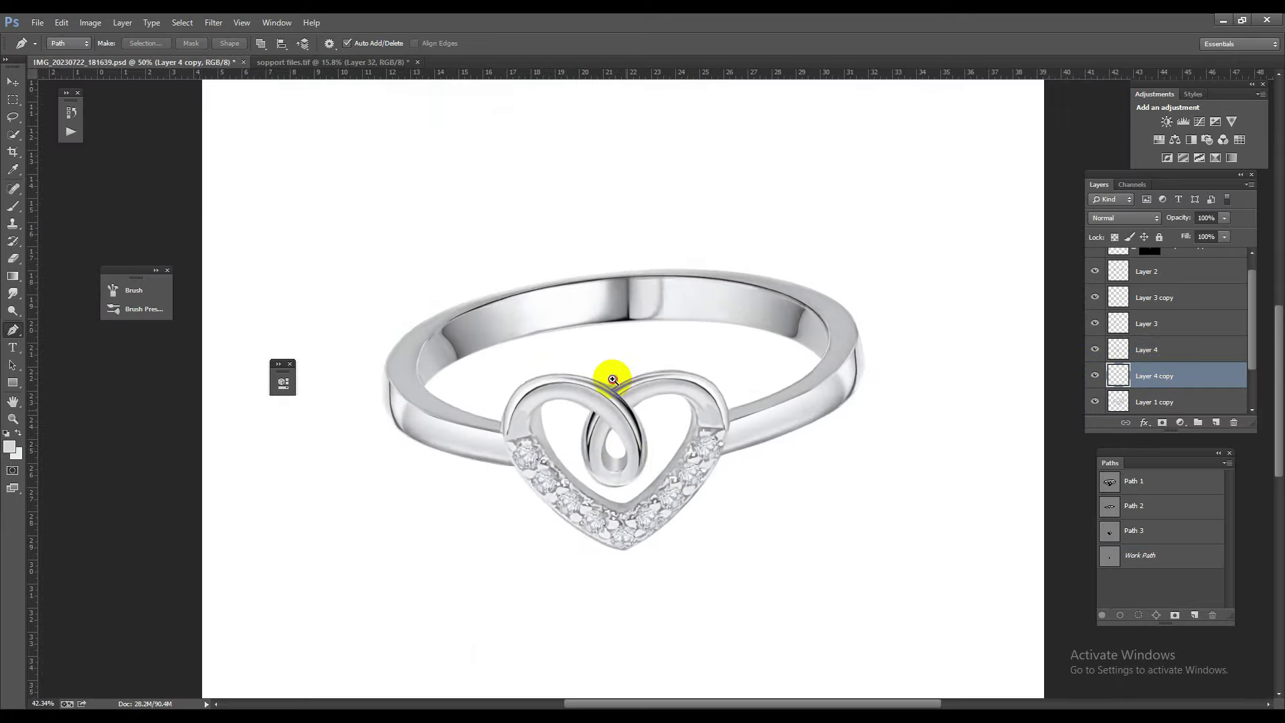
pyautogui.scroll(2, 643, 415)
pyautogui.scroll(2, 722, 430)
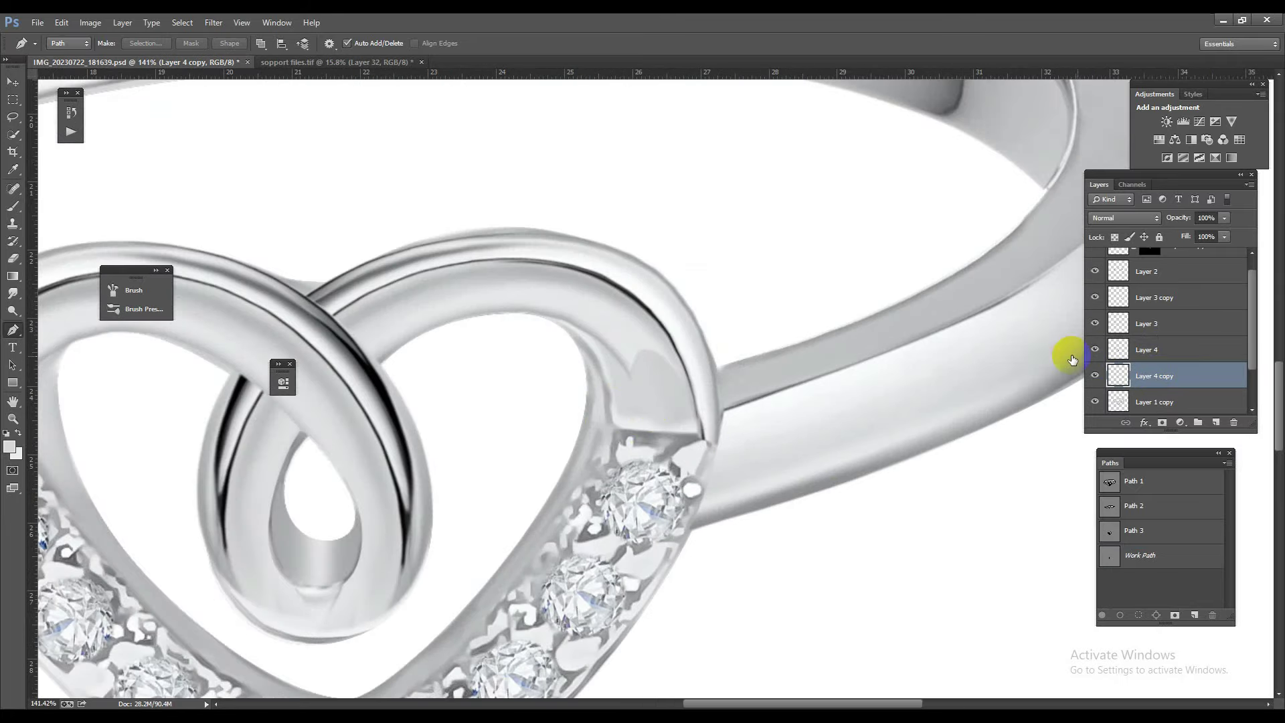
# Step: Pen-path the joint where the heart's right arm meets the band and make it a selection
pyautogui.click(715, 445)
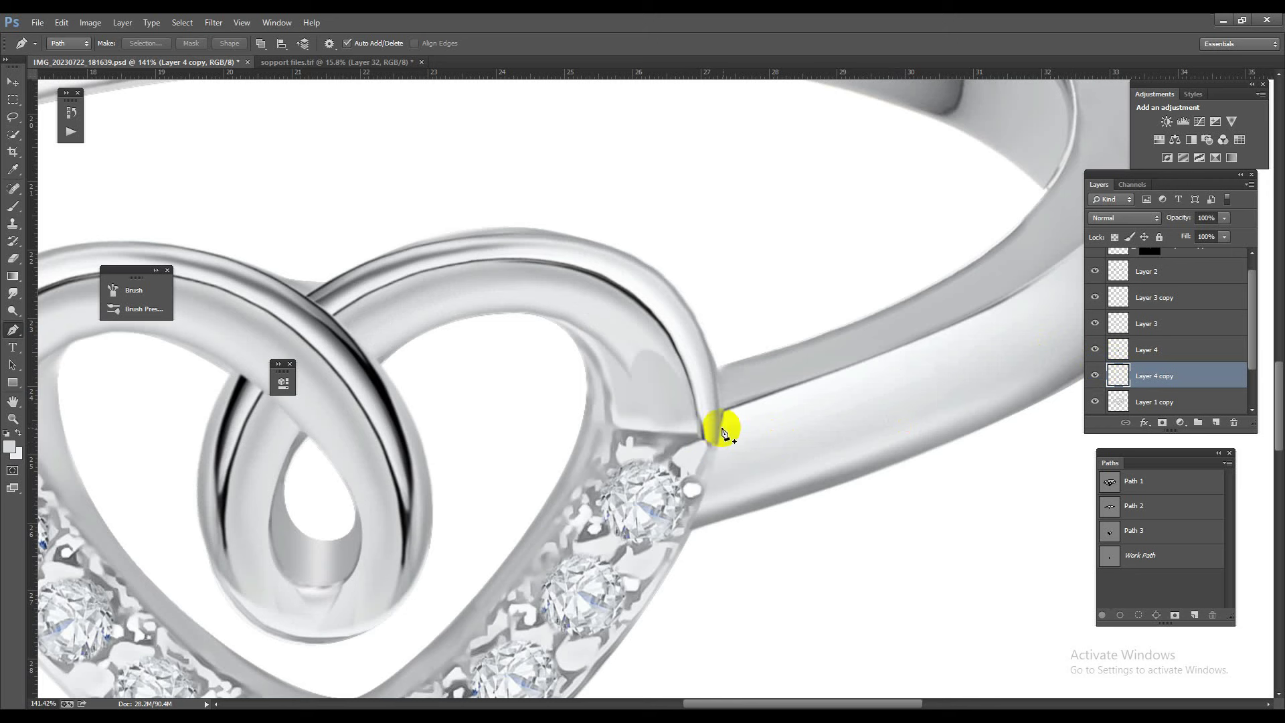
pyautogui.moveTo(696, 426); pyautogui.dragTo(669, 426)
pyautogui.click(700, 453)
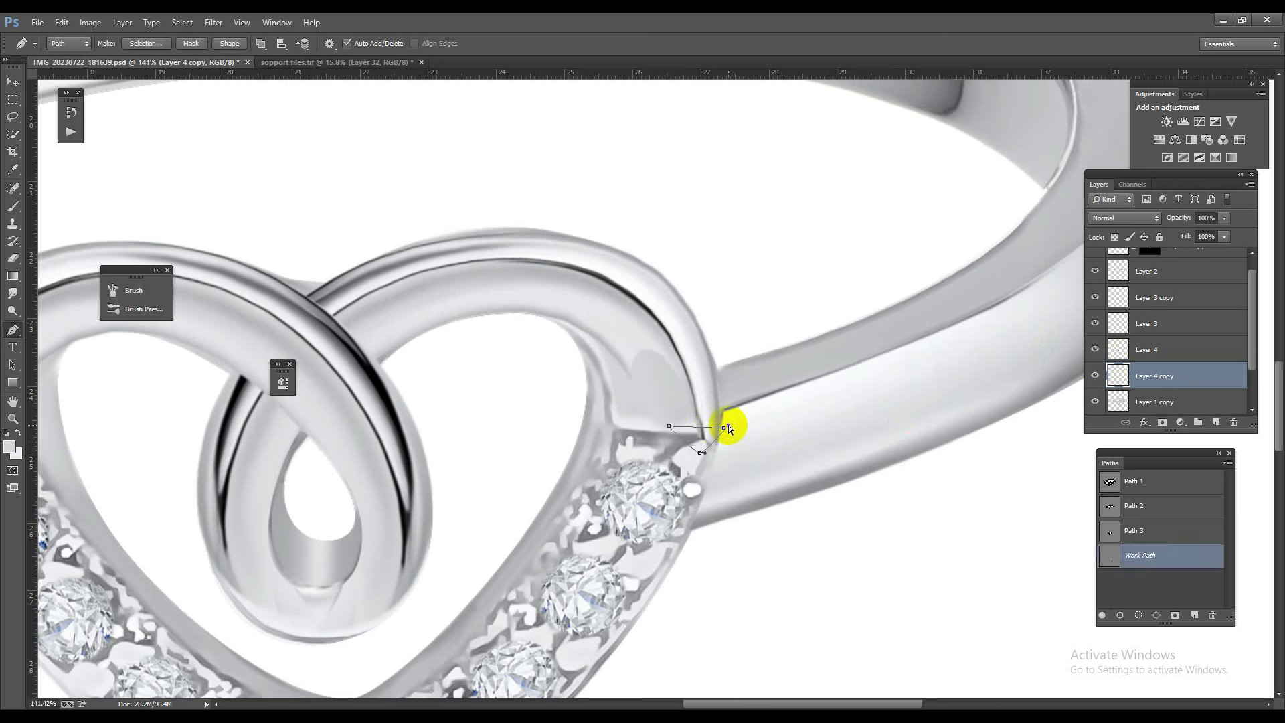
pyautogui.hotkey('ctrl', 'Return')
pyautogui.hotkey('ctrl', 'z')
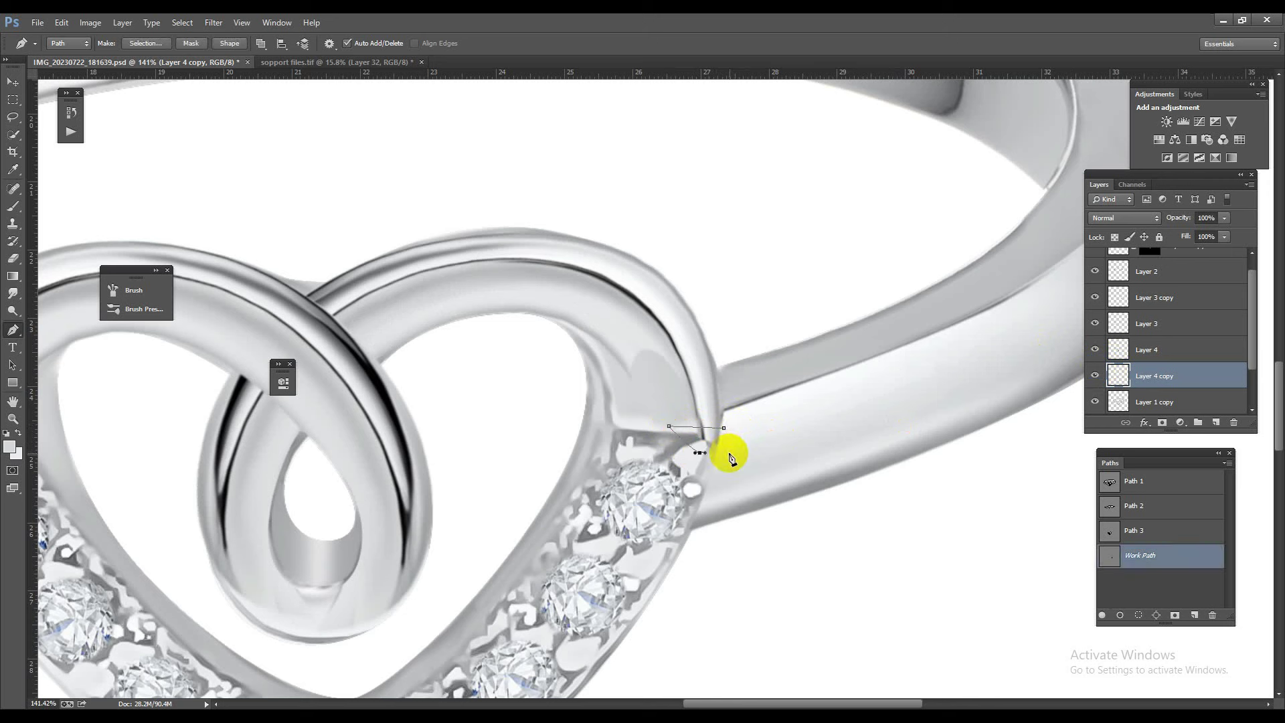
pyautogui.hotkey('ctrl', 'Return')
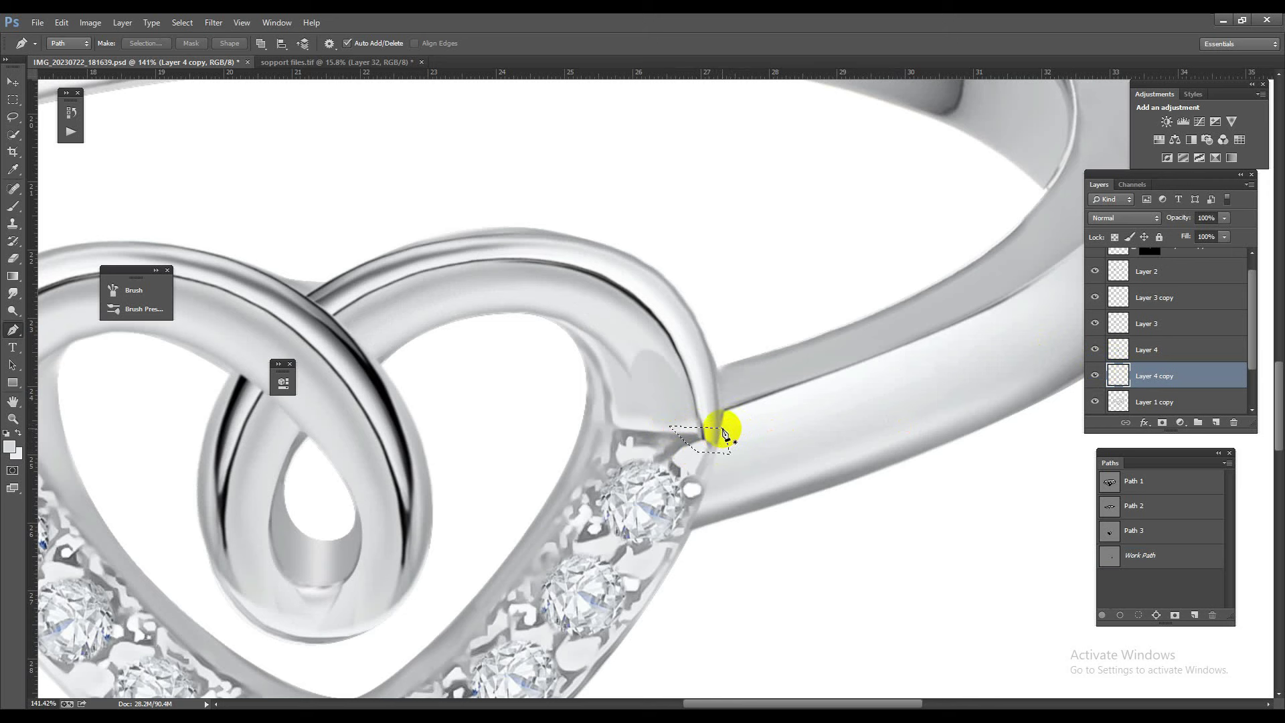
# Step: Select Layer 4 together with the shading layers
pyautogui.scroll(-3, 617, 422)
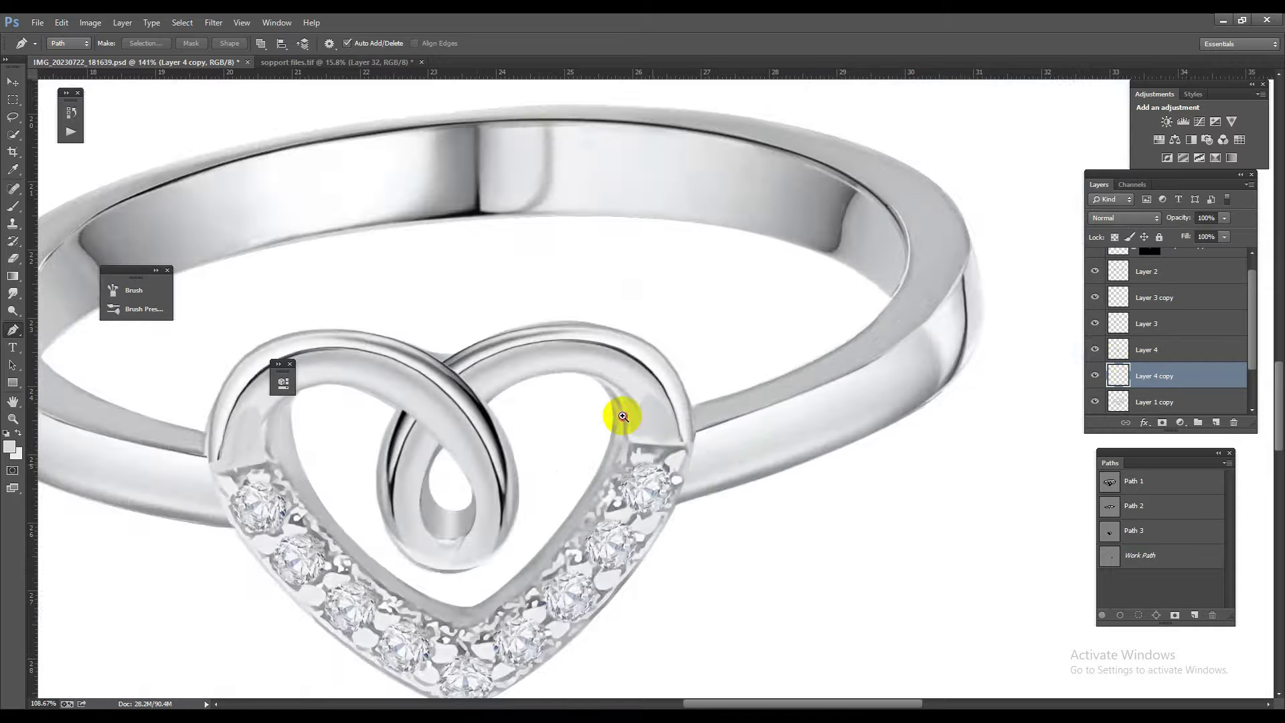
pyautogui.scroll(-2, 616, 422)
pyautogui.scroll(2, 653, 447)
pyautogui.scroll(1, 668, 436)
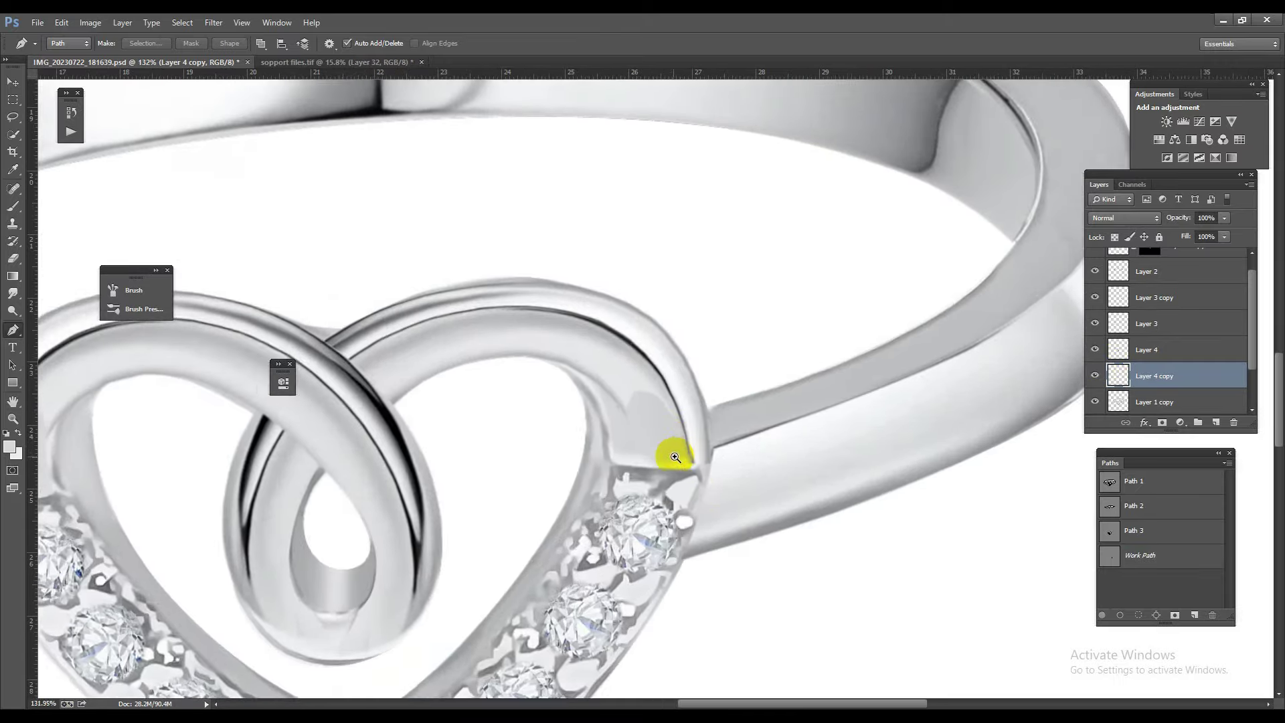
pyautogui.scroll(2, 668, 451)
pyautogui.click(1167, 348)
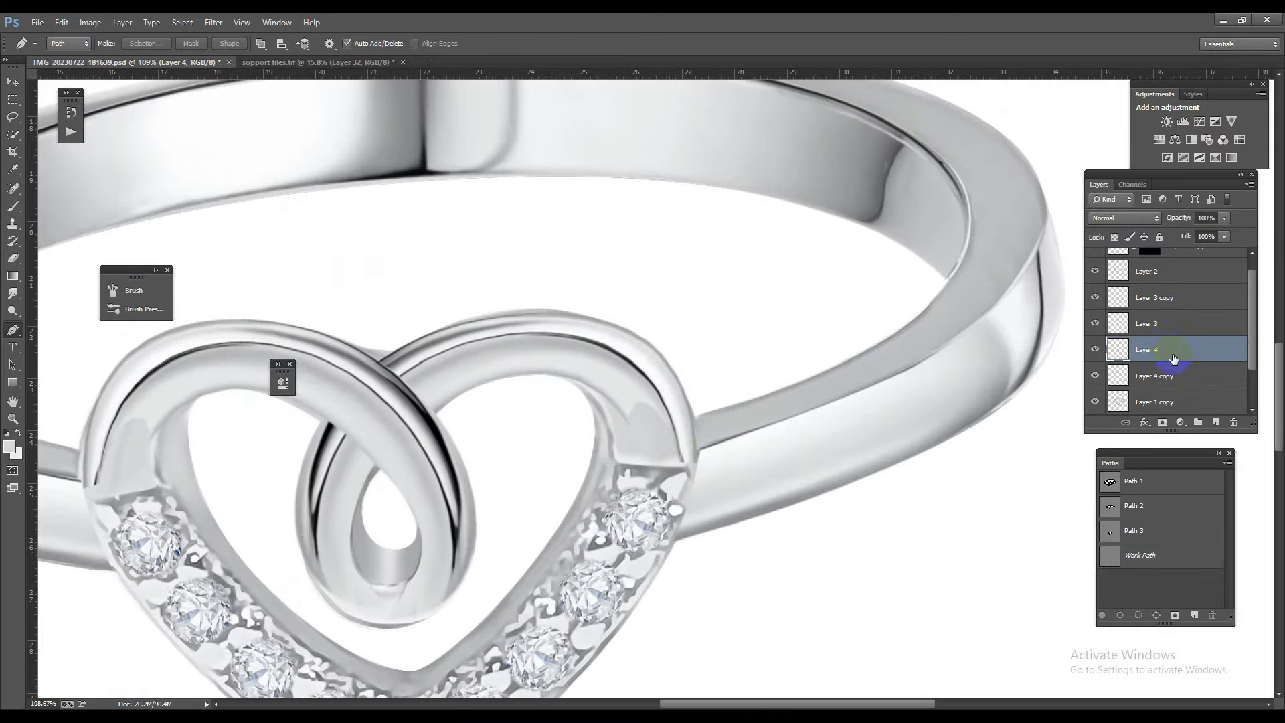
pyautogui.scroll(-2, 1168, 361)
pyautogui.keyDown('shift'); pyautogui.click(1173, 351); pyautogui.keyUp('shift')
# Step: Merge the shading layers into Layer 4, load its ring as a selection, and choose the Mixer Brush
pyautogui.hotkey('ctrl', 'e')
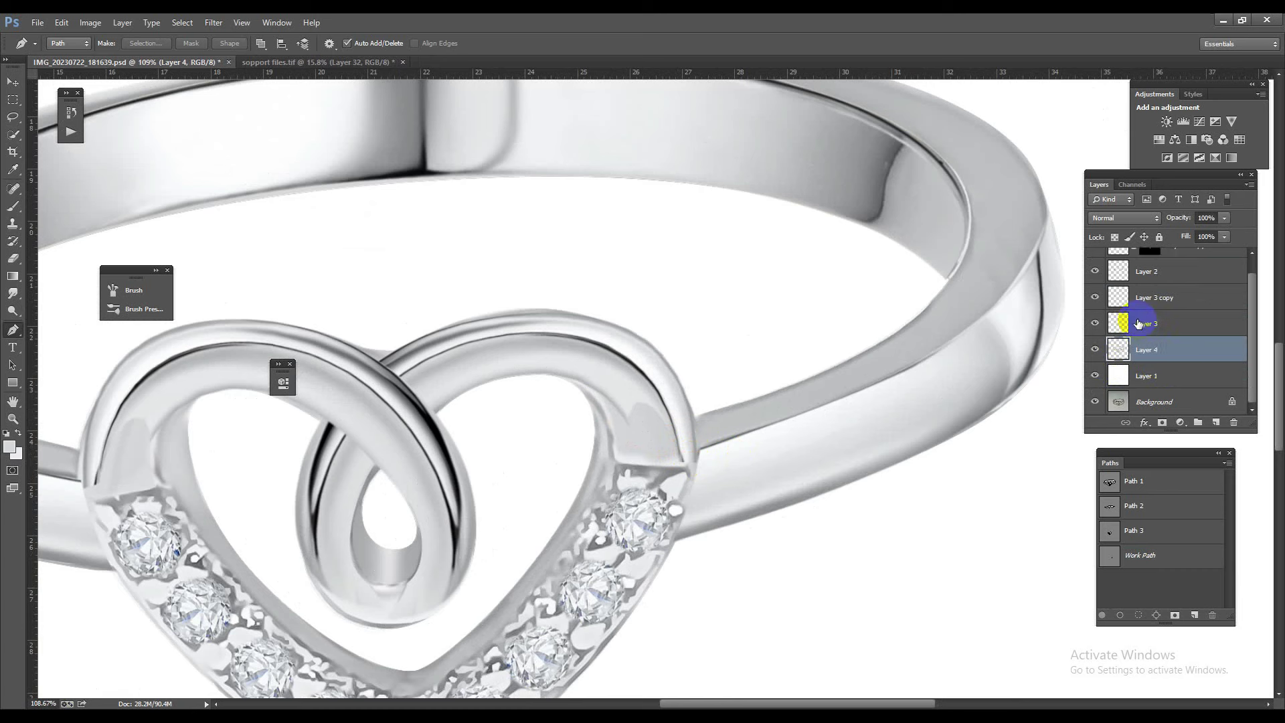
pyautogui.keyDown('ctrl'); pyautogui.click(1119, 358); pyautogui.keyUp('ctrl')
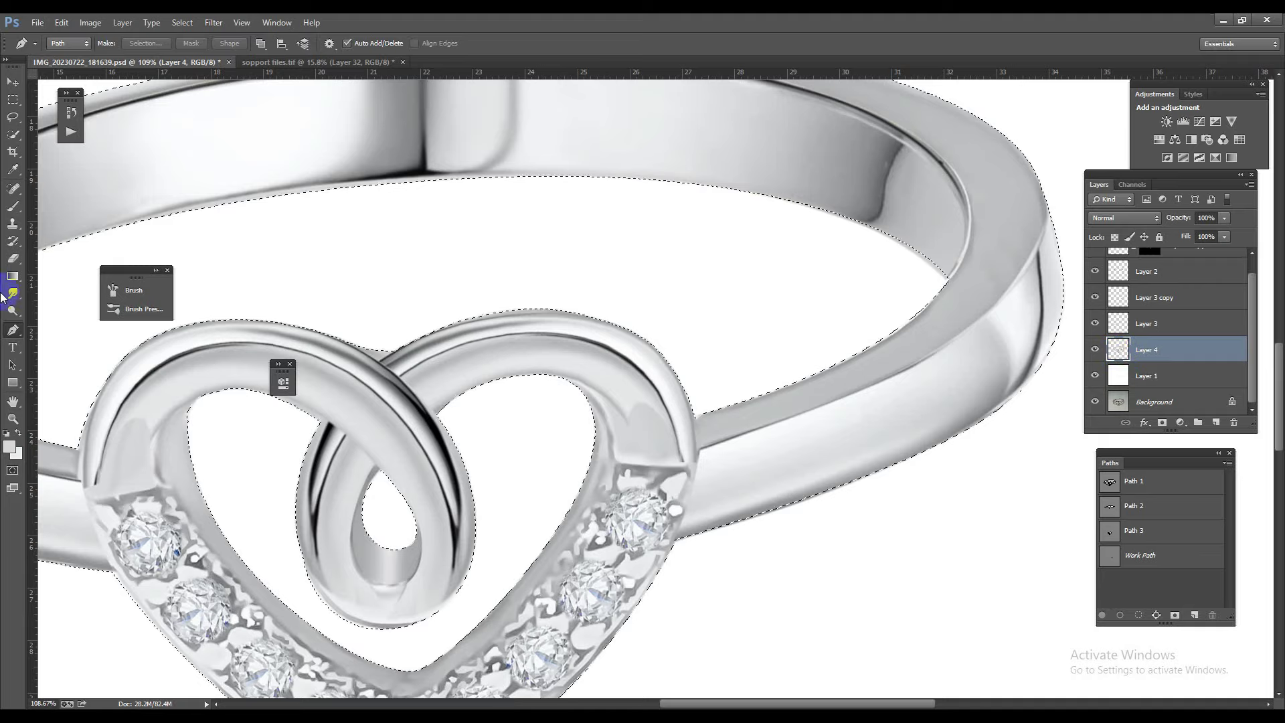
pyautogui.rightClick(13, 206)
pyautogui.click(67, 249)
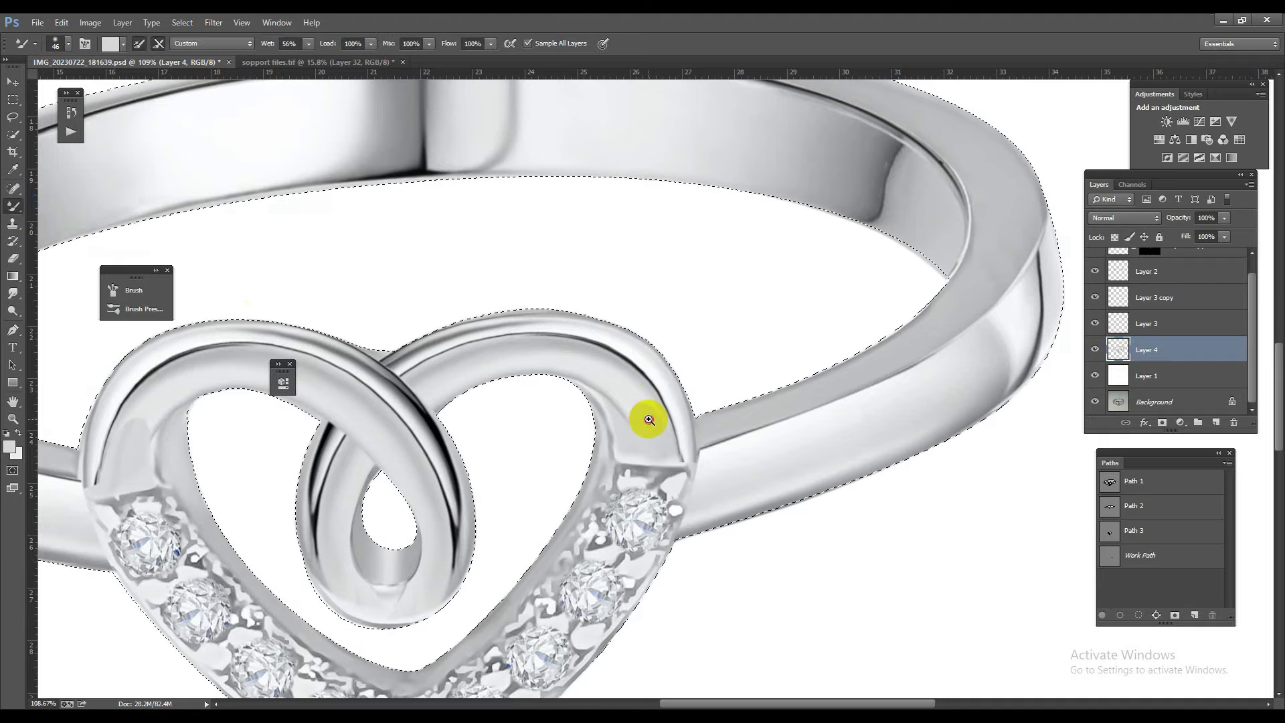
# Step: Sample the heart's grey tone and blend the right arm and inner loop shading smooth
pyautogui.scroll(1, 651, 419)
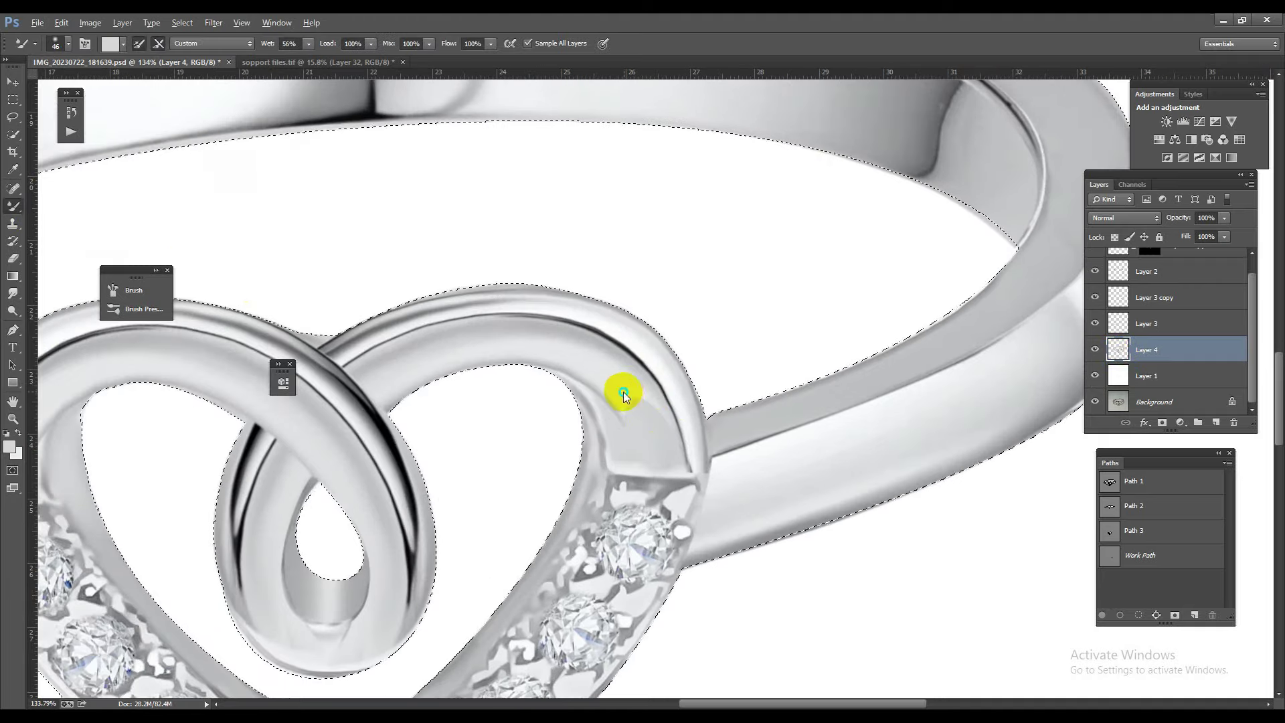
pyautogui.keyDown('alt'); pyautogui.click(579, 362); pyautogui.keyUp('alt')
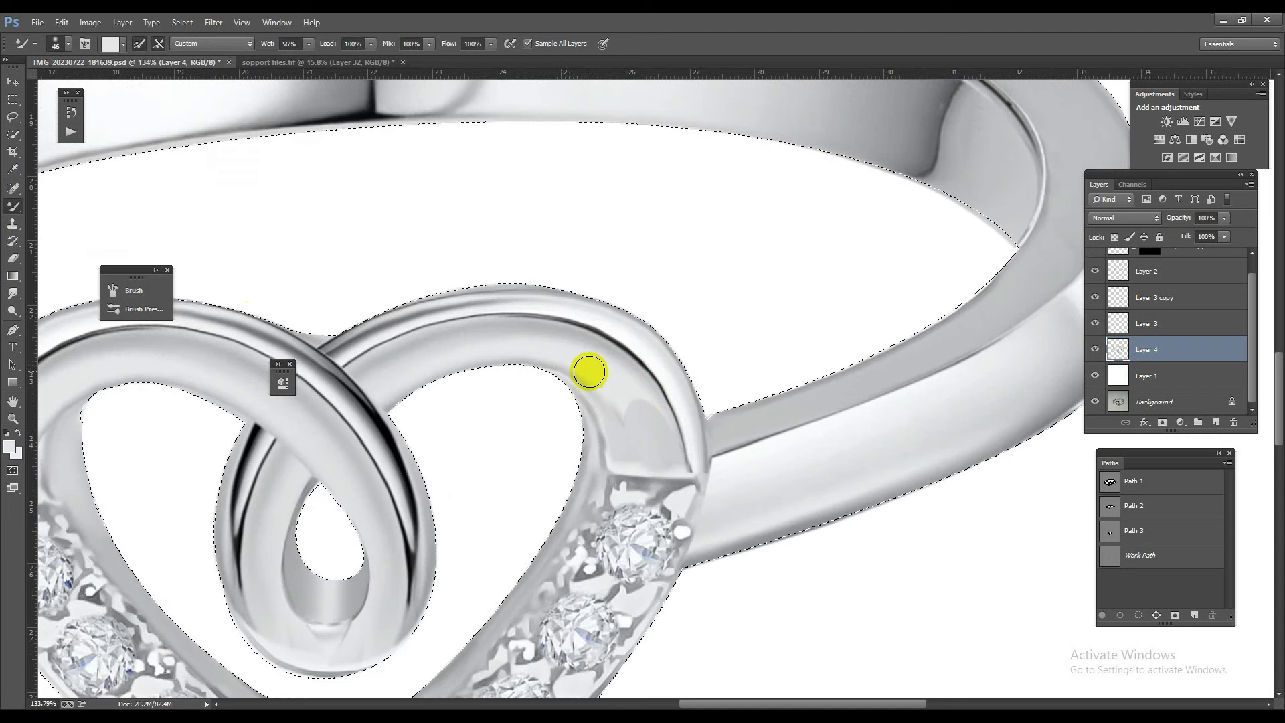
pyautogui.moveTo(587, 380)
pyautogui.mouseDown()
pyautogui.moveTo(632, 386)
pyautogui.moveTo(607, 391)
pyautogui.moveTo(619, 453)
pyautogui.mouseUp()
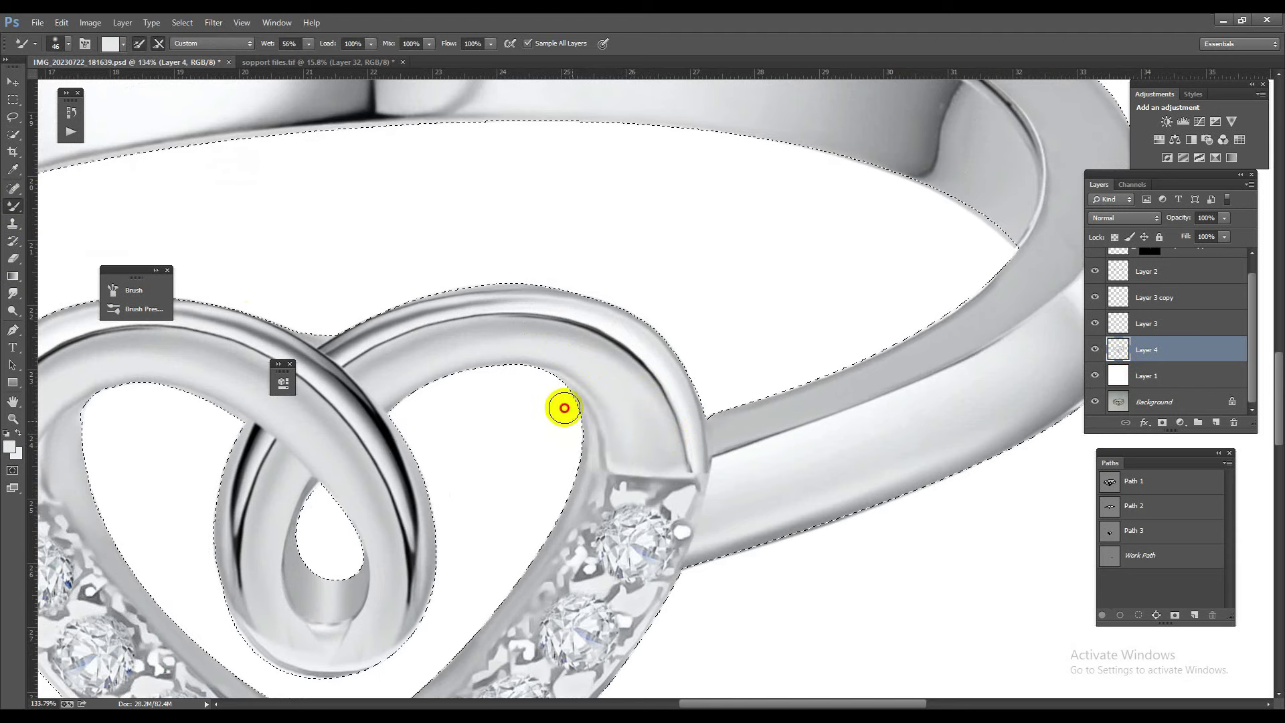
pyautogui.moveTo(388, 595)
pyautogui.mouseDown()
pyautogui.moveTo(585, 492)
pyautogui.moveTo(519, 534)
pyautogui.mouseUp()
pyautogui.press('[')
pyautogui.press('[')
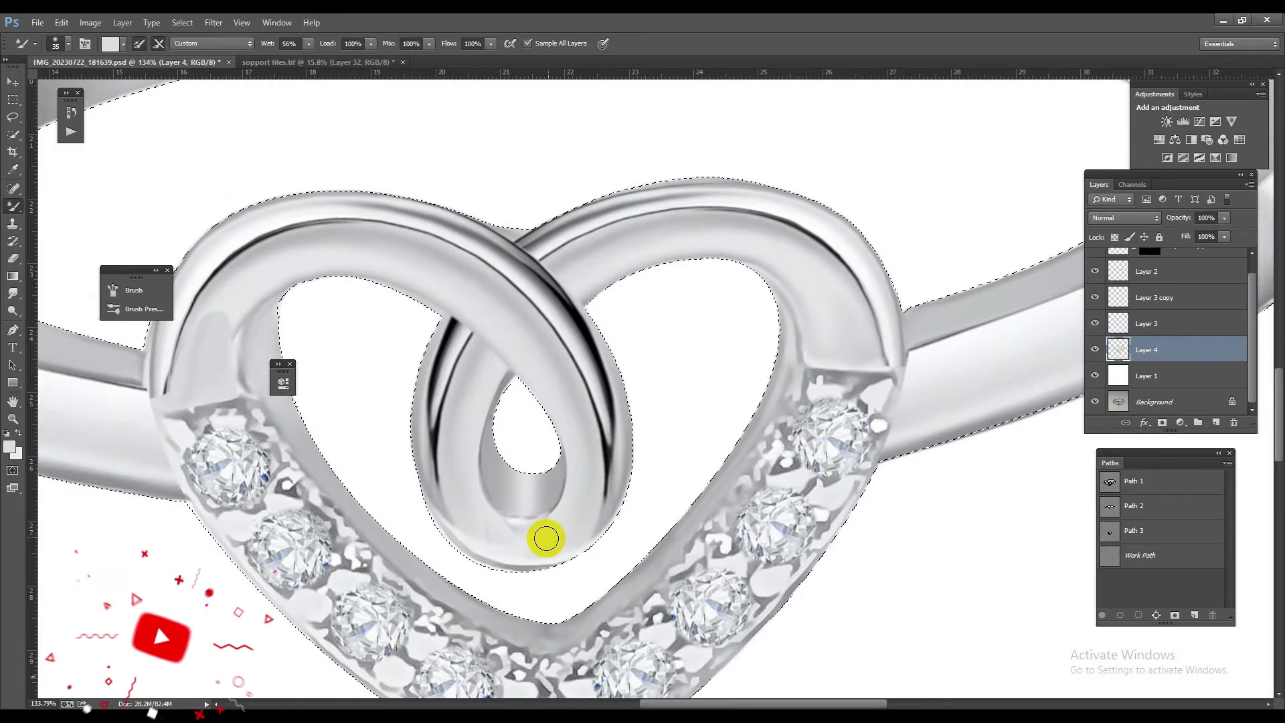
pyautogui.moveTo(519, 534); pyautogui.dragTo(459, 514)
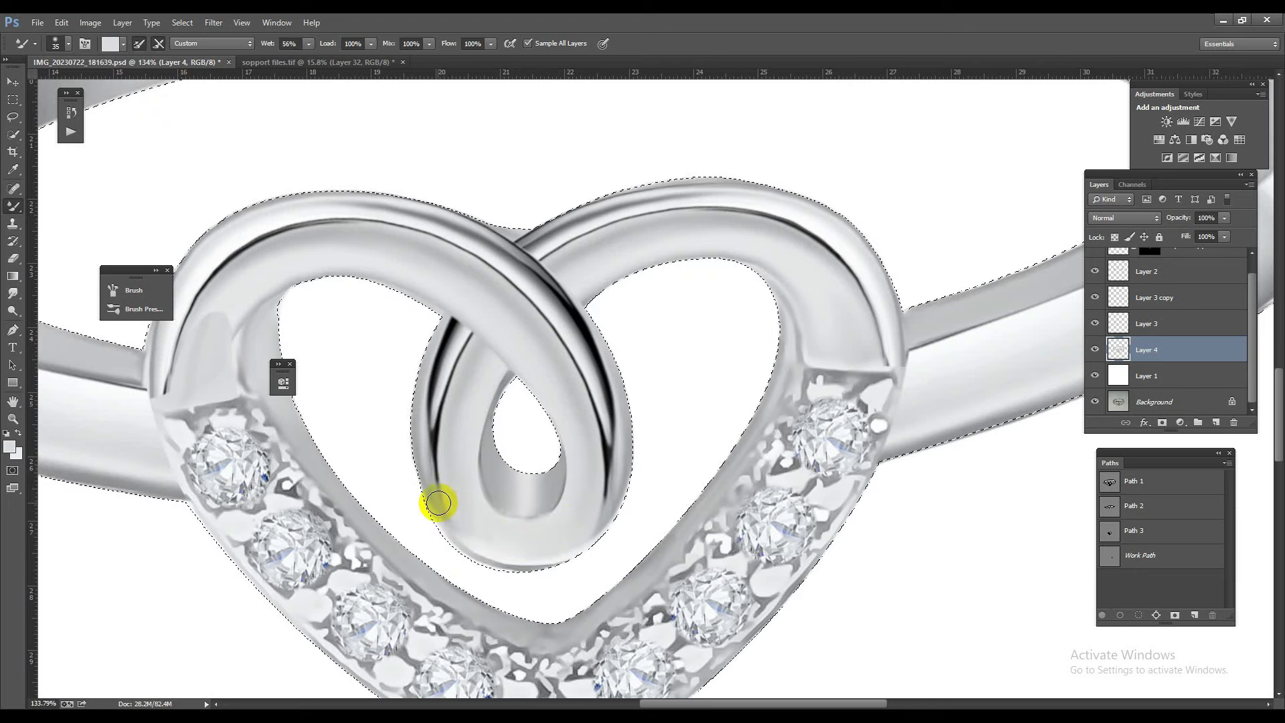
pyautogui.moveTo(479, 530); pyautogui.dragTo(451, 501)
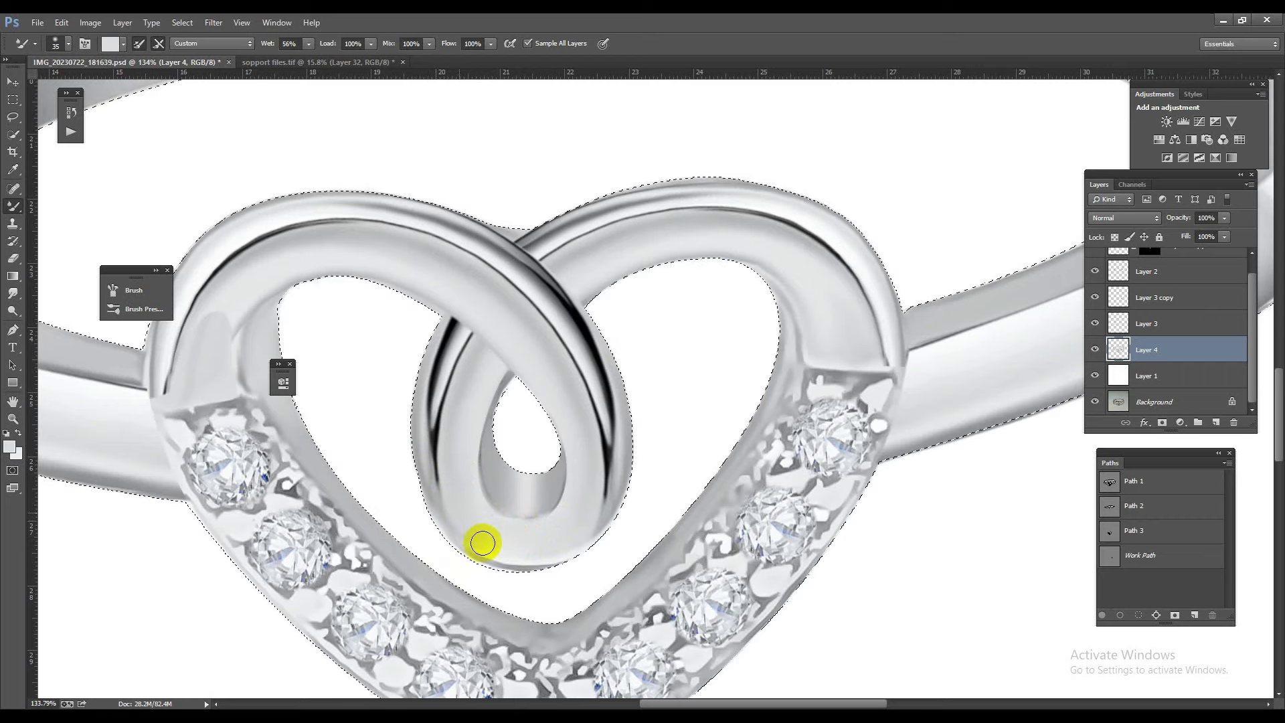
pyautogui.moveTo(521, 543)
pyautogui.mouseDown()
pyautogui.moveTo(581, 524)
pyautogui.moveTo(566, 551)
pyautogui.moveTo(527, 549)
pyautogui.moveTo(409, 458)
pyautogui.mouseUp()
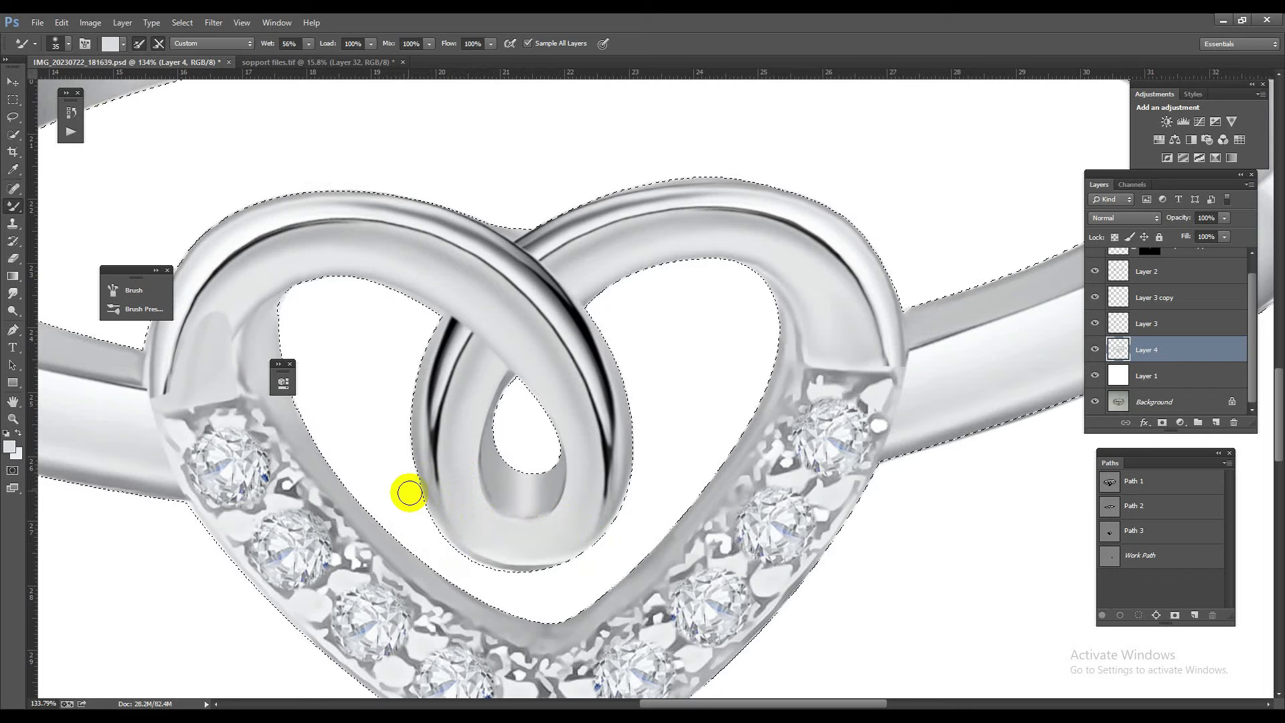
# Step: Smooth the shading along the heart's left arm, its inner curve and where it meets the band
pyautogui.scroll(-5, 524, 529)
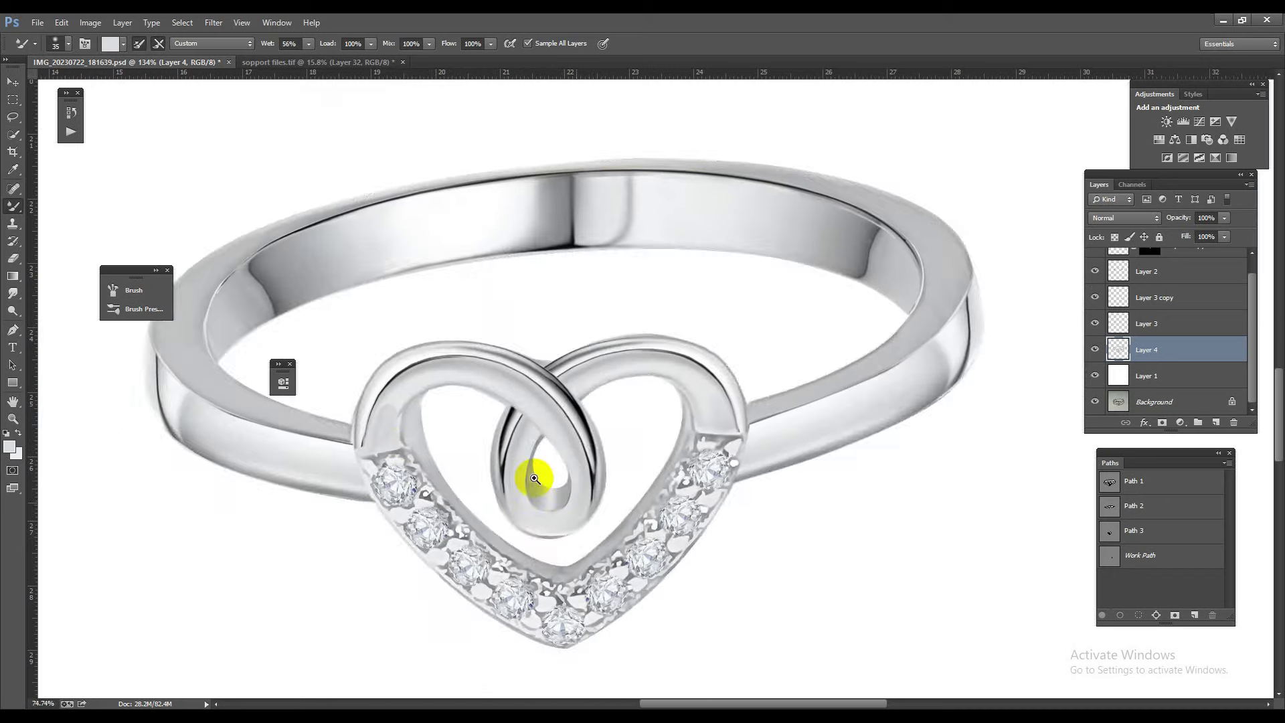
pyautogui.scroll(3, 367, 381)
pyautogui.scroll(2, 416, 387)
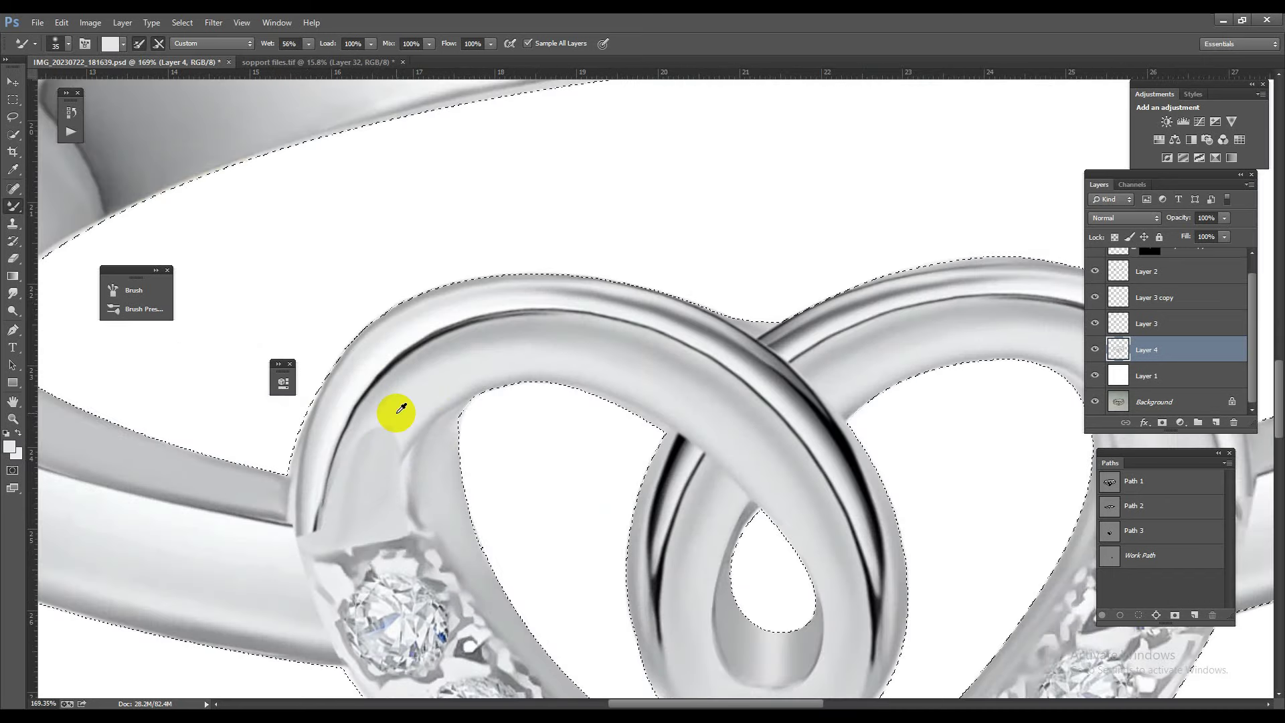
pyautogui.moveTo(404, 439); pyautogui.dragTo(397, 506)
pyautogui.moveTo(406, 428)
pyautogui.mouseDown()
pyautogui.moveTo(390, 415)
pyautogui.moveTo(350, 473)
pyautogui.moveTo(384, 448)
pyautogui.moveTo(342, 519)
pyautogui.moveTo(307, 519)
pyautogui.moveTo(293, 464)
pyautogui.mouseUp()
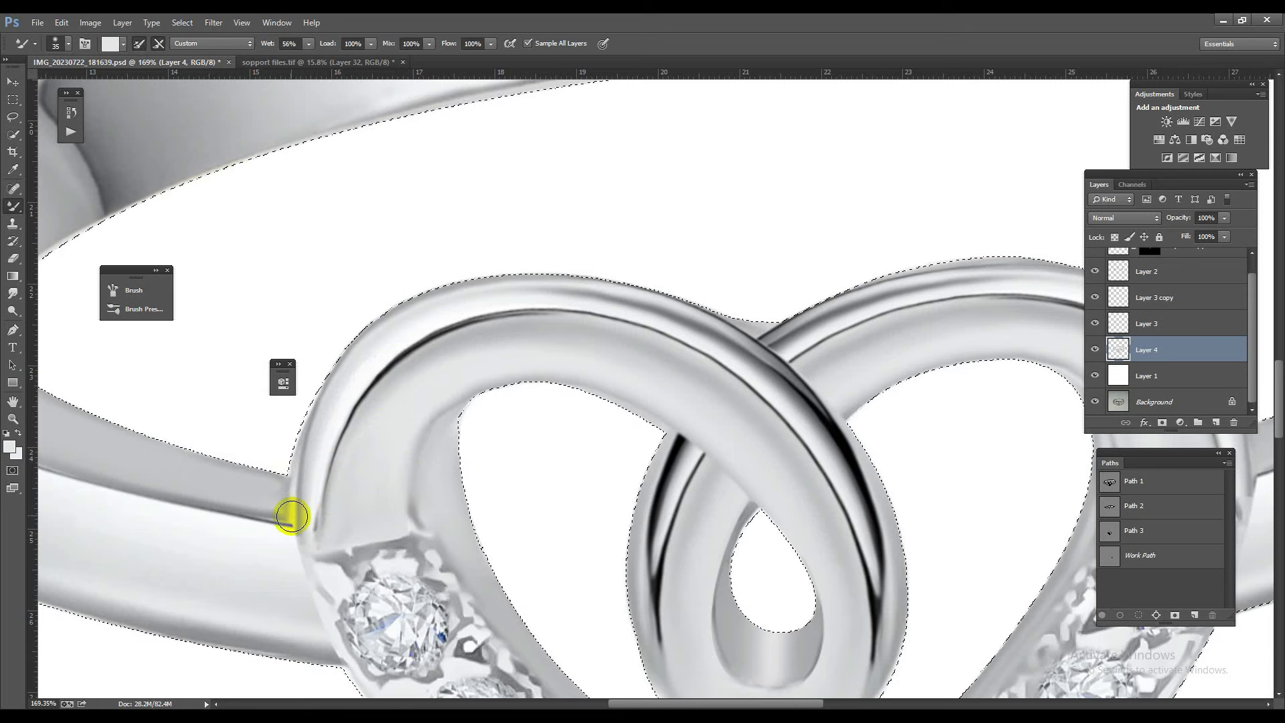
pyautogui.moveTo(317, 547); pyautogui.dragTo(323, 500)
pyautogui.moveTo(326, 544); pyautogui.dragTo(309, 522)
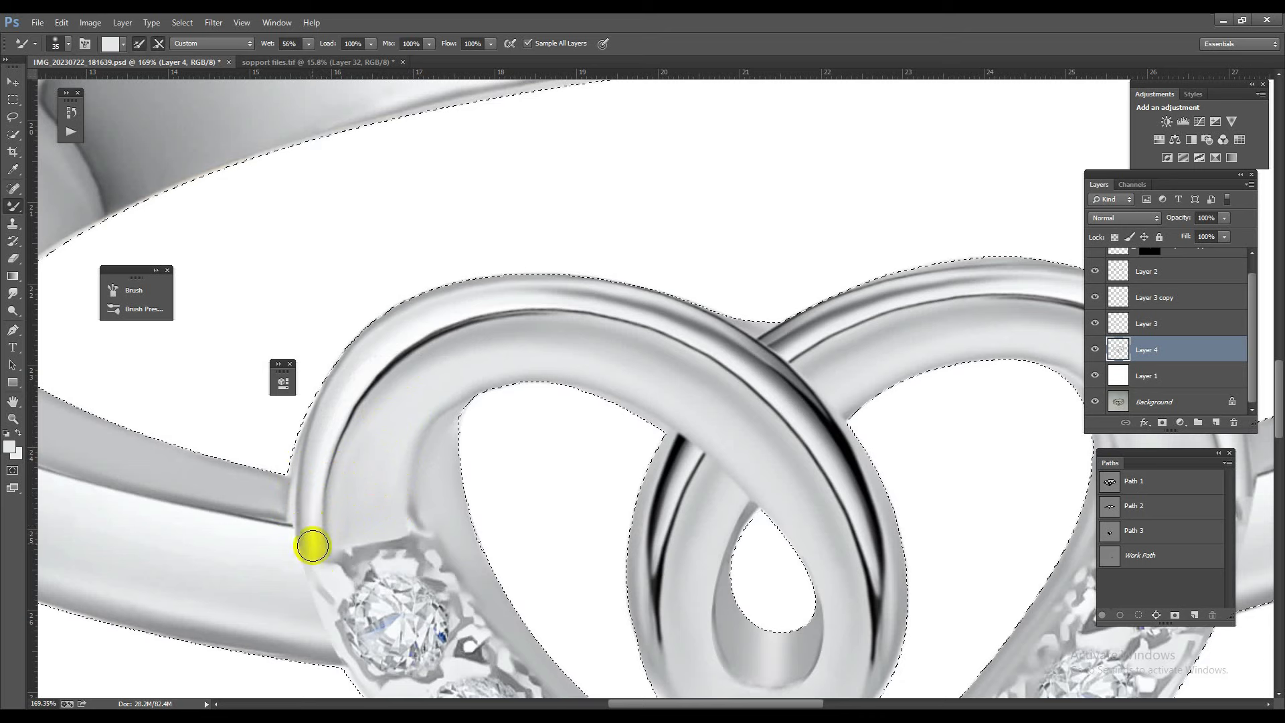
pyautogui.moveTo(401, 488); pyautogui.dragTo(395, 522)
pyautogui.moveTo(407, 447)
pyautogui.mouseDown()
pyautogui.moveTo(404, 522)
pyautogui.moveTo(416, 424)
pyautogui.moveTo(514, 387)
pyautogui.moveTo(430, 402)
pyautogui.moveTo(542, 361)
pyautogui.mouseUp()
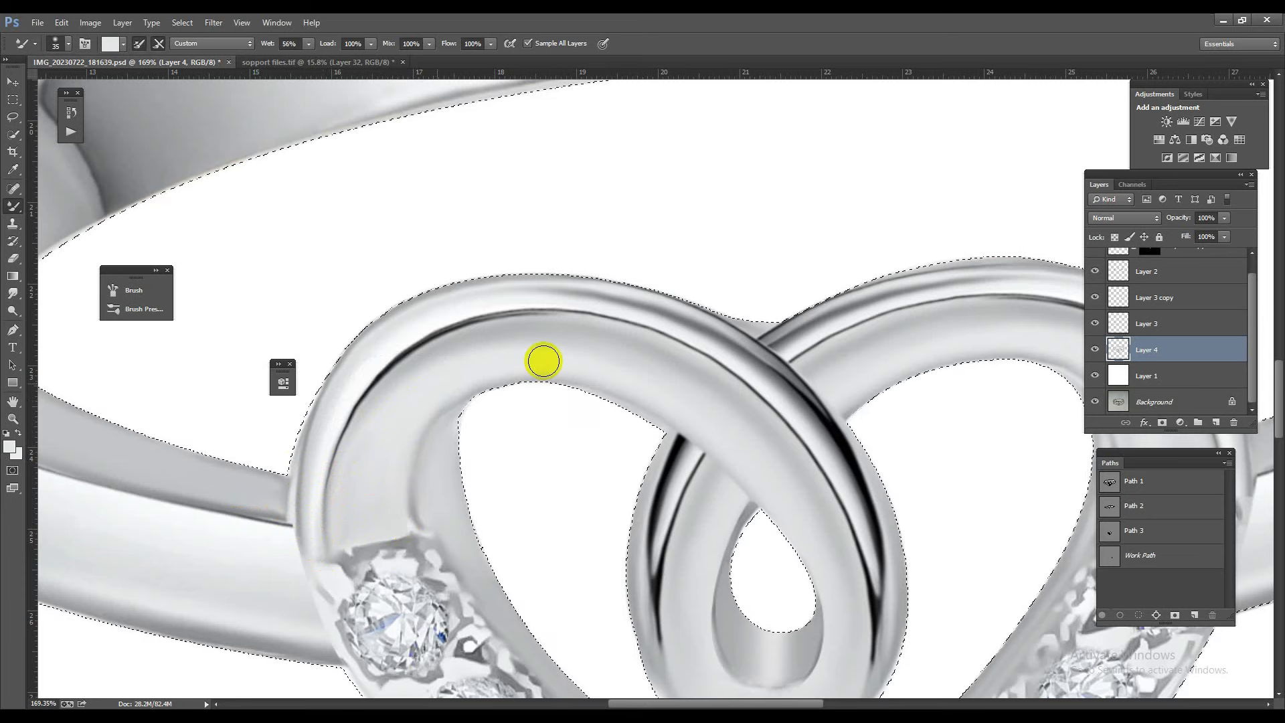
pyautogui.scroll(-5, 588, 413)
pyautogui.scroll(4, 670, 566)
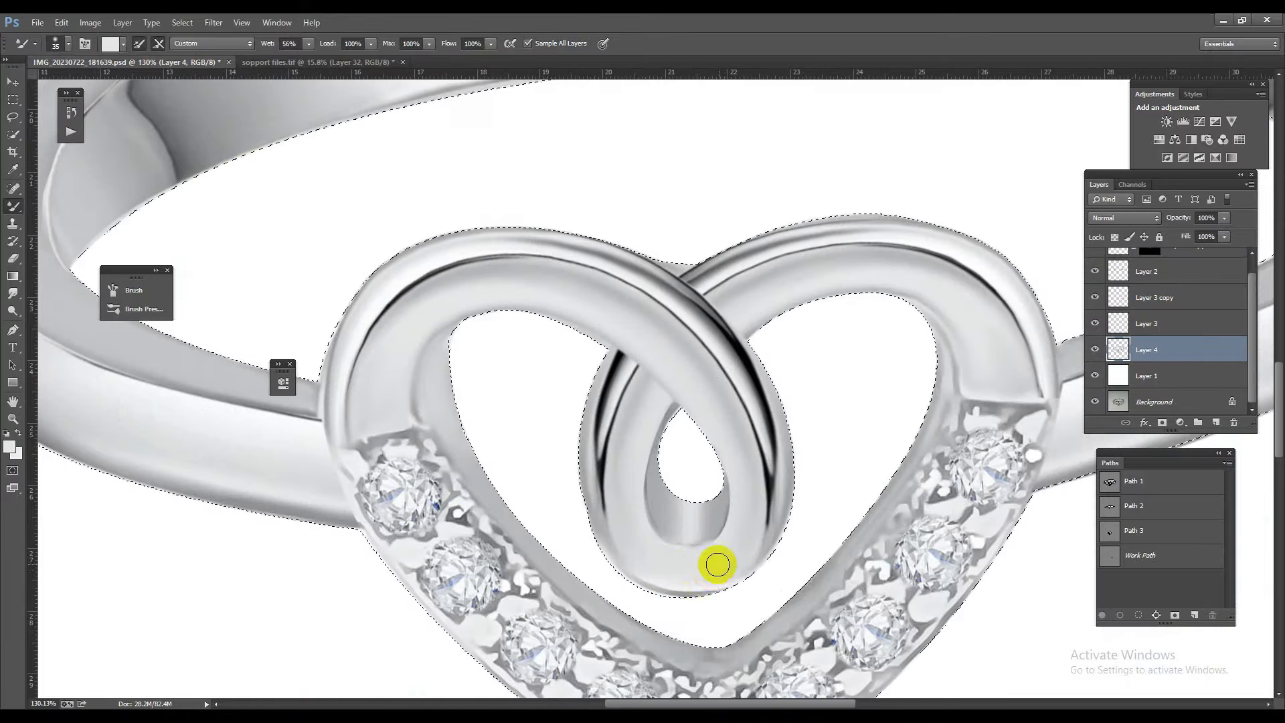
pyautogui.scroll(-3, 633, 560)
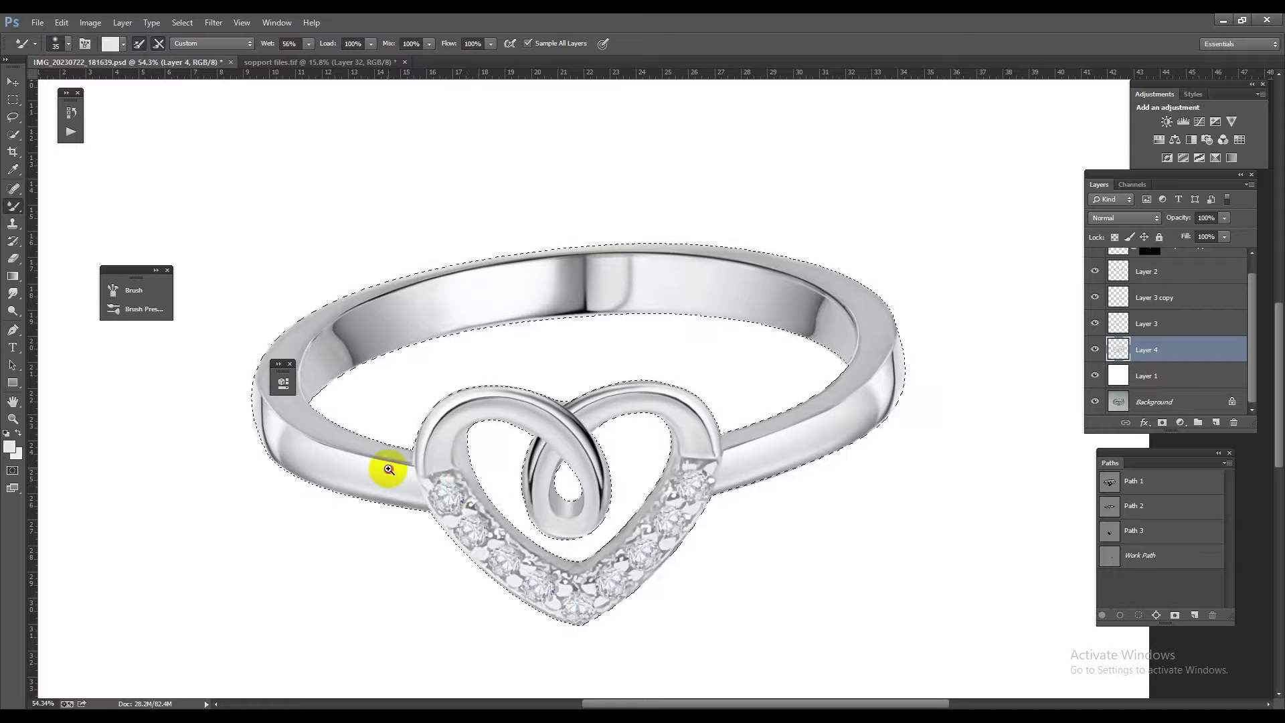
pyautogui.scroll(3, 382, 467)
pyautogui.scroll(-2, 389, 480)
pyautogui.scroll(2, 389, 479)
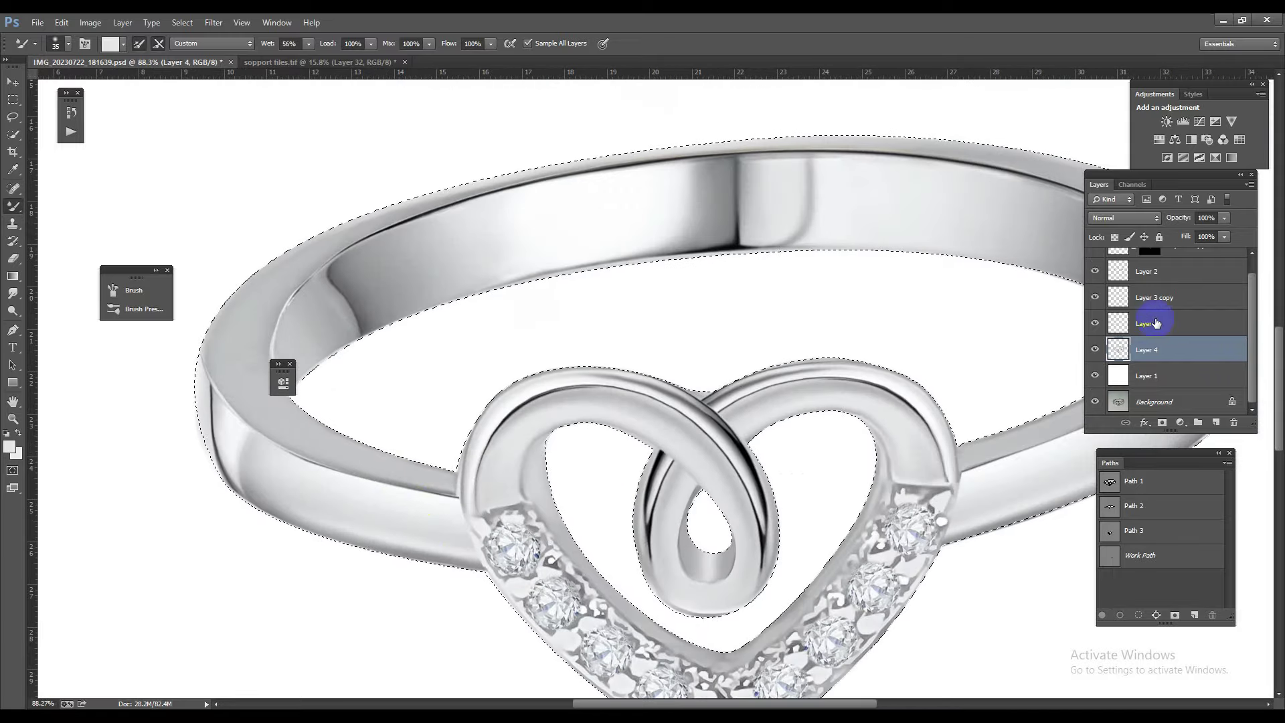
# Step: Hide the Layer 3 band layers and clear the ring selection
pyautogui.click(1127, 305)
pyautogui.click(1095, 297)
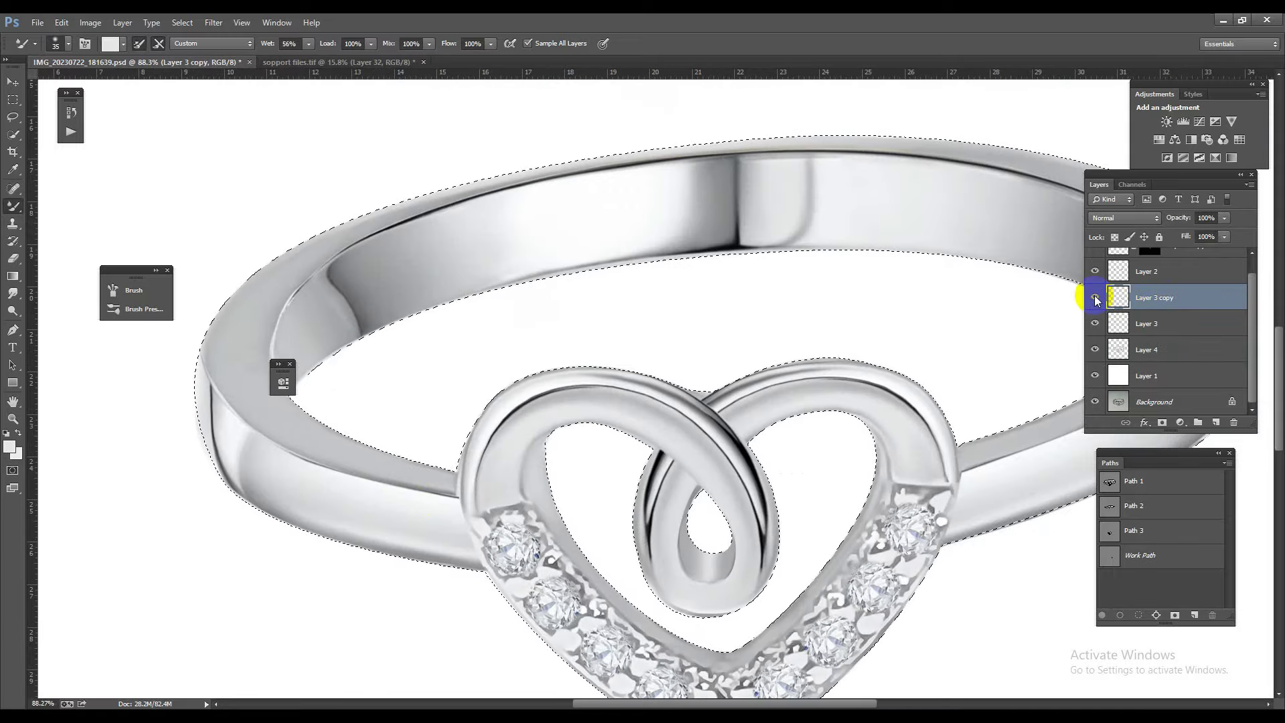
pyautogui.click(1095, 324)
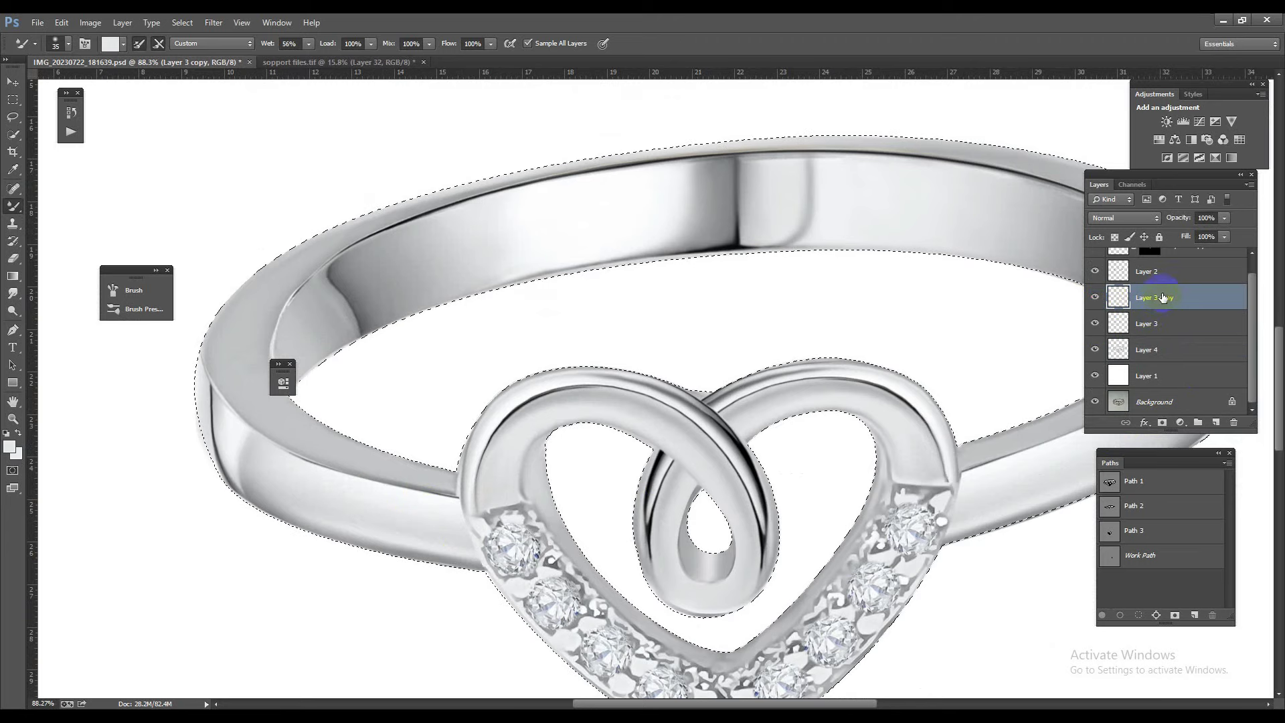
pyautogui.hotkey('ctrl', 'd')
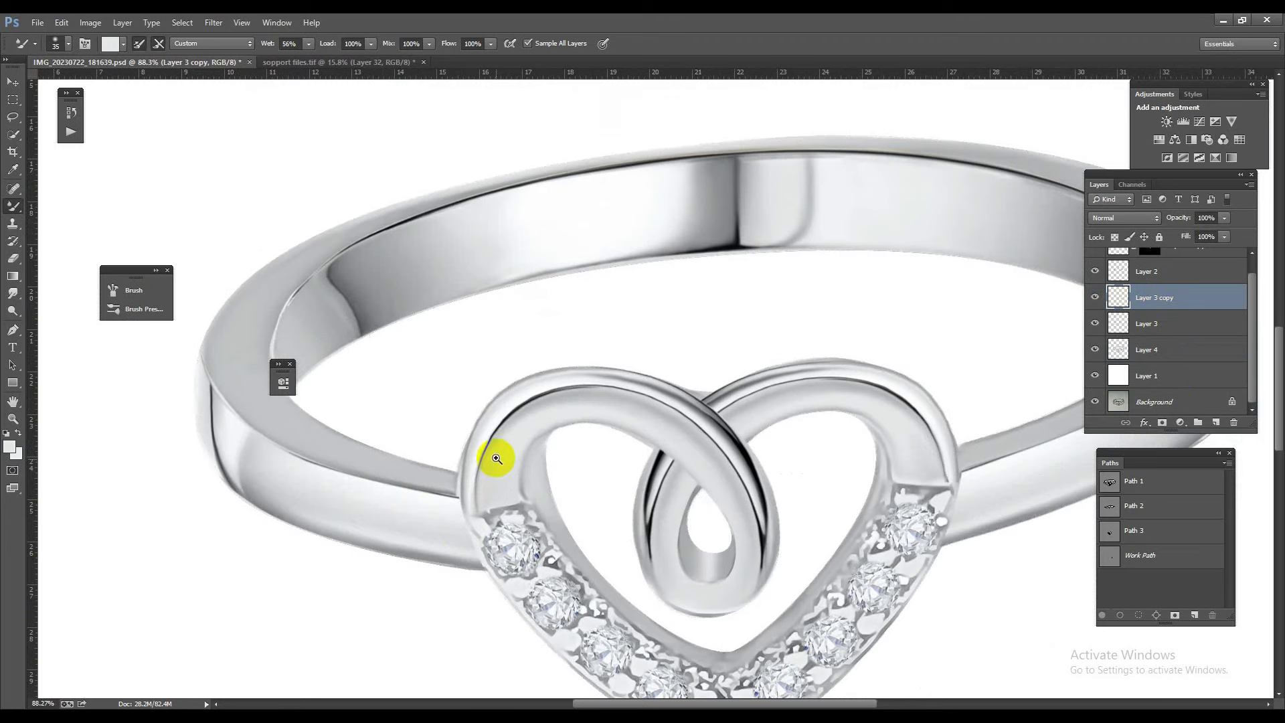
# Step: Inspect the right band, then merge Layer 2 through Layer 4 into Layer 2
pyautogui.scroll(-5, 497, 459)
pyautogui.scroll(2, 680, 422)
pyautogui.scroll(3, 731, 362)
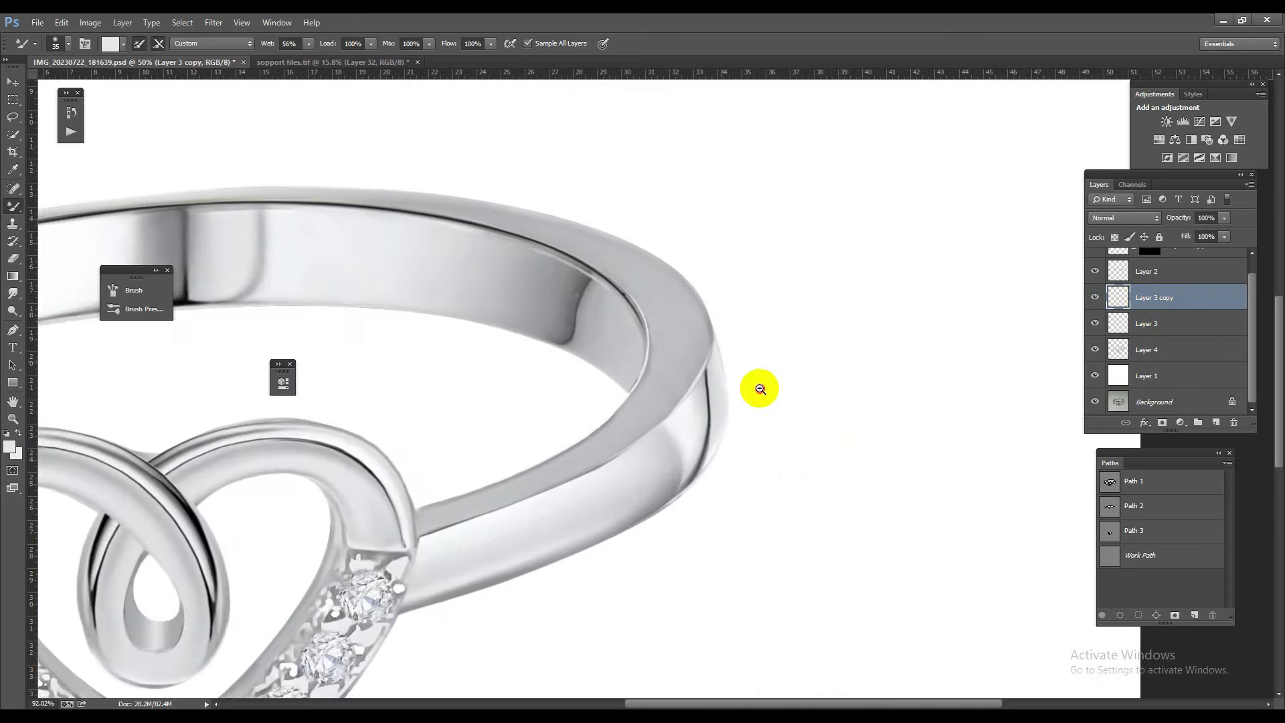
pyautogui.moveTo(759, 389); pyautogui.dragTo(791, 413)
pyautogui.scroll(-5, 734, 430)
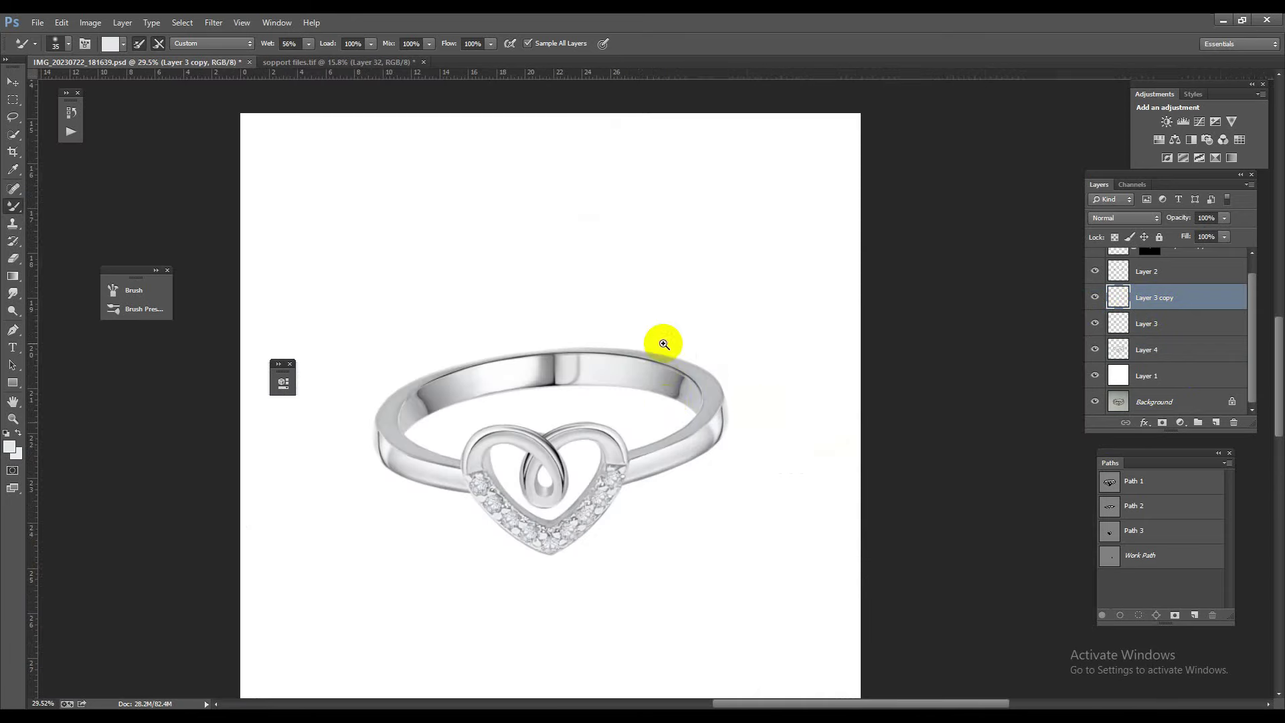
pyautogui.scroll(2, 700, 424)
pyautogui.scroll(1, 702, 431)
pyautogui.scroll(-1, 703, 430)
pyautogui.scroll(1, 680, 411)
pyautogui.scroll(1, 698, 436)
pyautogui.scroll(-3, 691, 428)
pyautogui.scroll(4, 696, 415)
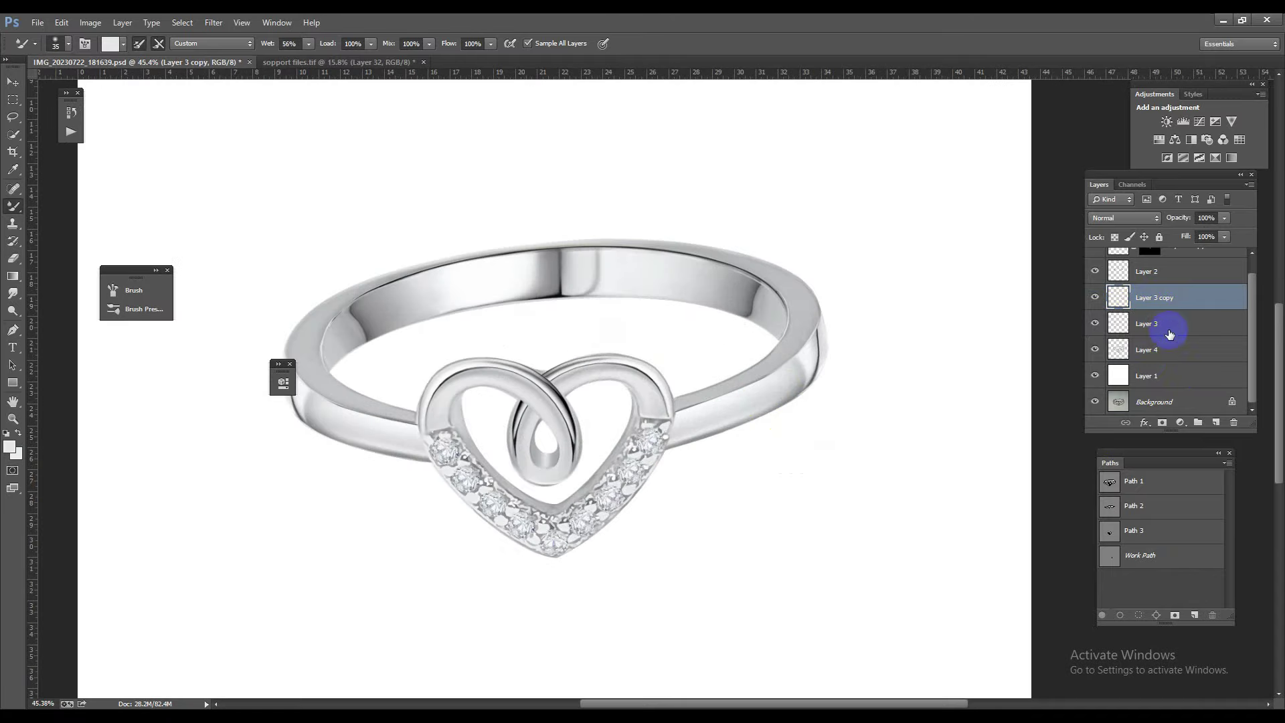
pyautogui.scroll(1, 1176, 294)
pyautogui.click(1176, 286)
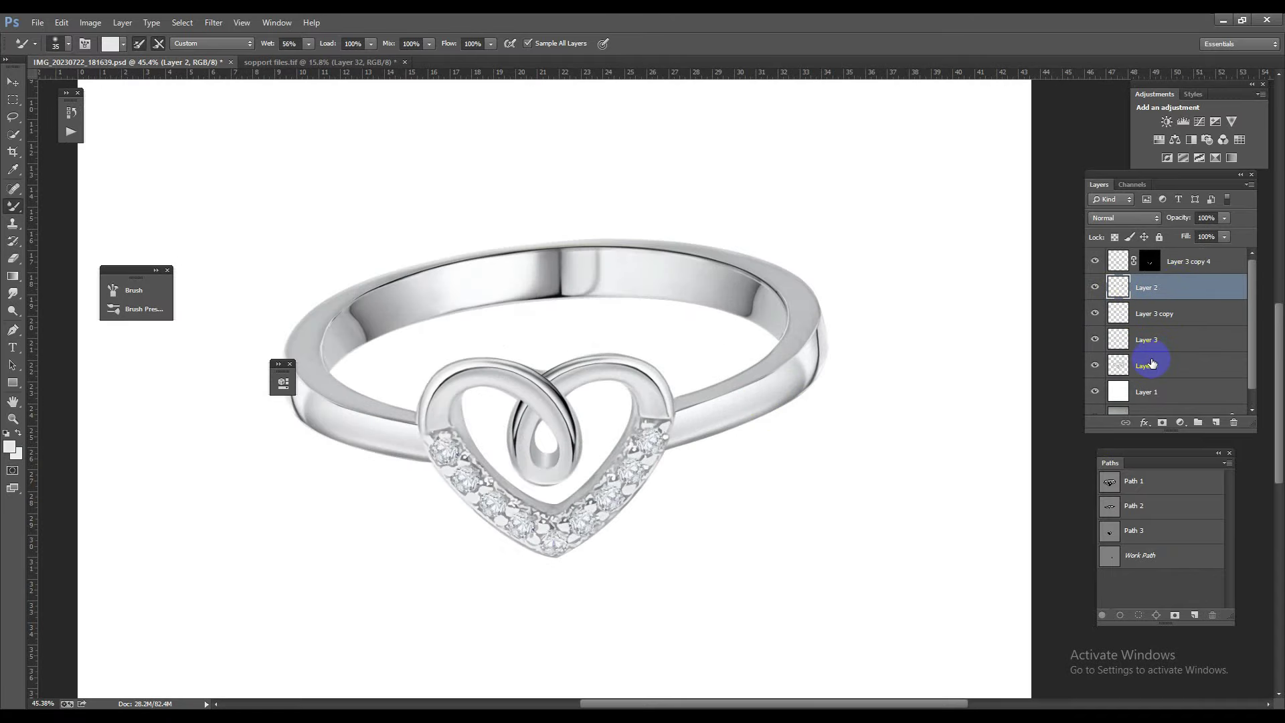
pyautogui.keyDown('shift'); pyautogui.click(1151, 364); pyautogui.keyUp('shift')
pyautogui.hotkey('ctrl', 'e')
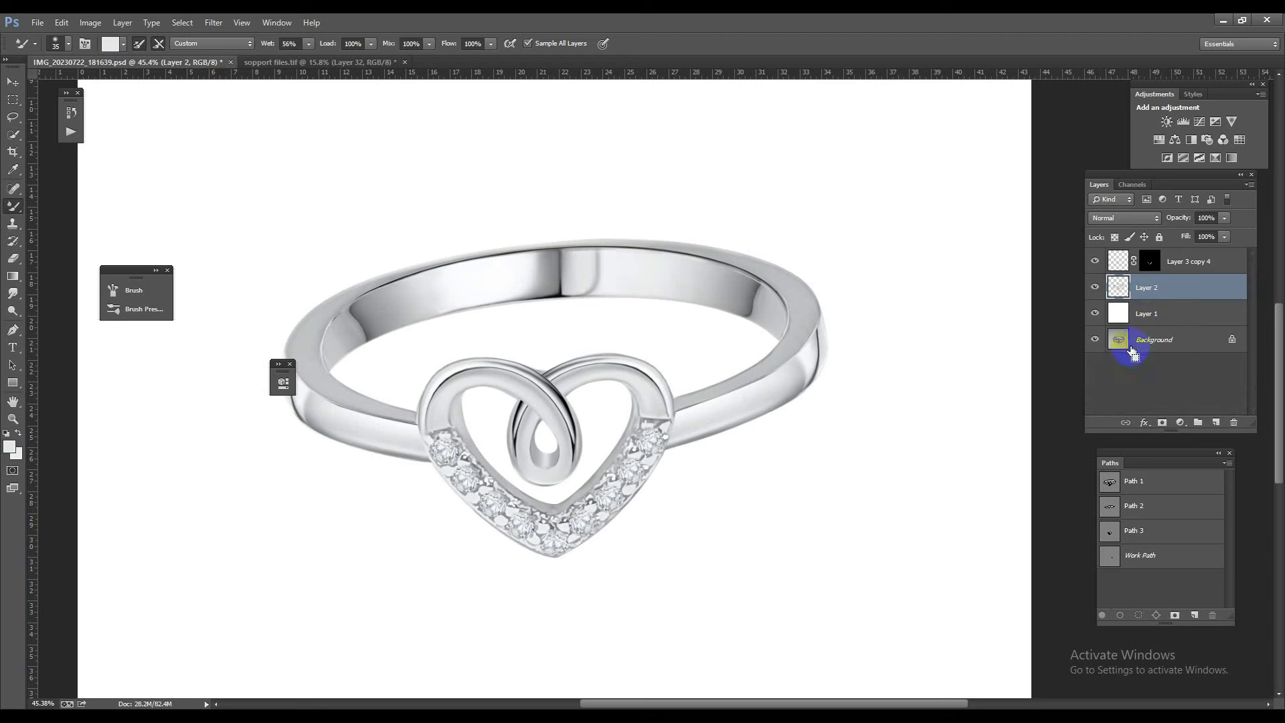
# Step: On a new layer, test a light grey fill in Color blend mode, then undo it
pyautogui.click(1216, 422)
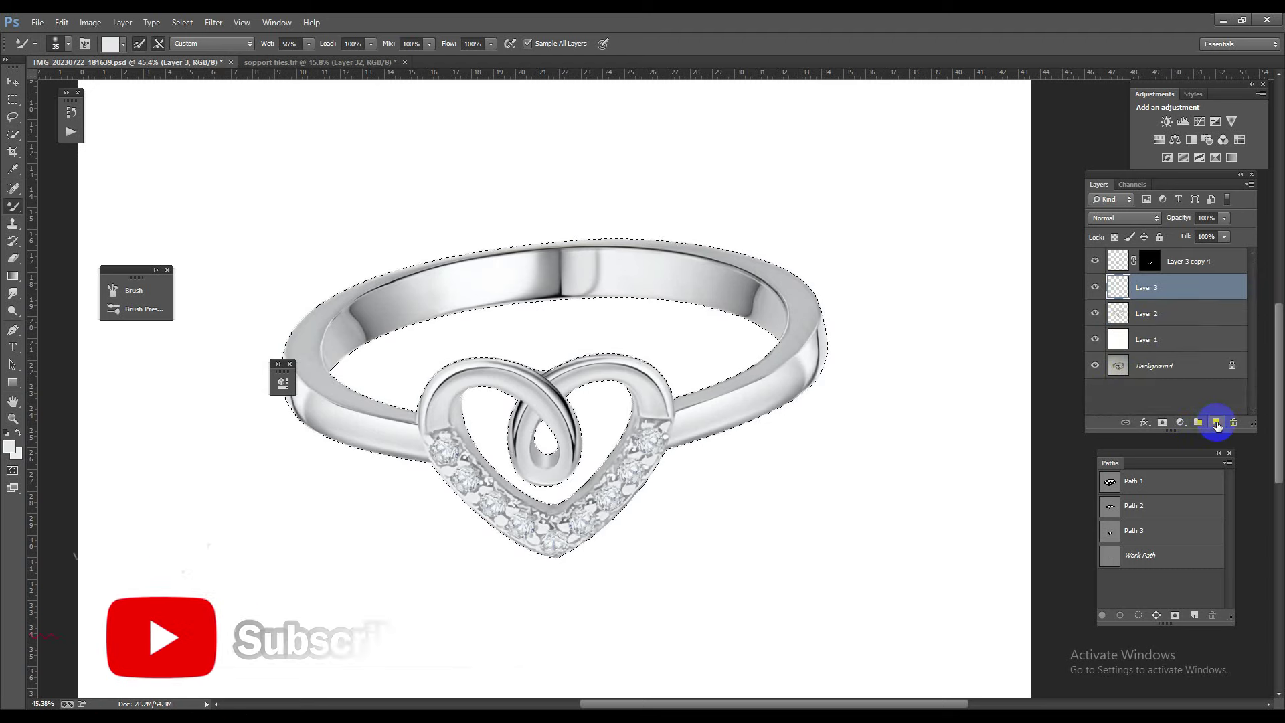
pyautogui.hotkey('alt', 'BackSpace')
pyautogui.click(1125, 217)
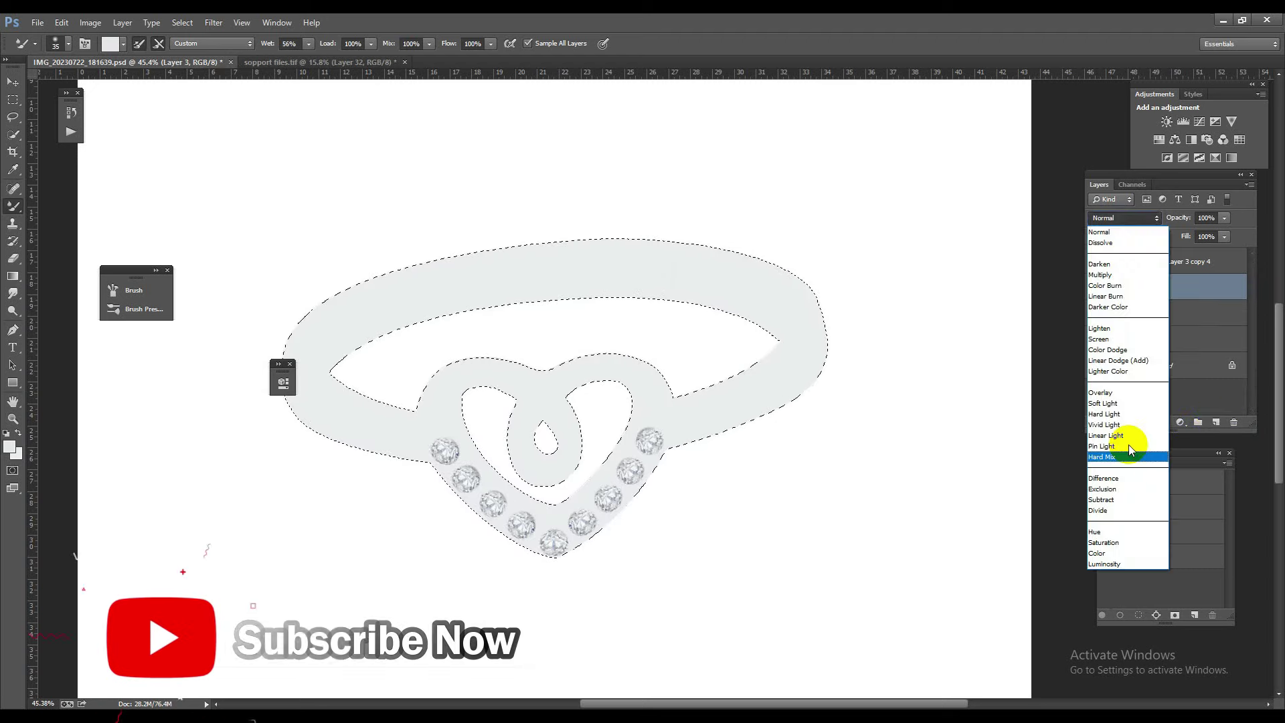
pyautogui.click(1111, 544)
pyautogui.hotkey('ctrl', 'alt', 'z')
pyautogui.hotkey('ctrl', 'alt', 'z')
pyautogui.hotkey('ctrl', 'alt', 'z')
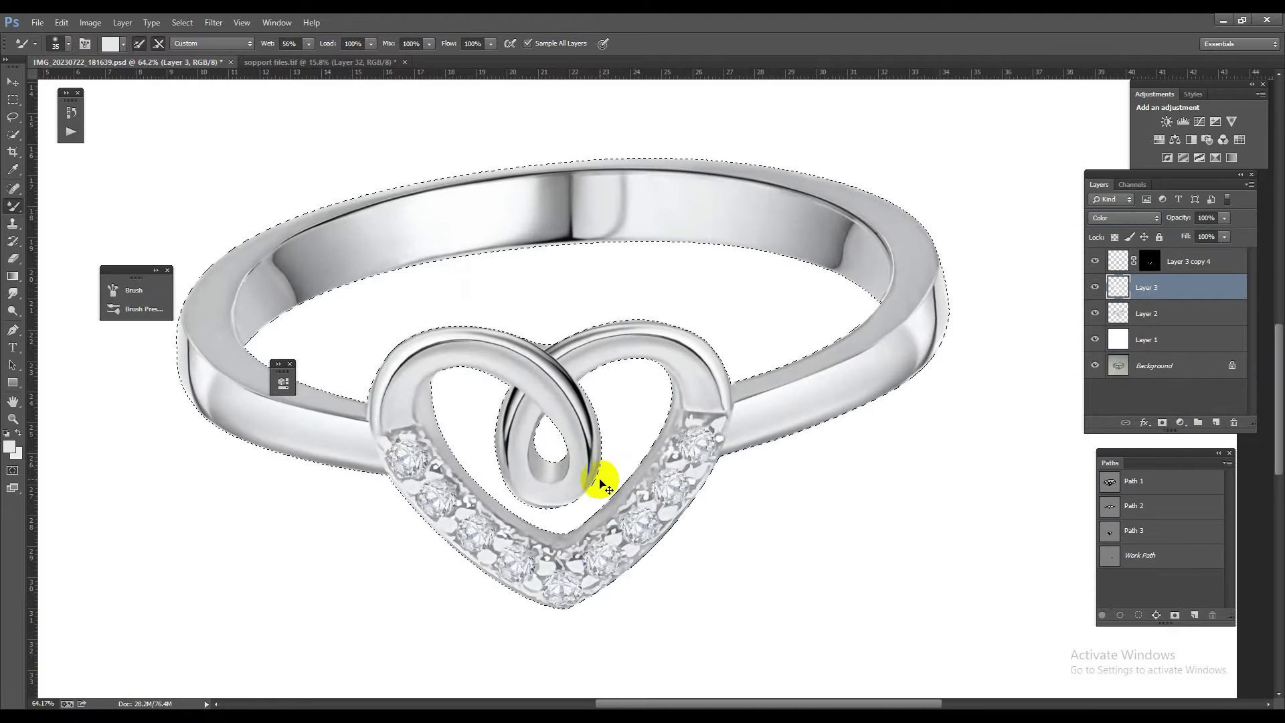
pyautogui.moveTo(677, 401)
pyautogui.mouseDown()
pyautogui.moveTo(719, 442)
pyautogui.moveTo(653, 393)
pyautogui.mouseUp()
pyautogui.moveTo(696, 573)
pyautogui.mouseDown()
pyautogui.moveTo(708, 573)
pyautogui.moveTo(660, 488)
pyautogui.mouseUp()
pyautogui.moveTo(473, 381)
pyautogui.mouseDown()
pyautogui.moveTo(490, 392)
pyautogui.moveTo(668, 206)
pyautogui.moveTo(647, 296)
pyautogui.mouseUp()
pyautogui.hotkey('ctrl', '1')
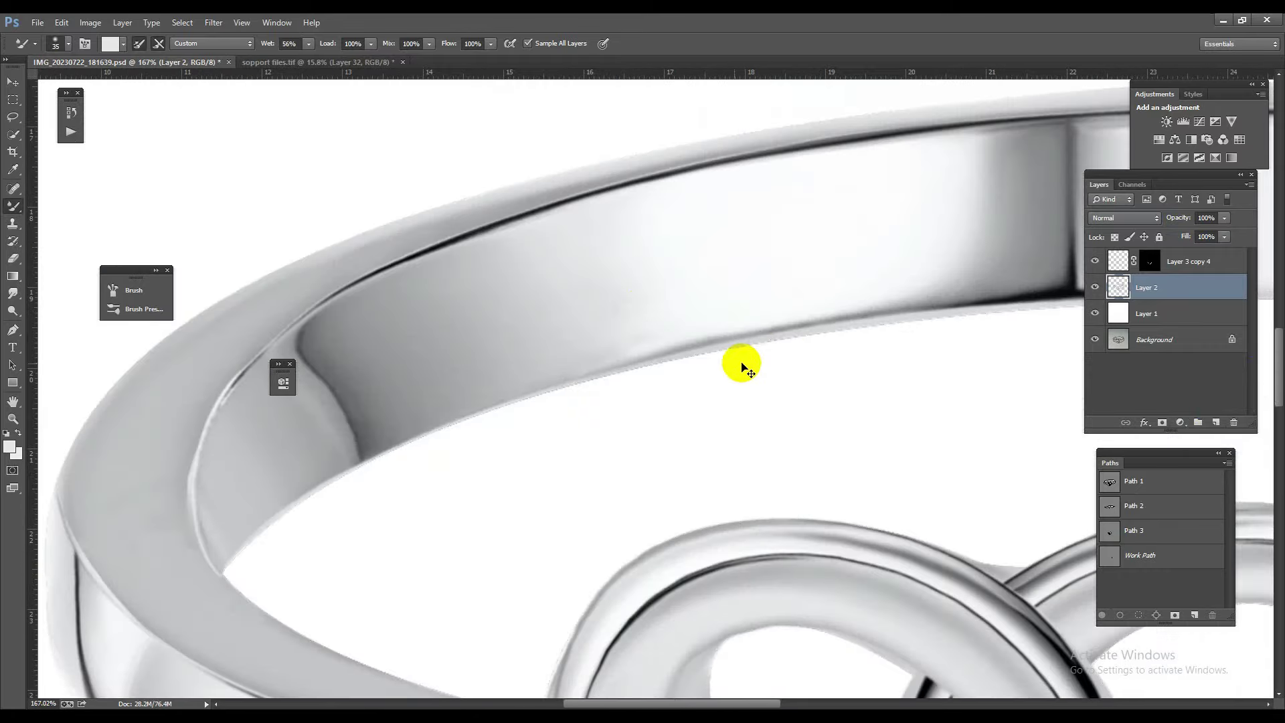
pyautogui.hotkey('ctrl', '0')
# Step: Load the ring outline from Path 2 as a selection and feather it by 1 pixel
pyautogui.keyDown('ctrl'); pyautogui.click(1155, 504); pyautogui.keyUp('ctrl')
pyautogui.moveTo(779, 384); pyautogui.dragTo(826, 410)
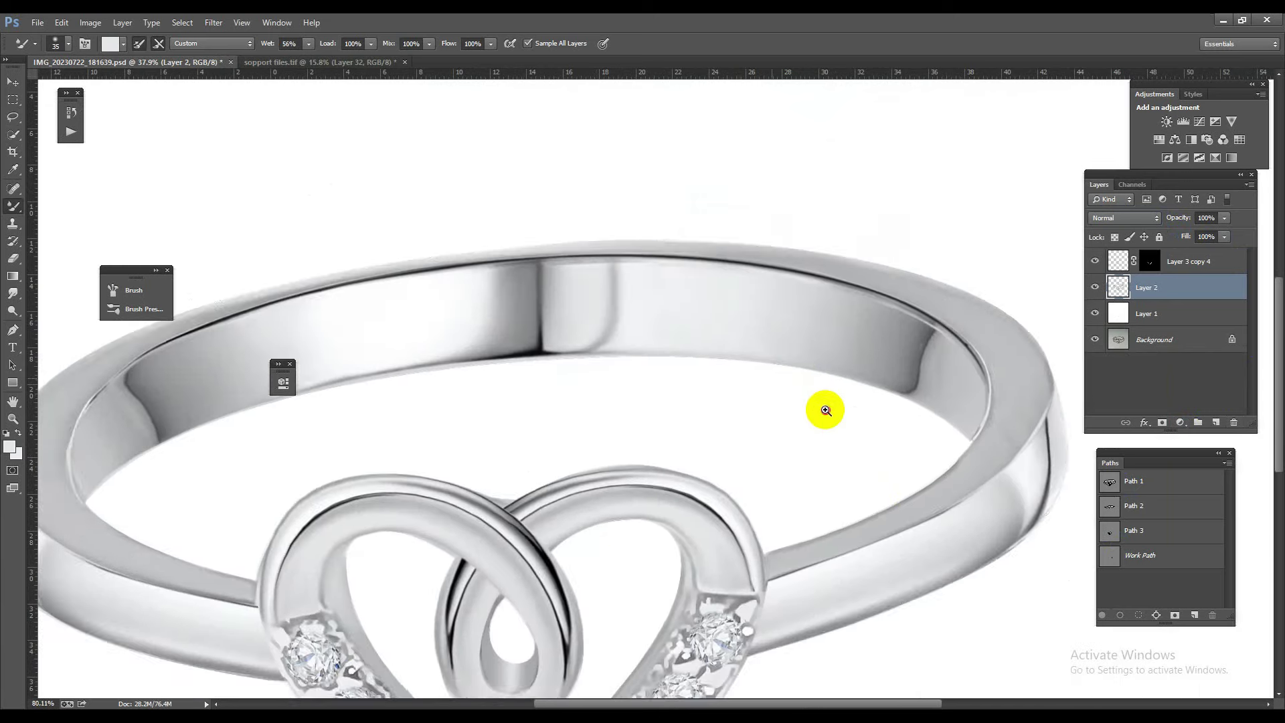
pyautogui.moveTo(737, 367)
pyautogui.mouseDown()
pyautogui.moveTo(769, 371)
pyautogui.moveTo(798, 434)
pyautogui.moveTo(732, 339)
pyautogui.moveTo(663, 307)
pyautogui.moveTo(798, 431)
pyautogui.moveTo(721, 447)
pyautogui.moveTo(803, 339)
pyautogui.moveTo(824, 347)
pyautogui.mouseUp()
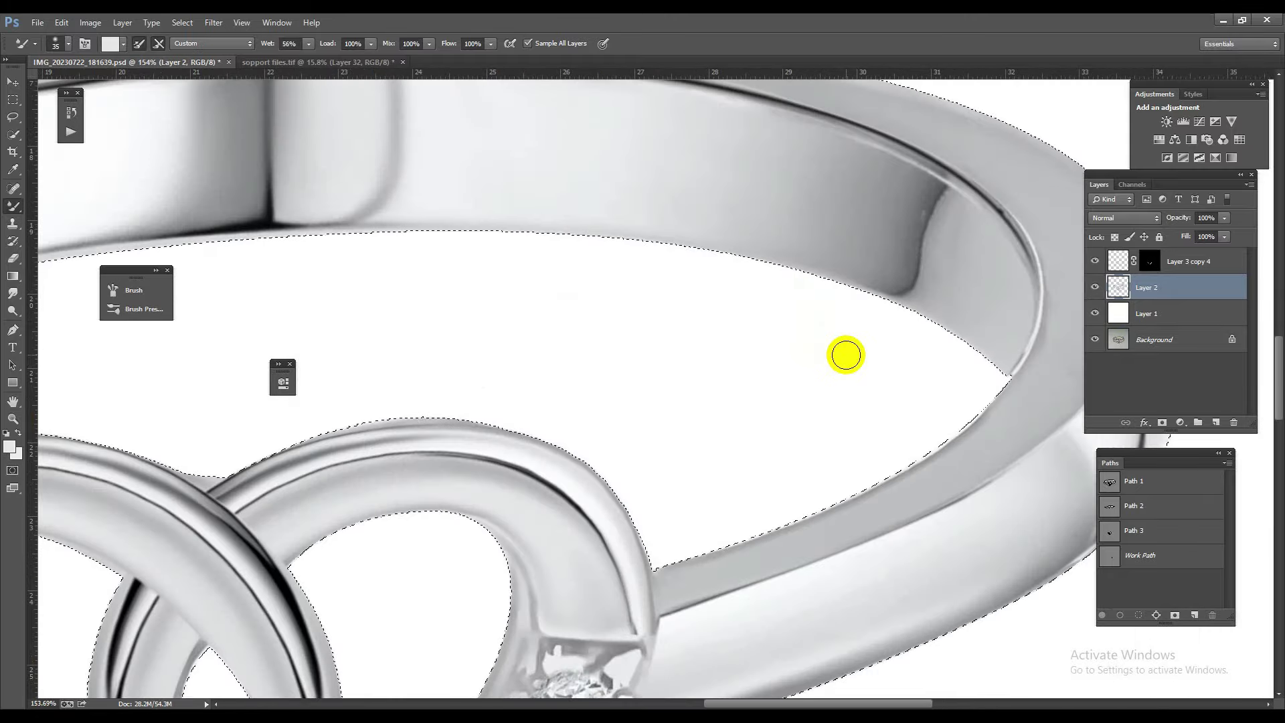
pyautogui.hotkey('shift', 'F6')
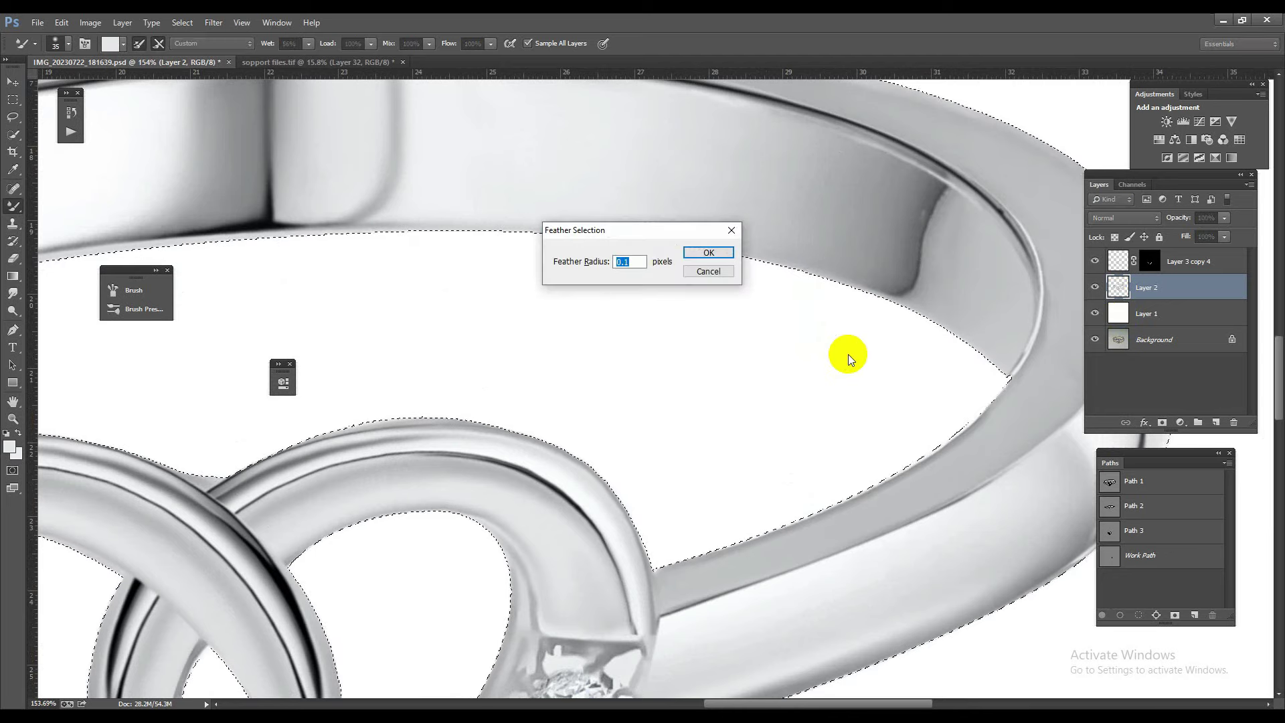
pyautogui.write('1')
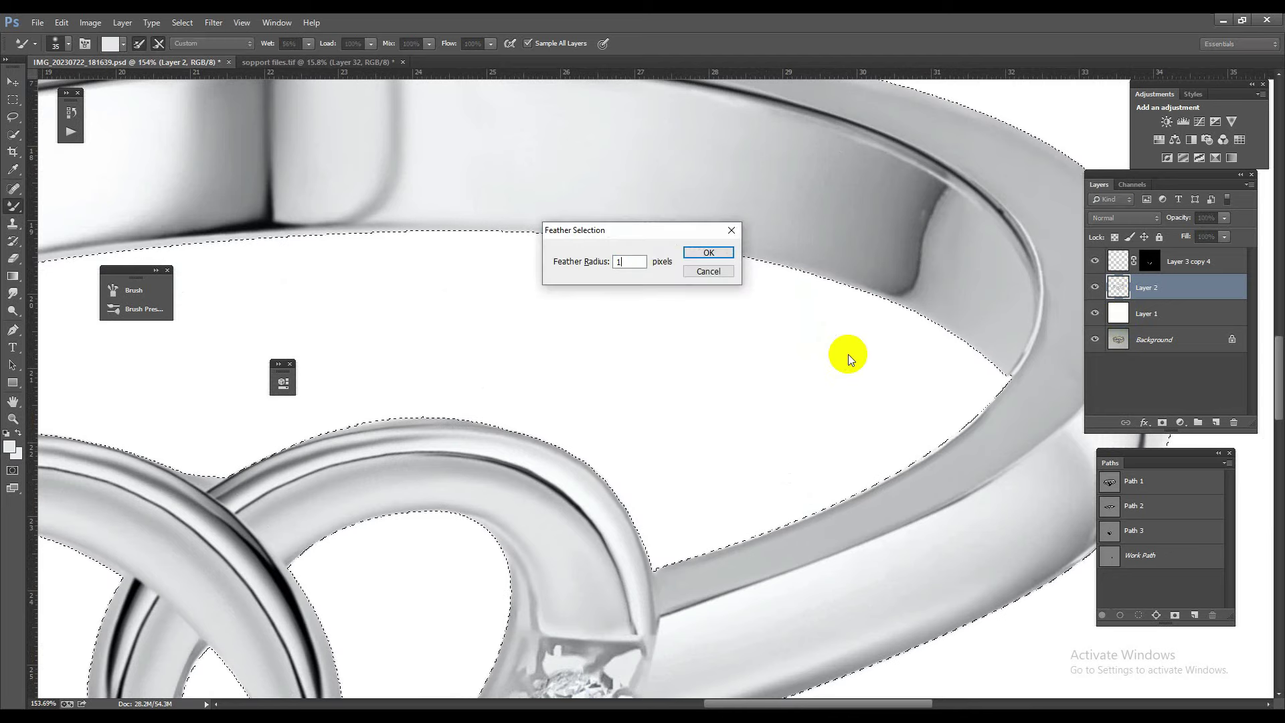
pyautogui.press('Return')
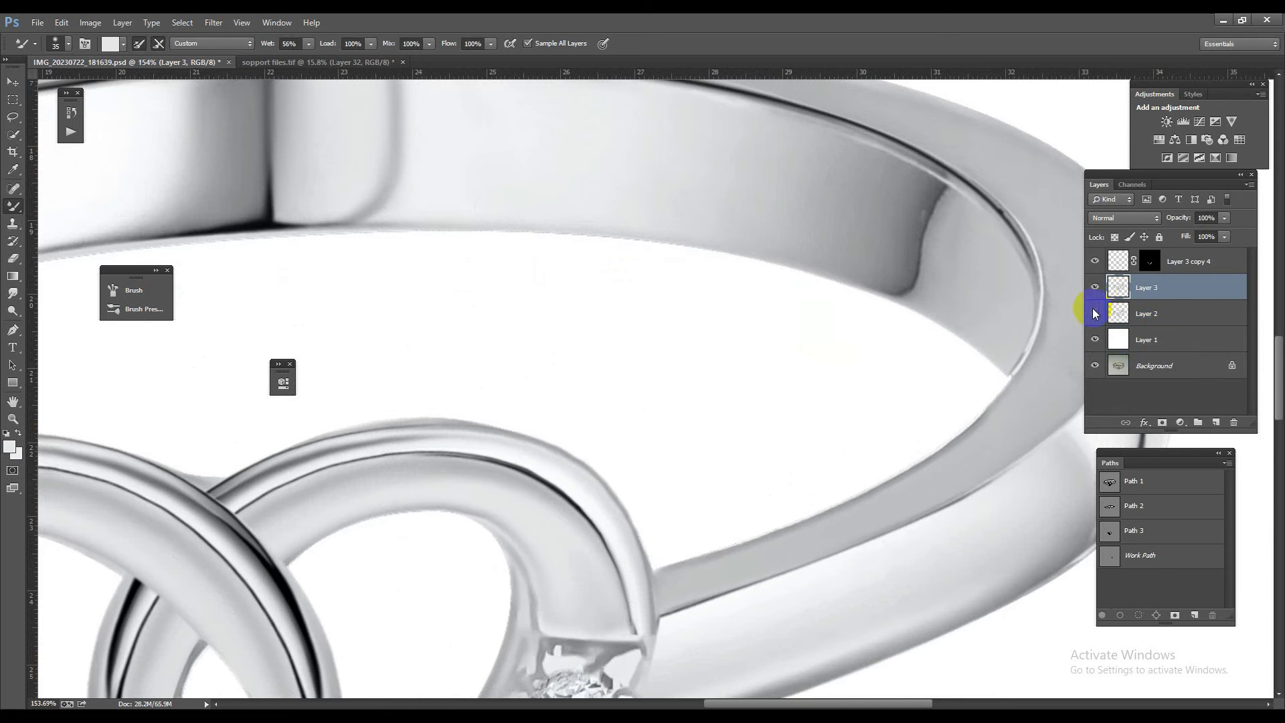
# Step: Hide Layer 2 and the white Layer 1 to reveal the original background
pyautogui.click(1095, 313)
pyautogui.moveTo(774, 347)
pyautogui.mouseDown()
pyautogui.moveTo(508, 327)
pyautogui.moveTo(751, 453)
pyautogui.moveTo(730, 413)
pyautogui.mouseUp()
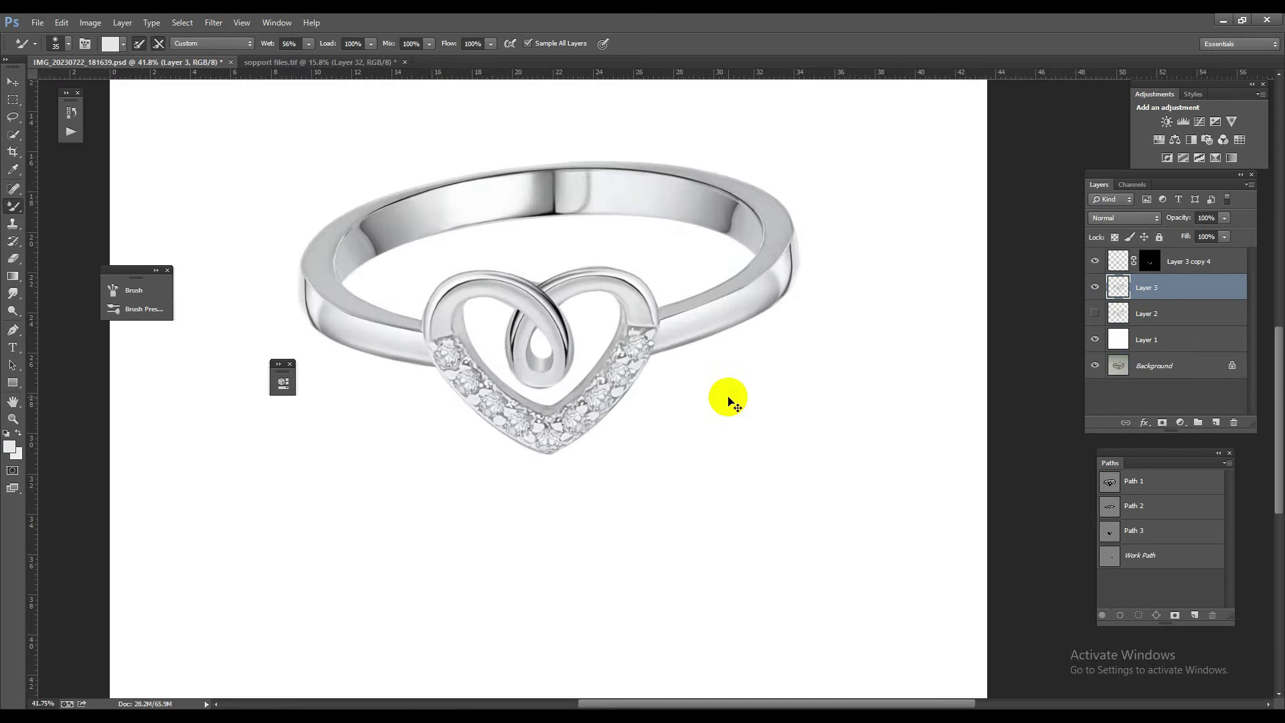
pyautogui.click(1095, 339)
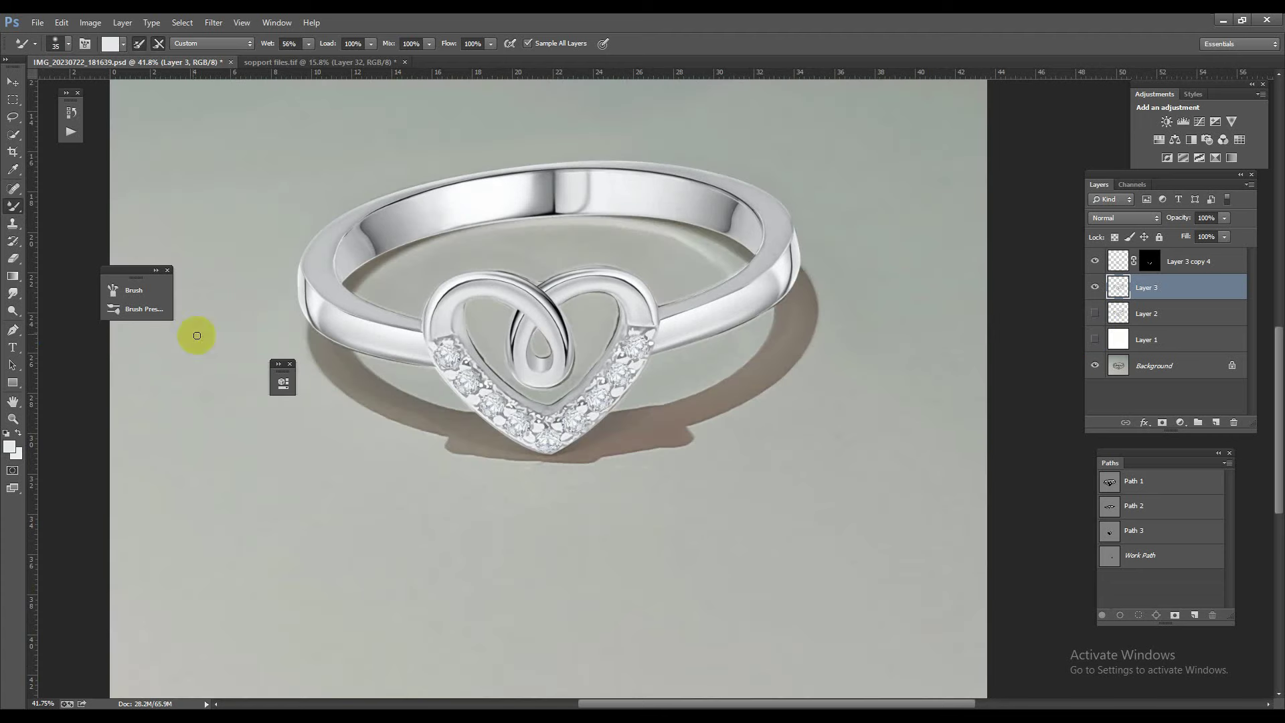
# Step: With the Pen tool, trace curved anchors along the upper shadow outline and the ring's inner edge
pyautogui.click(10, 329)
pyautogui.moveTo(654, 434); pyautogui.dragTo(696, 431)
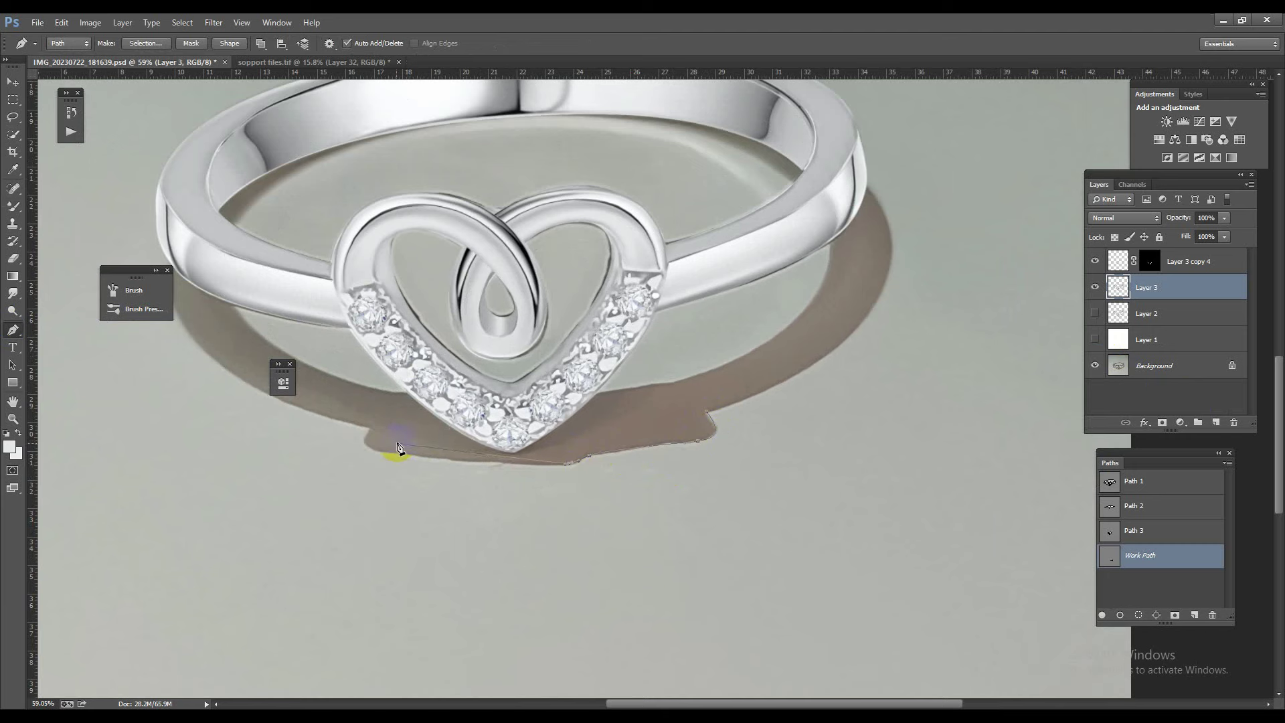
pyautogui.scroll(3, 370, 428)
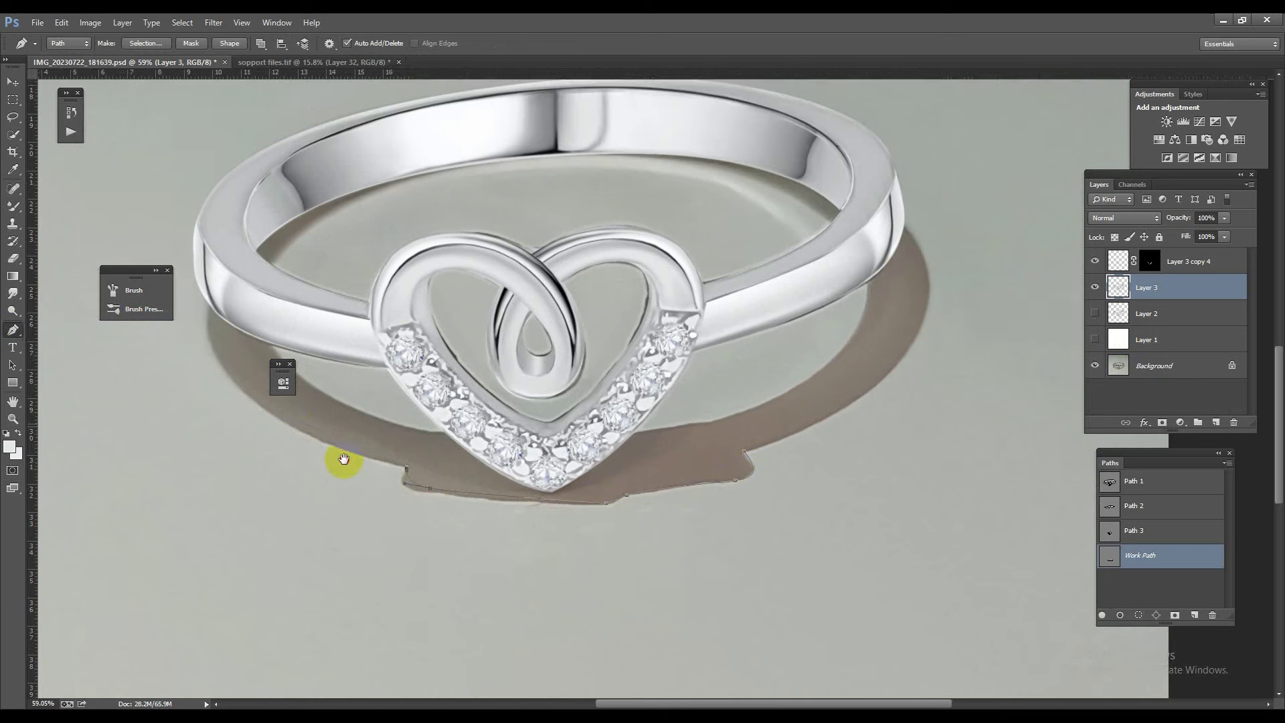
pyautogui.hscroll(-4, 406, 460)
pyautogui.click(379, 377)
pyautogui.moveTo(547, 284)
pyautogui.mouseDown()
pyautogui.moveTo(689, 248)
pyautogui.moveTo(673, 241)
pyautogui.mouseUp()
pyautogui.moveTo(1009, 288); pyautogui.dragTo(1073, 321)
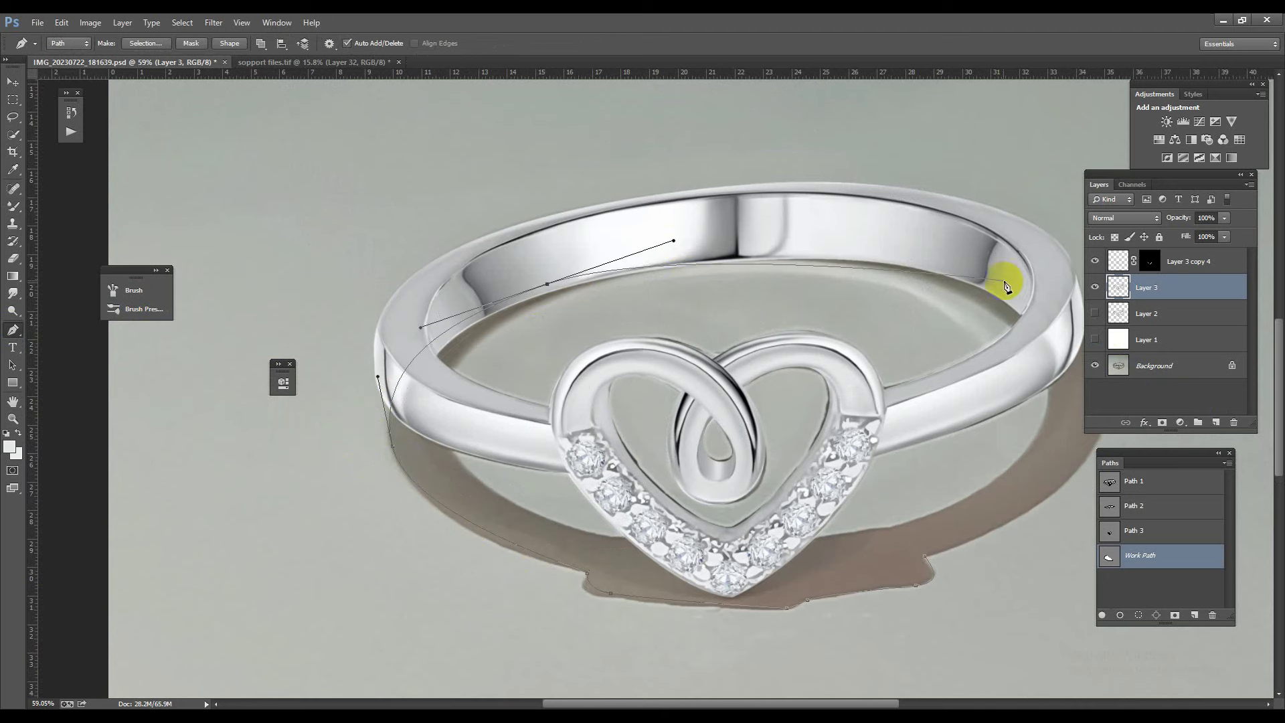
pyautogui.hscroll(5, 1073, 328)
pyautogui.moveTo(855, 310); pyautogui.dragTo(929, 416)
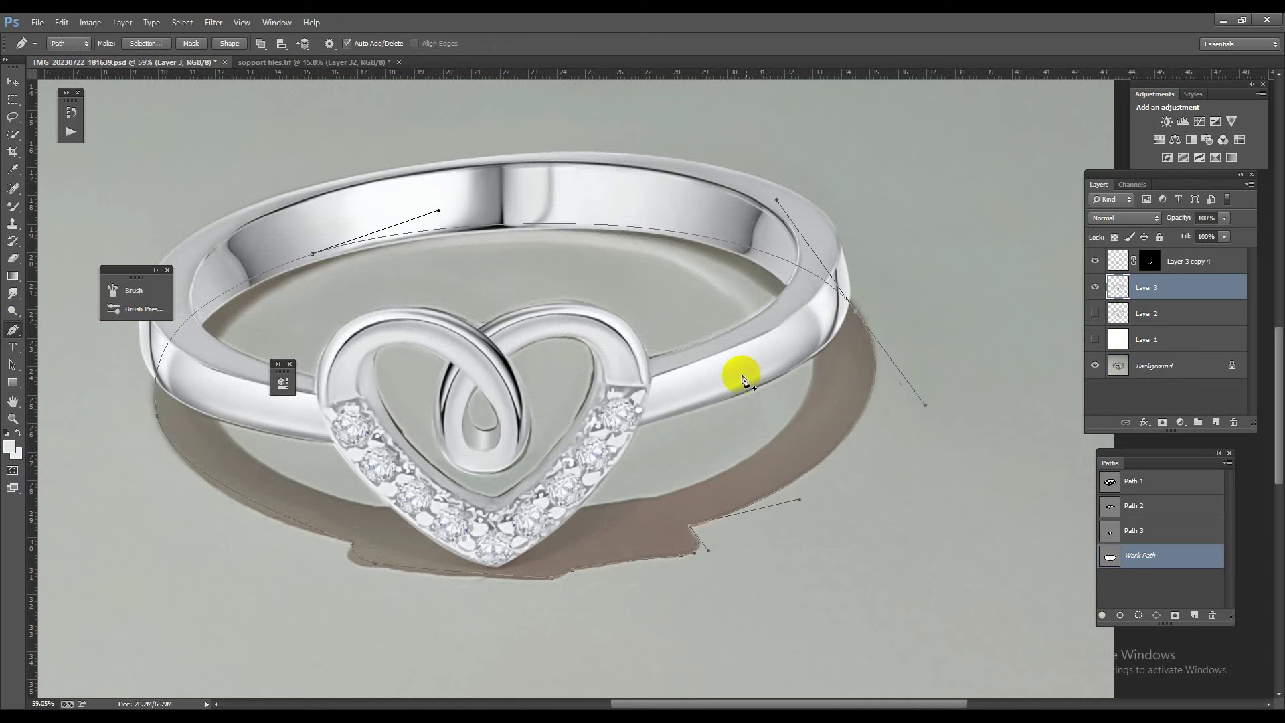
# Step: Continue curved anchors along the shadow's bottom, left side and inner band, closing the path
pyautogui.moveTo(791, 301); pyautogui.dragTo(764, 447)
pyautogui.click(558, 509)
pyautogui.moveTo(530, 514); pyautogui.dragTo(499, 526)
pyautogui.moveTo(207, 405); pyautogui.dragTo(188, 355)
pyautogui.moveTo(418, 240); pyautogui.dragTo(594, 208)
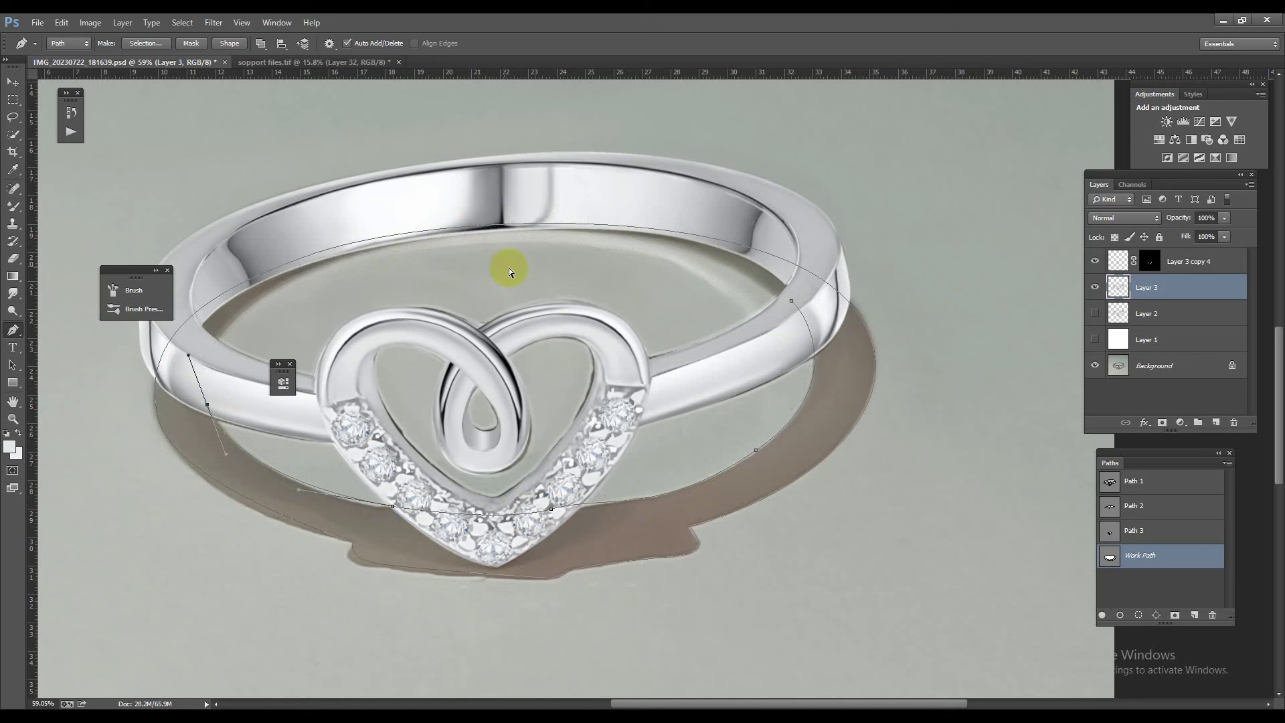
pyautogui.moveTo(660, 235); pyautogui.dragTo(654, 231)
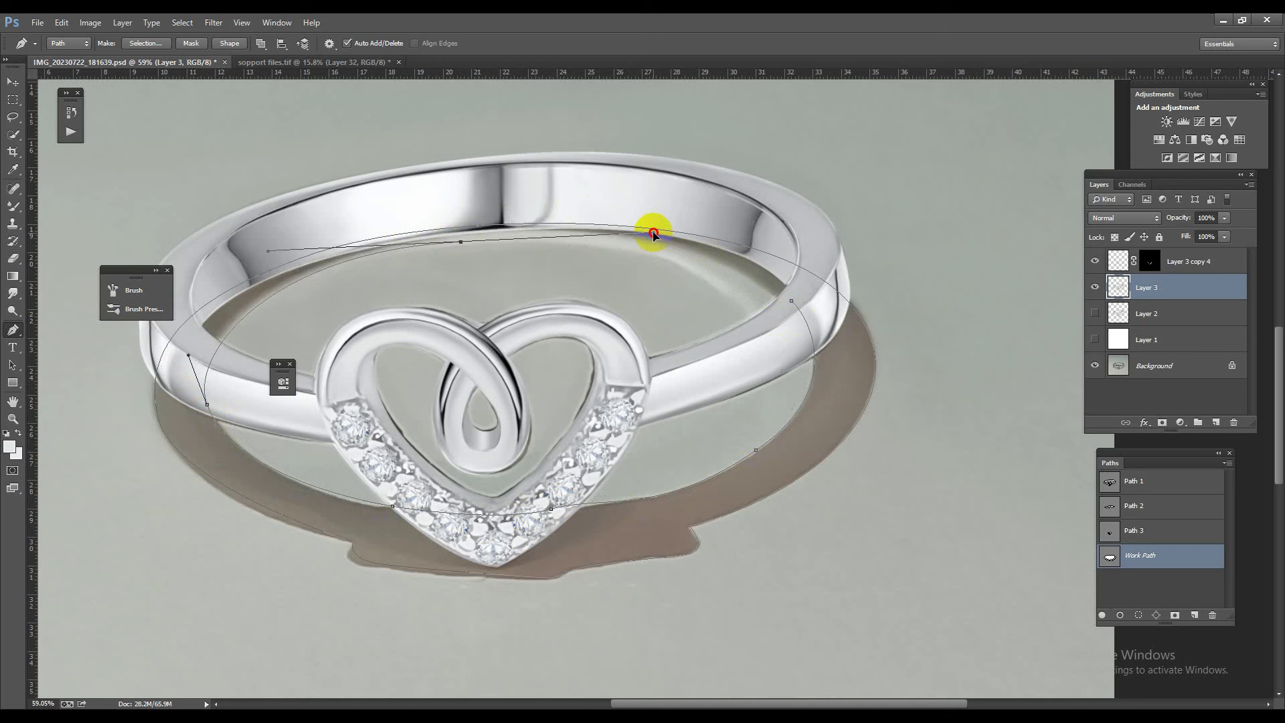
pyautogui.click(784, 304)
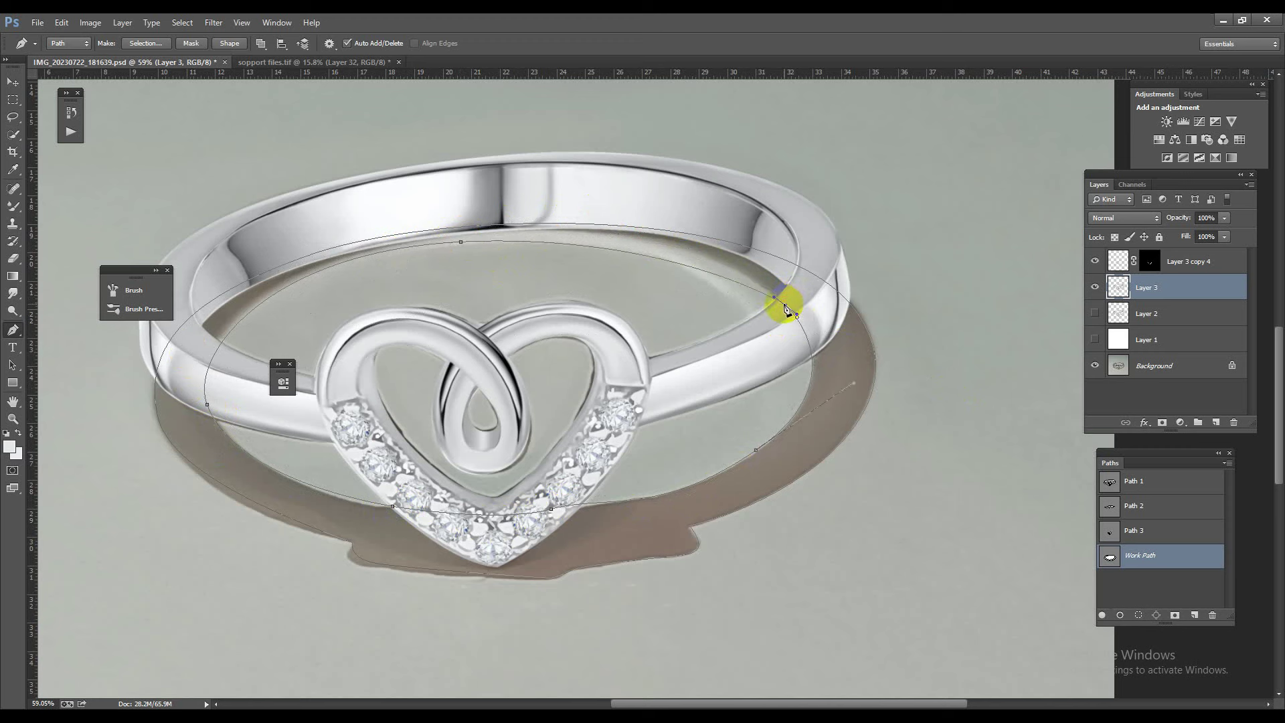
pyautogui.moveTo(787, 310); pyautogui.dragTo(791, 312)
pyautogui.keyDown('alt'); pyautogui.click(787, 308); pyautogui.keyUp('alt')
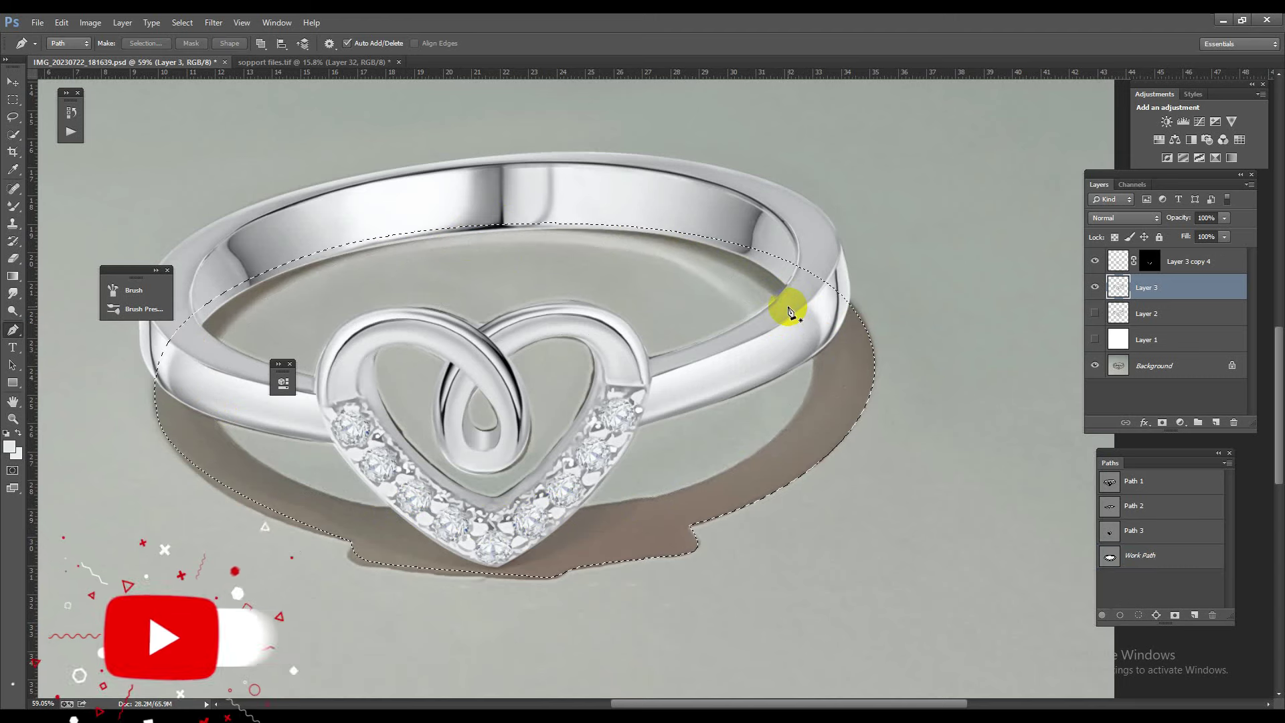
# Step: Load the shadow path as a selection and copy it to a new Layer 4 above Layer 1
pyautogui.hotkey('ctrl', 'Return')
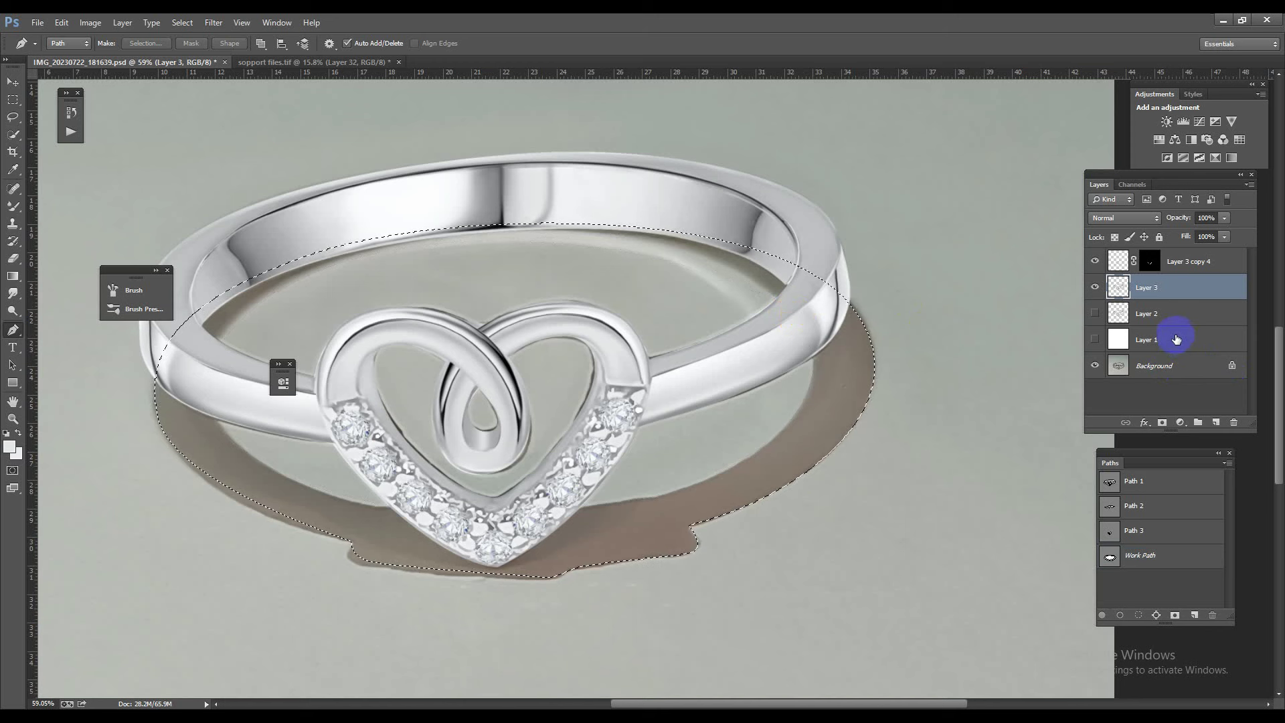
pyautogui.click(1168, 365)
pyautogui.hotkey('ctrl', 'j')
pyautogui.moveTo(1169, 368); pyautogui.dragTo(1161, 337)
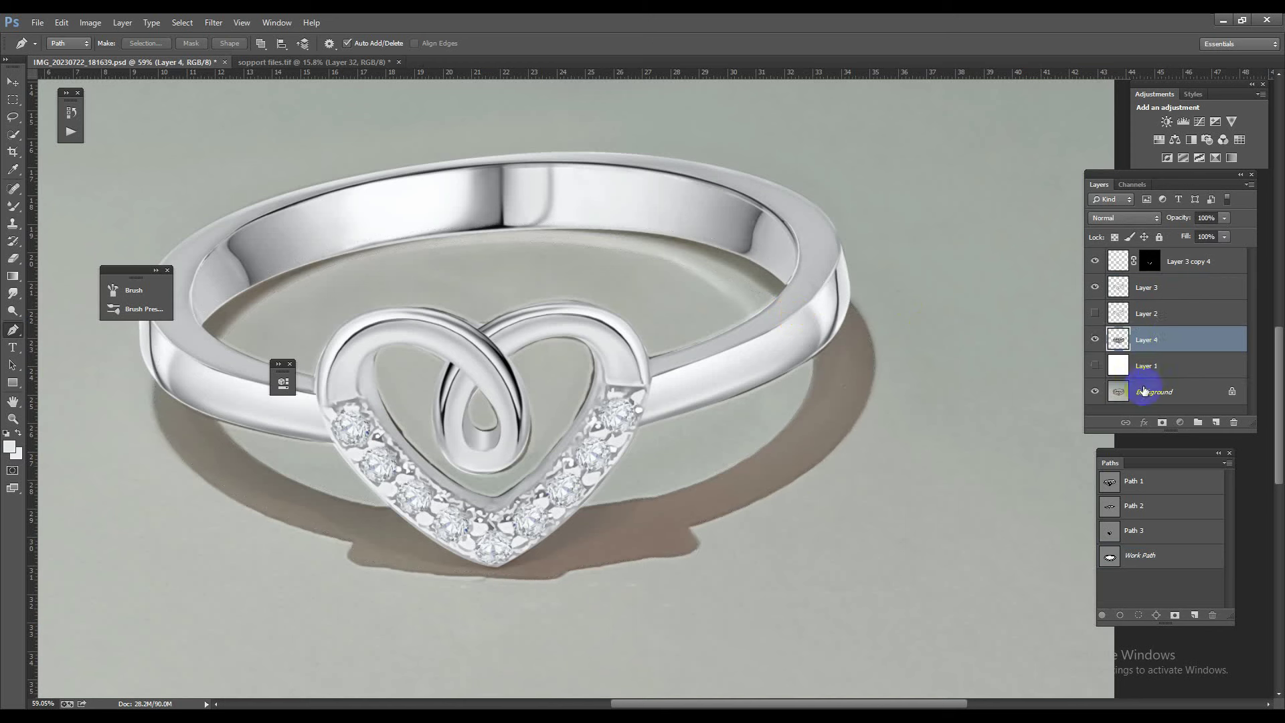
# Step: Reload the work path as the shadow selection and turn on Layer 1's white backdrop
pyautogui.click(1109, 557)
pyautogui.scroll(-3, 511, 459)
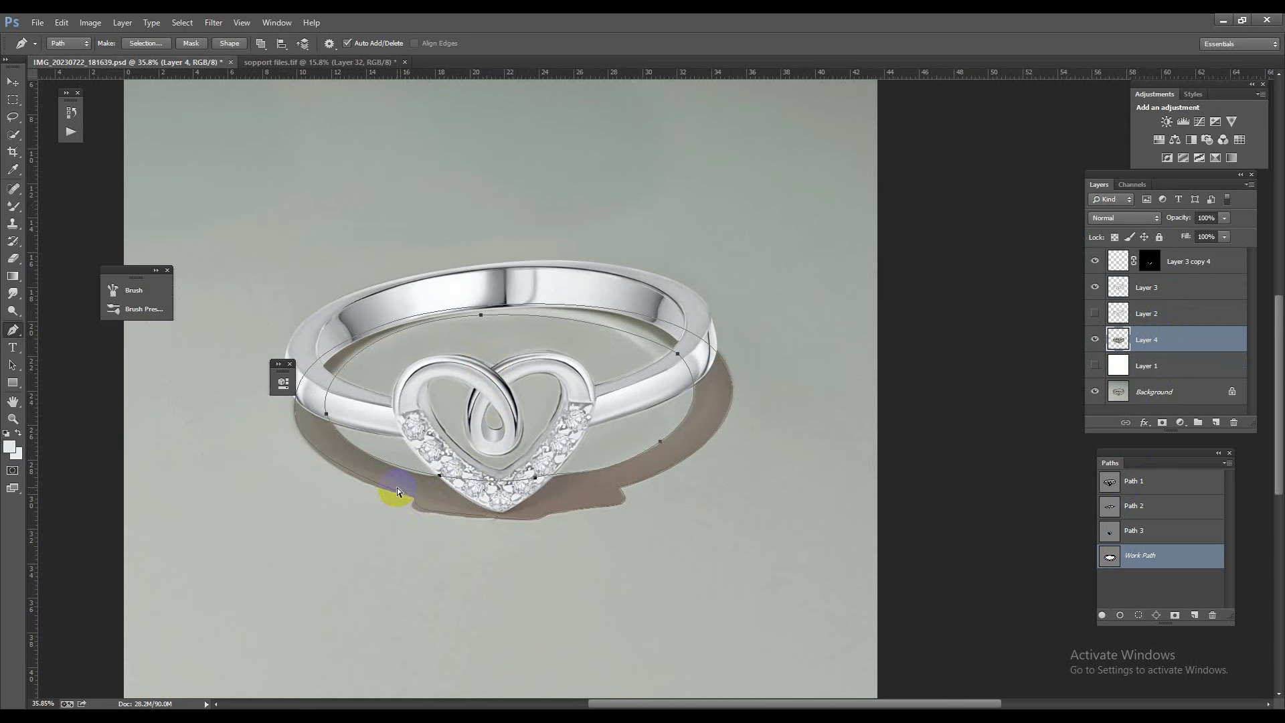
pyautogui.moveTo(410, 500); pyautogui.dragTo(427, 509)
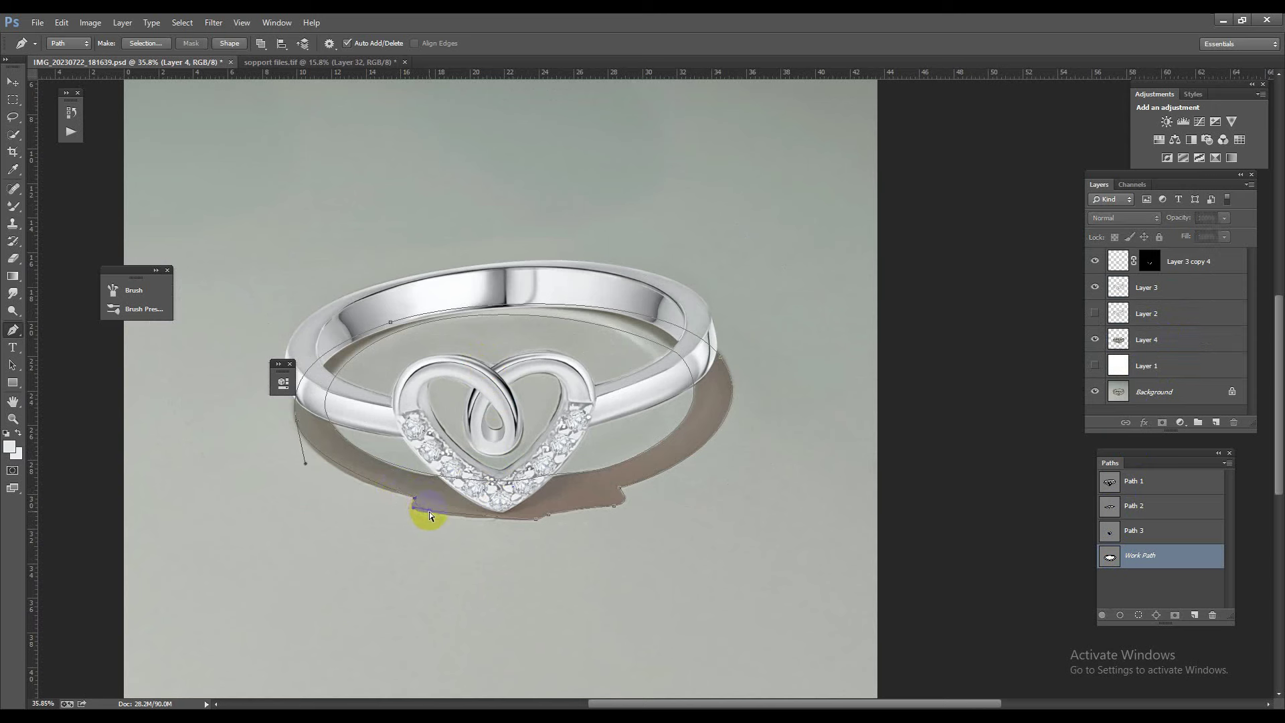
pyautogui.hotkey('ctrl', 'z')
pyautogui.click(1122, 366)
pyautogui.keyDown('ctrl'); pyautogui.click(1111, 557); pyautogui.keyUp('ctrl')
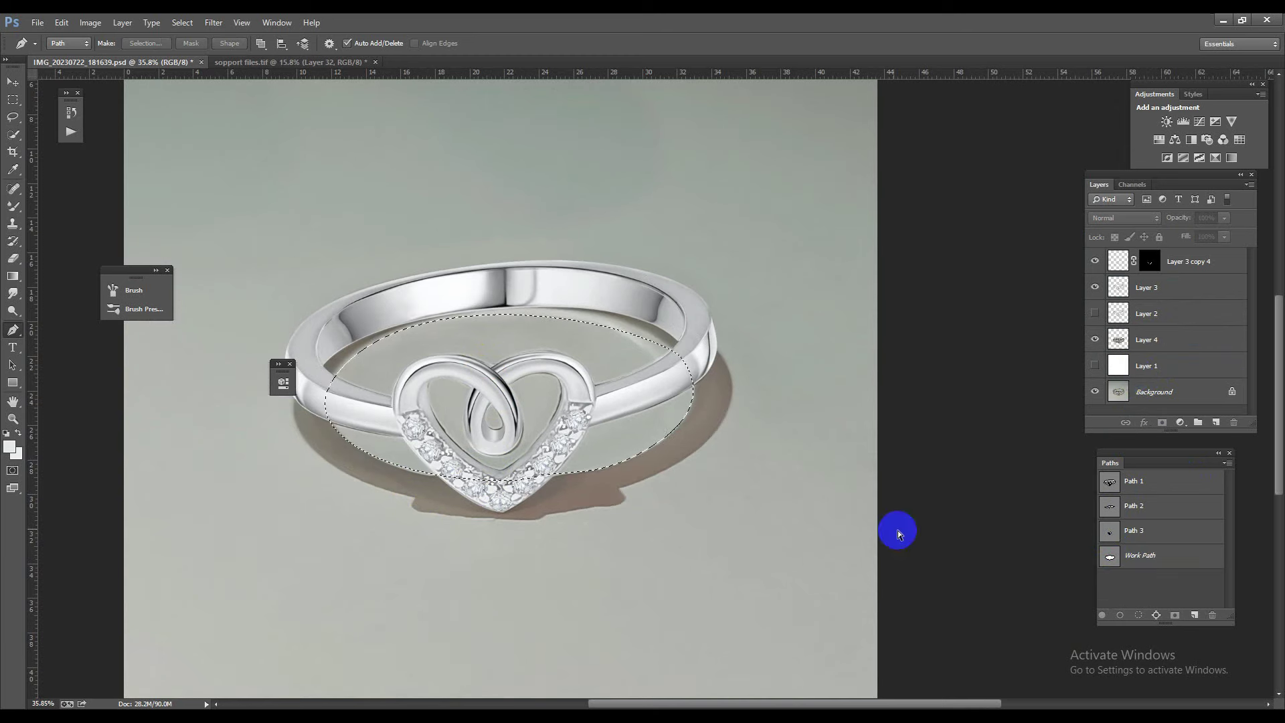
pyautogui.click(1172, 346)
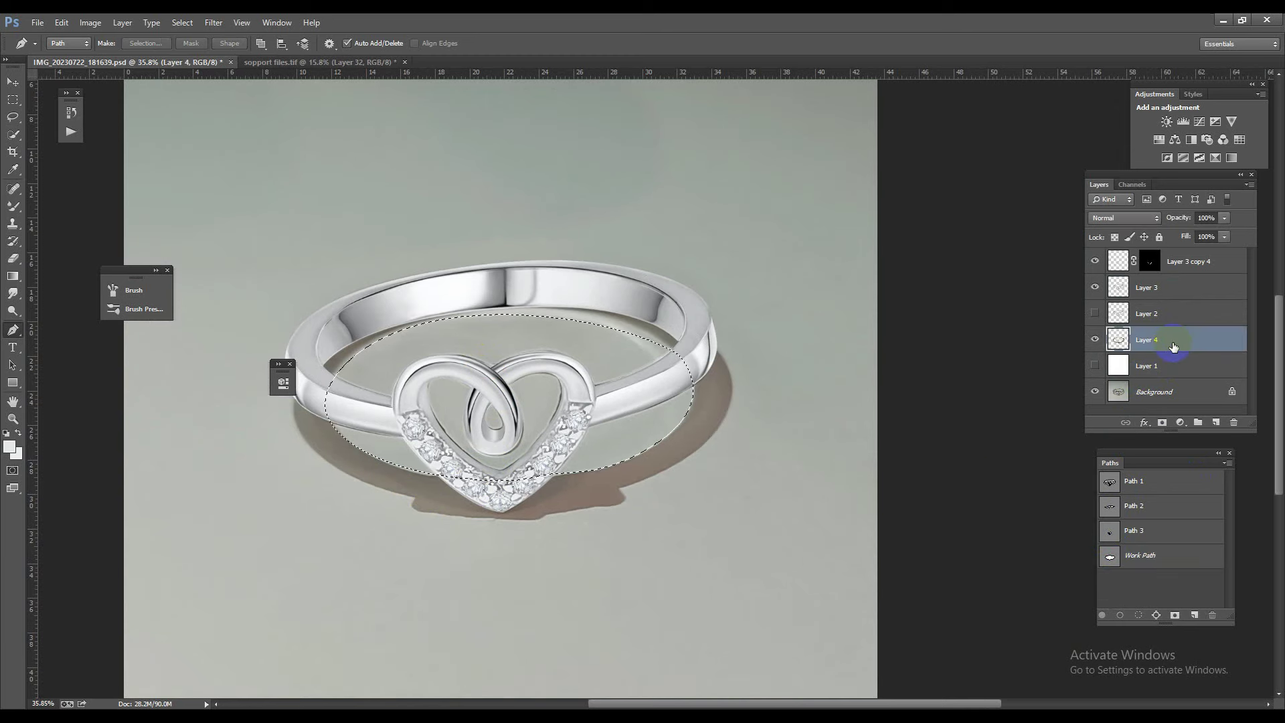
pyautogui.click(1095, 365)
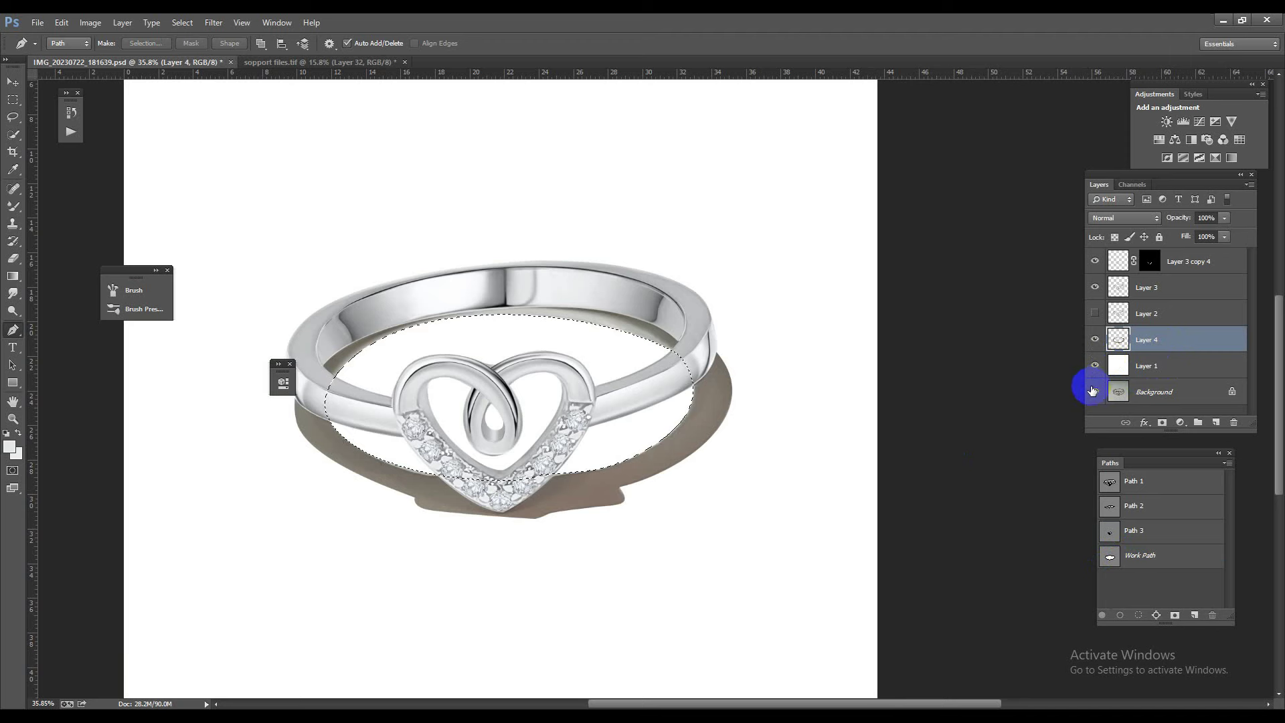
pyautogui.moveTo(522, 450); pyautogui.dragTo(611, 493)
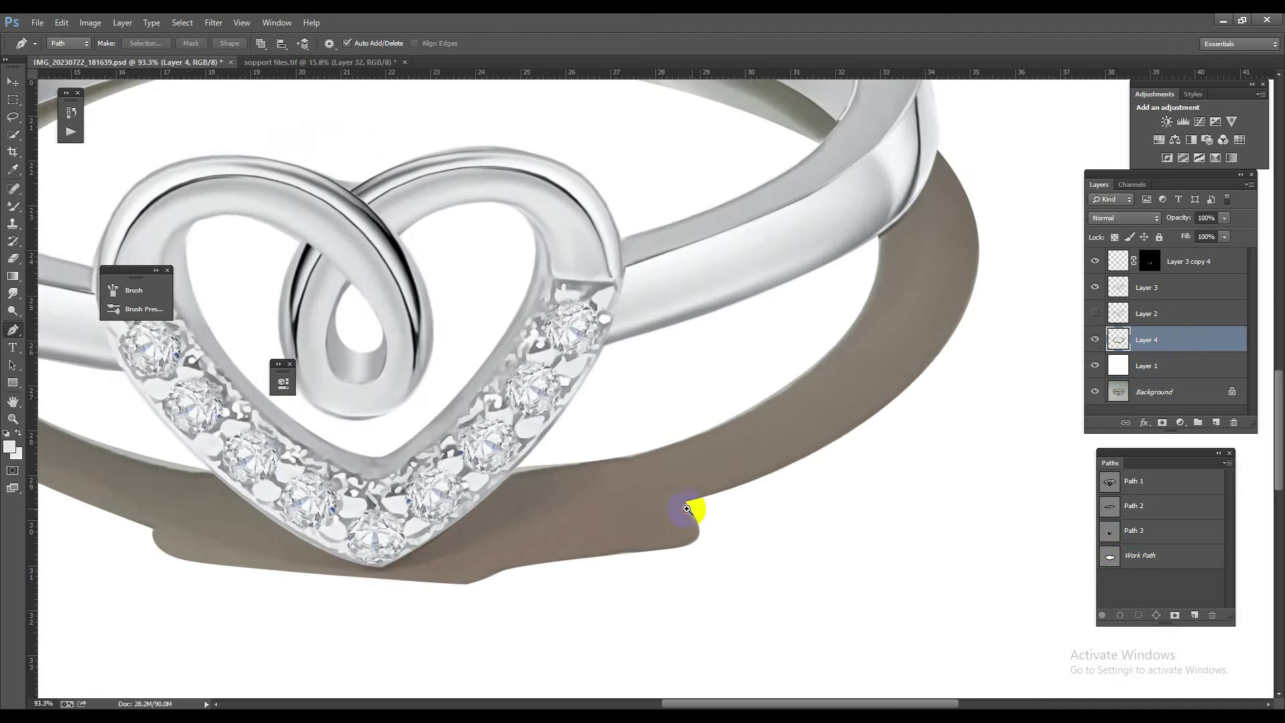
pyautogui.moveTo(687, 509); pyautogui.dragTo(659, 488)
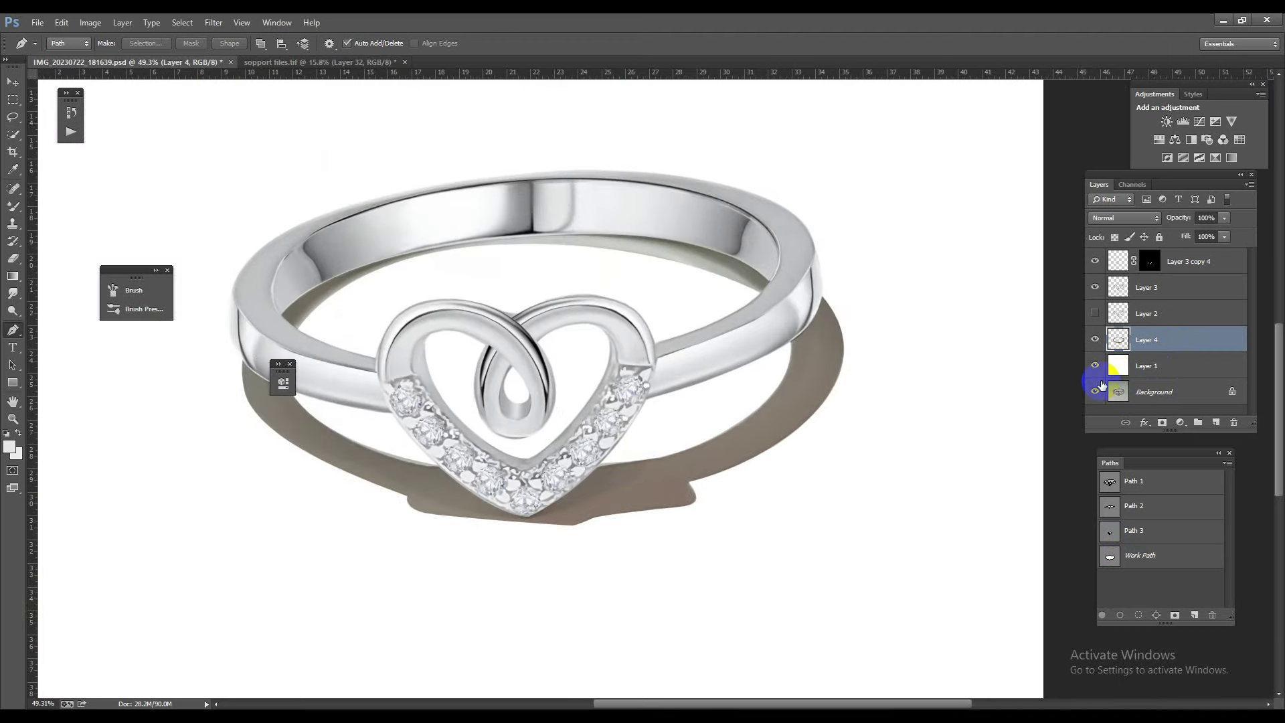
# Step: Apply a heavy Gaussian Blur to the shadow shape on Layer 4
pyautogui.click(214, 22)
pyautogui.click(426, 264)
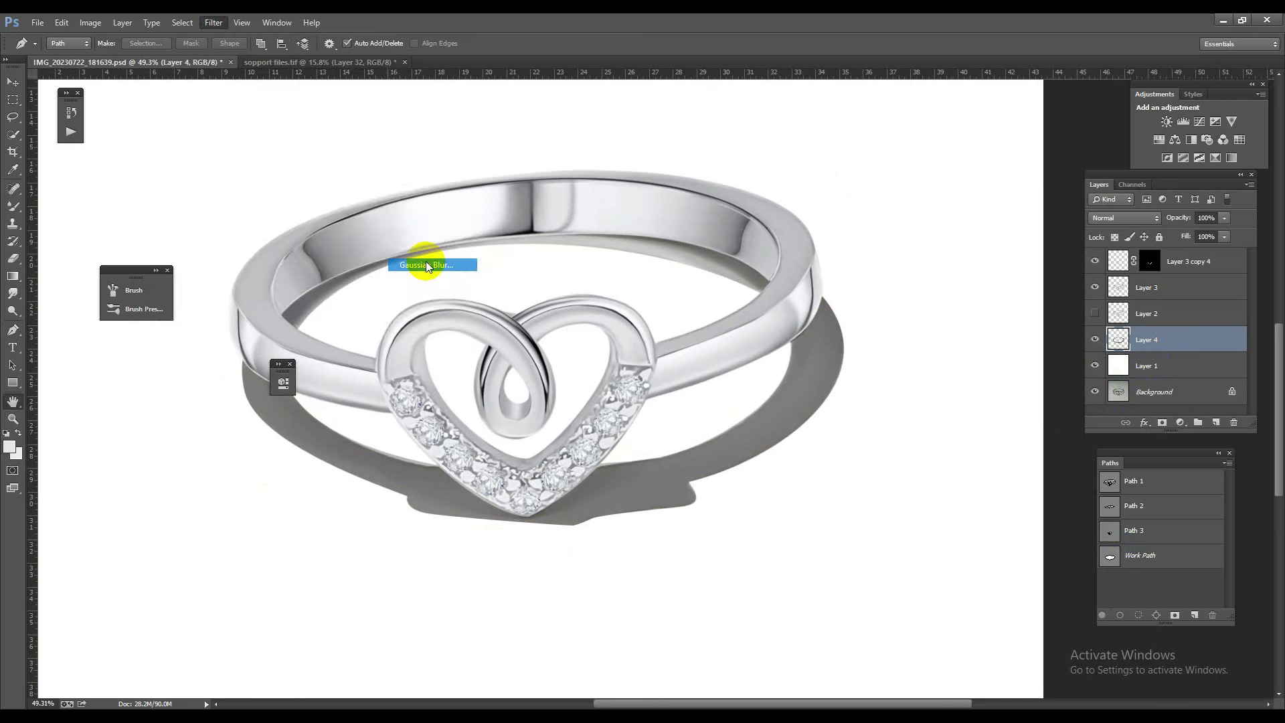
pyautogui.moveTo(401, 321)
pyautogui.mouseDown()
pyautogui.moveTo(411, 322)
pyautogui.moveTo(400, 321)
pyautogui.mouseUp()
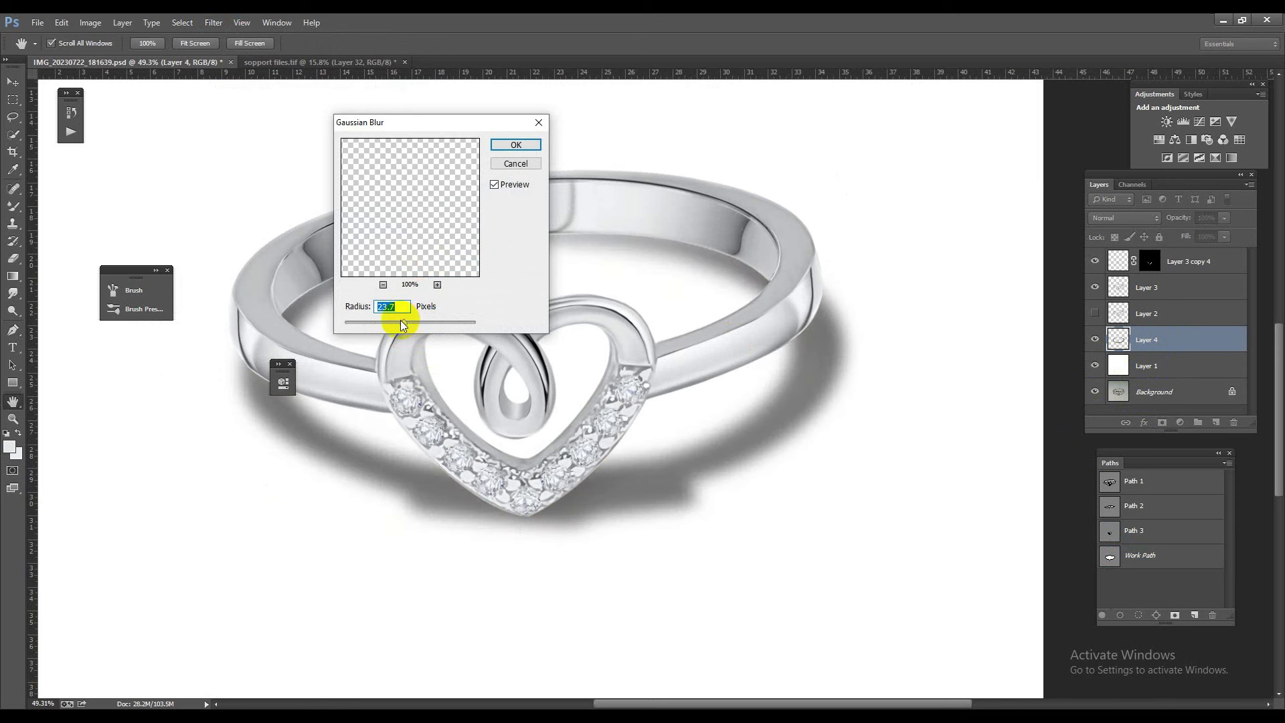
pyautogui.click(532, 143)
pyautogui.press('p')
# Step: Lower Layer 4's Fill to about 20% to fade the shadow
pyautogui.click(1224, 237)
pyautogui.moveTo(1171, 253); pyautogui.dragTo(1174, 253)
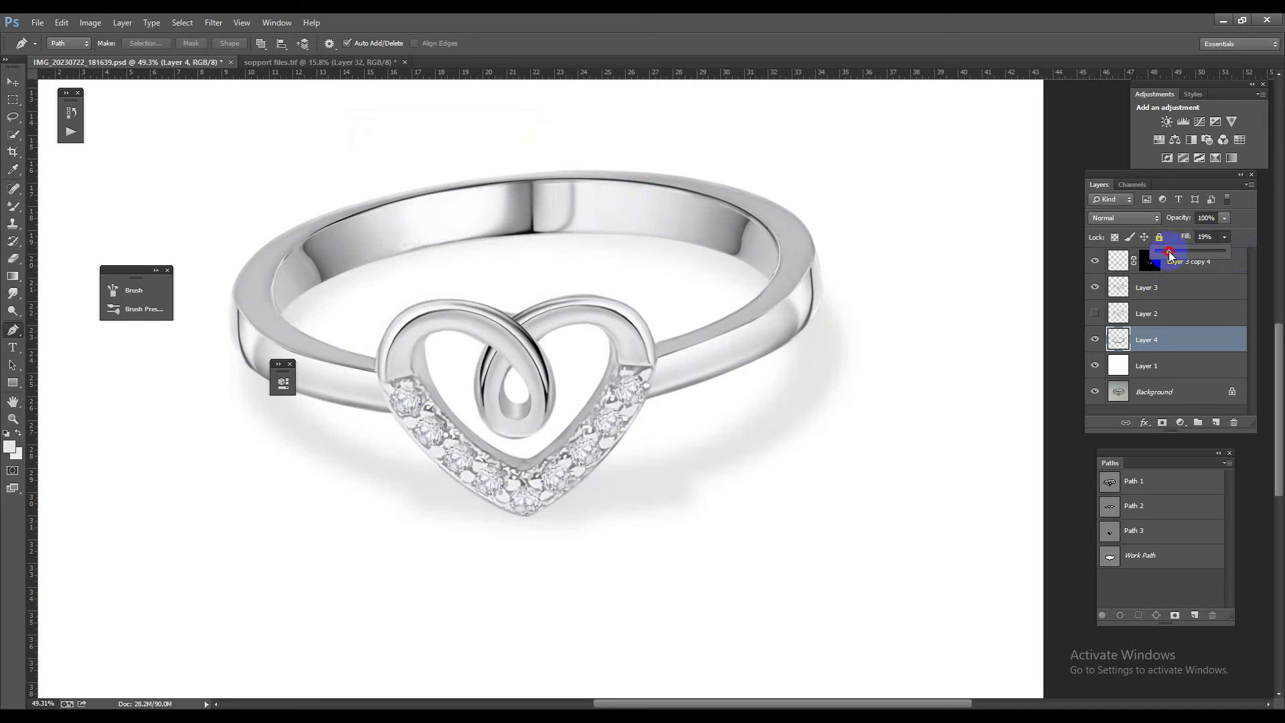
pyautogui.moveTo(653, 410); pyautogui.dragTo(1063, 367)
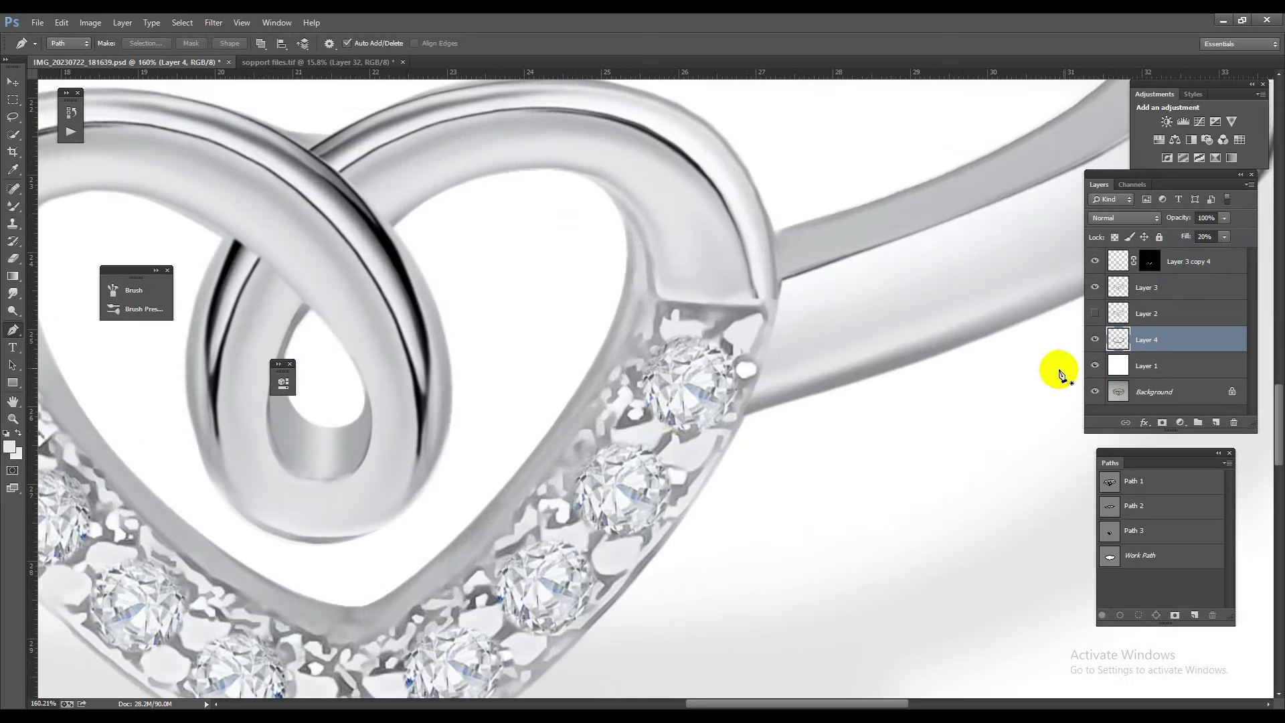
# Step: Apply Filter > Sharpen > Sharpen More to Layer 3, the retouched ring
pyautogui.click(1162, 289)
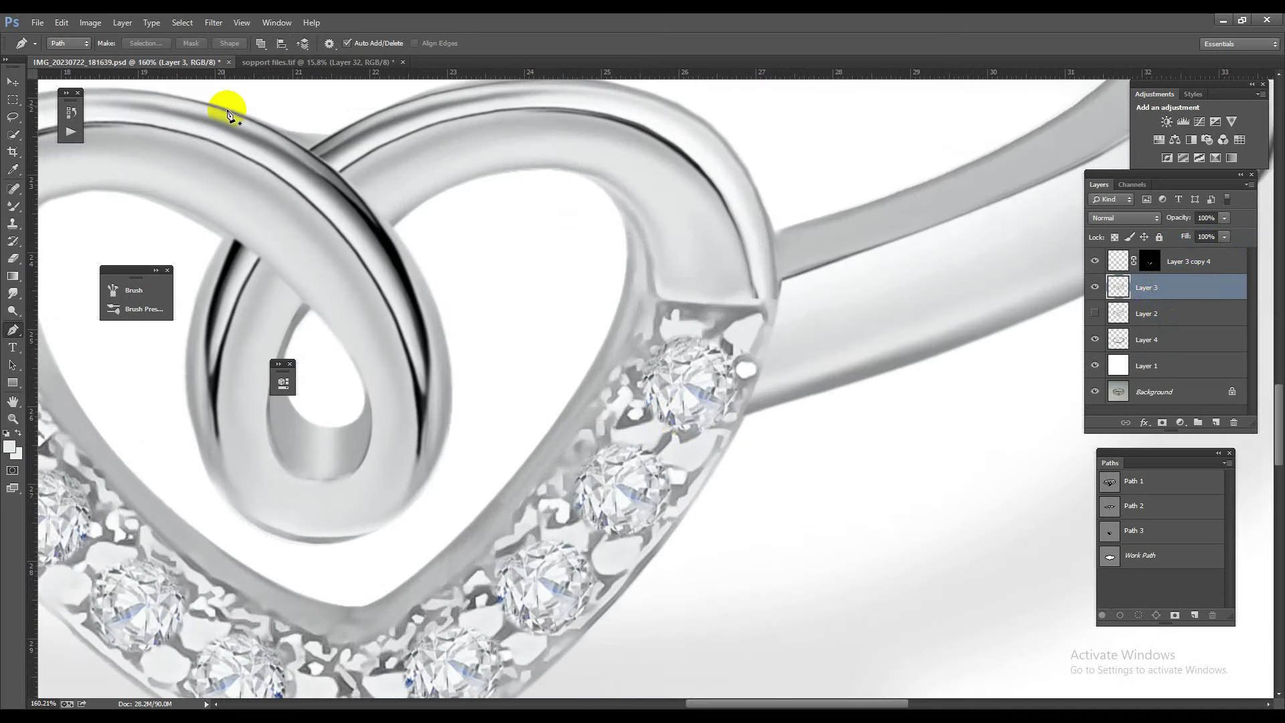
pyautogui.click(213, 22)
pyautogui.moveTo(227, 234)
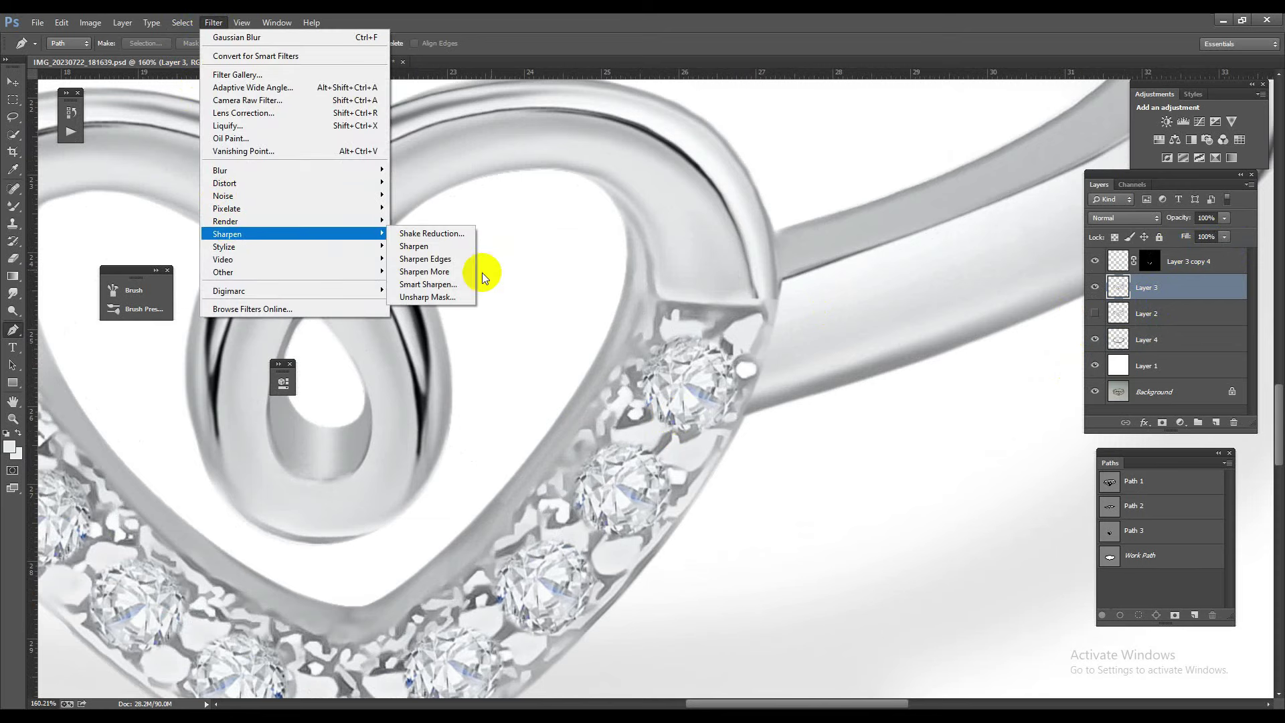
pyautogui.click(439, 278)
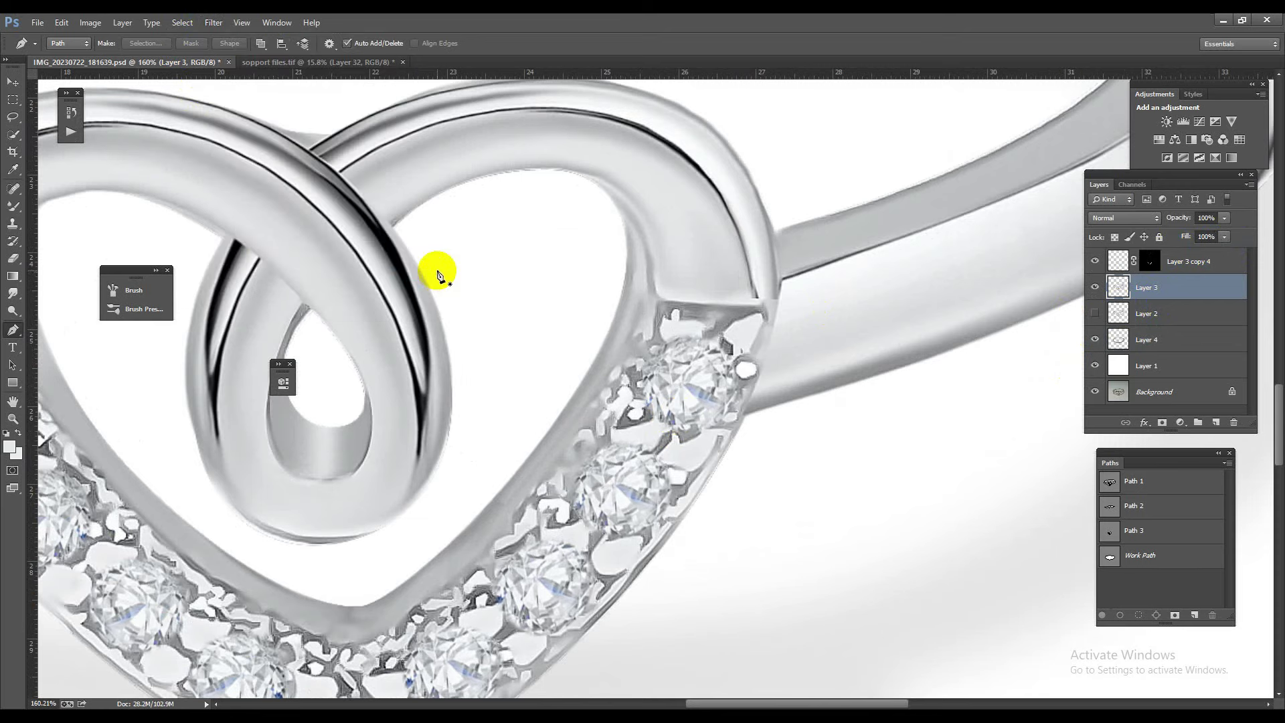
pyautogui.scroll(-3, 573, 324)
pyautogui.scroll(-2, 531, 321)
pyautogui.scroll(3, 573, 387)
pyautogui.scroll(2, 580, 390)
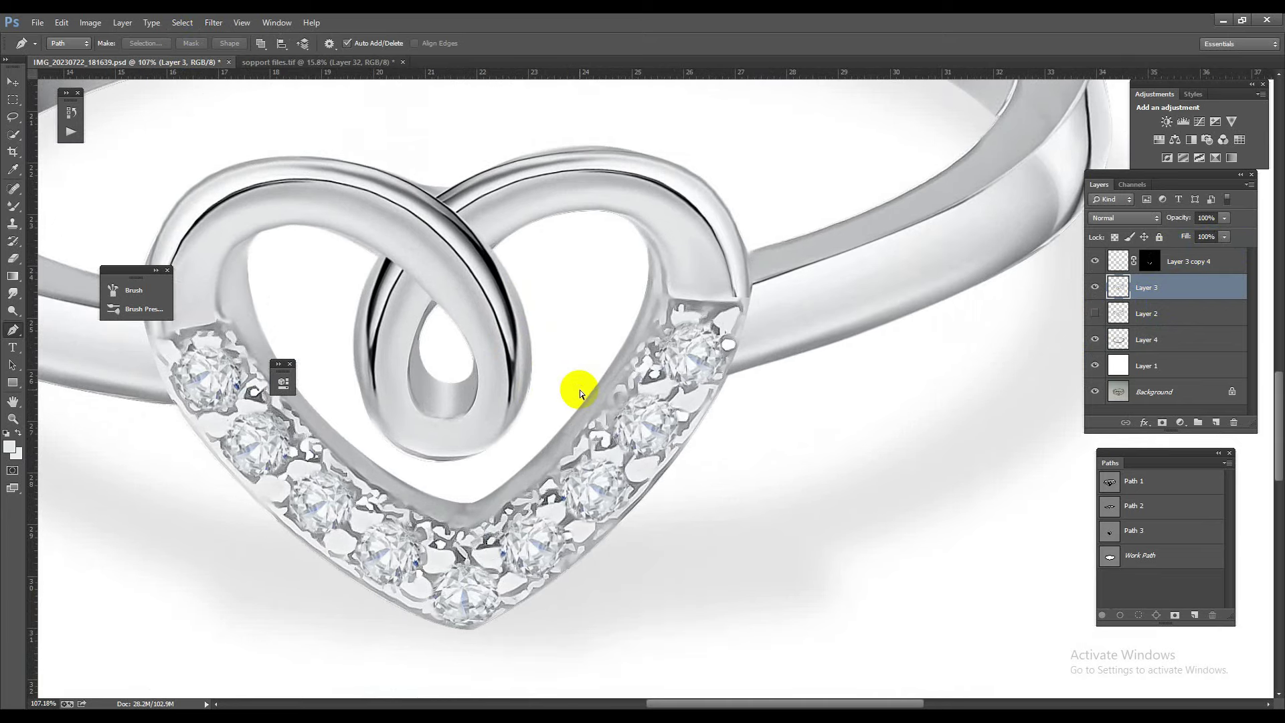
# Step: Inspect the sharpened ring by switching layers, zooming and briefly showing the Path 1 outline
pyautogui.hotkey('alt', '[')
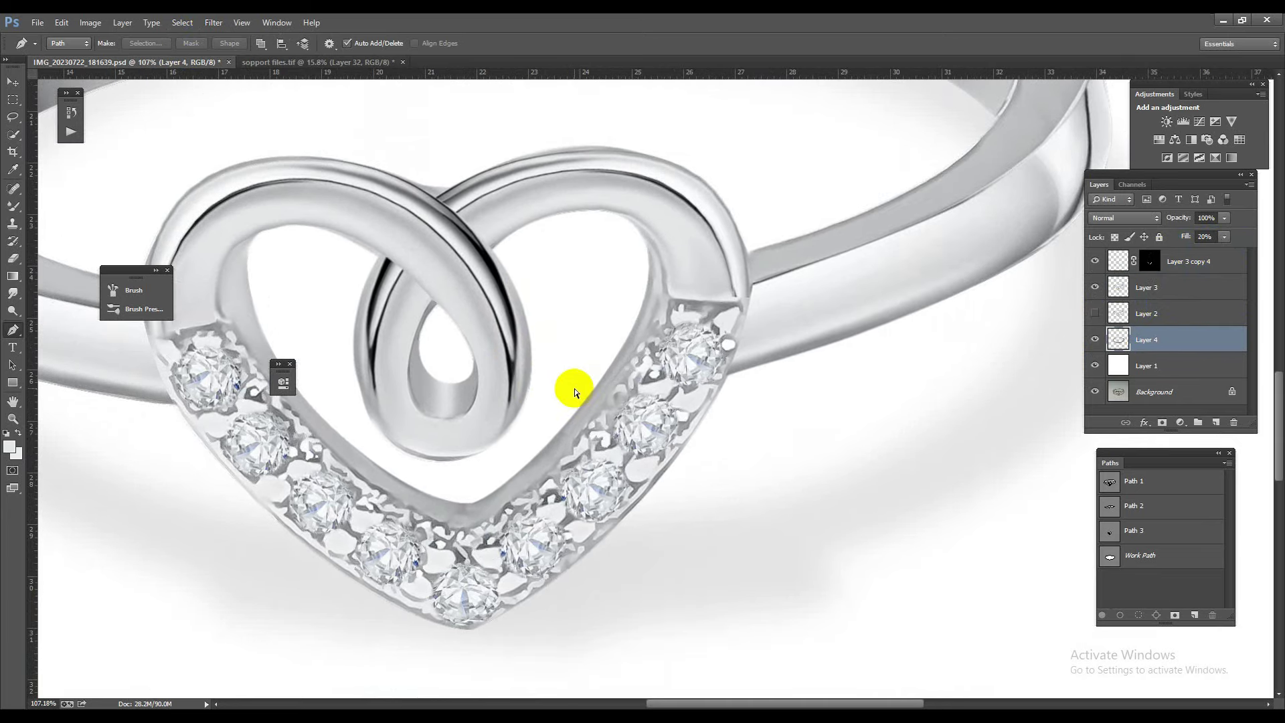
pyautogui.hotkey('alt', ']')
pyautogui.scroll(4, 542, 560)
pyautogui.scroll(-2, 543, 559)
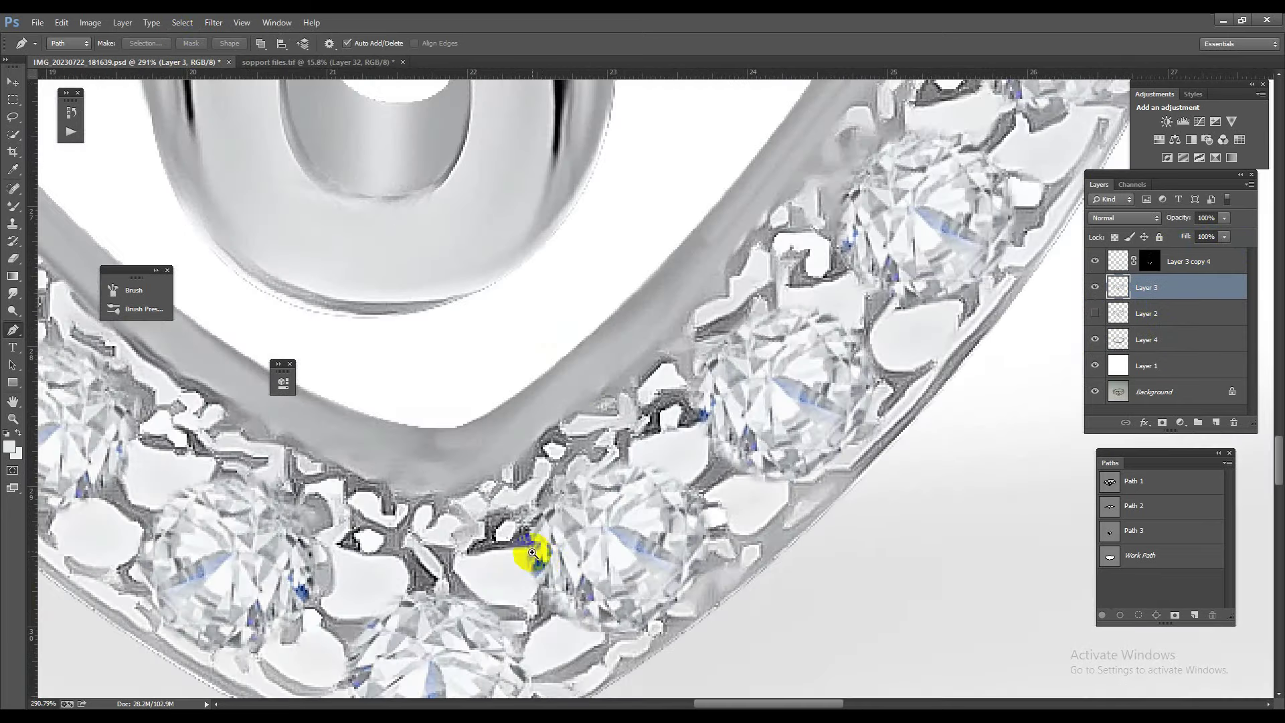
pyautogui.scroll(-2, 530, 555)
pyautogui.scroll(-2, 495, 401)
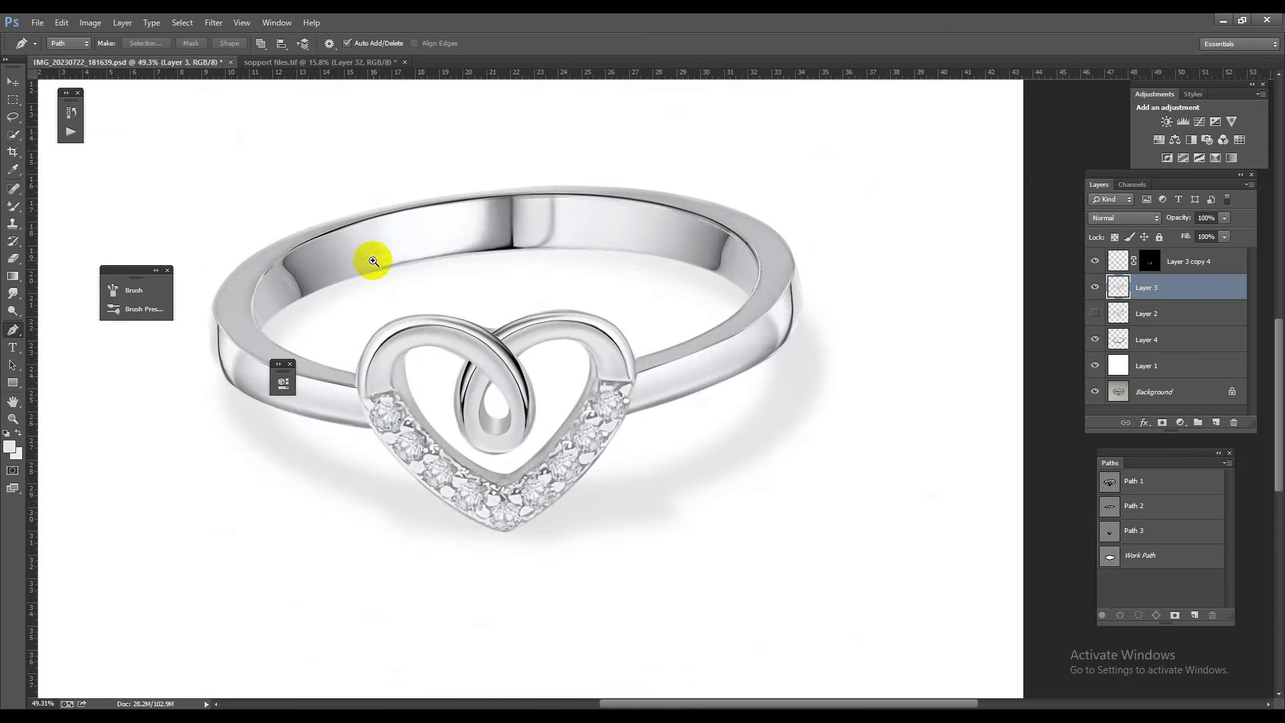
pyautogui.scroll(3, 322, 288)
pyautogui.scroll(1, 415, 305)
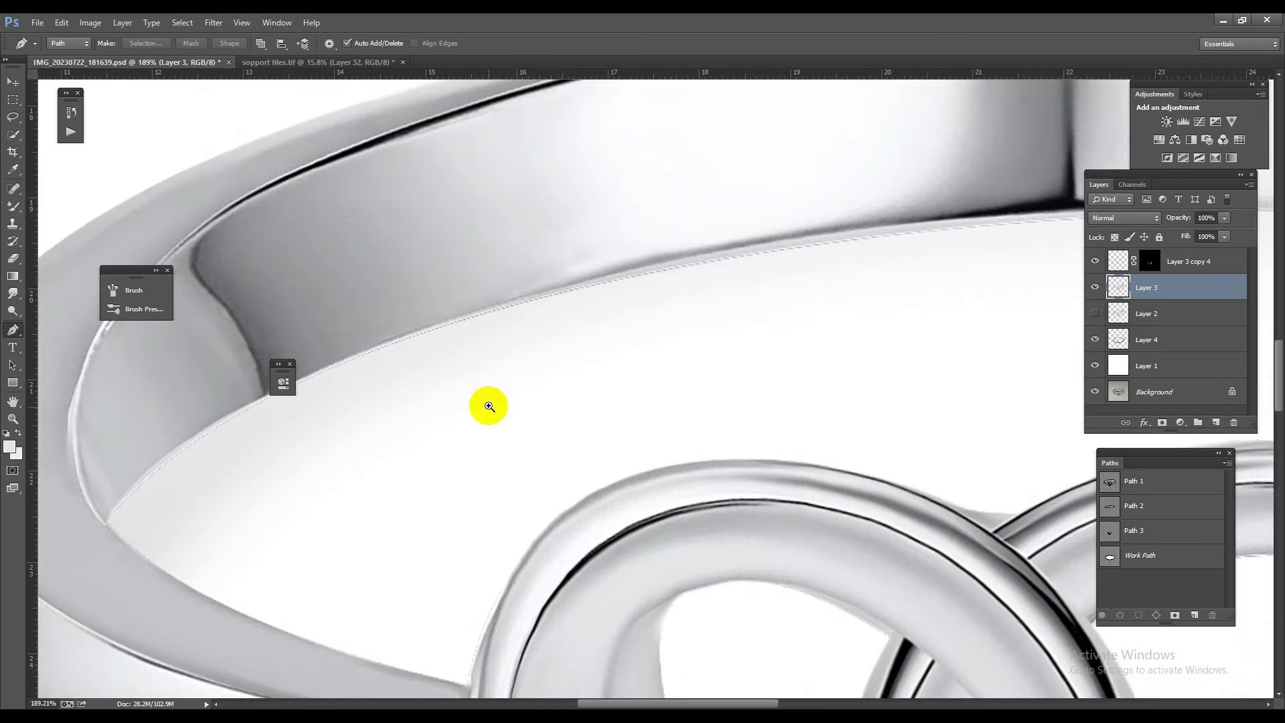
pyautogui.scroll(-3, 469, 375)
pyautogui.scroll(2, 880, 383)
pyautogui.scroll(3, 849, 422)
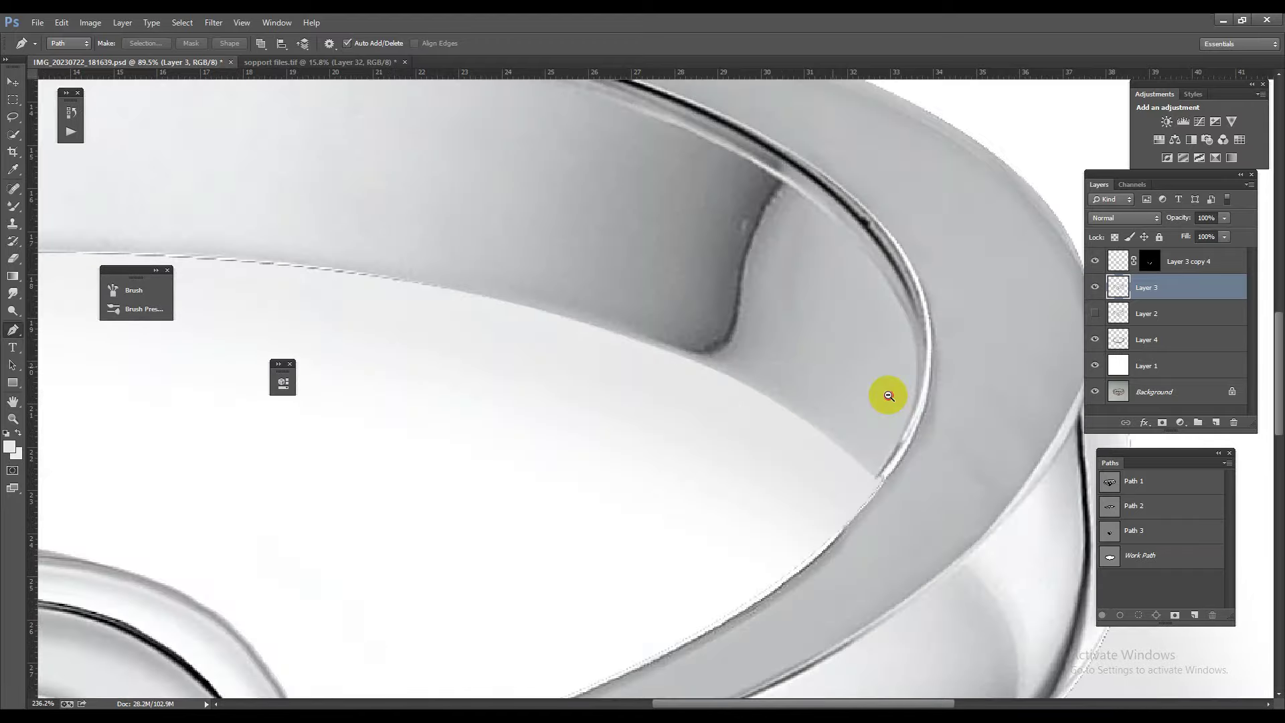
pyautogui.click(1106, 486)
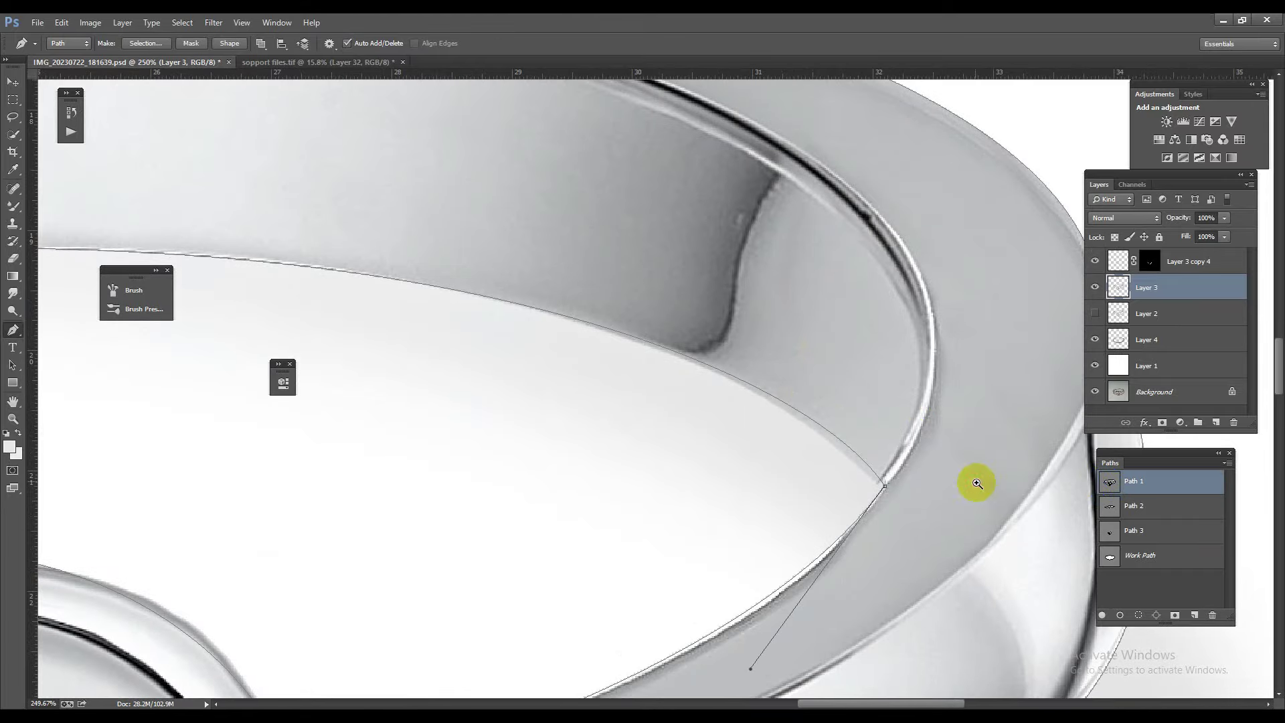
pyautogui.scroll(-3, 879, 398)
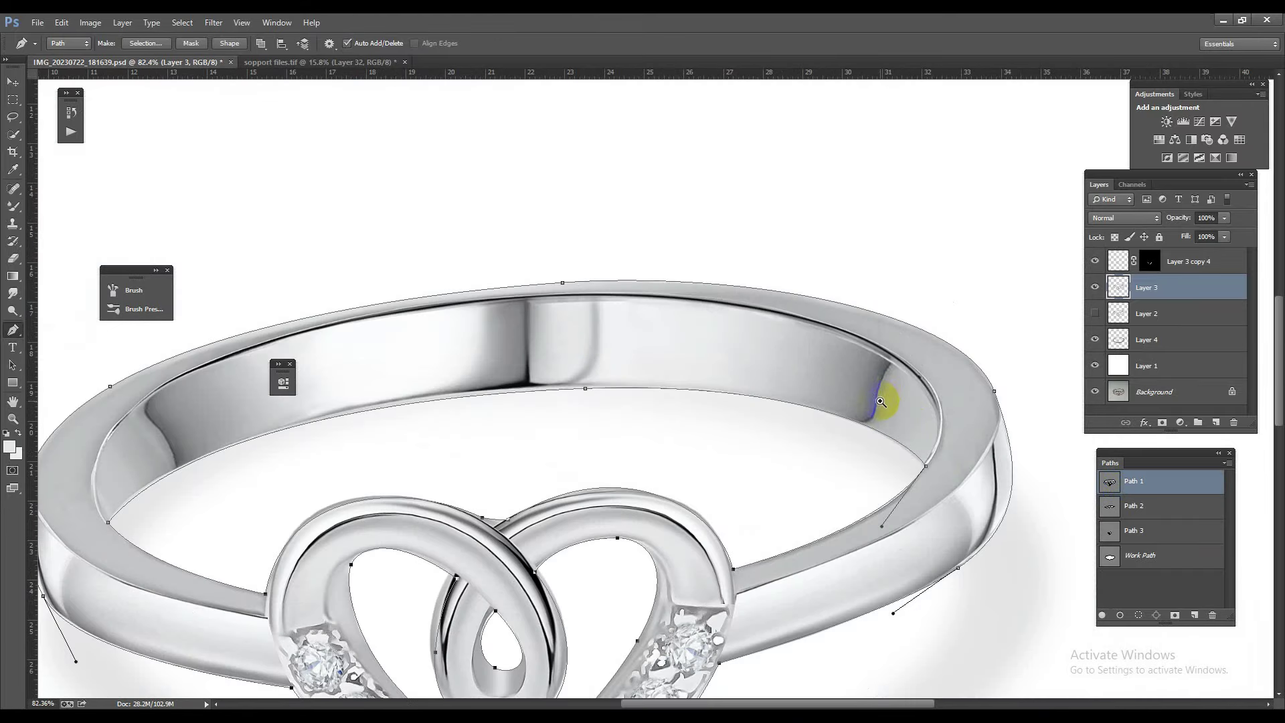
pyautogui.moveTo(880, 402); pyautogui.dragTo(800, 427)
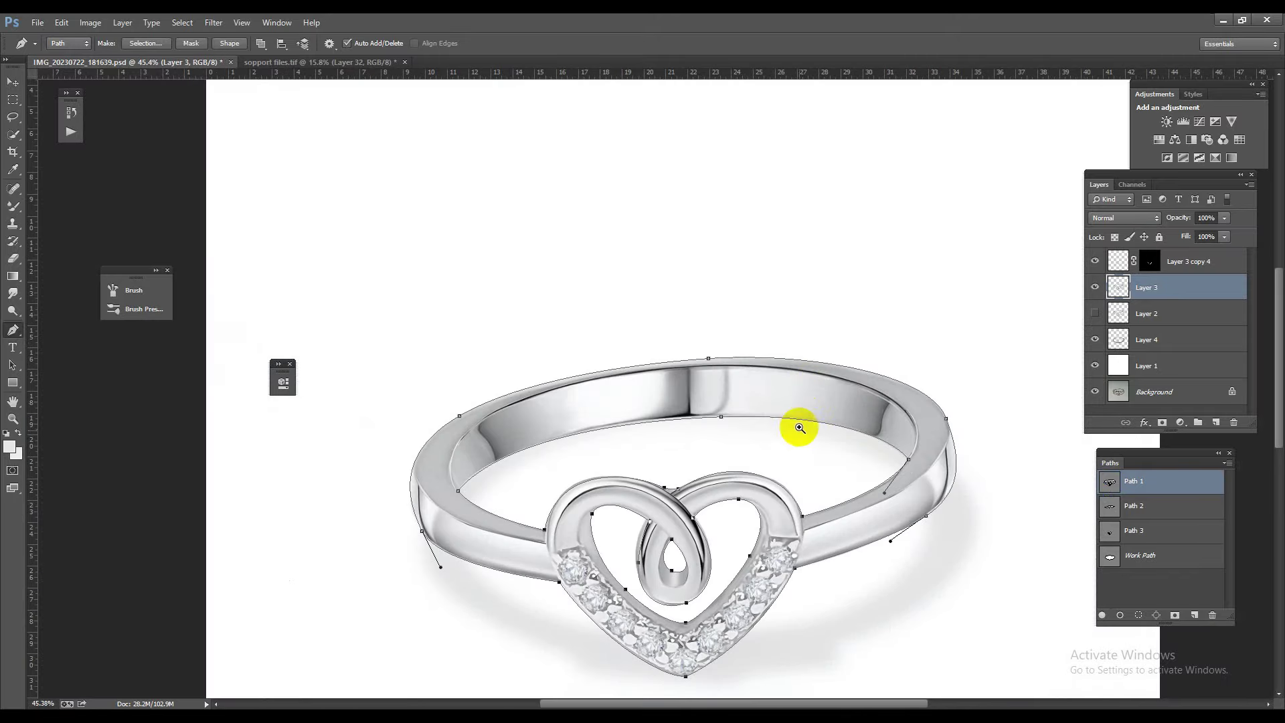
pyautogui.press('Escape')
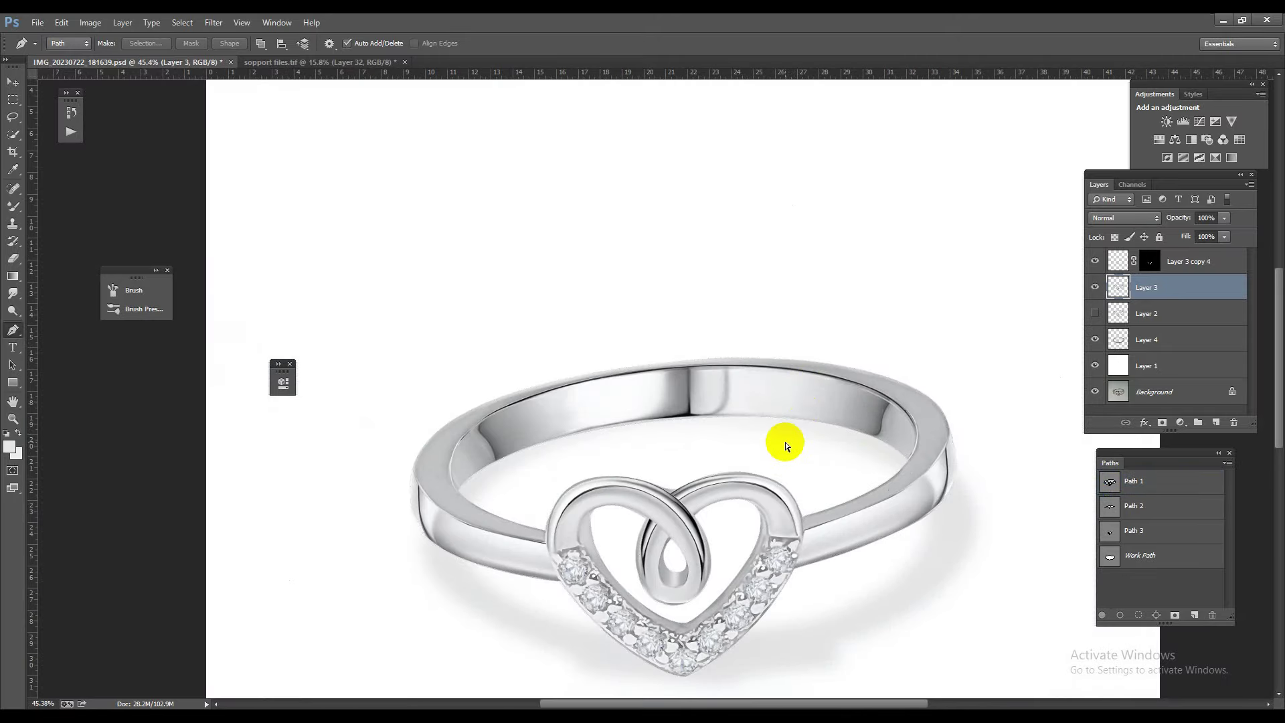
pyautogui.moveTo(410, 518); pyautogui.dragTo(494, 535)
pyautogui.scroll(-3, 411, 421)
# Step: Alt-click the Background eye icon repeatedly to compare the original grey photo with the retouched ring
pyautogui.scroll(-3, 676, 450)
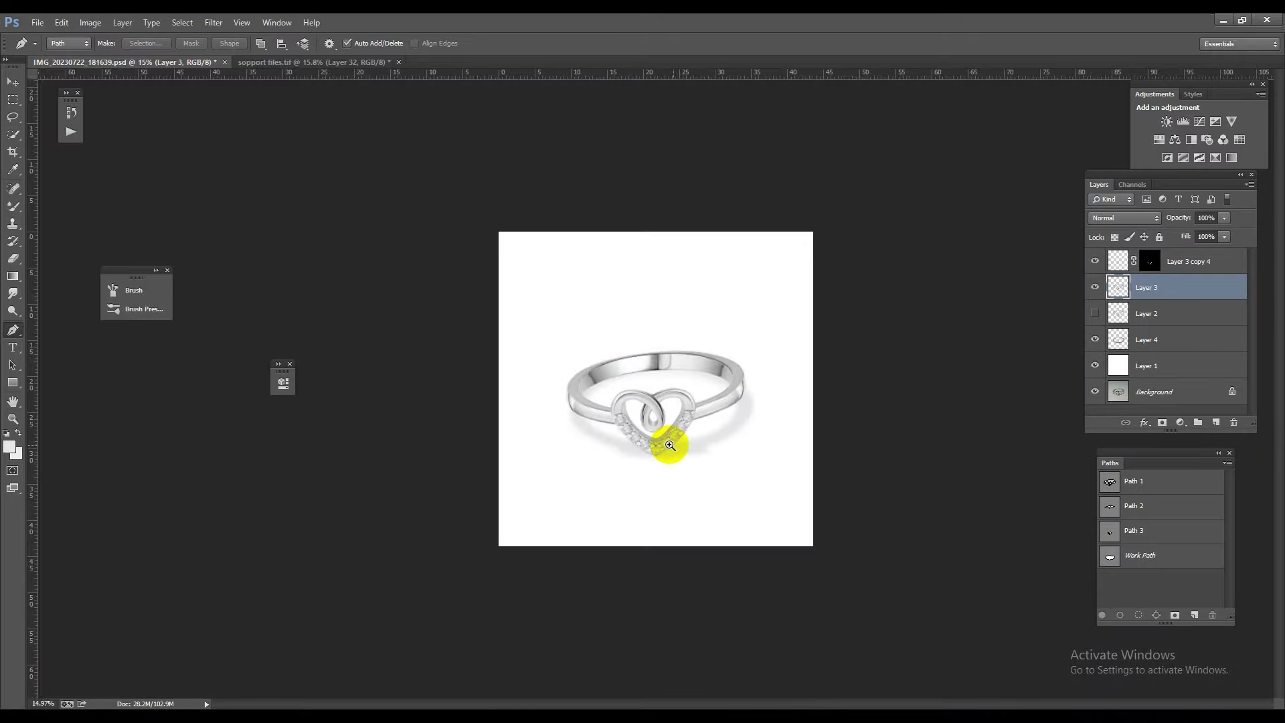
pyautogui.scroll(2, 688, 450)
pyautogui.scroll(2, 675, 432)
pyautogui.scroll(1, 675, 431)
pyautogui.scroll(-3, 747, 460)
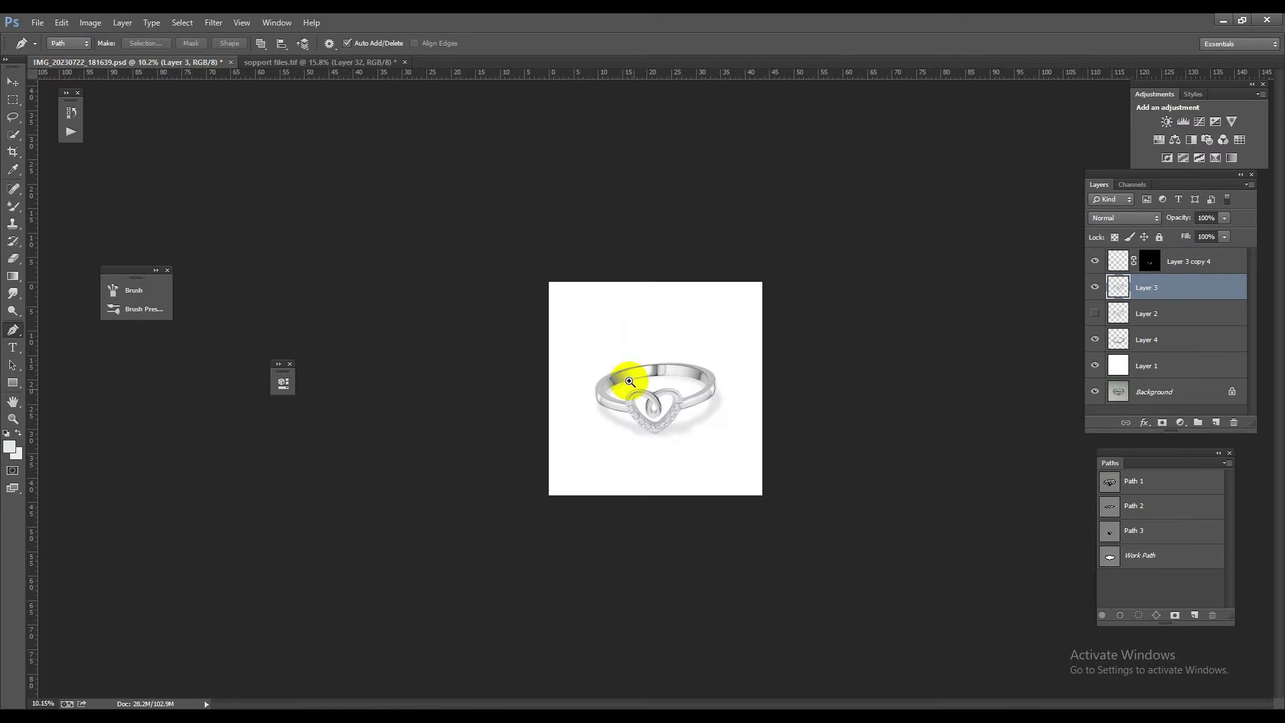
pyautogui.scroll(1, 626, 373)
pyautogui.scroll(3, 869, 368)
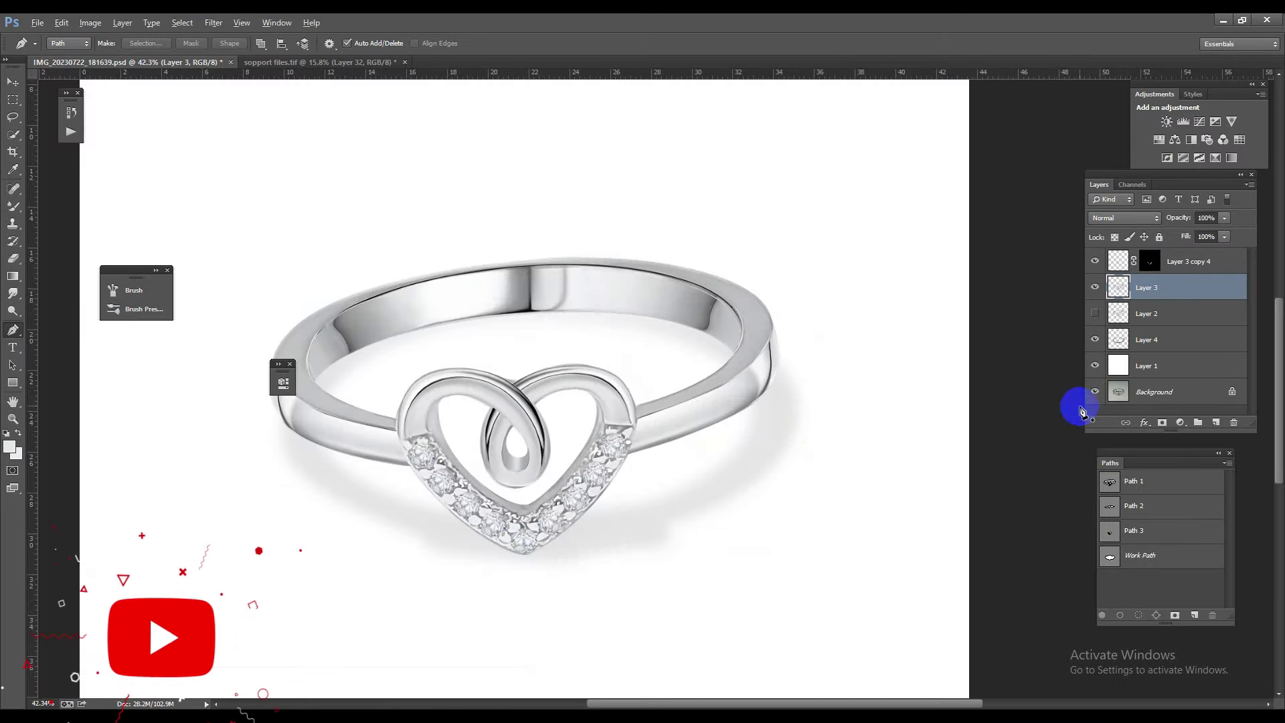
pyautogui.keyDown('alt'); pyautogui.click(1094, 392); pyautogui.keyUp('alt')
pyautogui.keyDown('alt'); pyautogui.click(1094, 392); pyautogui.keyUp('alt')
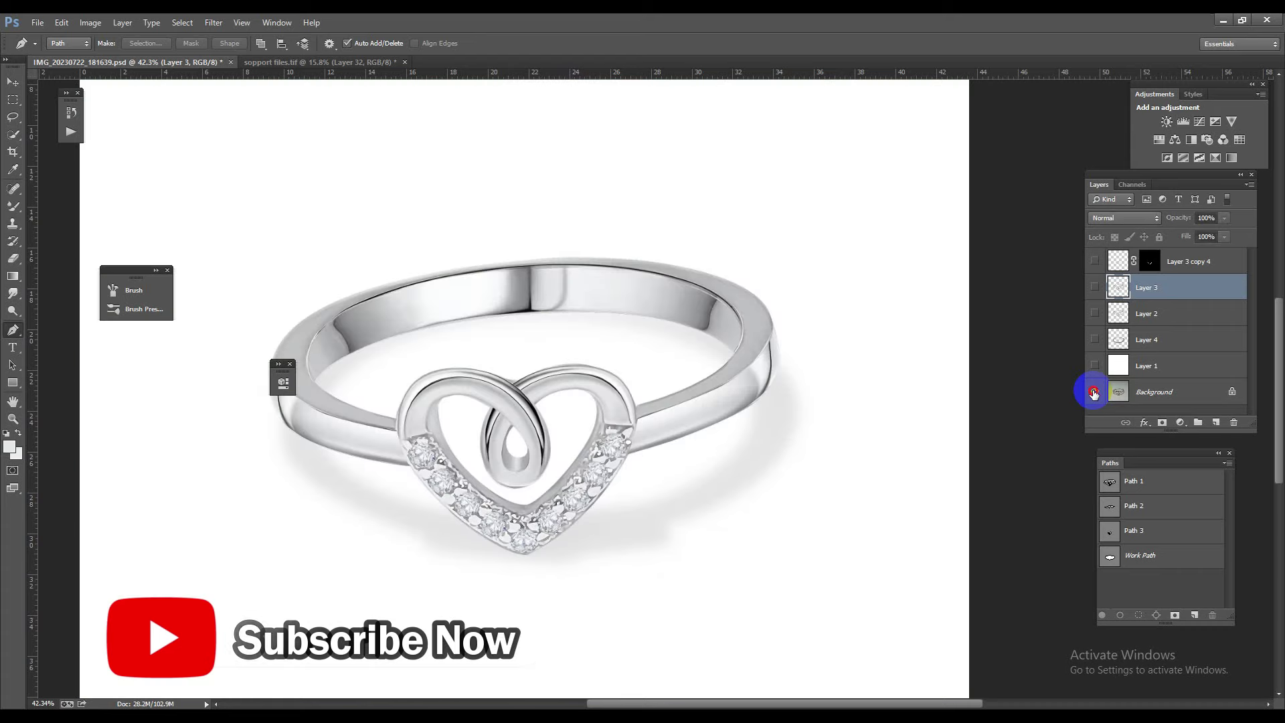
pyautogui.keyDown('alt'); pyautogui.click(1094, 393); pyautogui.keyUp('alt')
pyautogui.keyDown('alt'); pyautogui.click(1095, 392); pyautogui.keyUp('alt')
pyautogui.keyDown('alt'); pyautogui.click(1095, 392); pyautogui.keyUp('alt')
pyautogui.keyDown('alt'); pyautogui.click(1094, 392); pyautogui.keyUp('alt')
pyautogui.keyDown('alt'); pyautogui.click(1095, 392); pyautogui.keyUp('alt')
pyautogui.keyDown('alt'); pyautogui.click(1094, 392); pyautogui.keyUp('alt')
# Step: Lower Layer 4's Fill to about 25%, then re-compare with the original, ending on the white composite
pyautogui.click(1154, 343)
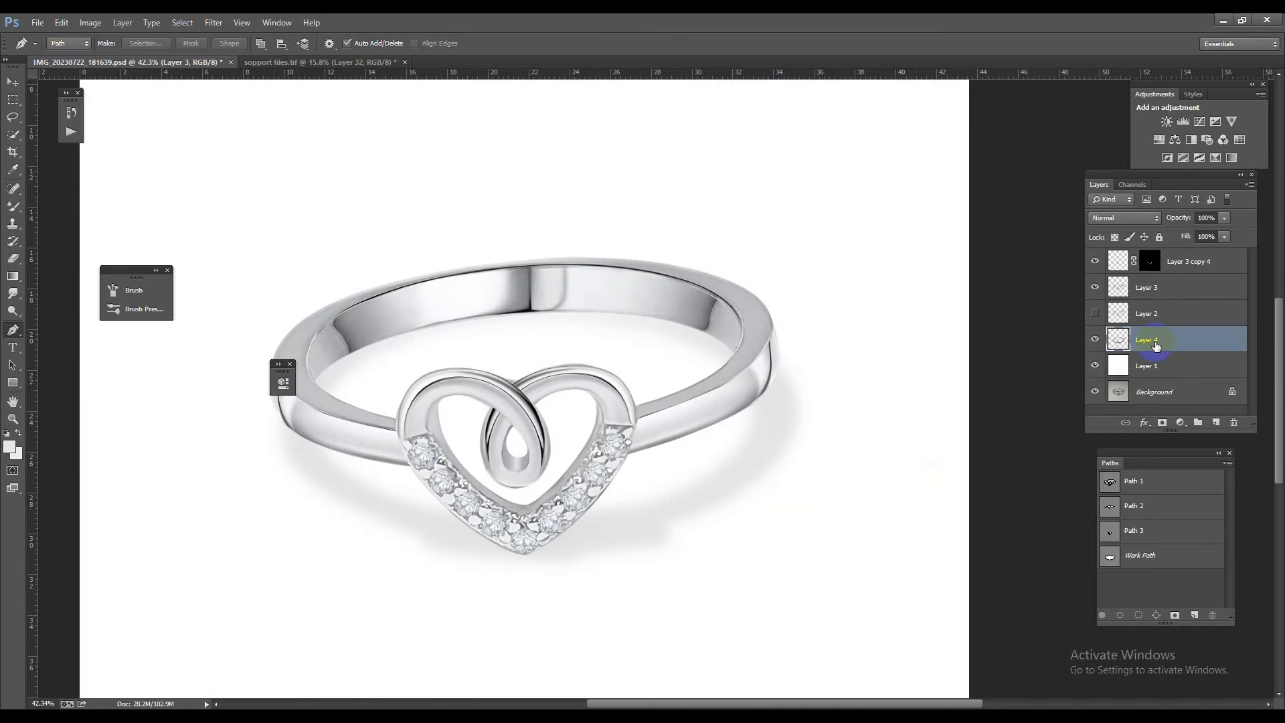
pyautogui.moveTo(1205, 255); pyautogui.dragTo(1202, 253)
pyautogui.moveTo(666, 460)
pyautogui.mouseDown()
pyautogui.moveTo(546, 272)
pyautogui.moveTo(740, 445)
pyautogui.moveTo(843, 436)
pyautogui.mouseUp()
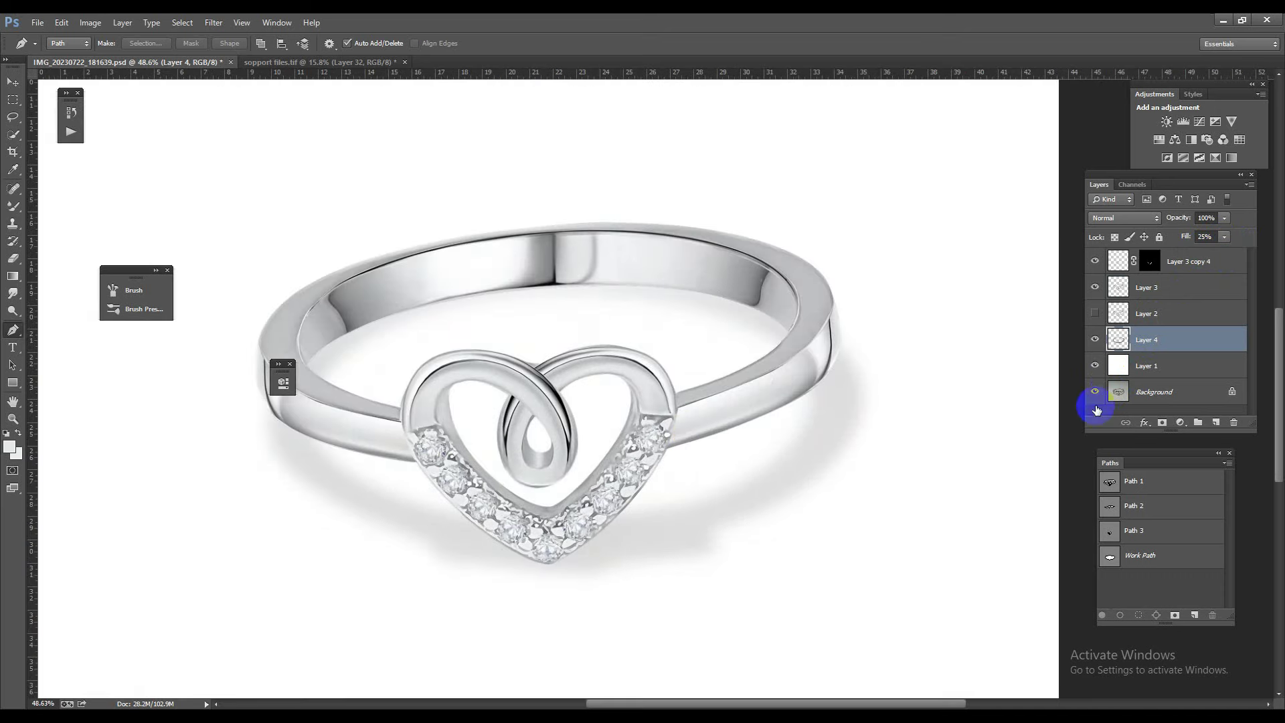
pyautogui.keyDown('alt'); pyautogui.click(1095, 392); pyautogui.keyUp('alt')
pyautogui.keyDown('alt'); pyautogui.click(1095, 391); pyautogui.keyUp('alt')
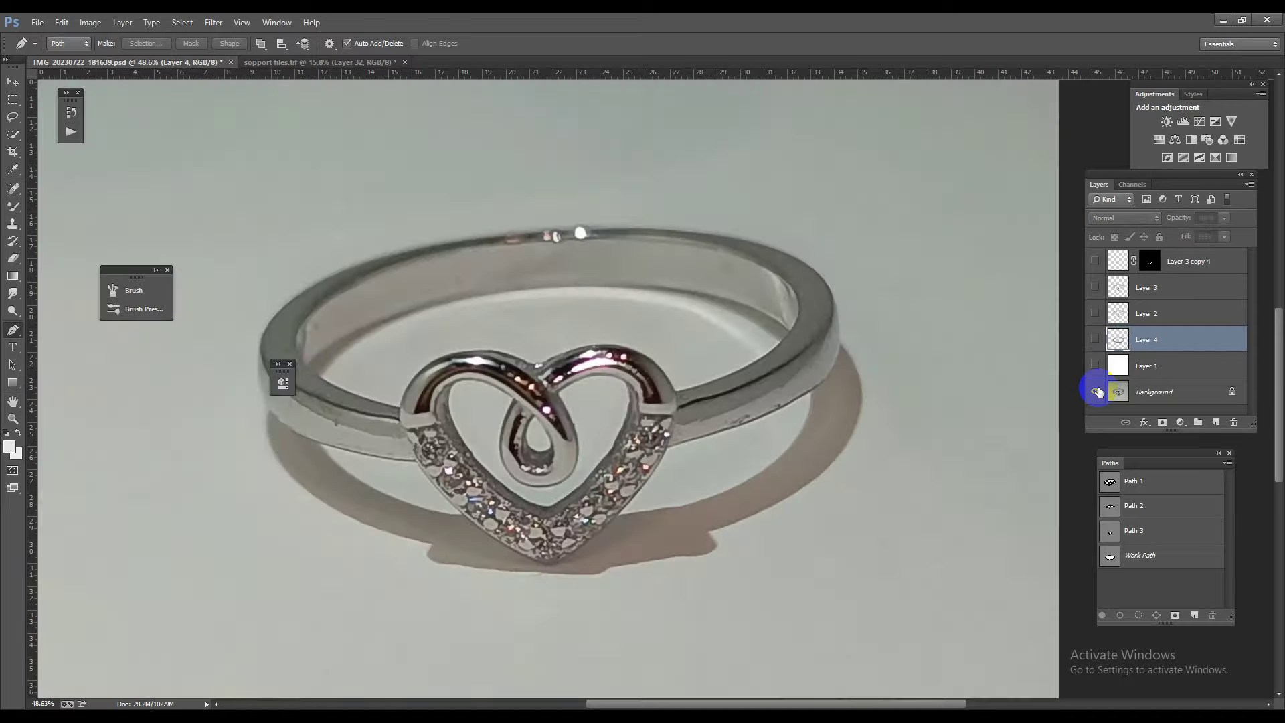
pyautogui.keyDown('alt'); pyautogui.click(1096, 392); pyautogui.keyUp('alt')
pyautogui.keyDown('alt'); pyautogui.click(1096, 392); pyautogui.keyUp('alt')
pyautogui.keyDown('alt'); pyautogui.click(1095, 391); pyautogui.keyUp('alt')
pyautogui.keyDown('alt'); pyautogui.click(1095, 391); pyautogui.keyUp('alt')
pyautogui.keyDown('alt'); pyautogui.click(1095, 391); pyautogui.keyUp('alt')
pyautogui.keyDown('alt'); pyautogui.click(1096, 391); pyautogui.keyUp('alt')
pyautogui.keyDown('alt'); pyautogui.click(1095, 392); pyautogui.keyUp('alt')
pyautogui.keyDown('alt'); pyautogui.click(1096, 391); pyautogui.keyUp('alt')
pyautogui.keyDown('alt'); pyautogui.click(1095, 392); pyautogui.keyUp('alt')
pyautogui.keyDown('alt'); pyautogui.click(1095, 391); pyautogui.keyUp('alt')
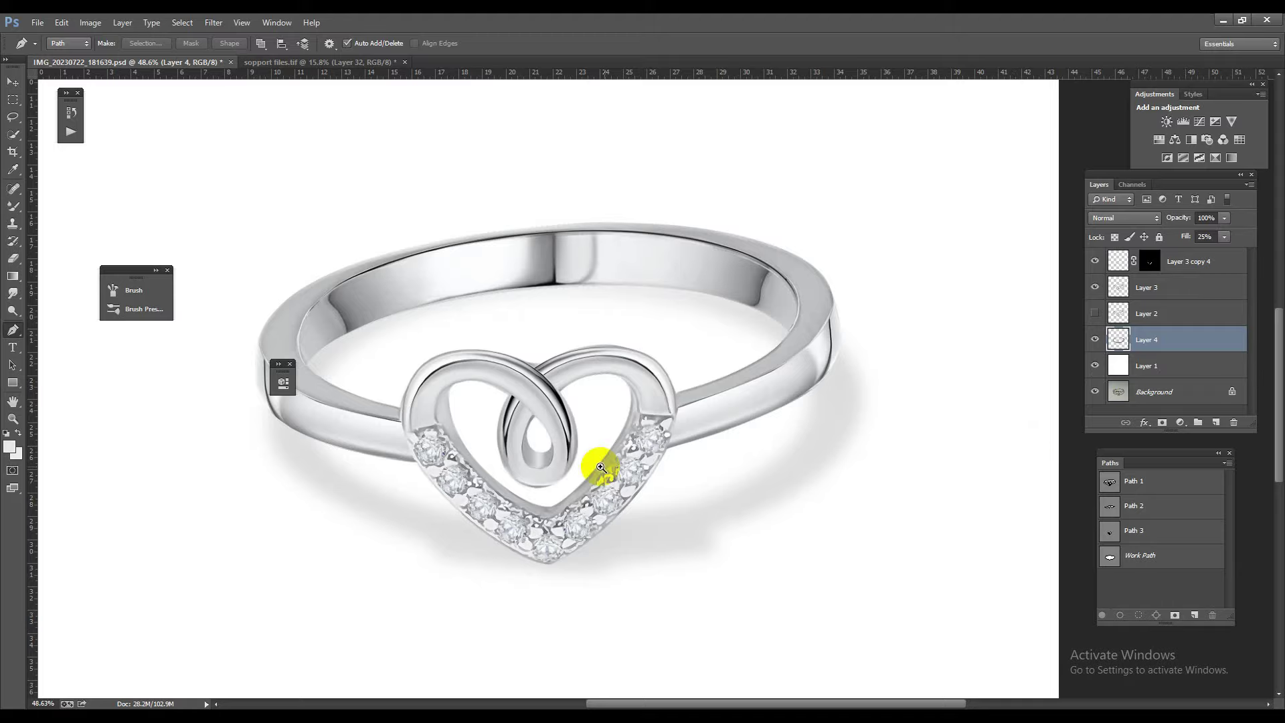
pyautogui.scroll(-3, 601, 467)
pyautogui.scroll(2, 717, 453)
pyautogui.scroll(-1, 674, 516)
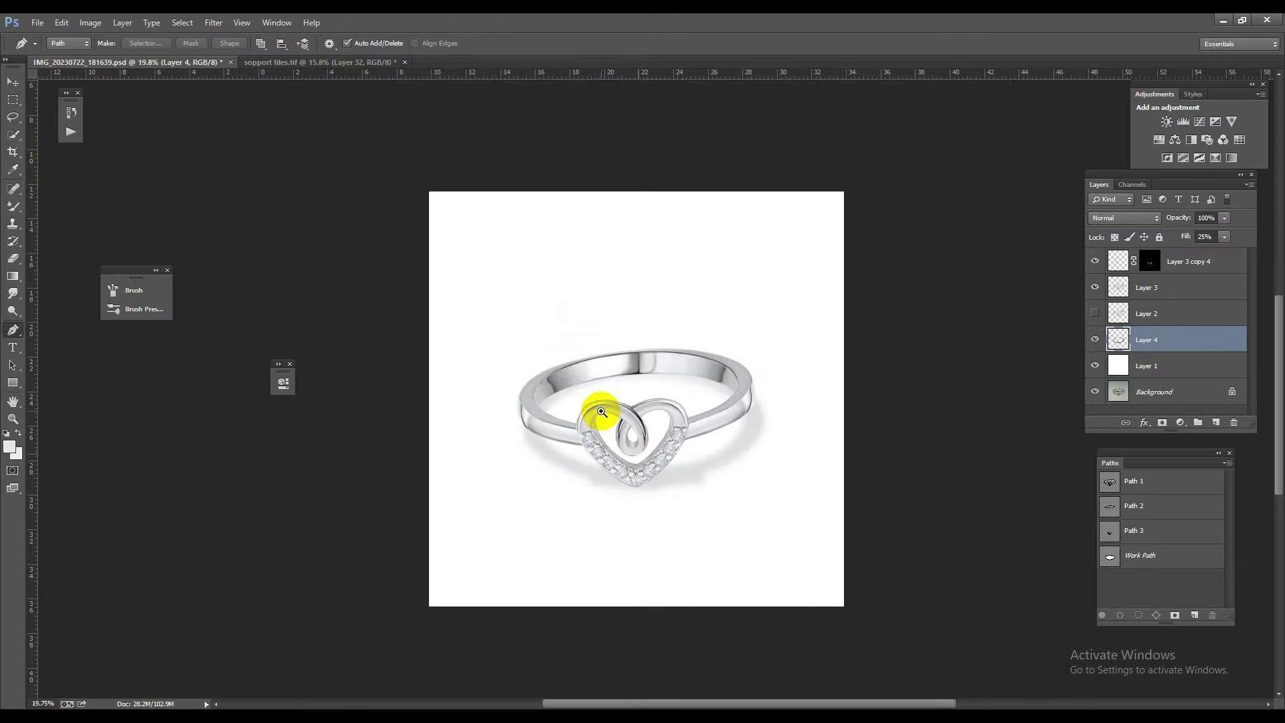
pyautogui.scroll(2, 602, 428)
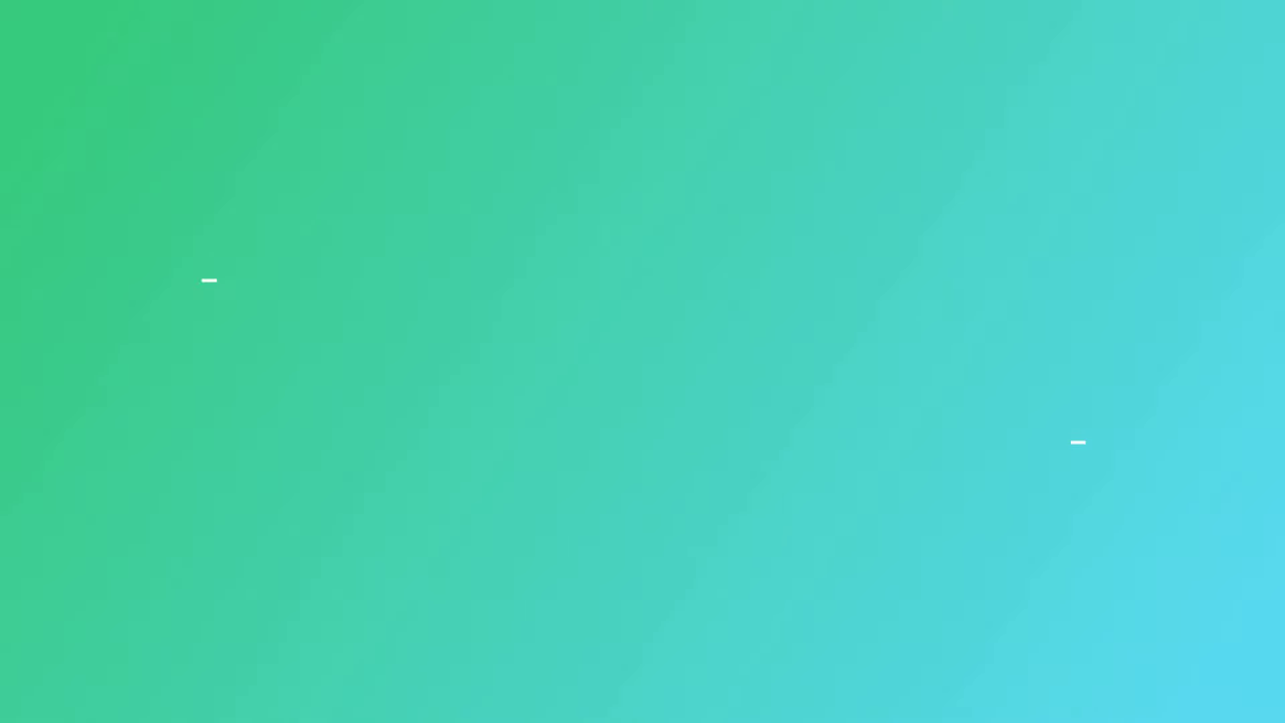